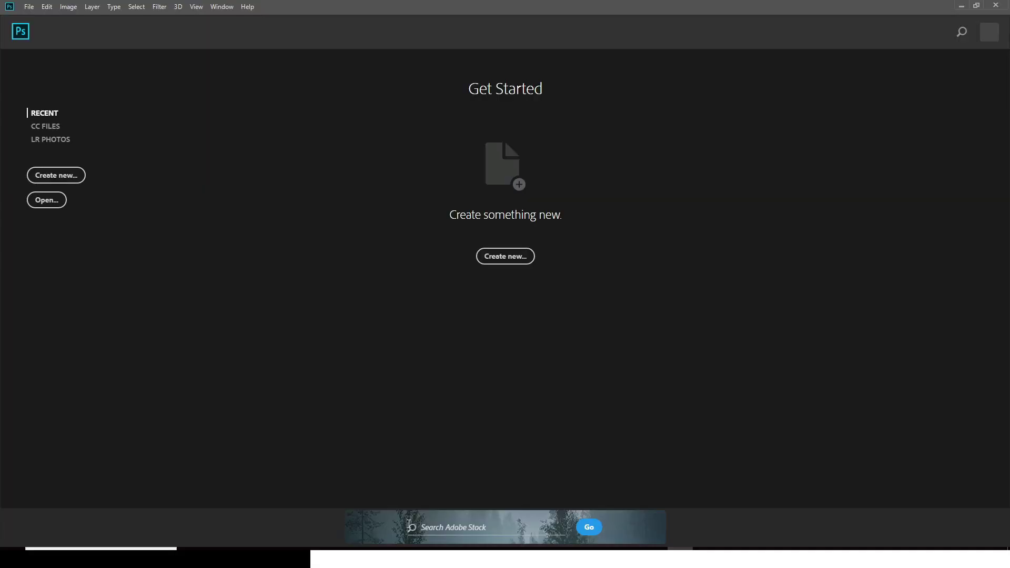
# Step: Expand the video description and open the linked selar.co template store in a new tab to browse its products
pyautogui.press('Escape')
pyautogui.scroll(-2, 313, 535)
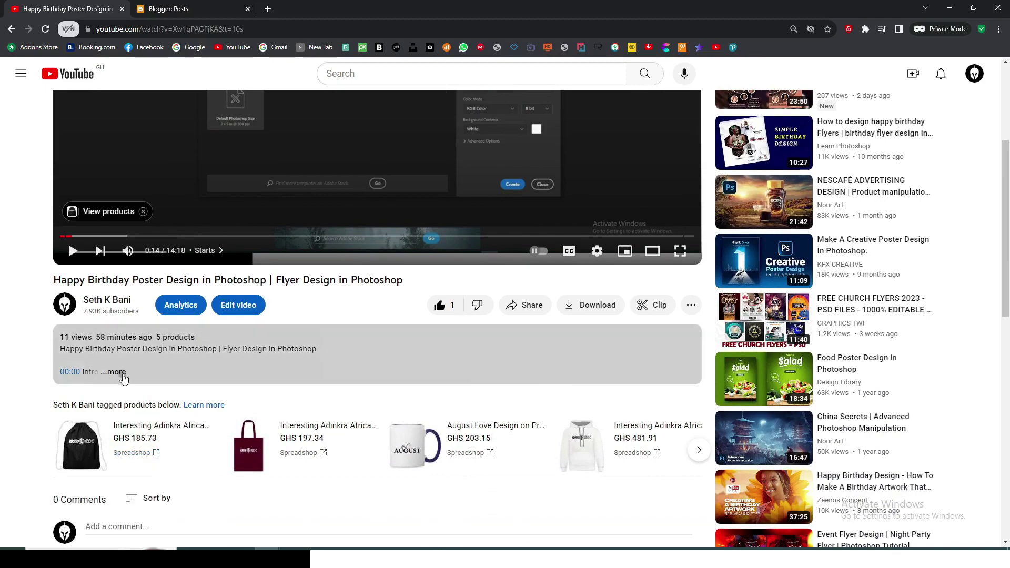
pyautogui.click(115, 372)
pyautogui.scroll(-4, 170, 429)
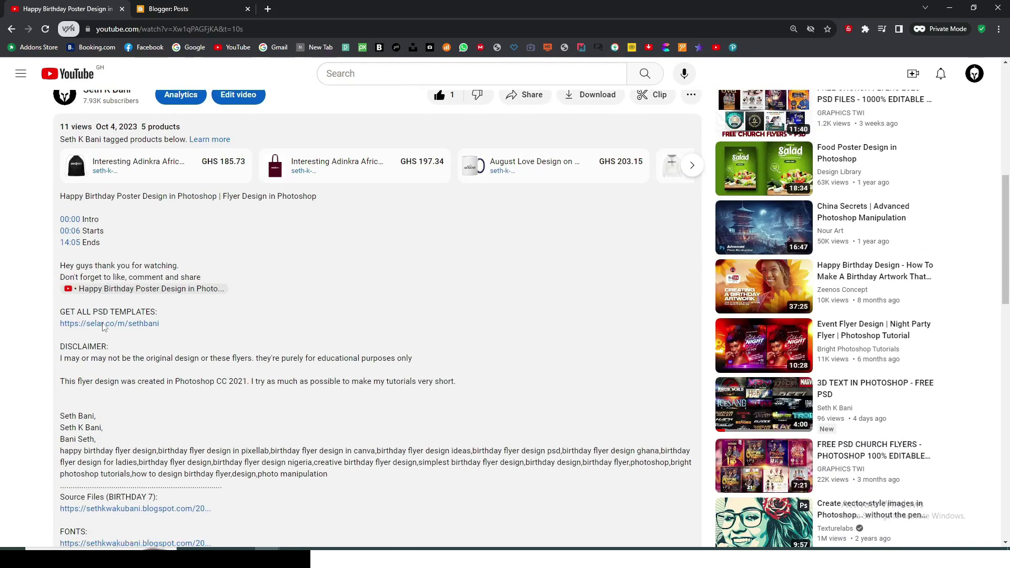
pyautogui.click(104, 323)
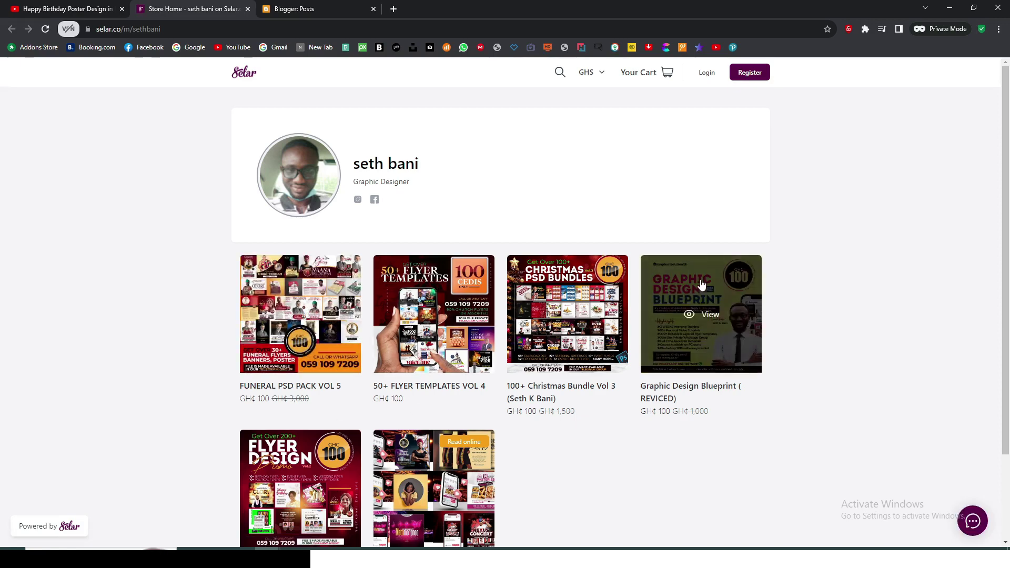
pyautogui.scroll(-2, 684, 362)
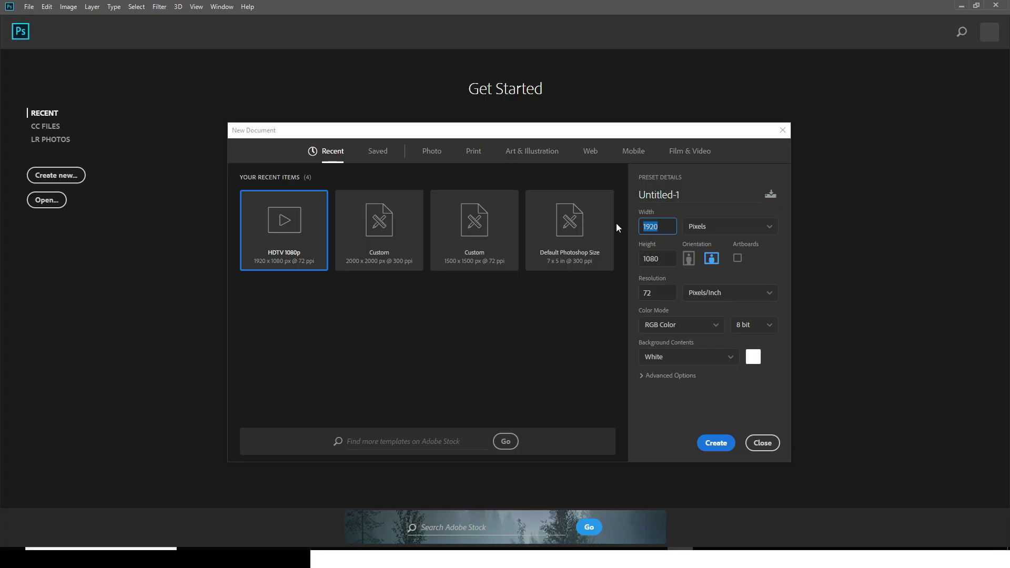
# Step: Create a 2500 x 2500 px, 300 ppi document named CHURCH FLYER
pyautogui.write('2500')
pyautogui.press('Tab')
pyautogui.write('2500')
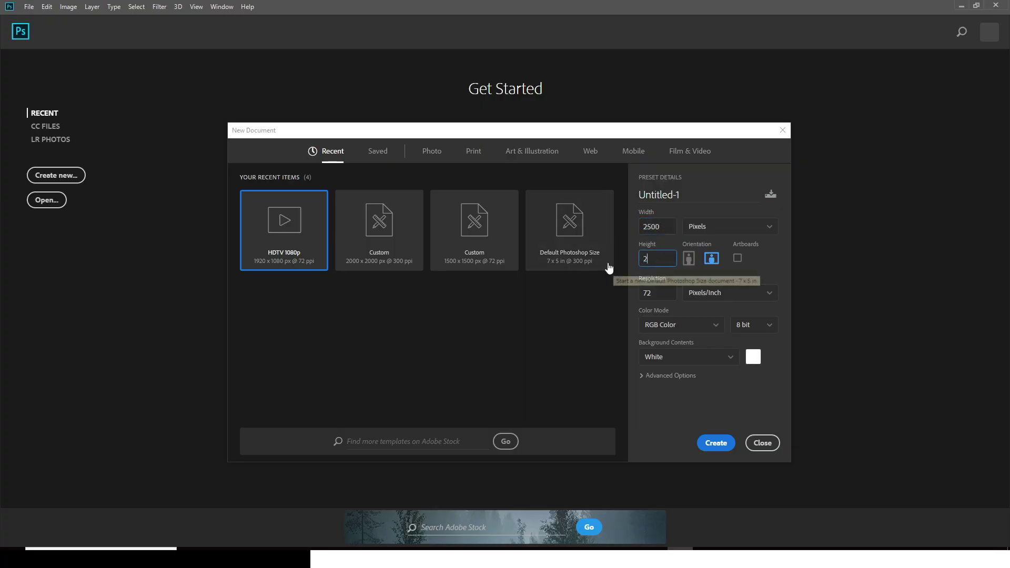
pyautogui.press('Tab')
pyautogui.write('300')
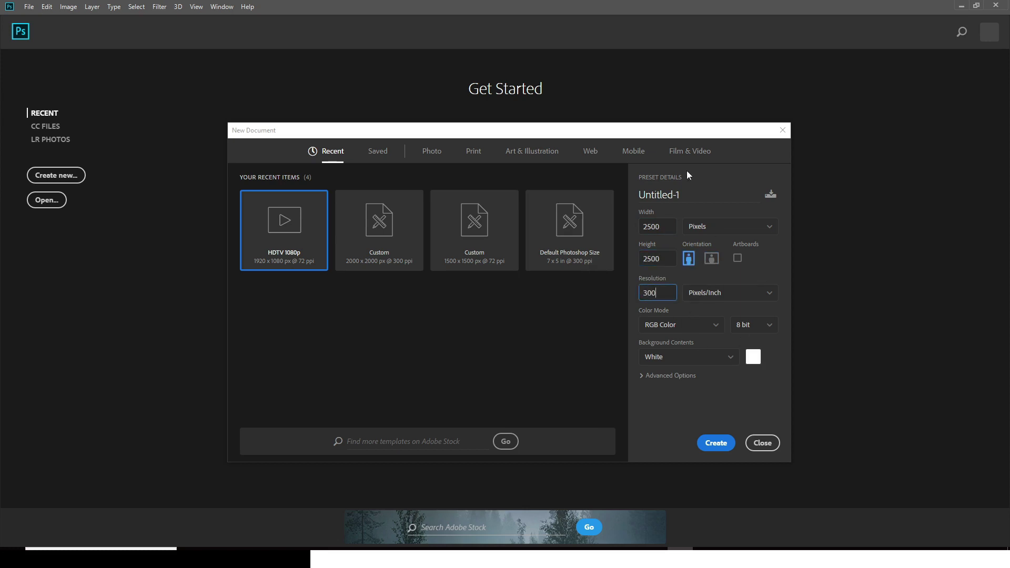
pyautogui.doubleClick(694, 199)
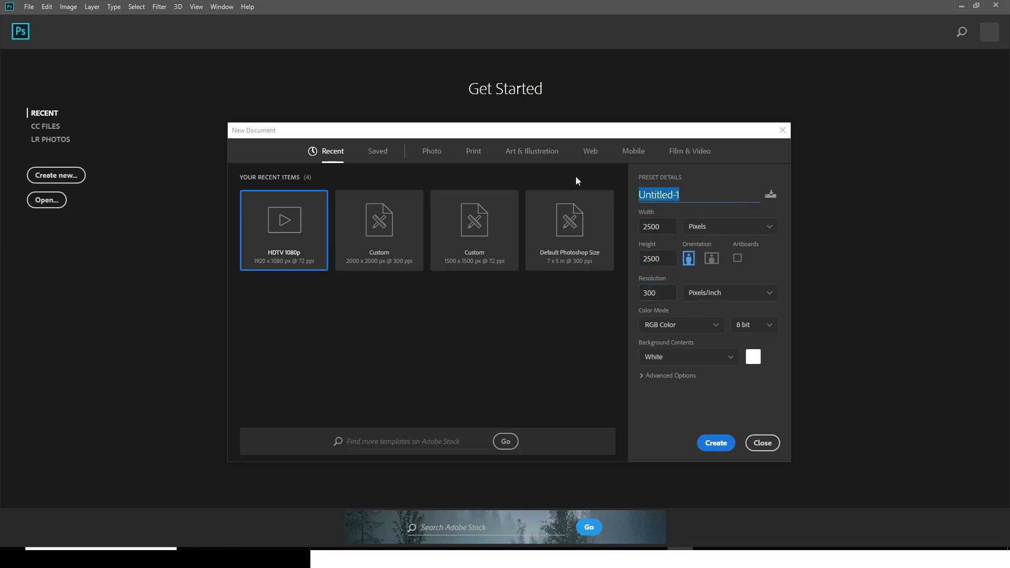
pyautogui.write('CHURCH FLYER')
pyautogui.press('Return')
# Step: Add a new guide layout of 6 columns and 6 rows
pyautogui.click(196, 7)
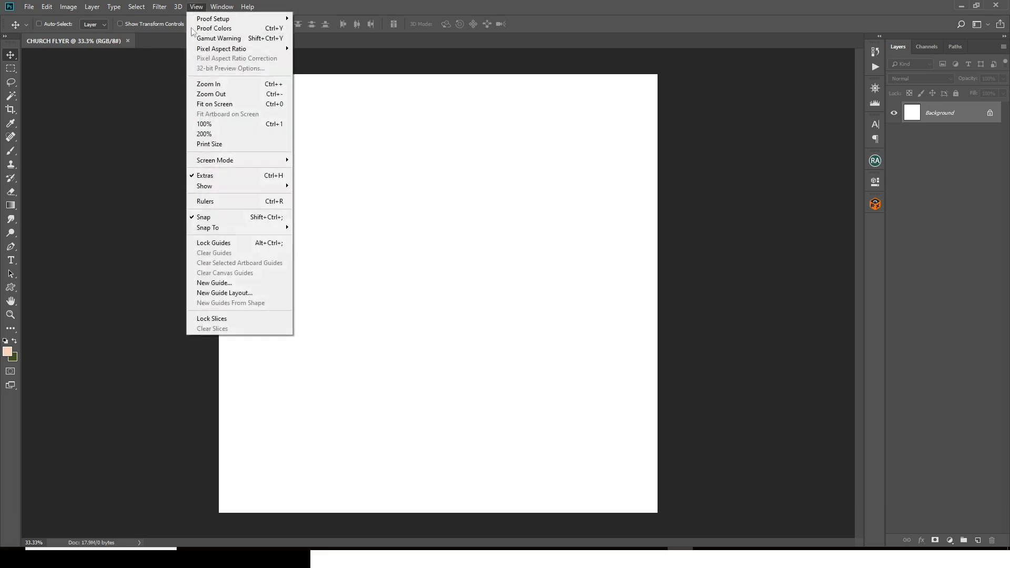
pyautogui.click(215, 294)
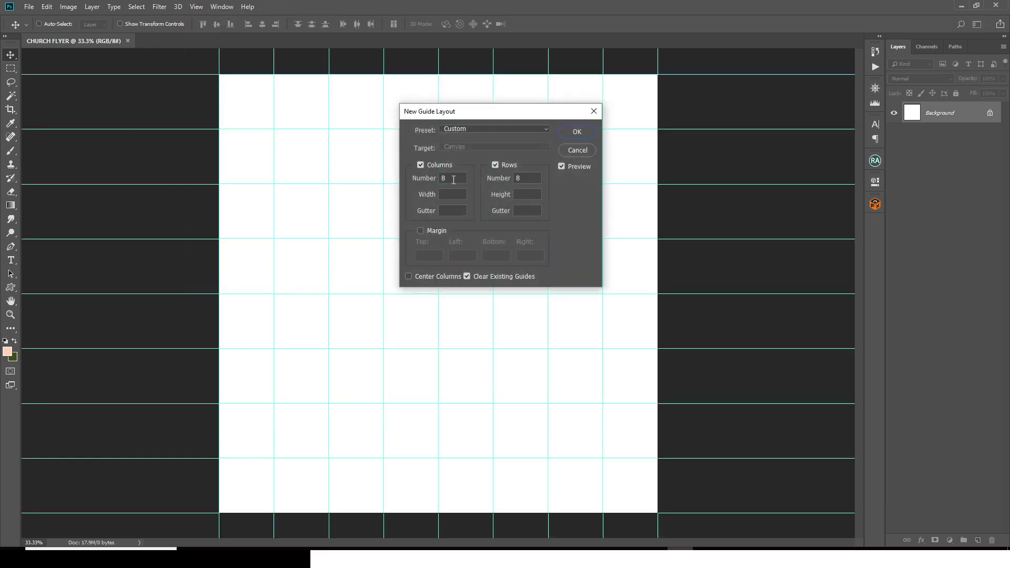
pyautogui.write('6')
pyautogui.press('Tab')
pyautogui.press('Tab')
pyautogui.press('Tab')
pyautogui.write('6')
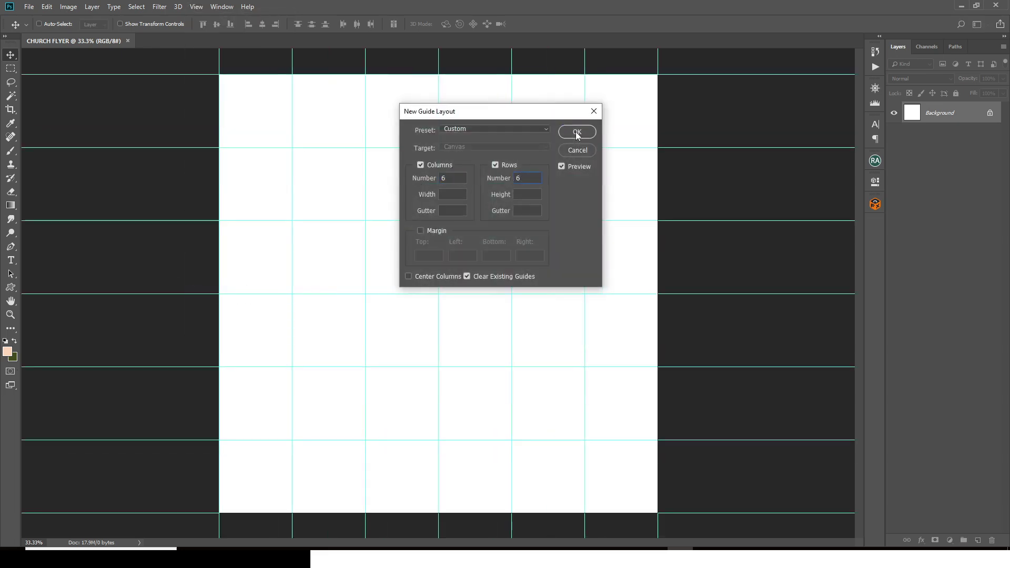
pyautogui.click(577, 132)
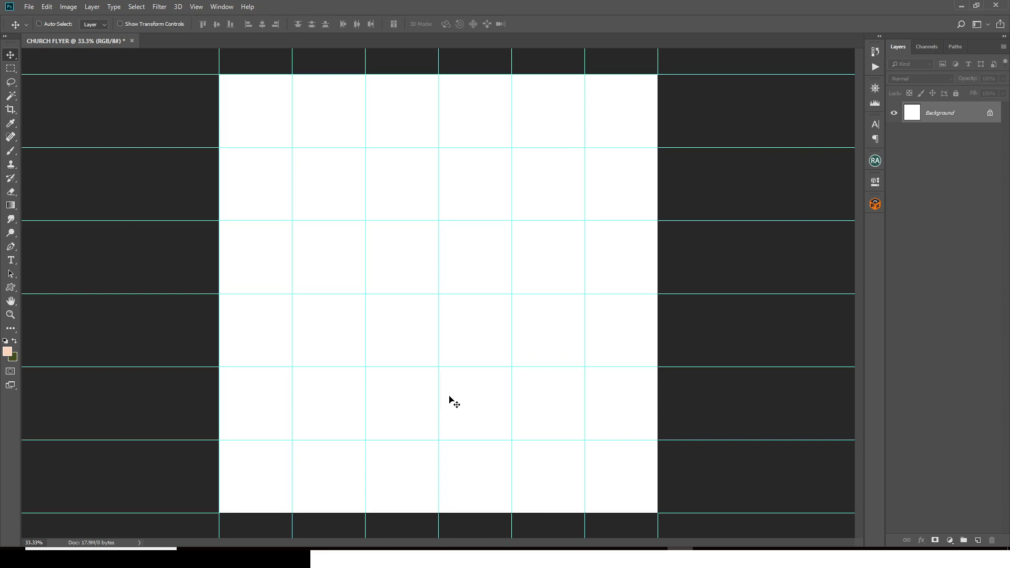
# Step: Add a text layer in the upper middle with BELIEVERS pasted from the notes
pyautogui.click(12, 260)
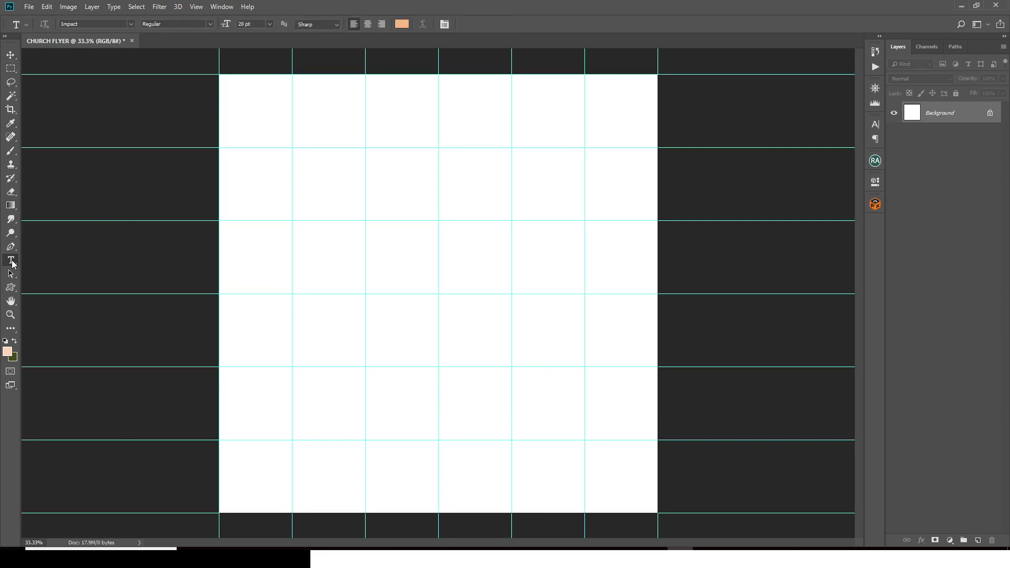
pyautogui.click(409, 209)
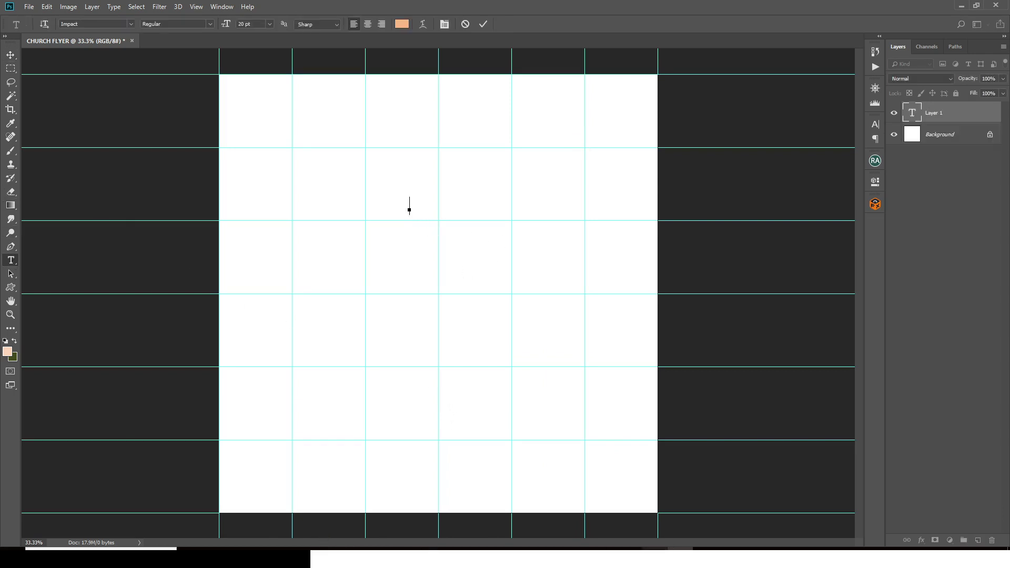
pyautogui.hotkey('alt', 'Tab')
pyautogui.moveTo(115, 174); pyautogui.dragTo(57, 177)
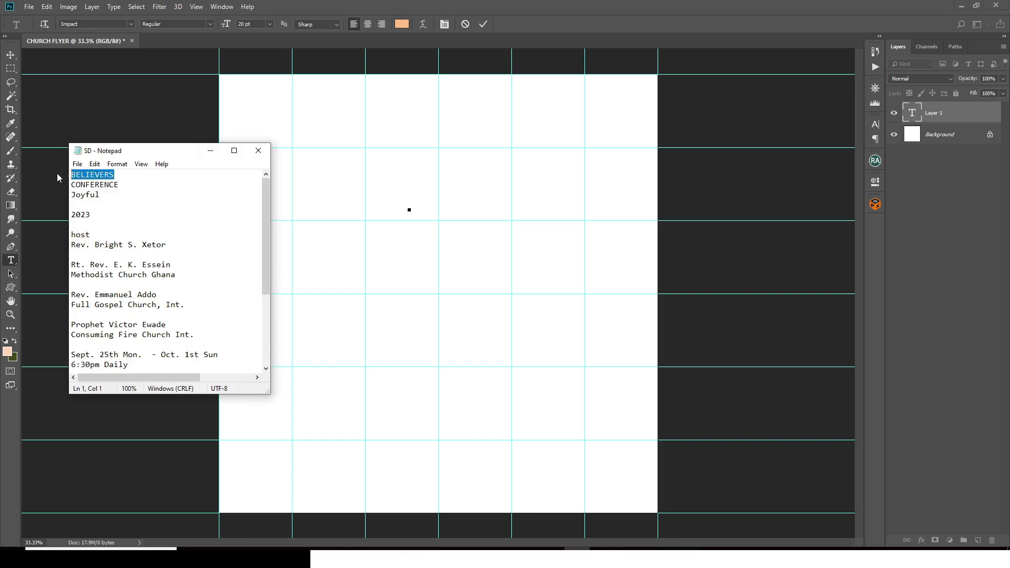
pyautogui.hotkey('ctrl', 'c')
pyautogui.hotkey('alt', 'Tab')
pyautogui.hotkey('ctrl', 'v')
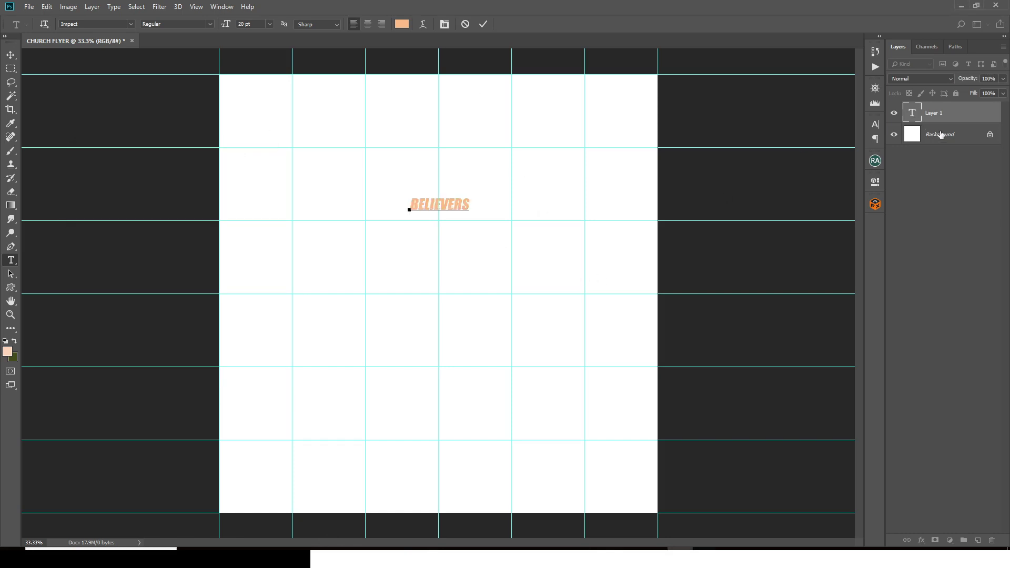
pyautogui.click(942, 114)
# Step: In the Character panel, enlarge the BELIEVERS text to about 80 pt
pyautogui.press('v')
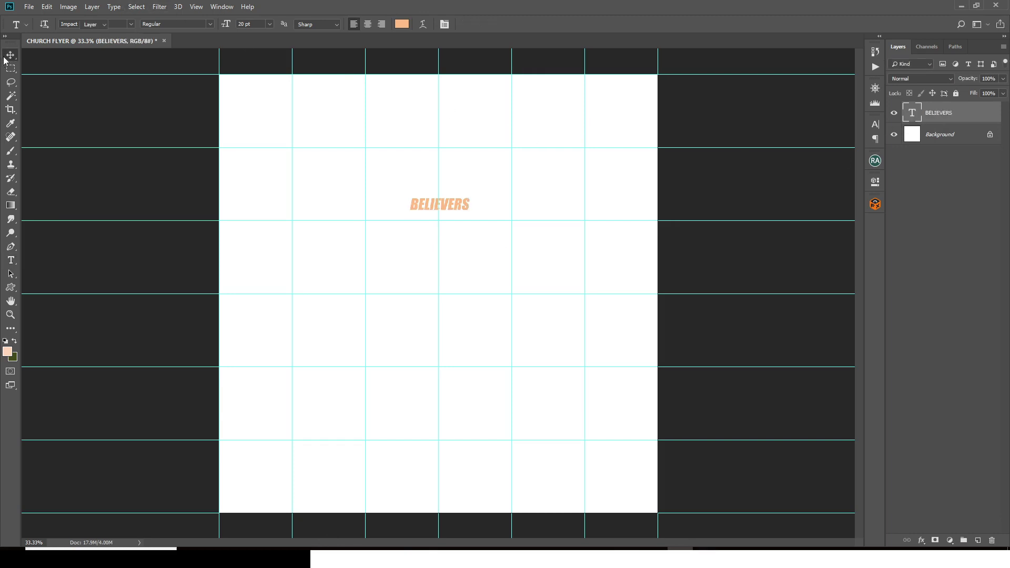
pyautogui.click(221, 7)
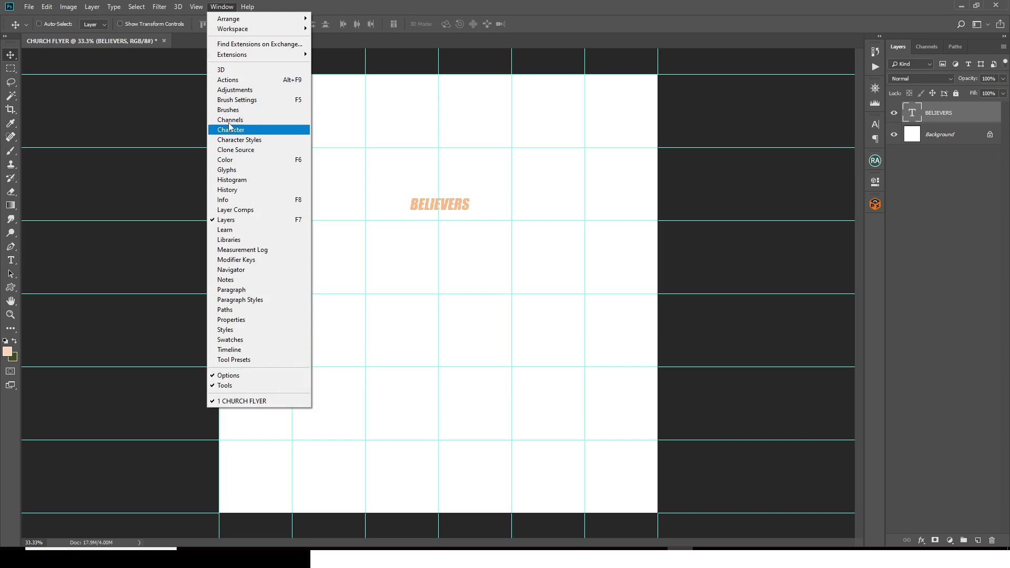
pyautogui.click(230, 130)
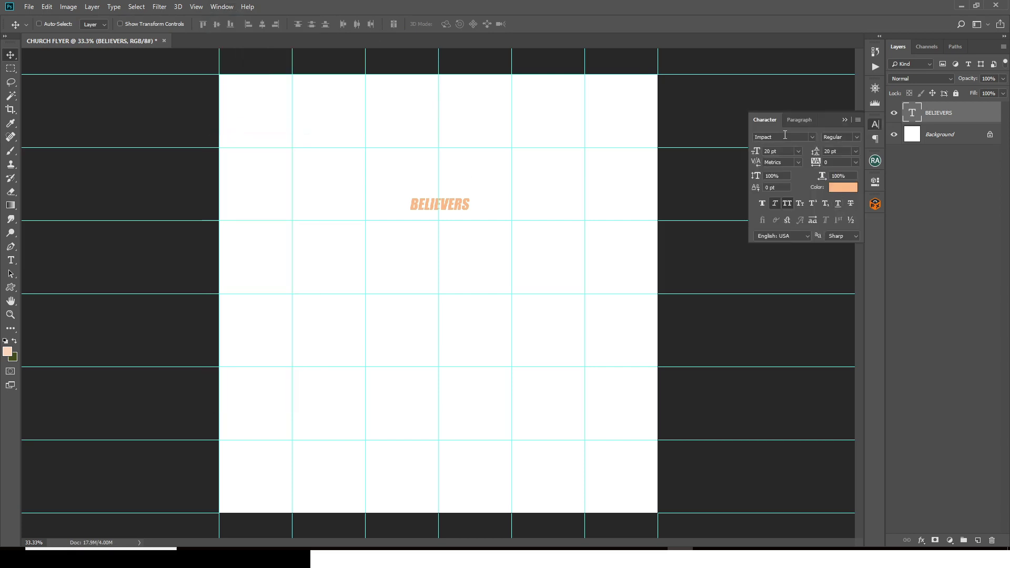
pyautogui.click(752, 138)
pyautogui.click(779, 152)
pyautogui.write('80')
pyautogui.press('Return')
pyautogui.moveTo(730, 158); pyautogui.dragTo(654, 158)
# Step: Centre-align BELIEVERS and move it to the horizontal centre of the page
pyautogui.click(793, 119)
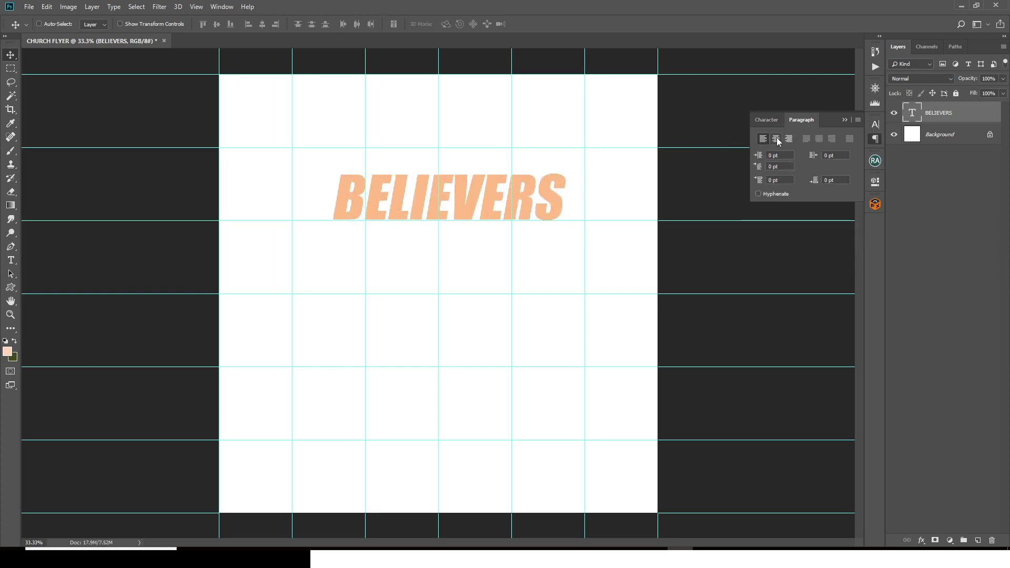
pyautogui.click(776, 138)
pyautogui.moveTo(391, 196); pyautogui.dragTo(495, 196)
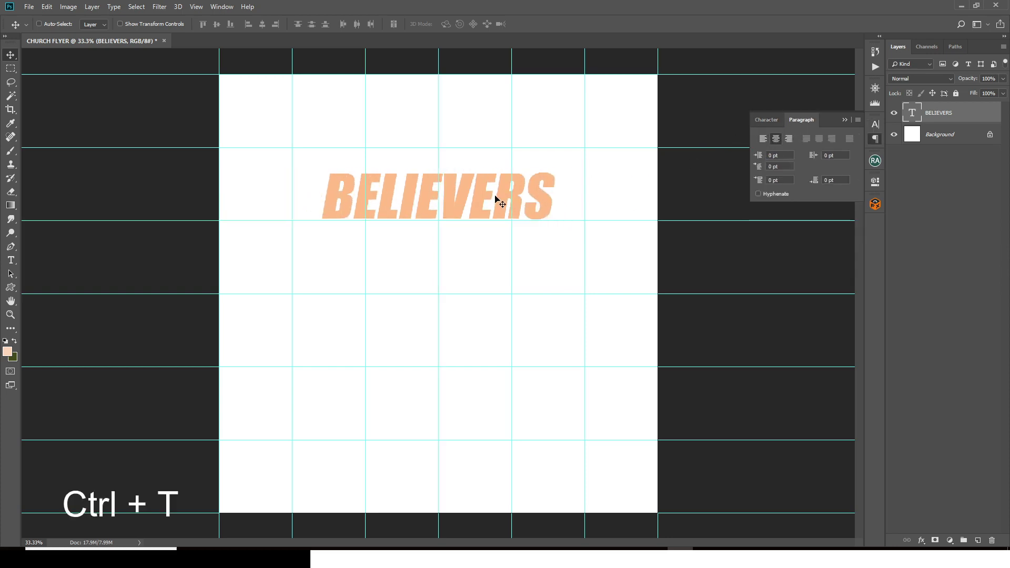
pyautogui.hotkey('ctrl', 't')
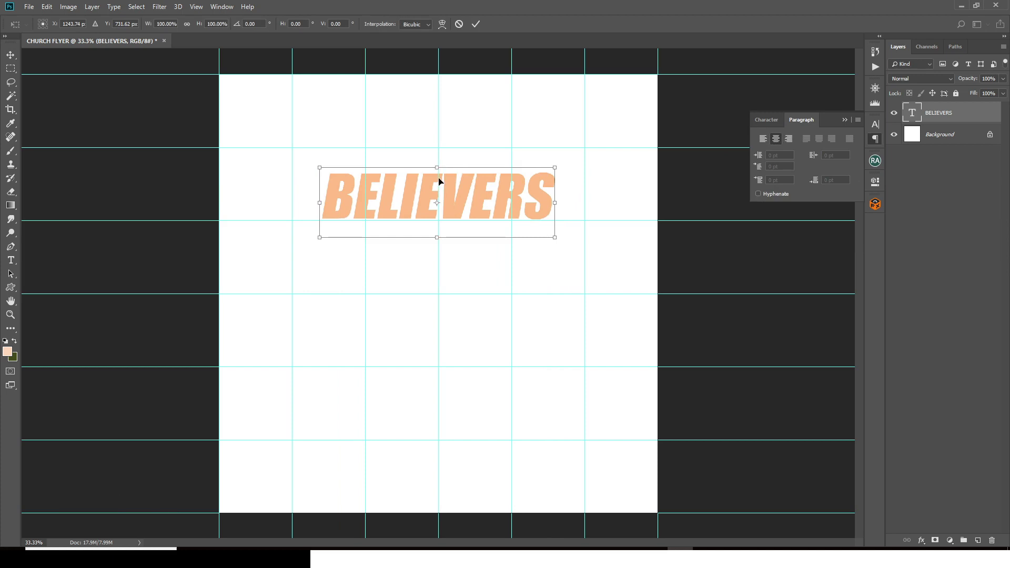
pyautogui.press('Return')
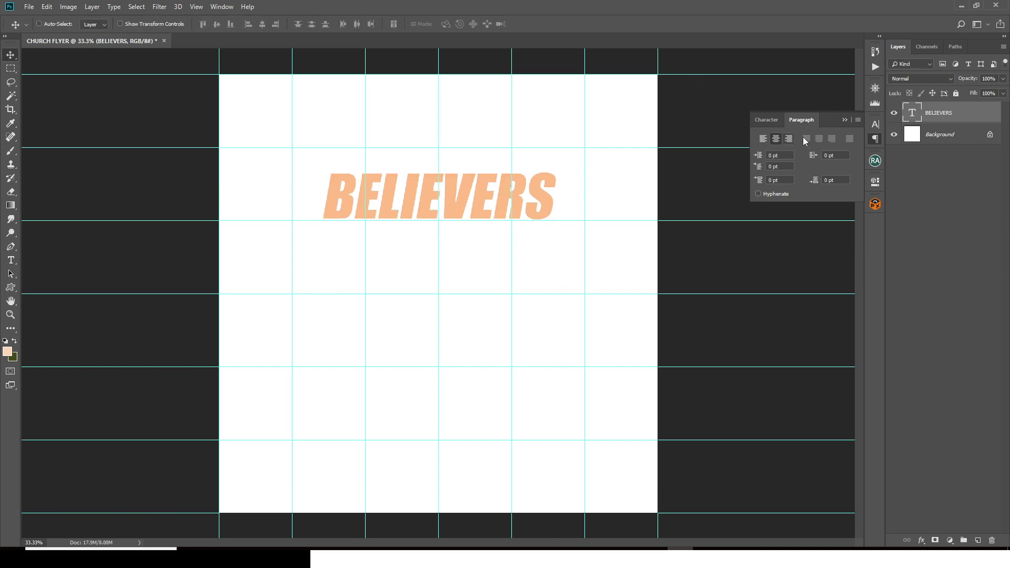
pyautogui.click(765, 121)
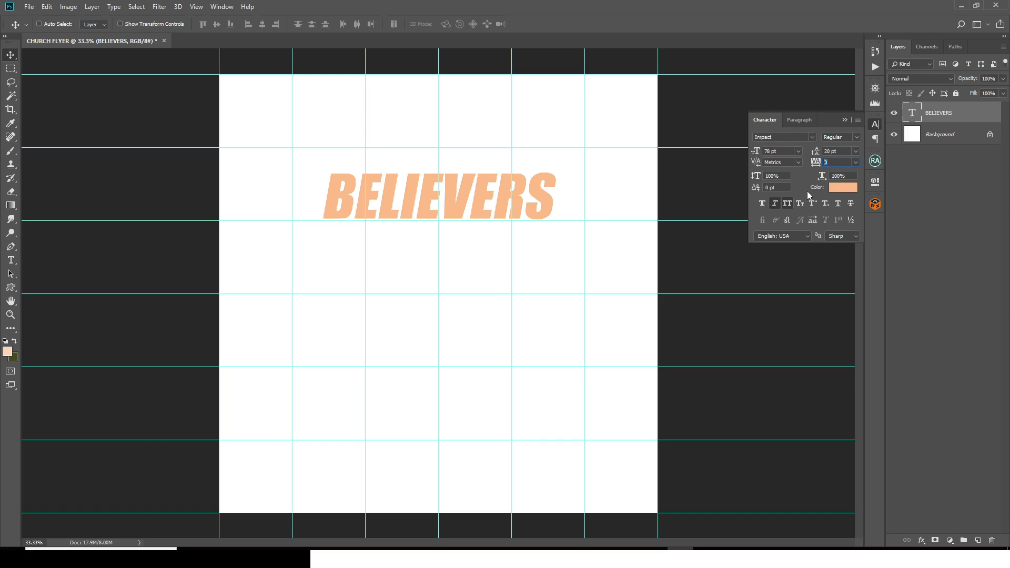
pyautogui.hotkey('ctrl', 'j')
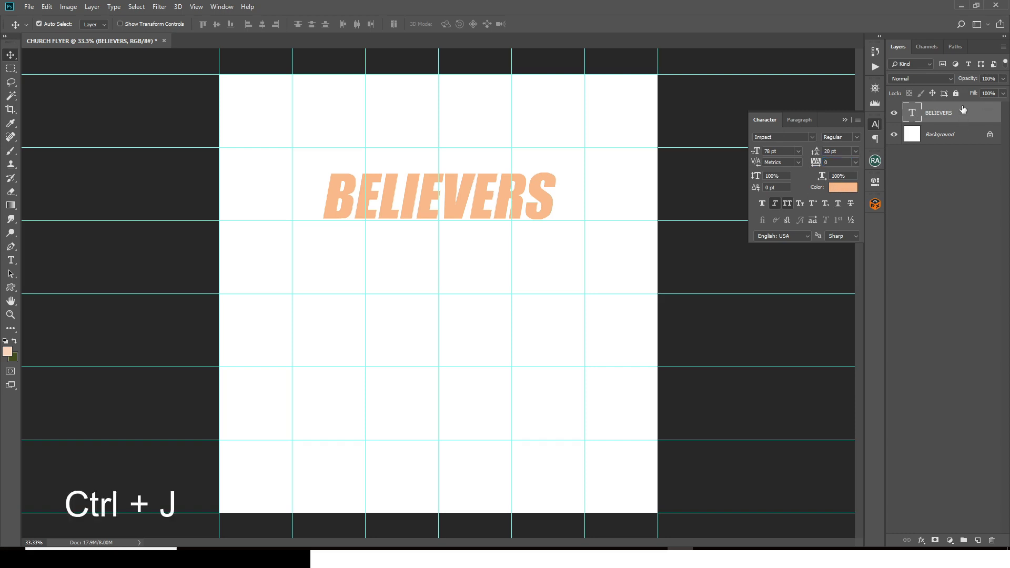
# Step: Duplicate BELIEVERS below itself and replace the copy's text with CONFERENCE from the notes
pyautogui.click(844, 120)
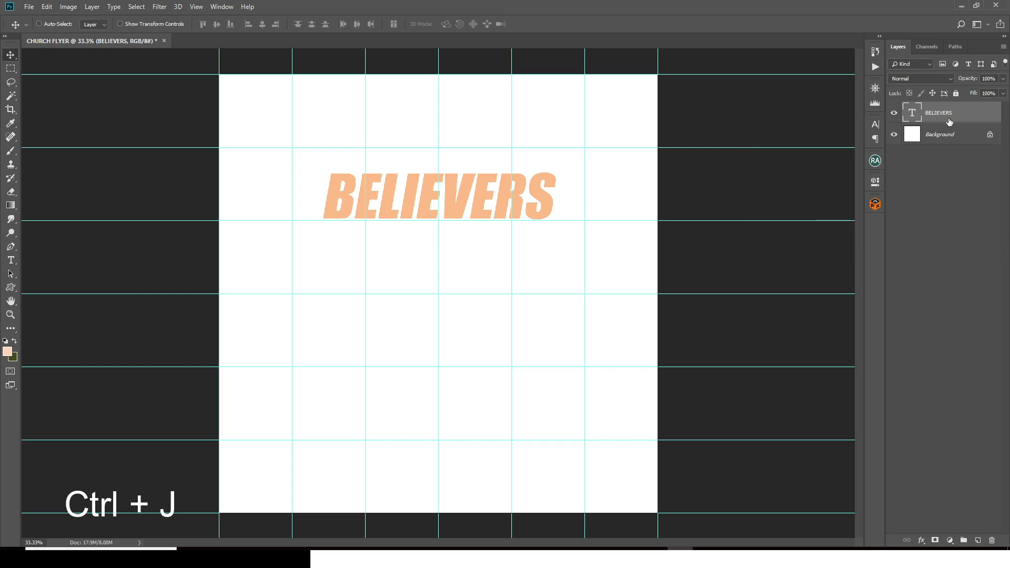
pyautogui.hotkey('ctrl', 'j')
pyautogui.moveTo(465, 194); pyautogui.dragTo(464, 242)
pyautogui.click(577, 557)
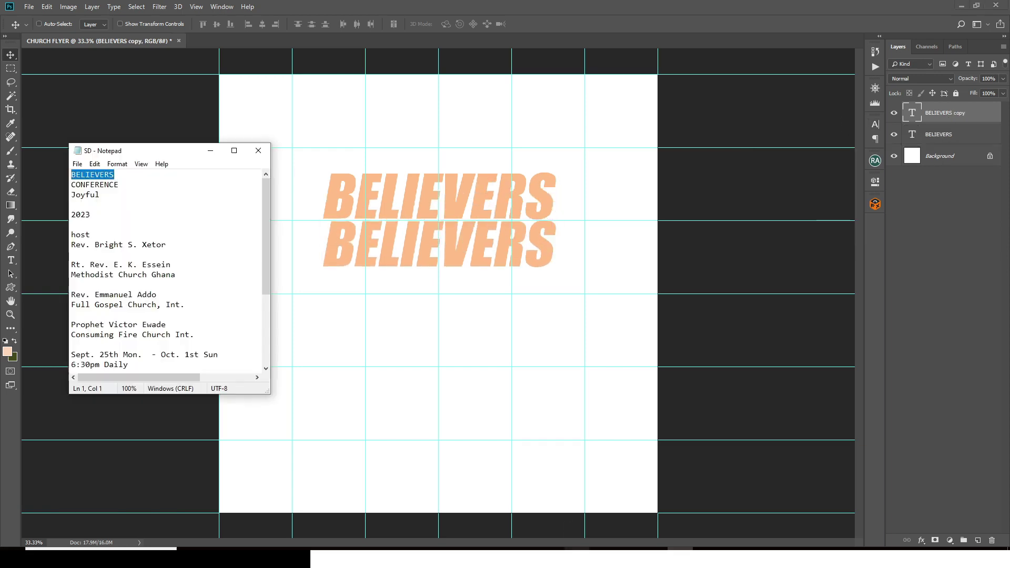
pyautogui.moveTo(120, 184); pyautogui.dragTo(68, 186)
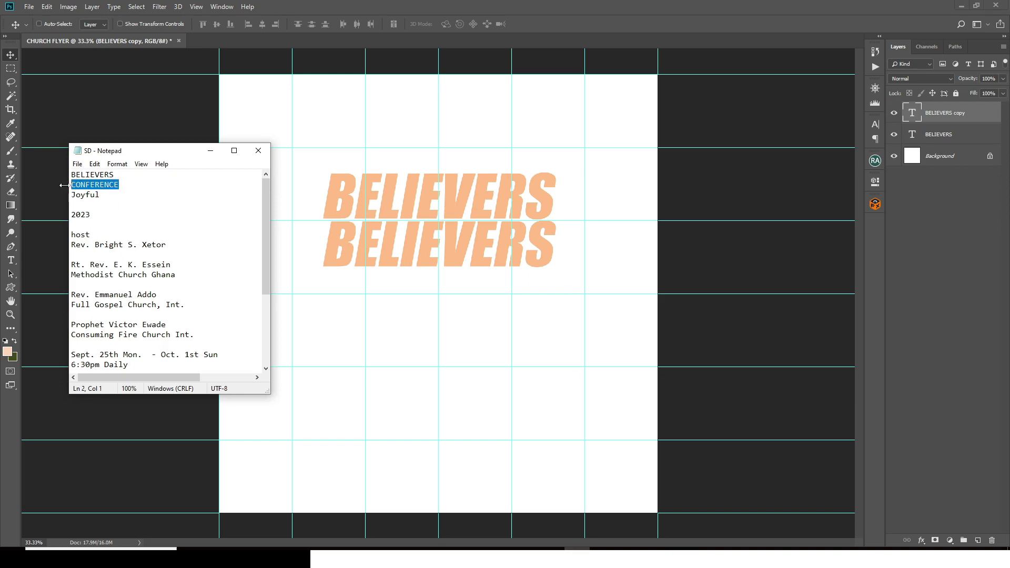
pyautogui.hotkey('ctrl', 'c')
pyautogui.click(64, 186)
pyautogui.doubleClick(913, 113)
pyautogui.hotkey('ctrl', 'v')
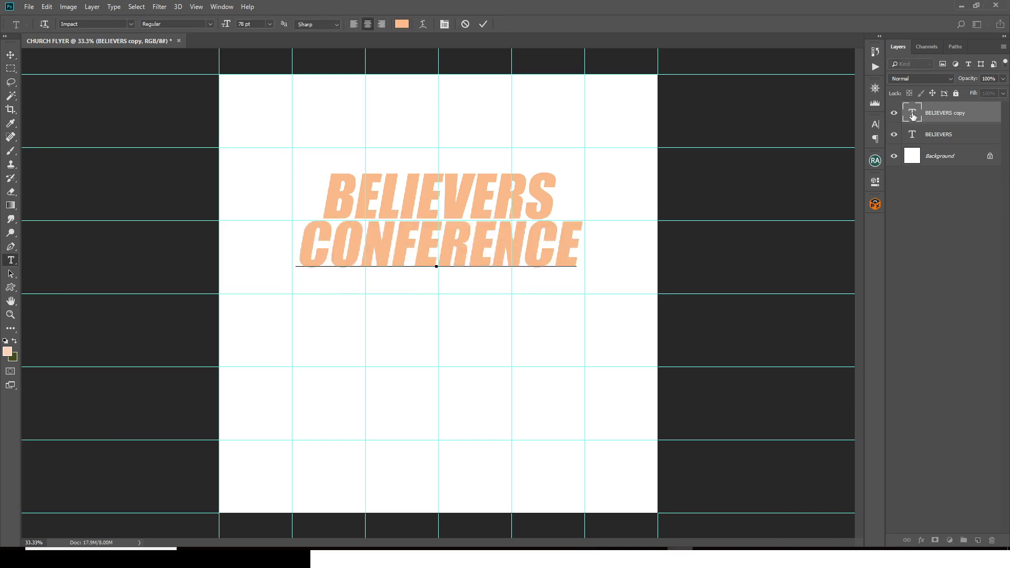
pyautogui.hotkey('ctrl', 'Return')
pyautogui.press('v')
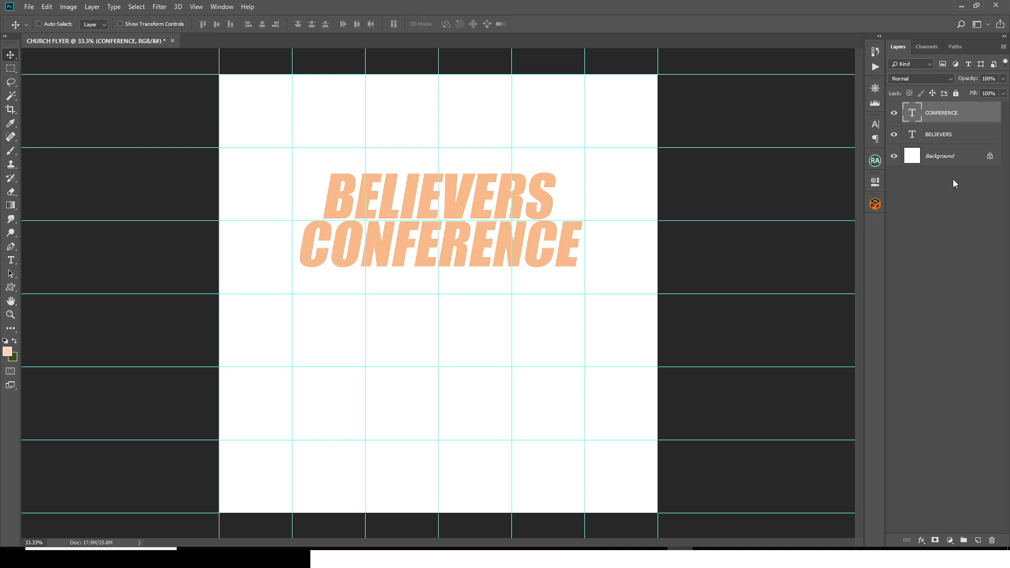
# Step: Group the BELIEVERS and CONFERENCE layers and name the group BELIEVERS
pyautogui.keyDown('ctrl'); pyautogui.click(953, 136); pyautogui.keyUp('ctrl')
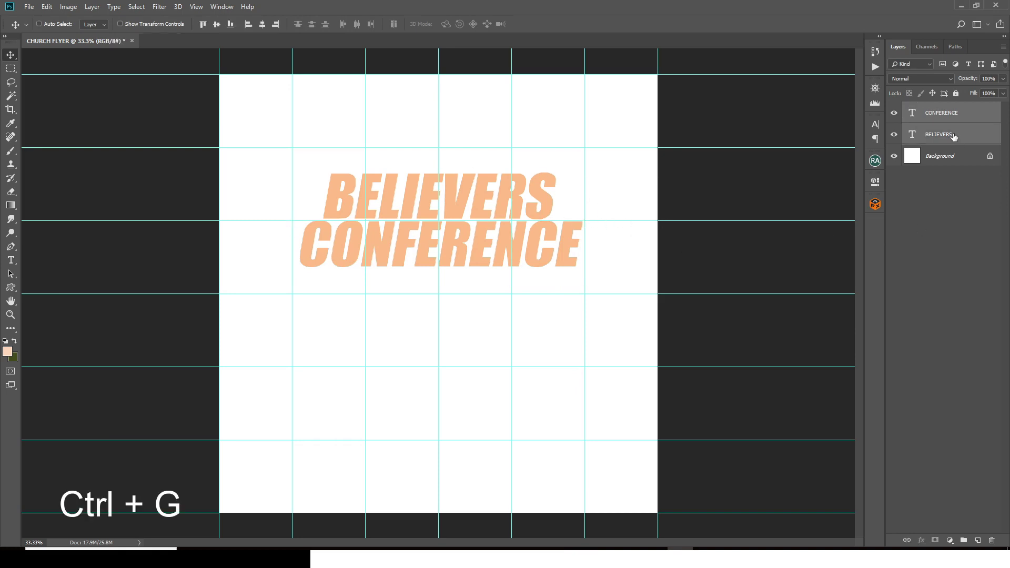
pyautogui.hotkey('ctrl', 'g')
pyautogui.doubleClick(927, 107)
pyautogui.write('B')
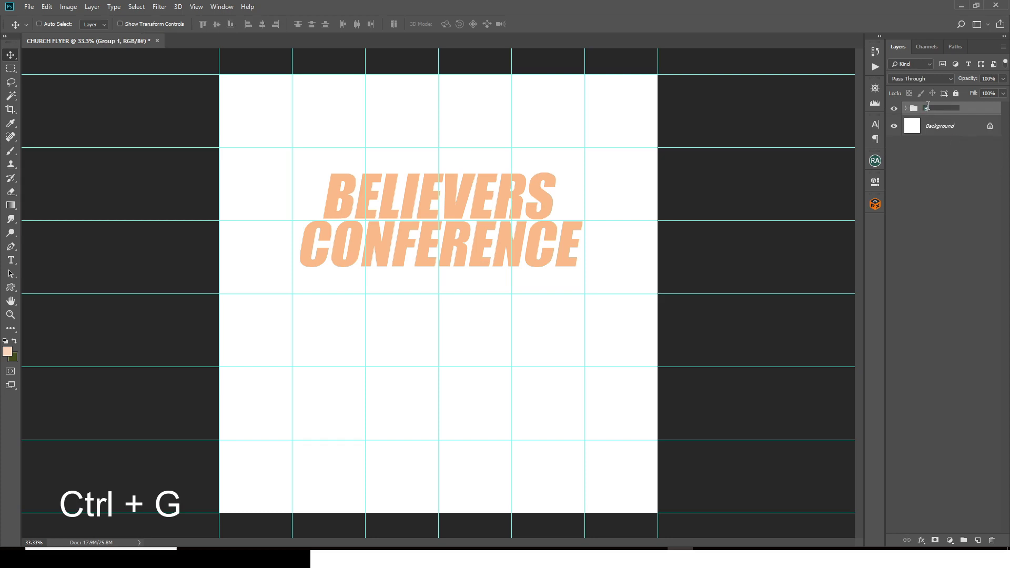
pyautogui.write('ELIEVERS')
pyautogui.press('Return')
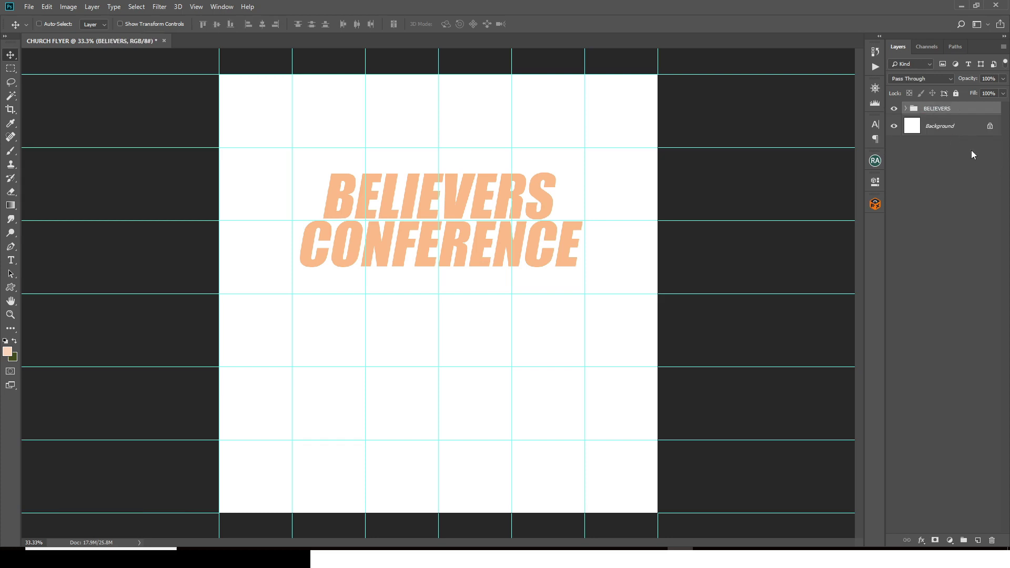
# Step: Add a gradient overlay to the BELIEVERS group running from B43100 red to FDC500 yellow
pyautogui.doubleClick(984, 109)
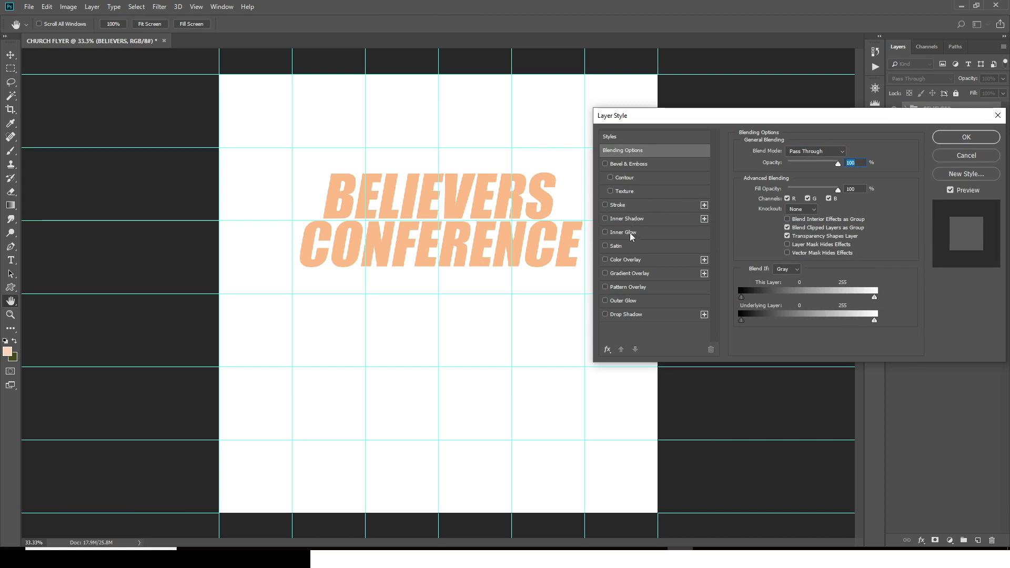
pyautogui.click(620, 273)
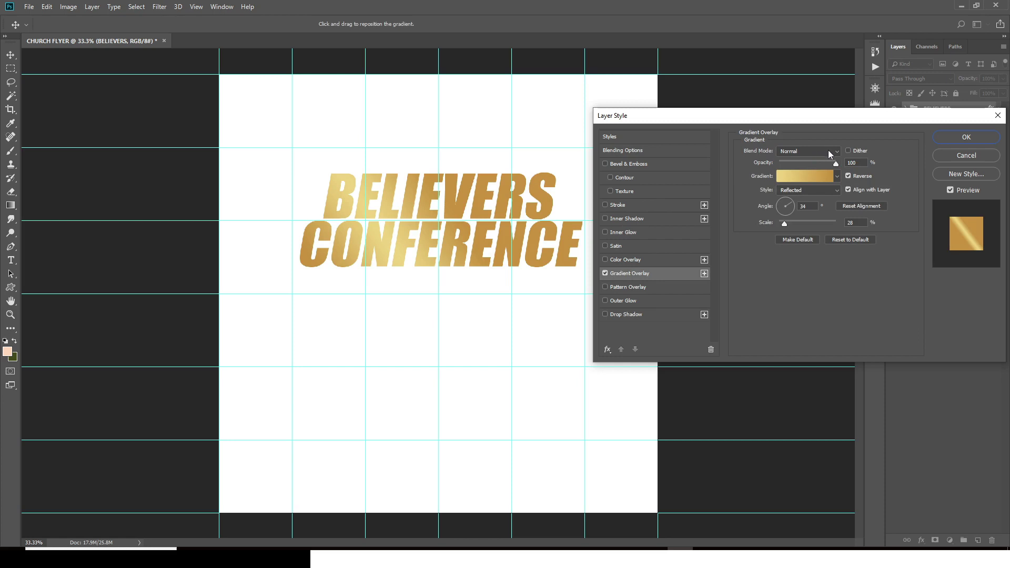
pyautogui.moveTo(856, 162); pyautogui.dragTo(847, 162)
pyautogui.click(791, 177)
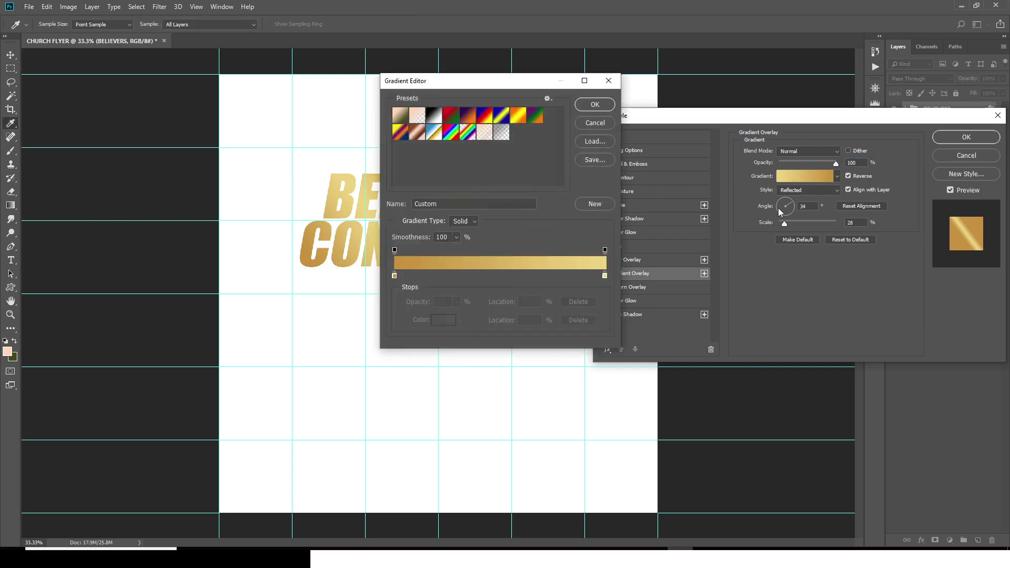
pyautogui.doubleClick(395, 275)
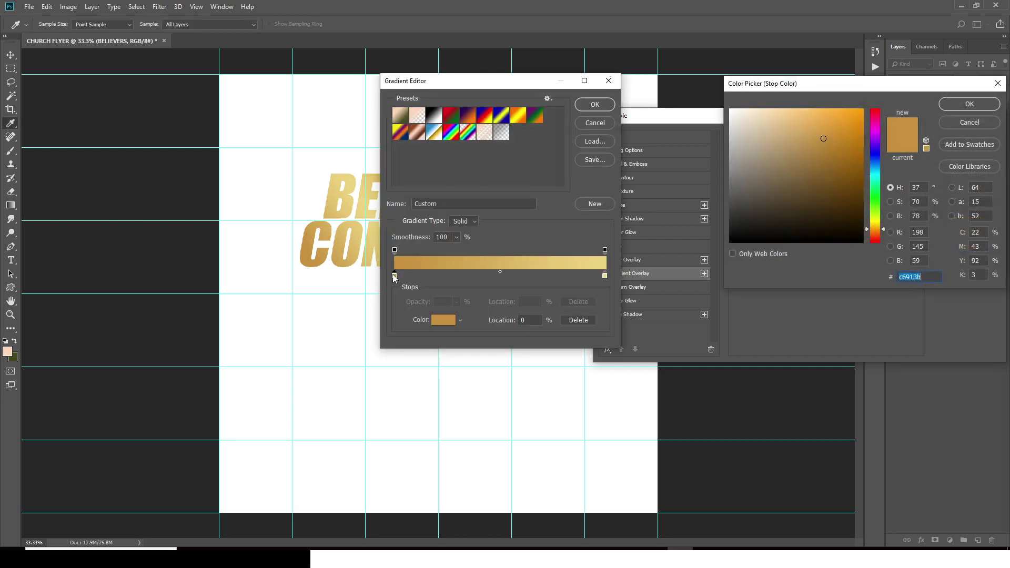
pyautogui.write('B431')
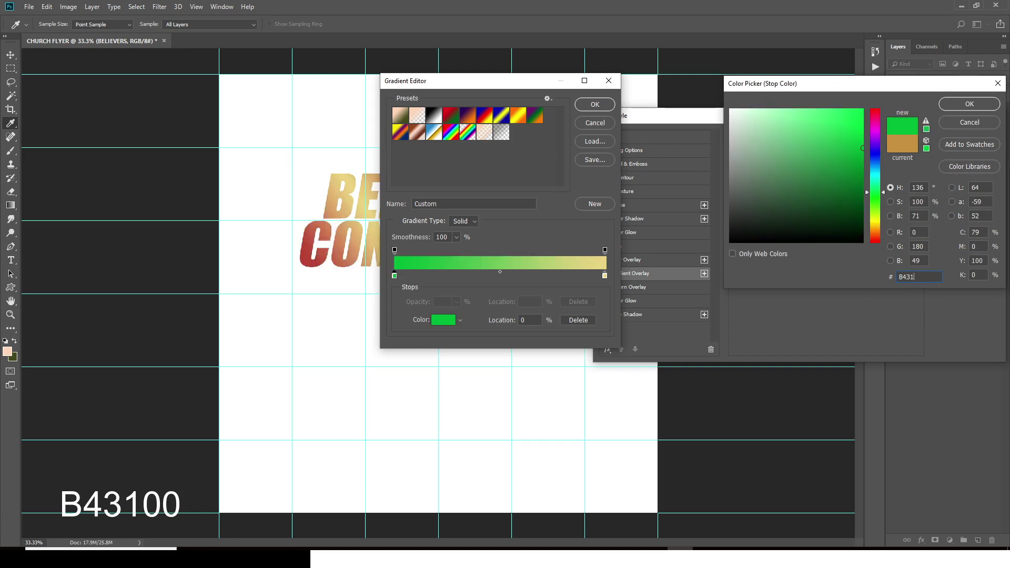
pyautogui.write('00')
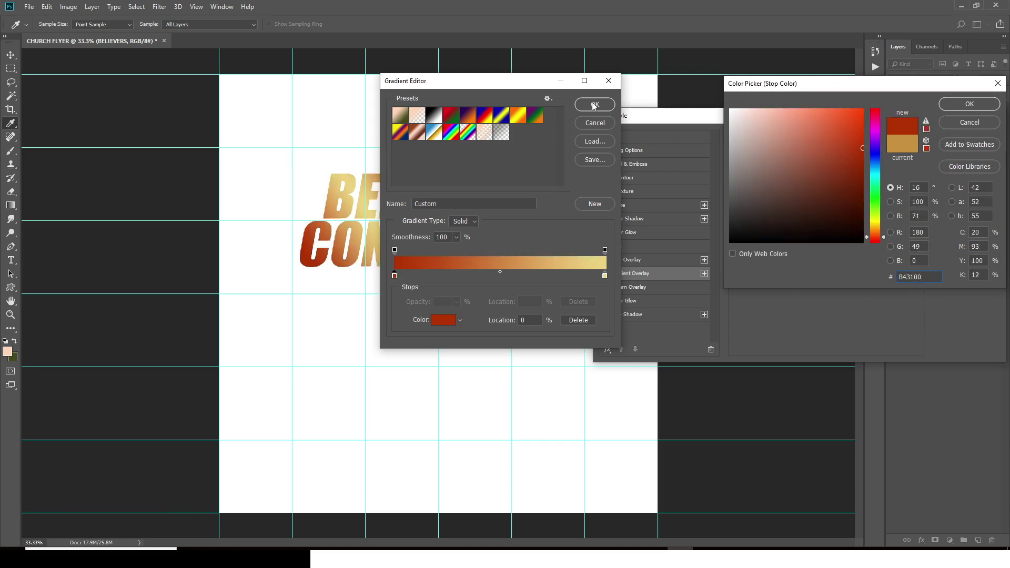
pyautogui.click(593, 105)
pyautogui.press('Return')
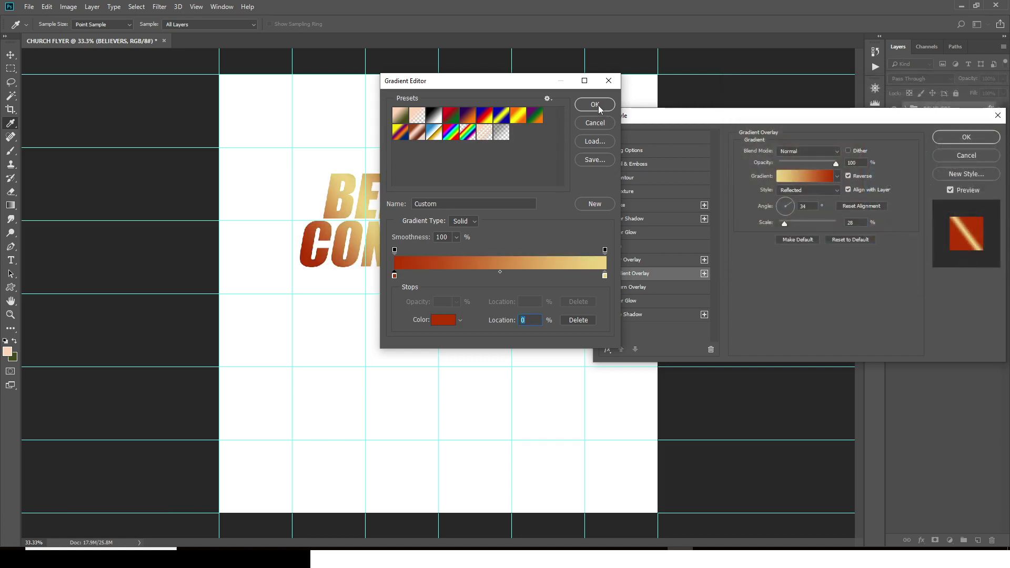
pyautogui.doubleClick(604, 276)
pyautogui.write('FD')
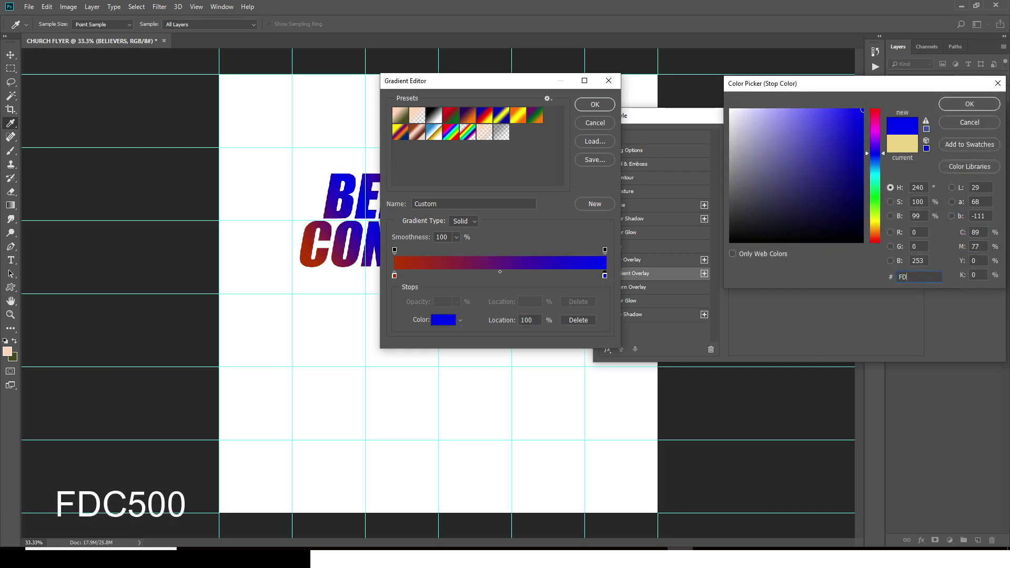
pyautogui.write('C500')
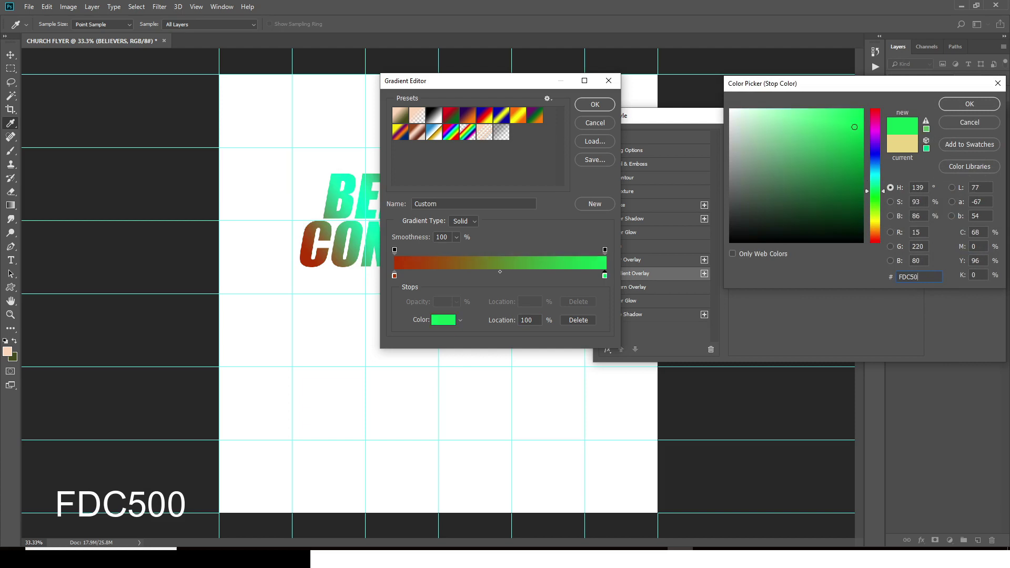
pyautogui.click(965, 105)
pyautogui.click(594, 106)
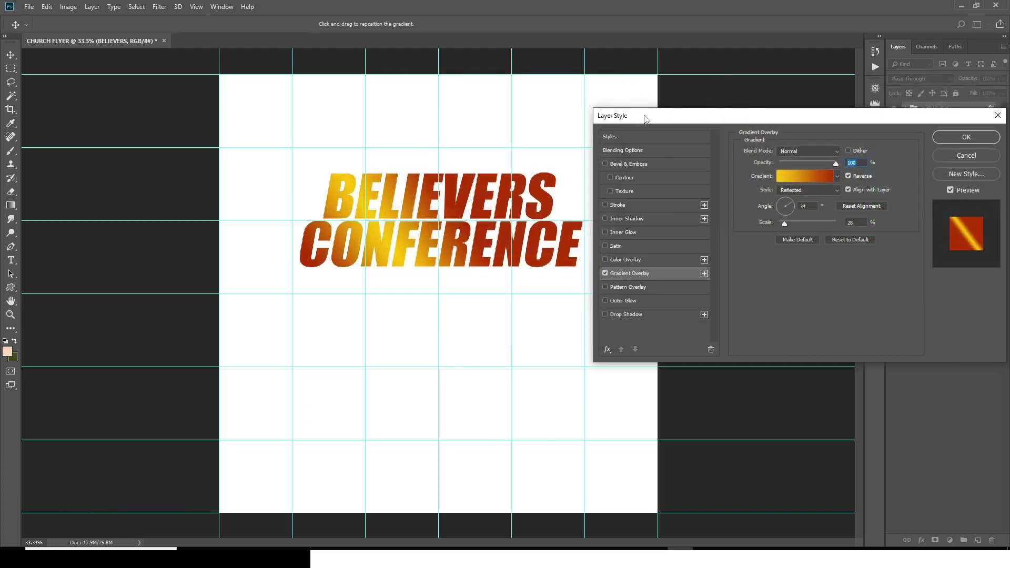
# Step: Make the gradient overlay Linear at a 32° angle
pyautogui.moveTo(647, 116); pyautogui.dragTo(684, 115)
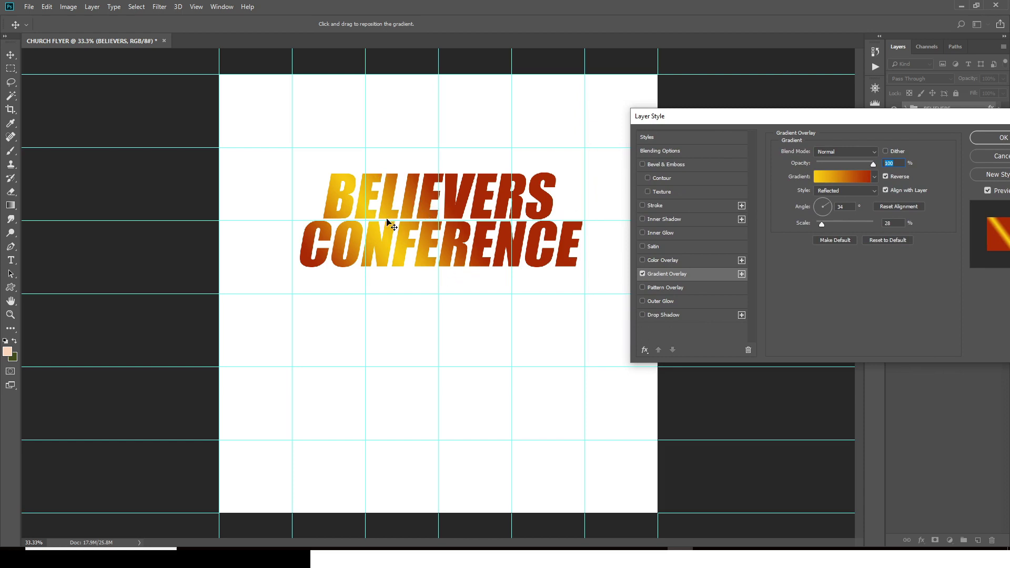
pyautogui.click(854, 191)
pyautogui.click(825, 196)
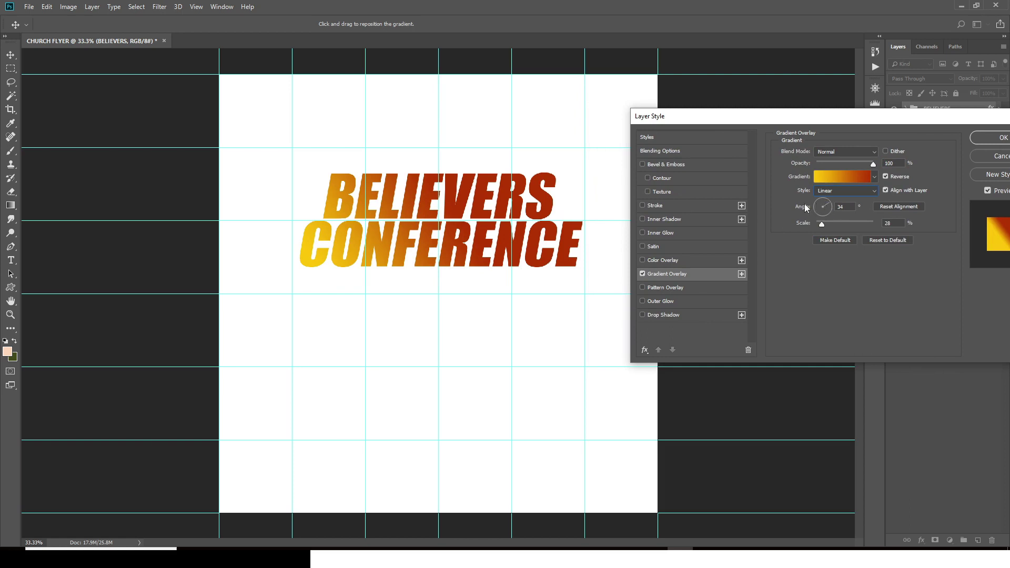
pyautogui.doubleClick(840, 206)
pyautogui.write('32')
pyautogui.press('Return')
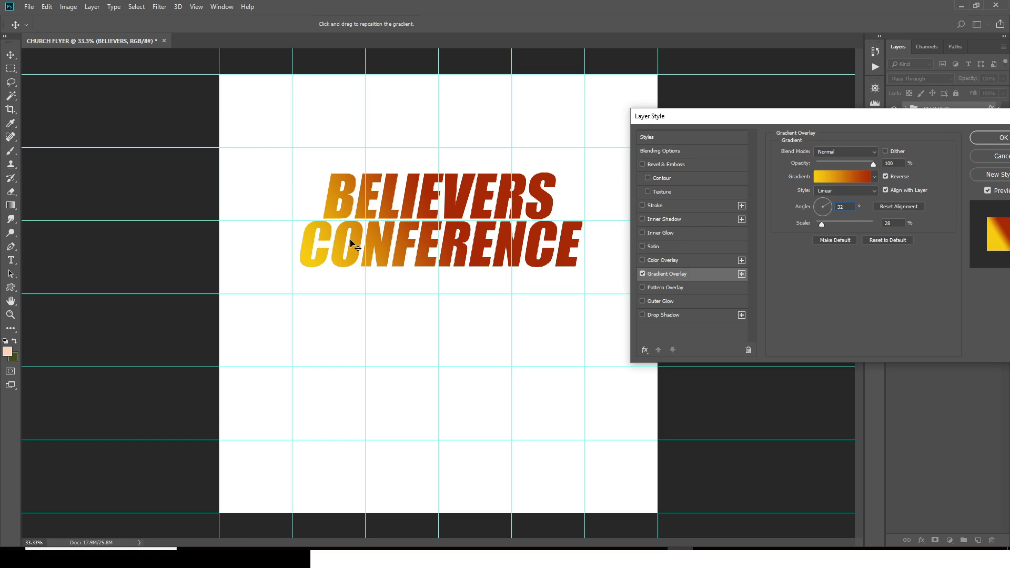
# Step: Turn off Reverse and Align with Layer, set Scale to 25, shift the gradient, and apply
pyautogui.moveTo(350, 242); pyautogui.dragTo(382, 240)
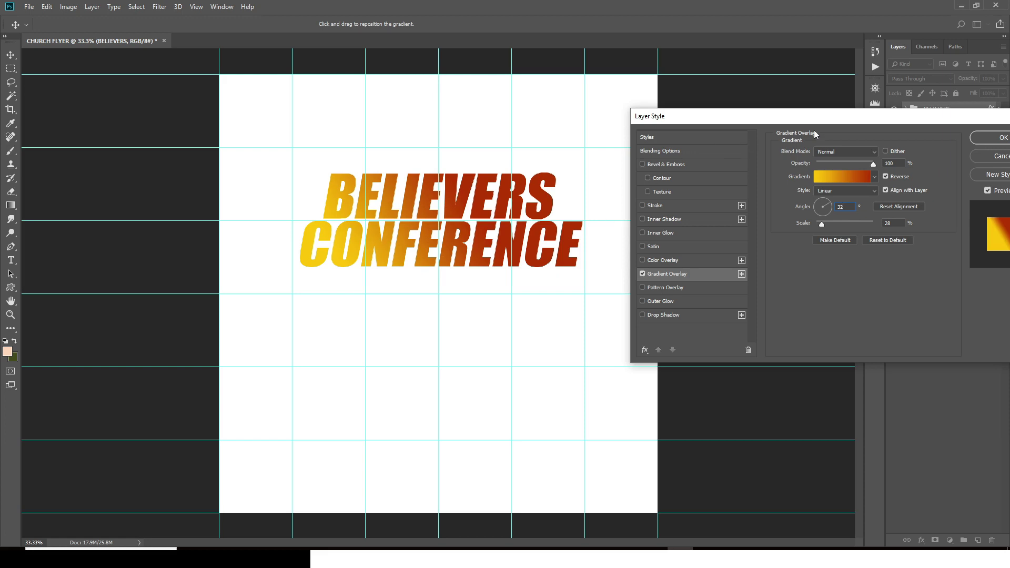
pyautogui.moveTo(833, 122); pyautogui.dragTo(763, 114)
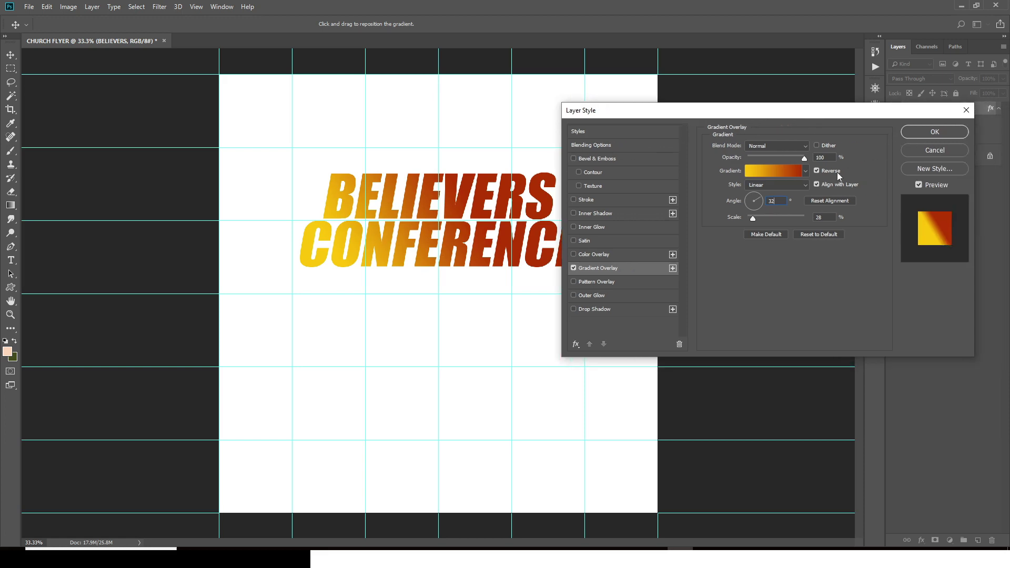
pyautogui.click(818, 171)
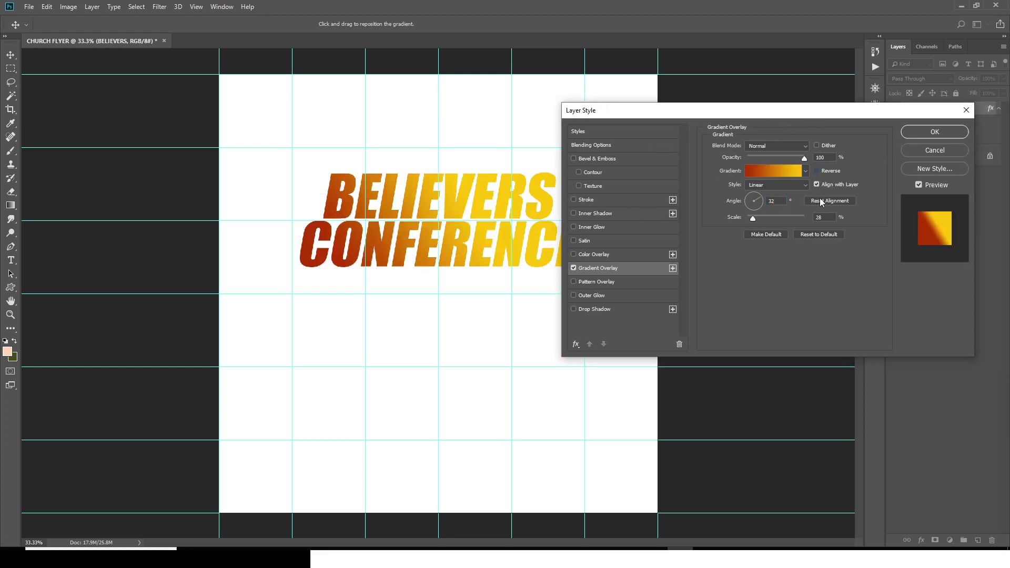
pyautogui.click(817, 184)
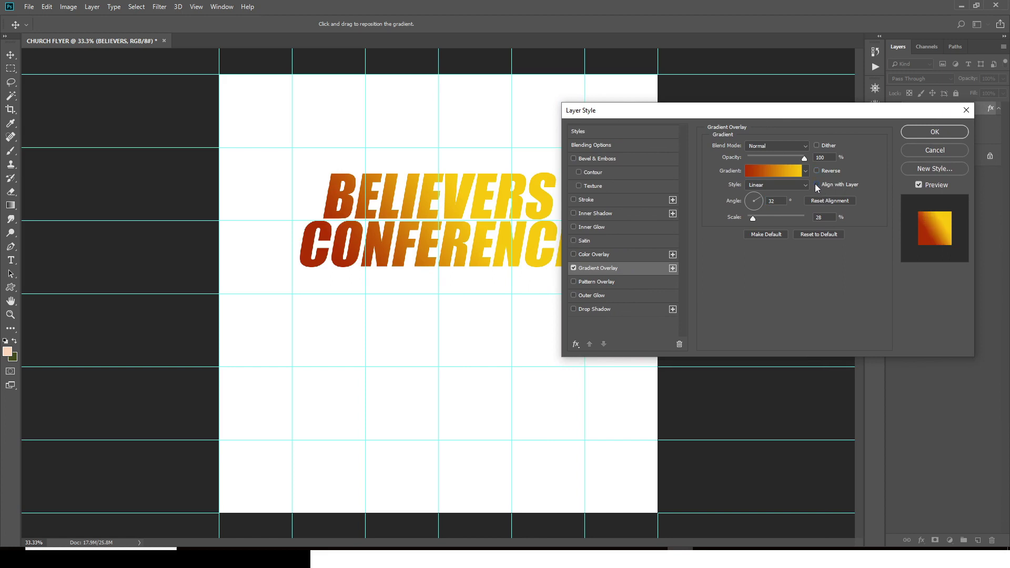
pyautogui.moveTo(741, 114); pyautogui.dragTo(757, 110)
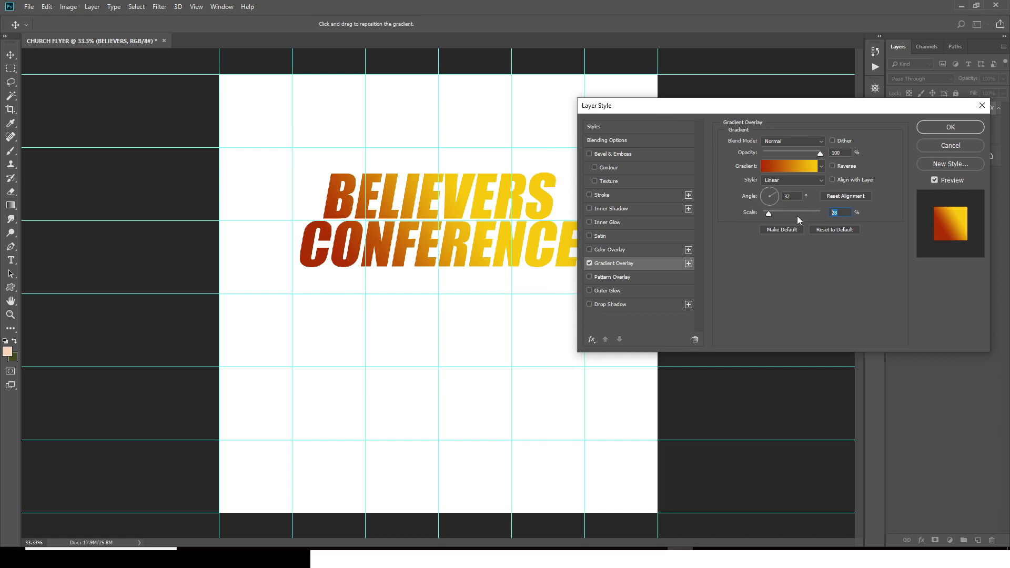
pyautogui.write('25')
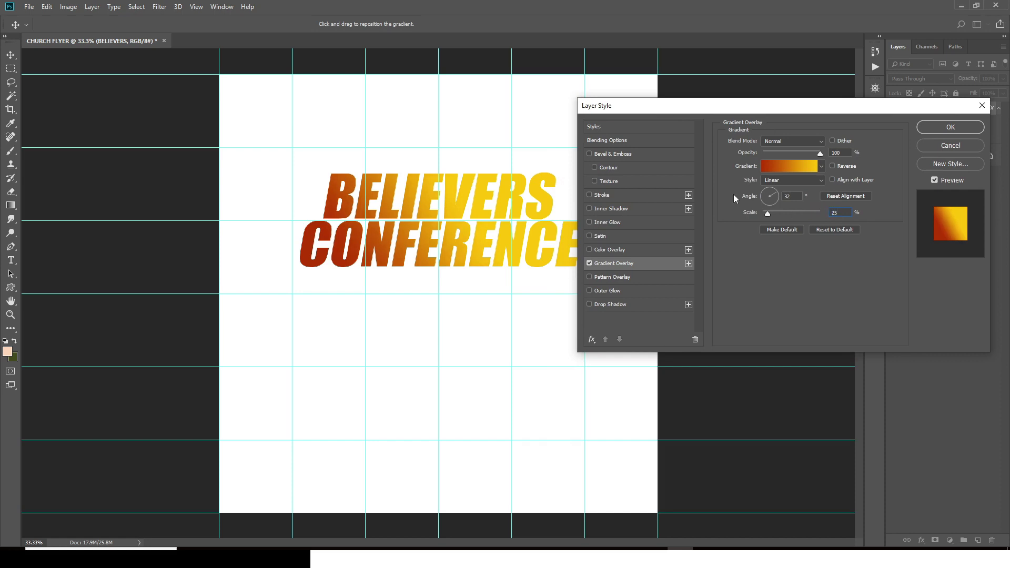
pyautogui.moveTo(418, 243); pyautogui.dragTo(442, 230)
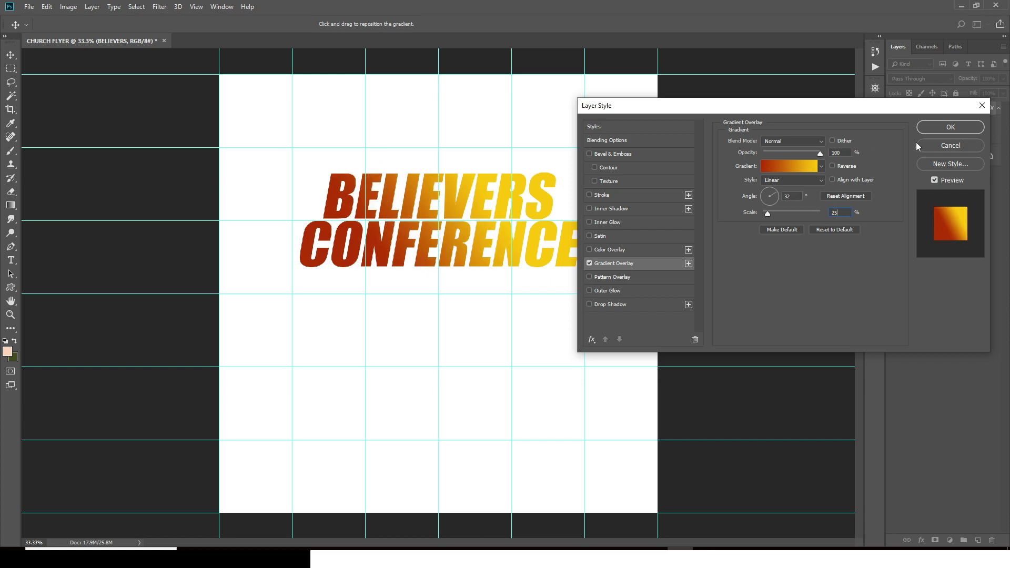
pyautogui.click(954, 127)
# Step: Add a Joyful text layer from the notes just above the BELIEVERS headline
pyautogui.press('t')
pyautogui.click(410, 112)
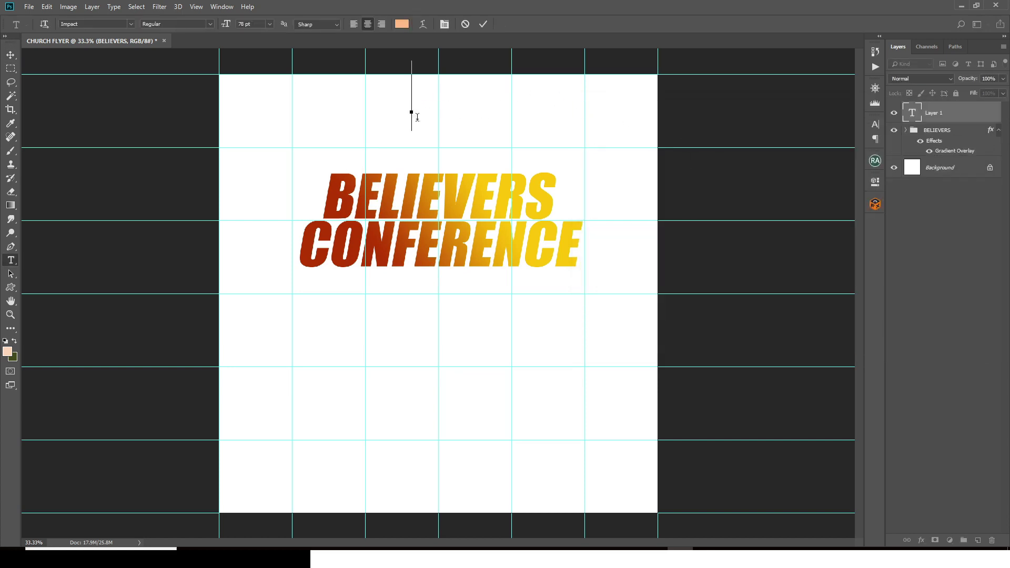
pyautogui.hotkey('alt', 'Tab')
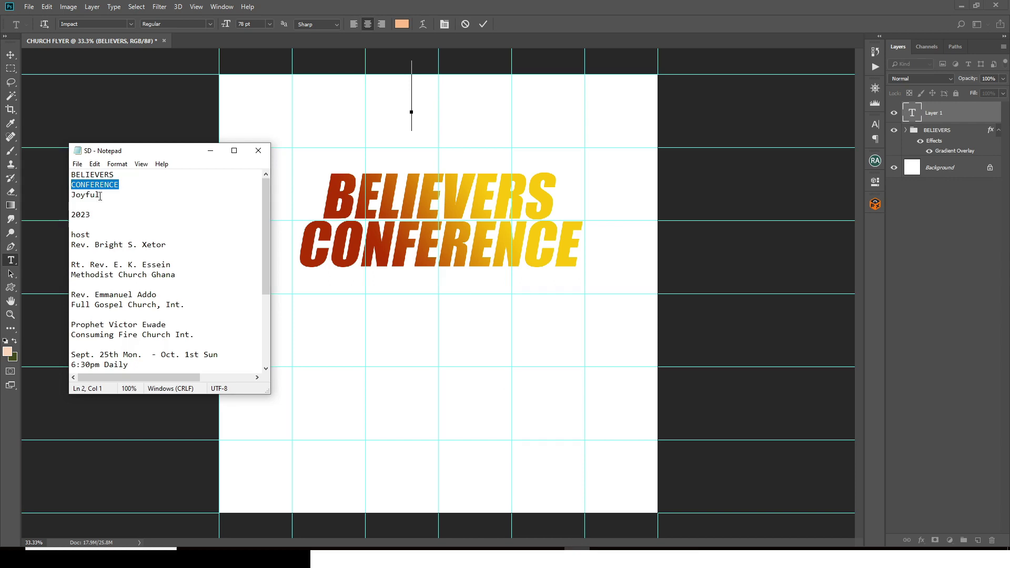
pyautogui.moveTo(100, 195); pyautogui.dragTo(56, 198)
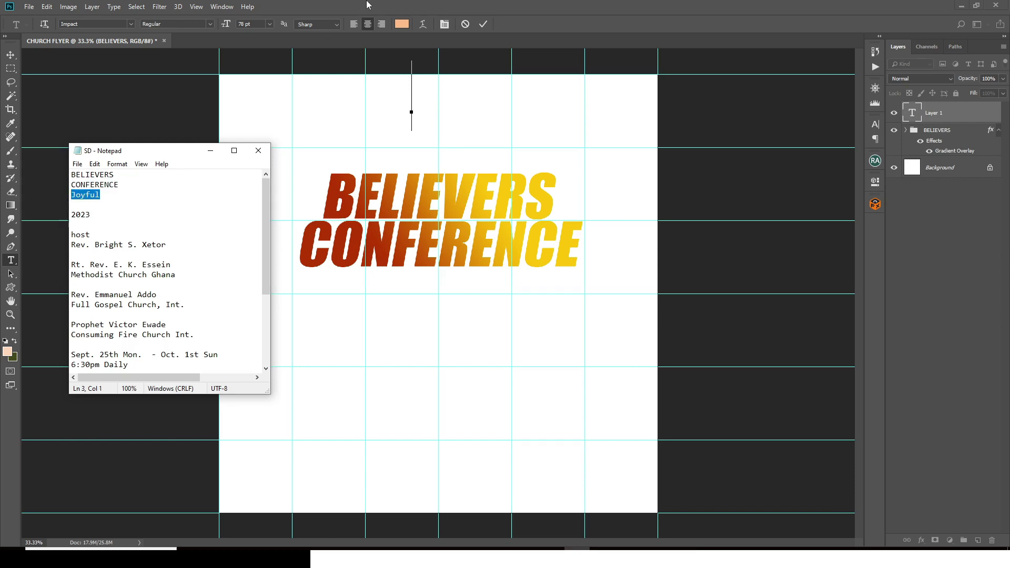
pyautogui.hotkey('ctrl', 'c')
pyautogui.hotkey('alt', 'Tab')
pyautogui.hotkey('ctrl', 'v')
pyautogui.hotkey('ctrl', 'Return')
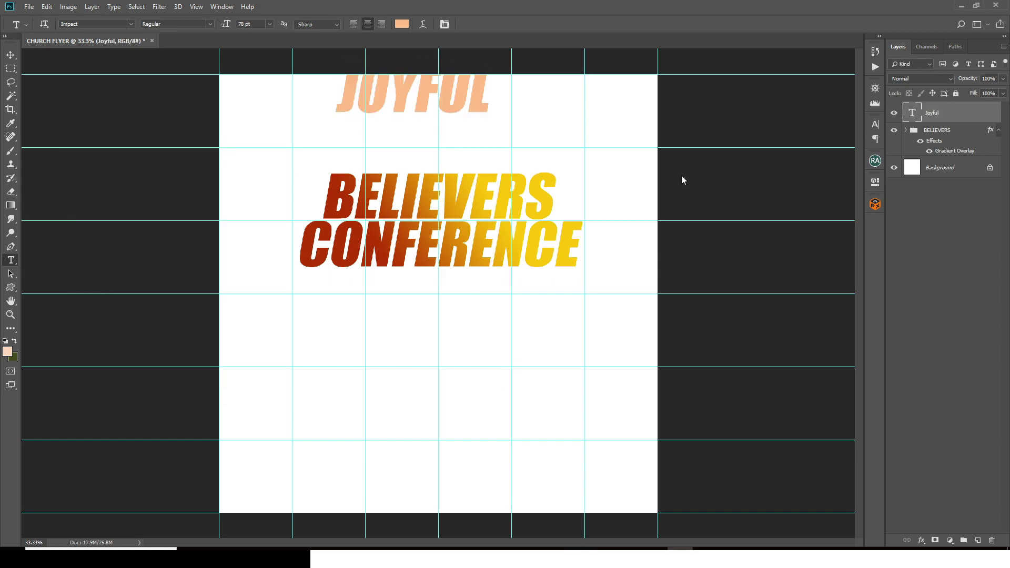
pyautogui.press('v')
pyautogui.moveTo(424, 106); pyautogui.dragTo(448, 148)
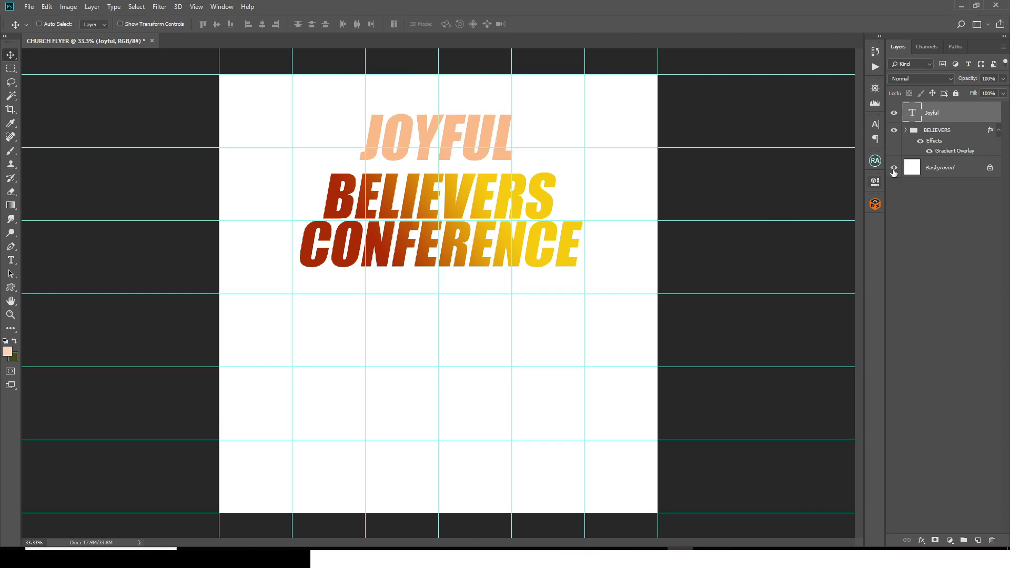
# Step: Set Joyful in Back to Black at 57 pt with All Caps off and Faux Italic on
pyautogui.click(875, 124)
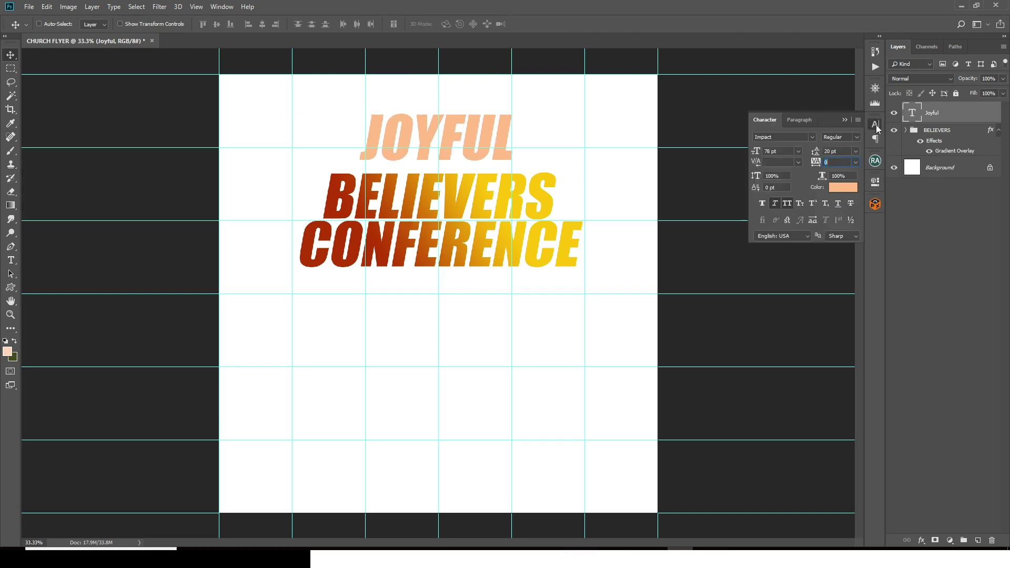
pyautogui.click(797, 137)
pyautogui.write('B')
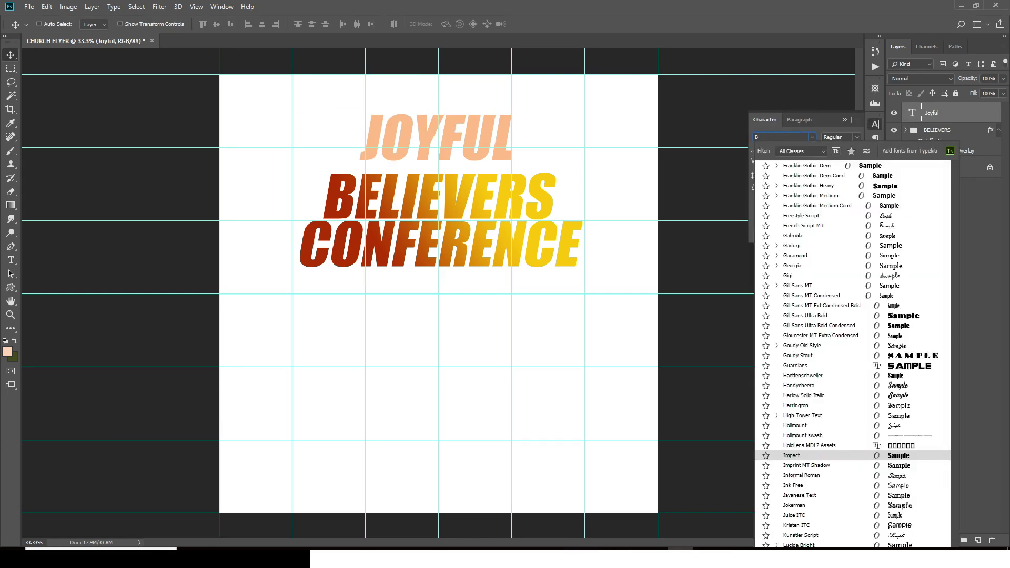
pyautogui.write('ack to Black Bol...')
pyautogui.click(794, 166)
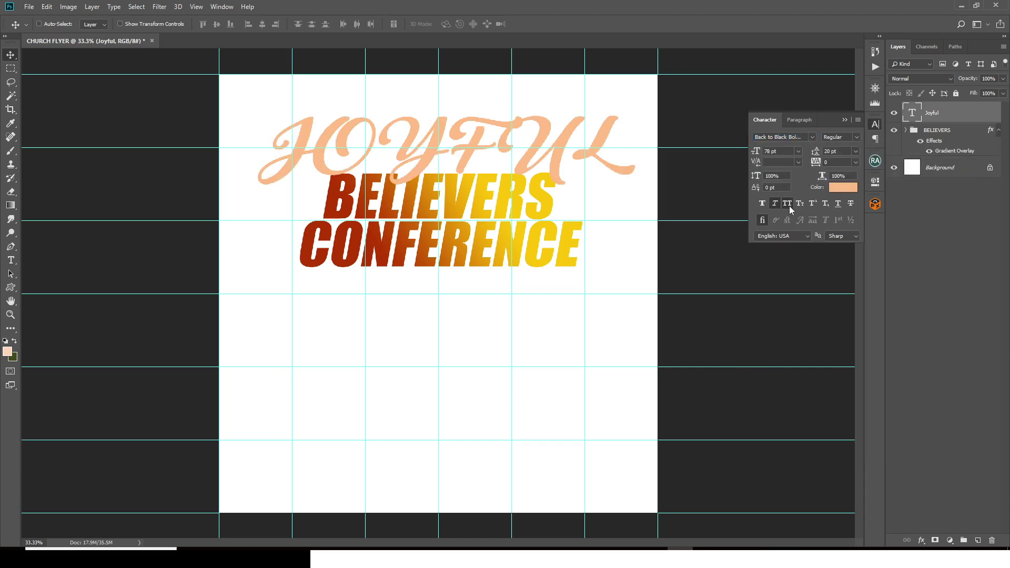
pyautogui.click(788, 204)
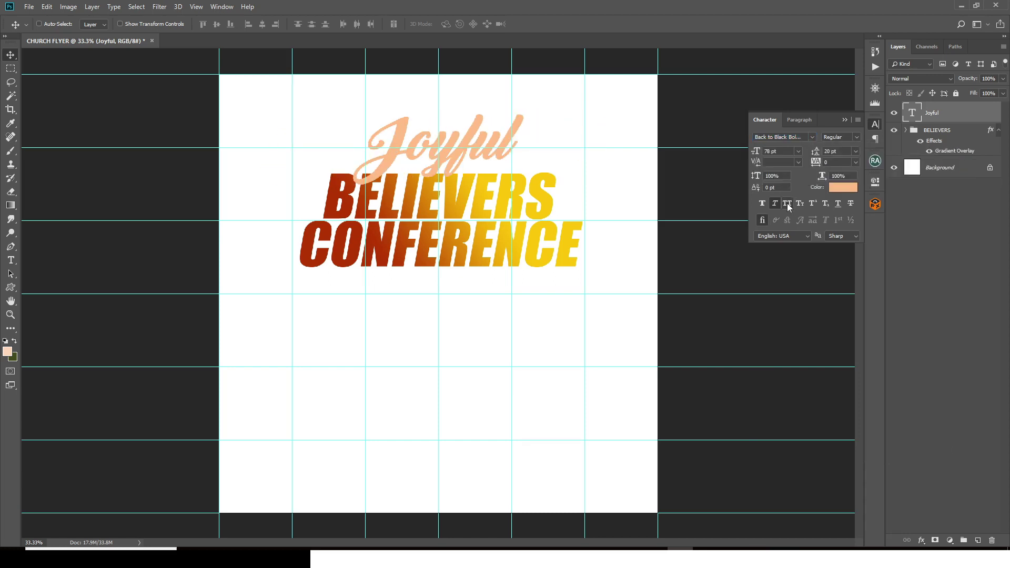
pyautogui.click(776, 204)
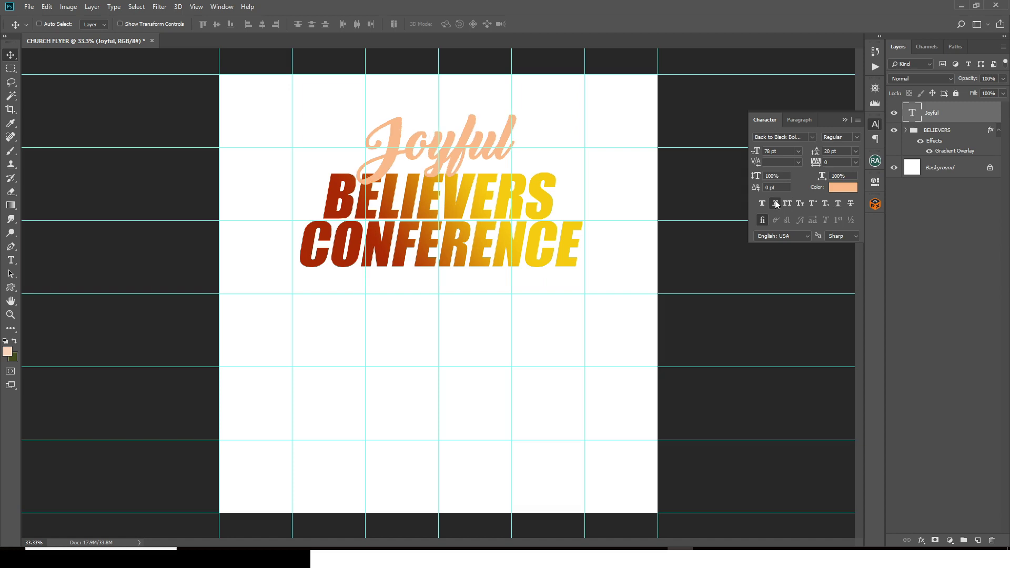
pyautogui.click(776, 204)
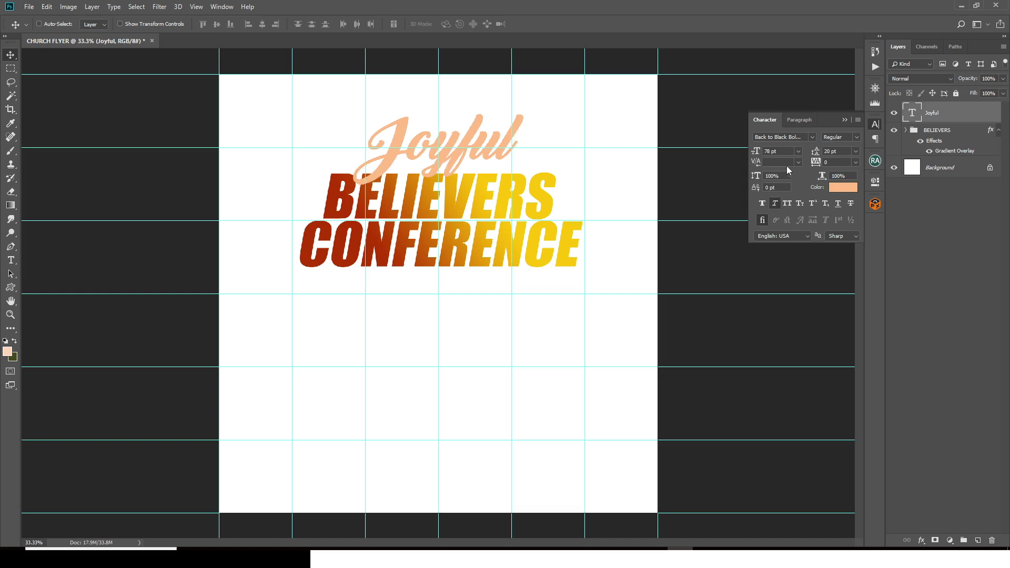
pyautogui.write('57')
pyautogui.press('Return')
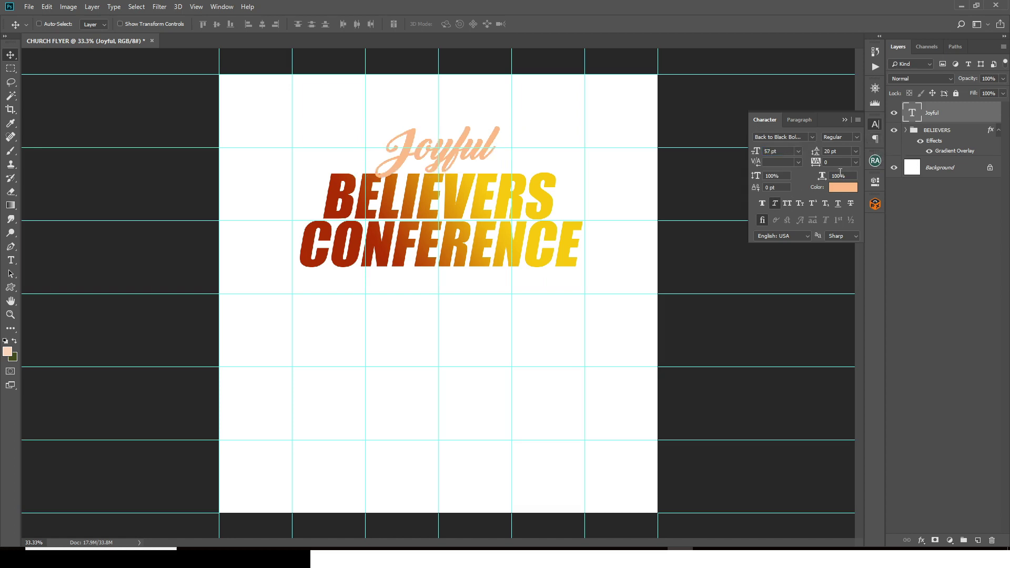
# Step: Colour the Joyful text red FF3131
pyautogui.click(840, 189)
pyautogui.write('FF31')
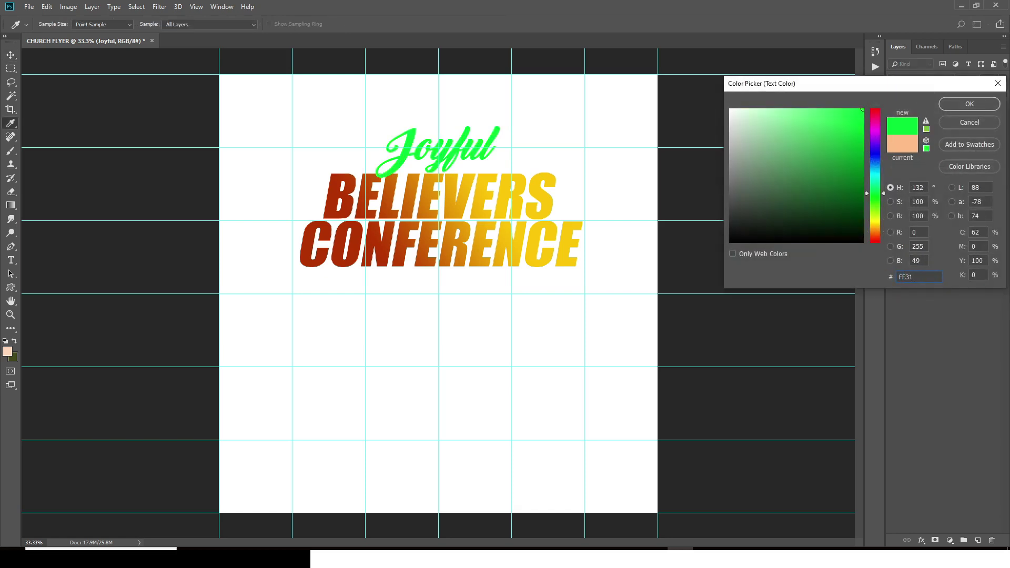
pyautogui.write('31')
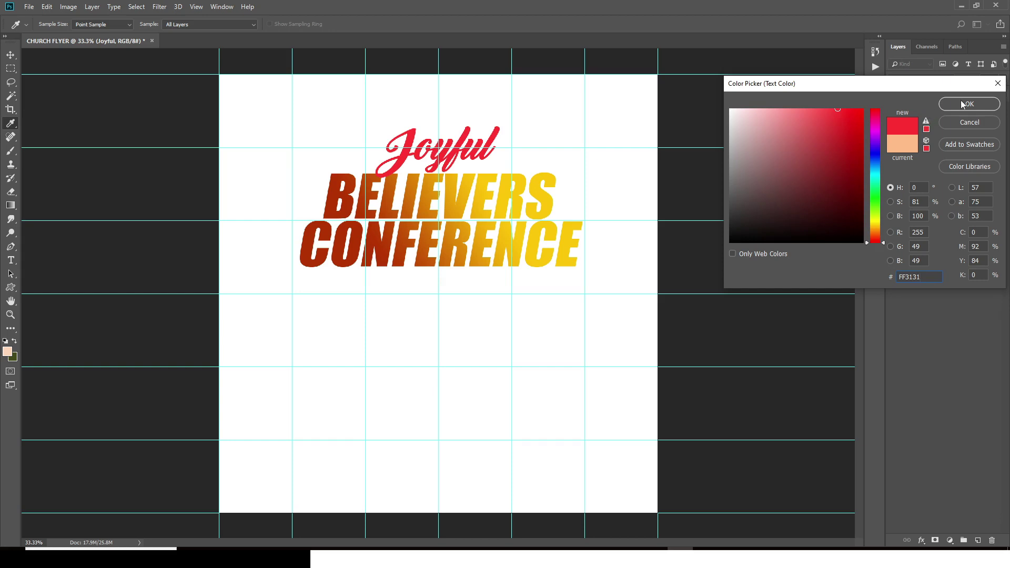
pyautogui.click(962, 103)
# Step: Move Joyful down and slightly left so it overlaps the top of BELIEVERS, then hide the guides
pyautogui.hotkey('ctrl', 't')
pyautogui.hotkey('ctrl', ';')
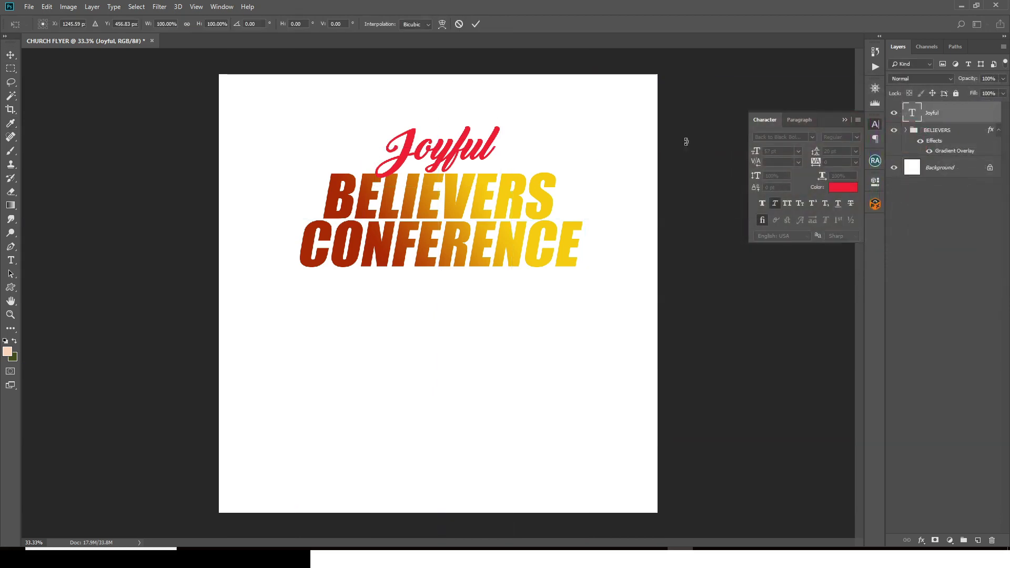
pyautogui.hotkey('ctrl', ';')
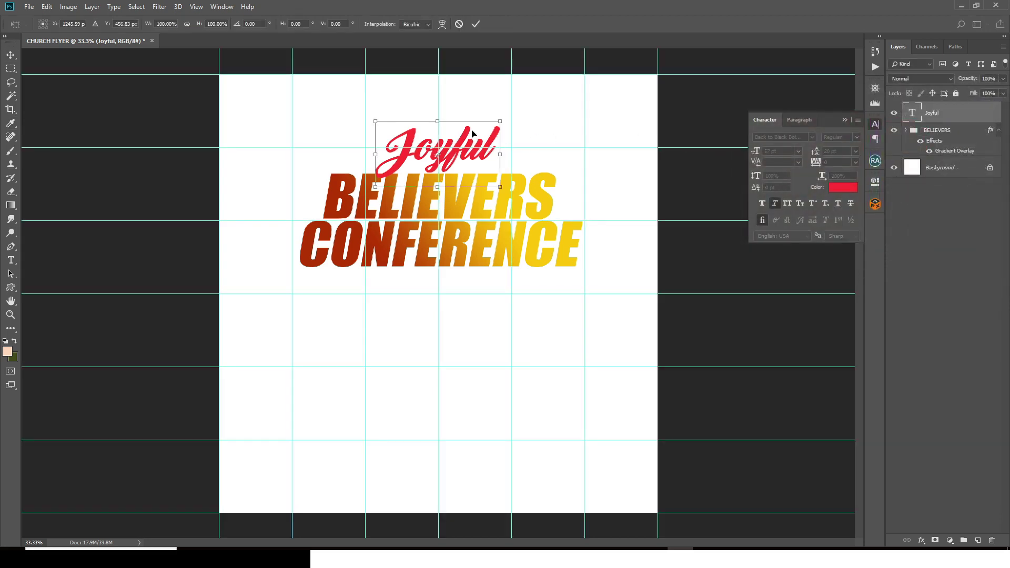
pyautogui.moveTo(475, 133); pyautogui.dragTo(472, 143)
pyautogui.hotkey('shift', 'Down')
pyautogui.hotkey('shift', 'Down')
pyautogui.hotkey('shift', 'Down')
pyautogui.hotkey('shift', 'Down')
pyautogui.hotkey('shift', 'Down')
pyautogui.hotkey('shift', 'Down')
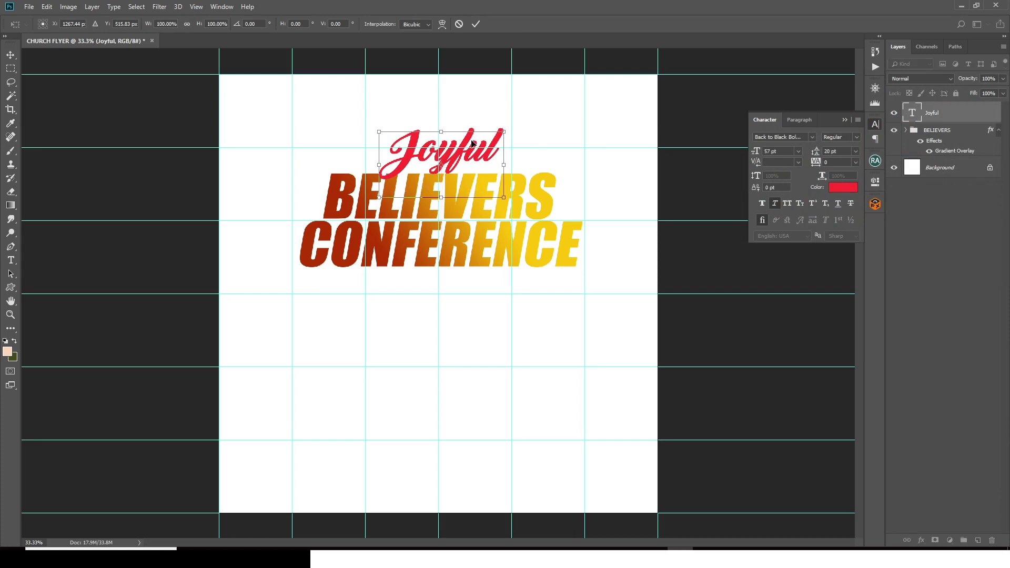
pyautogui.hotkey('shift', 'Left')
pyautogui.hotkey('shift', 'Left')
pyautogui.press('Return')
pyautogui.hotkey('ctrl', ';')
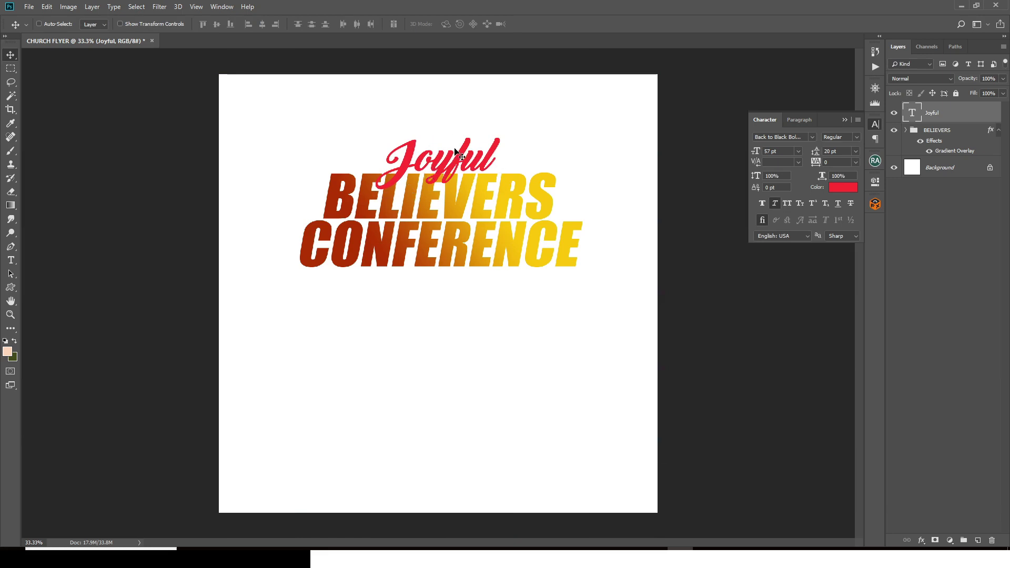
# Step: Add a Color Dodge inner glow to Joyful at 65% opacity, choke 14, size 8, with a different contour preset
pyautogui.doubleClick(988, 111)
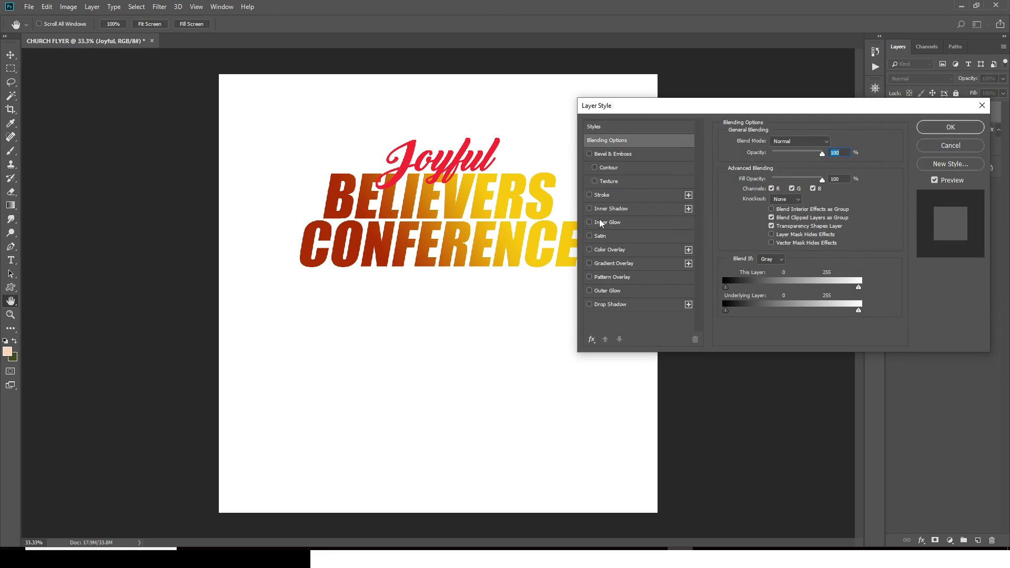
pyautogui.click(601, 223)
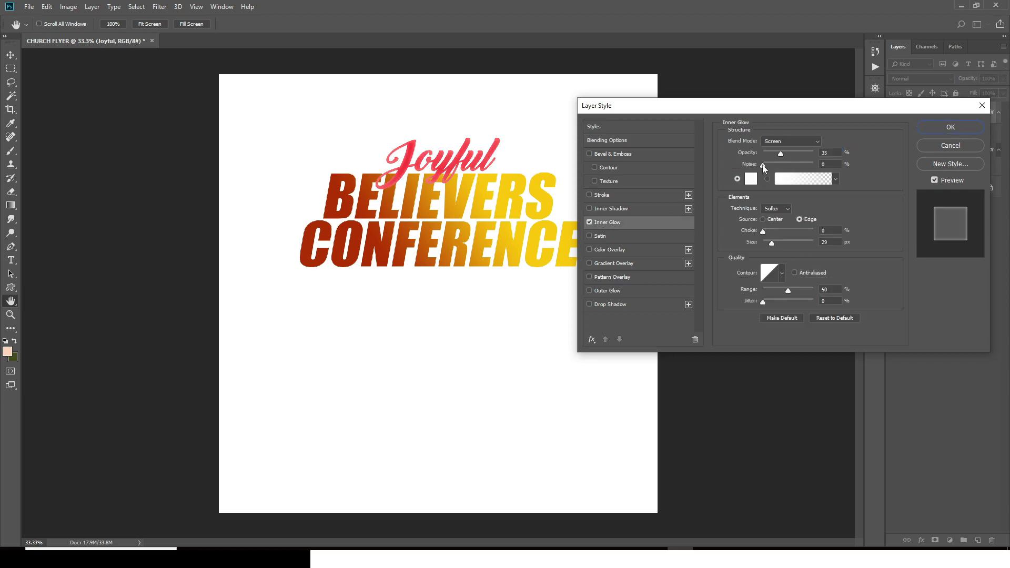
pyautogui.click(774, 141)
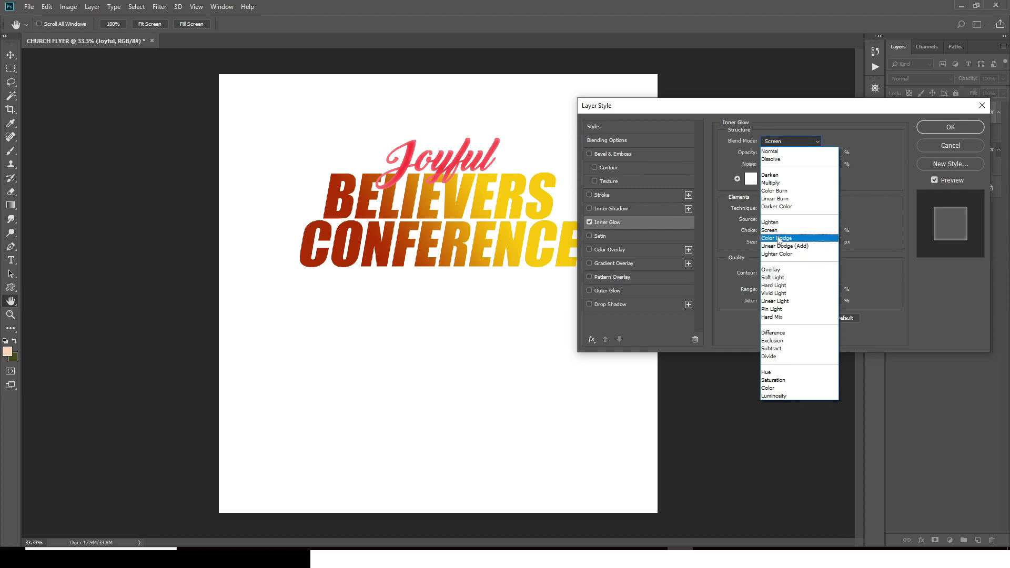
pyautogui.click(777, 238)
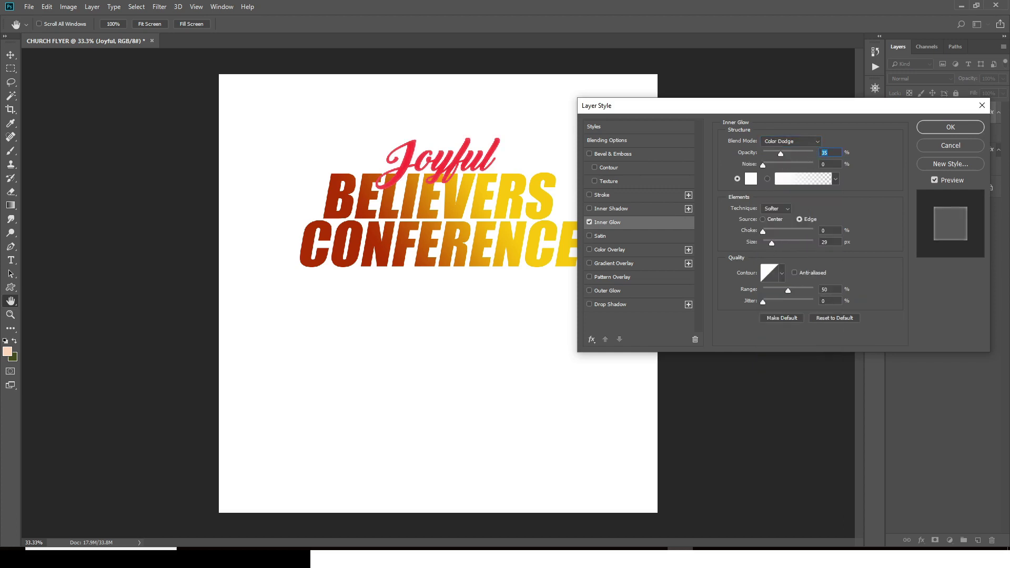
pyautogui.write('65')
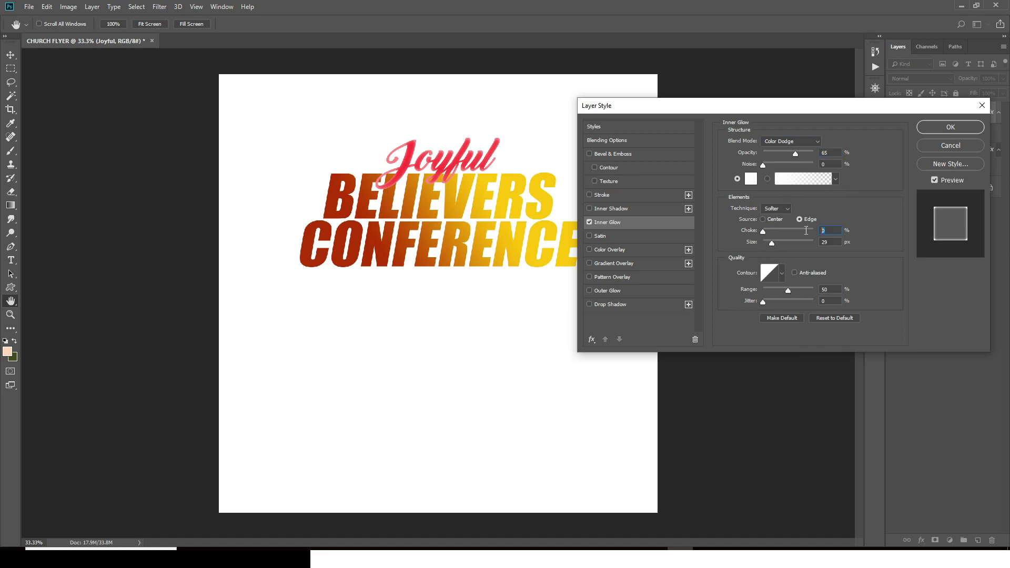
pyautogui.write('14')
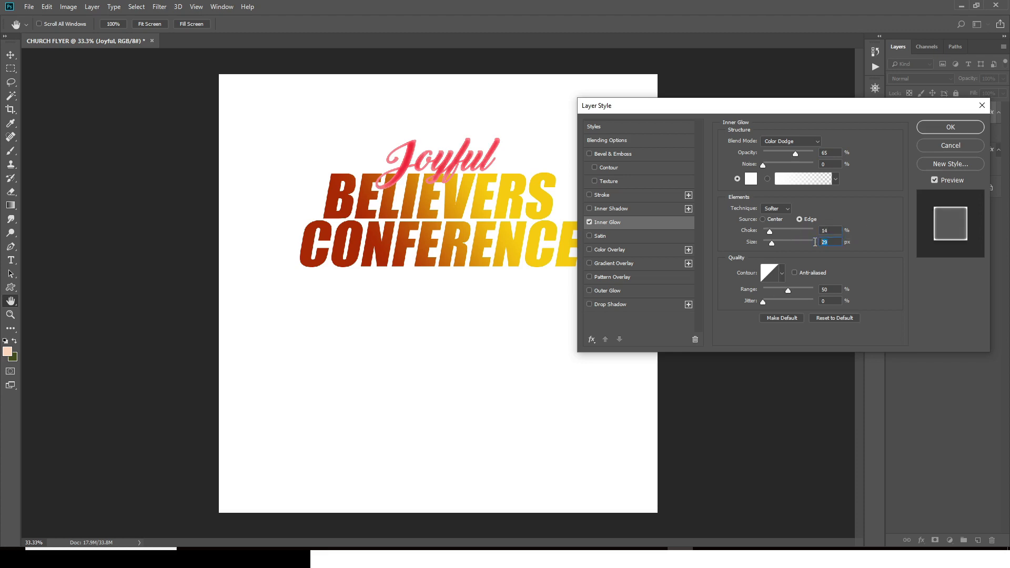
pyautogui.write('8')
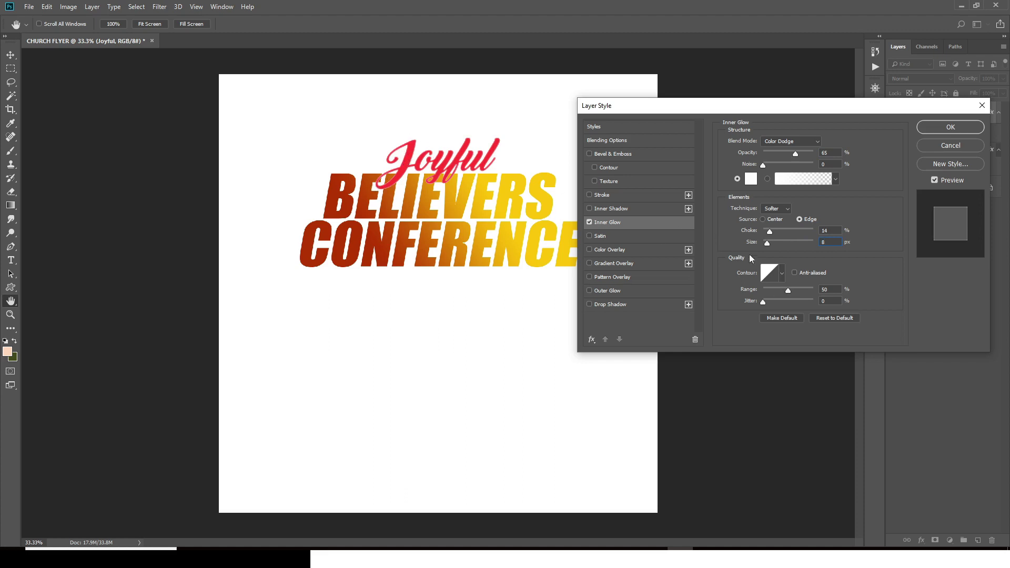
pyautogui.click(782, 274)
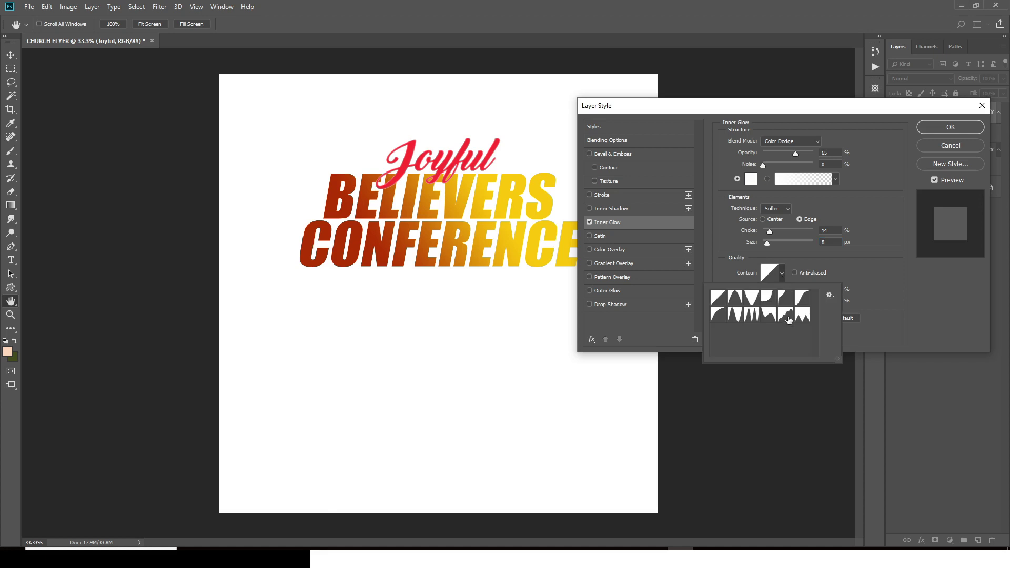
pyautogui.click(786, 316)
pyautogui.click(838, 291)
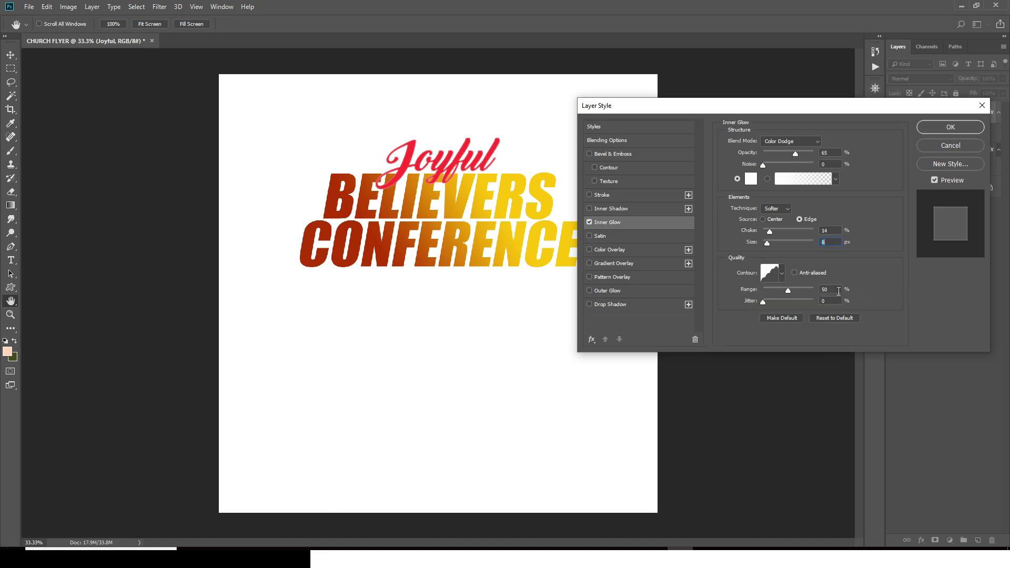
pyautogui.click(834, 289)
pyautogui.click(828, 301)
# Step: Add a Normal-blend drop shadow to Joyful in dark red 571C1C
pyautogui.click(601, 306)
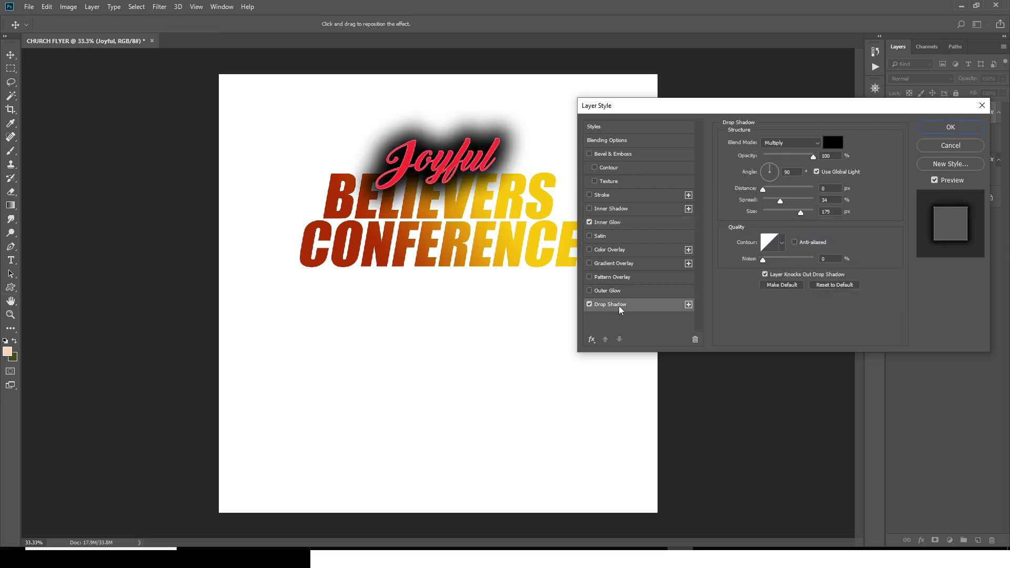
pyautogui.click(778, 149)
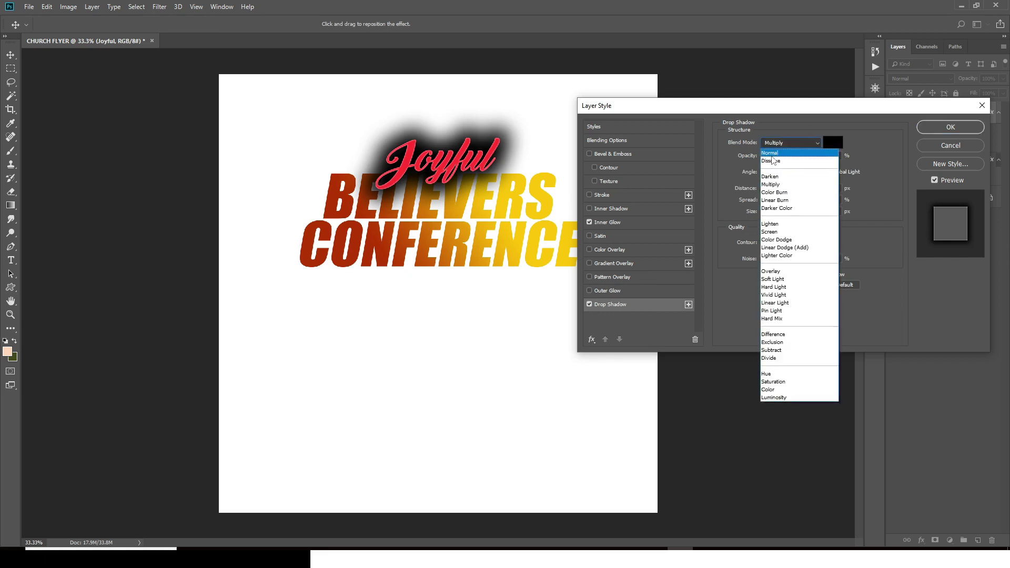
pyautogui.click(773, 154)
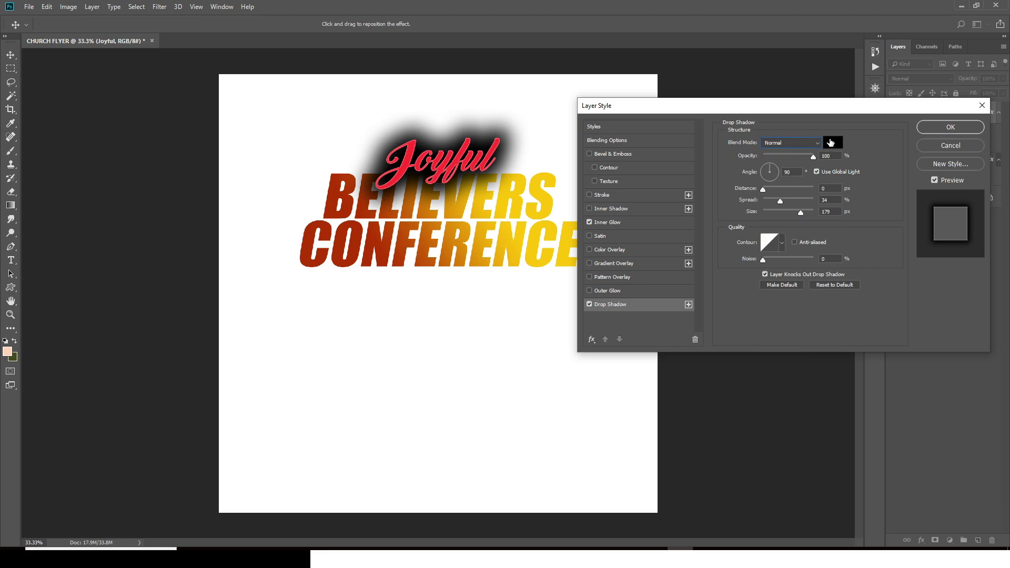
pyautogui.click(831, 141)
pyautogui.write('5')
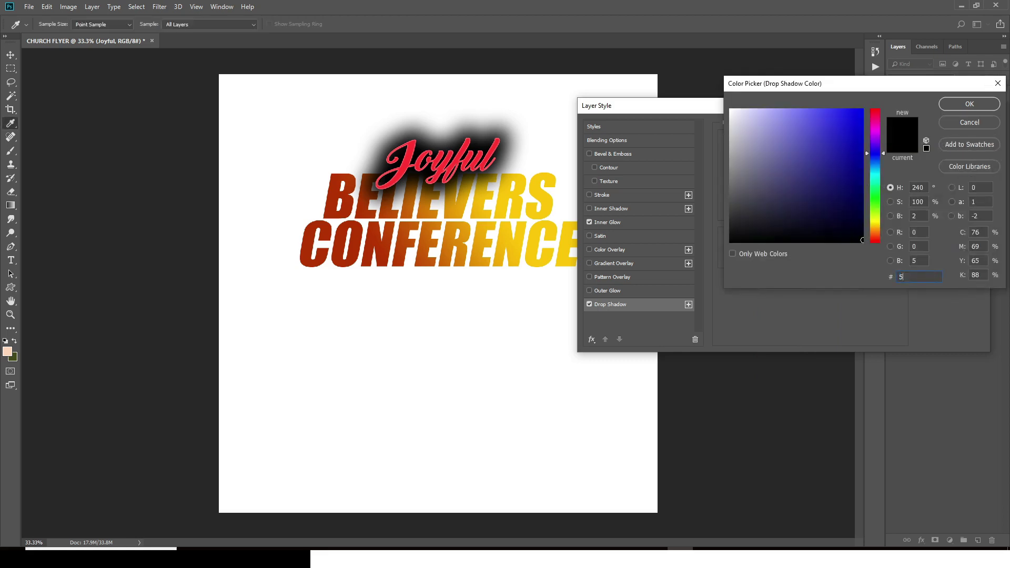
pyautogui.write('71')
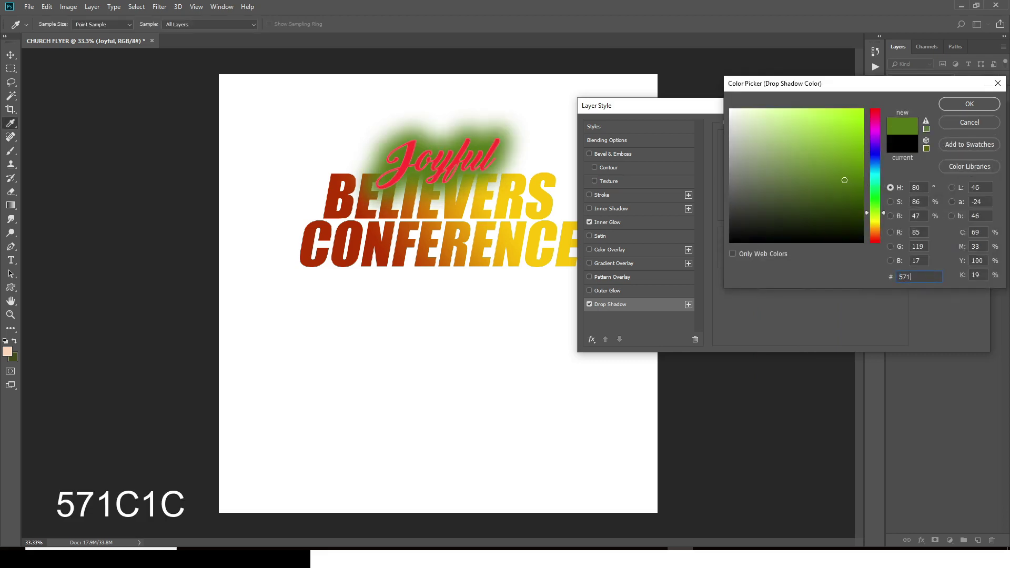
pyautogui.write('C1C')
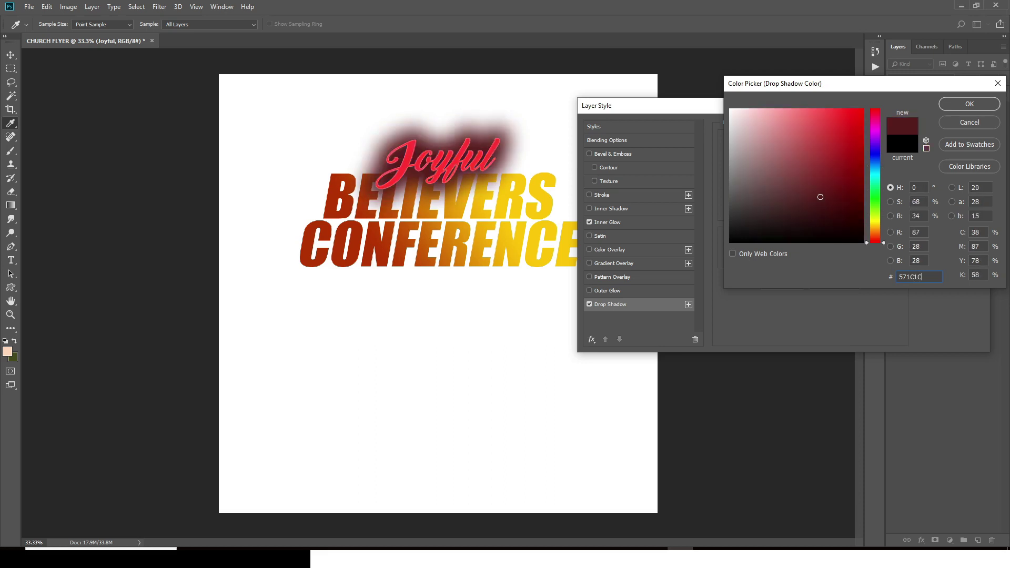
pyautogui.click(956, 106)
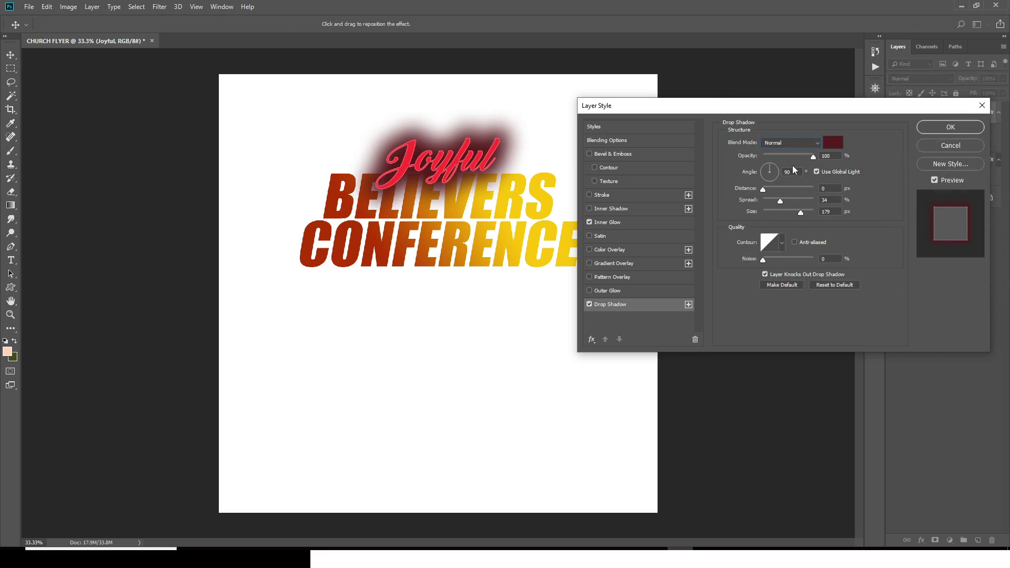
# Step: Set the shadow to 99% opacity, 13 px distance, 19% spread and 10 px size
pyautogui.click(810, 158)
pyautogui.doubleClick(789, 172)
pyautogui.doubleClick(831, 190)
pyautogui.write('13')
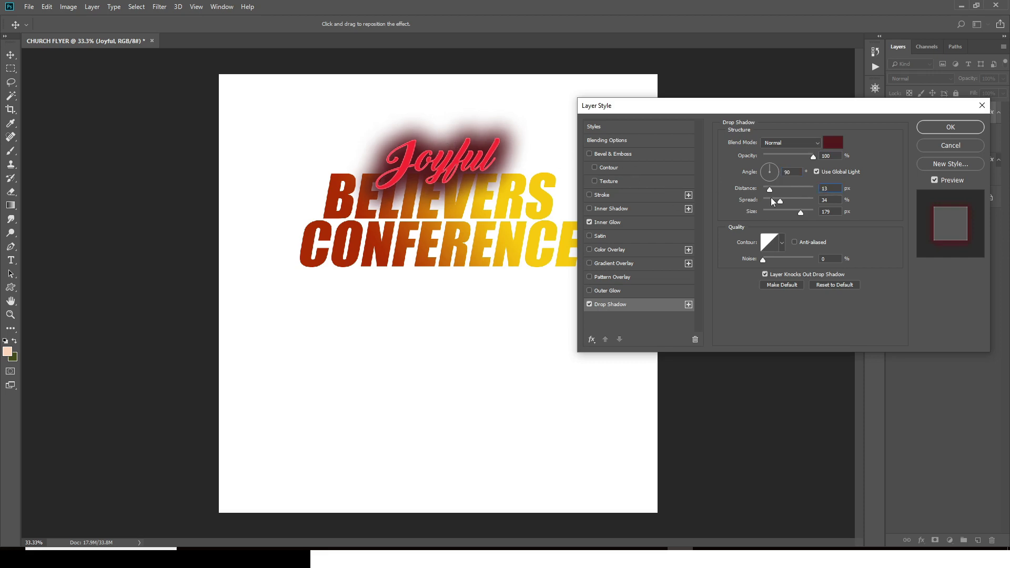
pyautogui.click(833, 199)
pyautogui.moveTo(780, 201); pyautogui.dragTo(772, 201)
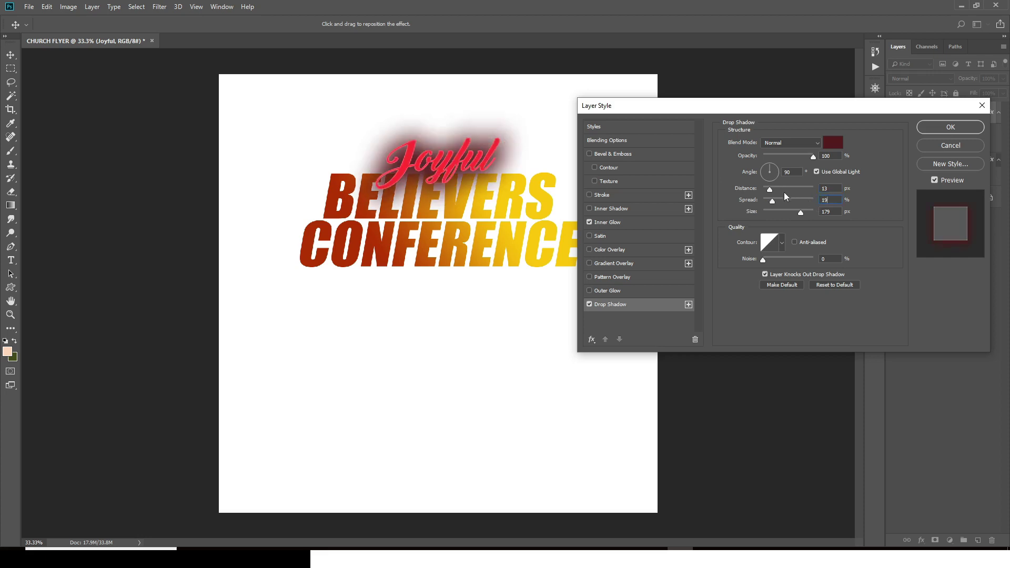
pyautogui.click(836, 212)
pyautogui.write('10')
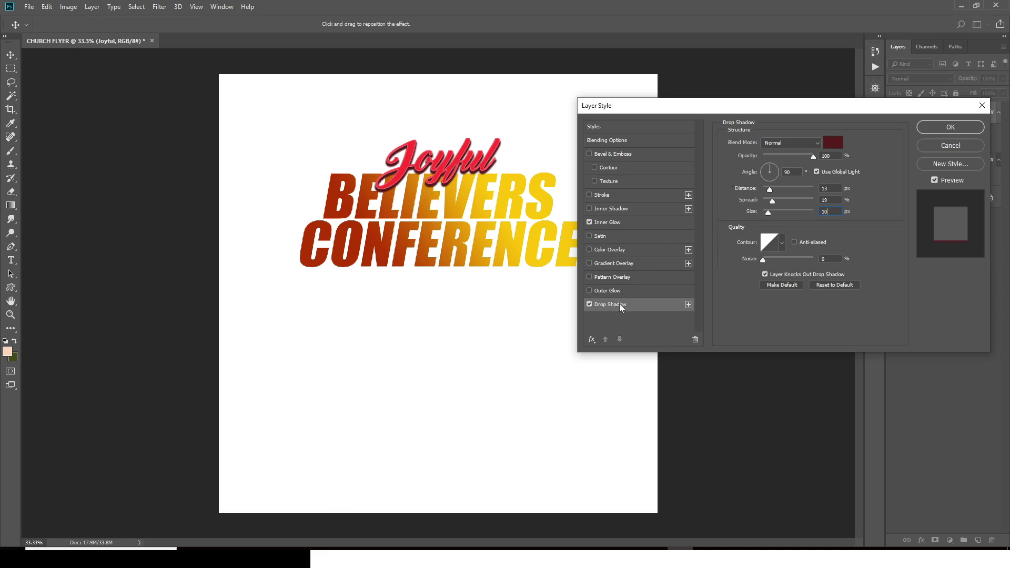
# Step: Add a second drop shadow to Joyful with Multiply blending and pure black colour
pyautogui.click(689, 304)
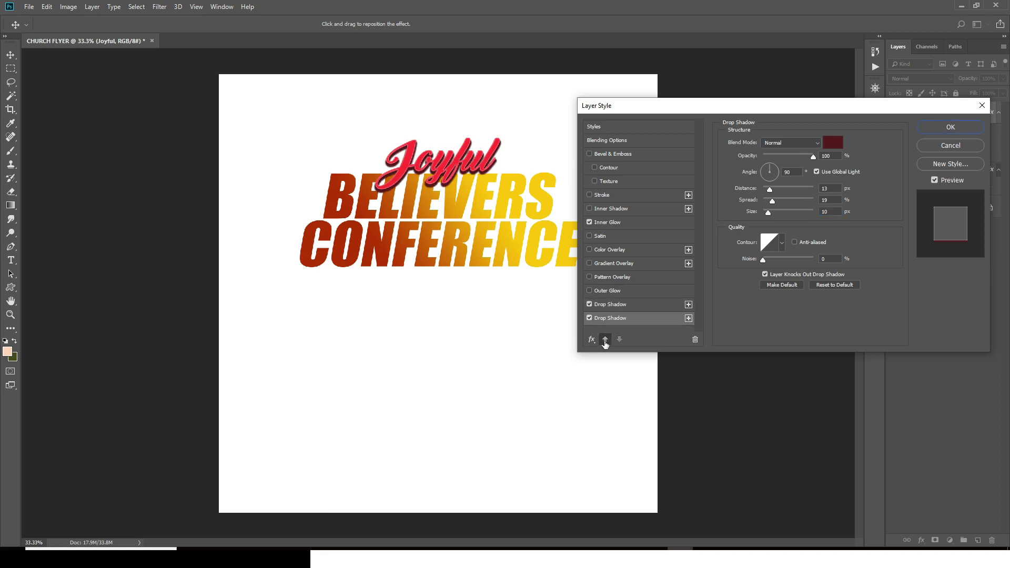
pyautogui.click(605, 339)
pyautogui.click(629, 318)
pyautogui.click(631, 305)
pyautogui.click(630, 317)
pyautogui.click(778, 143)
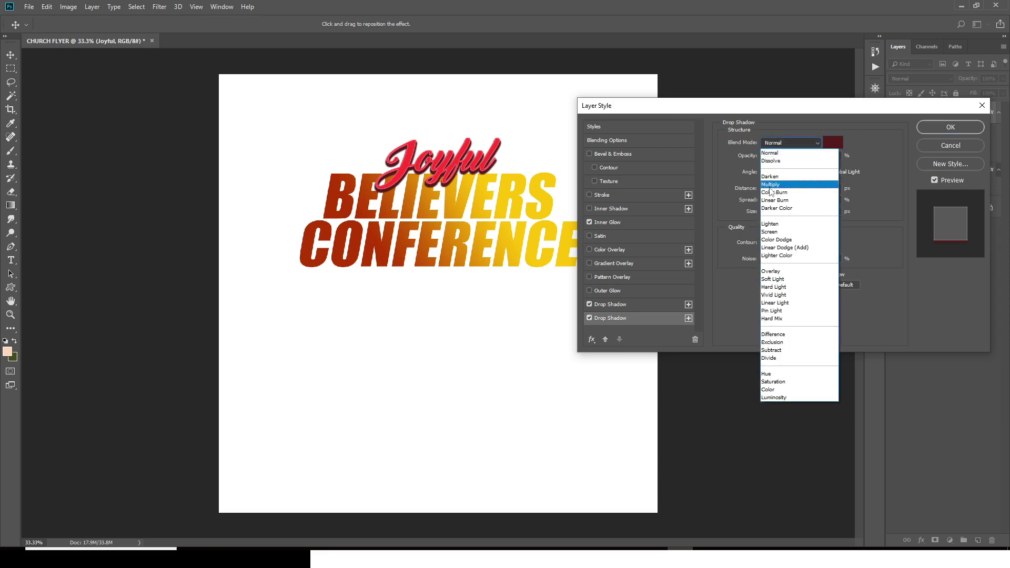
pyautogui.click(770, 186)
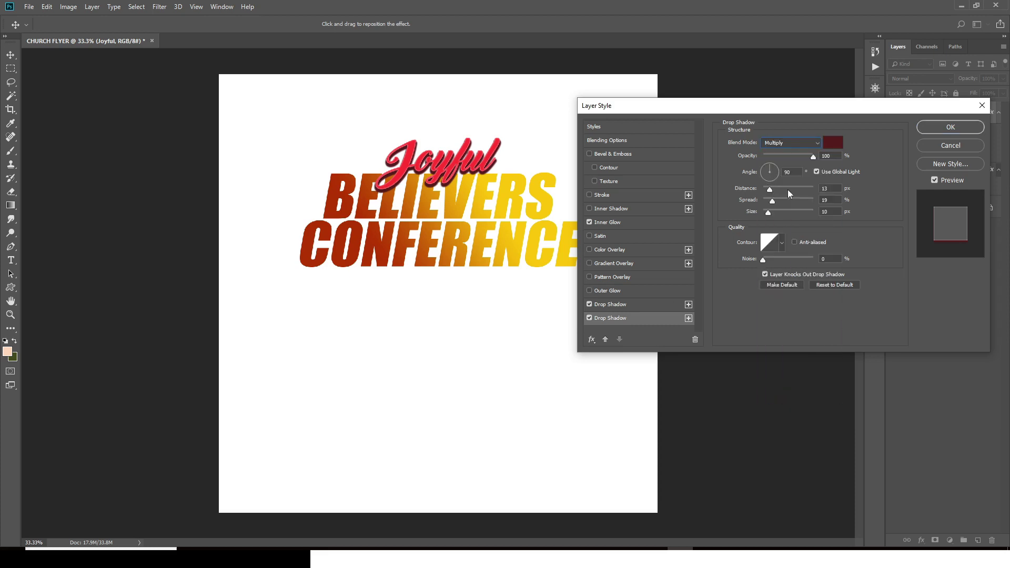
pyautogui.click(835, 143)
pyautogui.moveTo(754, 204); pyautogui.dragTo(721, 273)
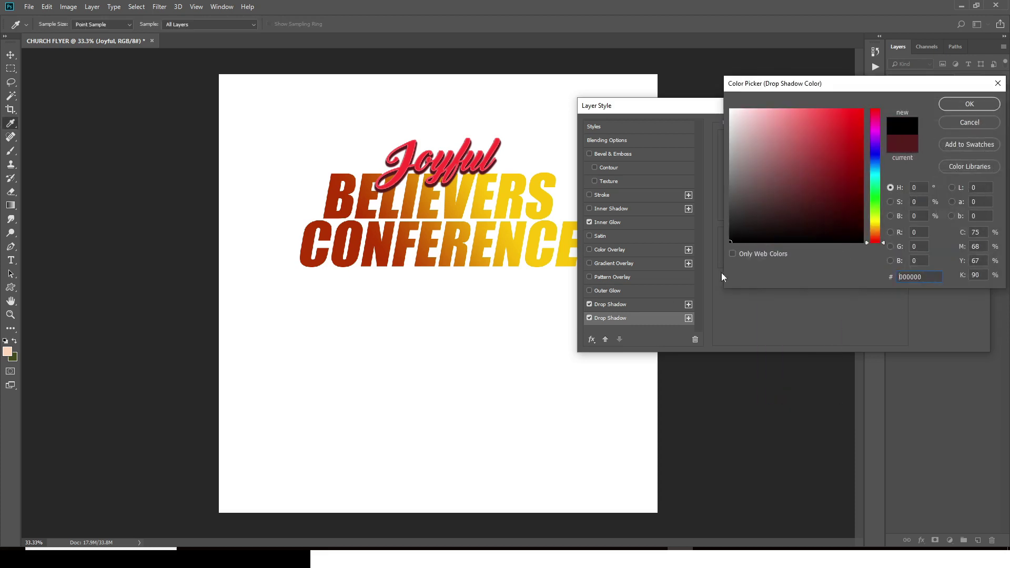
pyautogui.click(946, 109)
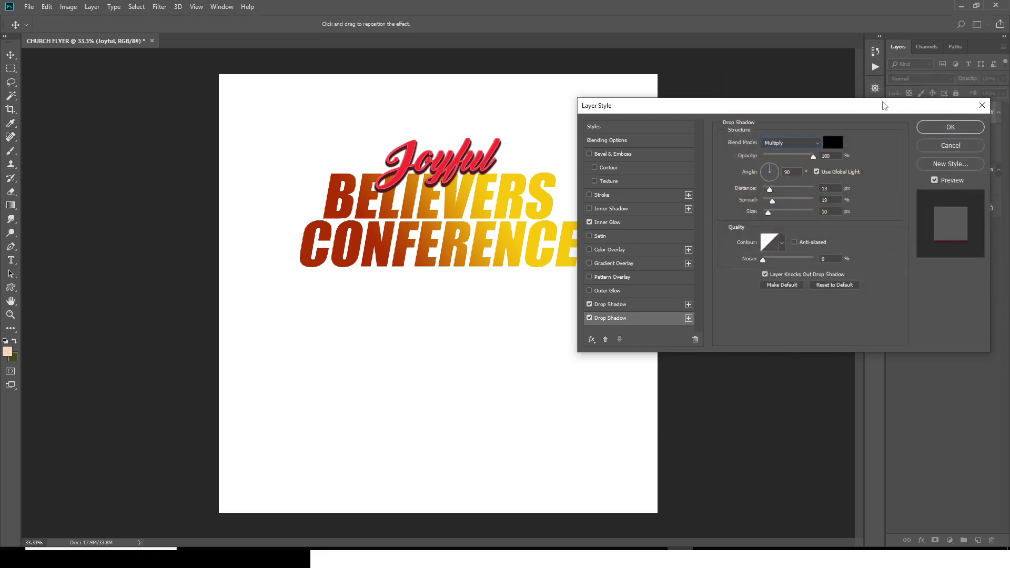
# Step: Set the shadow to 73% opacity, distance 5, spread 44, size 0, and apply the style
pyautogui.moveTo(838, 157); pyautogui.dragTo(797, 149)
pyautogui.write('73')
pyautogui.moveTo(792, 173); pyautogui.dragTo(815, 188)
pyautogui.write('5')
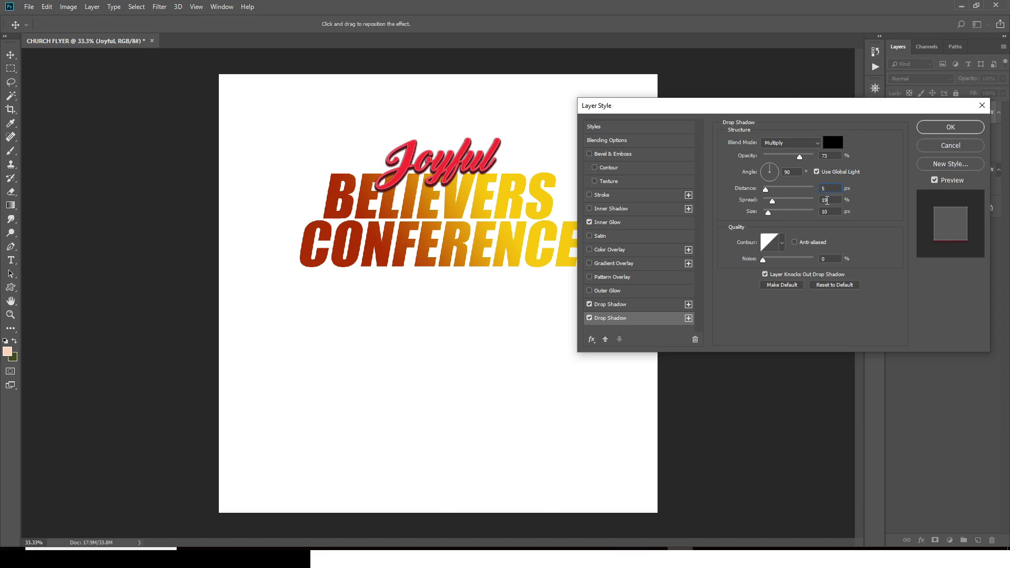
pyautogui.moveTo(827, 200); pyautogui.dragTo(812, 204)
pyautogui.write('44')
pyautogui.moveTo(828, 212); pyautogui.dragTo(803, 208)
pyautogui.write('0')
pyautogui.click(589, 319)
pyautogui.click(589, 318)
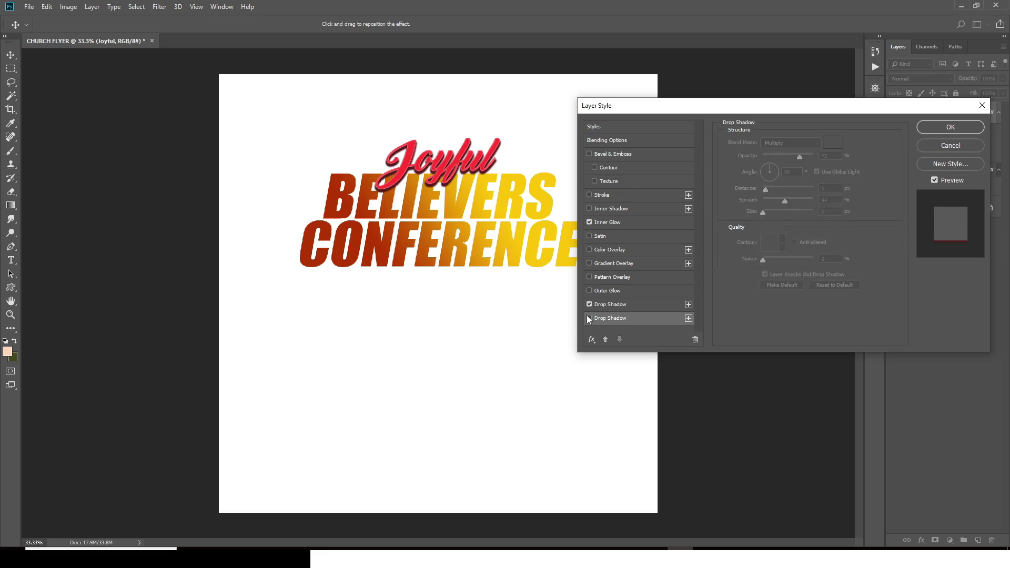
pyautogui.click(589, 318)
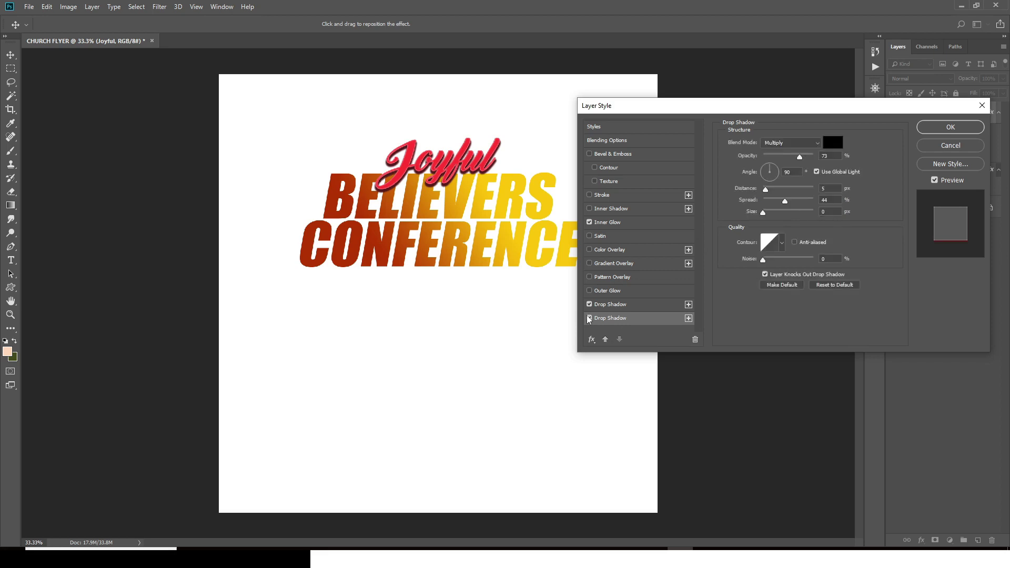
pyautogui.click(947, 130)
# Step: Wrap the BELIEVERS group in a new group named BELIVERS CONF
pyautogui.hotkey('ctrl', '+')
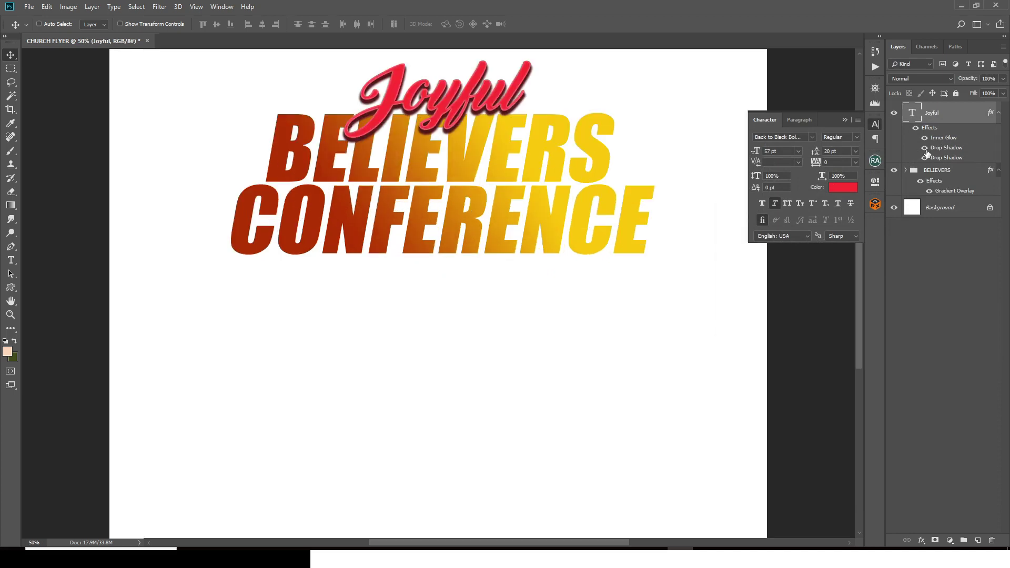
pyautogui.click(843, 120)
pyautogui.hotkey('ctrl', '-')
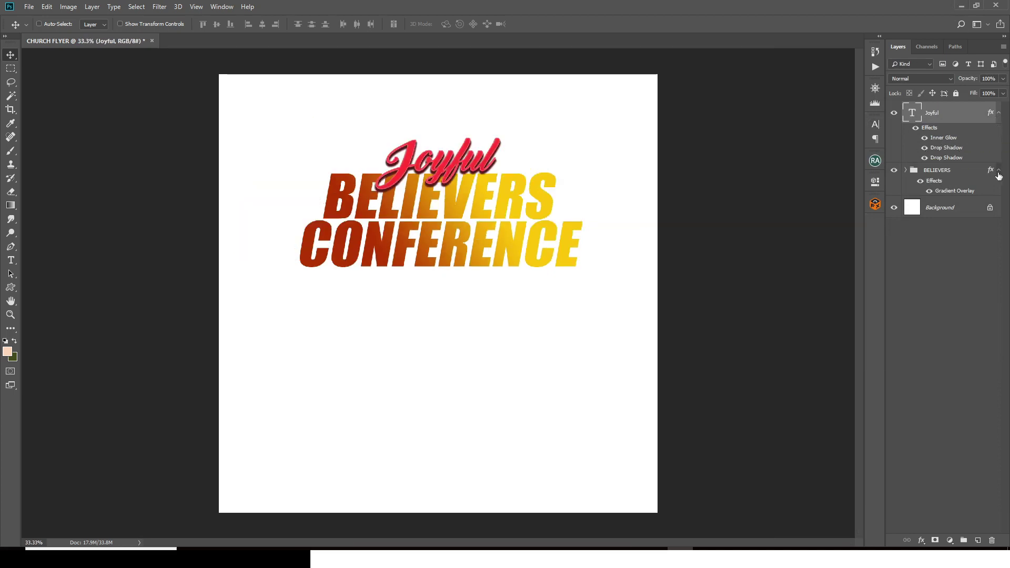
pyautogui.click(998, 176)
pyautogui.click(935, 175)
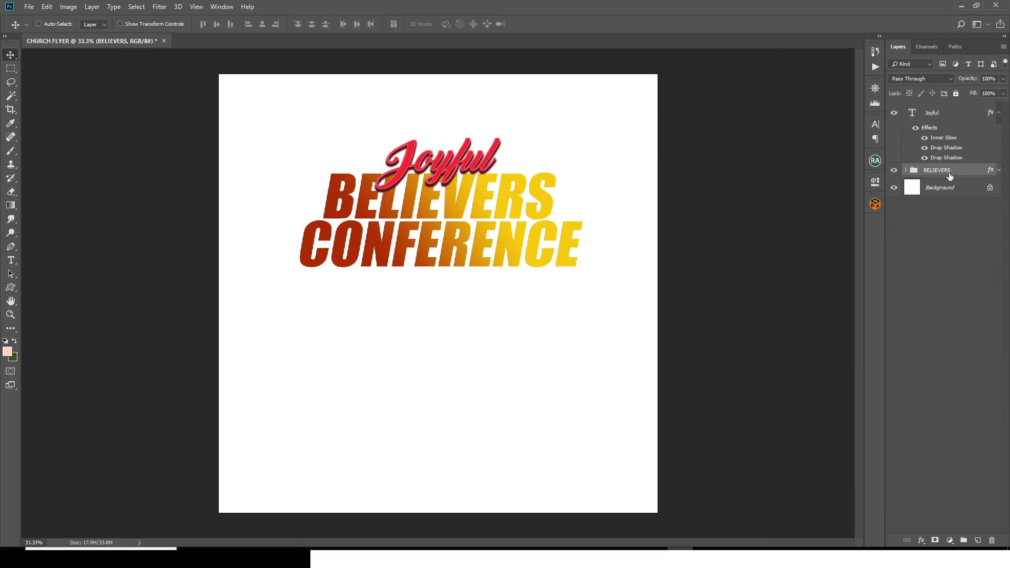
pyautogui.press('ctrl')
pyautogui.hotkey('ctrl', 'g')
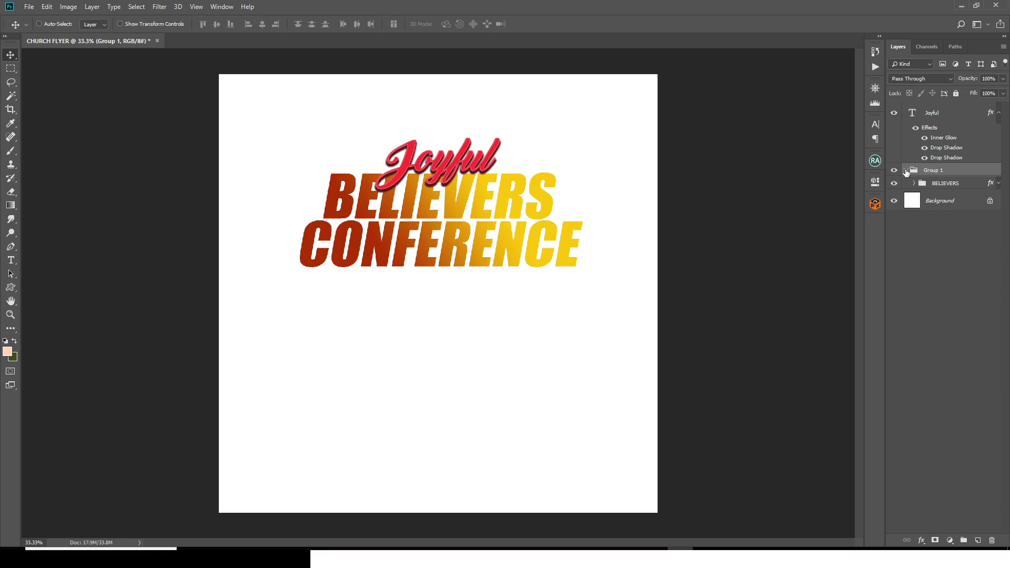
pyautogui.click(905, 170)
pyautogui.doubleClick(941, 170)
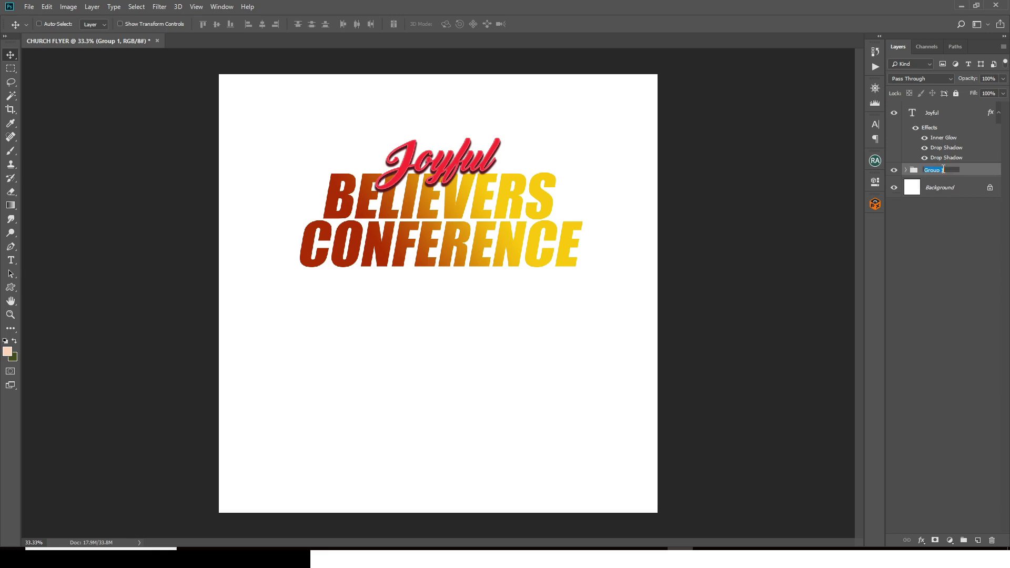
pyautogui.write('BELIVERS CONF')
pyautogui.press('Return')
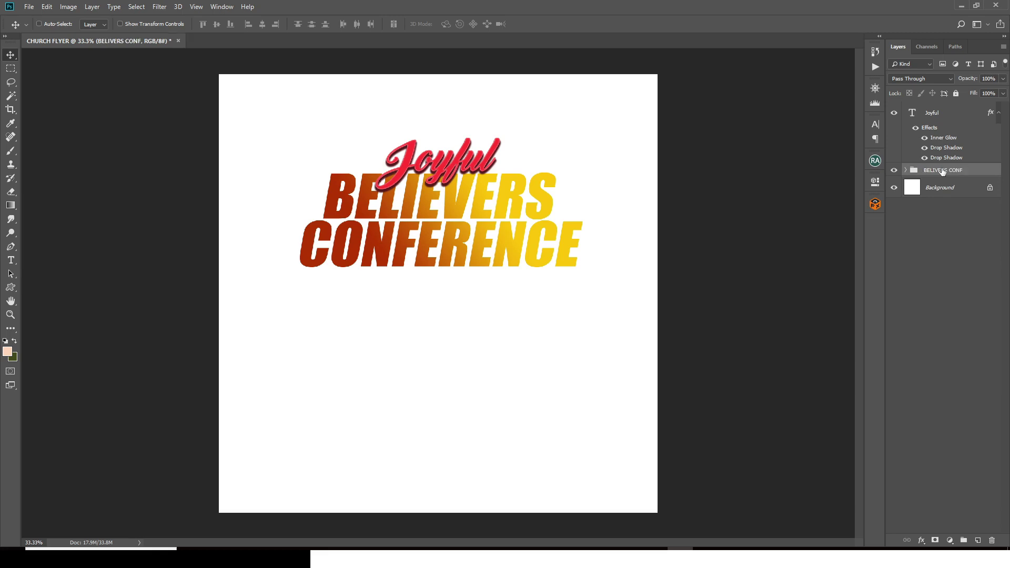
# Step: Bring the grey polygon texture image from File Explorer into the flyer
pyautogui.moveTo(267, 557)
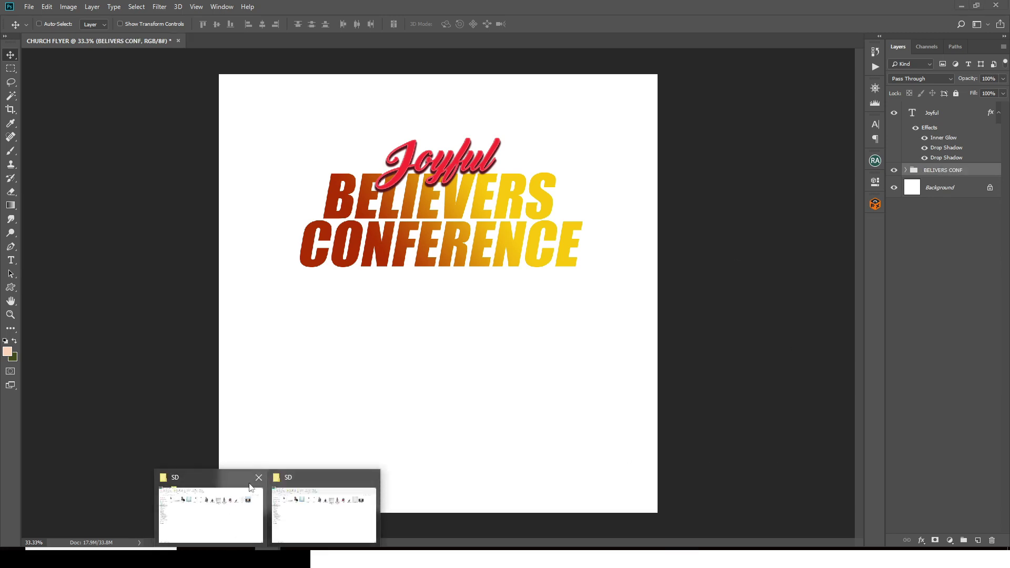
pyautogui.click(297, 536)
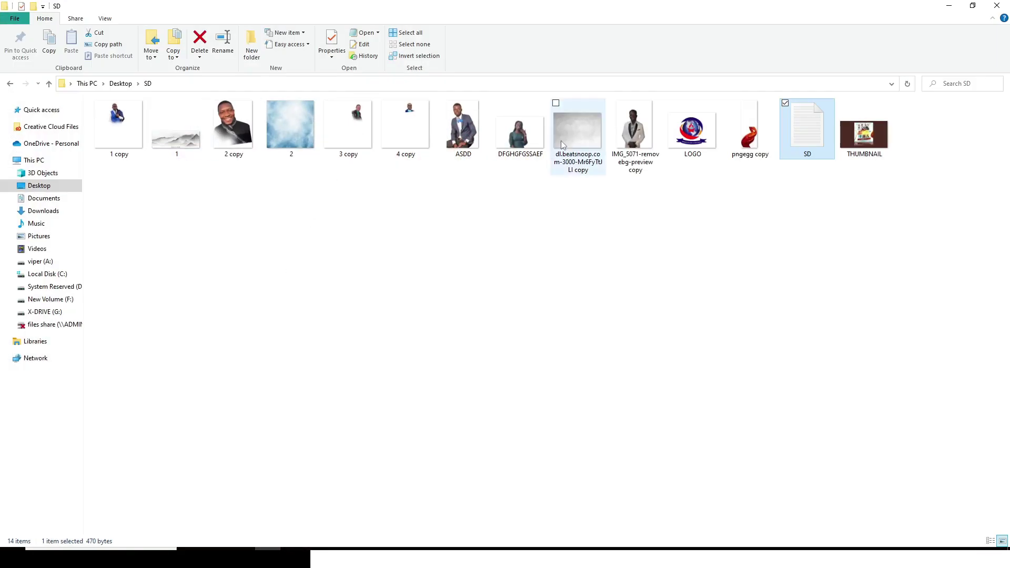
pyautogui.moveTo(579, 134); pyautogui.dragTo(478, 224)
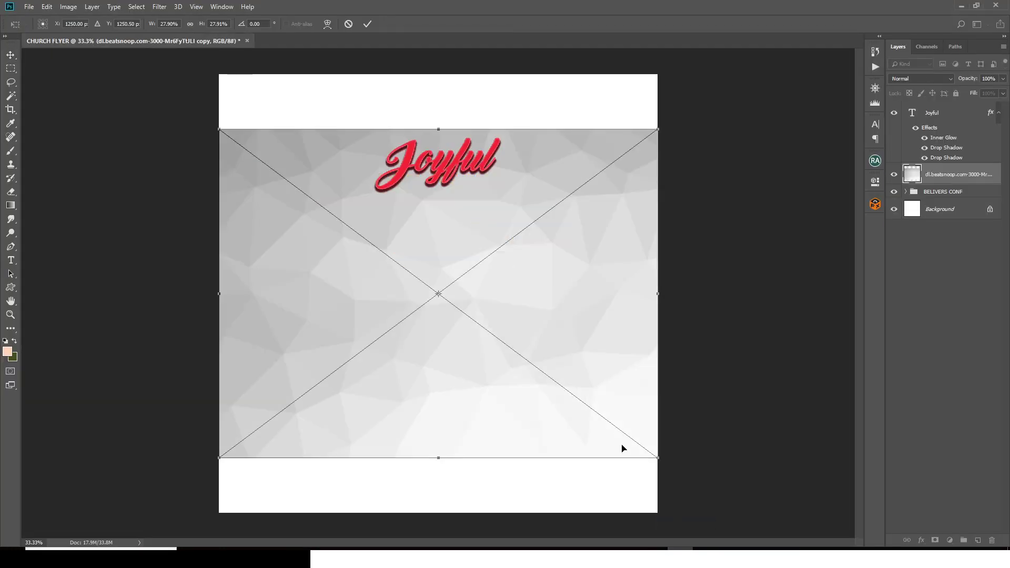
# Step: Scale the texture over the headline and clip it to the lettering in Multiply mode
pyautogui.moveTo(657, 458); pyautogui.dragTo(521, 296)
pyautogui.moveTo(502, 247); pyautogui.dragTo(579, 256)
pyautogui.press('Return')
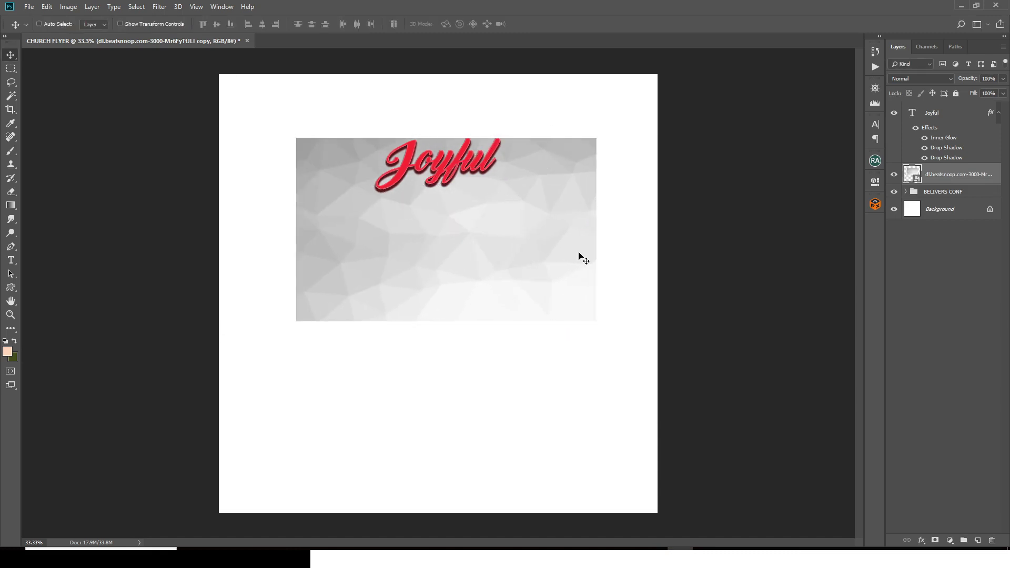
pyautogui.keyDown('alt'); pyautogui.click(913, 182); pyautogui.keyUp('alt')
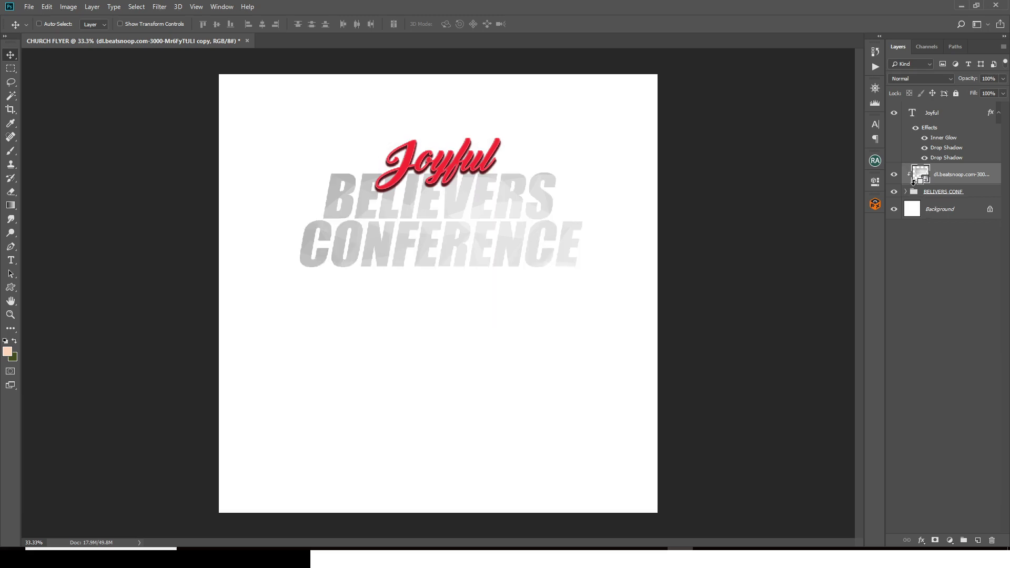
pyautogui.click(919, 80)
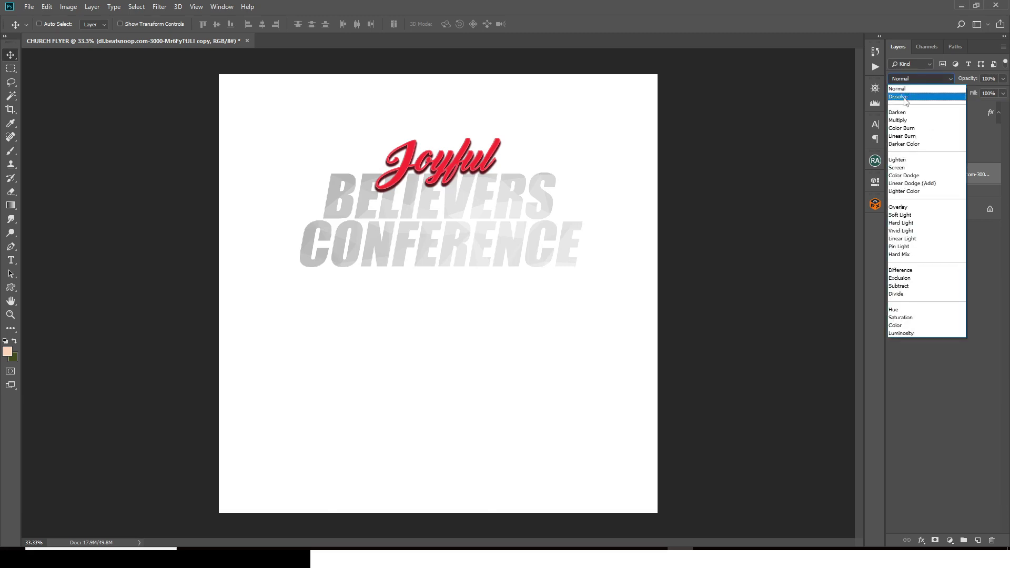
pyautogui.click(897, 120)
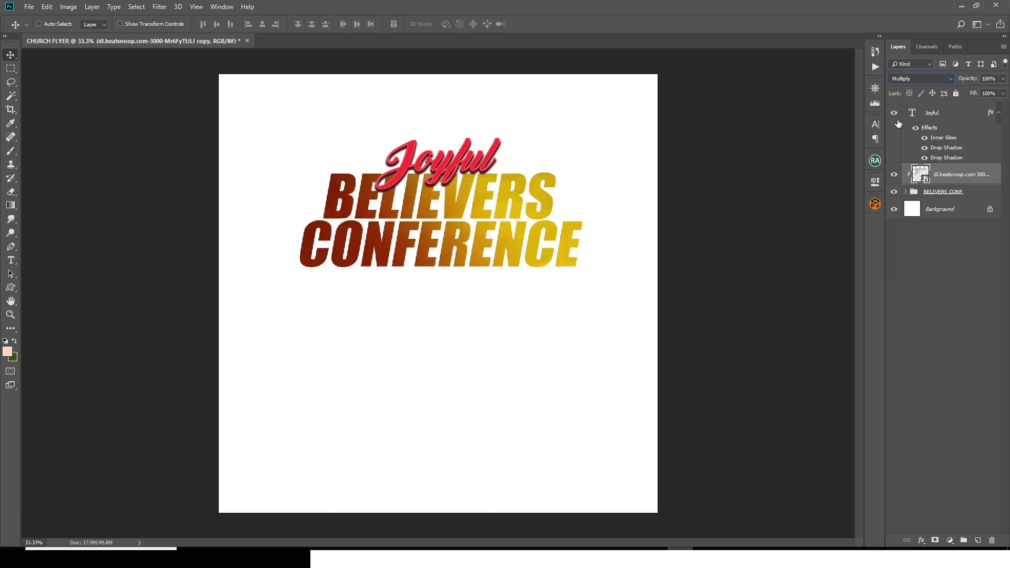
pyautogui.moveTo(497, 233); pyautogui.dragTo(464, 225)
pyautogui.moveTo(442, 226); pyautogui.dragTo(479, 224)
# Step: Duplicate the texture, clip the copy to the lettering, and reposition the lower copy
pyautogui.hotkey('ctrl', 'j')
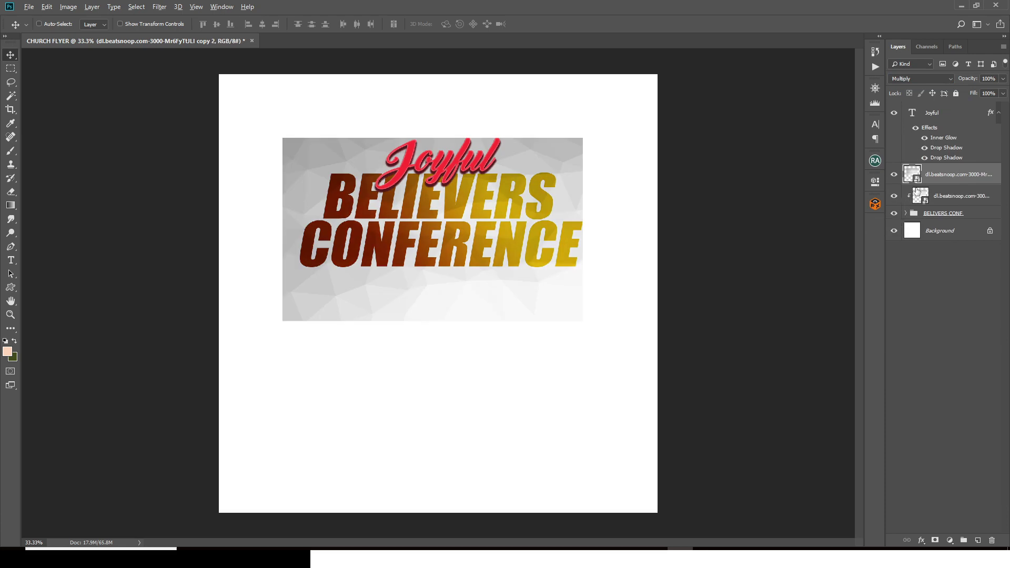
pyautogui.keyDown('alt'); pyautogui.click(917, 180); pyautogui.keyUp('alt')
pyautogui.click(937, 202)
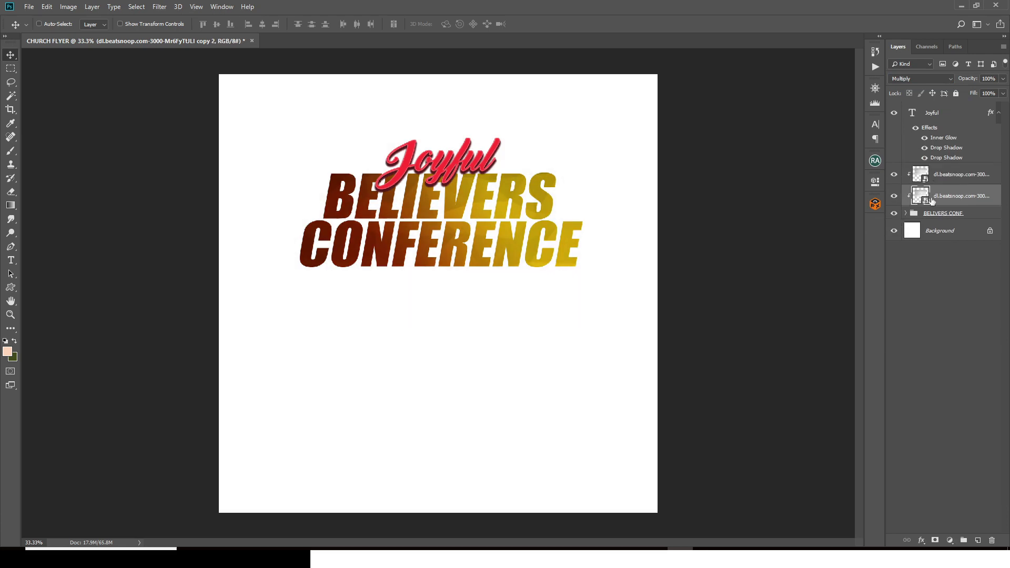
pyautogui.moveTo(539, 208)
pyautogui.mouseDown()
pyautogui.moveTo(444, 211)
pyautogui.moveTo(539, 208)
pyautogui.mouseUp()
# Step: Shift the BELIEVERS gradient overlay leftward so more yellow shows
pyautogui.click(906, 213)
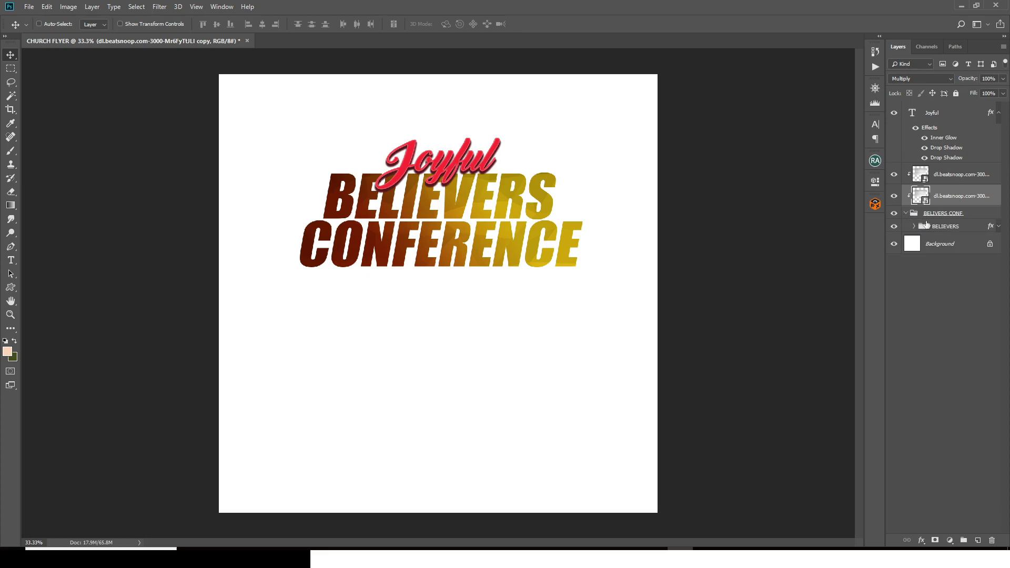
pyautogui.click(998, 228)
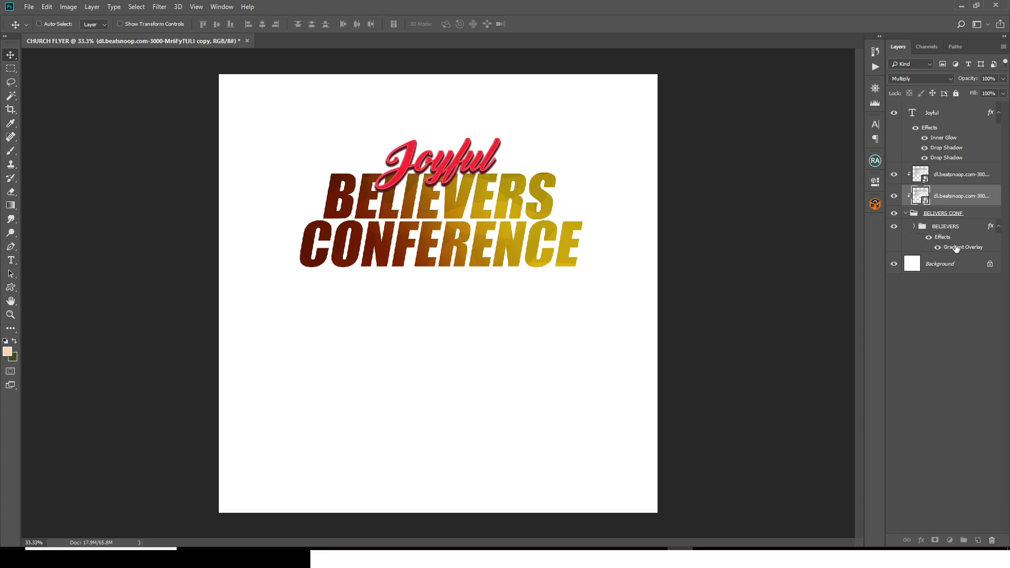
pyautogui.doubleClick(954, 246)
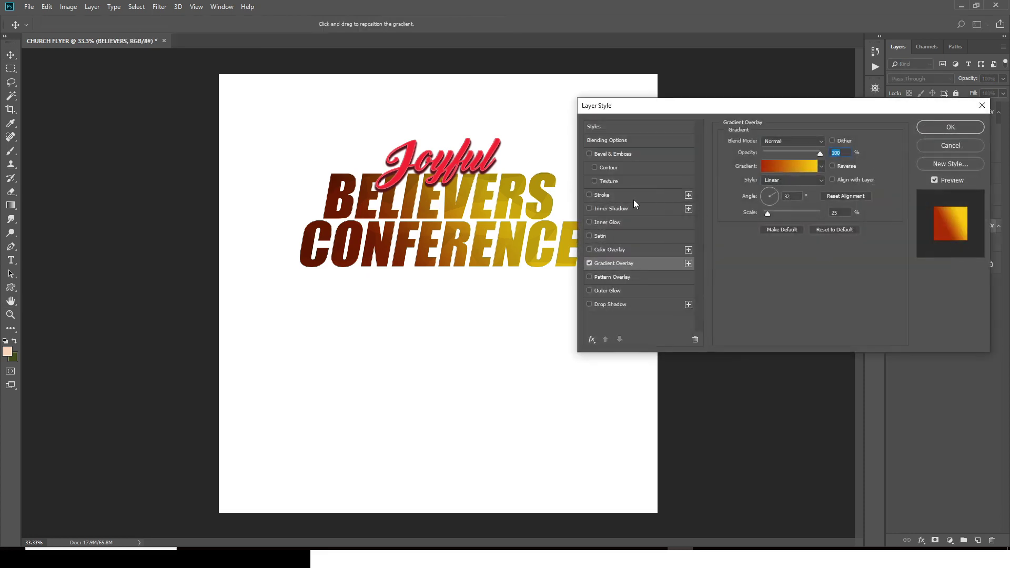
pyautogui.moveTo(431, 211); pyautogui.dragTo(389, 213)
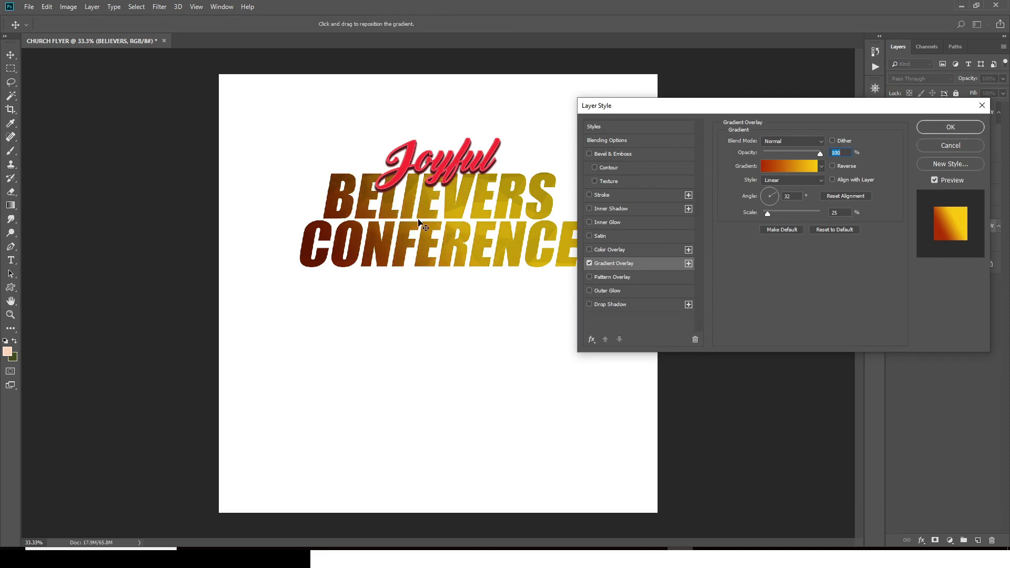
pyautogui.press('Return')
# Step: Add a 2023 text line below the headline and move its layer above Joyful
pyautogui.press('t')
pyautogui.click(509, 338)
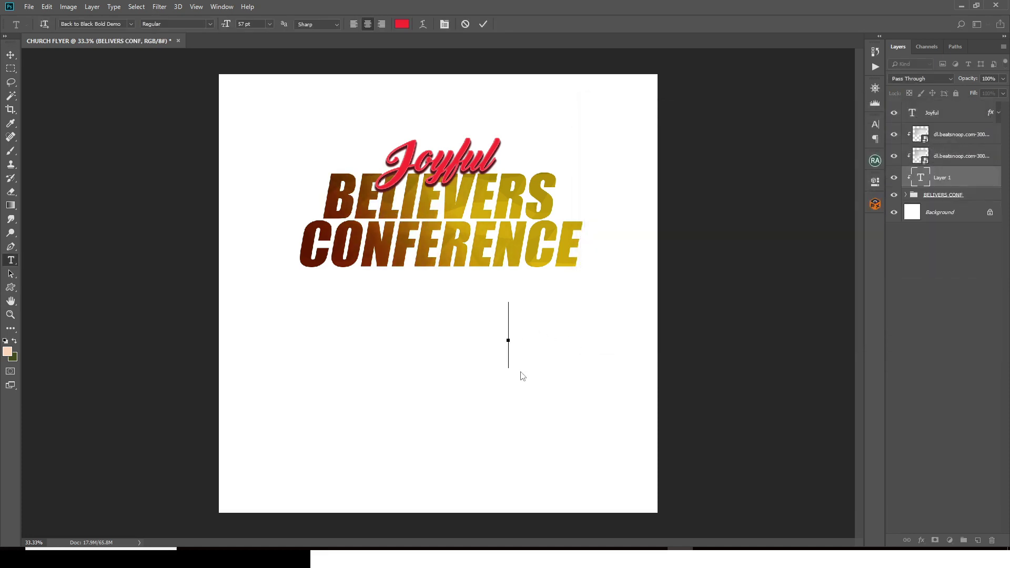
pyautogui.write('2019')
pyautogui.moveTo(943, 180); pyautogui.dragTo(926, 112)
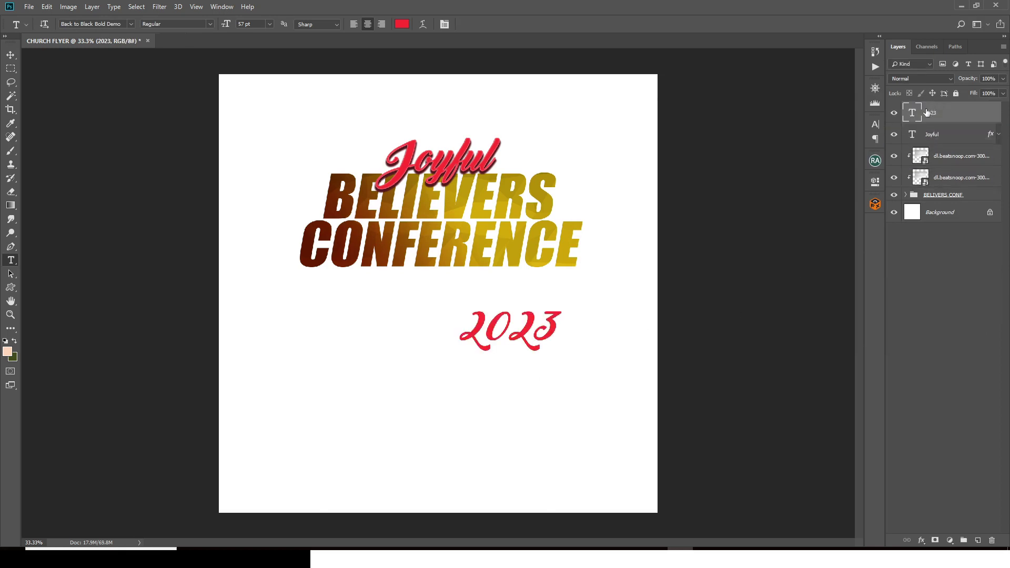
# Step: Set the 2023 text to Impact Regular, 13 pt, All Caps
pyautogui.click(874, 123)
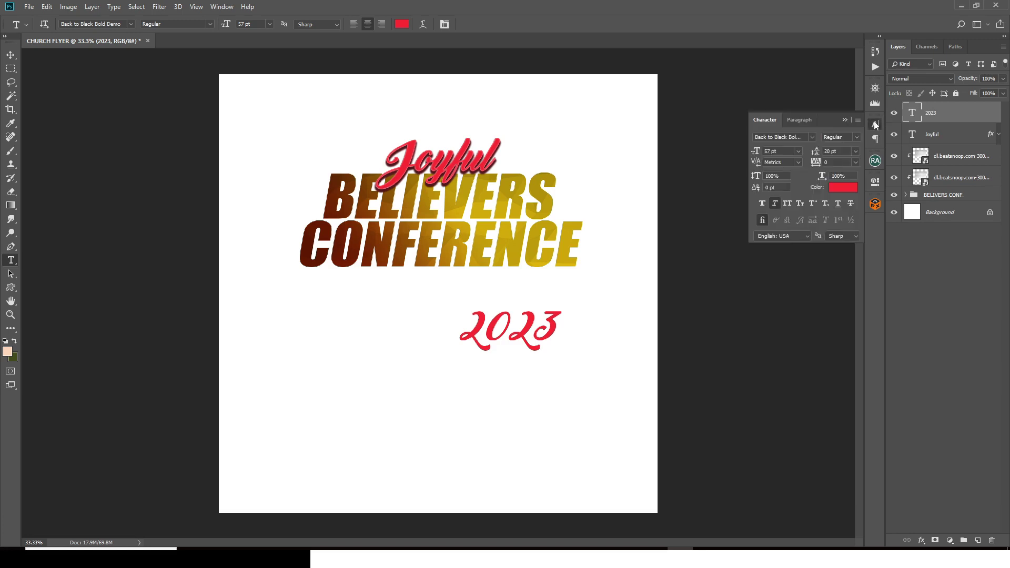
pyautogui.click(812, 137)
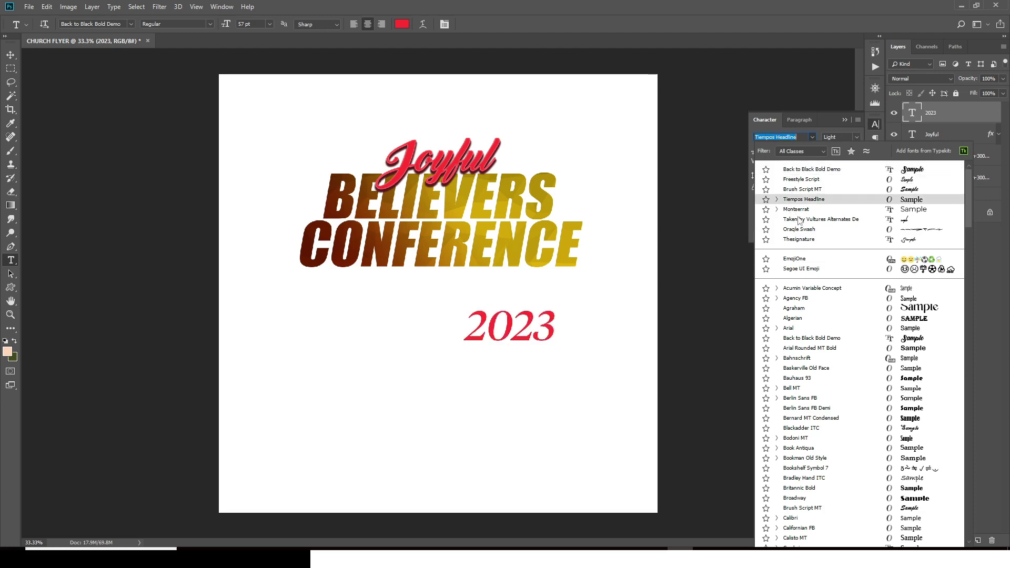
pyautogui.write('IM')
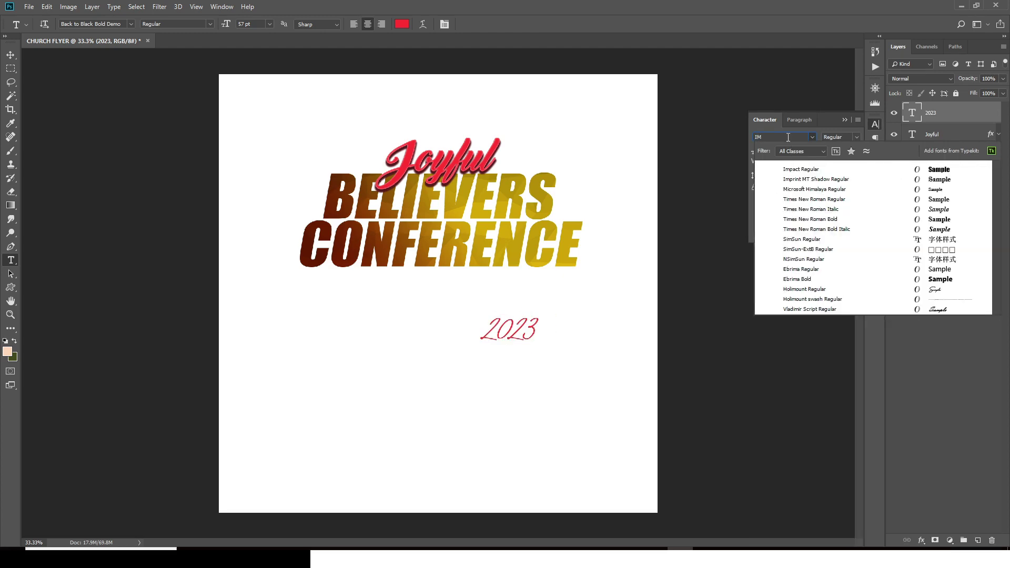
pyautogui.write('P')
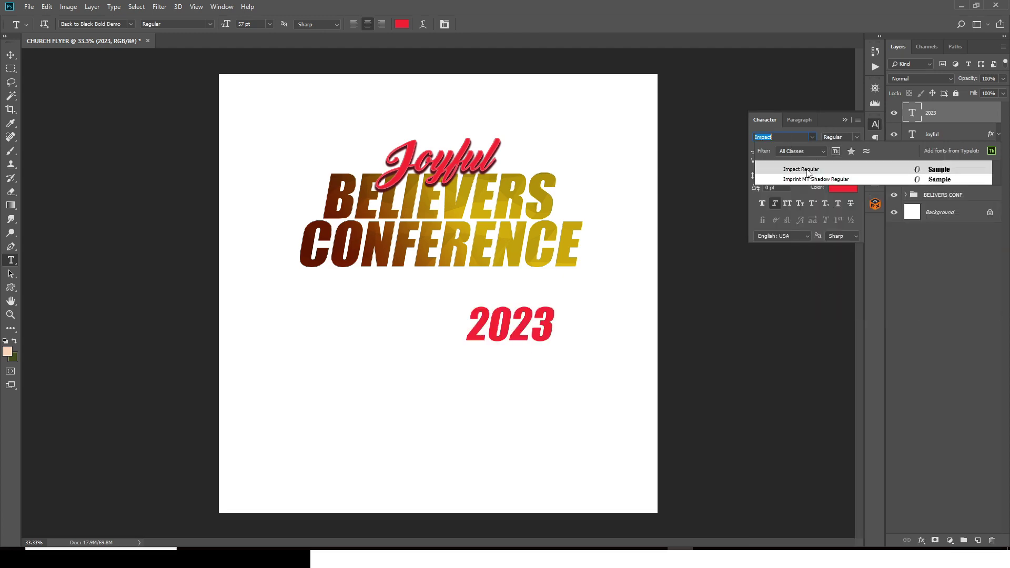
pyautogui.click(805, 170)
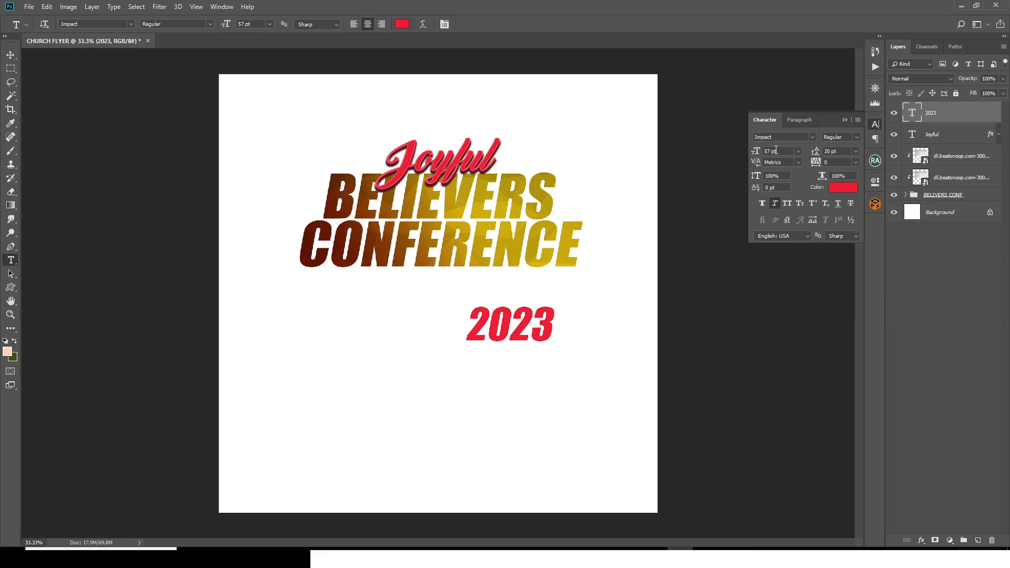
pyautogui.write('13')
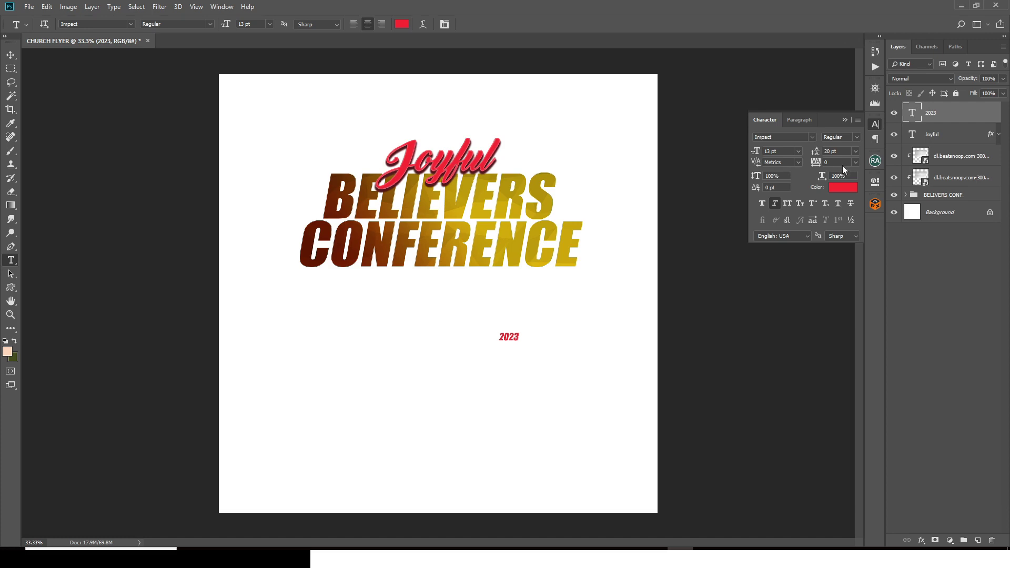
pyautogui.click(787, 205)
pyautogui.click(843, 120)
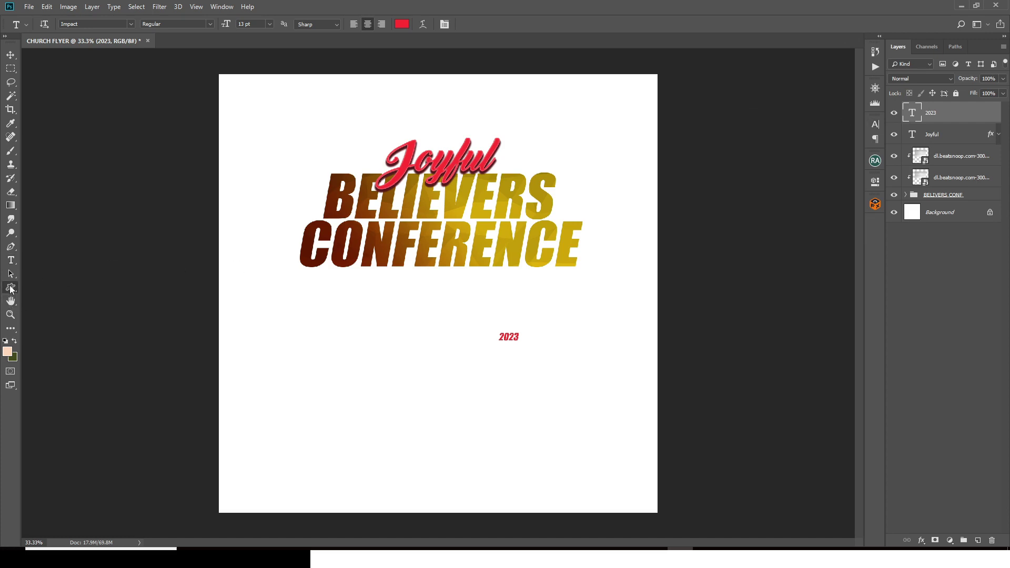
# Step: Draw a rectangle around 2023, place it below the text, and fill it #009CC0
pyautogui.rightClick(11, 287)
pyautogui.click(34, 291)
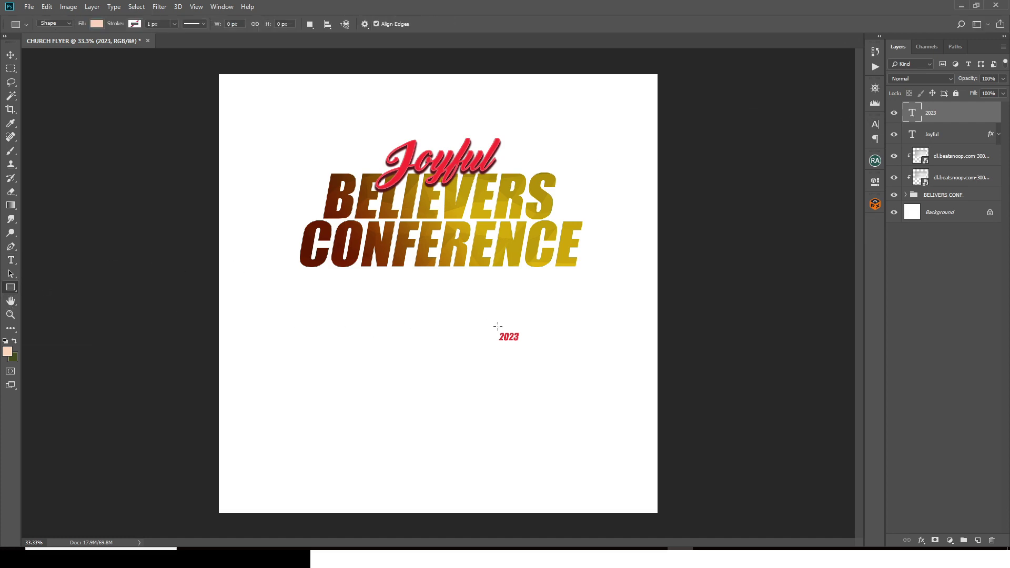
pyautogui.moveTo(496, 330); pyautogui.dragTo(530, 345)
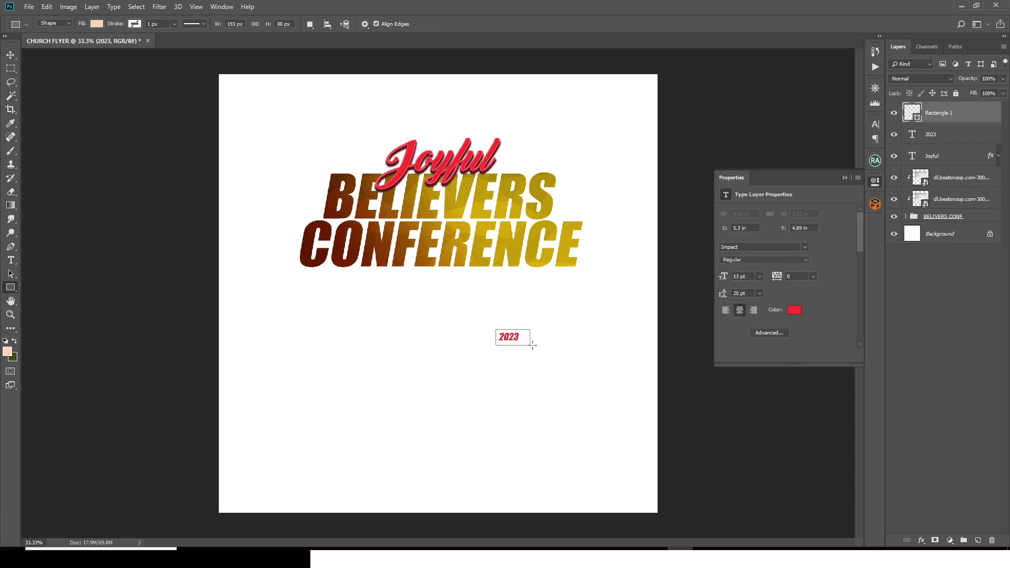
pyautogui.moveTo(929, 113); pyautogui.dragTo(916, 161)
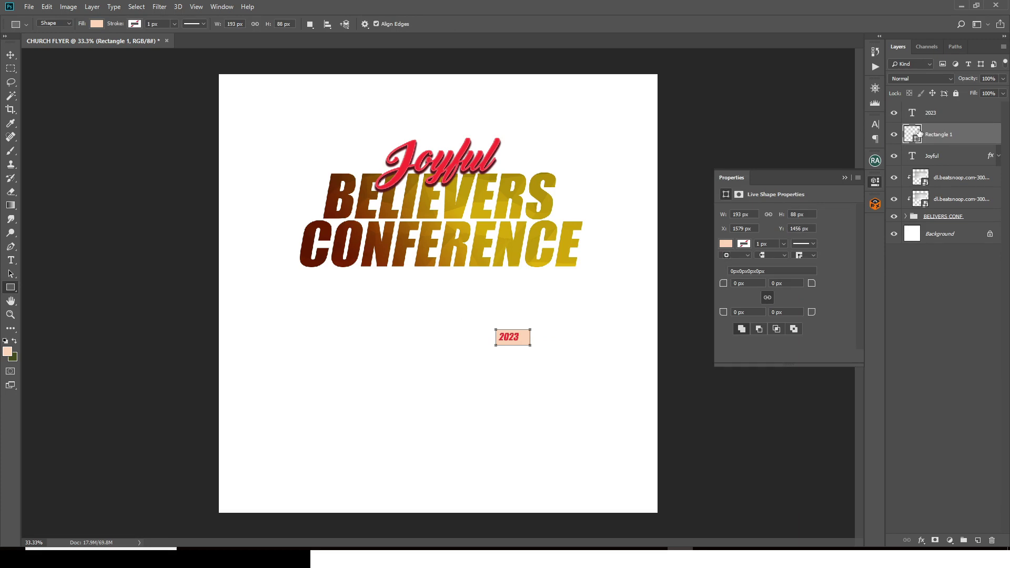
pyautogui.doubleClick(918, 130)
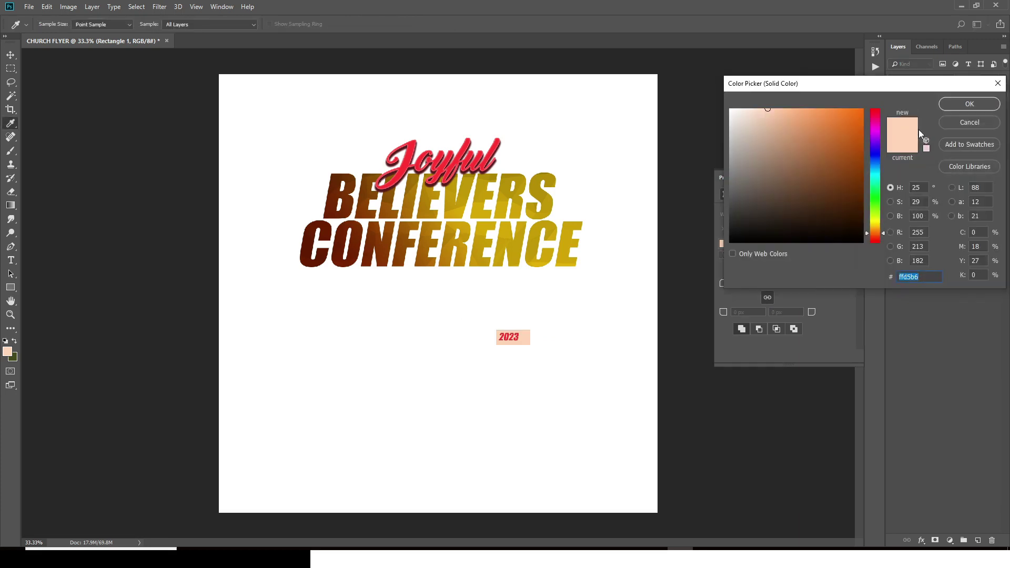
pyautogui.write('009')
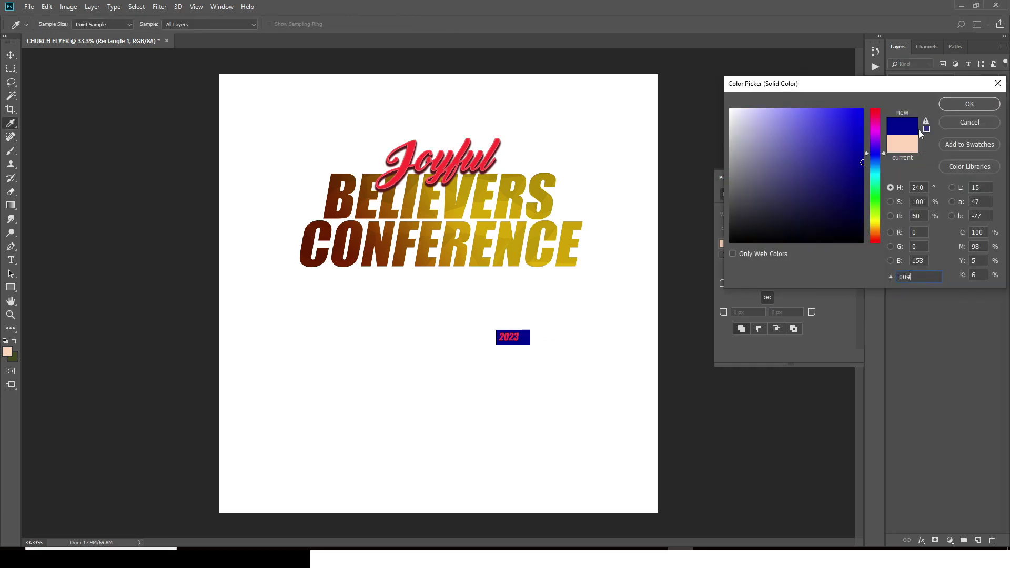
pyautogui.write('CC0')
pyautogui.click(943, 107)
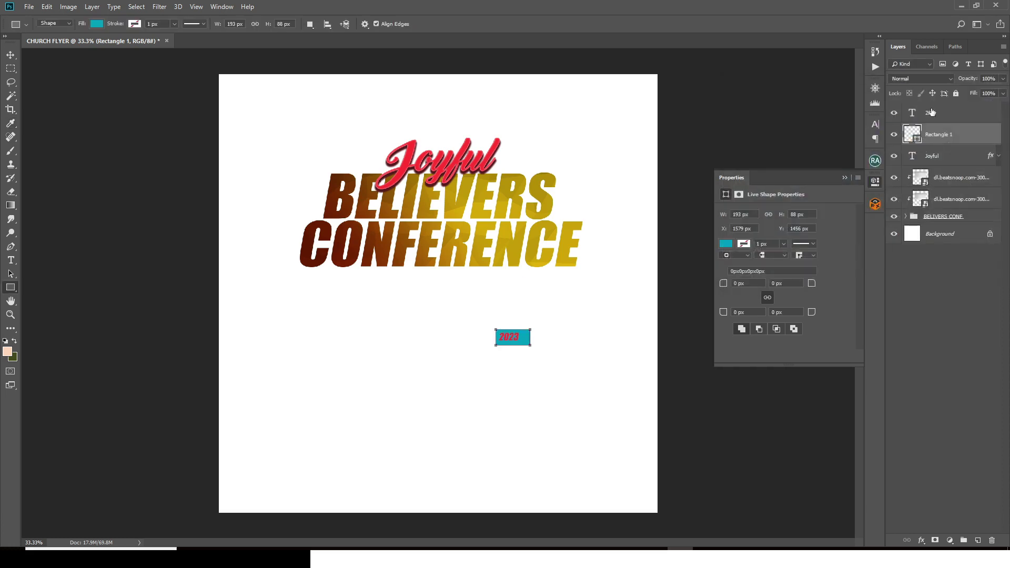
# Step: Make the 2023 text white (#ffffff)
pyautogui.click(927, 117)
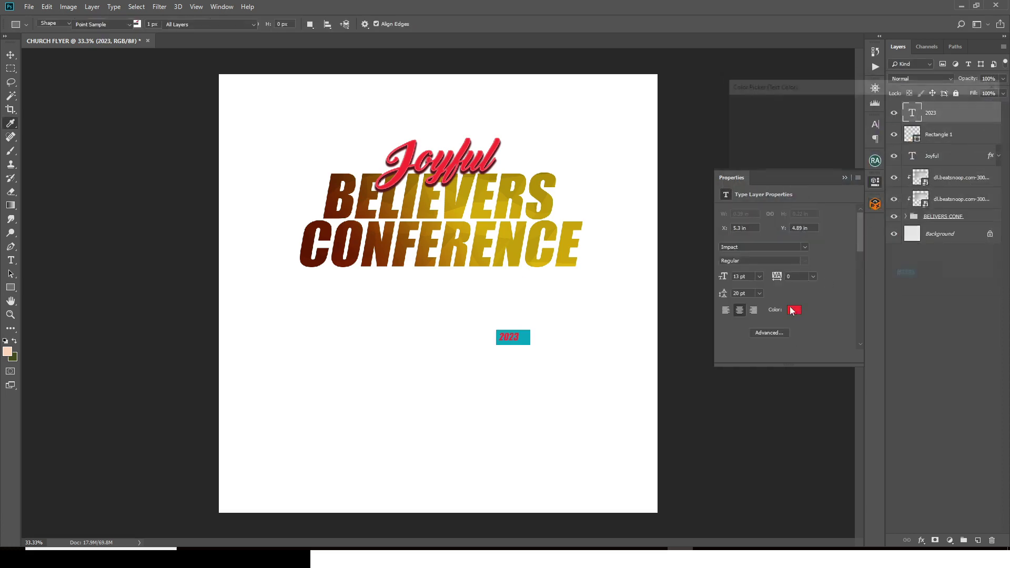
pyautogui.click(794, 309)
pyautogui.click(762, 121)
pyautogui.write('ffffff')
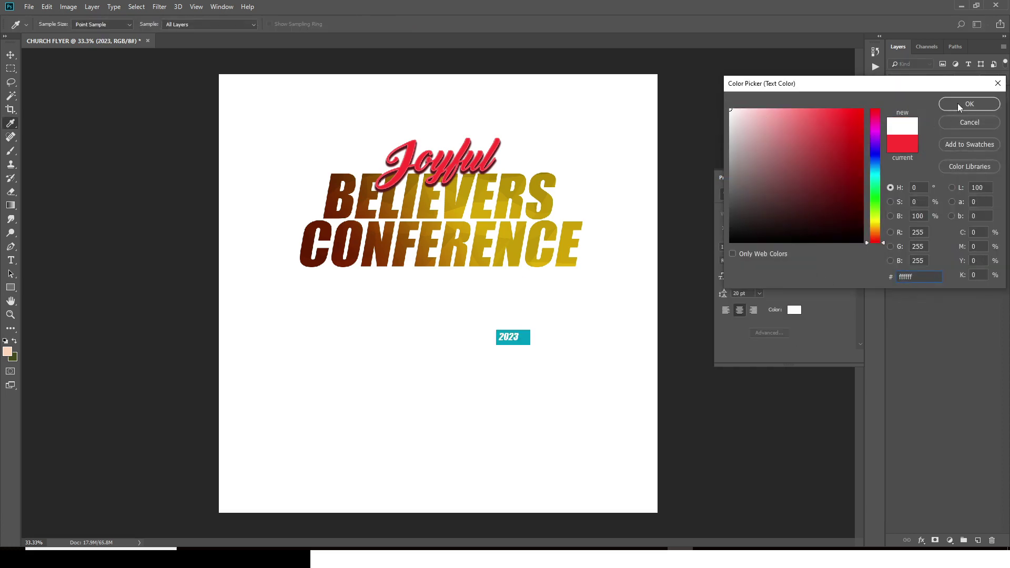
pyautogui.click(958, 107)
pyautogui.click(876, 125)
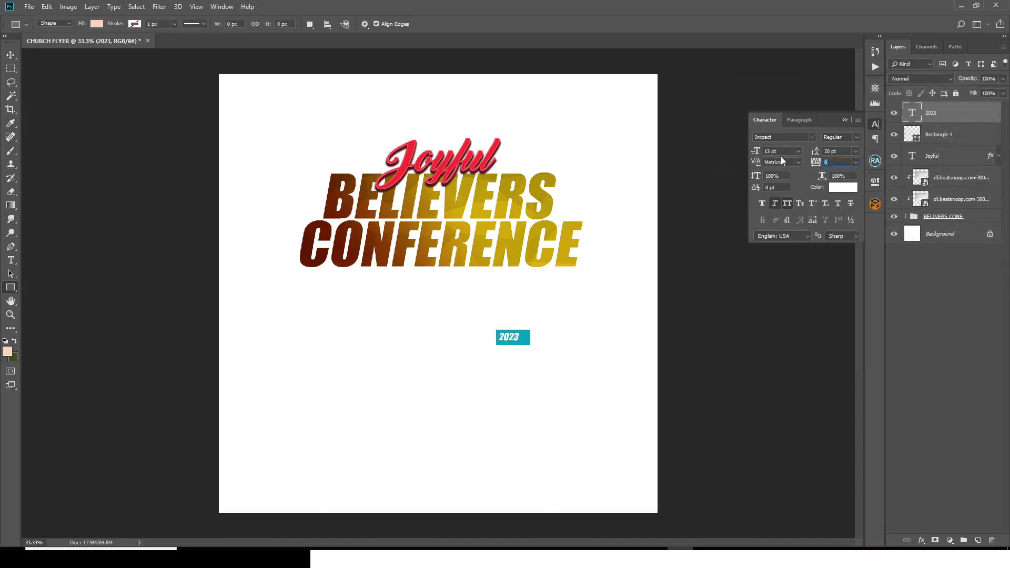
pyautogui.click(764, 152)
pyautogui.click(844, 121)
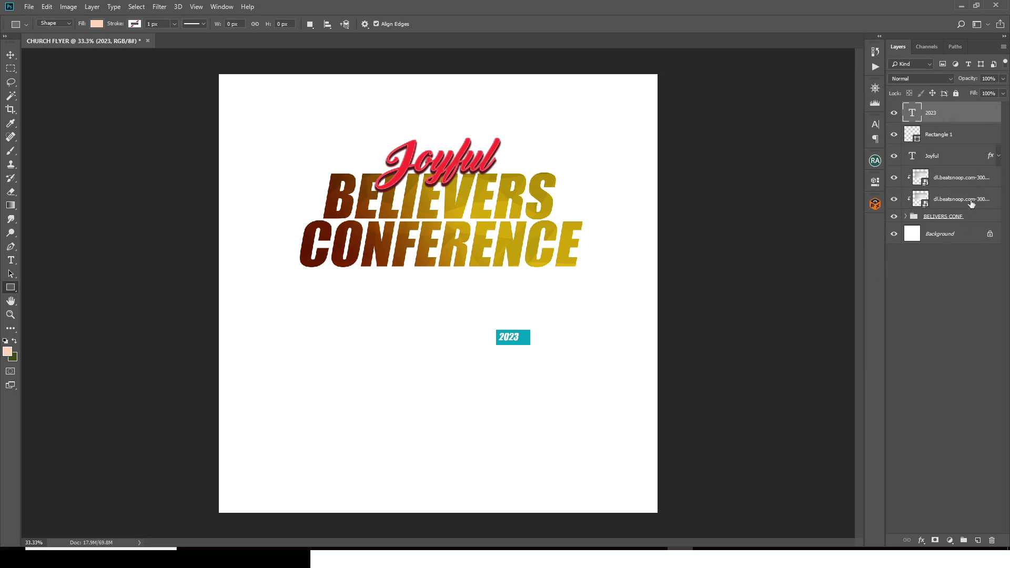
# Step: Shrink the teal rectangle slightly to frame the year snugly
pyautogui.click(946, 135)
pyautogui.hotkey('ctrl', 't')
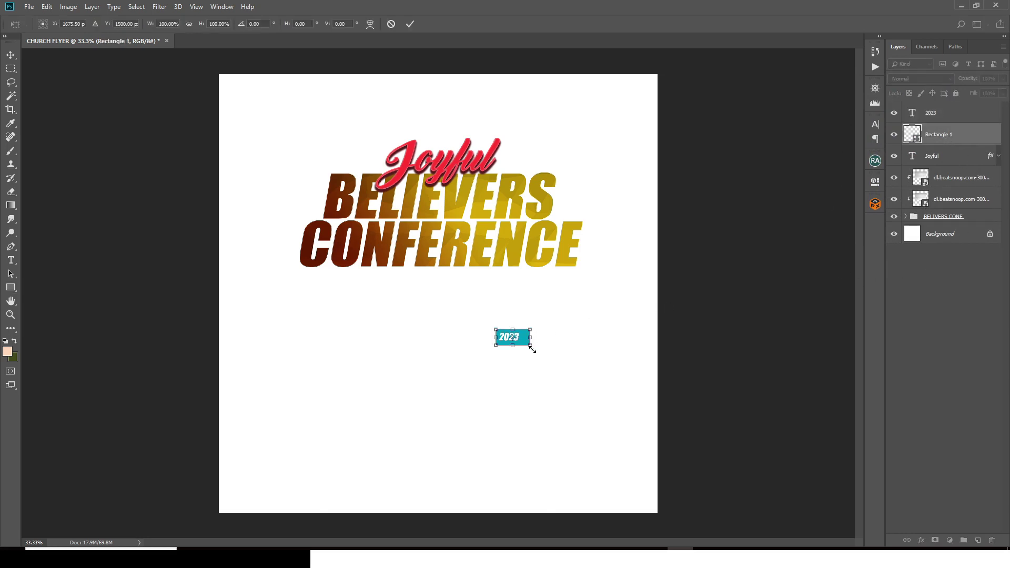
pyautogui.moveTo(530, 347); pyautogui.dragTo(523, 347)
pyautogui.press('Return')
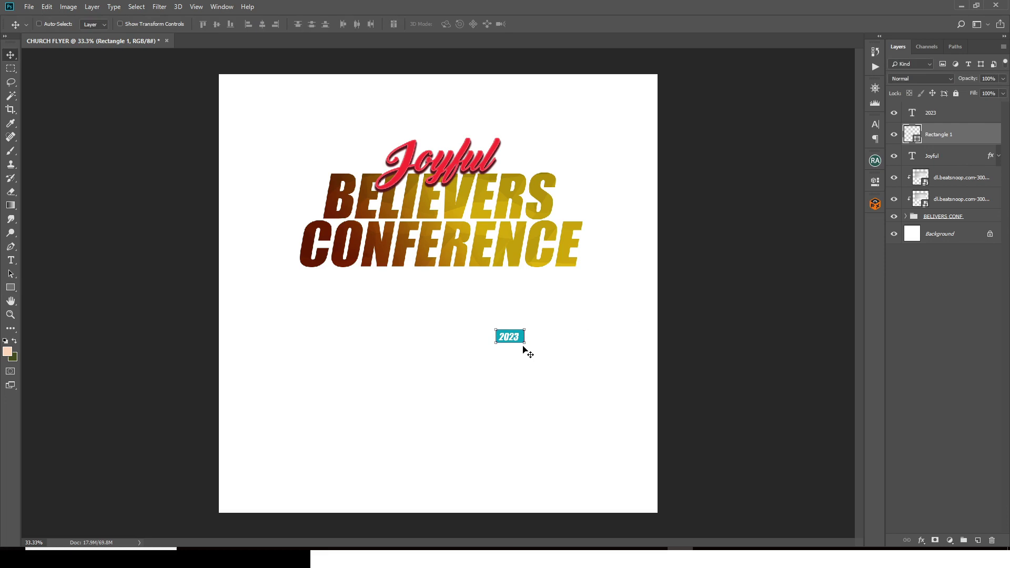
pyautogui.hotkey('ctrl', '+')
pyautogui.hotkey('ctrl', '+')
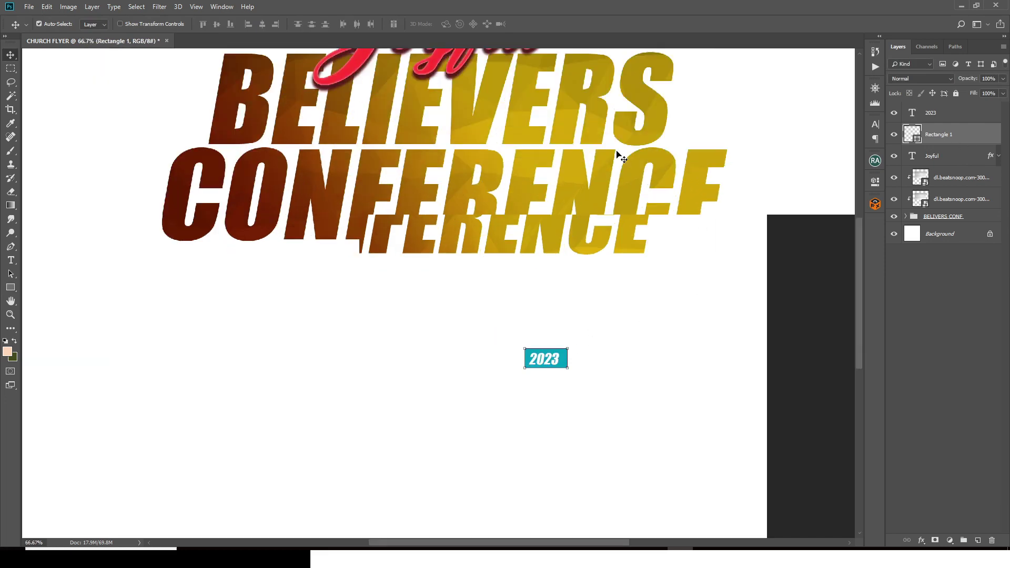
pyautogui.scroll(-2, 686, 313)
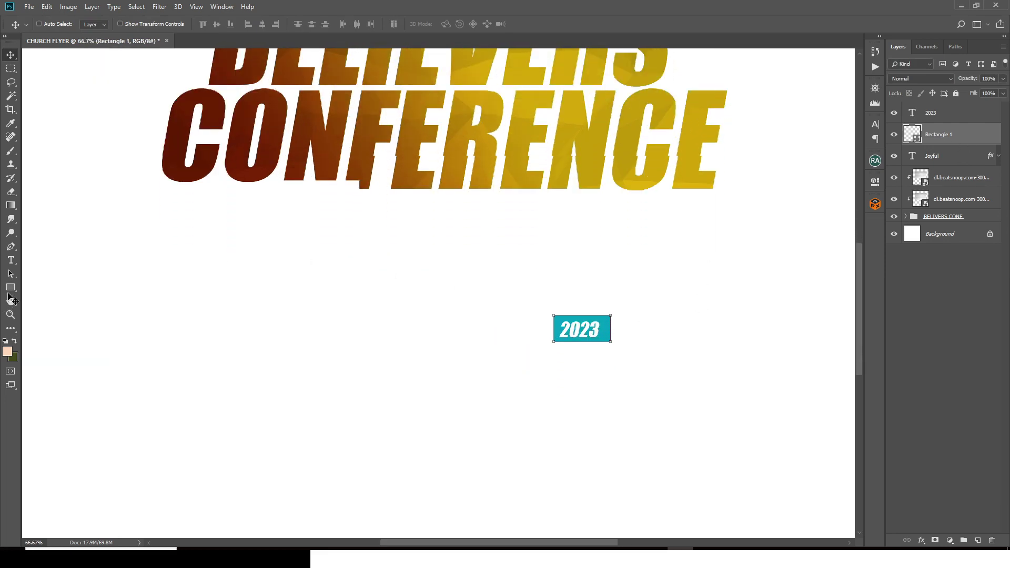
# Step: Draw a small polygon triangle below the badge and fill it with the badge's teal
pyautogui.click(9, 289)
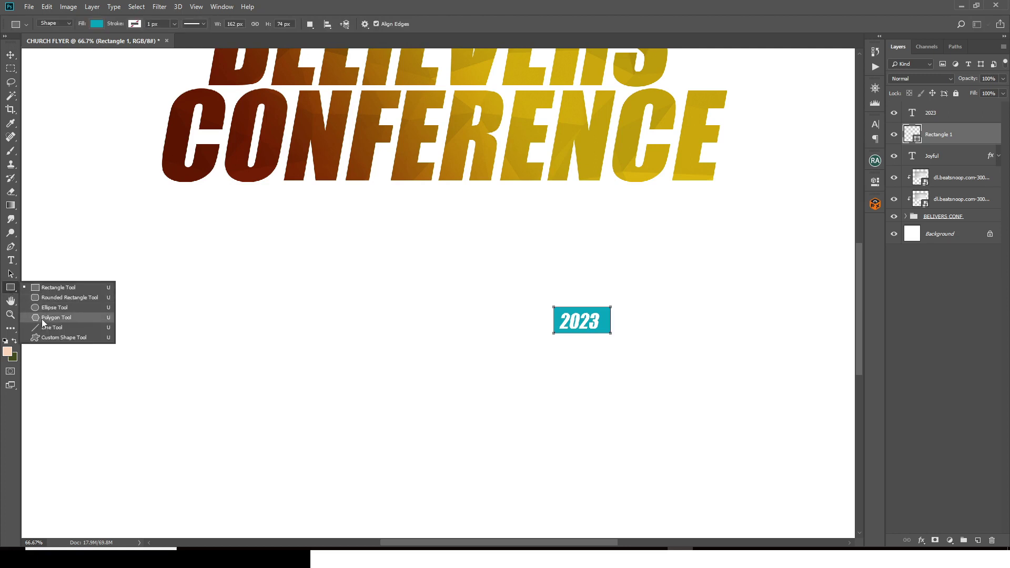
pyautogui.click(52, 318)
pyautogui.click(977, 541)
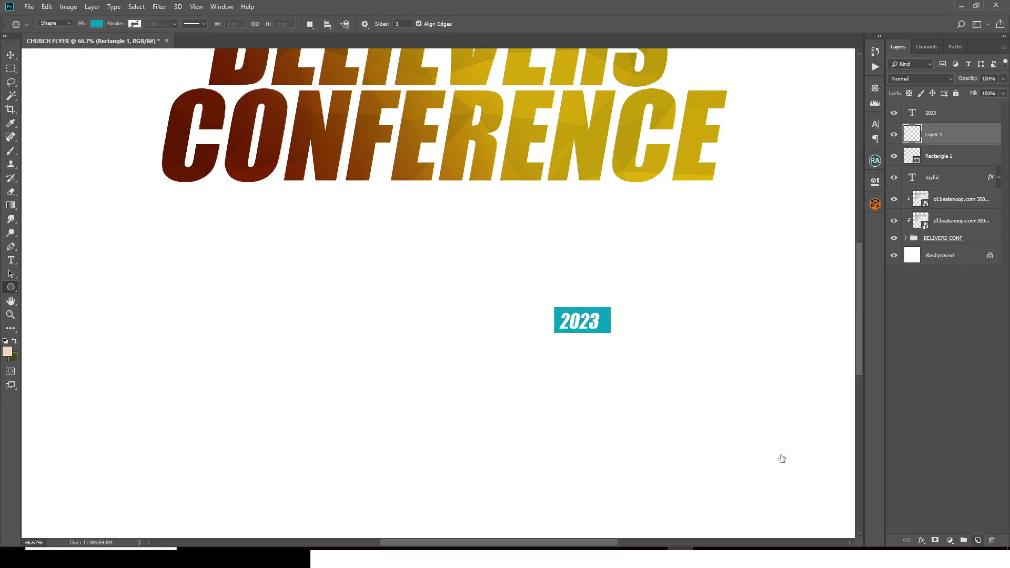
pyautogui.moveTo(591, 358); pyautogui.dragTo(586, 362)
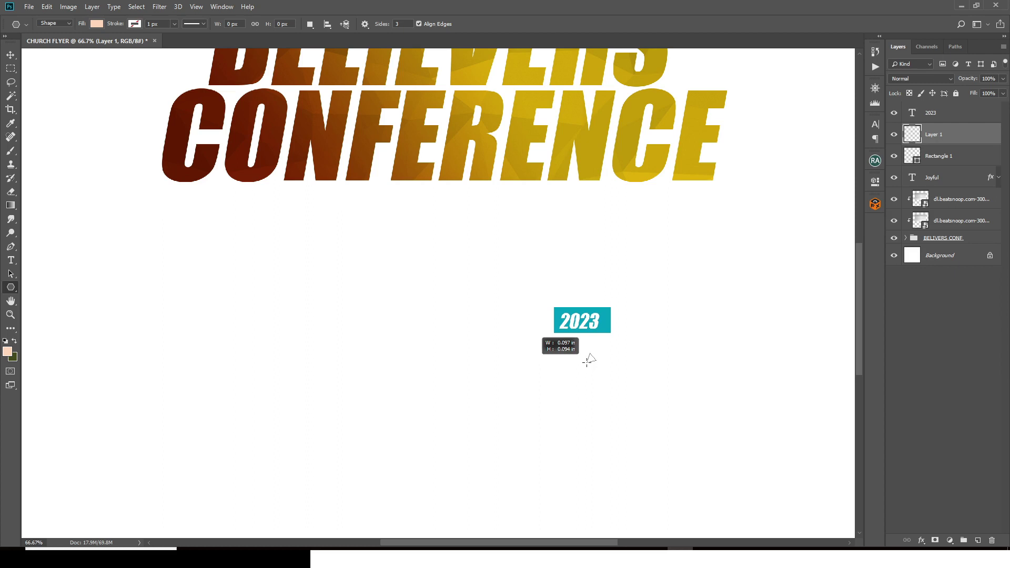
pyautogui.moveTo(587, 362); pyautogui.dragTo(604, 335)
pyautogui.hotkey('ctrl', 't')
pyautogui.press('Return')
pyautogui.press('v')
pyautogui.doubleClick(910, 133)
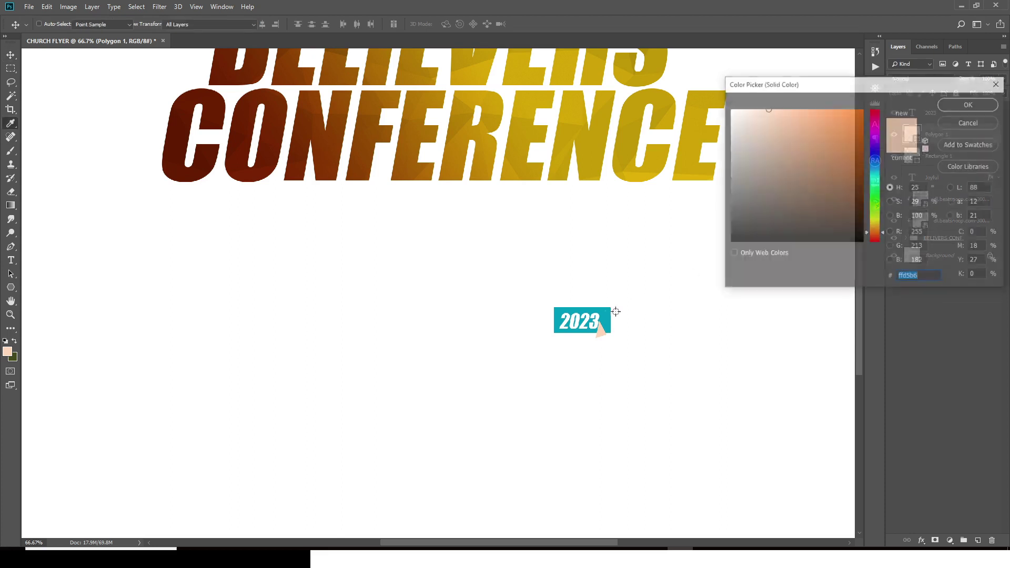
pyautogui.click(607, 316)
pyautogui.click(969, 105)
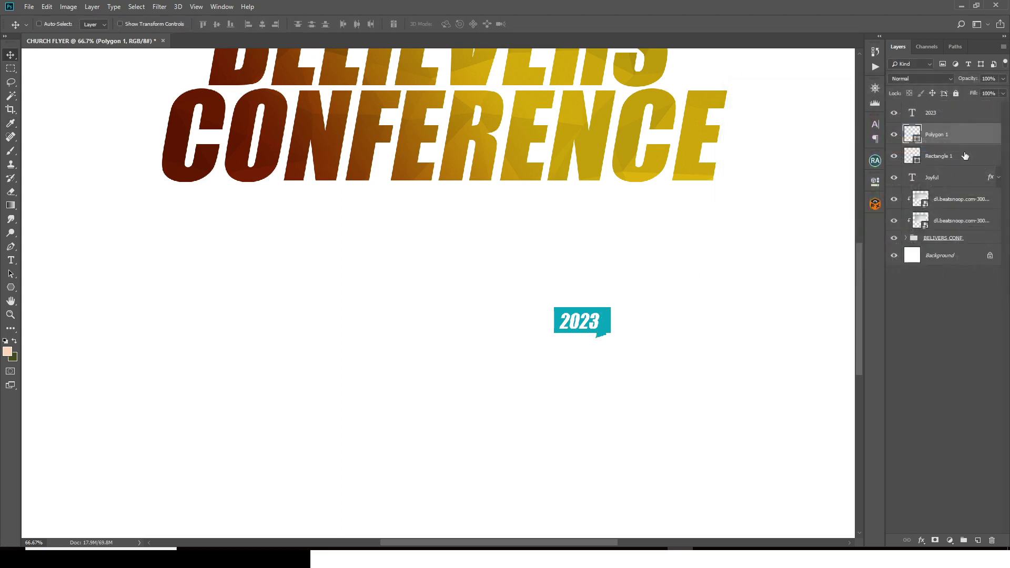
# Step: Flip the triangle vertically and nudge it down beneath the 2023 box
pyautogui.hotkey('ctrl', 't')
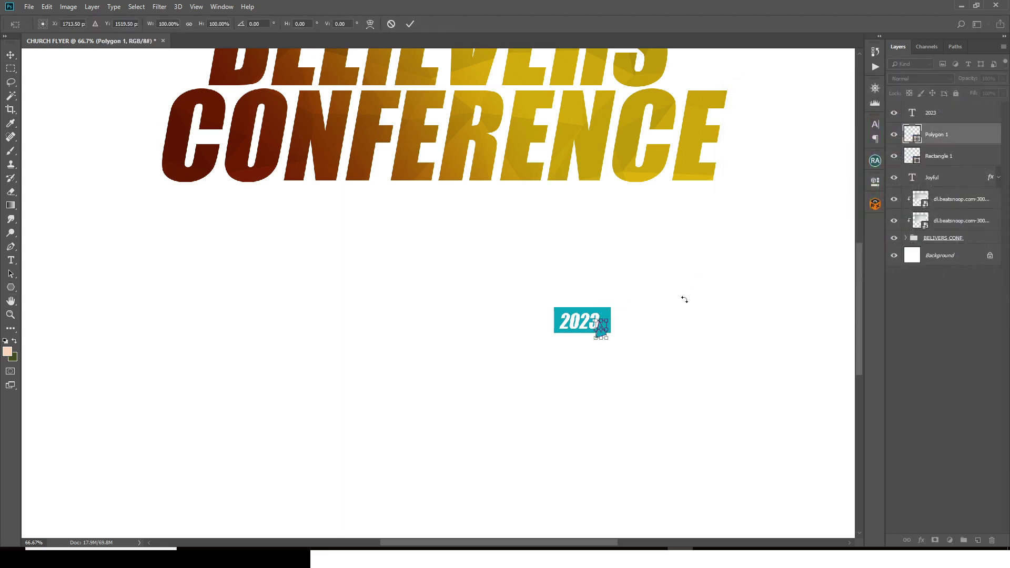
pyautogui.rightClick(618, 307)
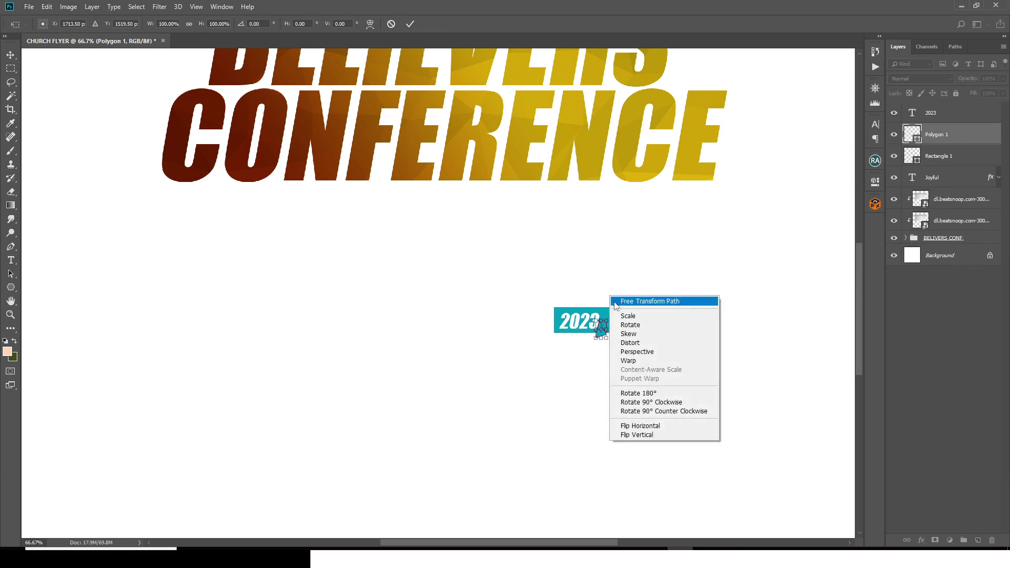
pyautogui.click(648, 436)
pyautogui.press('Return')
pyautogui.press('v')
pyautogui.hotkey('shift', 'Down')
pyautogui.hotkey('shift', 'Down')
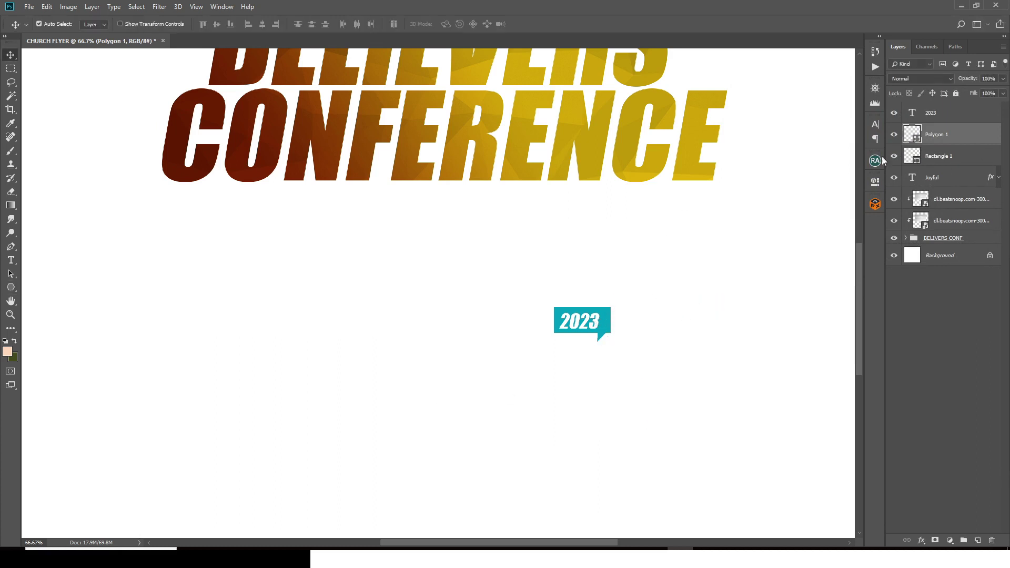
# Step: Merge the teal rectangle and triangle into one badge shape
pyautogui.keyDown('ctrl'); pyautogui.click(940, 152); pyautogui.keyUp('ctrl')
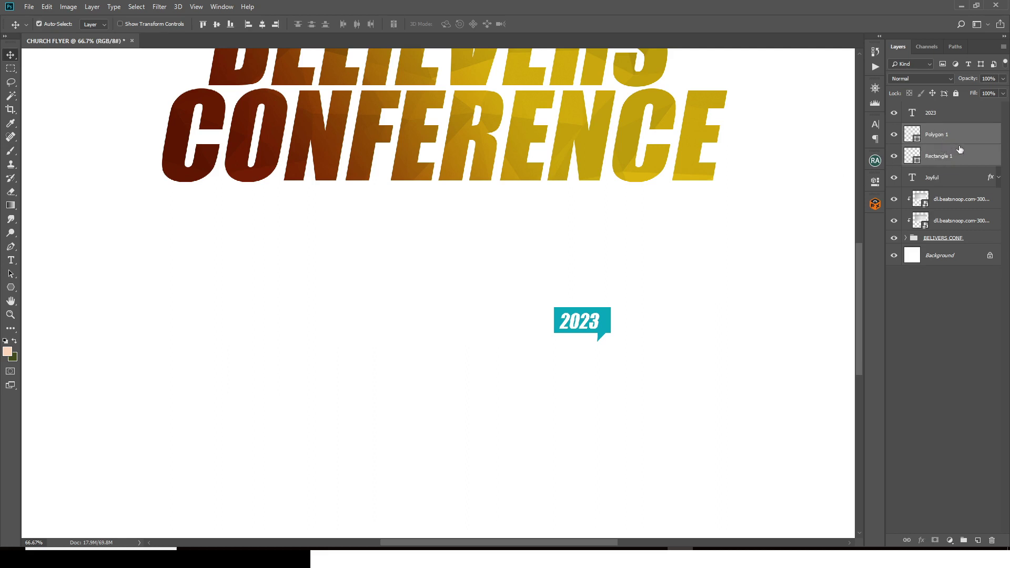
pyautogui.hotkey('ctrl', 'e')
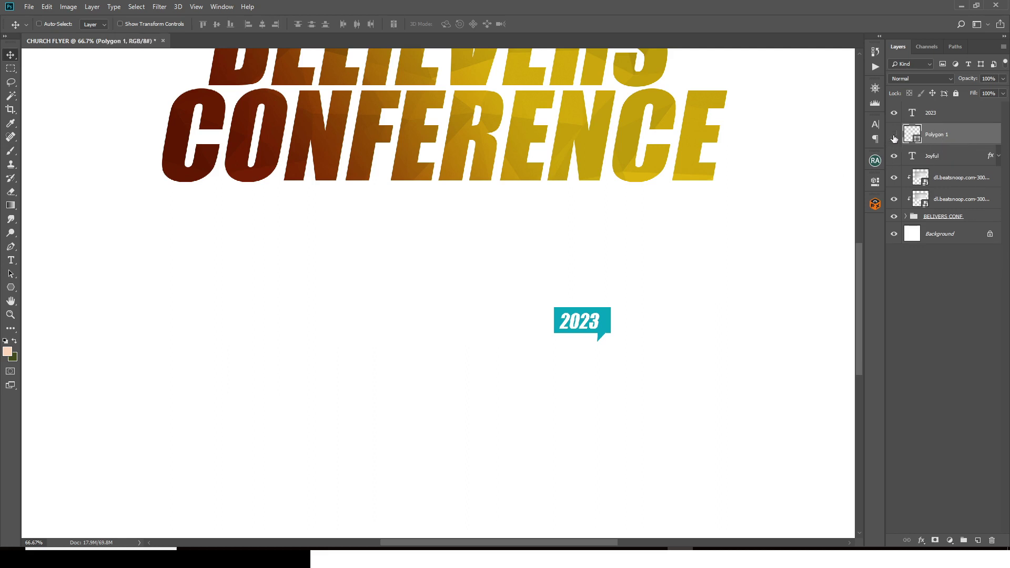
pyautogui.click(893, 135)
pyautogui.click(894, 137)
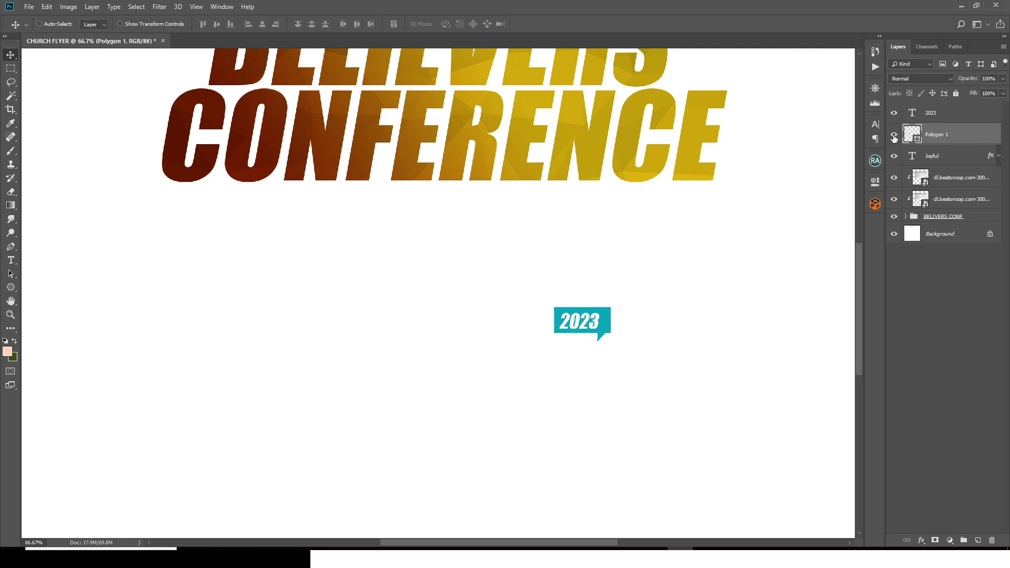
# Step: Centre the 2023 text vertically and horizontally in the badge, nudged slightly up
pyautogui.click(933, 113)
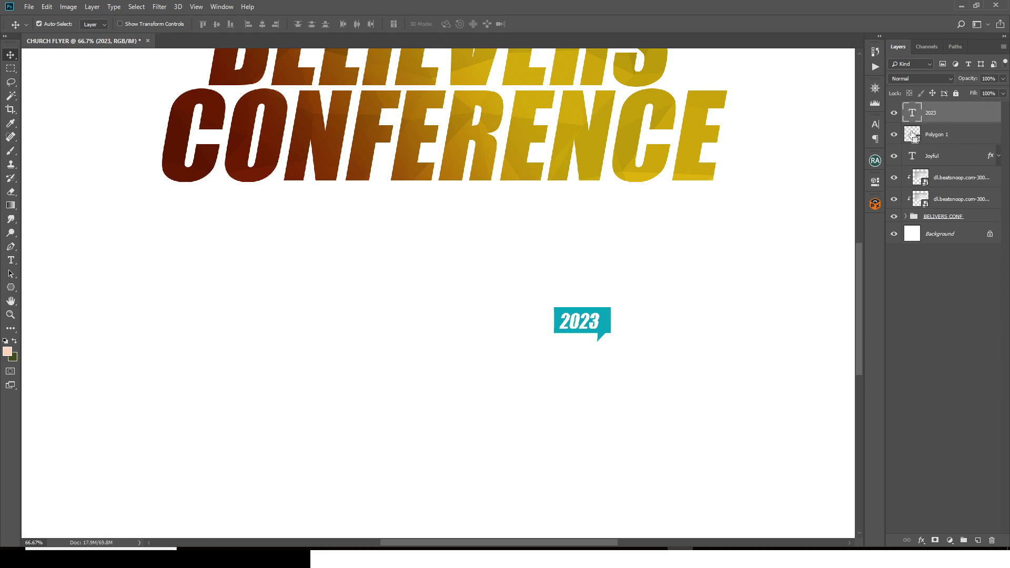
pyautogui.keyDown('ctrl'); pyautogui.click(912, 136); pyautogui.keyUp('ctrl')
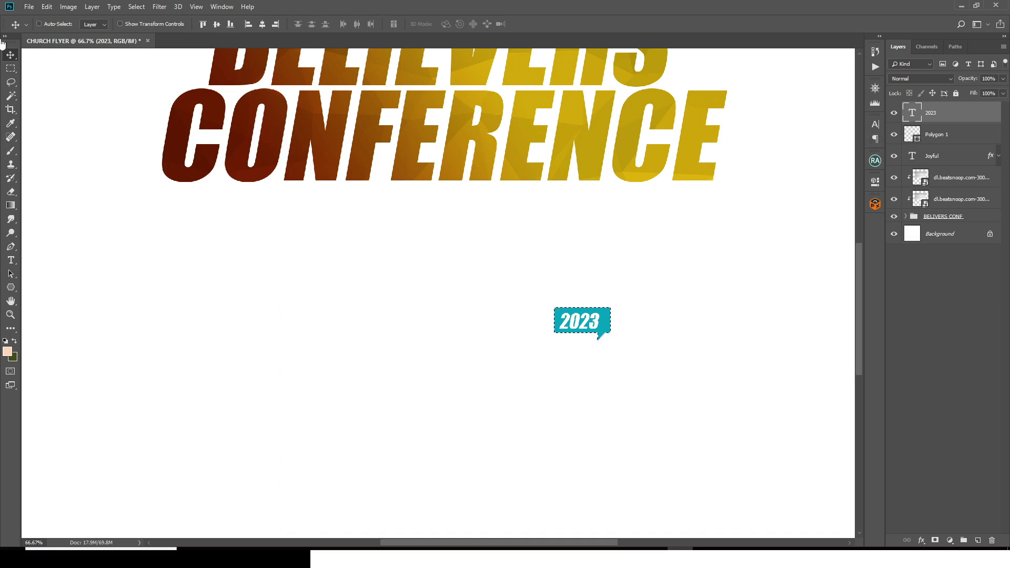
pyautogui.click(215, 25)
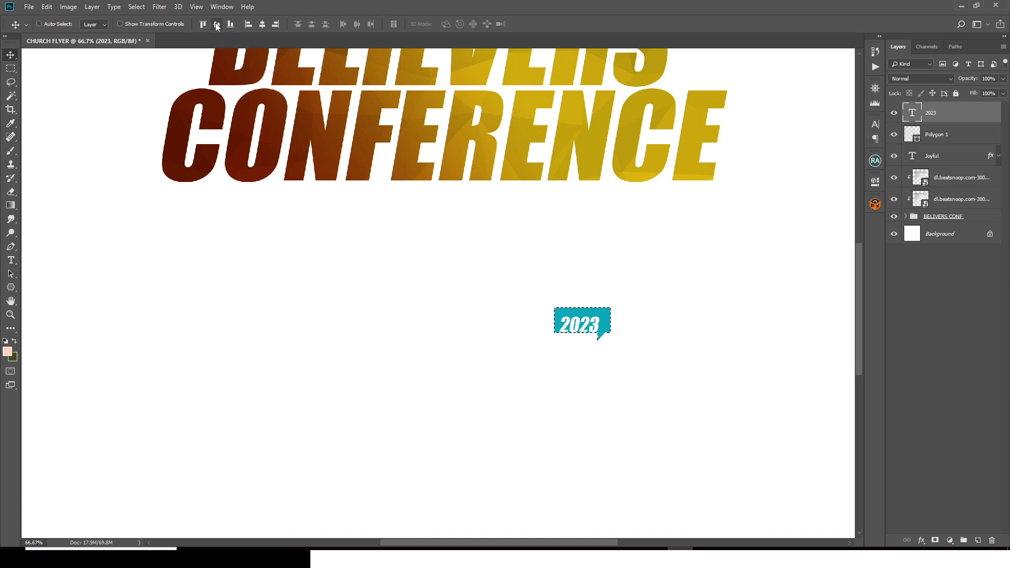
pyautogui.click(262, 24)
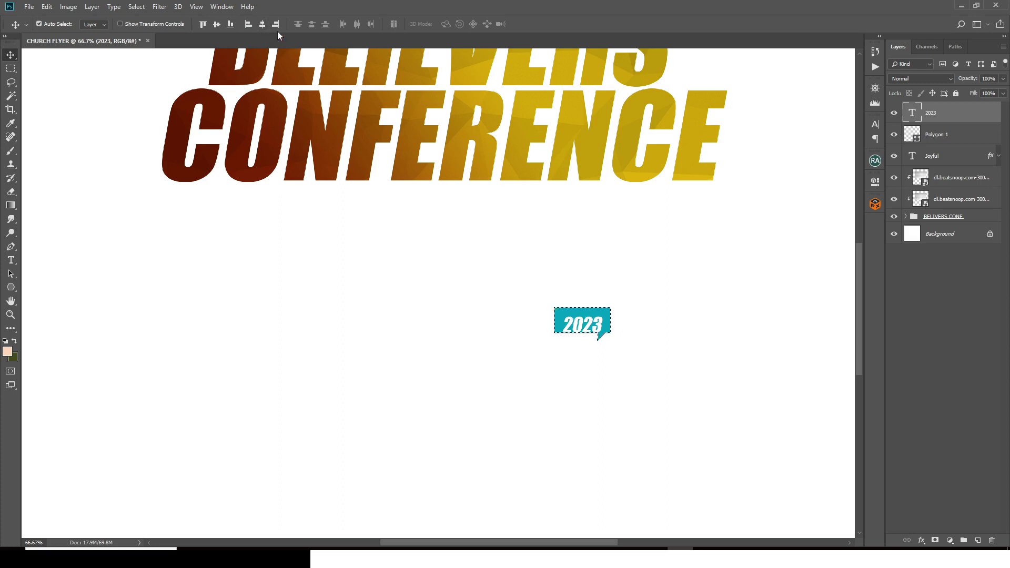
pyautogui.hotkey('ctrl', 'd')
pyautogui.press('Up')
pyautogui.press('Up')
pyautogui.press('Up')
pyautogui.press('Up')
pyautogui.press('Up')
pyautogui.press('Up')
pyautogui.press('Up')
pyautogui.press('Up')
pyautogui.press('Up')
pyautogui.press('Up')
pyautogui.press('Up')
pyautogui.press('Up')
pyautogui.press('Up')
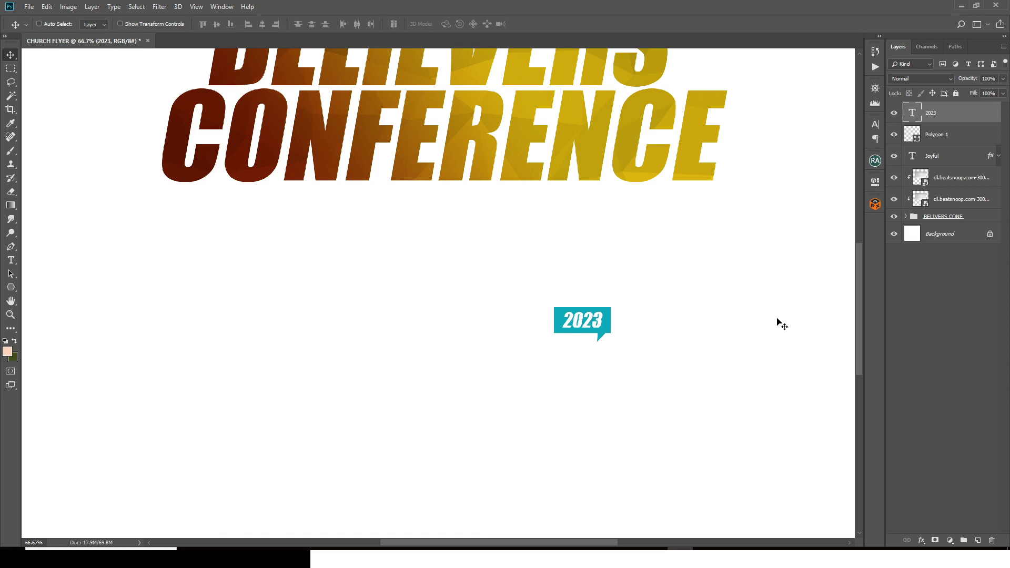
# Step: Group the 2023 text and badge shape into a group named '2023'
pyautogui.press('ctrl')
pyautogui.keyDown('ctrl'); pyautogui.click(937, 135); pyautogui.keyUp('ctrl')
pyautogui.hotkey('ctrl', 'g')
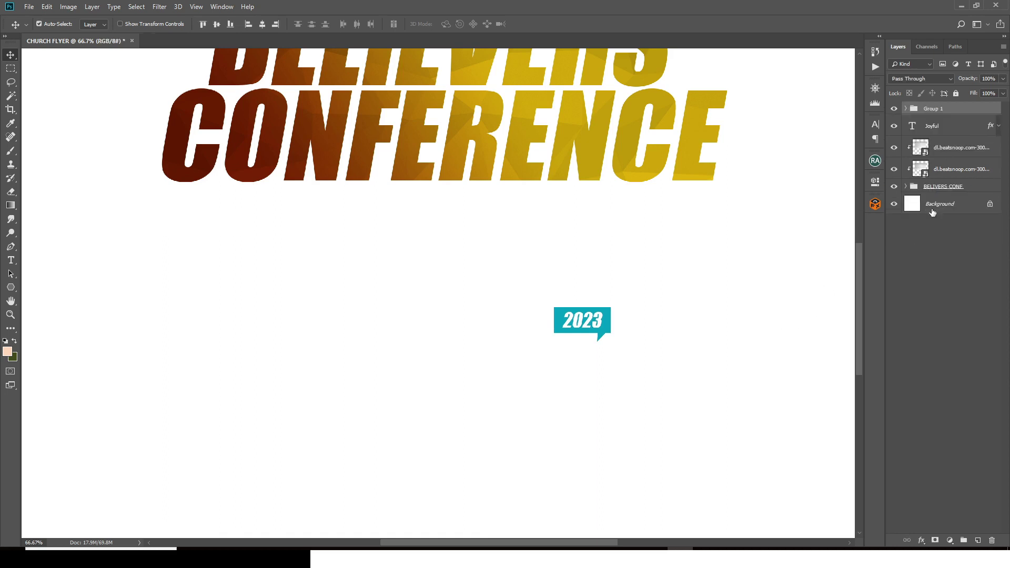
pyautogui.doubleClick(934, 108)
pyautogui.write('2023')
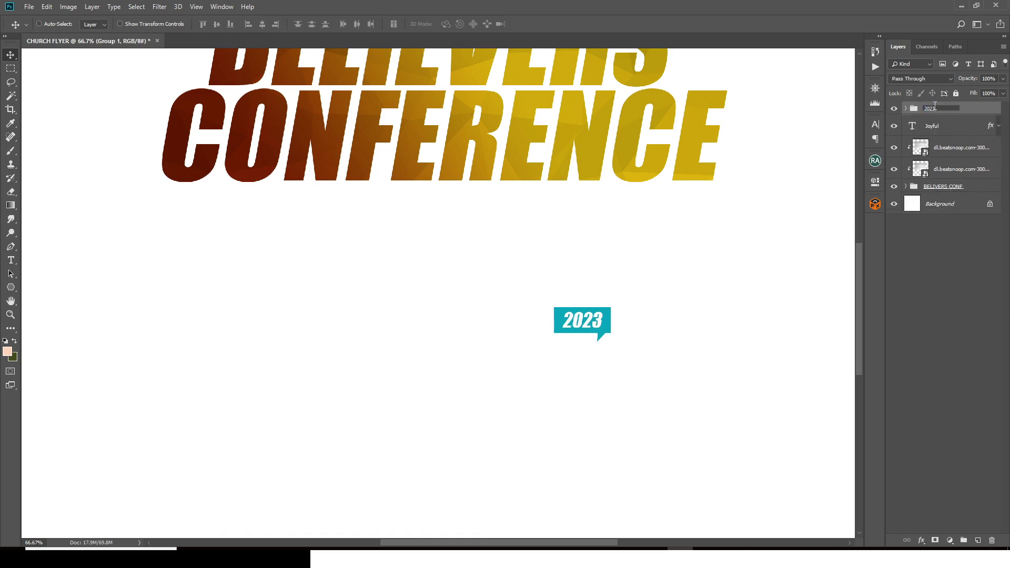
pyautogui.press('Return')
# Step: Move the 2023 badge up beside the BELIEVERS headline
pyautogui.hotkey('ctrl', '-')
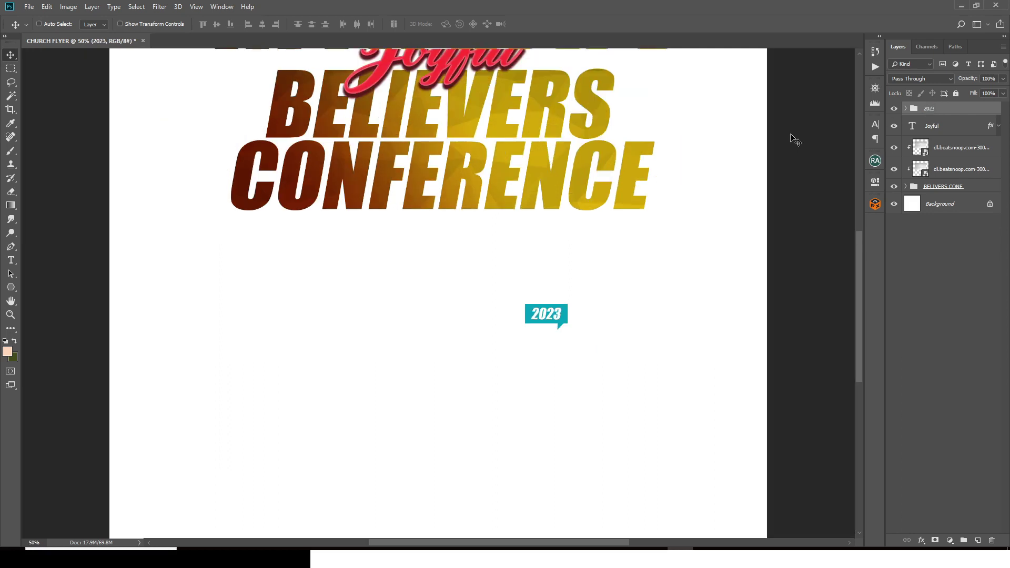
pyautogui.moveTo(569, 298); pyautogui.dragTo(667, 118)
pyautogui.hotkey('ctrl', '0')
pyautogui.keyDown('ctrl'); pyautogui.click(487, 213); pyautogui.keyUp('ctrl')
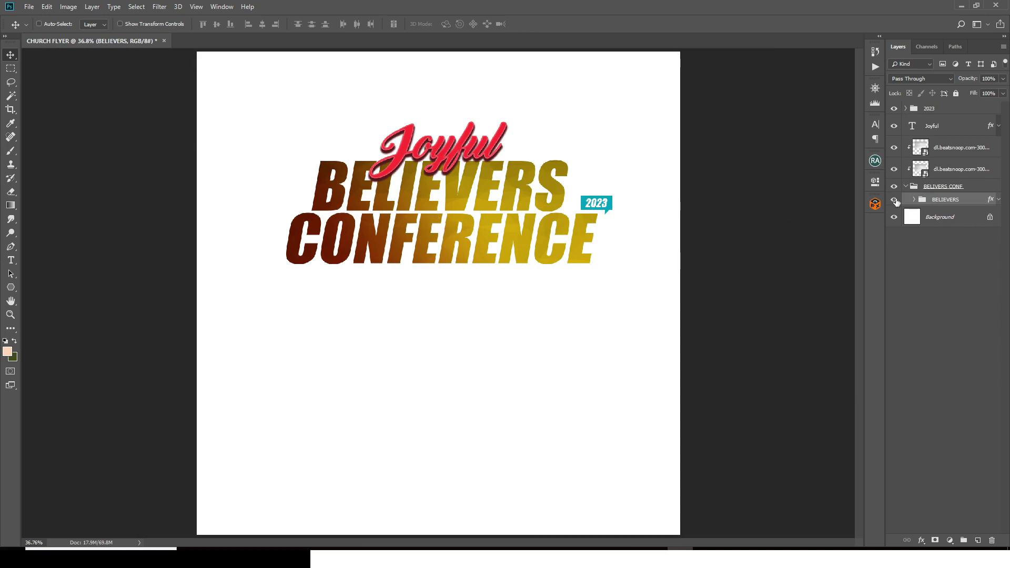
# Step: Add a Levels adjustment clipped above the headline, deepening shadows and brightening midtones
pyautogui.click(950, 540)
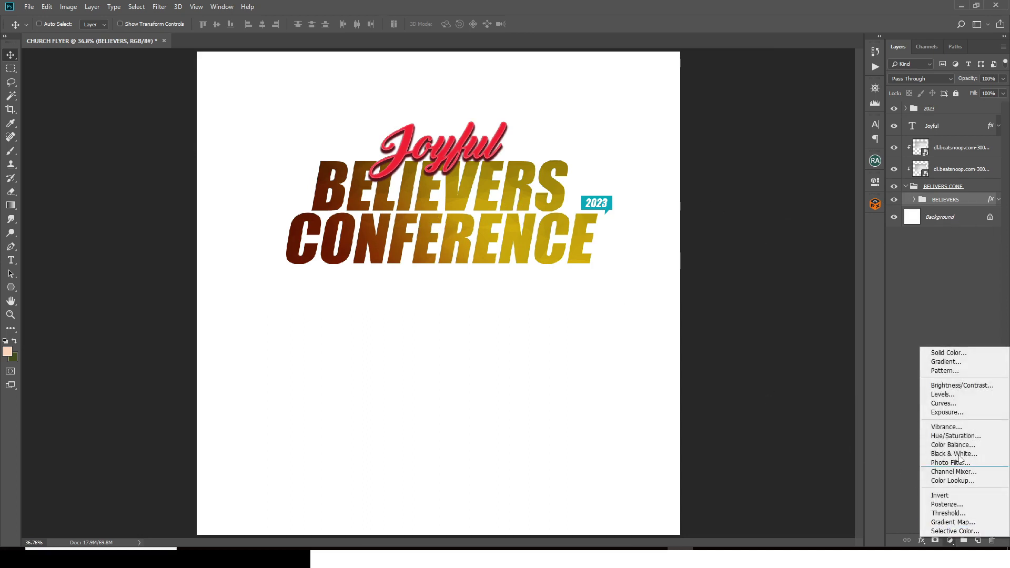
pyautogui.click(942, 394)
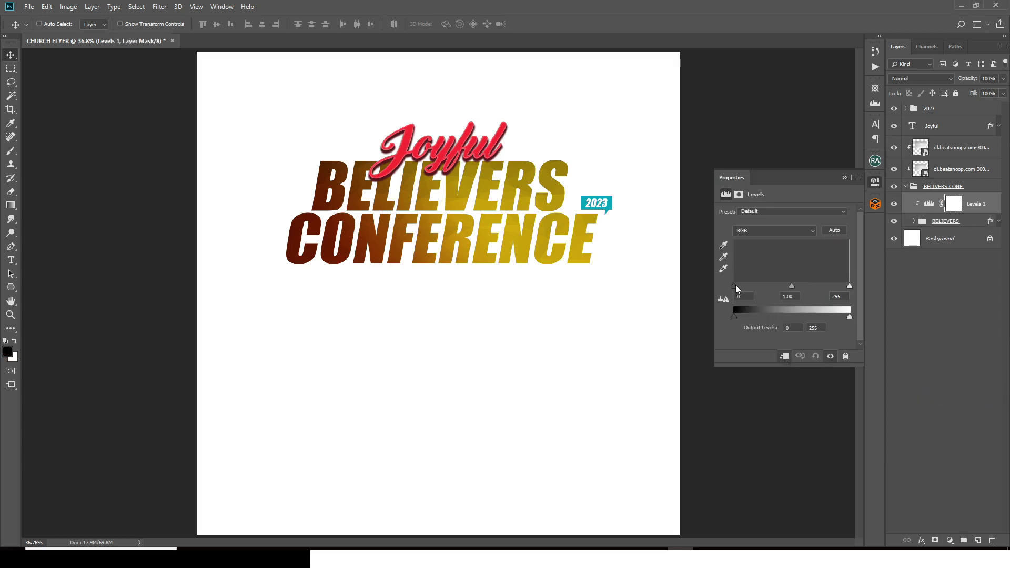
pyautogui.moveTo(734, 286); pyautogui.dragTo(742, 285)
pyautogui.moveTo(930, 205); pyautogui.dragTo(953, 153)
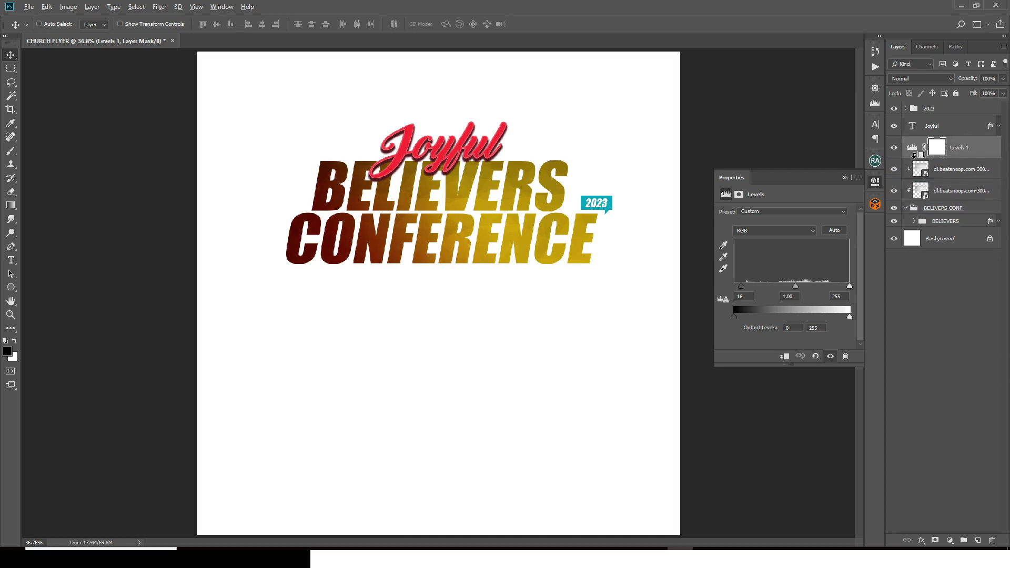
pyautogui.keyDown('alt'); pyautogui.click(913, 155); pyautogui.keyUp('alt')
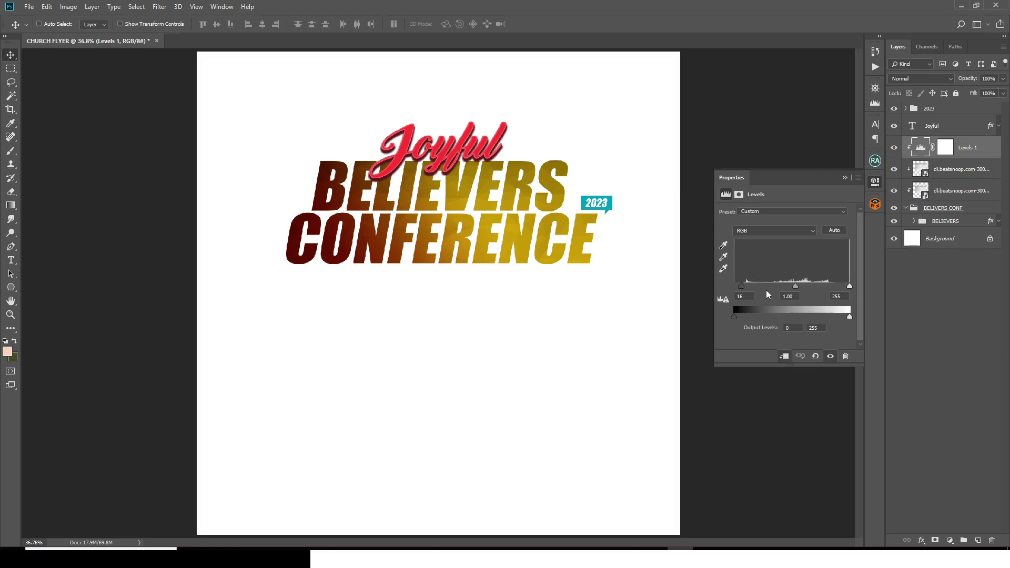
pyautogui.moveTo(743, 289)
pyautogui.mouseDown()
pyautogui.moveTo(789, 287)
pyautogui.moveTo(755, 285)
pyautogui.mouseUp()
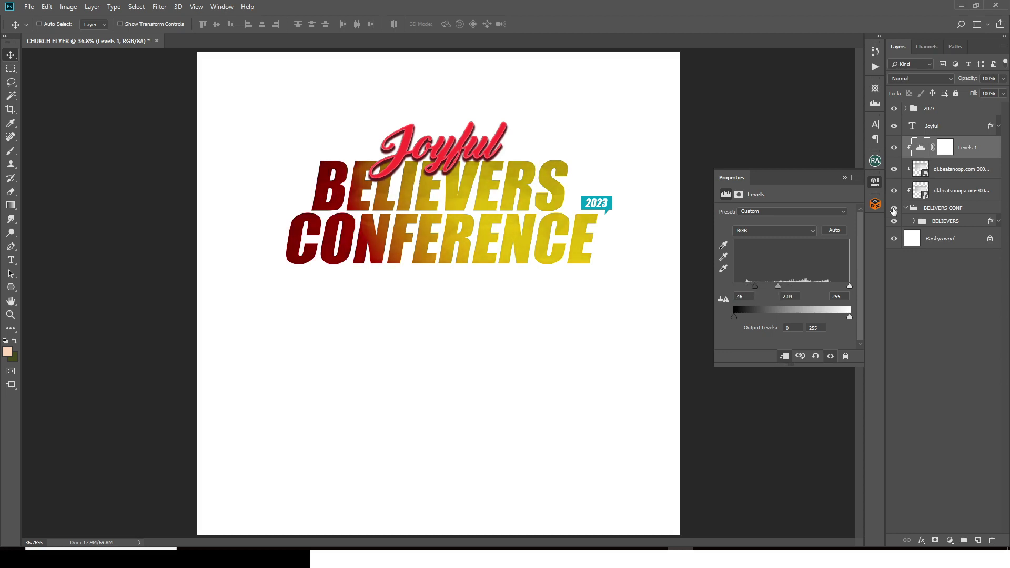
# Step: Move the Levels onto the texture layer and brighten highlights, reaching inputs 46/2.04/207
pyautogui.moveTo(920, 150); pyautogui.dragTo(917, 196)
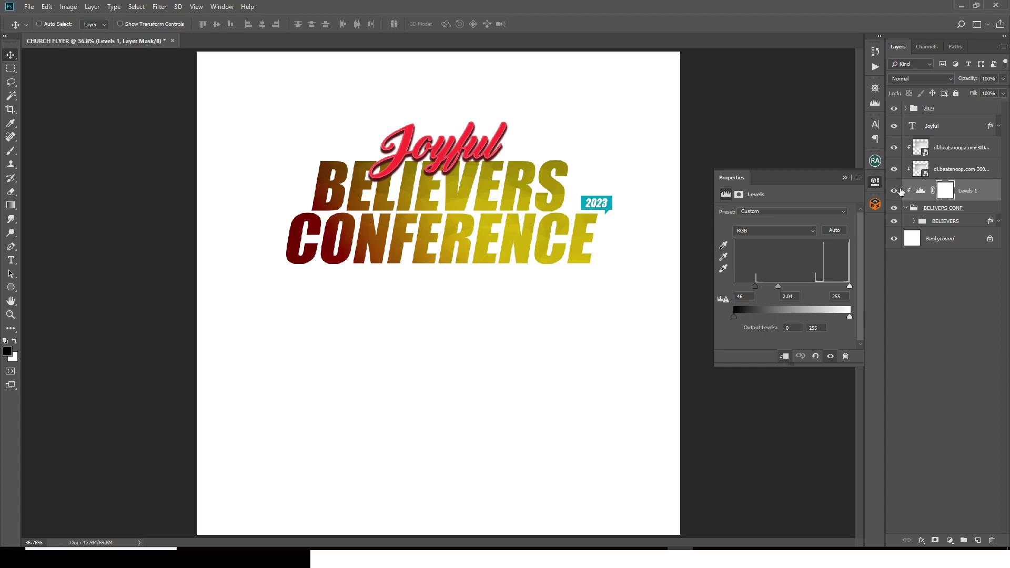
pyautogui.click(894, 191)
pyautogui.click(894, 190)
pyautogui.click(922, 192)
pyautogui.moveTo(922, 192); pyautogui.dragTo(925, 159)
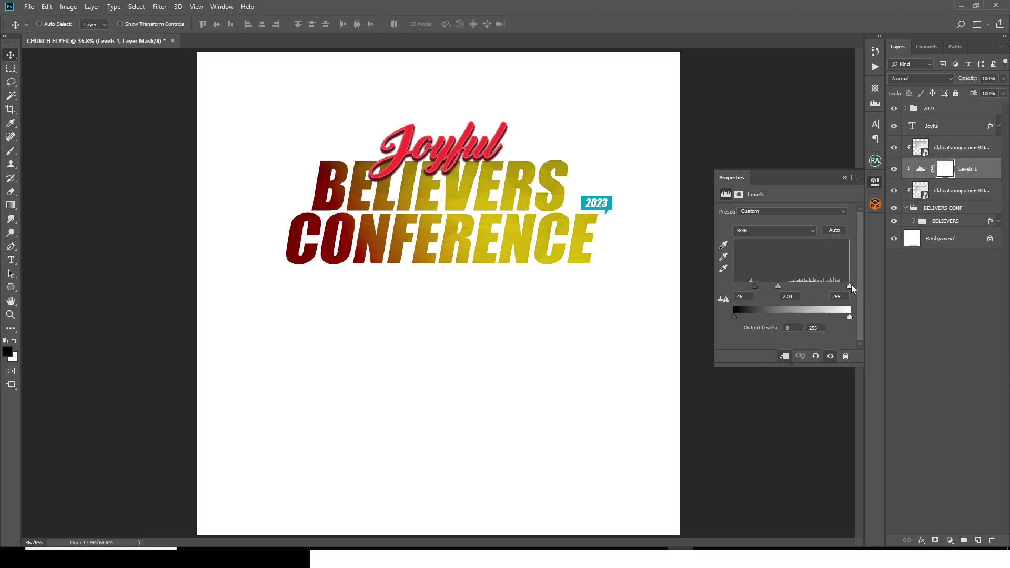
pyautogui.moveTo(850, 285); pyautogui.dragTo(828, 287)
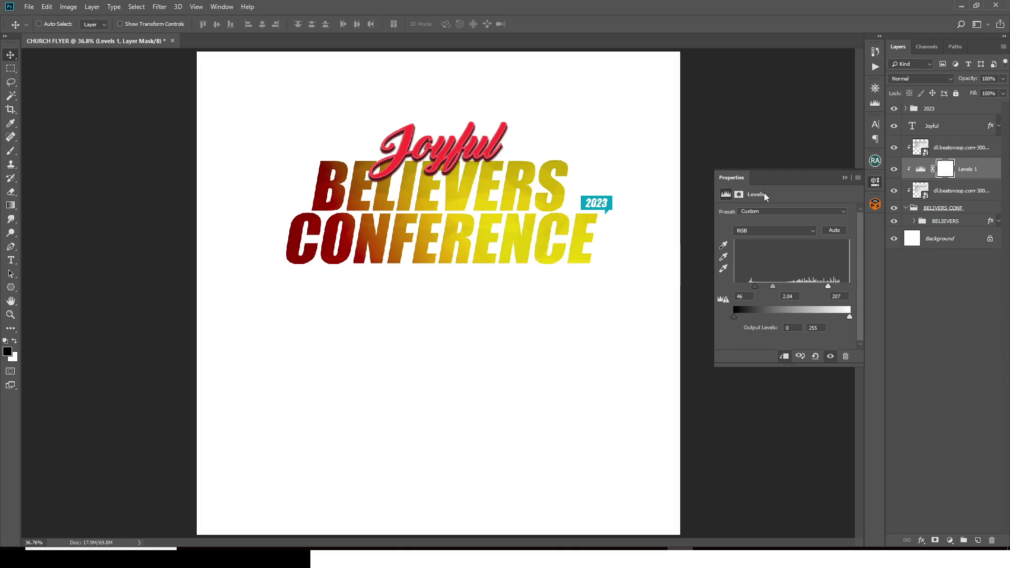
# Step: Duplicate the texture smart object and clip the copy into the lettering
pyautogui.click(921, 148)
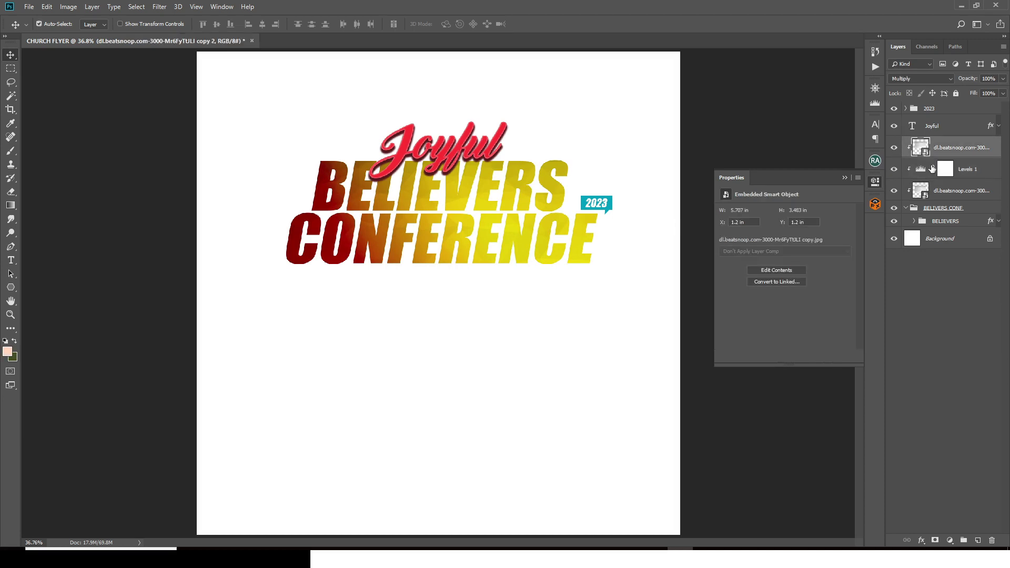
pyautogui.hotkey('ctrl', 'j')
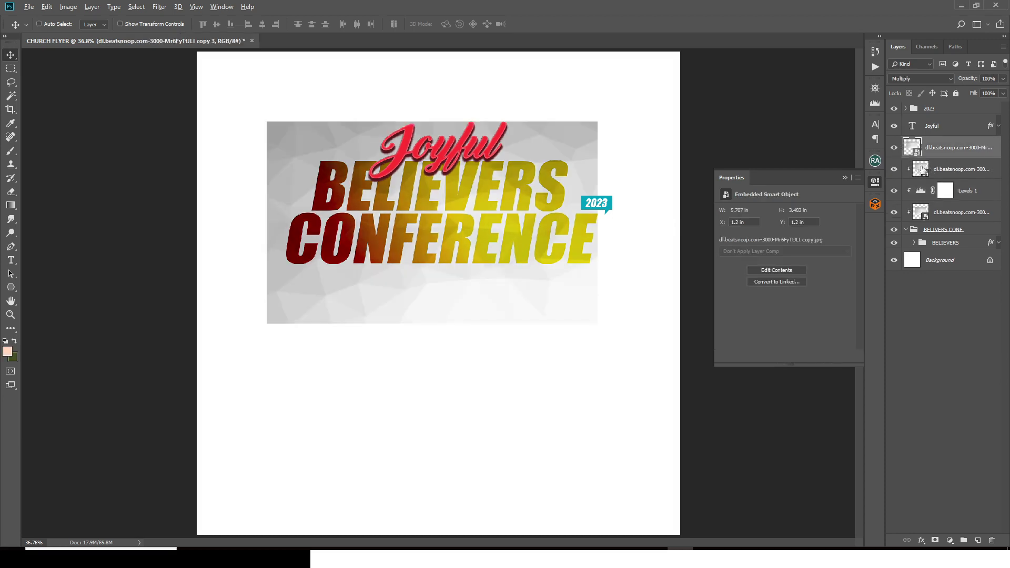
pyautogui.click(916, 165)
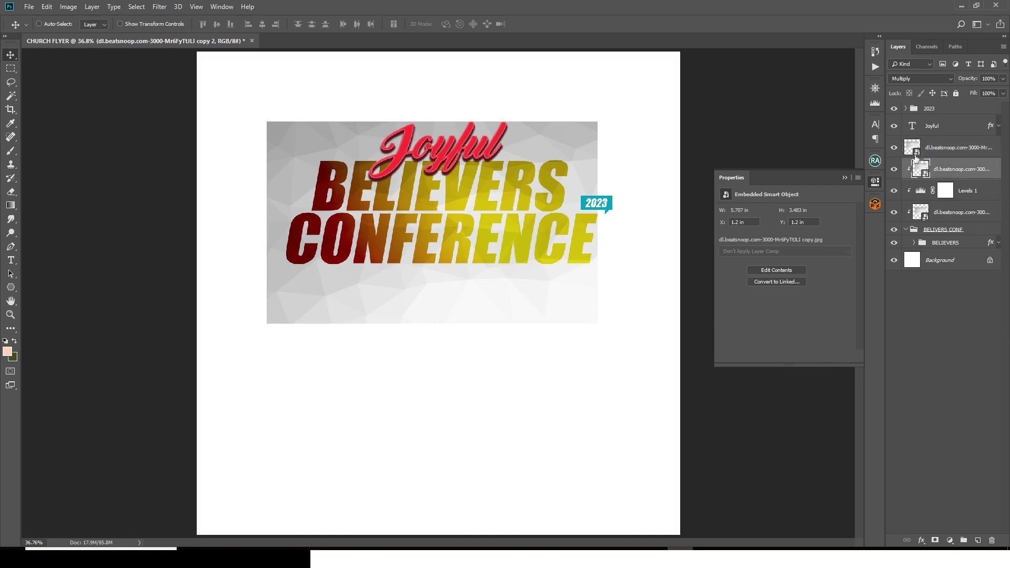
pyautogui.keyDown('alt'); pyautogui.click(916, 159); pyautogui.keyUp('alt')
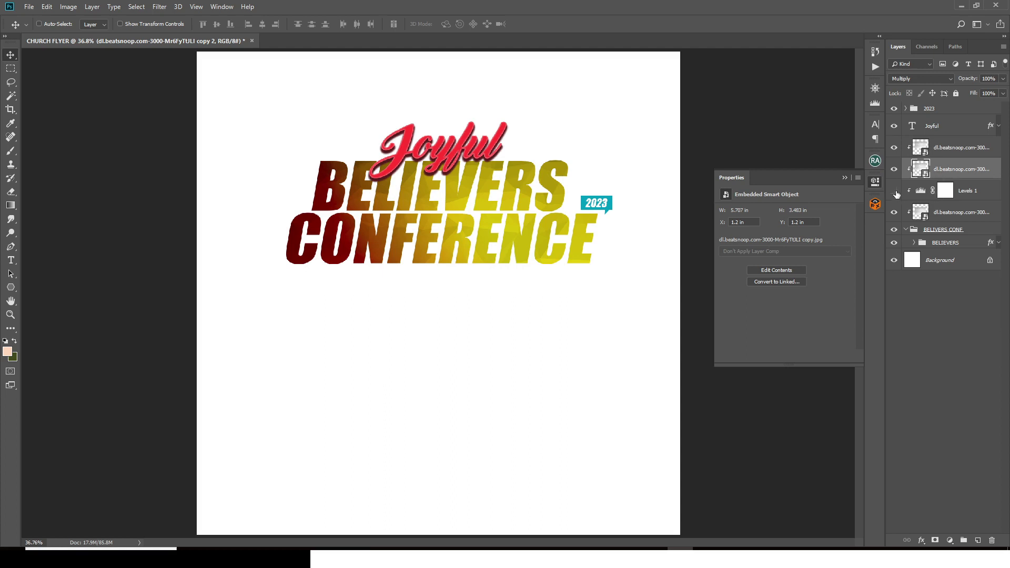
pyautogui.click(894, 191)
pyautogui.click(894, 191)
# Step: Select all title layers from the 2023 badge group down to BELIEVERS
pyautogui.hotkey('ctrl', '-')
pyautogui.click(936, 112)
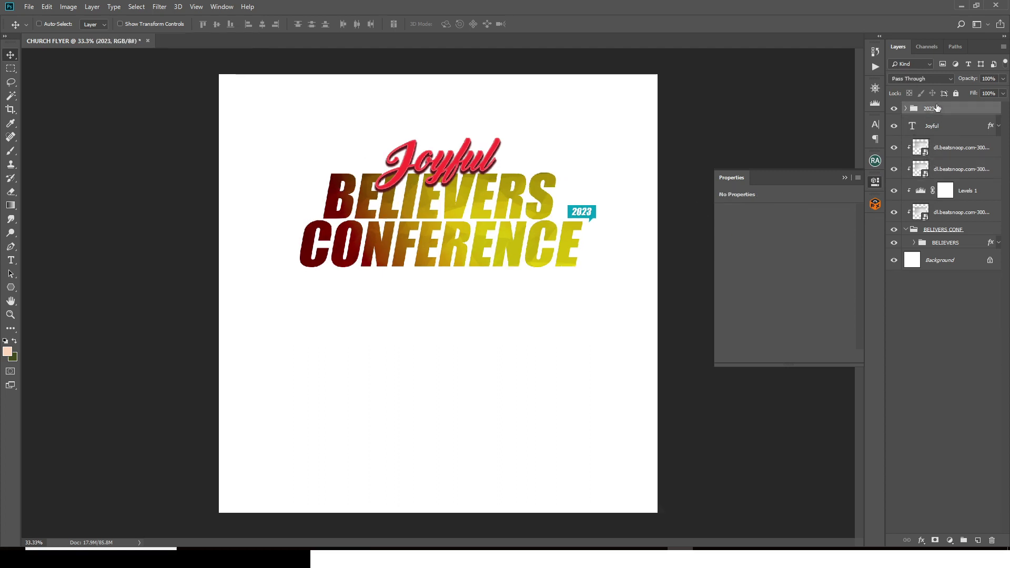
pyautogui.keyDown('shift'); pyautogui.click(945, 243); pyautogui.keyUp('shift')
# Step: Group the title layers and name the group THEME
pyautogui.hotkey('ctrl', 'g')
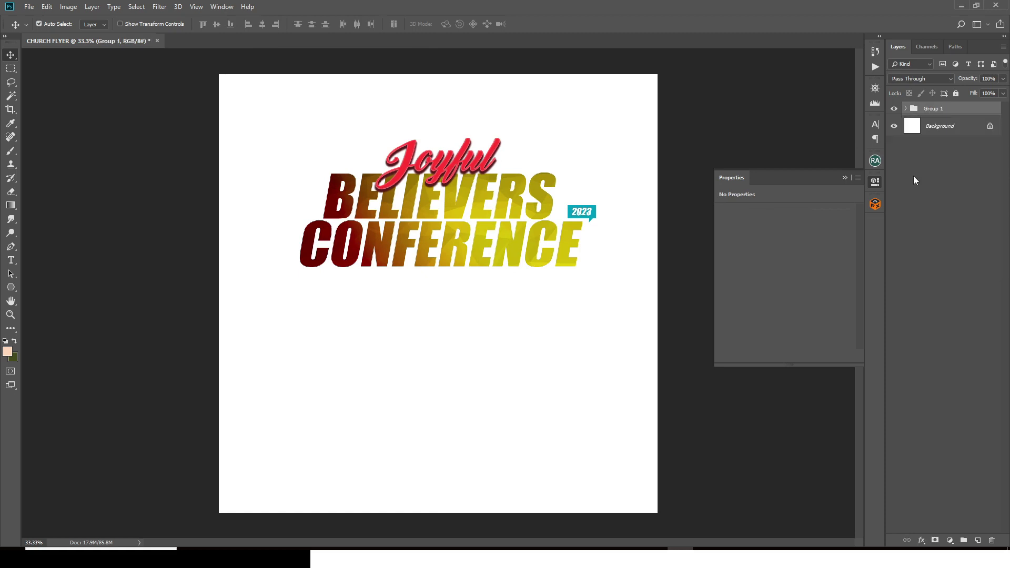
pyautogui.doubleClick(933, 111)
pyautogui.write('THEME')
pyautogui.press('Return')
# Step: Place the 1 copy and 2 copy photos, with 2 copy behind the main speaker, upper left
pyautogui.hotkey('alt', 'Tab')
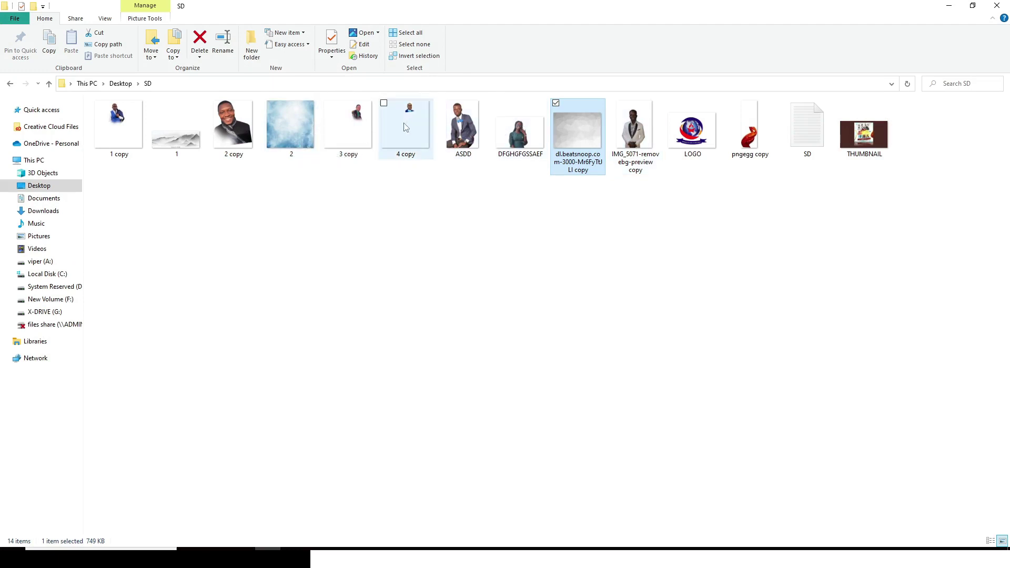
pyautogui.moveTo(124, 122); pyautogui.dragTo(452, 357)
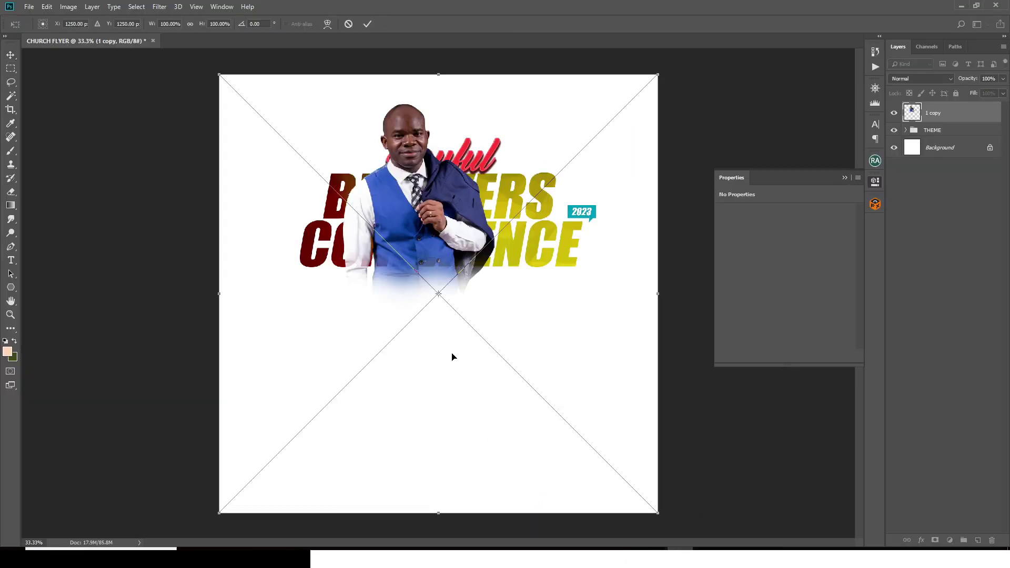
pyautogui.press('Return')
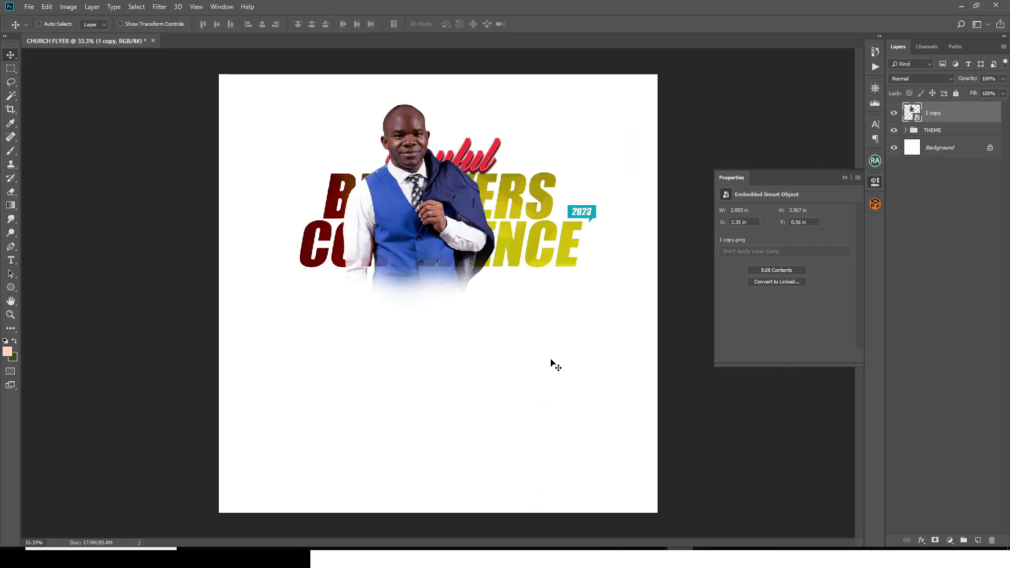
pyautogui.click(271, 542)
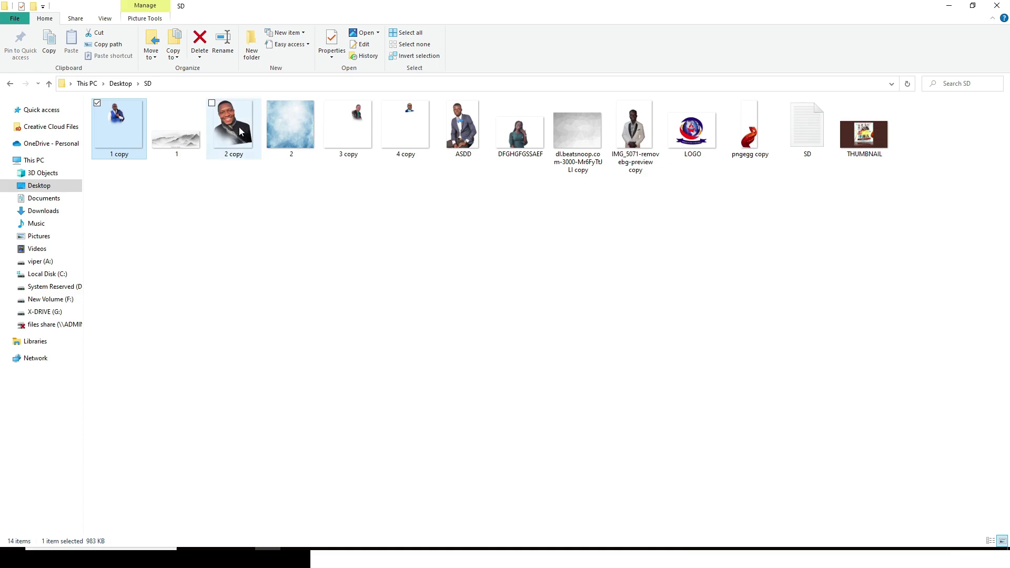
pyautogui.moveTo(239, 130); pyautogui.dragTo(443, 329)
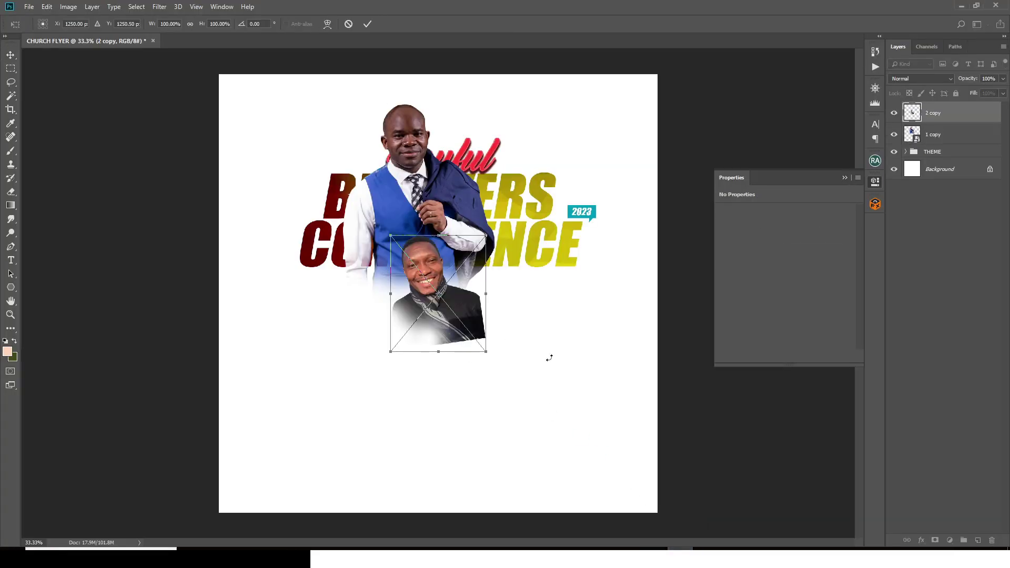
pyautogui.press('Return')
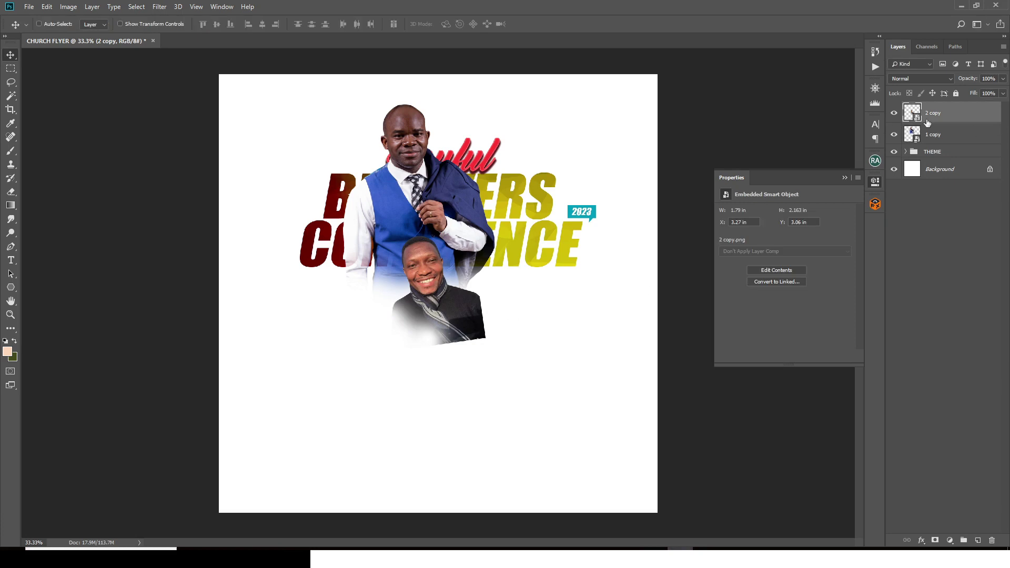
pyautogui.moveTo(931, 113); pyautogui.dragTo(928, 143)
pyautogui.moveTo(461, 312); pyautogui.dragTo(363, 202)
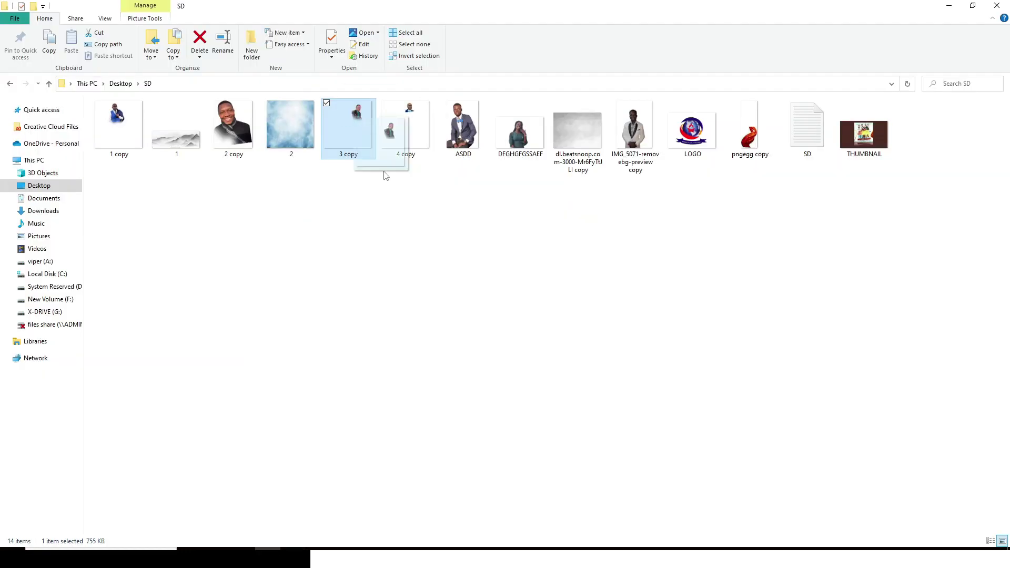
# Step: Place the 3 copy and 4 copy photos and arrange their stacking order
pyautogui.moveTo(383, 174); pyautogui.dragTo(587, 484)
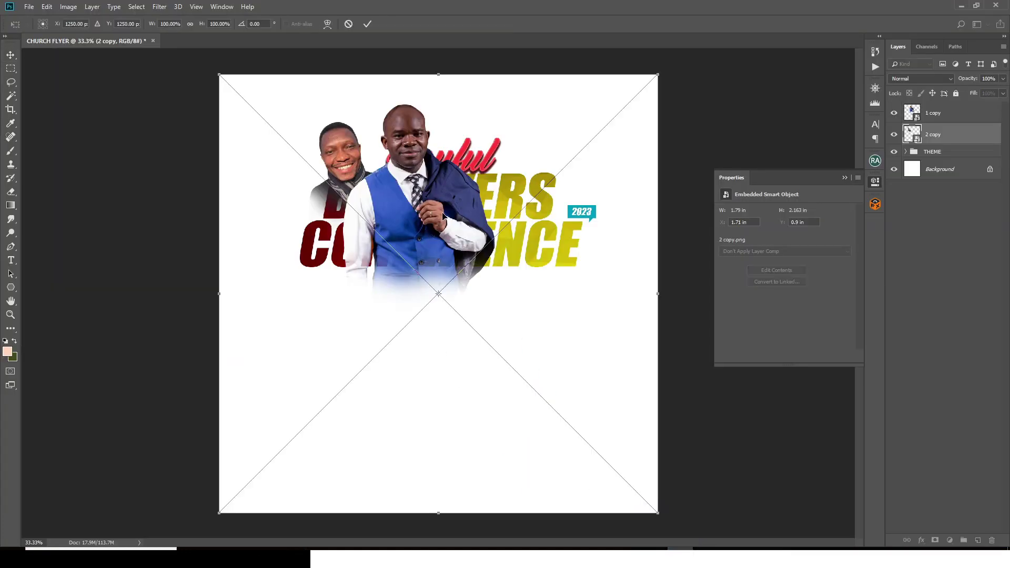
pyautogui.press('Return')
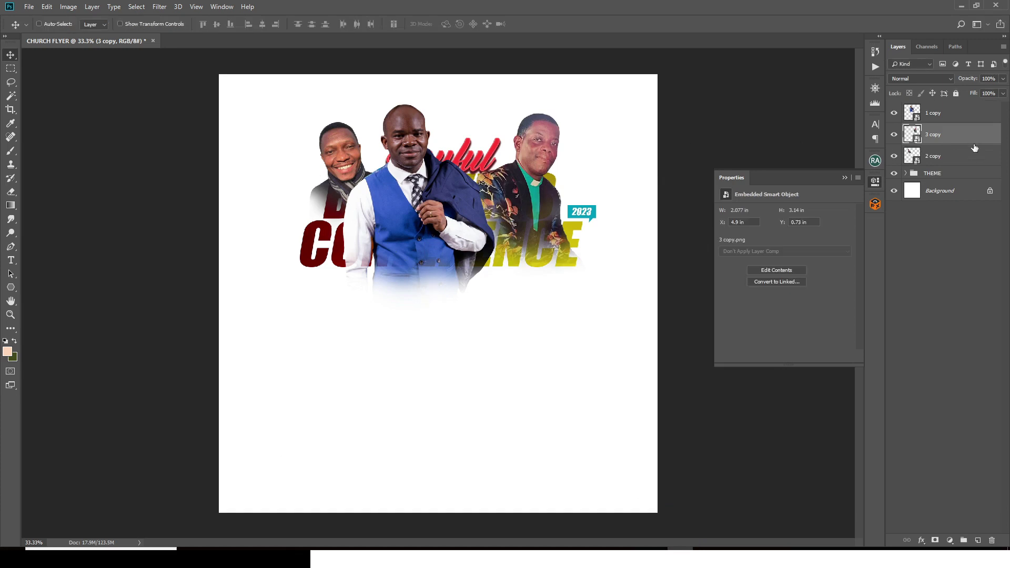
pyautogui.moveTo(516, 199); pyautogui.dragTo(498, 192)
pyautogui.hotkey('ctrl', 'z')
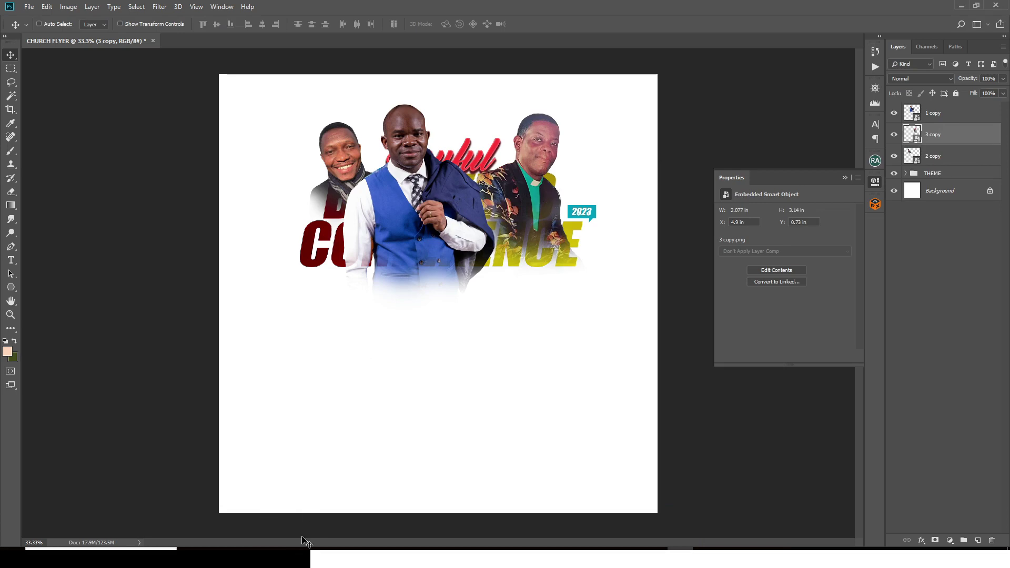
pyautogui.click(268, 557)
pyautogui.moveTo(400, 123); pyautogui.dragTo(498, 289)
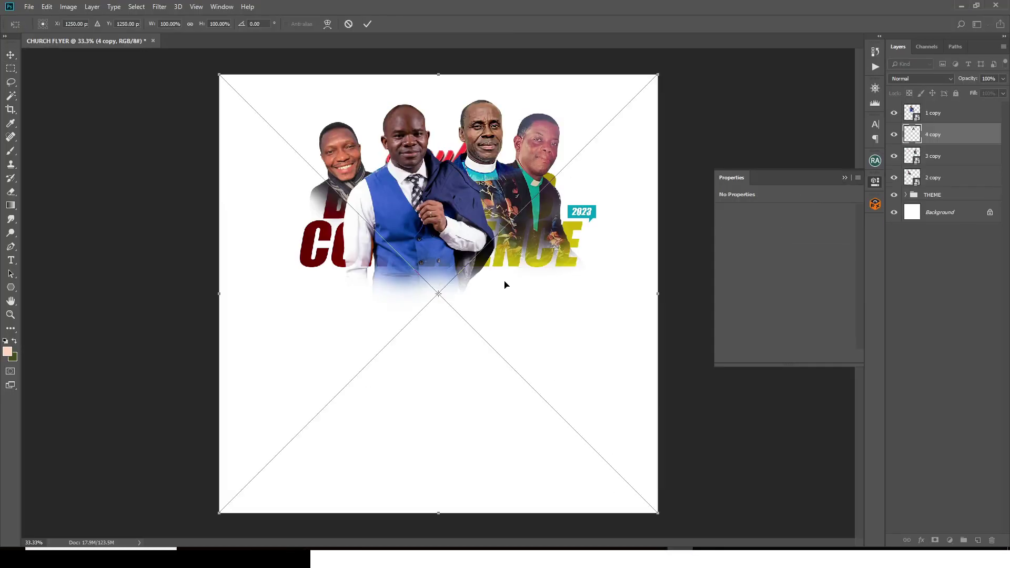
pyautogui.press('Return')
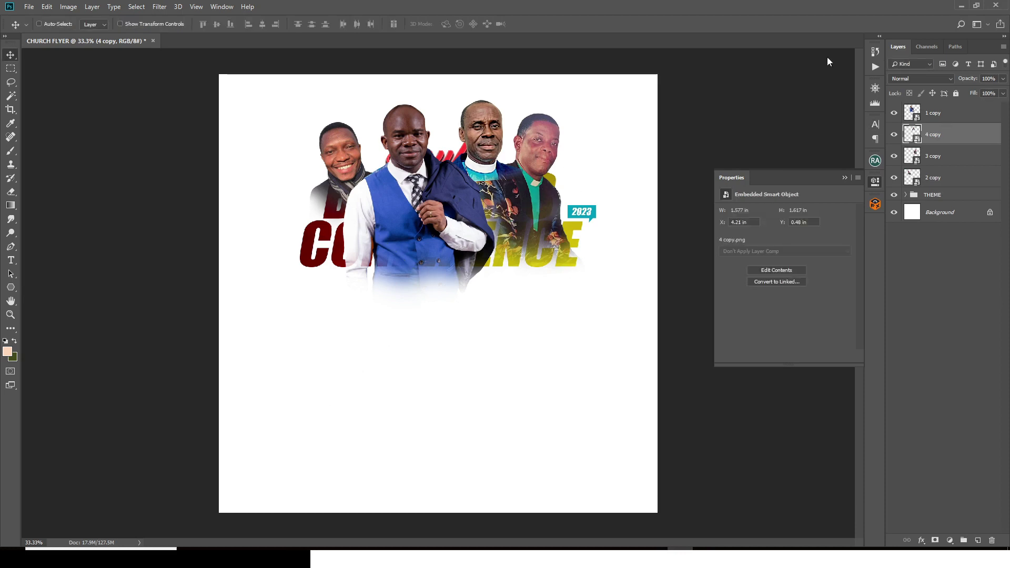
pyautogui.moveTo(928, 178); pyautogui.dragTo(929, 186)
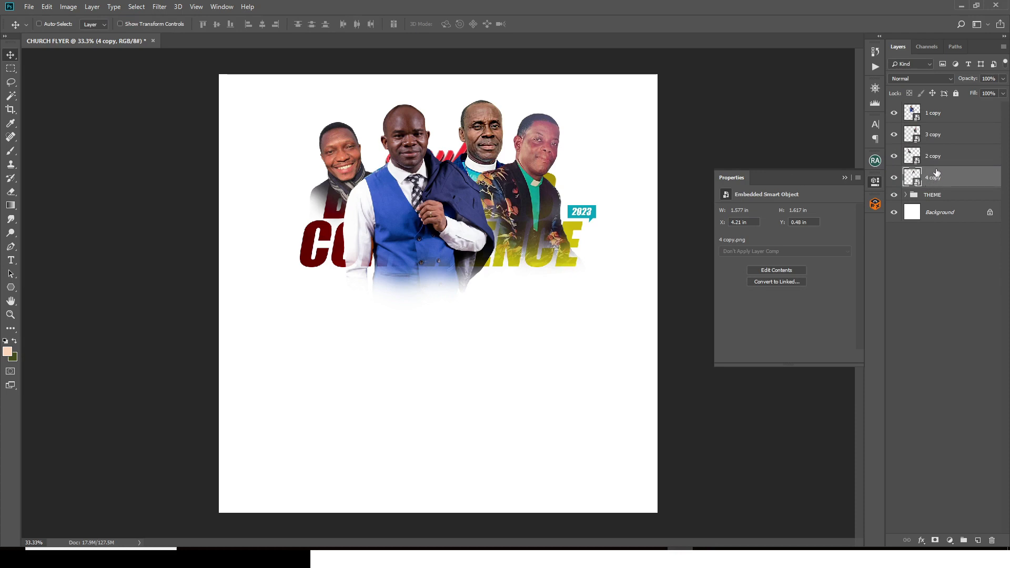
# Step: Group the four speaker photo layers into a group named IMAGES
pyautogui.keyDown('shift'); pyautogui.click(941, 112); pyautogui.keyUp('shift')
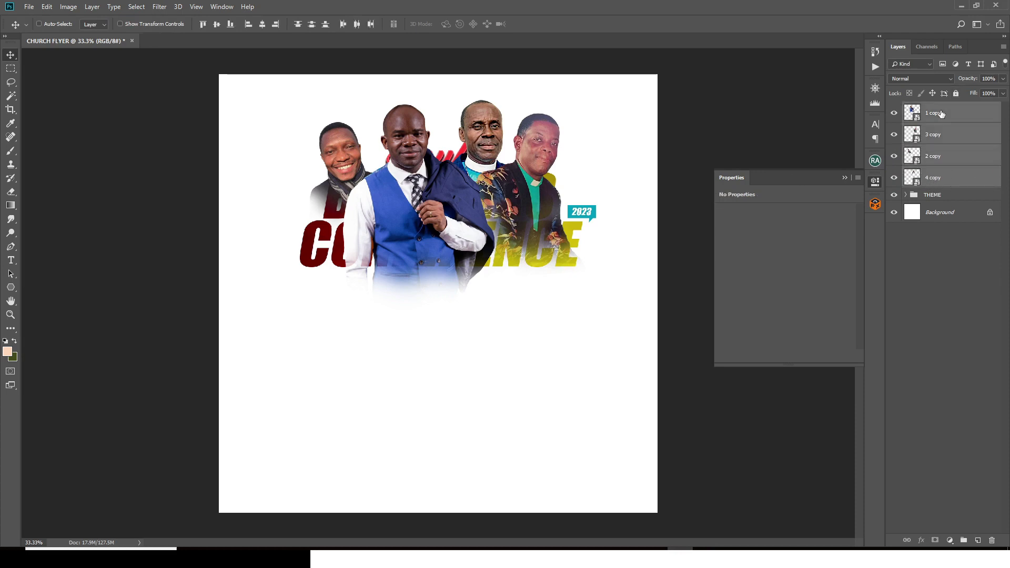
pyautogui.hotkey('ctrl', 'g')
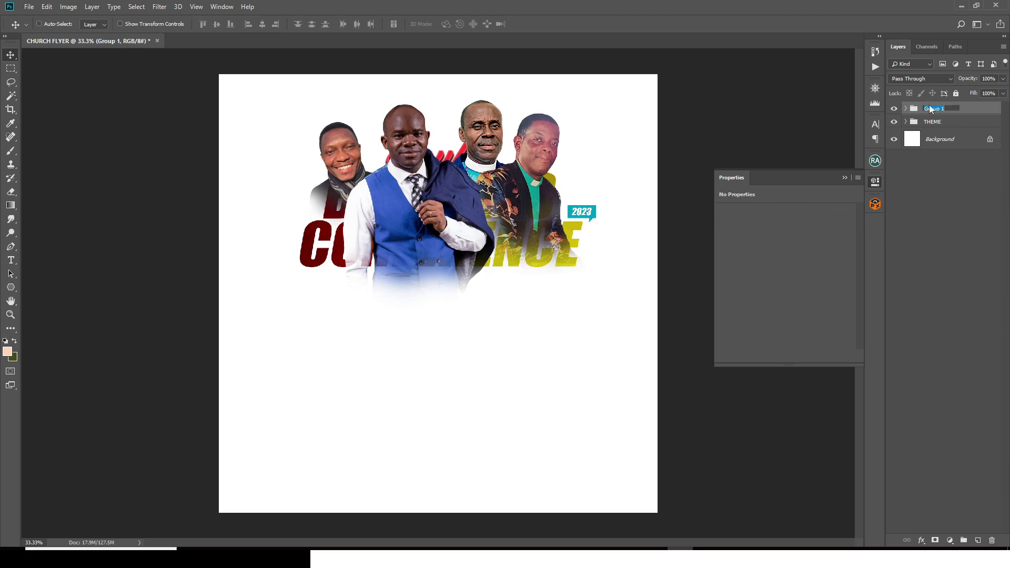
pyautogui.press('BackSpace')
pyautogui.write('IMAGES')
pyautogui.press('Return')
pyautogui.click(949, 540)
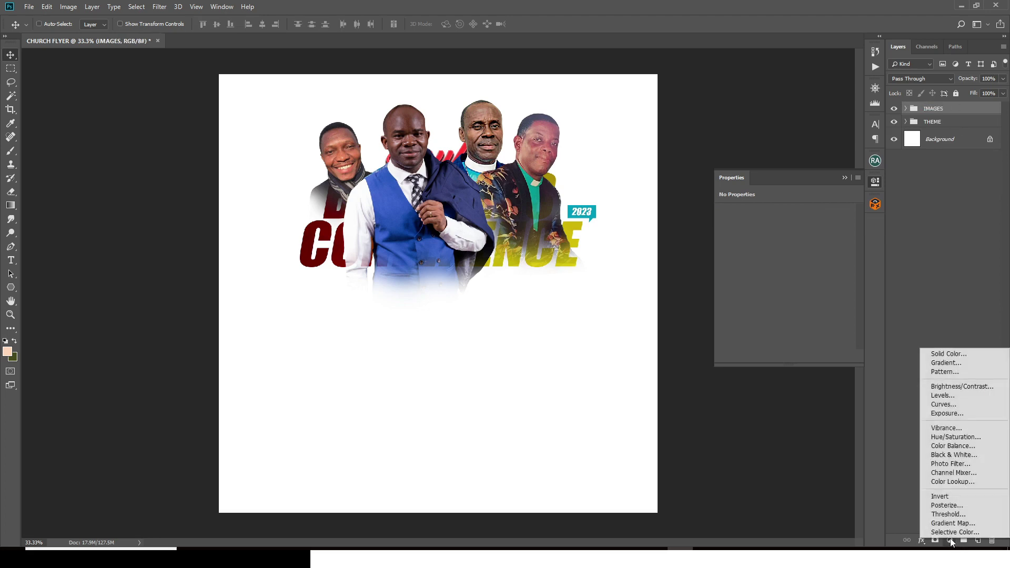
pyautogui.click(938, 109)
# Step: Move THEME above IMAGES and shift the headline down below the speakers' faces
pyautogui.moveTo(942, 119); pyautogui.dragTo(941, 105)
pyautogui.click(482, 178)
pyautogui.moveTo(482, 177); pyautogui.dragTo(483, 236)
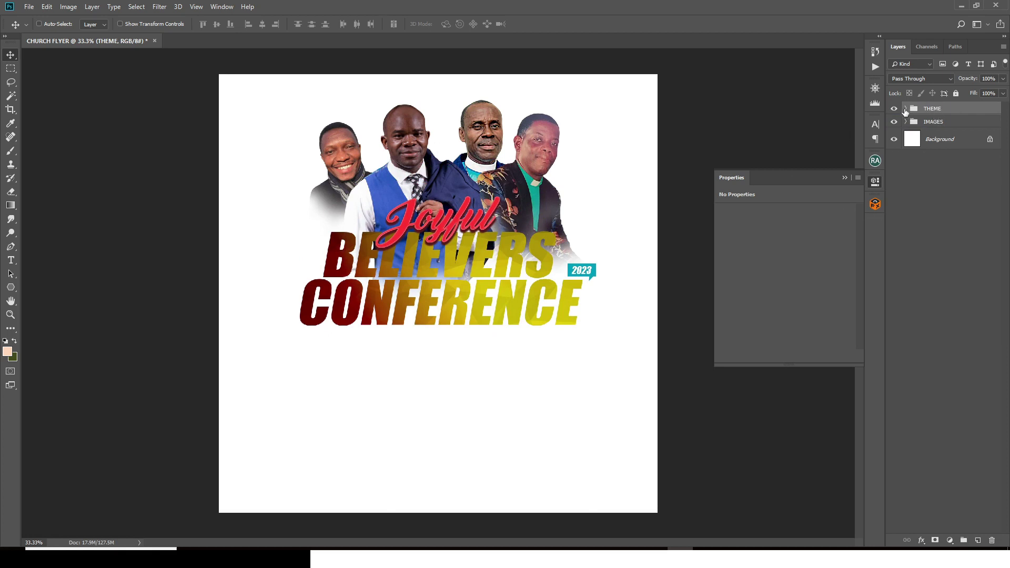
pyautogui.click(931, 123)
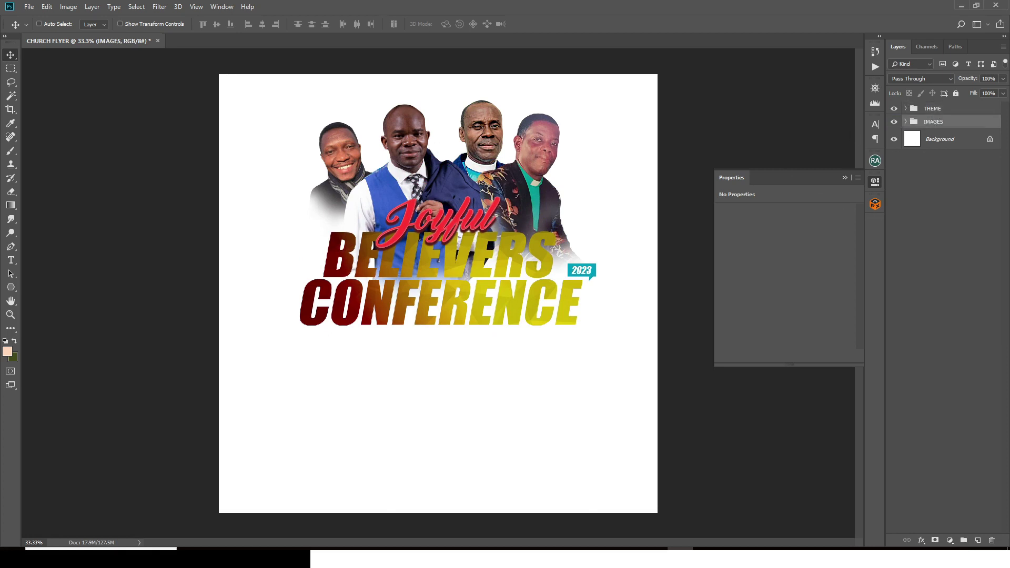
# Step: Add a clipped Hue/Saturation adjustment with Saturation -100 to the IMAGES group
pyautogui.click(949, 540)
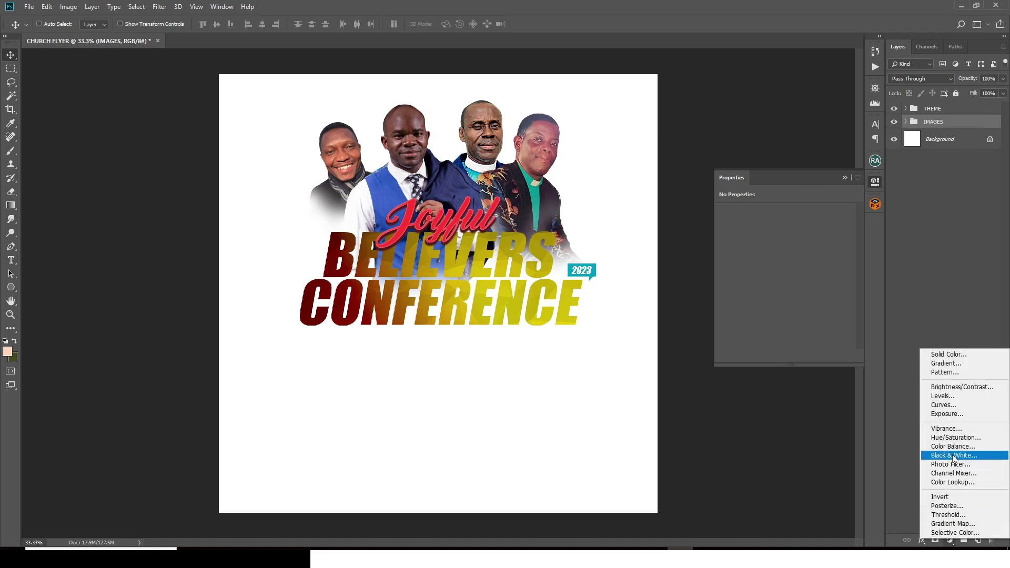
pyautogui.click(958, 440)
pyautogui.click(784, 356)
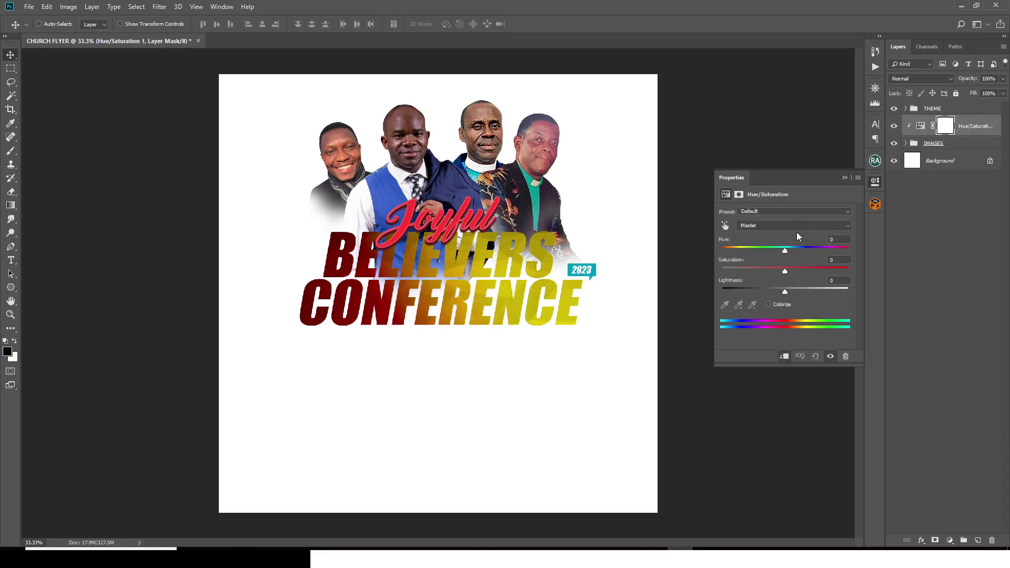
pyautogui.moveTo(784, 272); pyautogui.dragTo(700, 271)
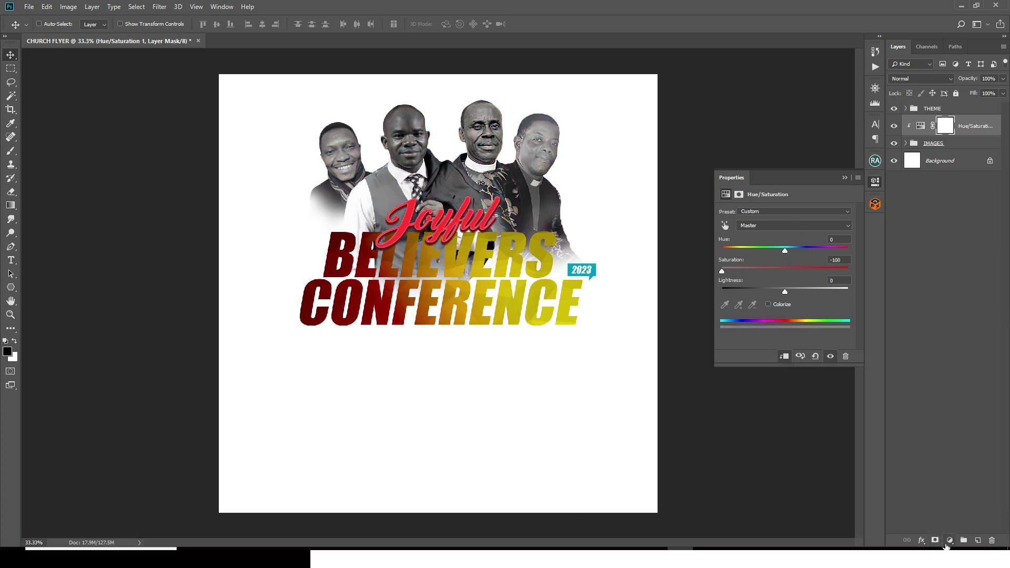
# Step: Add a Curves adjustment with an S-curve to deepen photo contrast
pyautogui.click(949, 540)
pyautogui.click(947, 408)
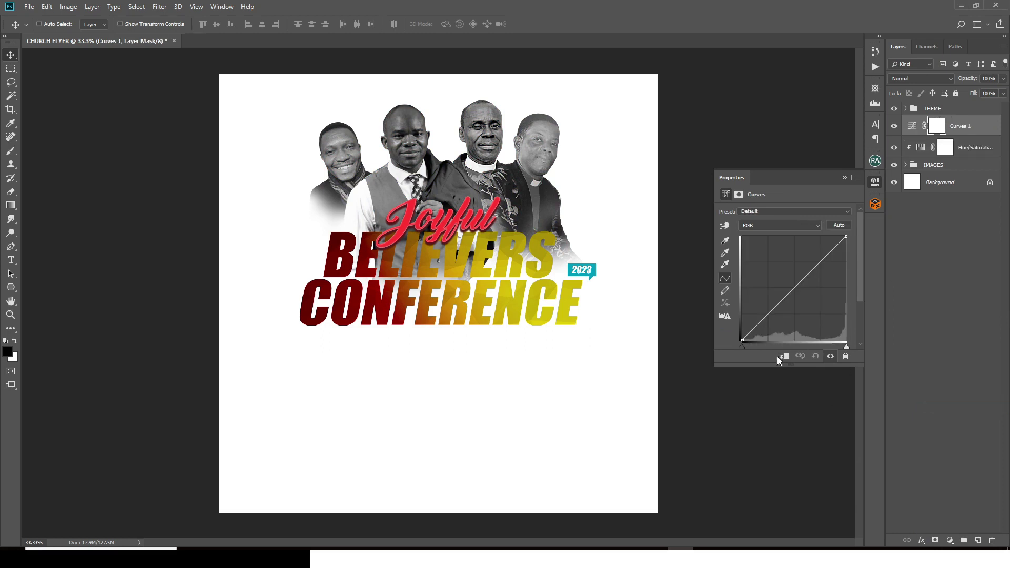
pyautogui.click(793, 287)
pyautogui.moveTo(769, 309); pyautogui.dragTo(771, 316)
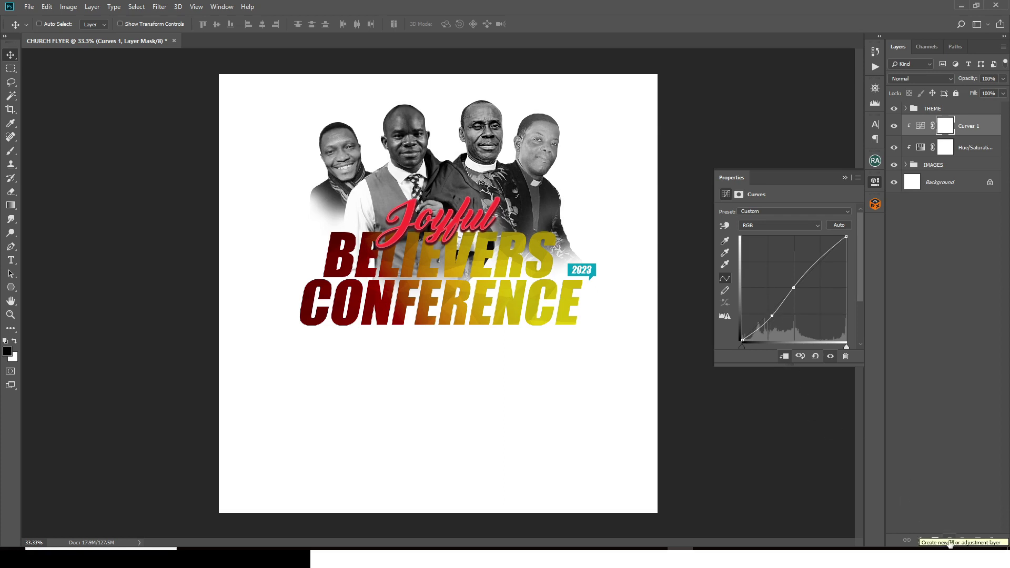
# Step: Add a clipped Levels adjustment with midtone input 1.24
pyautogui.click(948, 541)
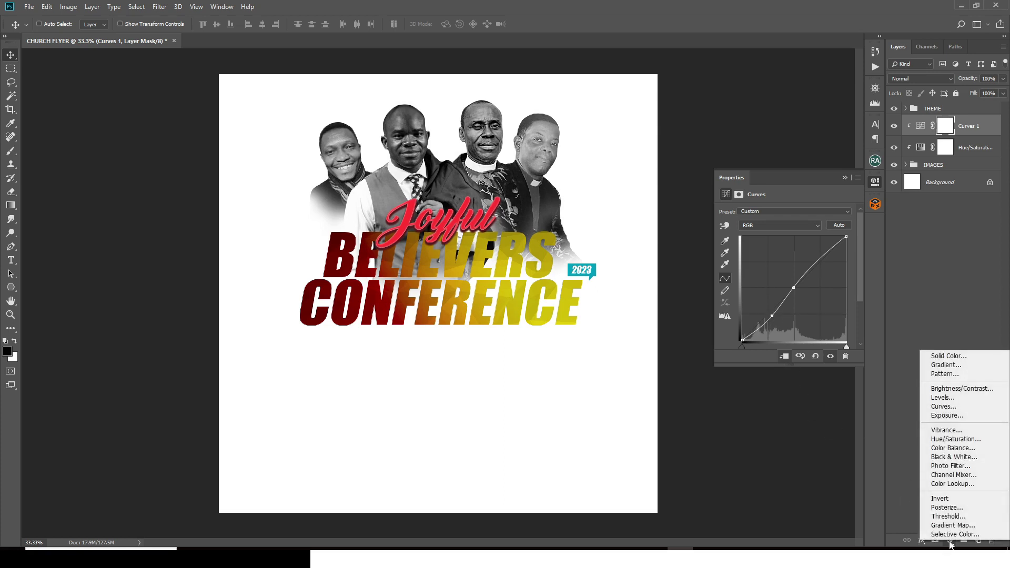
pyautogui.click(941, 398)
pyautogui.click(786, 357)
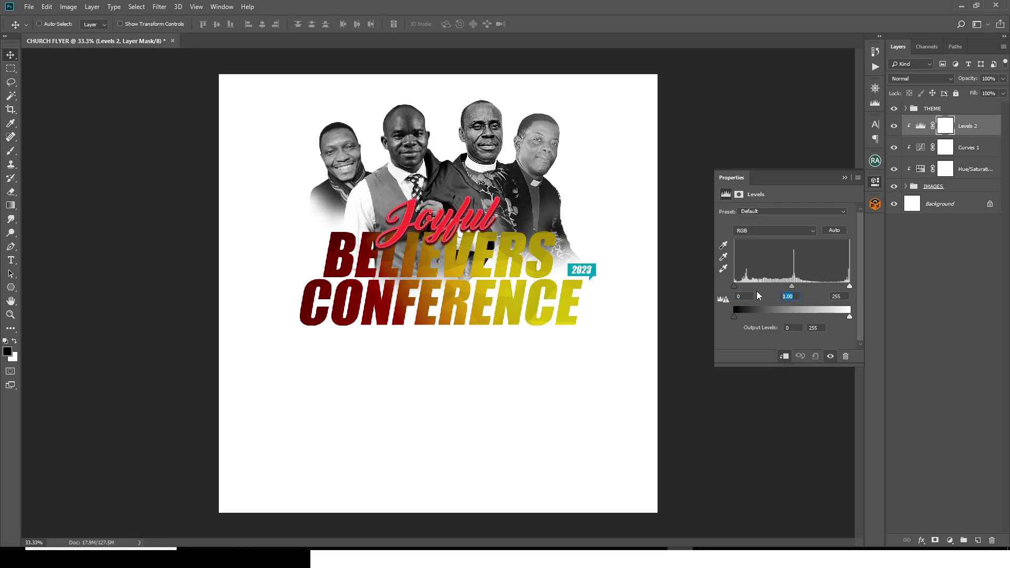
pyautogui.write('1.24')
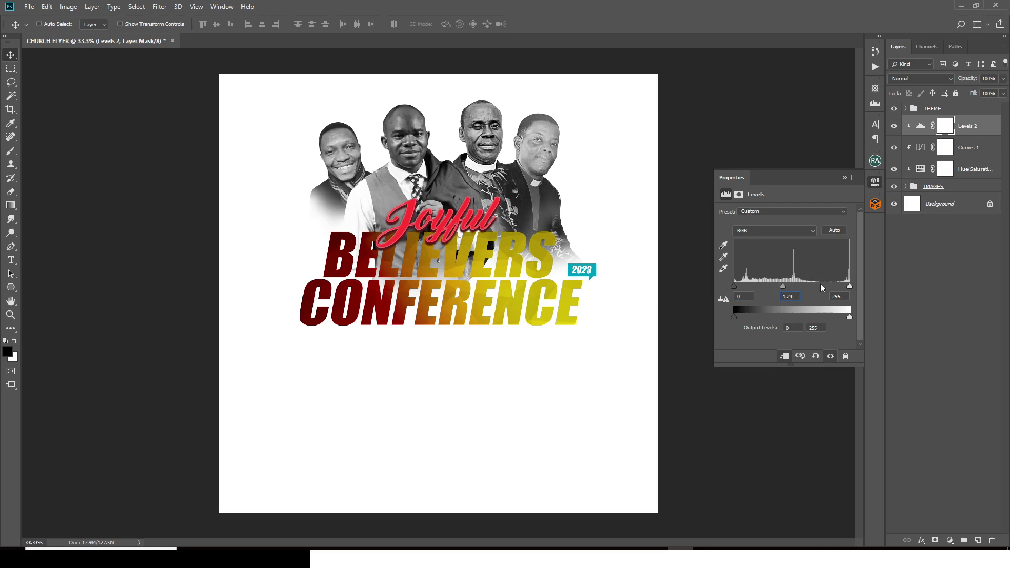
pyautogui.click(919, 129)
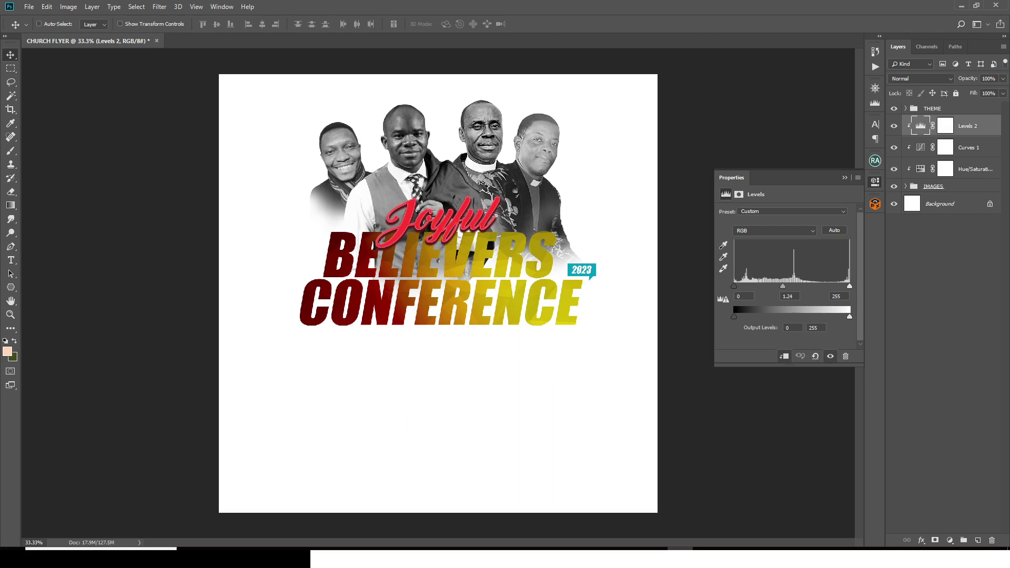
pyautogui.click(949, 540)
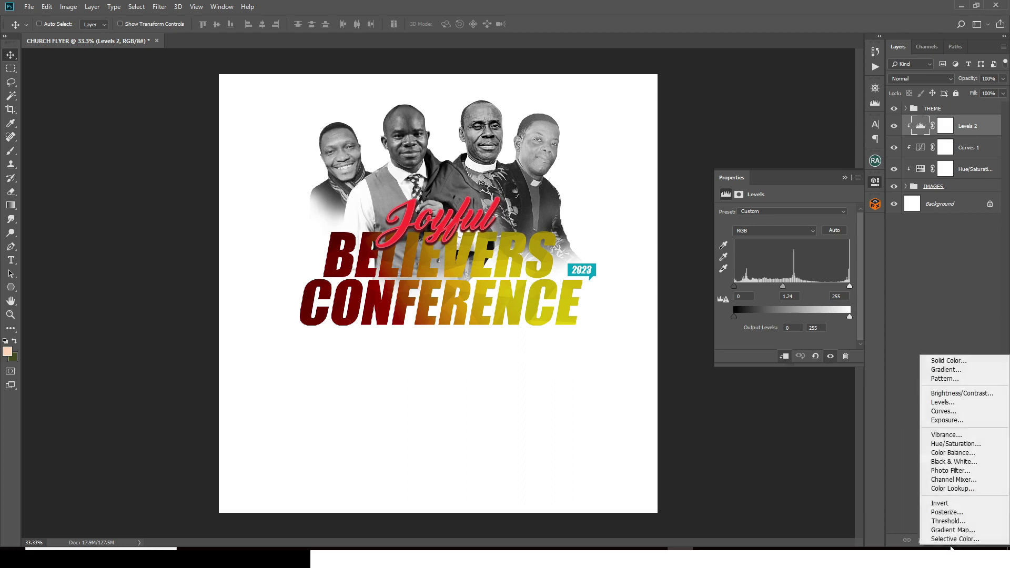
# Step: Add a clipped Brightness/Contrast adjustment brightening the photos, then invert its mask
pyautogui.click(956, 394)
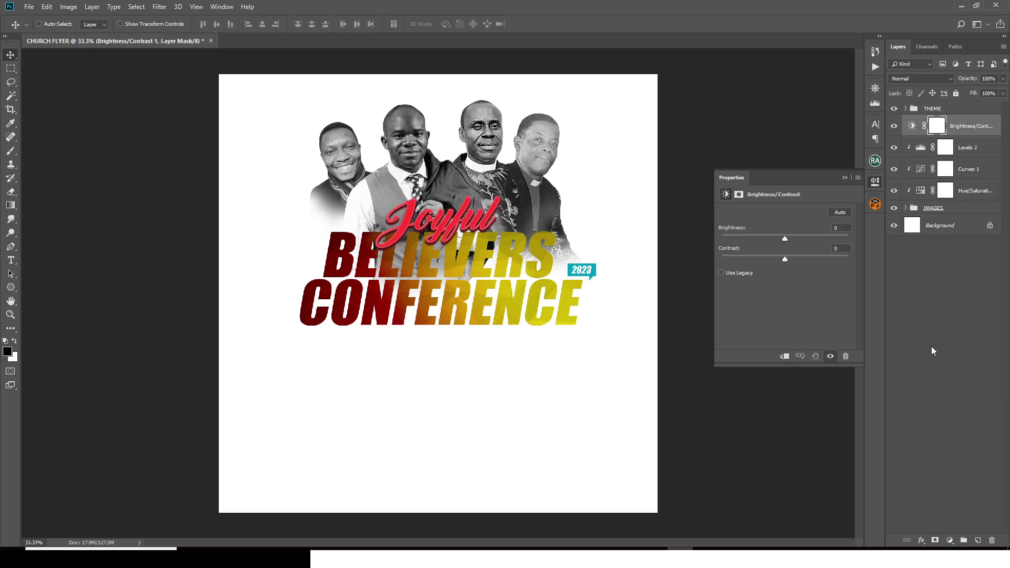
pyautogui.click(788, 358)
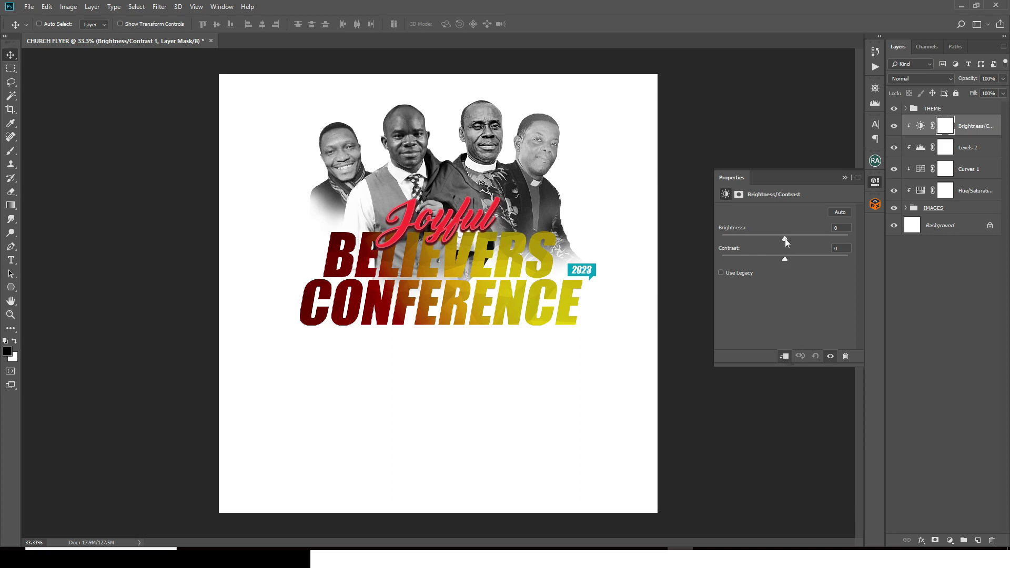
pyautogui.moveTo(787, 238); pyautogui.dragTo(803, 239)
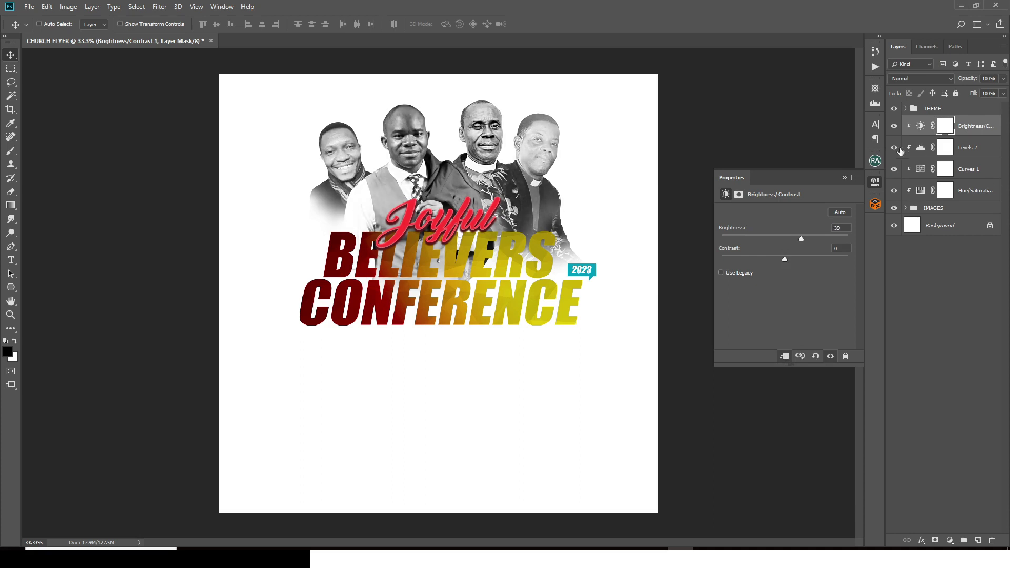
pyautogui.click(945, 130)
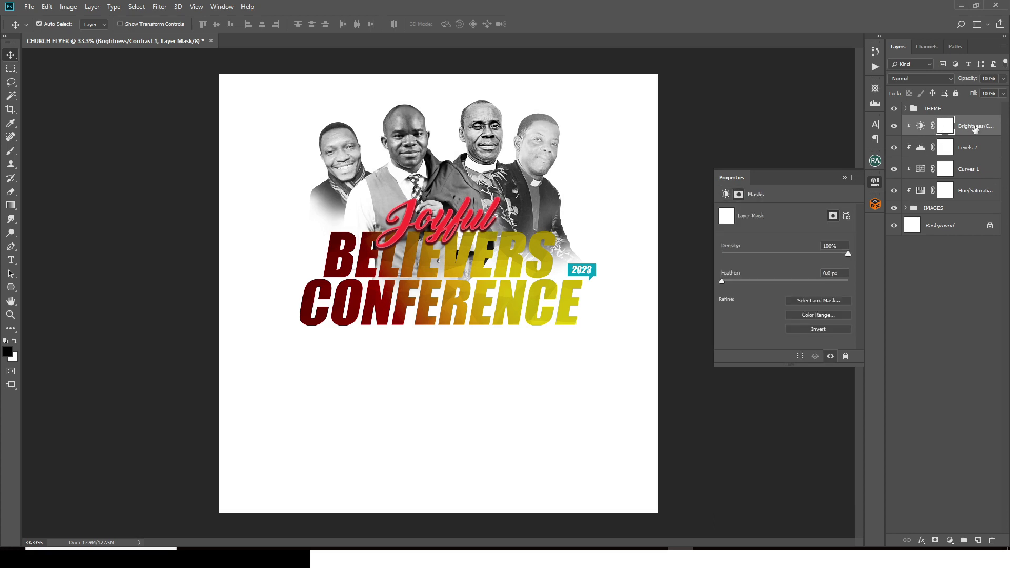
pyautogui.hotkey('ctrl', 'i')
# Step: Paint white on the mask over the second man's head with a 250 px, 78% brush
pyautogui.press('b')
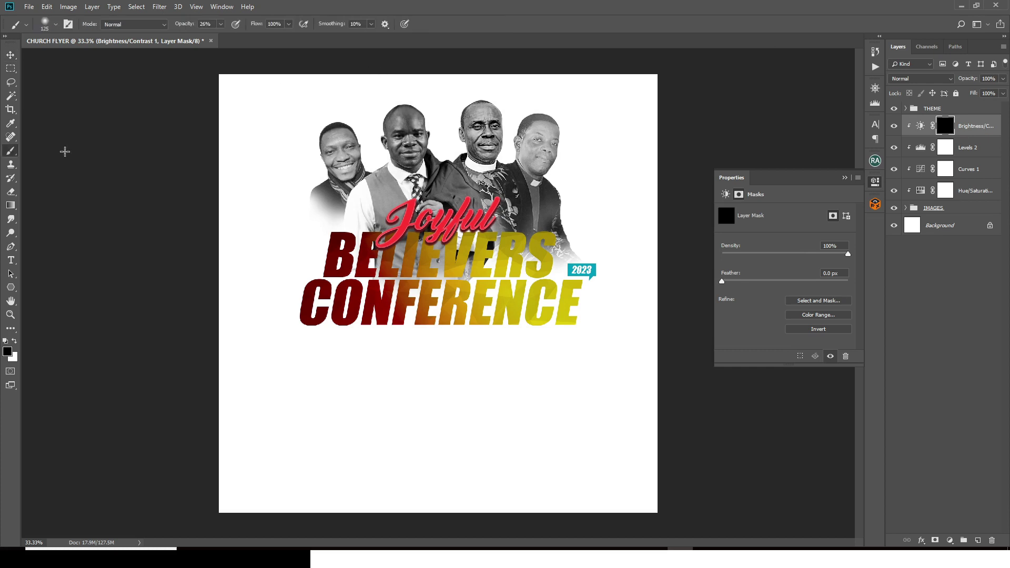
pyautogui.click(55, 24)
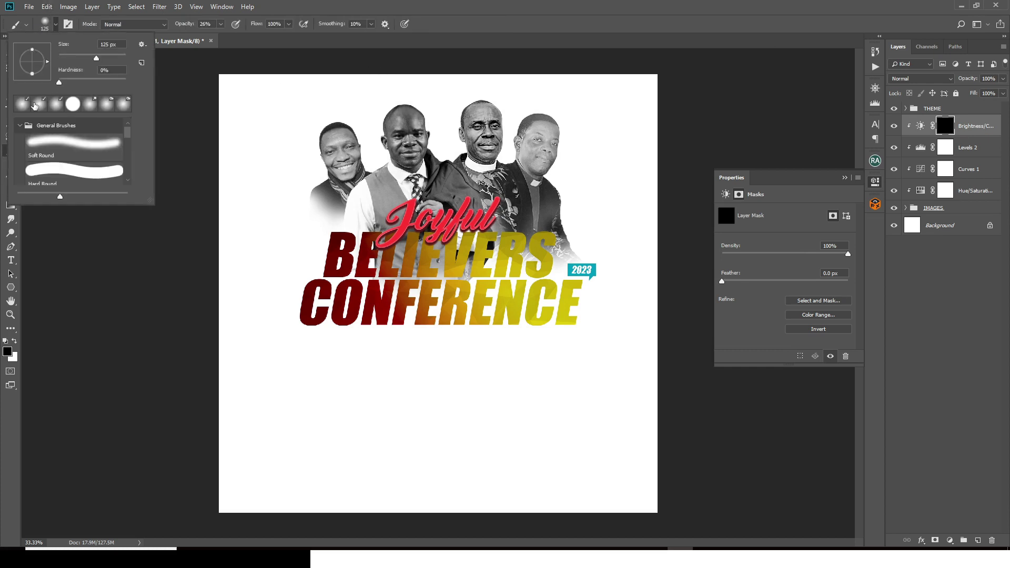
pyautogui.click(267, 5)
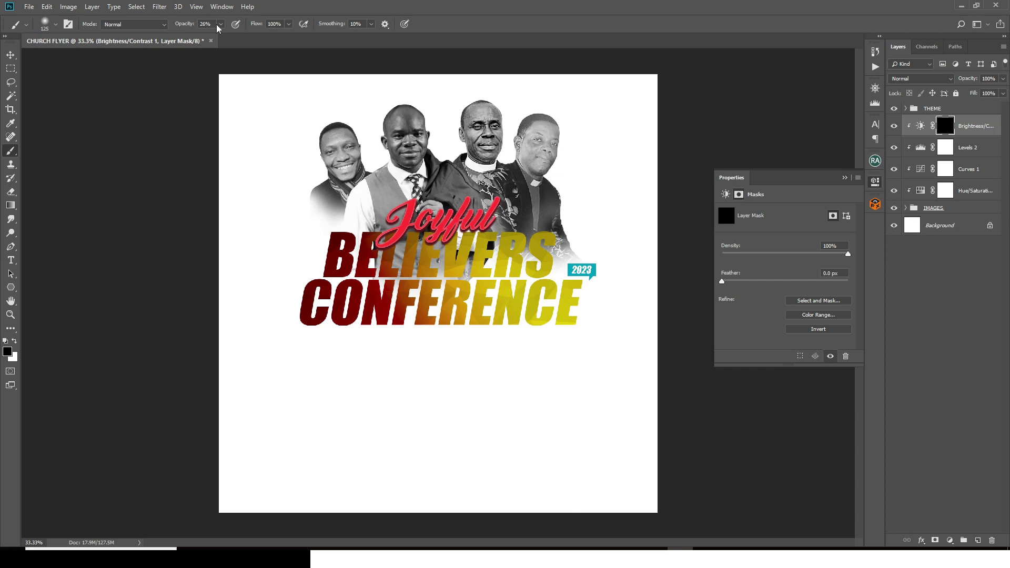
pyautogui.moveTo(217, 28); pyautogui.dragTo(246, 43)
pyautogui.press(']')
pyautogui.press(']')
pyautogui.press(']')
pyautogui.press(']')
pyautogui.click(14, 341)
pyautogui.moveTo(382, 169)
pyautogui.mouseDown()
pyautogui.moveTo(383, 128)
pyautogui.moveTo(394, 165)
pyautogui.moveTo(398, 122)
pyautogui.moveTo(411, 131)
pyautogui.moveTo(414, 118)
pyautogui.moveTo(414, 138)
pyautogui.moveTo(401, 114)
pyautogui.moveTo(396, 123)
pyautogui.moveTo(411, 113)
pyautogui.moveTo(416, 152)
pyautogui.moveTo(384, 123)
pyautogui.moveTo(409, 135)
pyautogui.moveTo(414, 107)
pyautogui.moveTo(415, 129)
pyautogui.moveTo(439, 164)
pyautogui.moveTo(418, 123)
pyautogui.mouseUp()
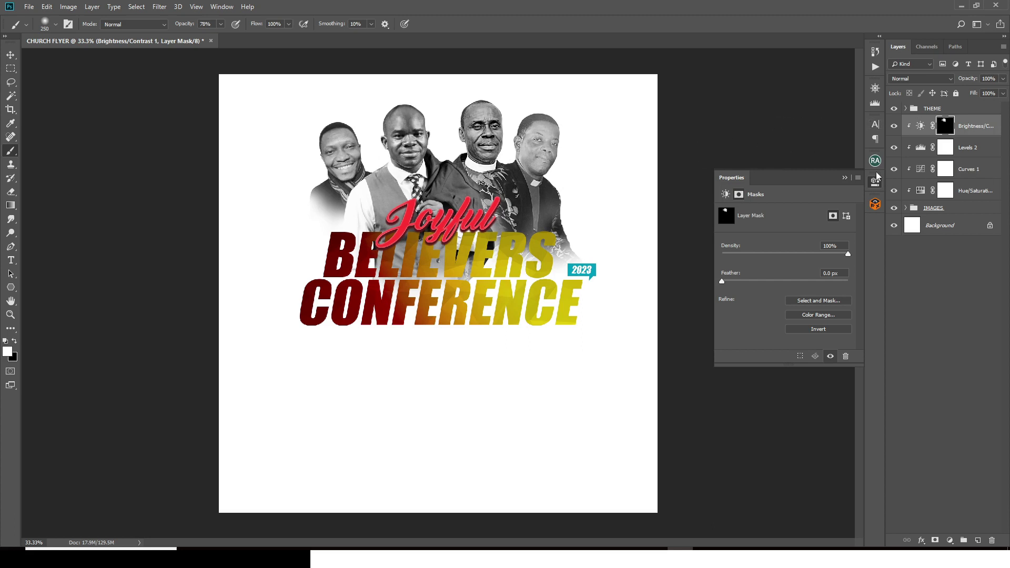
# Step: Group the adjustment layers and IMAGES group into a group named IMAGE
pyautogui.keyDown('shift'); pyautogui.click(929, 212); pyautogui.keyUp('shift')
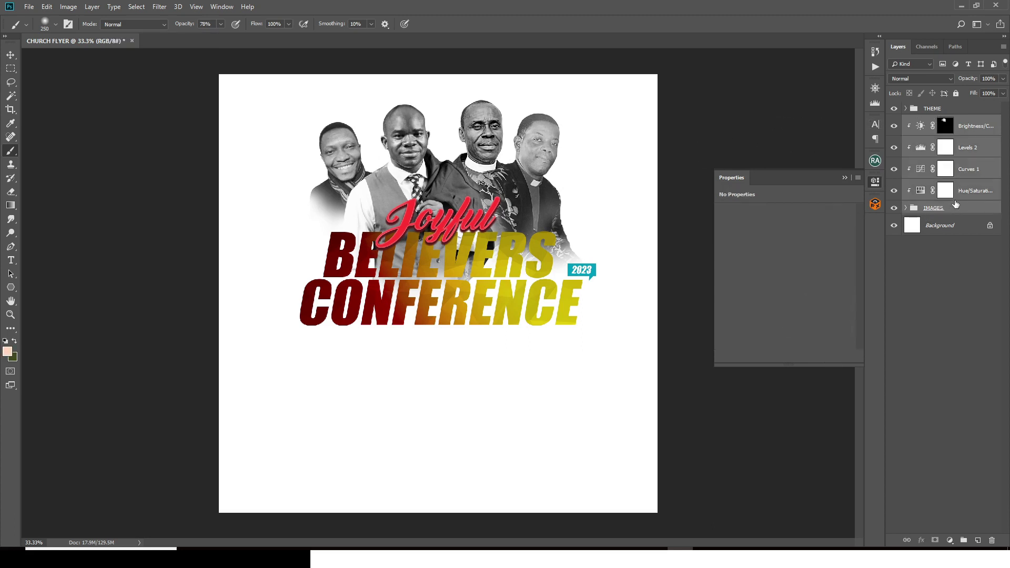
pyautogui.hotkey('ctrl', 'g')
pyautogui.doubleClick(930, 123)
pyautogui.write('IMAGE')
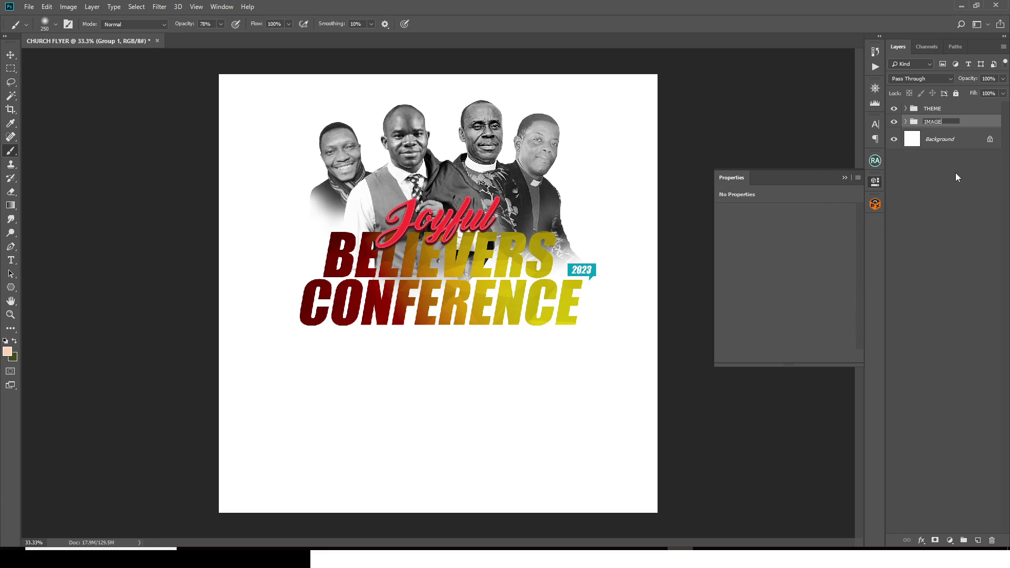
pyautogui.press('Return')
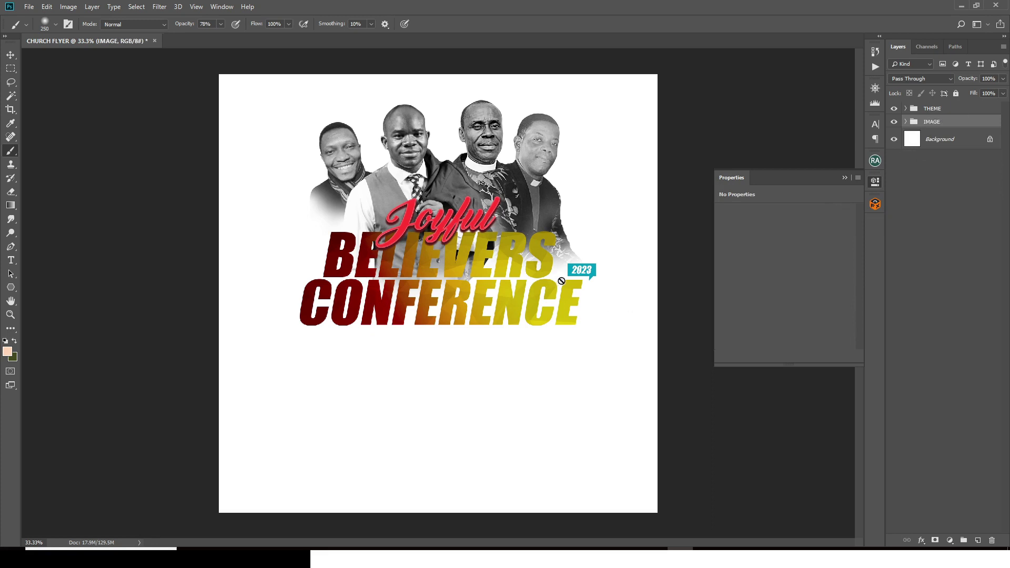
# Step: Move the THEME headline group lower on the flyer
pyautogui.click(931, 109)
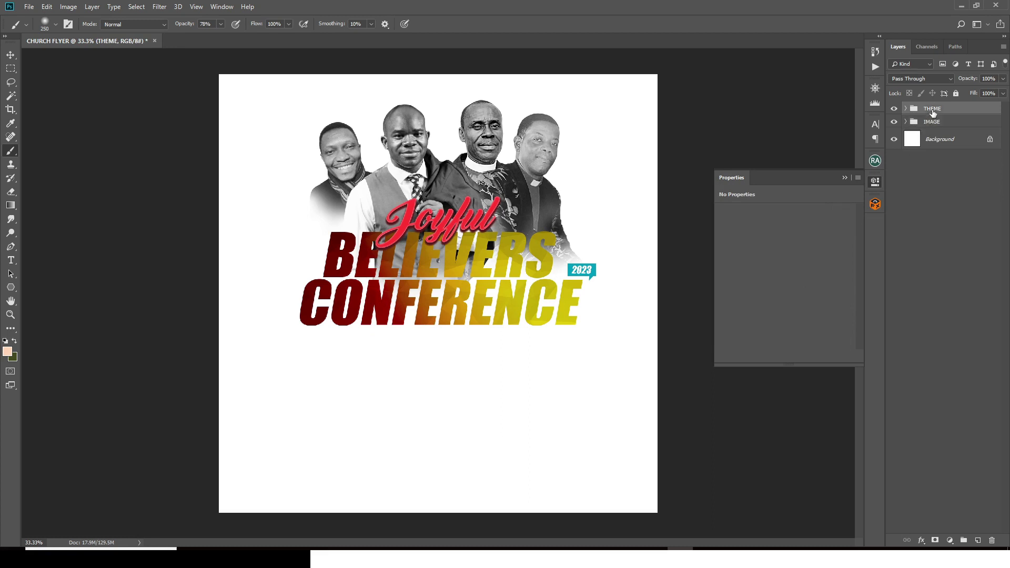
pyautogui.press('v')
pyautogui.moveTo(477, 270); pyautogui.dragTo(475, 289)
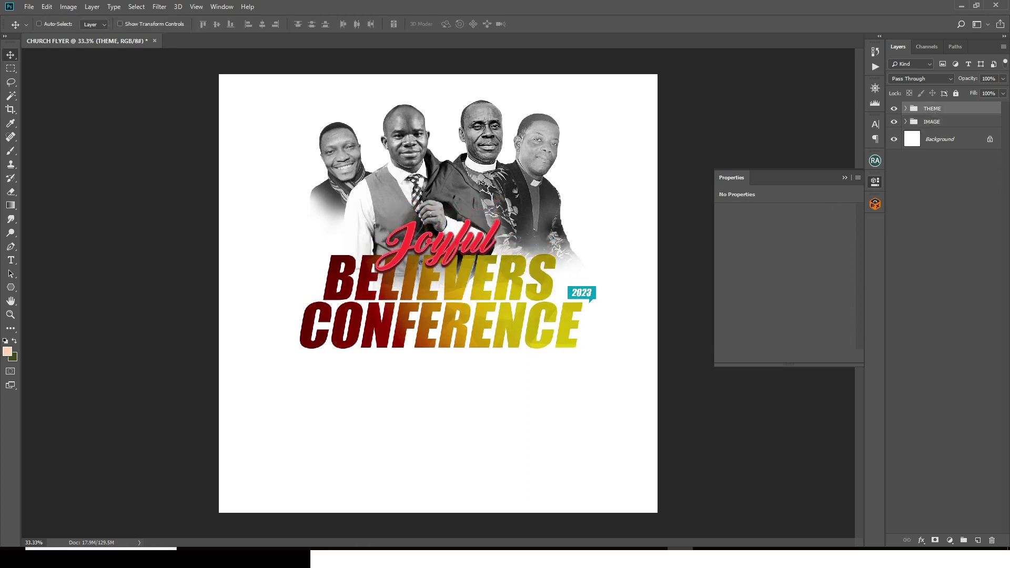
# Step: Copy the host's name from the SD text notes and return to the flyer
pyautogui.click(268, 549)
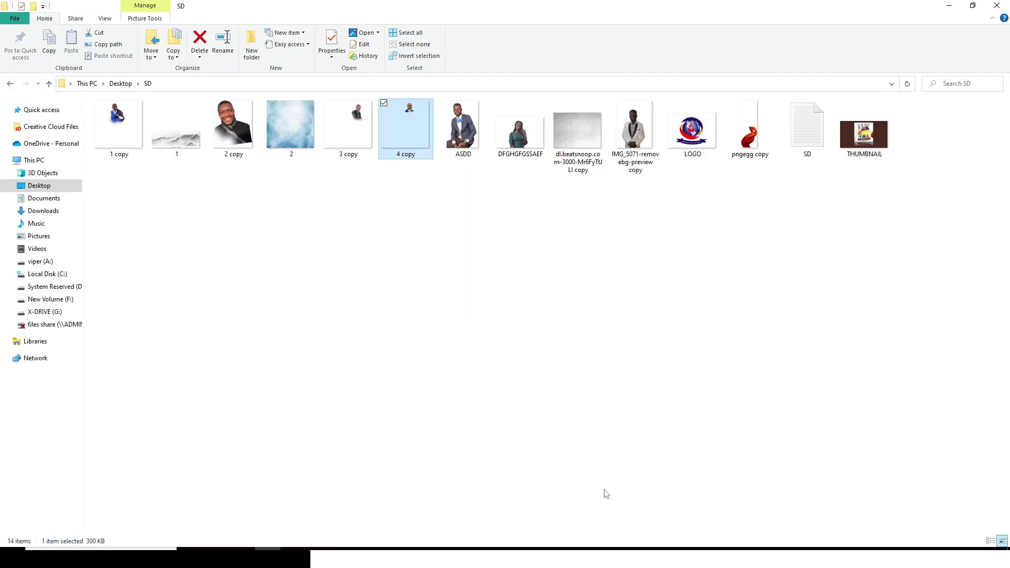
pyautogui.click(576, 549)
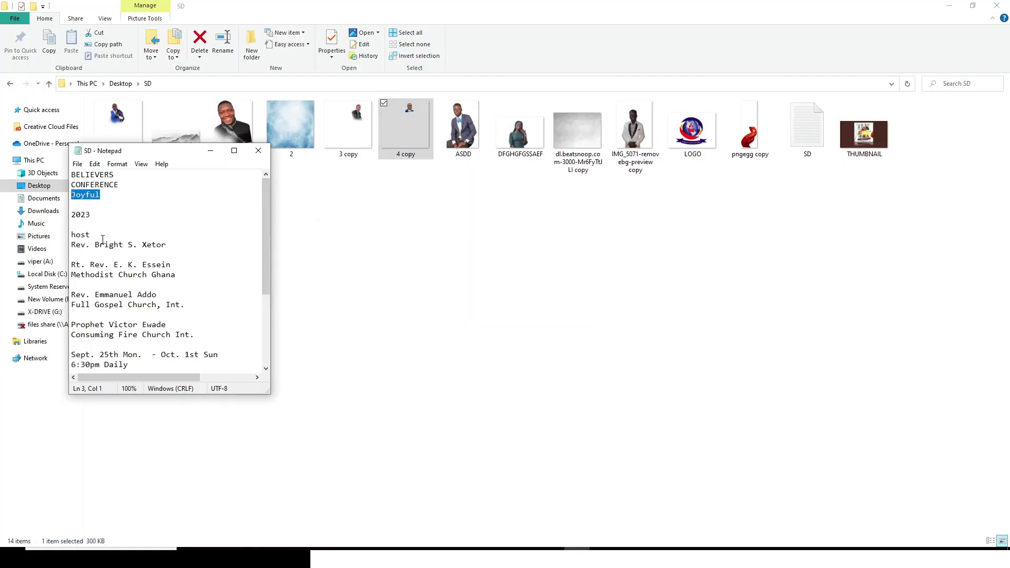
pyautogui.moveTo(166, 239); pyautogui.dragTo(95, 245)
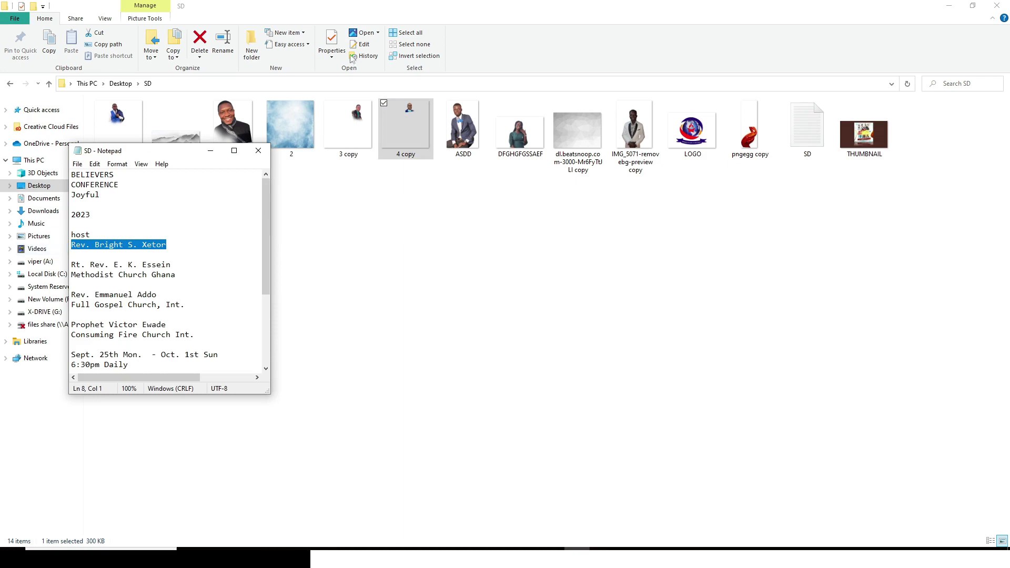
pyautogui.click(657, 548)
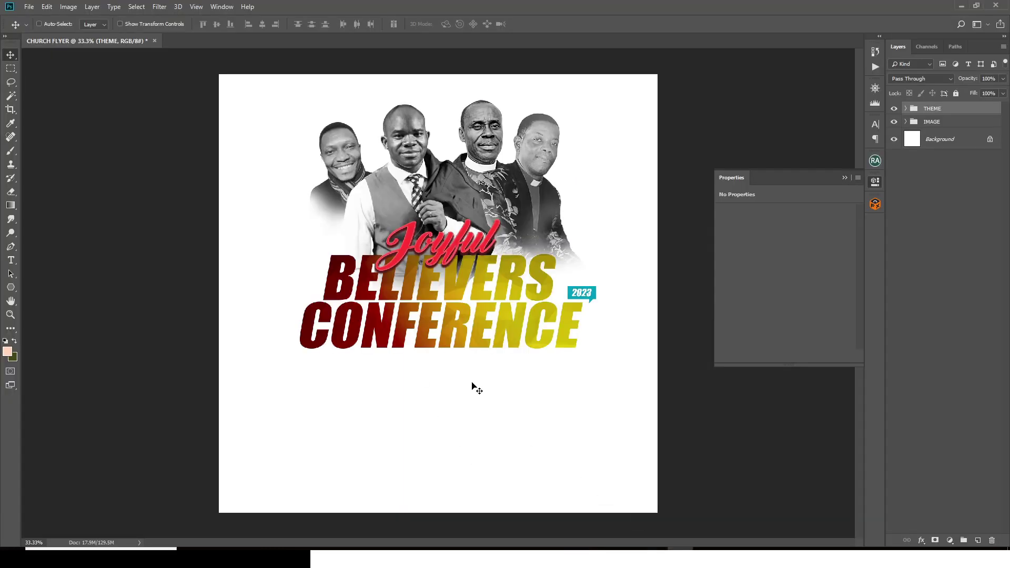
# Step: Paste the host's name as a text layer below the headline and colour it black
pyautogui.press('t')
pyautogui.click(380, 412)
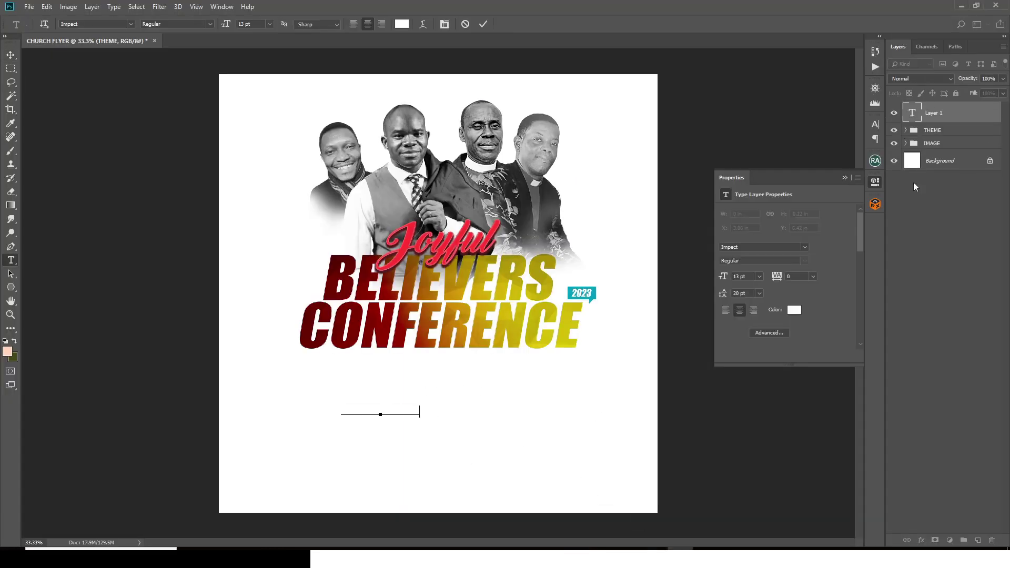
pyautogui.click(913, 182)
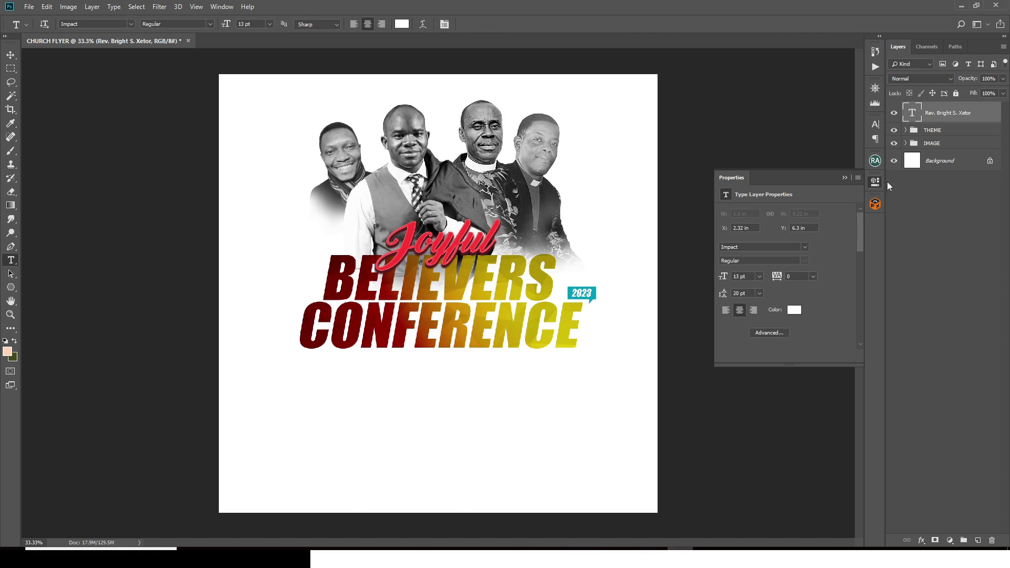
pyautogui.click(795, 310)
pyautogui.moveTo(753, 231); pyautogui.dragTo(730, 243)
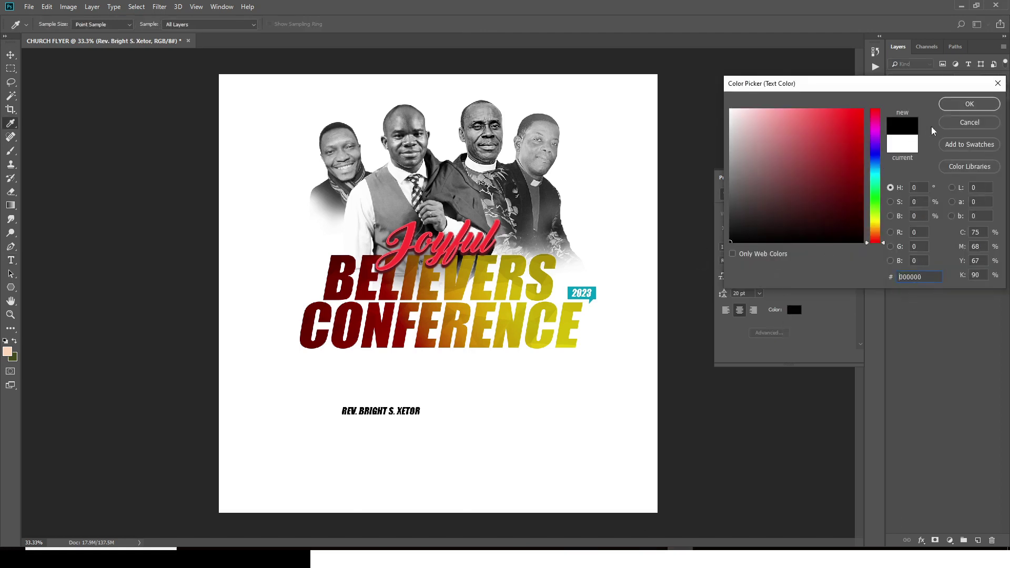
pyautogui.click(962, 106)
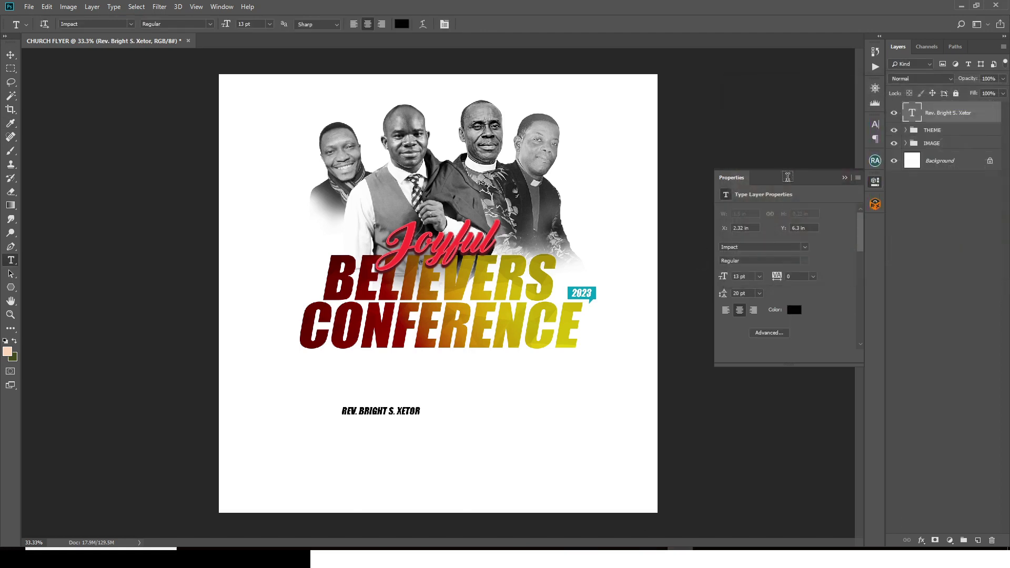
# Step: Change the name's font to Montserrat Medium and select the font size for editing
pyautogui.click(874, 124)
pyautogui.click(800, 136)
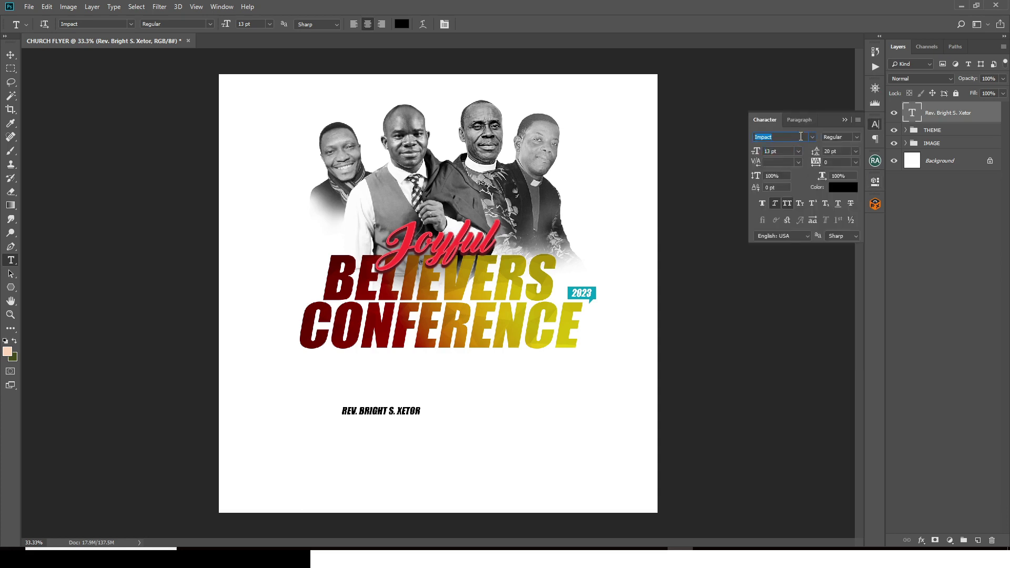
pyautogui.write('MONT')
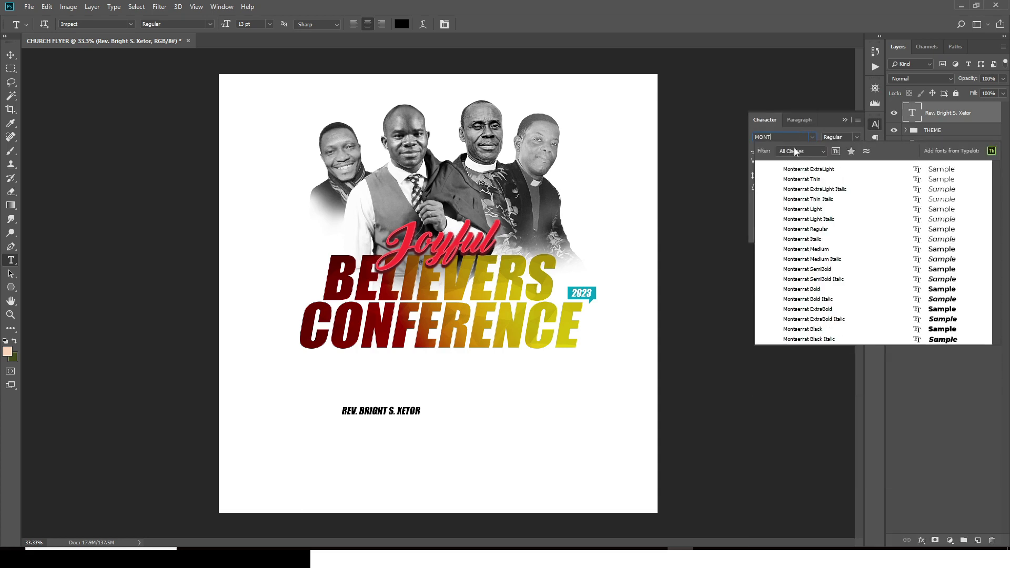
pyautogui.click(798, 209)
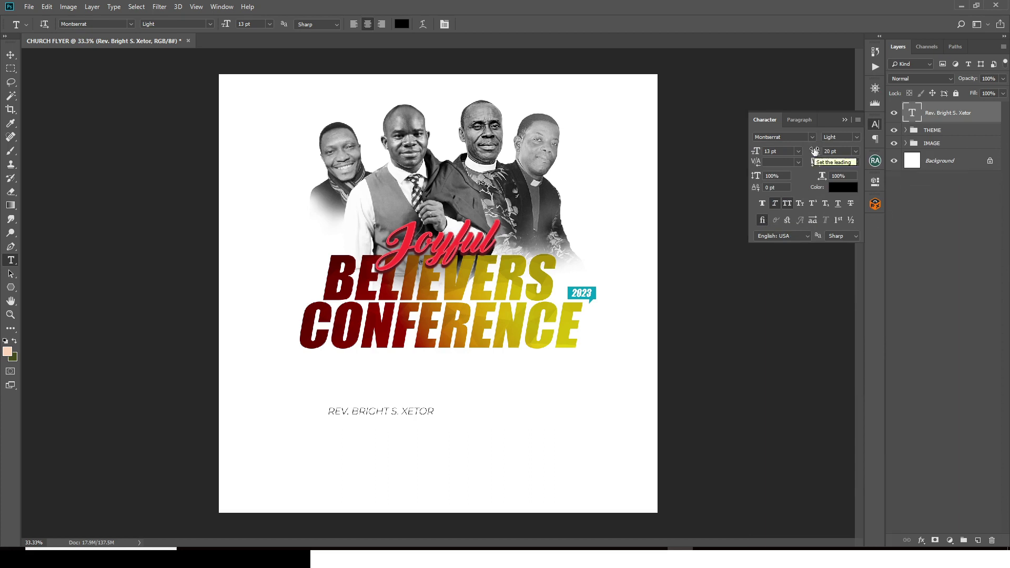
pyautogui.click(852, 137)
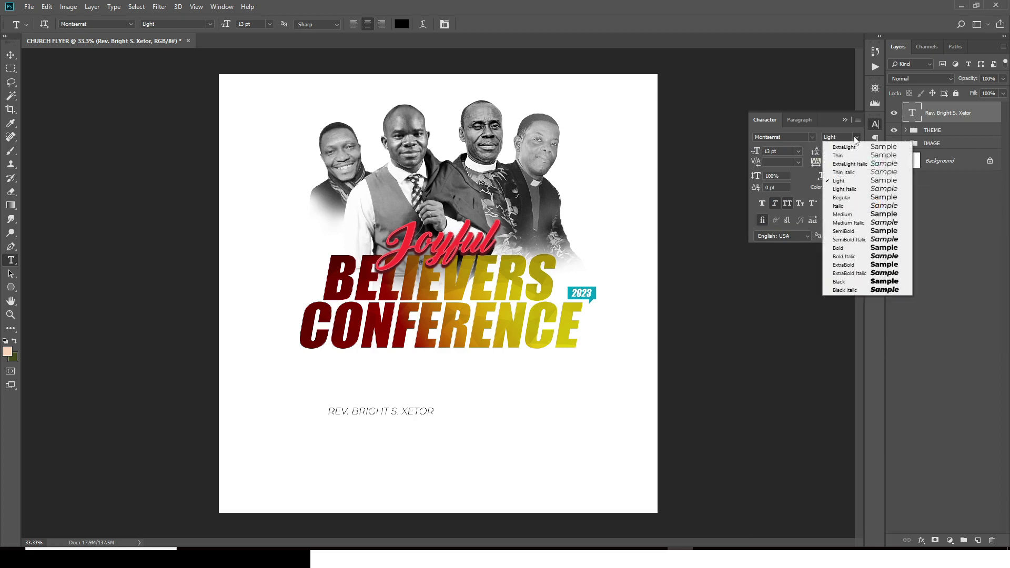
pyautogui.click(847, 214)
pyautogui.click(752, 149)
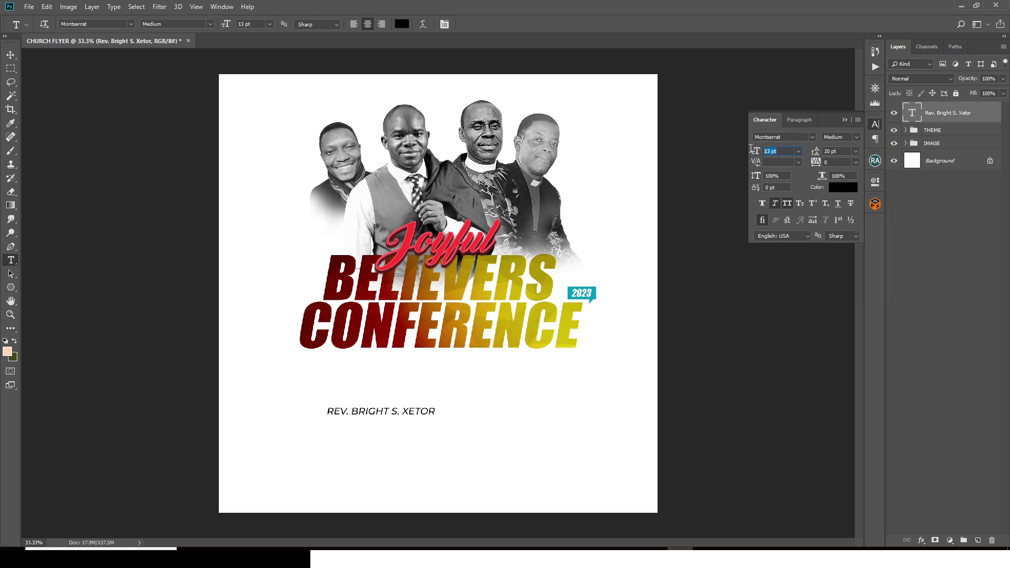
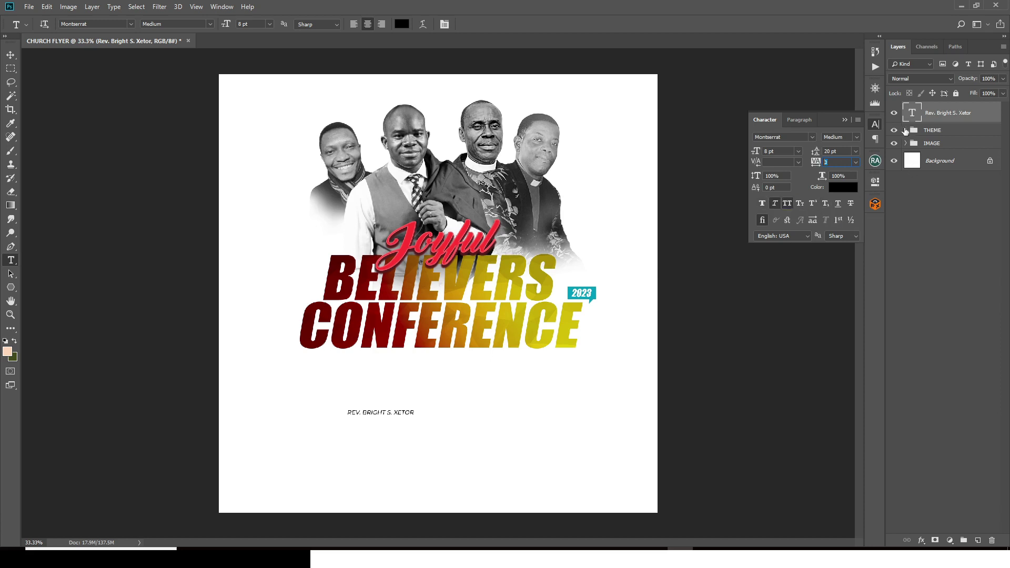
# Step: Move the host's name to the top of the flyer and make it bold
pyautogui.click(10, 55)
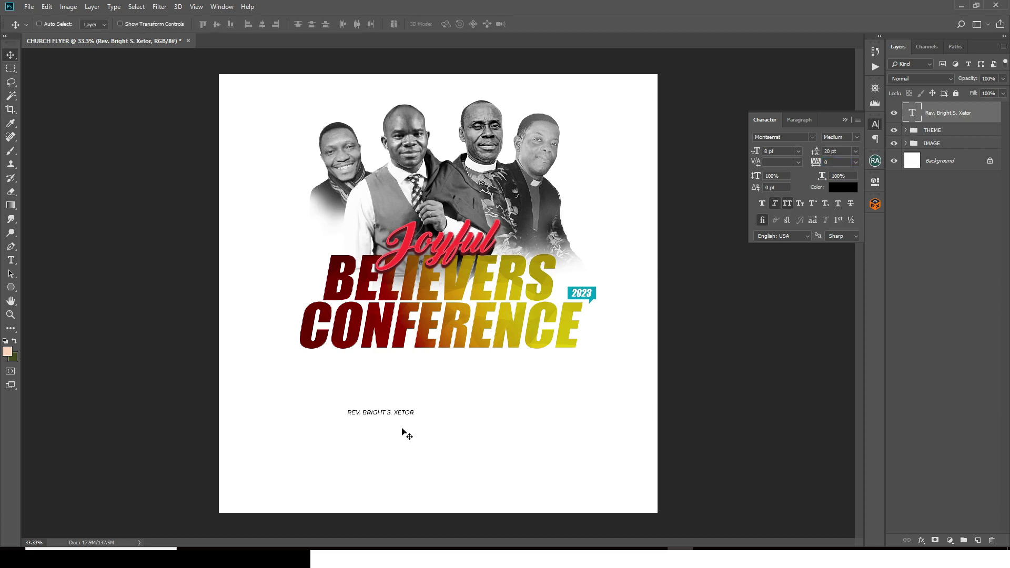
pyautogui.moveTo(395, 426); pyautogui.dragTo(423, 103)
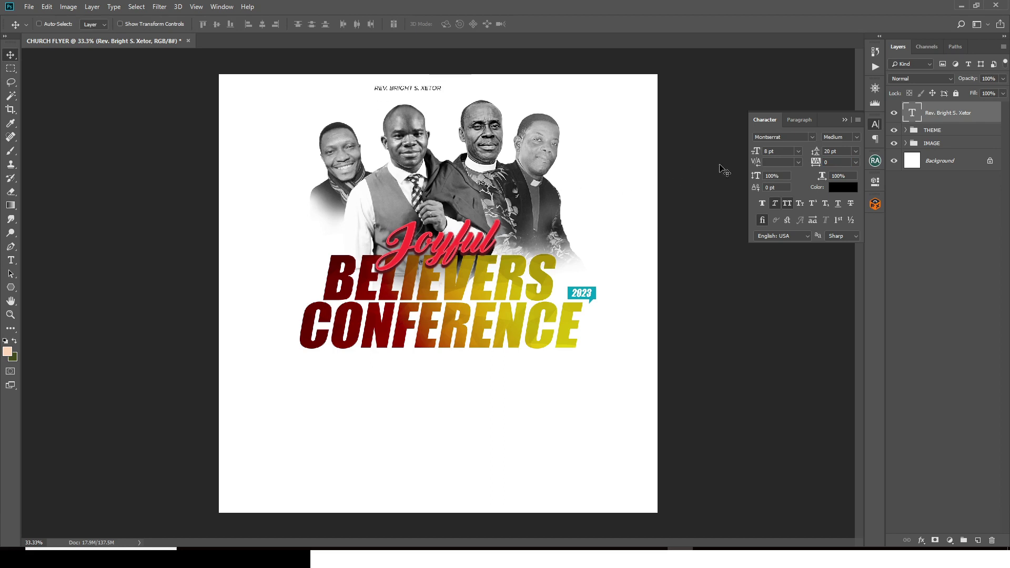
pyautogui.click(856, 136)
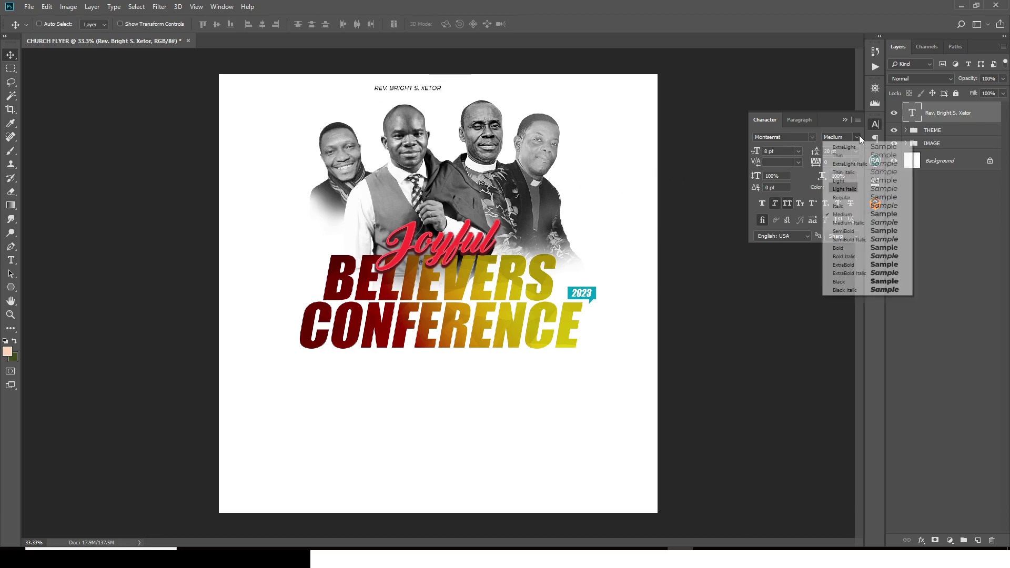
pyautogui.click(853, 248)
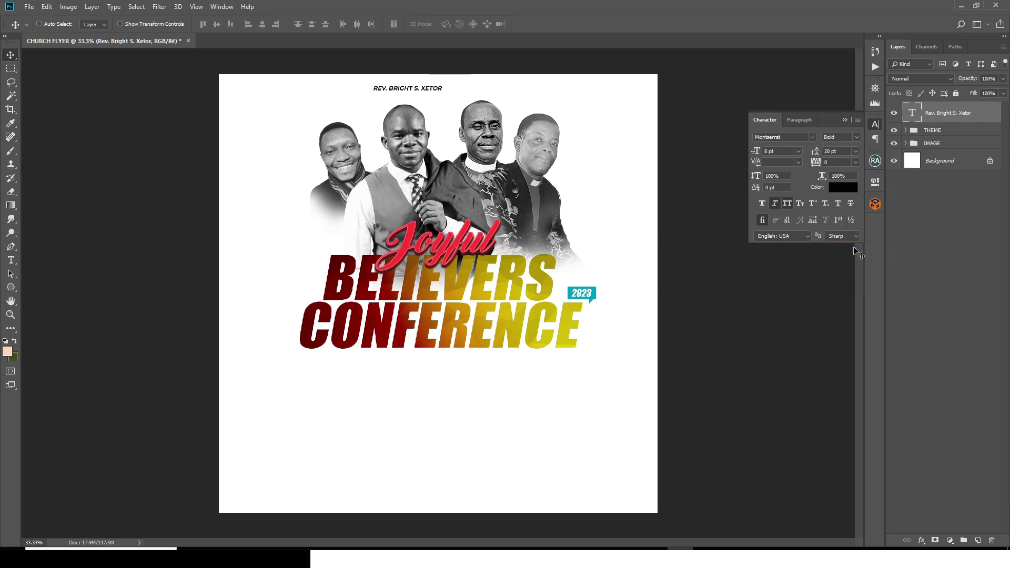
# Step: Duplicate the name layer just below it and replace the copy's text with HOST
pyautogui.hotkey('ctrl', 'j')
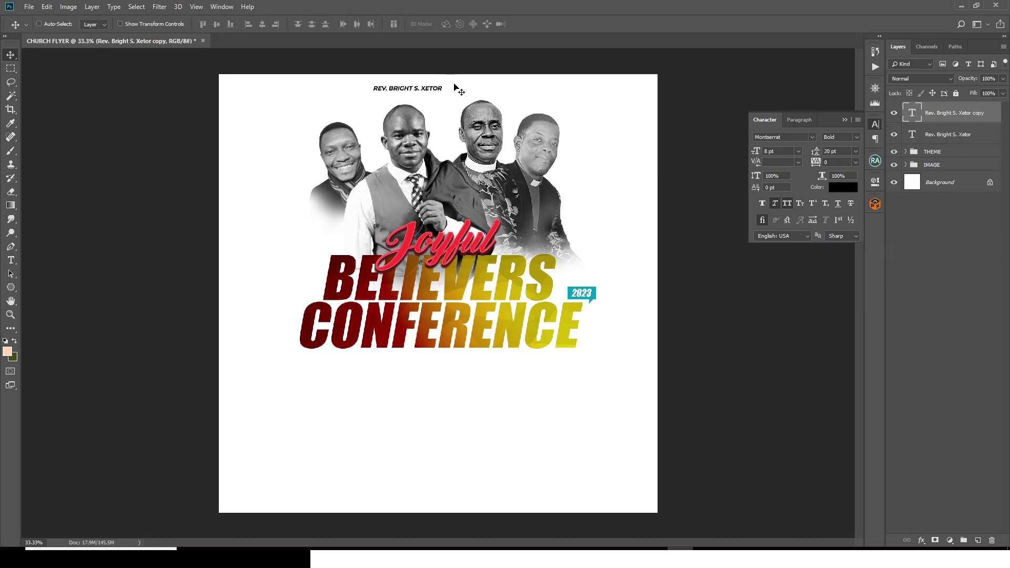
pyautogui.hotkey('shift', 'Down')
pyautogui.hotkey('shift', 'Down')
pyautogui.hotkey('shift', 'Down')
pyautogui.click(577, 549)
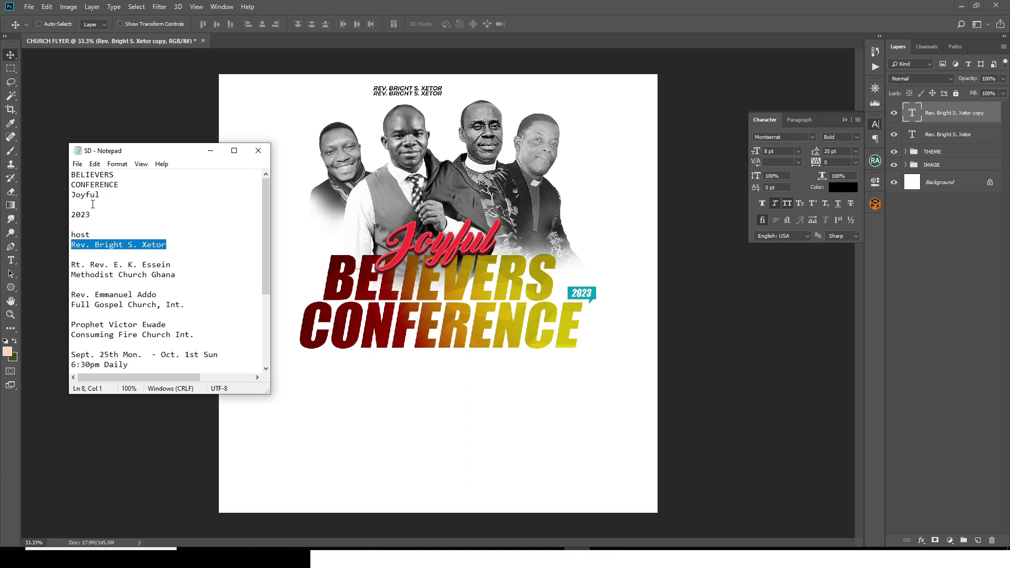
pyautogui.moveTo(91, 235); pyautogui.dragTo(66, 234)
pyautogui.hotkey('ctrl', 'c')
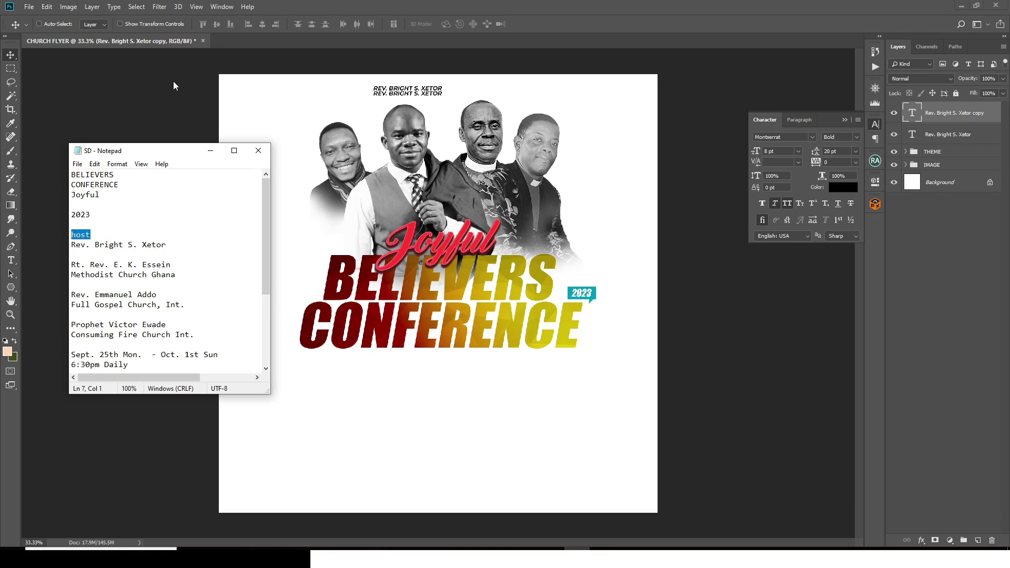
pyautogui.click(606, 113)
pyautogui.doubleClick(913, 111)
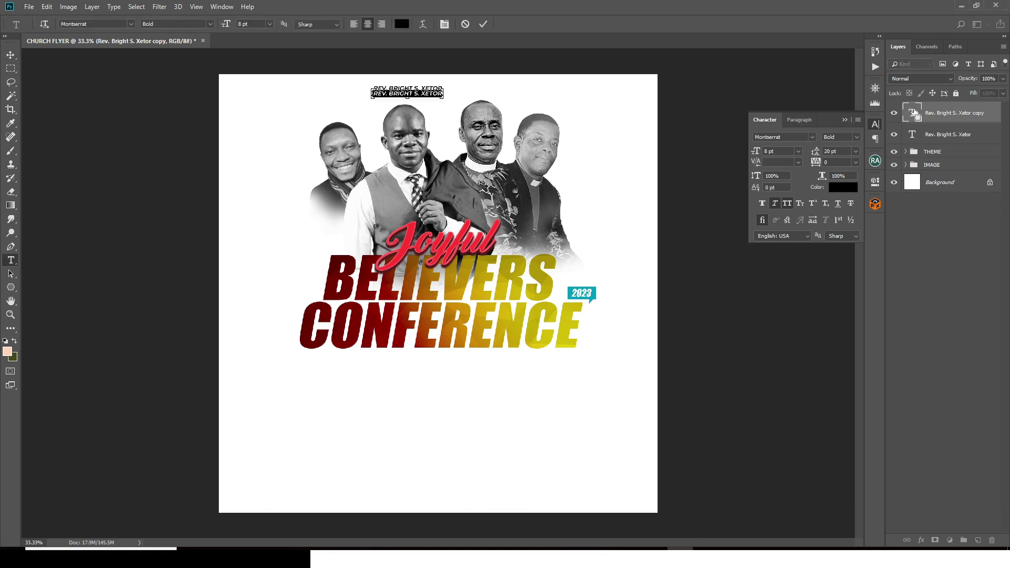
pyautogui.hotkey('ctrl', 'v')
pyautogui.hotkey('ctrl', 'Return')
pyautogui.press('v')
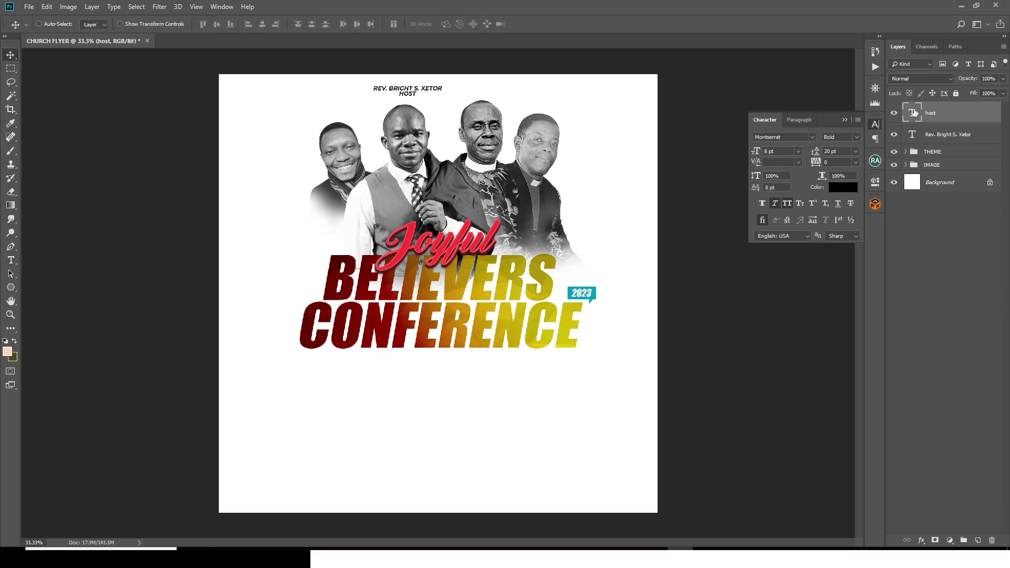
# Step: Colour the HOST label FF8F00 and group it with the host's name
pyautogui.click(853, 189)
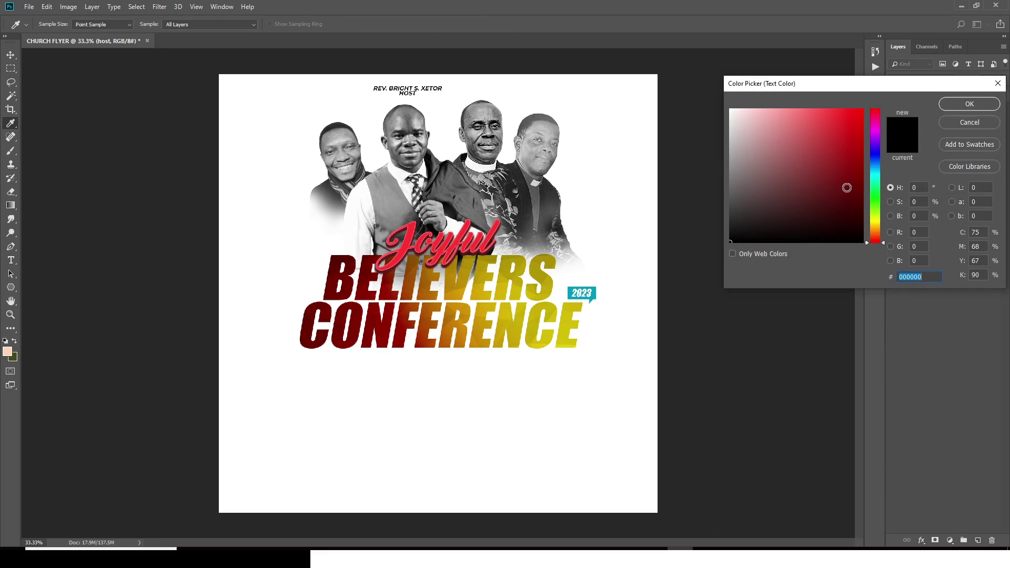
pyautogui.write('FF')
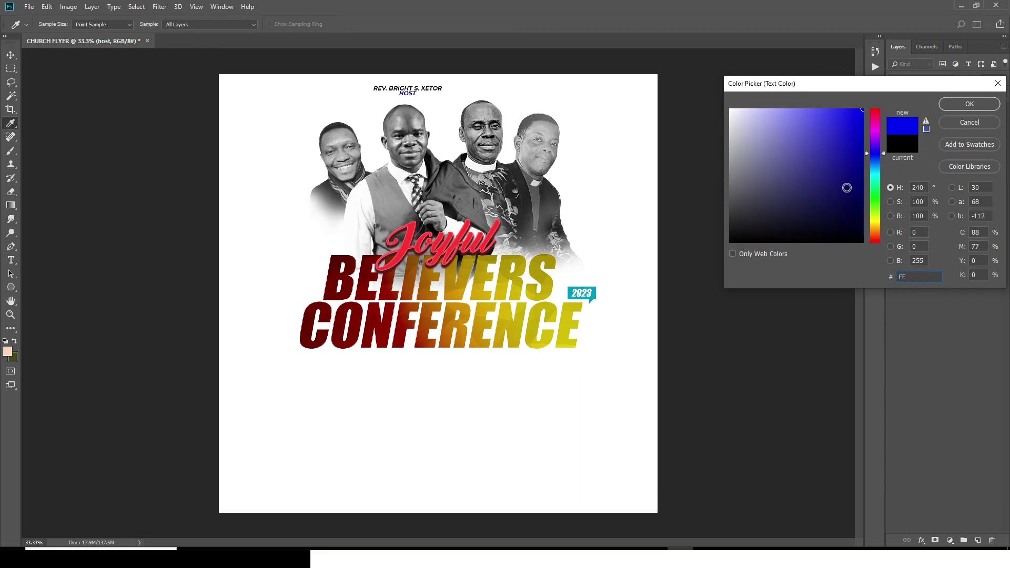
pyautogui.write('8F00')
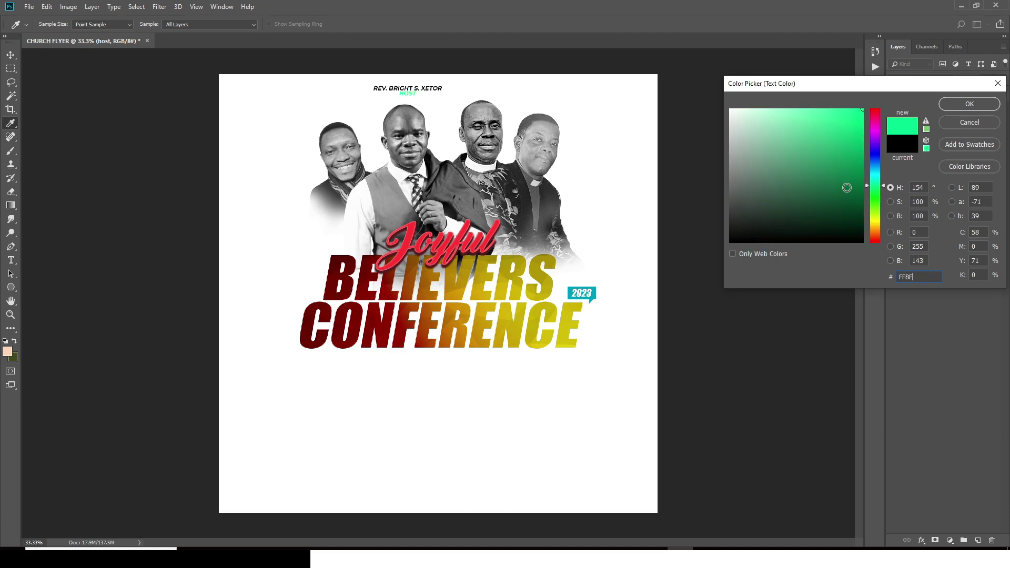
pyautogui.press('Return')
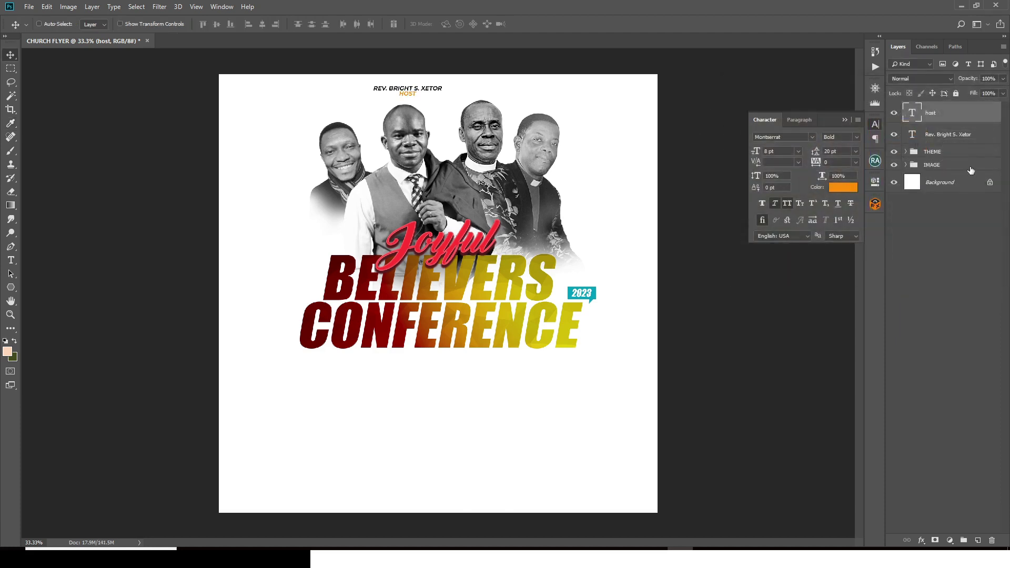
pyautogui.keyDown('ctrl'); pyautogui.click(939, 134); pyautogui.keyUp('ctrl')
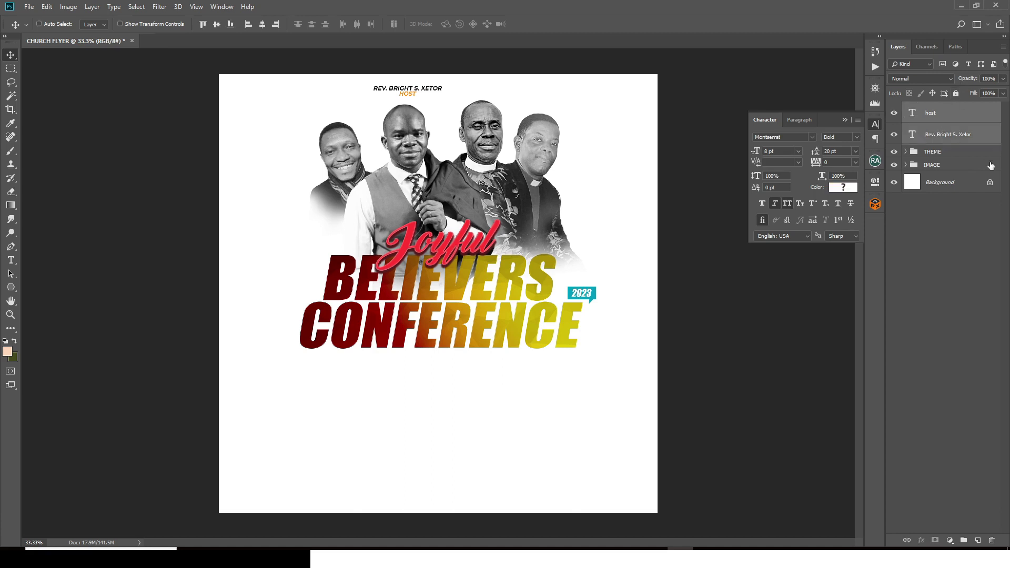
pyautogui.hotkey('ctrl', 'g')
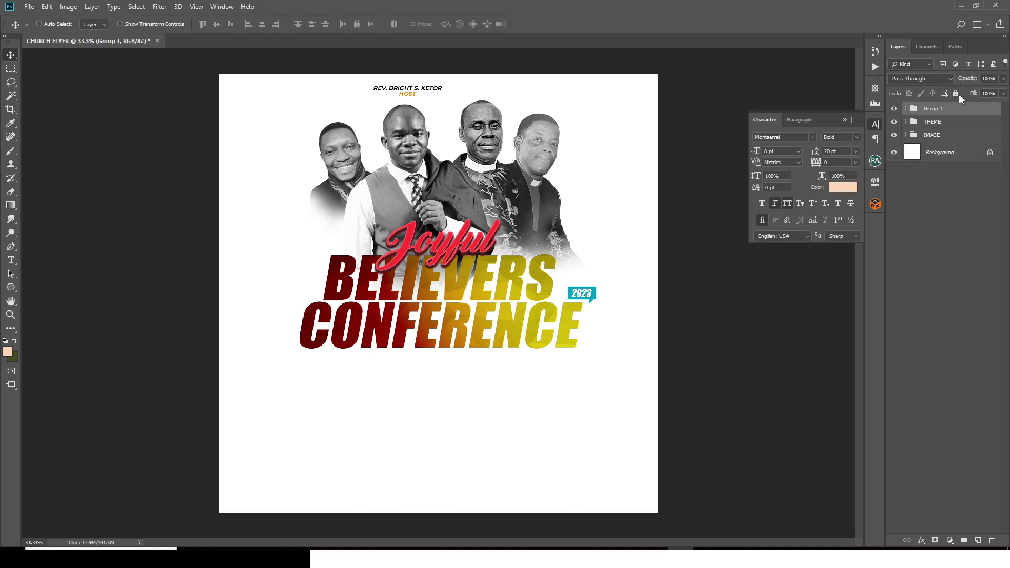
# Step: Name the host caption group 1 and place a copy above the second speaker
pyautogui.doubleClick(933, 109)
pyautogui.write('1')
pyautogui.press('Return')
pyautogui.hotkey('ctrl', 'j')
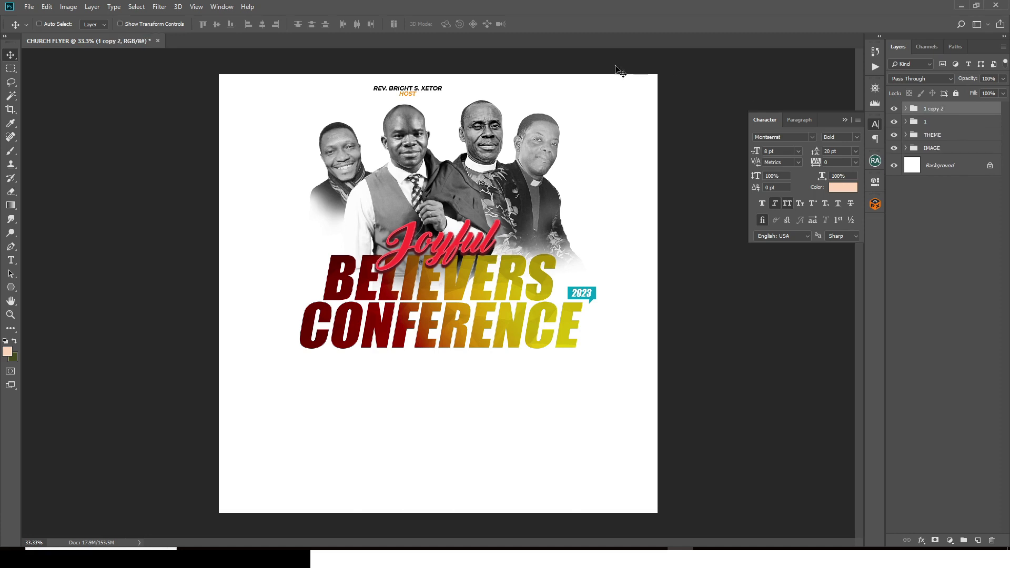
pyautogui.moveTo(419, 95); pyautogui.dragTo(500, 91)
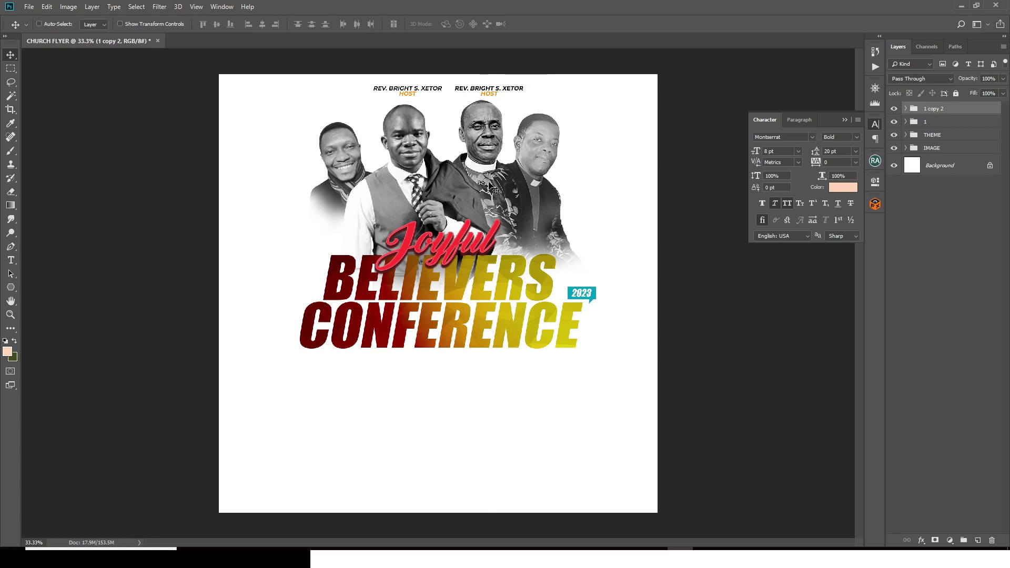
# Step: Replace the copied name with the second speaker's name from the notes
pyautogui.click(574, 557)
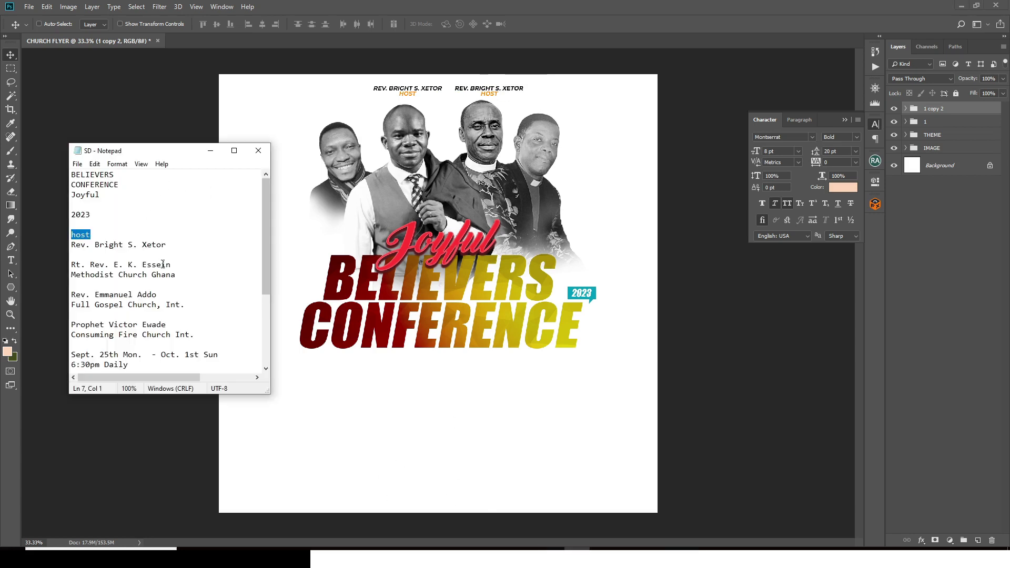
pyautogui.moveTo(173, 265); pyautogui.dragTo(63, 266)
pyautogui.hotkey('ctrl', 'c')
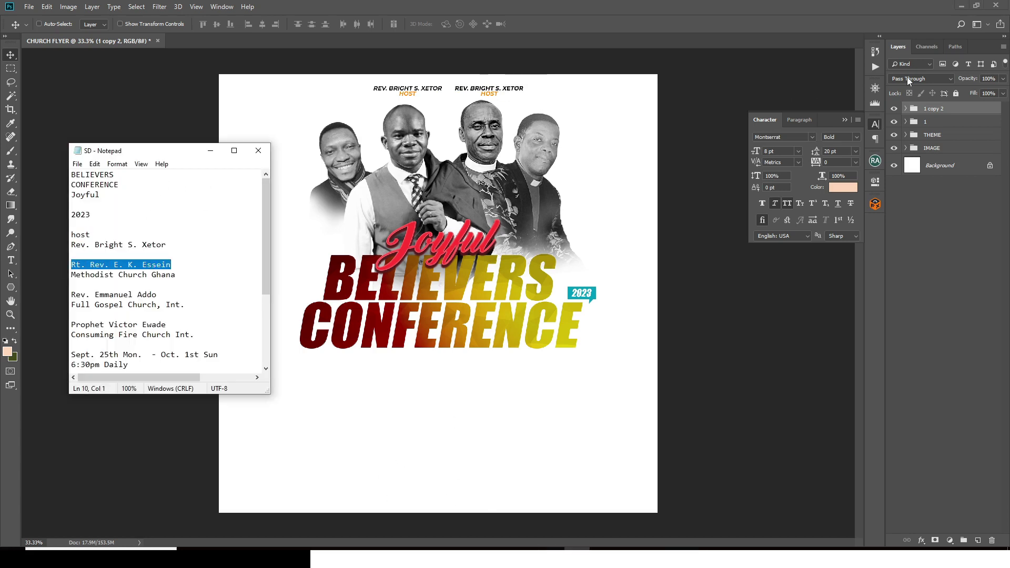
pyautogui.click(908, 108)
pyautogui.click(905, 108)
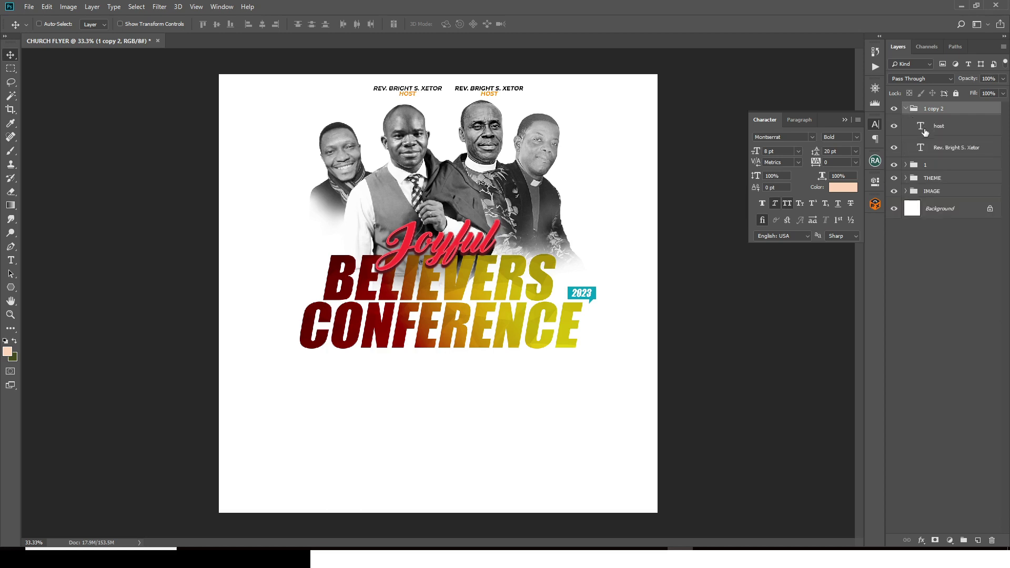
pyautogui.doubleClick(921, 149)
pyautogui.hotkey('ctrl', 'v')
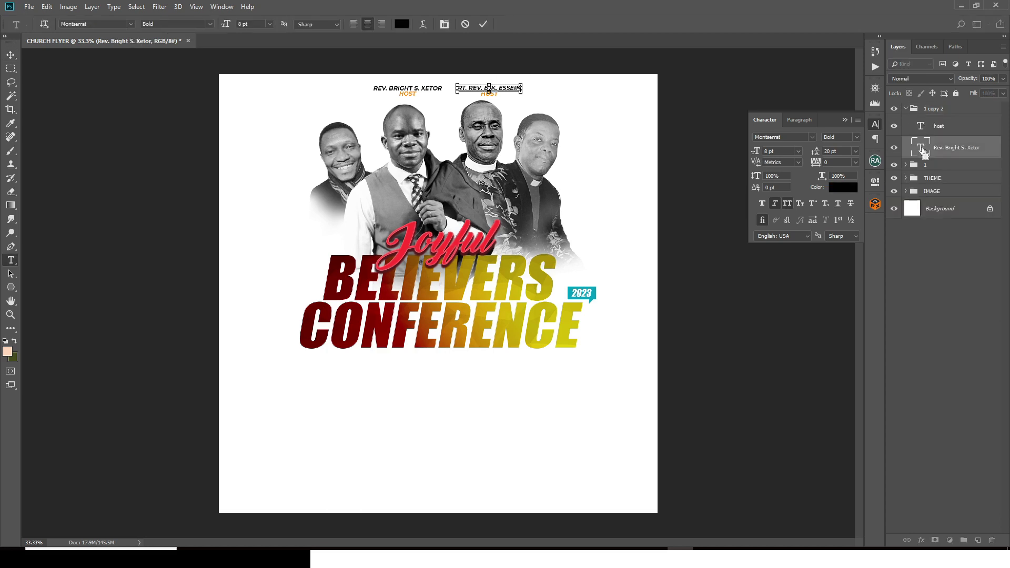
pyautogui.hotkey('ctrl', 'Return')
pyautogui.press('v')
# Step: Replace the copied HOST label with 'Methodist Church Ghana'
pyautogui.click(589, 558)
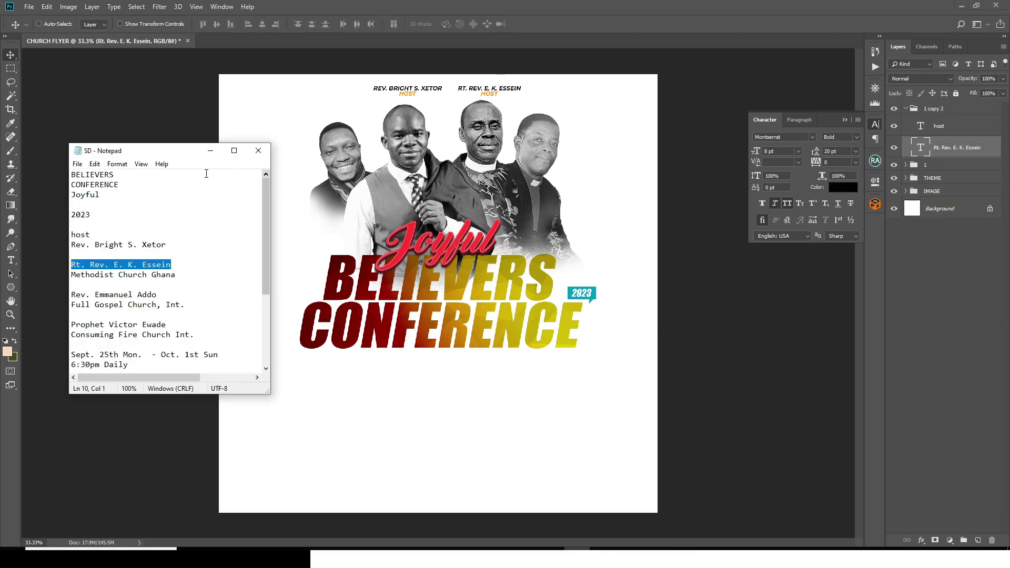
pyautogui.moveTo(181, 277); pyautogui.dragTo(61, 274)
pyautogui.hotkey('ctrl', 'c')
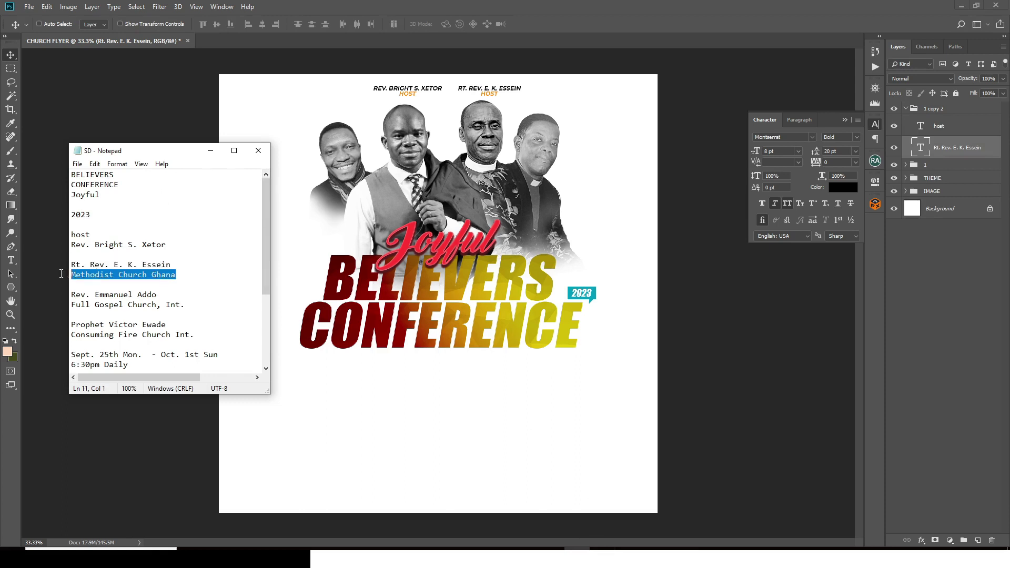
pyautogui.click(945, 130)
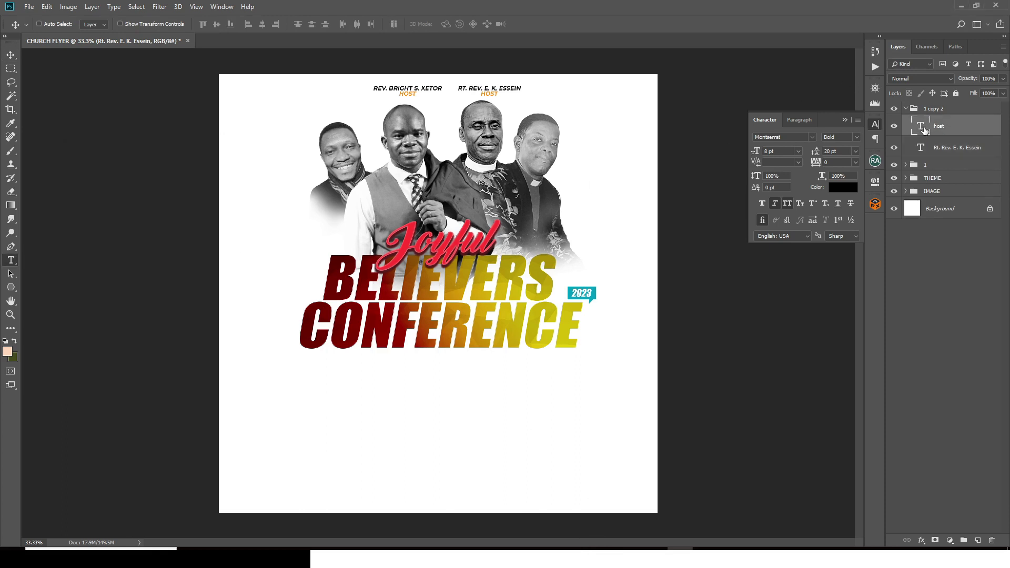
pyautogui.doubleClick(921, 129)
pyautogui.hotkey('ctrl', 'v')
pyautogui.hotkey('ctrl', 'Return')
pyautogui.press('v')
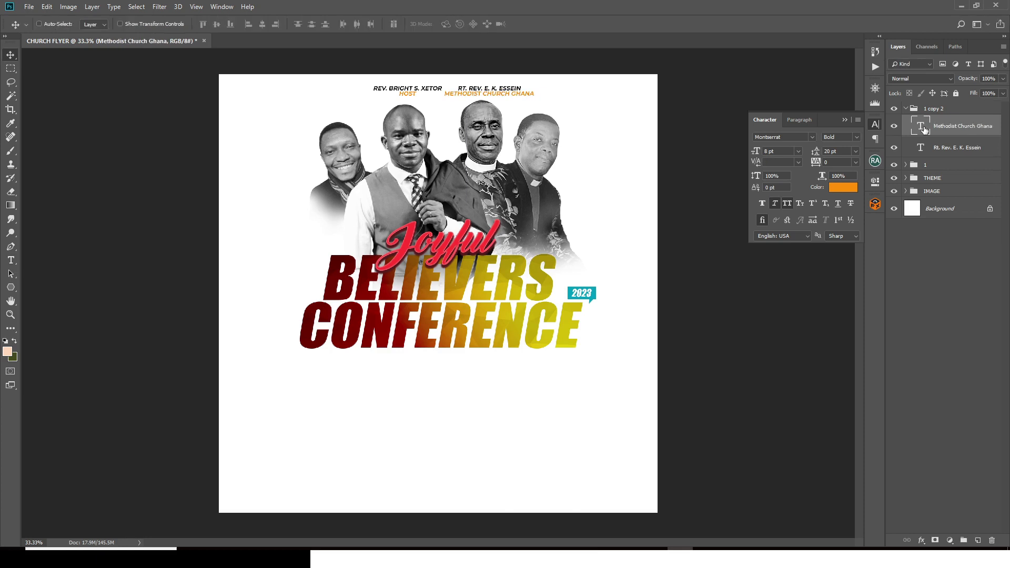
# Step: Add a right-hand caption with the third speaker's name and 'Full Gospel Church, Int.'
pyautogui.click(906, 109)
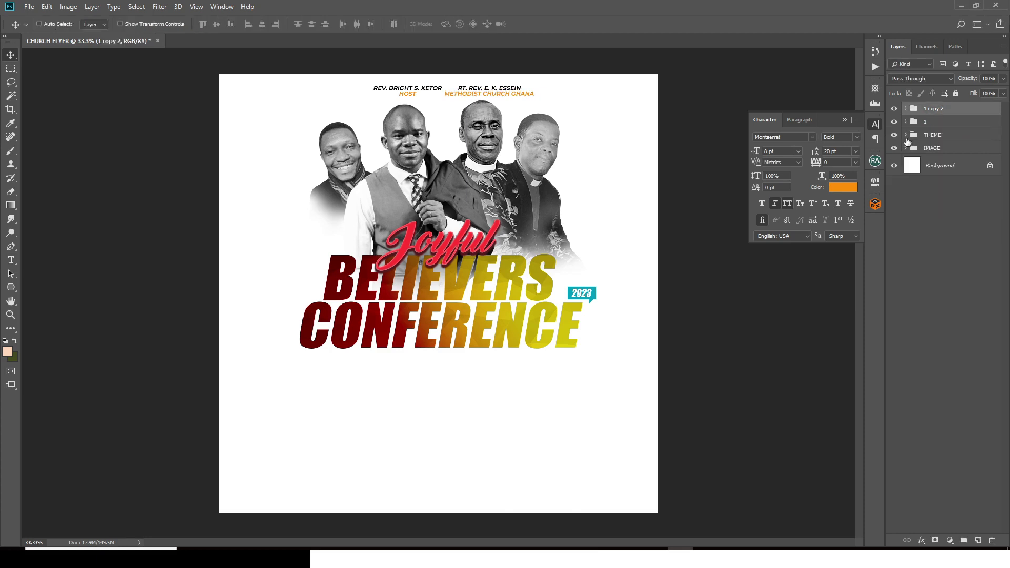
pyautogui.hotkey('ctrl', 'j')
pyautogui.moveTo(492, 93); pyautogui.dragTo(576, 101)
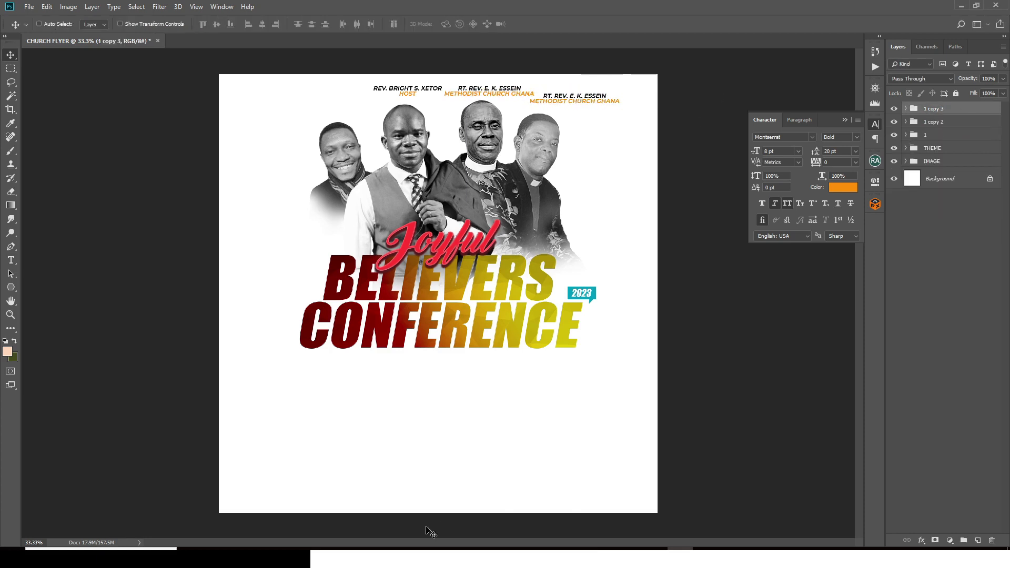
pyautogui.hotkey('alt', 'Tab')
pyautogui.moveTo(71, 295); pyautogui.dragTo(156, 294)
pyautogui.hotkey('ctrl', 'c')
pyautogui.hotkey('alt', 'Tab')
pyautogui.hotkey('ctrl', 'v')
pyautogui.hotkey('alt', 'Tab')
pyautogui.moveTo(71, 305); pyautogui.dragTo(183, 304)
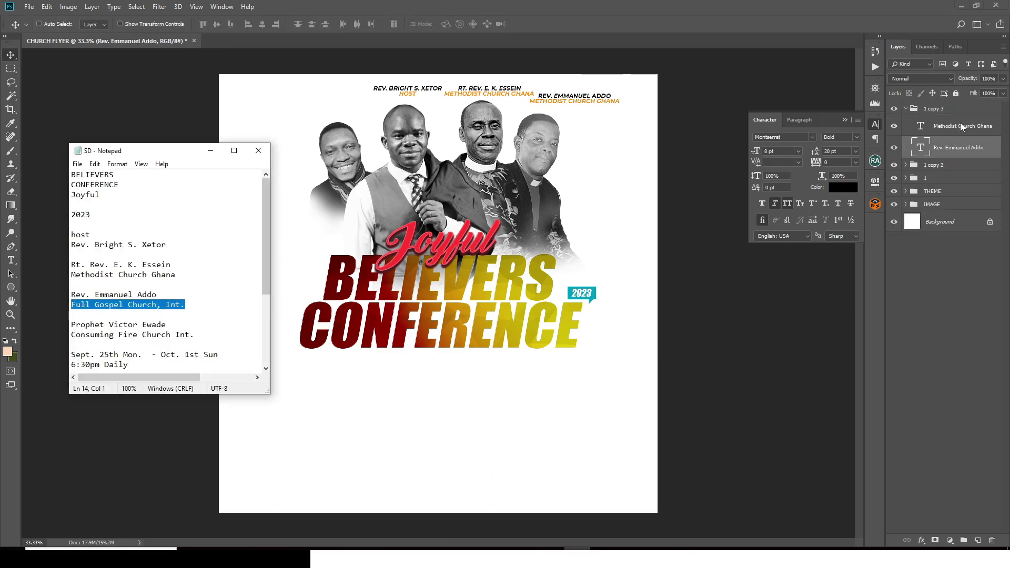
pyautogui.hotkey('alt', 'Tab')
pyautogui.hotkey('ctrl', 'v')
# Step: Place a caption copy at the top-left with the fourth speaker's name
pyautogui.hotkey('ctrl', 'j')
pyautogui.moveTo(575, 97); pyautogui.dragTo(325, 97)
pyautogui.hotkey('alt', 'Tab')
pyautogui.moveTo(71, 324); pyautogui.dragTo(176, 324)
pyautogui.hotkey('ctrl', 'c')
pyautogui.hotkey('alt', 'Tab')
pyautogui.doubleClick(920, 147)
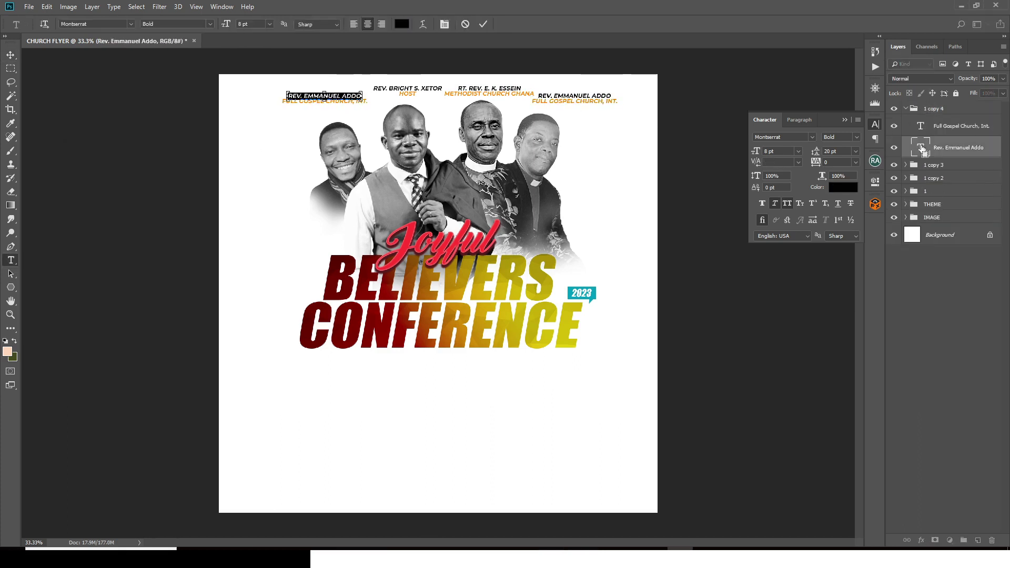
pyautogui.hotkey('ctrl', 'v')
# Step: Set the top-left caption's church line to 'Consuming Fire Church Int.'
pyautogui.hotkey('alt', 'Tab')
pyautogui.moveTo(69, 451); pyautogui.dragTo(205, 451)
pyautogui.hotkey('ctrl', 'c')
pyautogui.hotkey('alt', 'Tab')
pyautogui.doubleClick(920, 126)
pyautogui.hotkey('ctrl', 'v')
pyautogui.hotkey('ctrl', 'Return')
pyautogui.press('v')
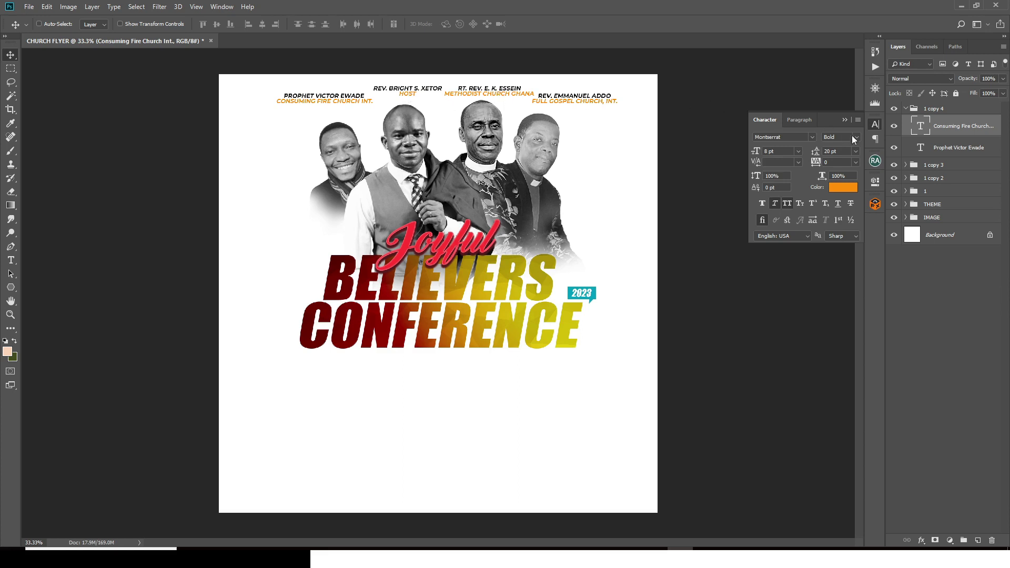
# Step: Rename the copied caption groups 2, 3 and 4
pyautogui.click(905, 109)
pyautogui.doubleClick(931, 135)
pyautogui.write('2')
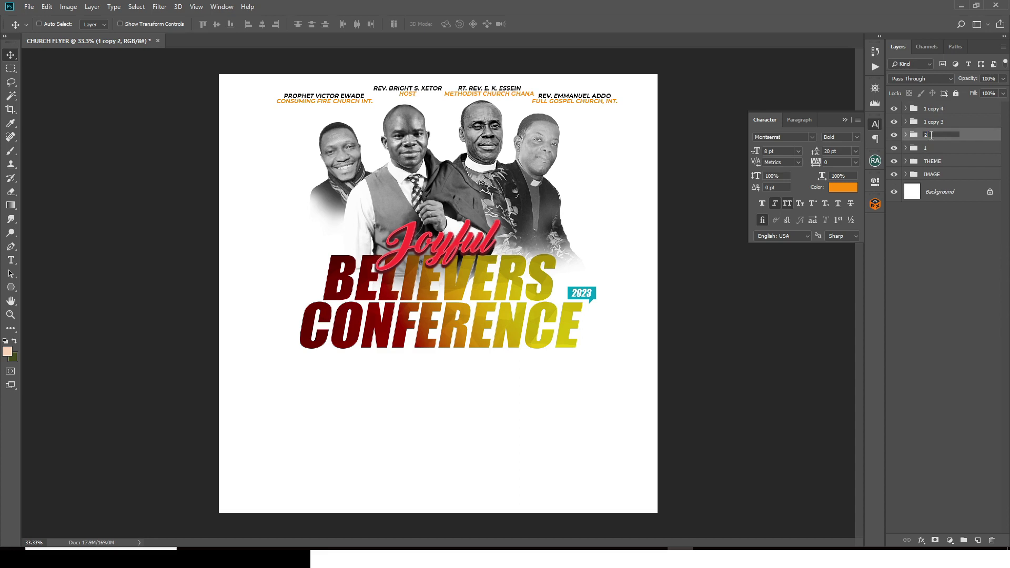
pyautogui.doubleClick(928, 122)
pyautogui.write('3')
pyautogui.hotkey('shift', 'Tab')
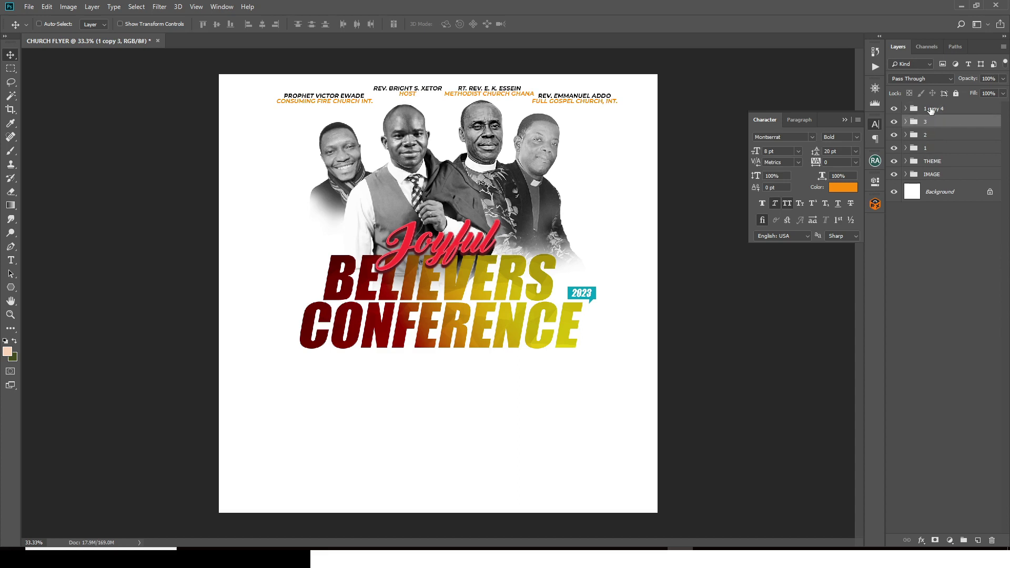
pyautogui.write('4')
pyautogui.click(928, 146)
# Step: Nudge group 2's speaker name left, then shift the whole group right
pyautogui.click(925, 137)
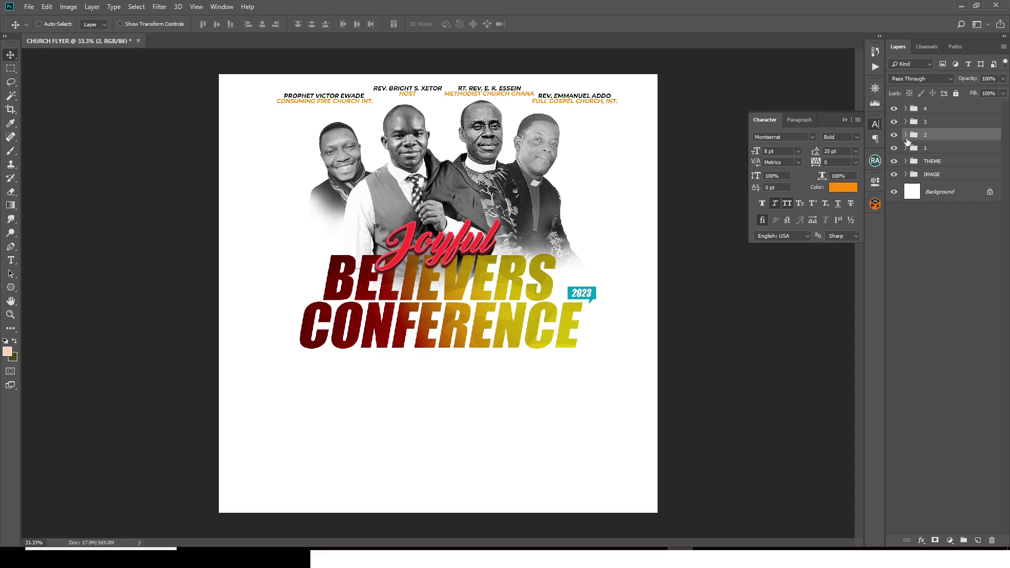
pyautogui.click(893, 136)
pyautogui.click(893, 135)
pyautogui.click(905, 135)
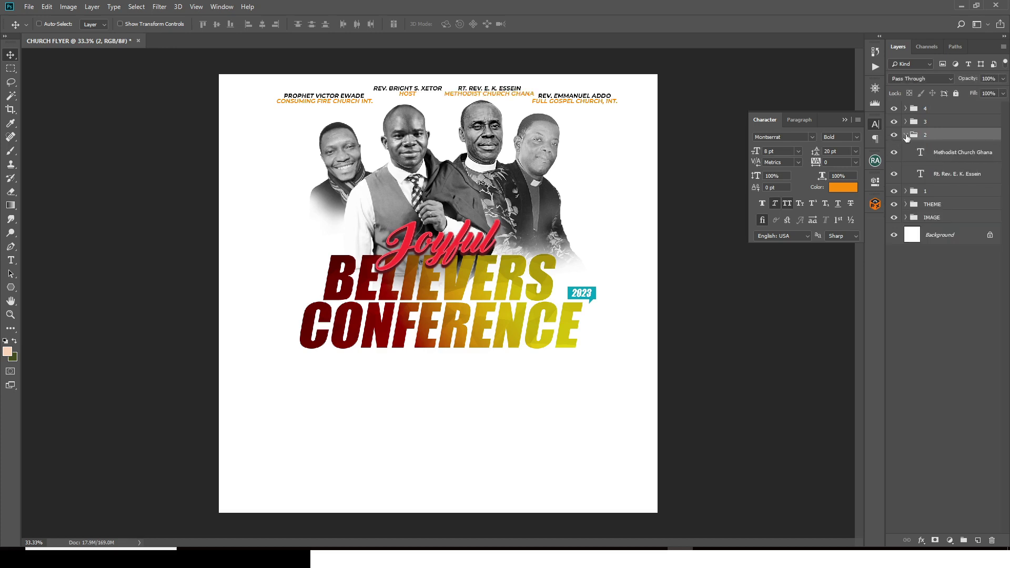
pyautogui.click(938, 153)
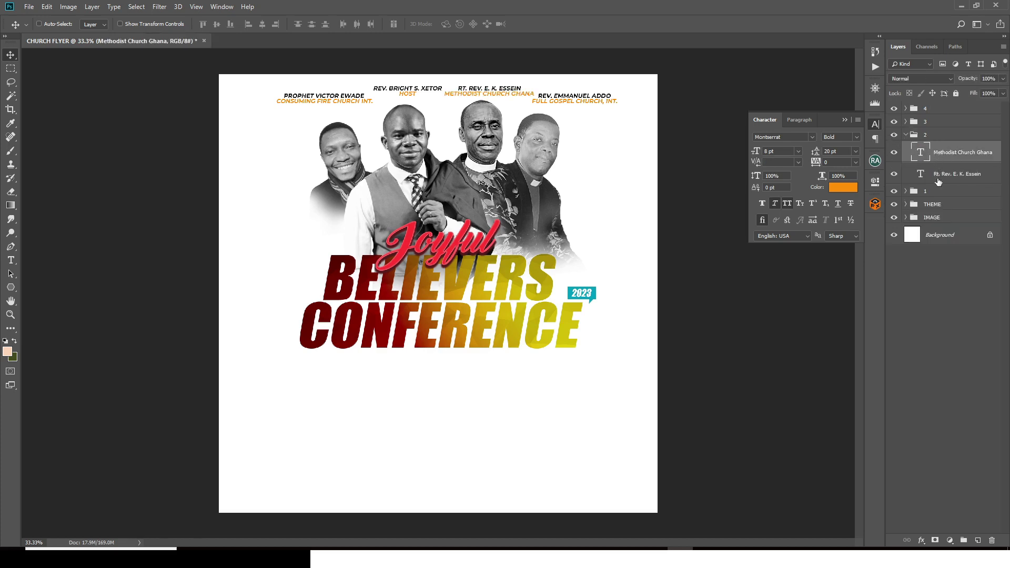
pyautogui.click(938, 182)
pyautogui.hotkey('shift', 'Left')
pyautogui.hotkey('shift', 'Left')
pyautogui.hotkey('shift', 'Left')
pyautogui.hotkey('shift', 'Left')
pyautogui.hotkey('shift', 'Left')
pyautogui.hotkey('shift', 'Left')
pyautogui.hotkey('shift', 'Left')
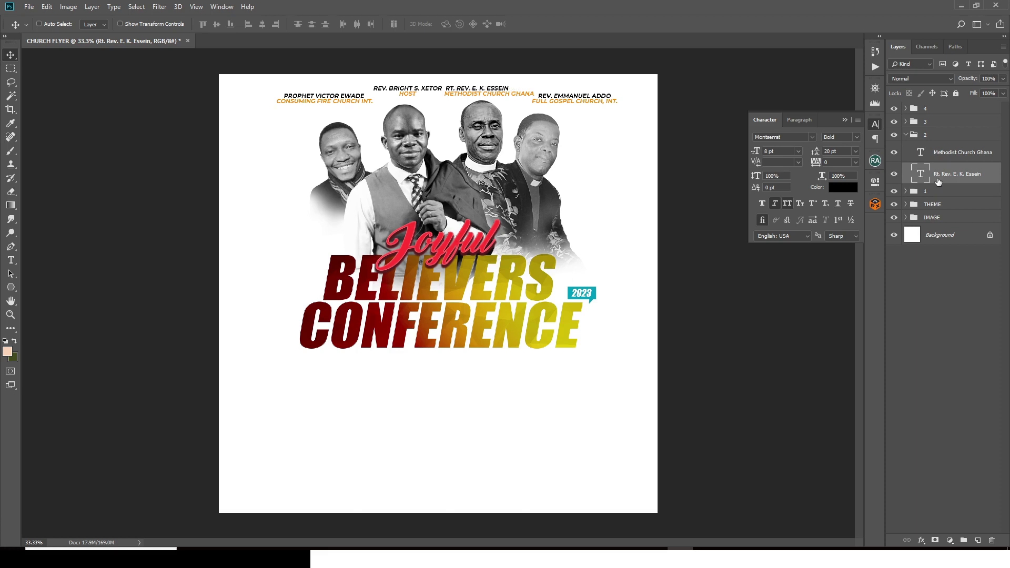
pyautogui.click(927, 138)
pyautogui.hotkey('shift', 'Right')
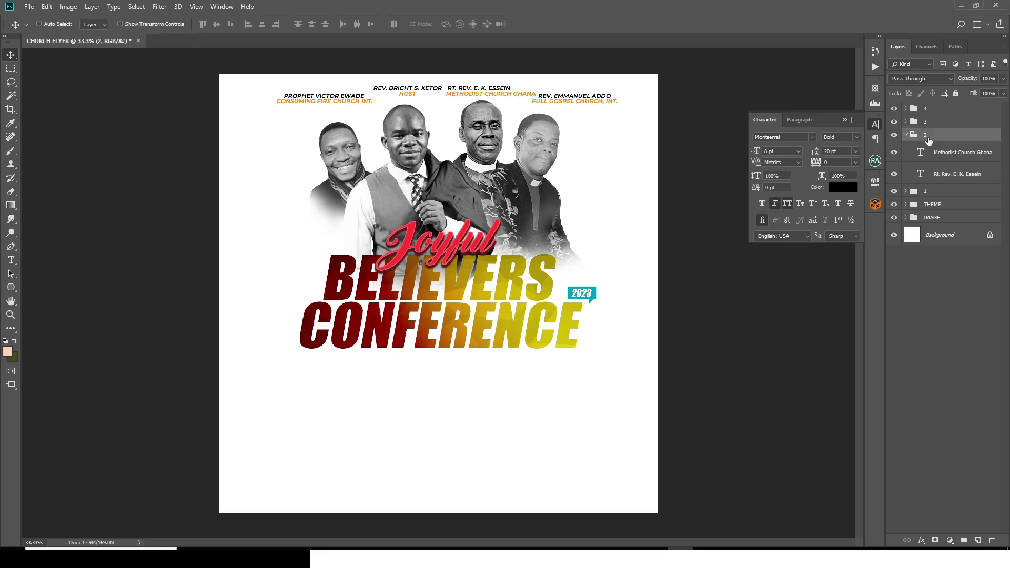
pyautogui.hotkey('shift', 'Right')
pyautogui.hotkey('shift', 'Right')
pyautogui.hotkey('shift', 'Right')
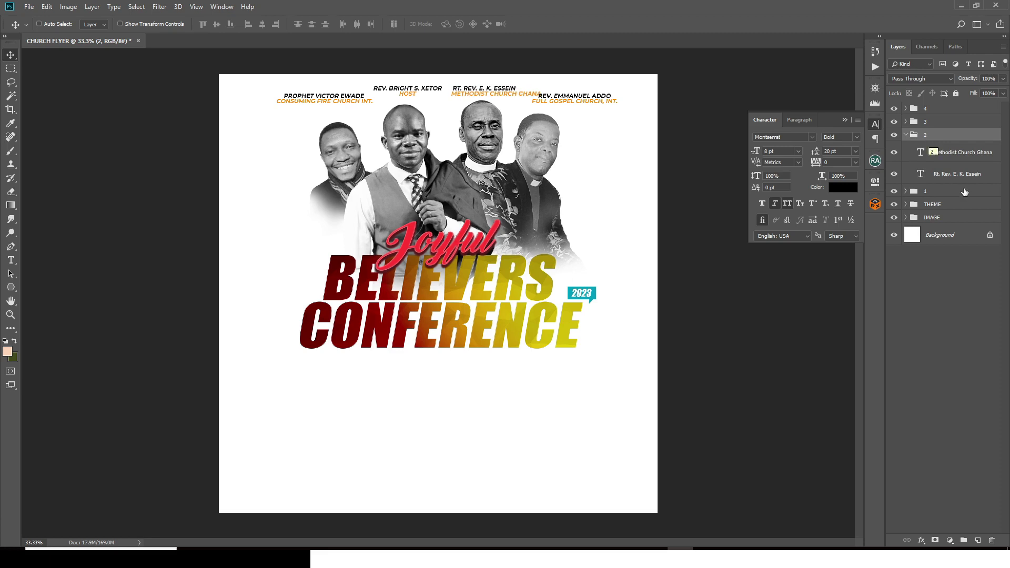
pyautogui.click(905, 134)
# Step: Align group 3's captions vertically and nudge its speaker name left
pyautogui.click(930, 122)
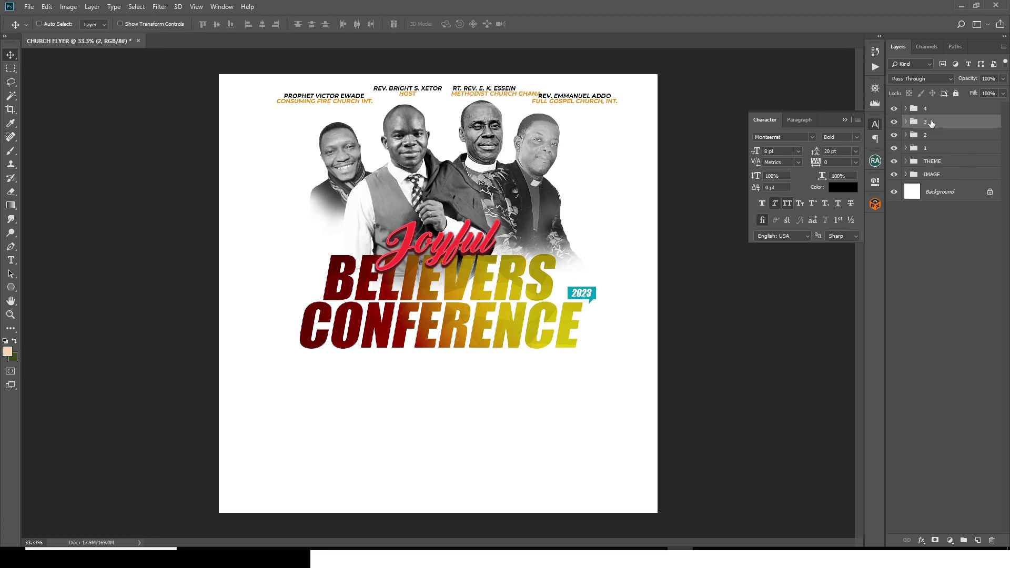
pyautogui.hotkey('shift', 'Down')
pyautogui.hotkey('shift', 'Down')
pyautogui.hotkey('shift', 'Down')
pyautogui.hotkey('shift', 'Down')
pyautogui.hotkey('shift', 'Down')
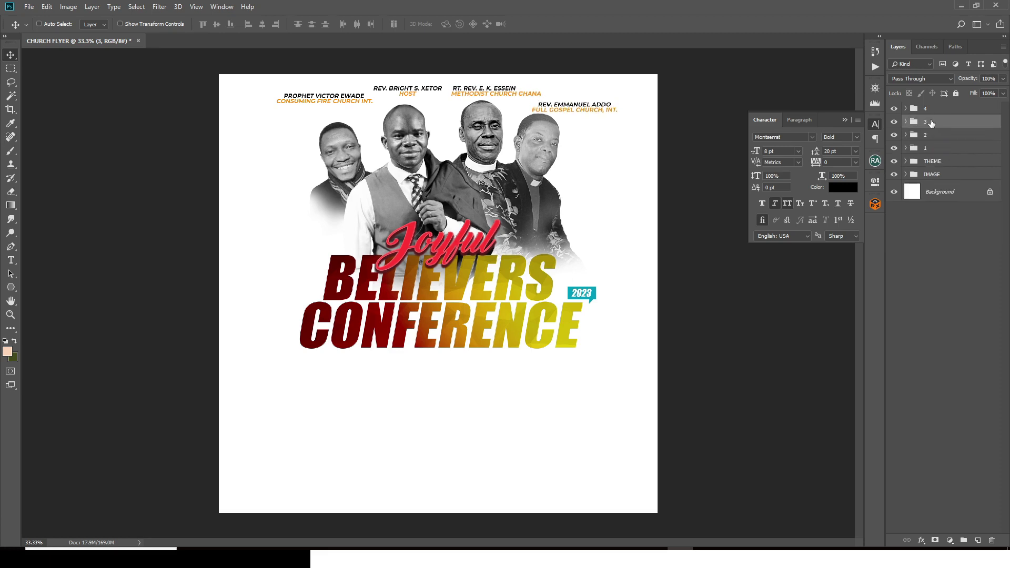
pyautogui.hotkey('shift', 'Up')
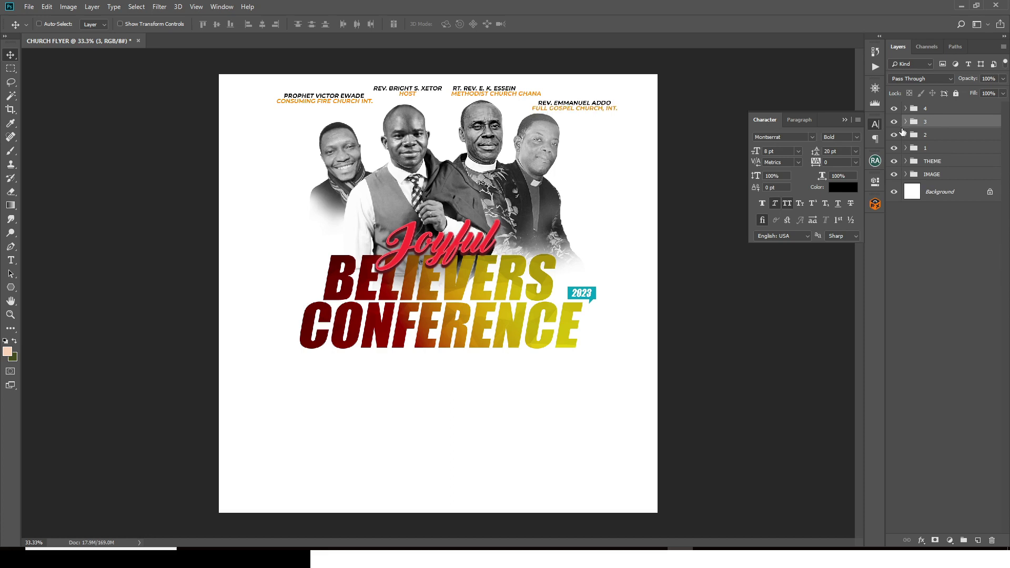
pyautogui.click(905, 121)
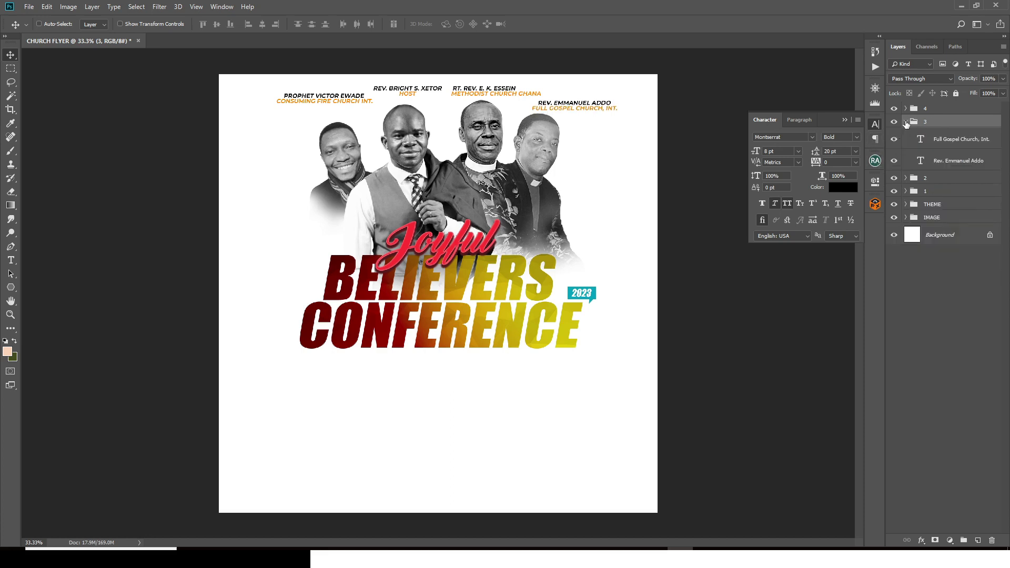
pyautogui.click(935, 162)
pyautogui.hotkey('shift', 'Left')
pyautogui.hotkey('shift', 'Left')
pyautogui.hotkey('shift', 'Left')
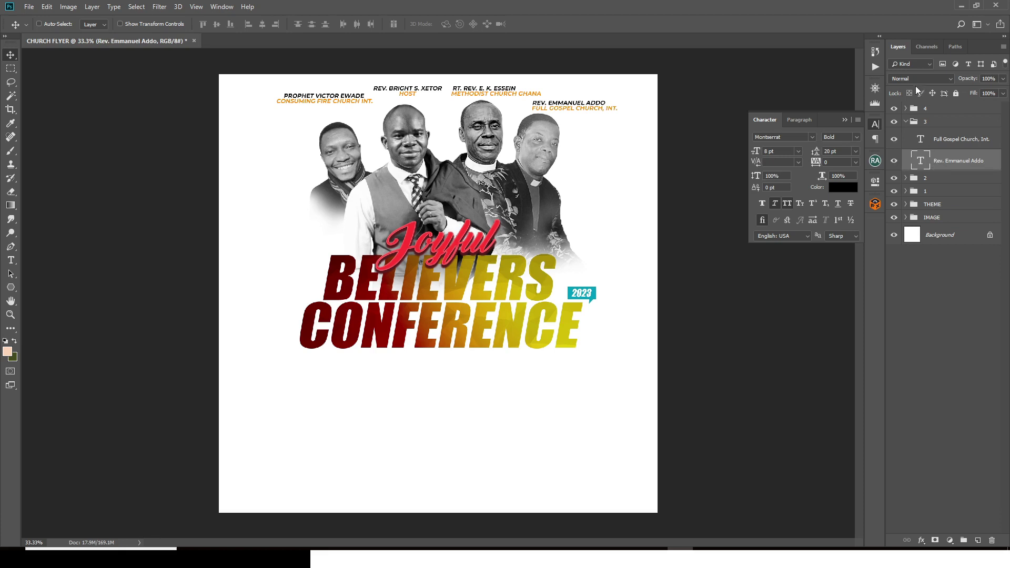
pyautogui.click(907, 122)
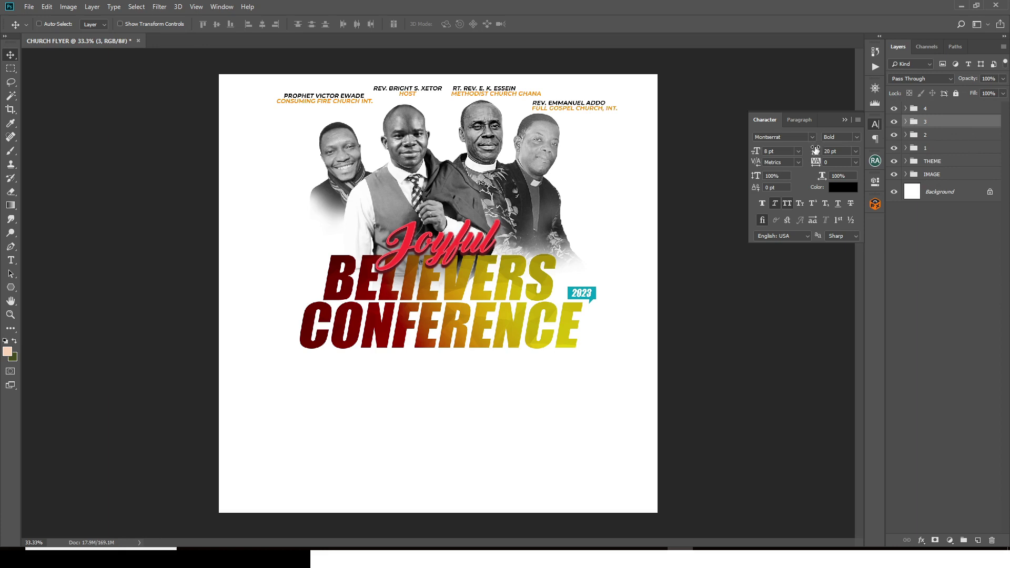
# Step: Shift the host caption group 1 and group 2 slightly left
pyautogui.click(936, 149)
pyautogui.hotkey('shift', 'Left')
pyautogui.hotkey('shift', 'Left')
pyautogui.hotkey('shift', 'Left')
pyautogui.hotkey('shift', 'Left')
pyautogui.hotkey('shift', 'Left')
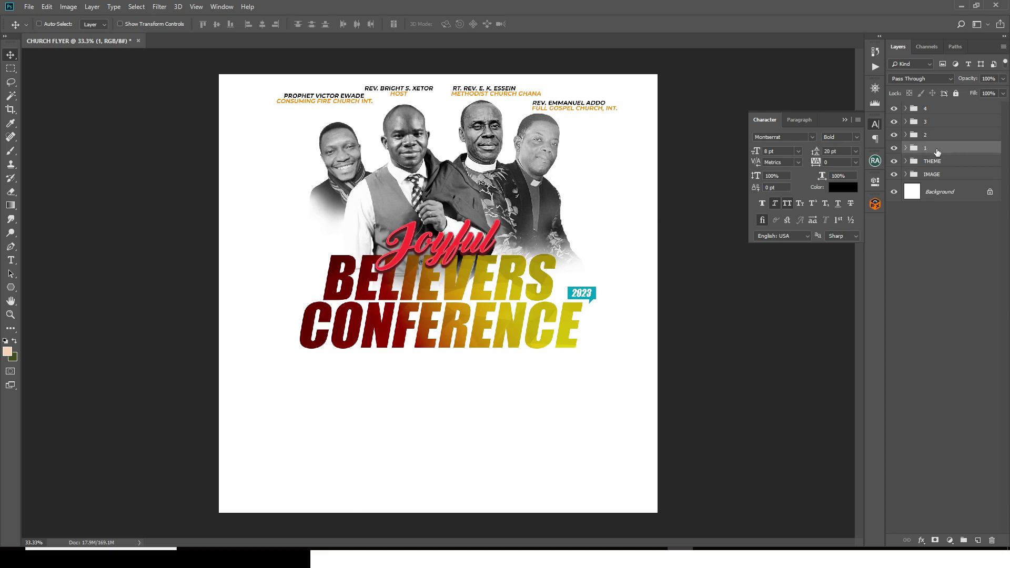
pyautogui.hotkey('shift', 'Left')
pyautogui.click(930, 135)
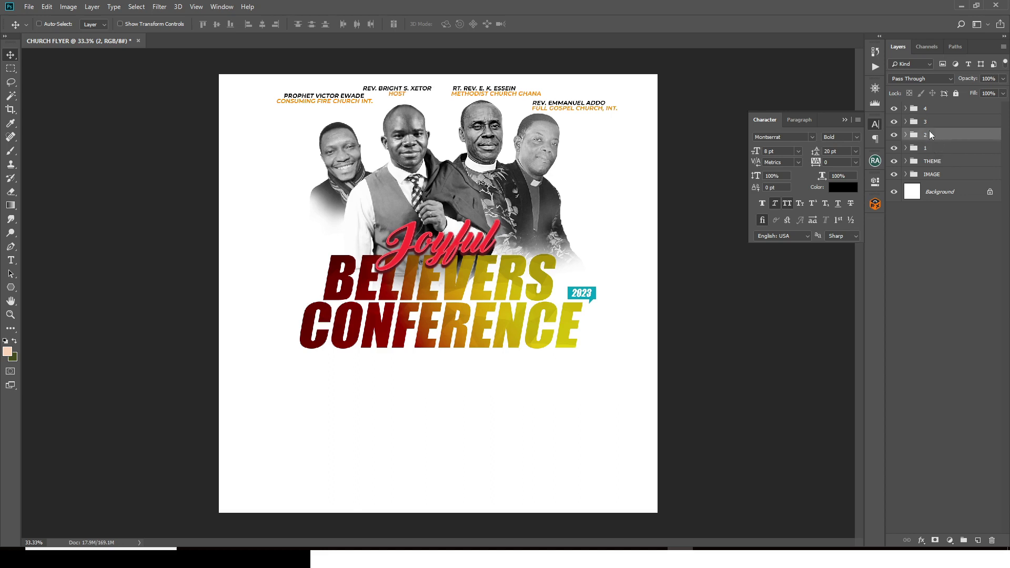
pyautogui.hotkey('shift', 'Left')
pyautogui.hotkey('shift', 'Left')
pyautogui.hotkey('shift', 'Left')
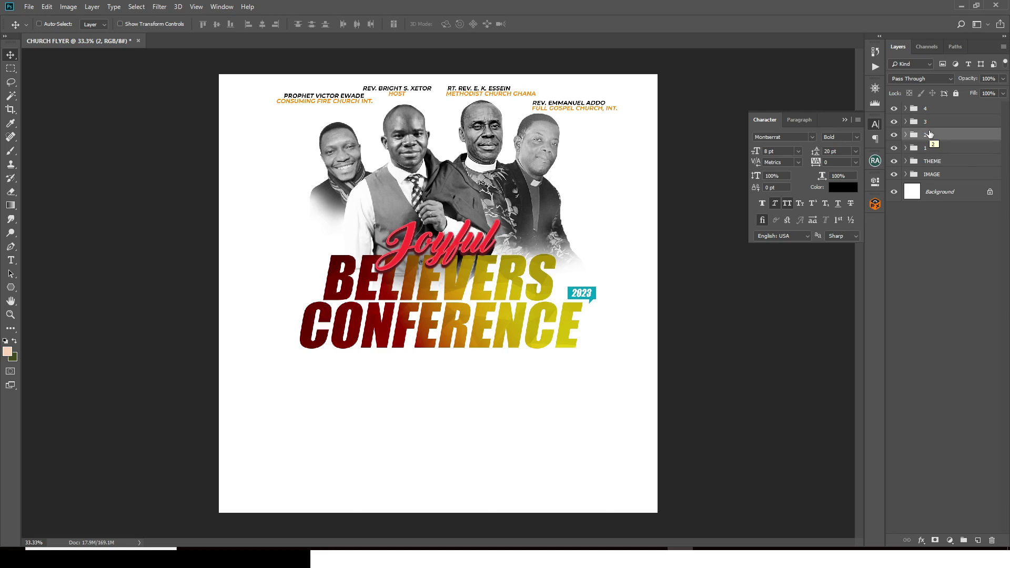
# Step: Lower group 4, nudge its name right, then raise all four captions slightly
pyautogui.click(926, 109)
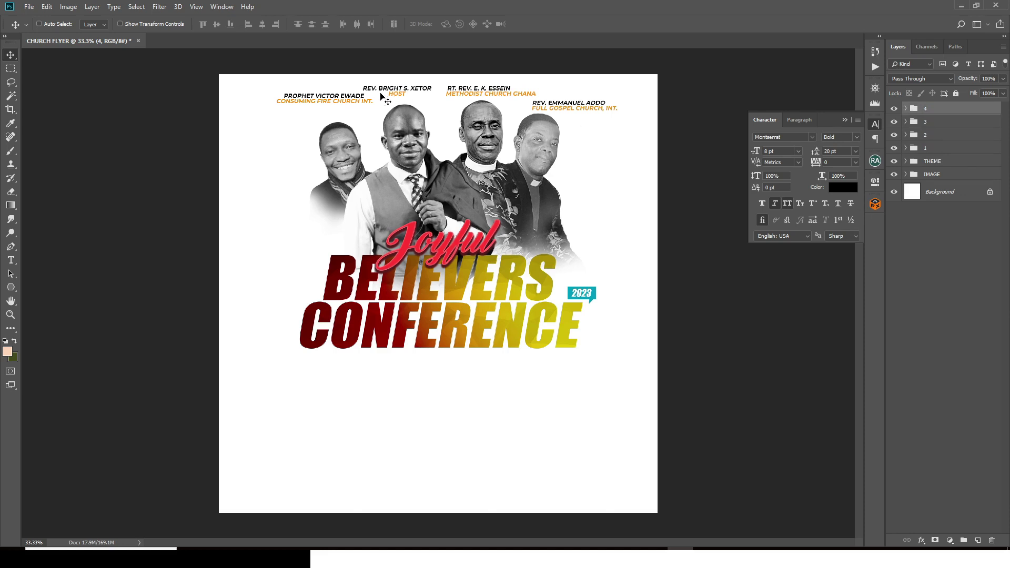
pyautogui.hotkey('shift', 'Down')
pyautogui.hotkey('shift', 'Down')
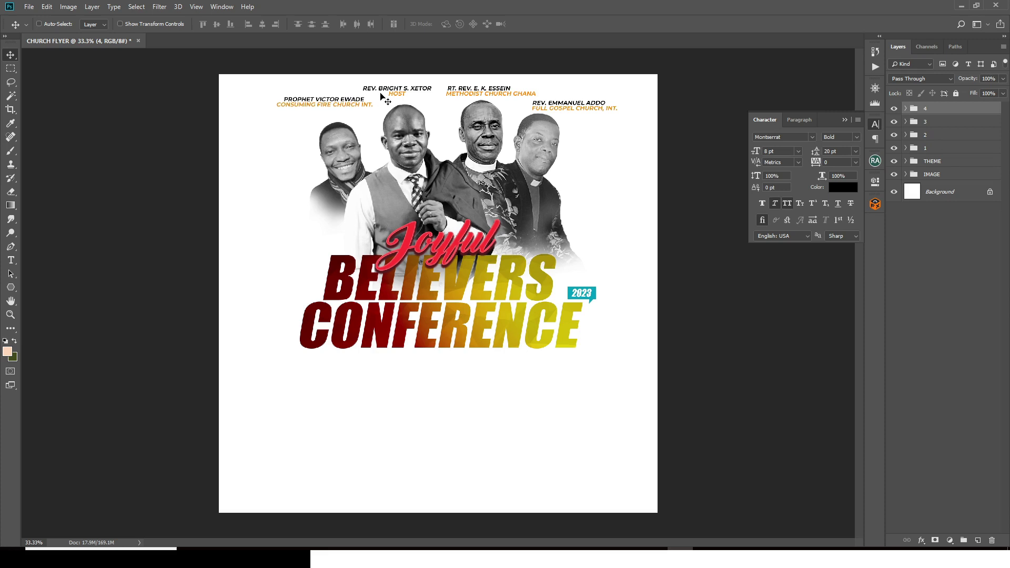
pyautogui.hotkey('shift', 'Down')
pyautogui.hotkey('shift', 'Down')
pyautogui.hotkey('shift', 'Down')
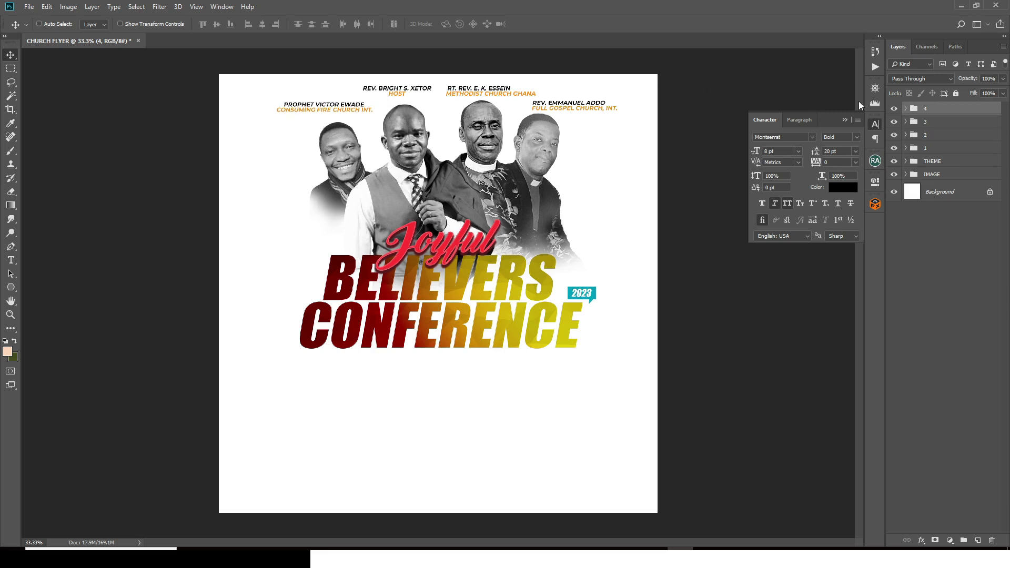
pyautogui.click(905, 109)
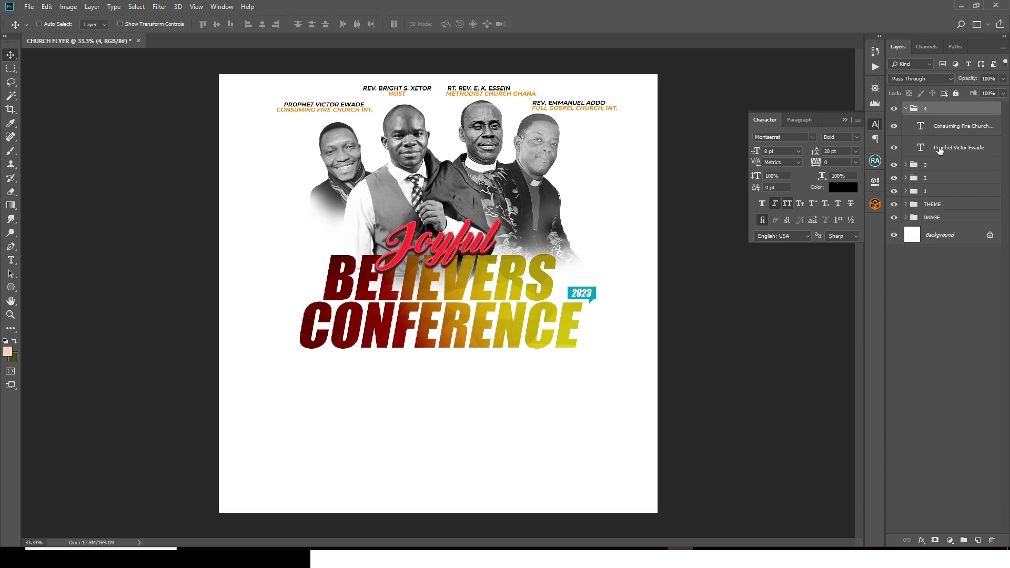
pyautogui.click(940, 150)
pyautogui.hotkey('shift', 'Right')
pyautogui.hotkey('shift', 'Right')
pyautogui.hotkey('shift', 'Right')
pyautogui.hotkey('shift', 'Right')
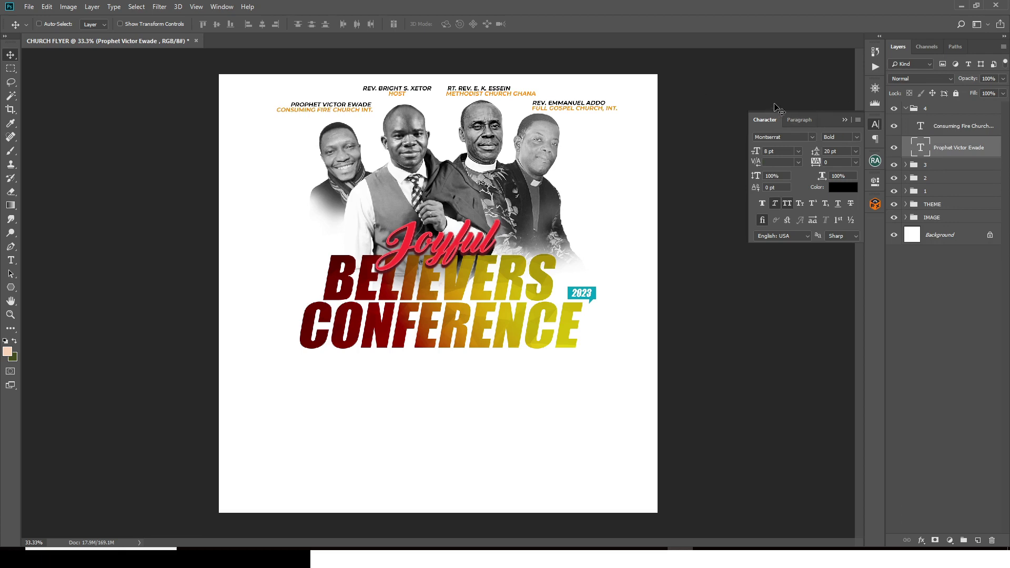
pyautogui.click(906, 109)
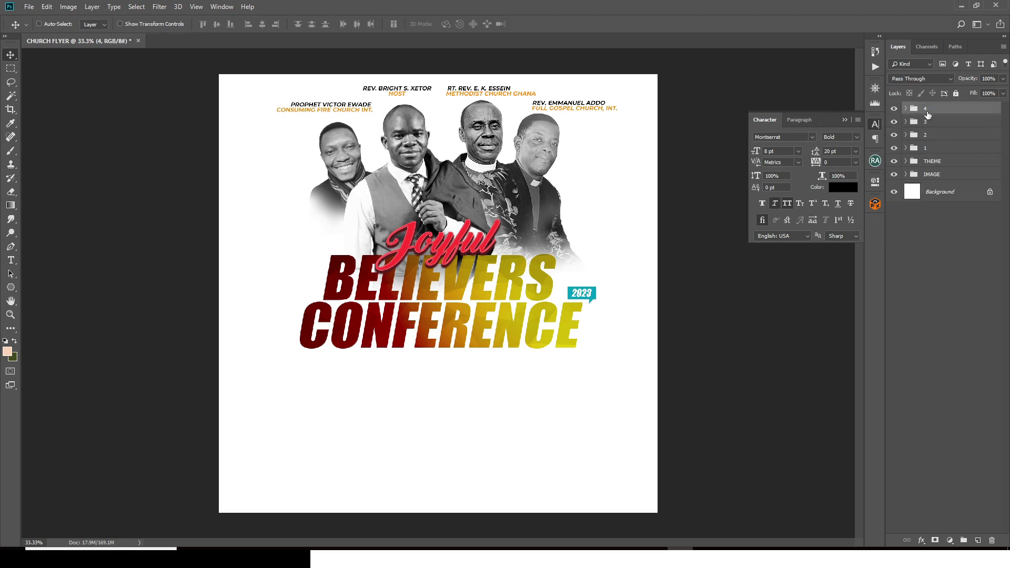
pyautogui.keyDown('shift'); pyautogui.click(936, 151); pyautogui.keyUp('shift')
pyautogui.press('Up')
pyautogui.press('Up')
pyautogui.press('Up')
pyautogui.press('Up')
pyautogui.press('Up')
pyautogui.press('Up')
pyautogui.press('Up')
pyautogui.press('Up')
pyautogui.press('Up')
pyautogui.press('Up')
pyautogui.press('Up')
pyautogui.press('Up')
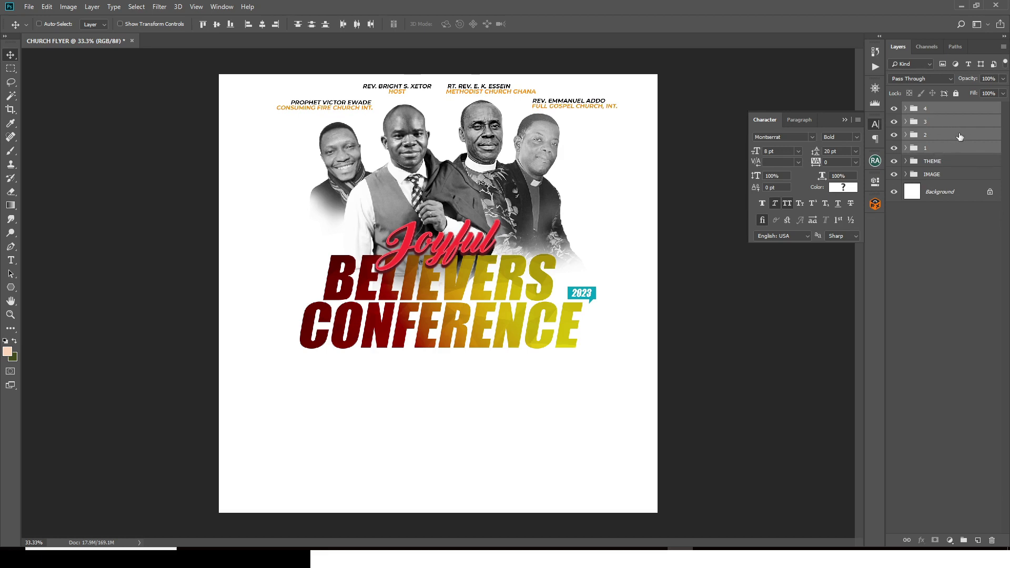
# Step: Group the four speaker caption groups into one group named NAME
pyautogui.hotkey('ctrl', 'g')
pyautogui.doubleClick(931, 108)
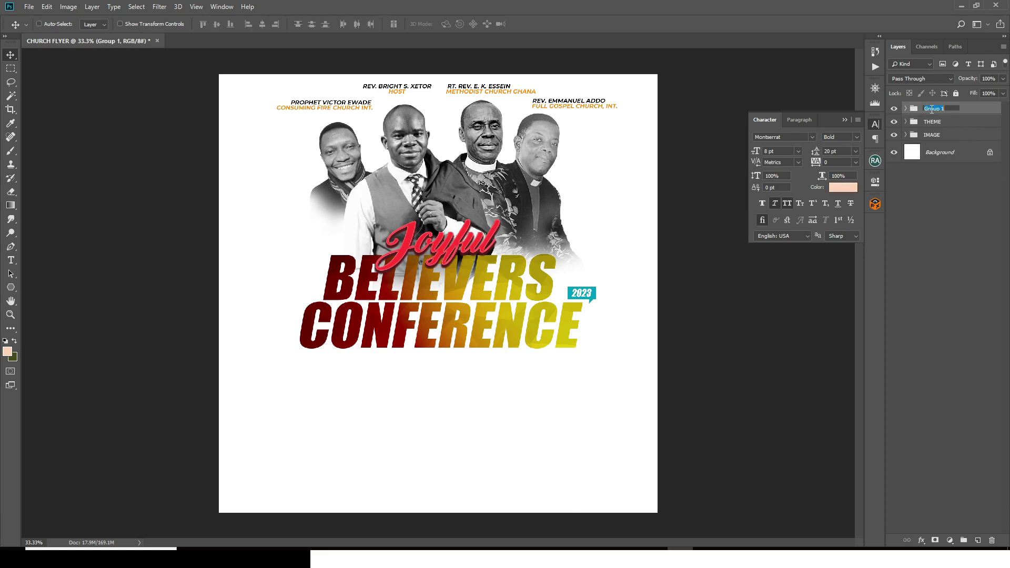
pyautogui.write('NAME')
pyautogui.press('Return')
pyautogui.press('t')
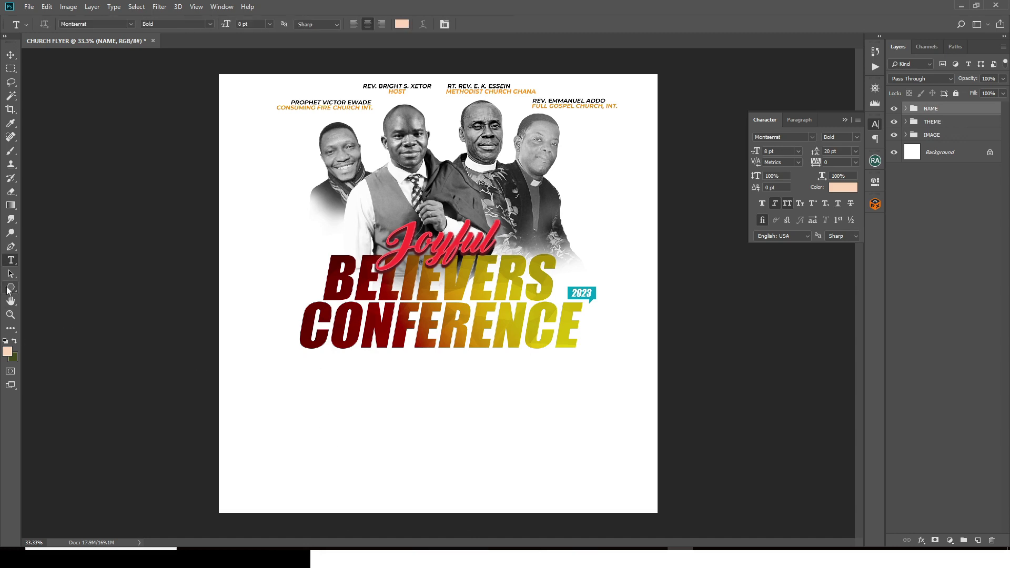
pyautogui.moveTo(11, 287); pyautogui.dragTo(52, 285)
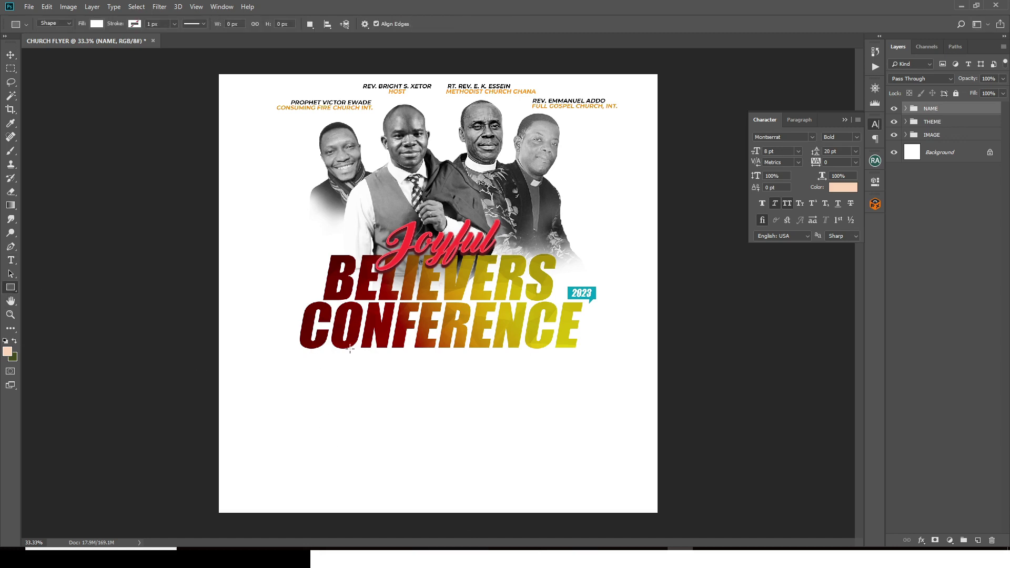
# Step: Draw a square box below the CONFERENCE title filled with cyan 00CFFF
pyautogui.moveTo(300, 364); pyautogui.dragTo(370, 429)
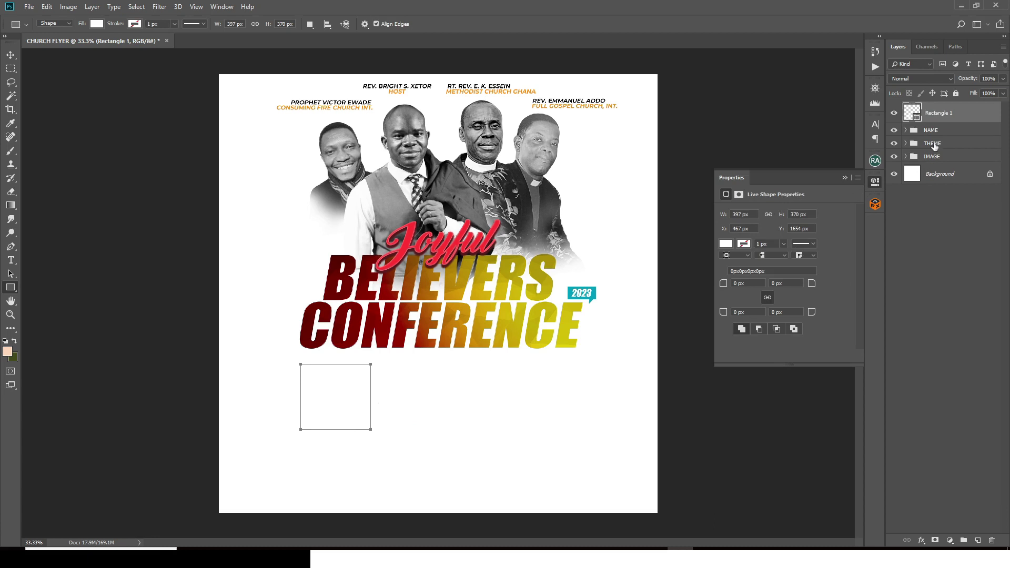
pyautogui.doubleClick(916, 109)
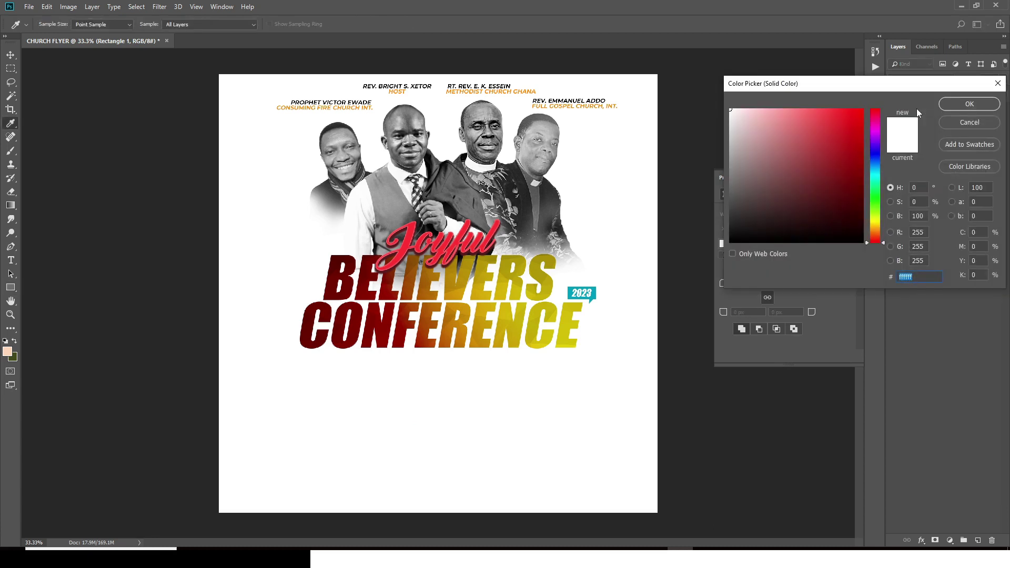
pyautogui.write('00')
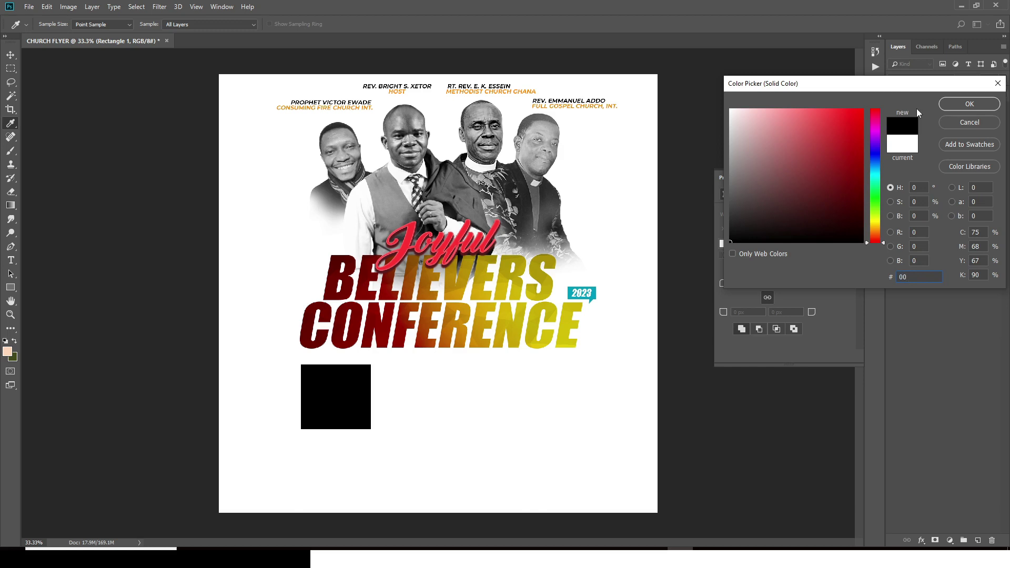
pyautogui.write('CFFF')
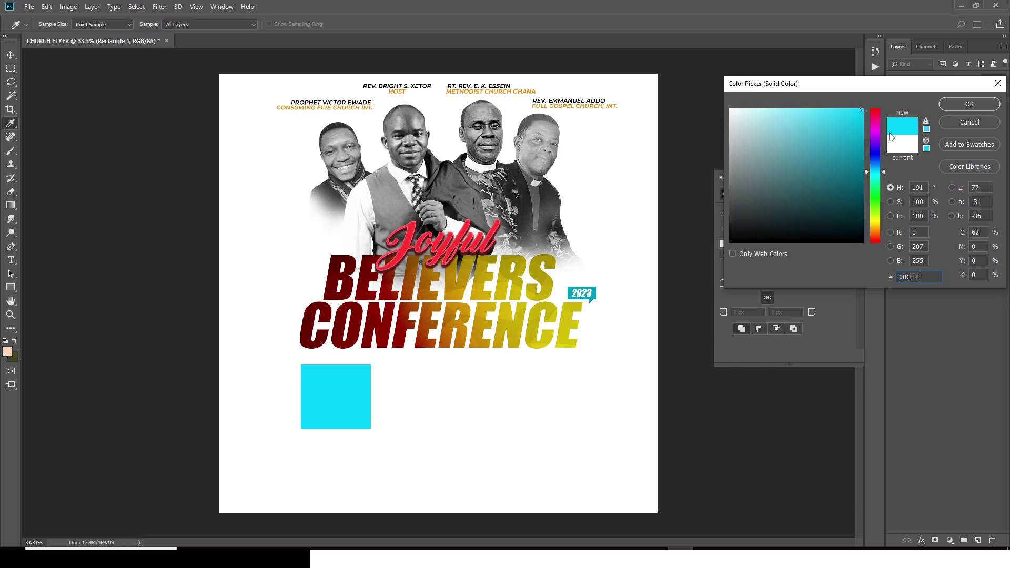
pyautogui.click(951, 108)
# Step: Duplicate the cyan box, shrink it slightly and offset it left behind the original
pyautogui.moveTo(912, 181); pyautogui.dragTo(954, 191)
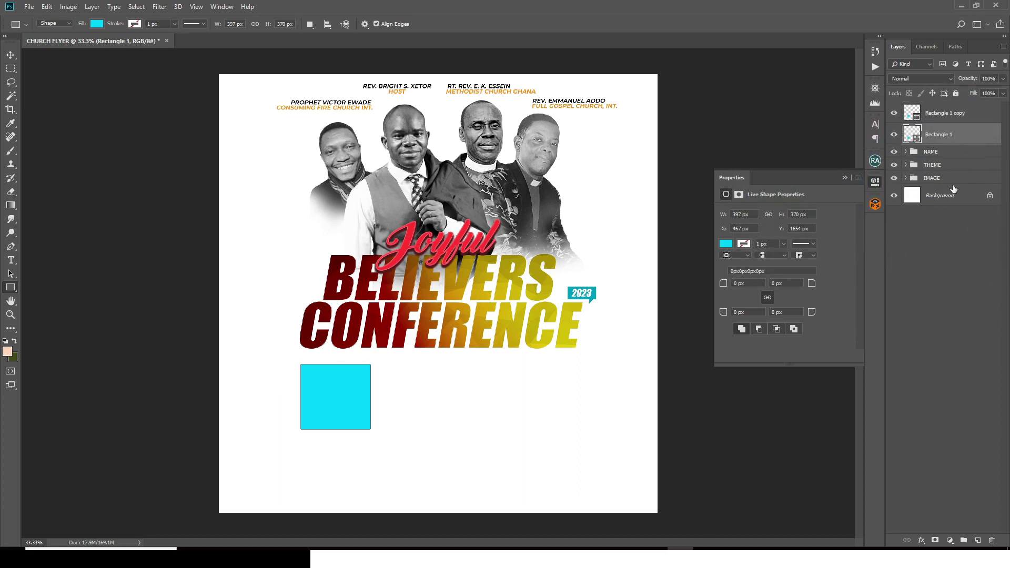
pyautogui.hotkey('ctrl', 't')
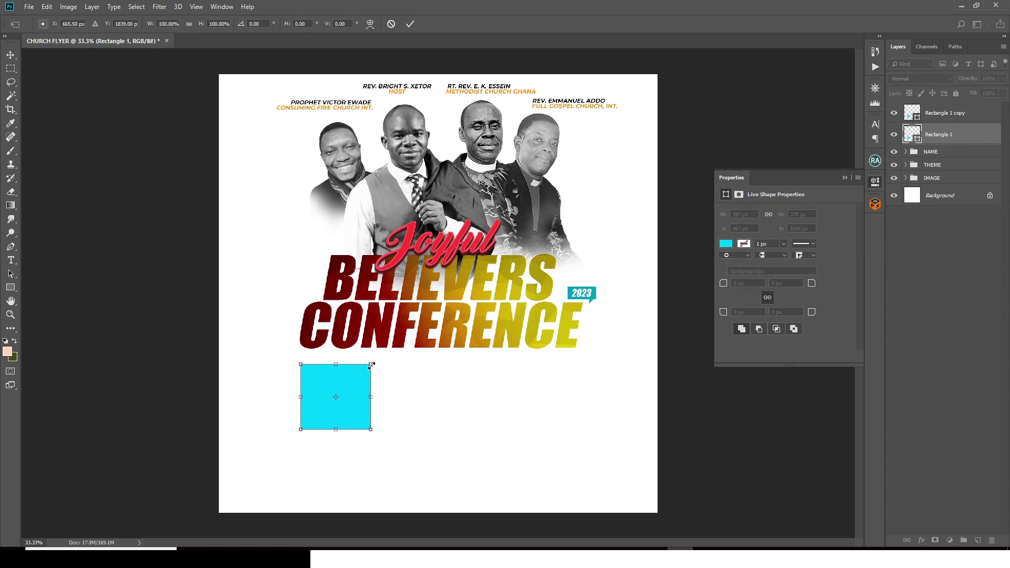
pyautogui.moveTo(371, 365); pyautogui.dragTo(365, 370)
pyautogui.hotkey('shift', 'Left')
pyautogui.hotkey('shift', 'Left')
pyautogui.hotkey('shift', 'Left')
pyautogui.hotkey('shift', 'Left')
pyautogui.hotkey('shift', 'Left')
pyautogui.hotkey('shift', 'Left')
pyautogui.hotkey('shift', 'Left')
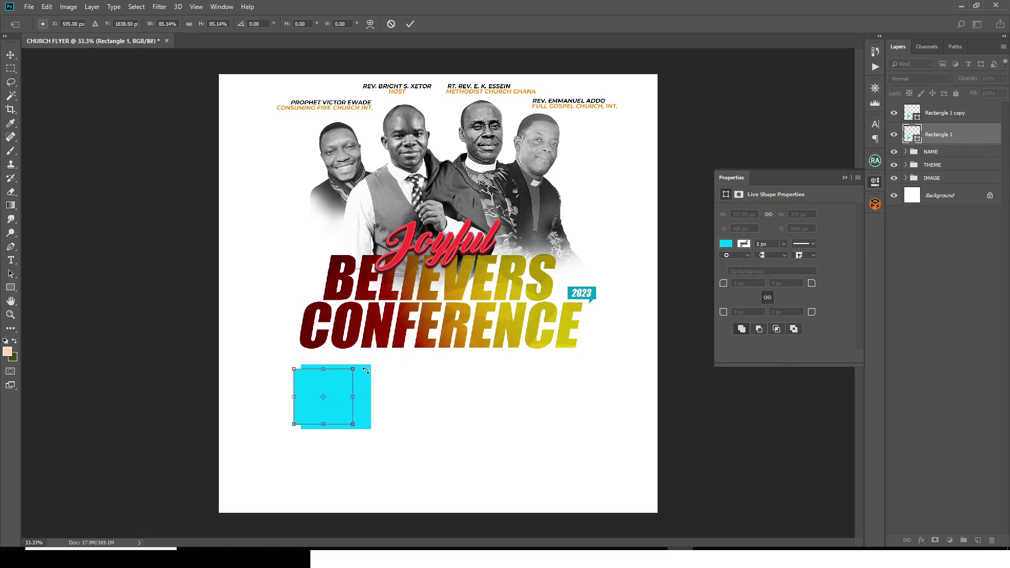
pyautogui.hotkey('shift', 'Left')
pyautogui.press('Return')
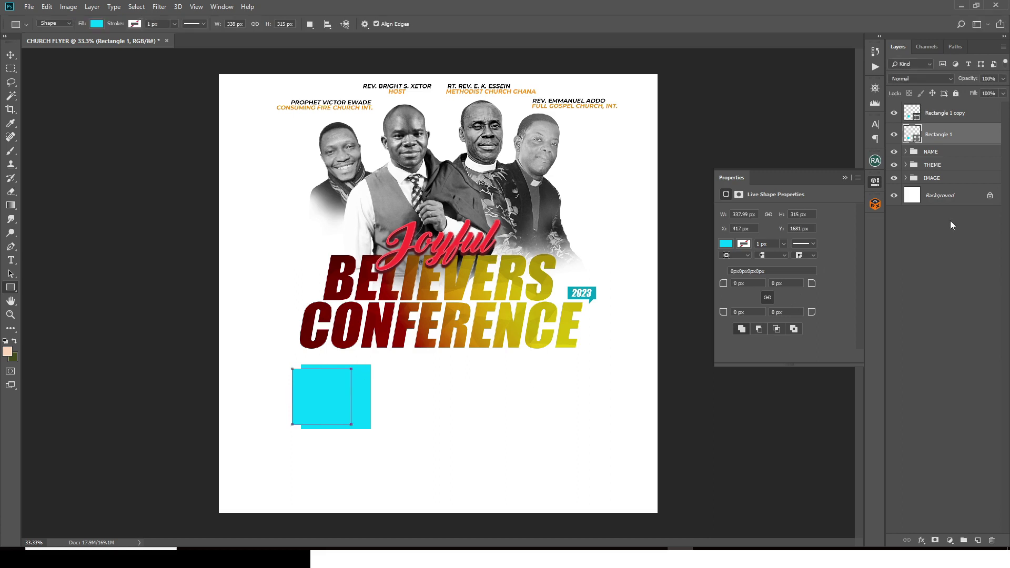
# Step: Fill the back rectangle with dark teal #014555
pyautogui.doubleClick(907, 138)
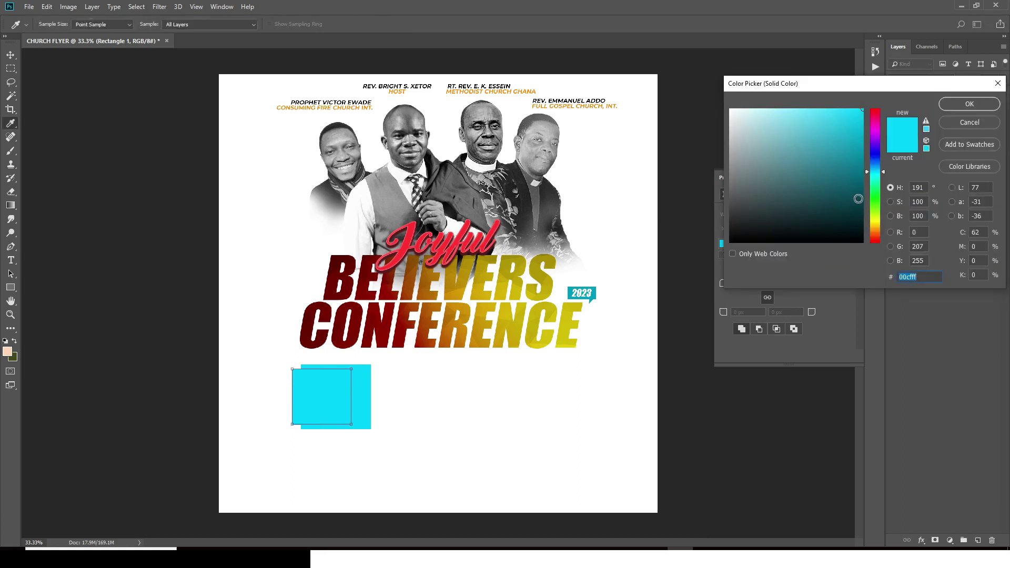
pyautogui.click(860, 199)
pyautogui.click(862, 198)
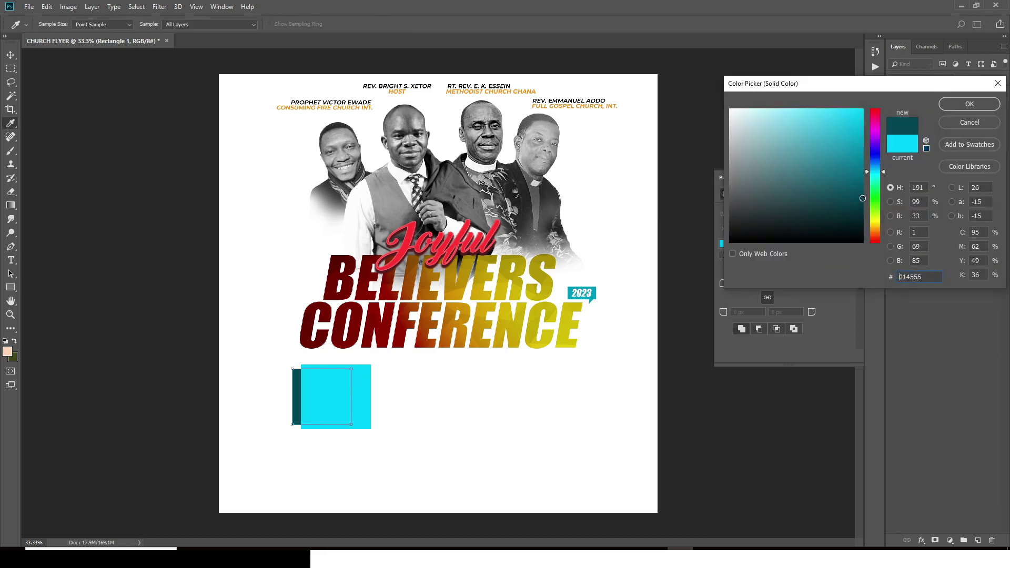
pyautogui.click(953, 105)
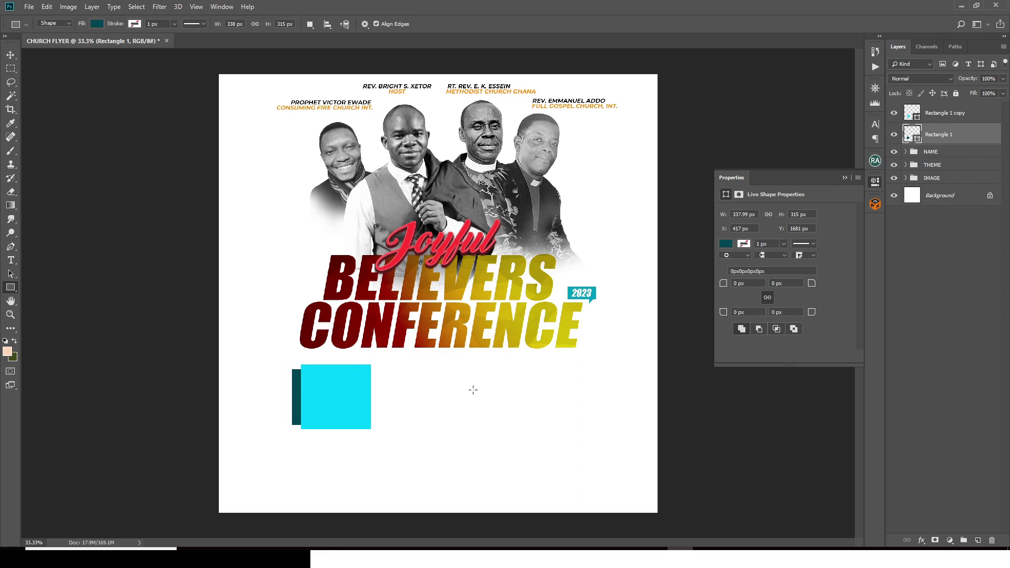
pyautogui.press('t')
pyautogui.click(397, 466)
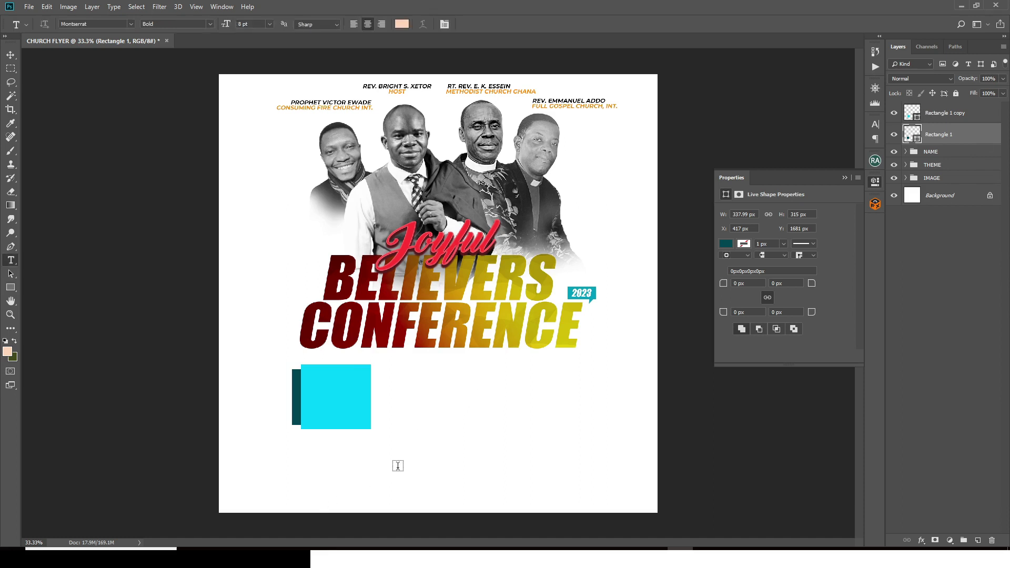
# Step: Enter the guest minister's name from the notes and colour it white (#ffffff)
pyautogui.hotkey('alt', 'Tab')
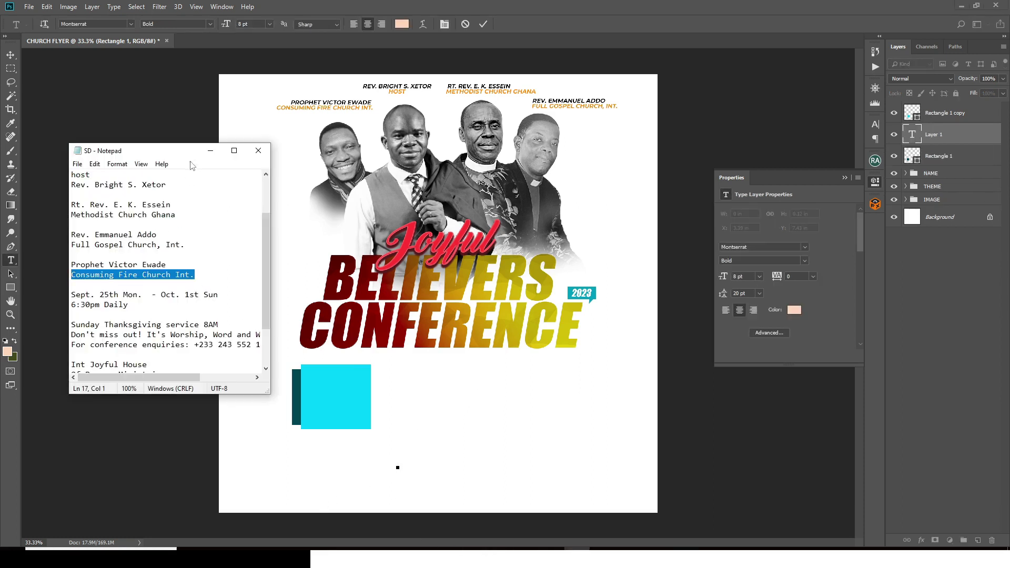
pyautogui.click(415, 4)
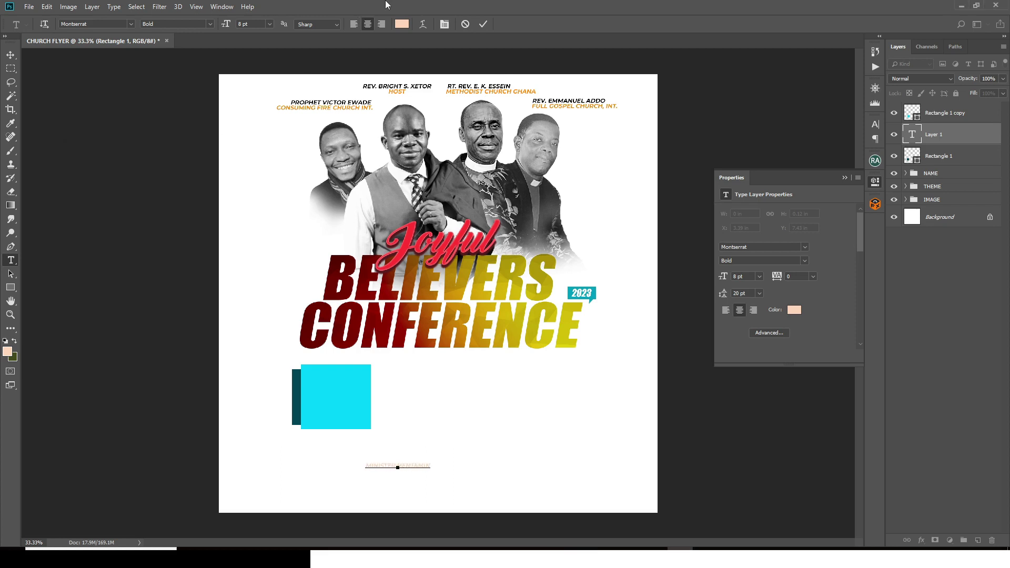
pyautogui.click(905, 147)
pyautogui.click(794, 309)
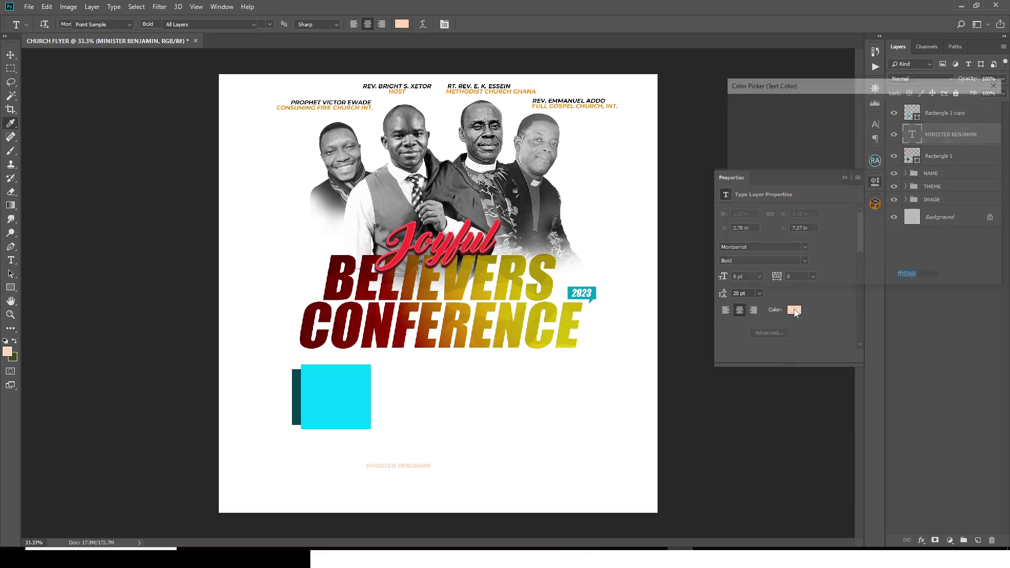
pyautogui.write('ffffff')
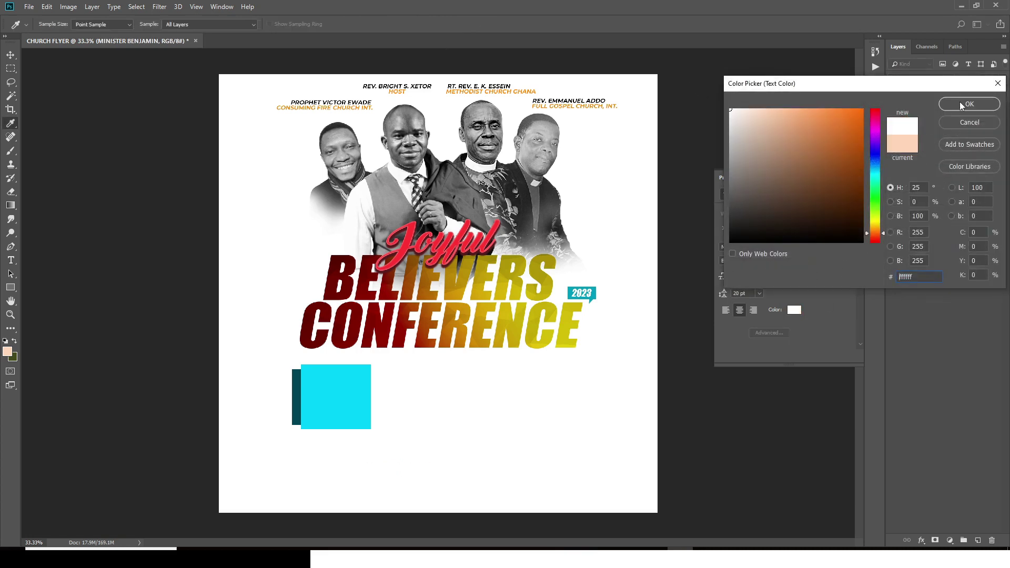
pyautogui.click(960, 102)
# Step: Rotate the name text 90° counter-clockwise over the cyan photo box
pyautogui.press('v')
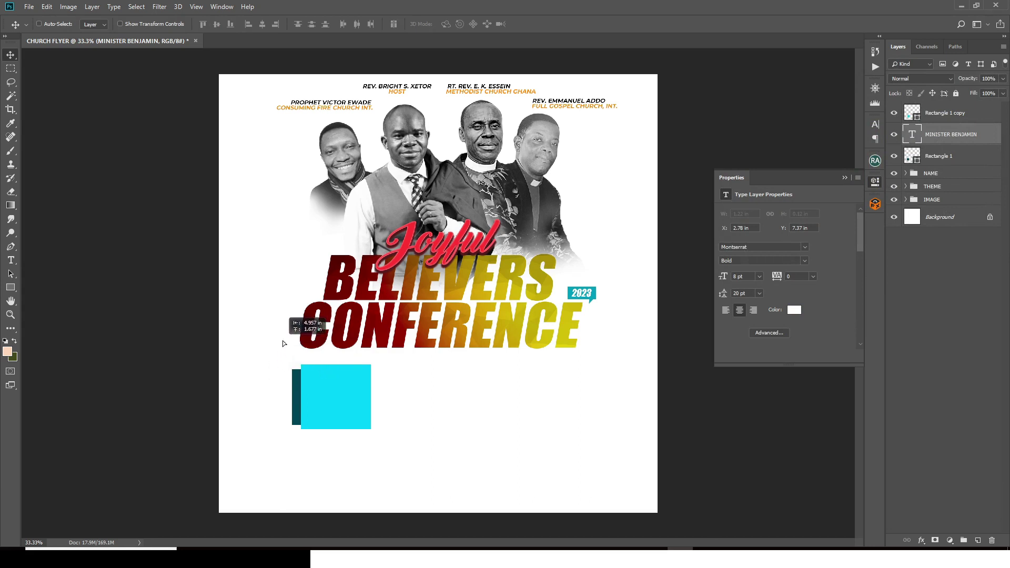
pyautogui.moveTo(282, 344); pyautogui.dragTo(296, 335)
pyautogui.press('t')
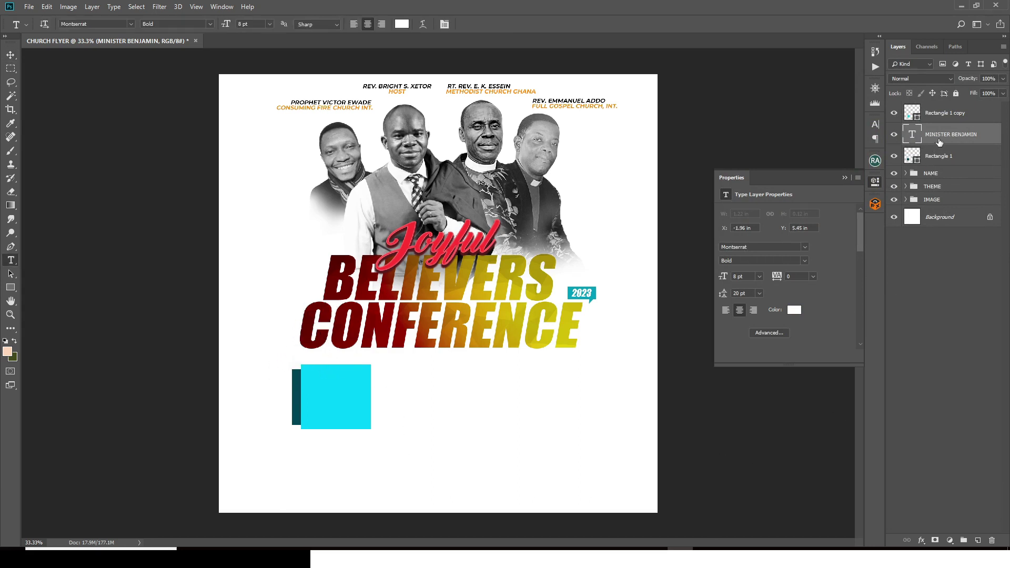
pyautogui.hotkey('ctrl', 't')
pyautogui.moveTo(171, 368); pyautogui.dragTo(331, 390)
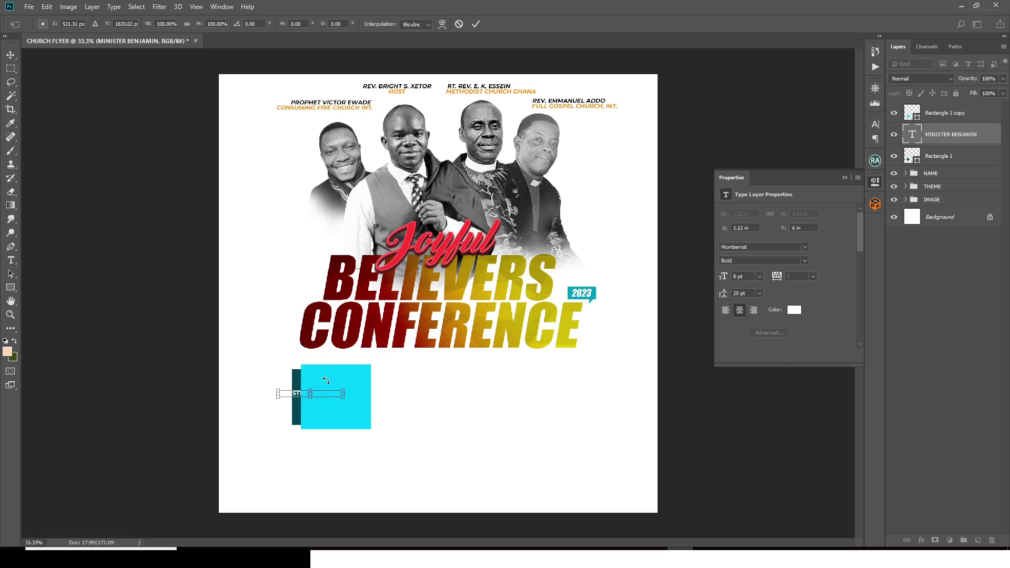
pyautogui.rightClick(326, 380)
pyautogui.click(375, 497)
pyautogui.press('Return')
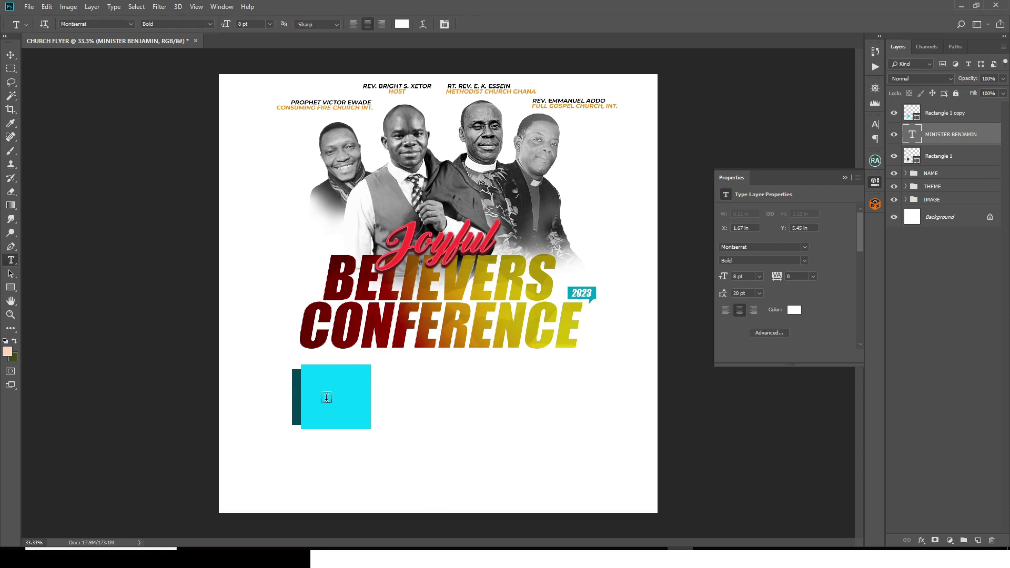
# Step: Move the rotated name onto the teal strip and stack its layer above both rectangles
pyautogui.press('v')
pyautogui.moveTo(326, 399); pyautogui.dragTo(355, 396)
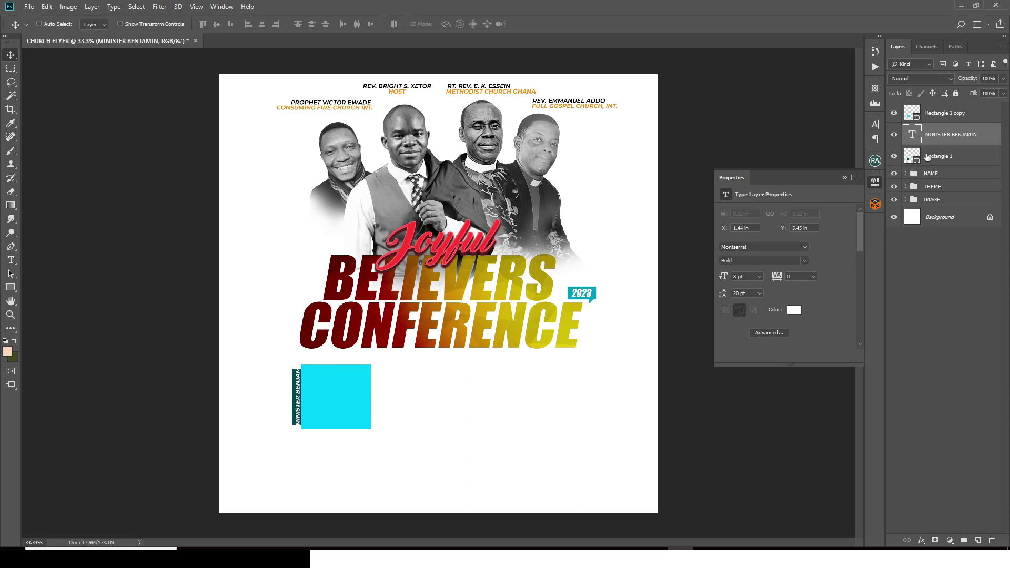
pyautogui.moveTo(934, 140); pyautogui.dragTo(930, 106)
# Step: Select the rectangle layers, then the name layer, and bring up character formatting
pyautogui.click(939, 138)
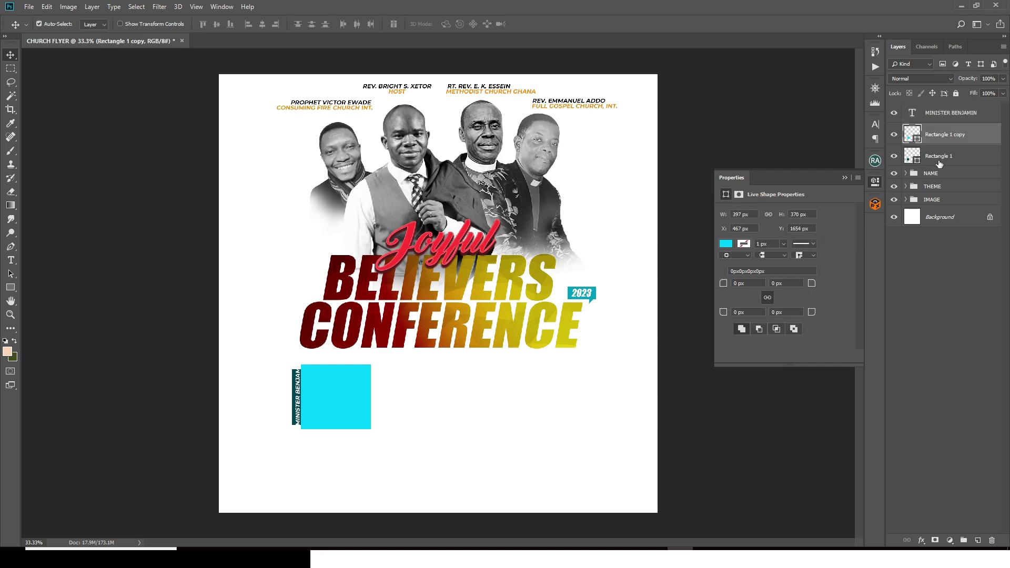
pyautogui.keyDown('ctrl'); pyautogui.click(939, 158); pyautogui.keyUp('ctrl')
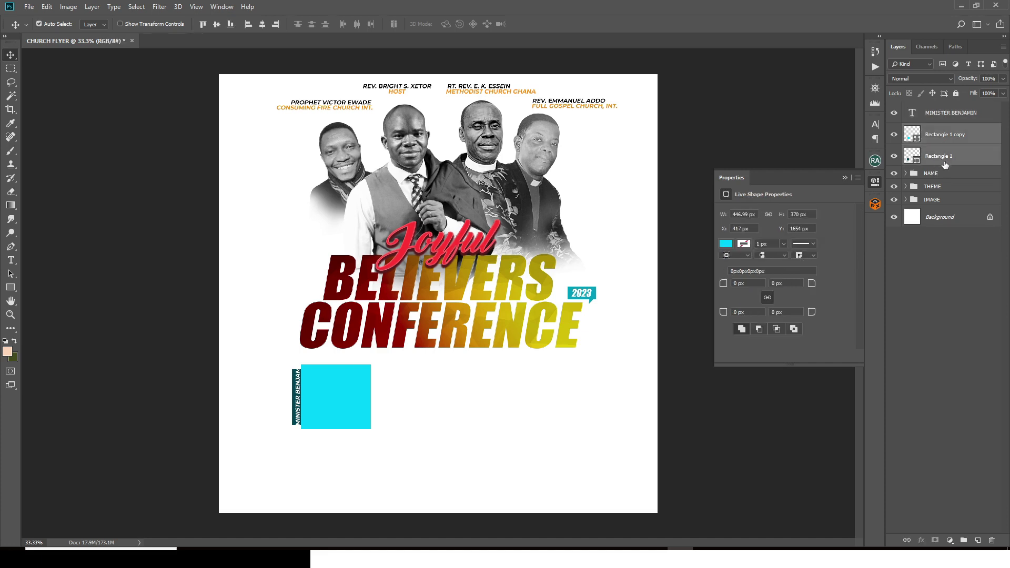
pyautogui.click(936, 115)
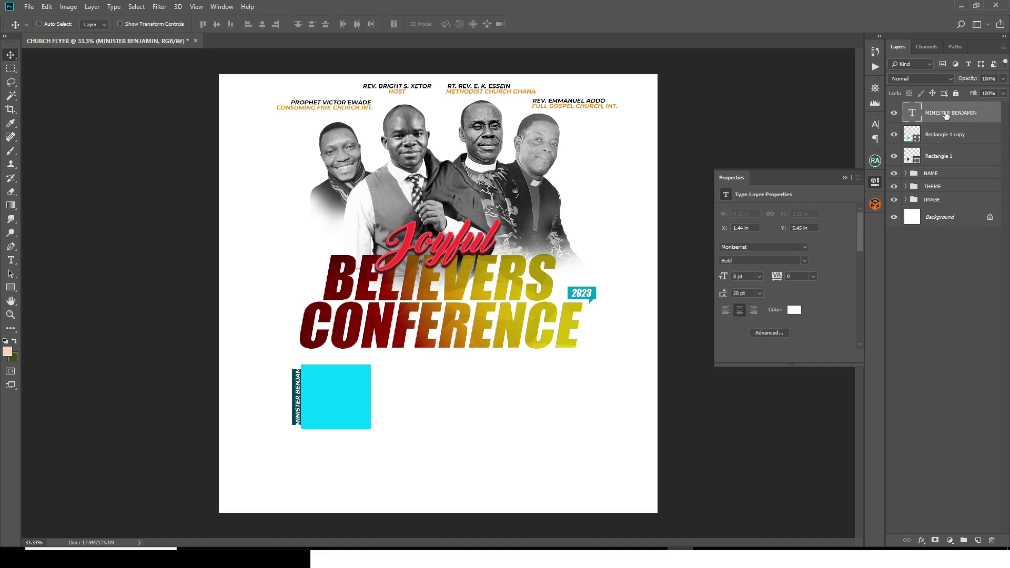
pyautogui.click(875, 125)
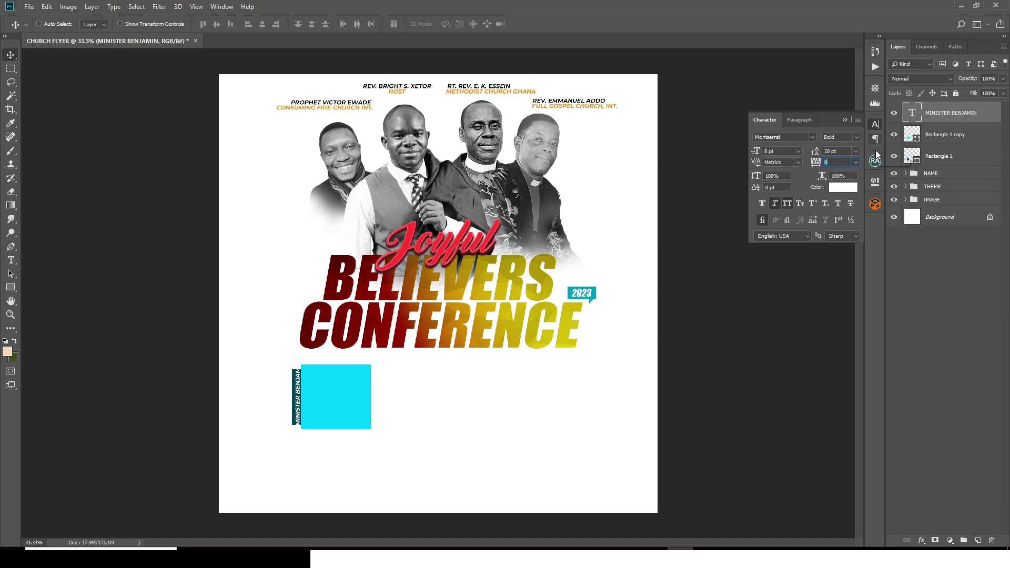
# Step: Stretch both photo-box rectangles taller from their top edge
pyautogui.click(932, 143)
pyautogui.keyDown('ctrl'); pyautogui.click(936, 159); pyautogui.keyUp('ctrl')
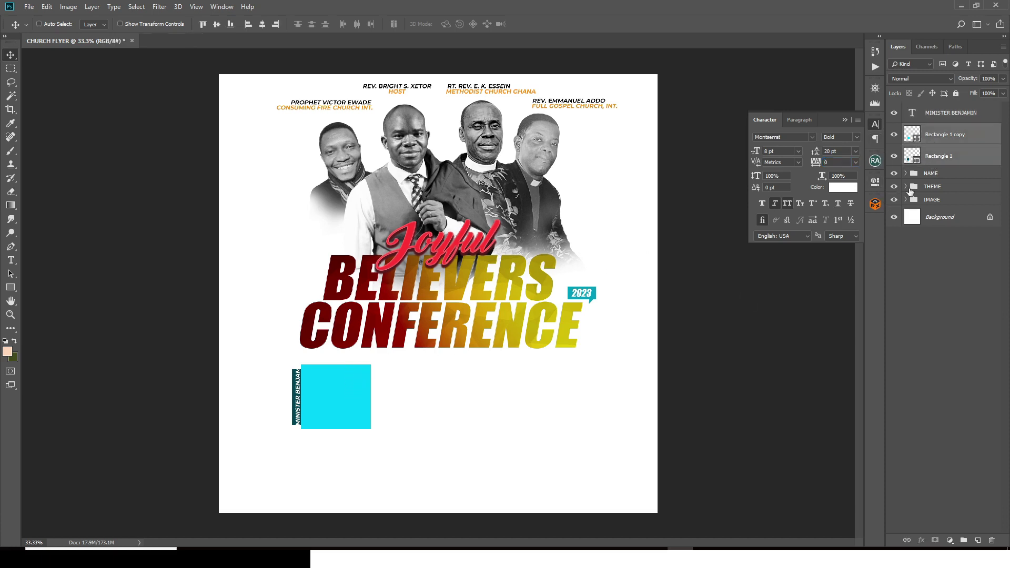
pyautogui.hotkey('ctrl', 't')
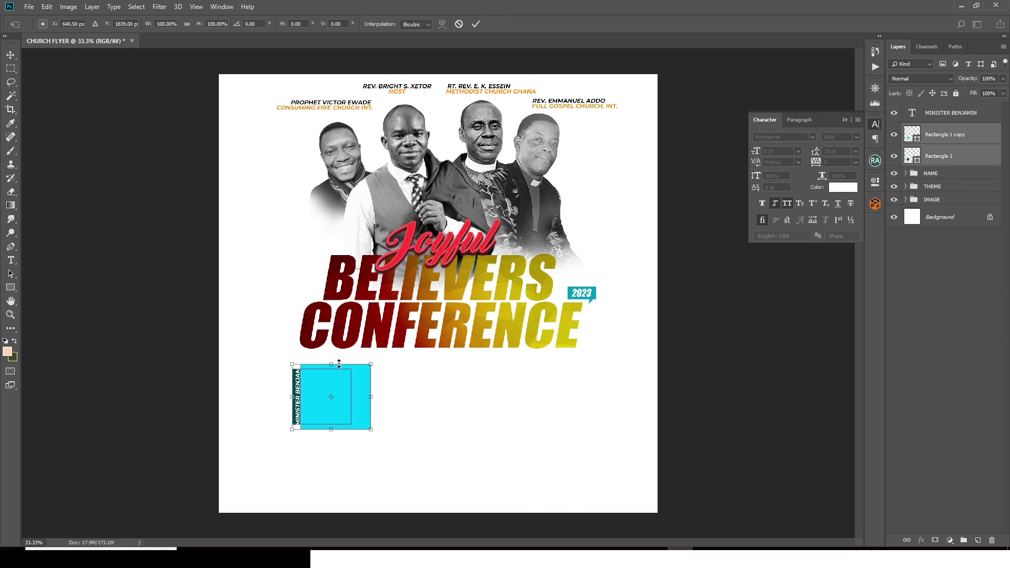
pyautogui.moveTo(333, 363); pyautogui.dragTo(336, 358)
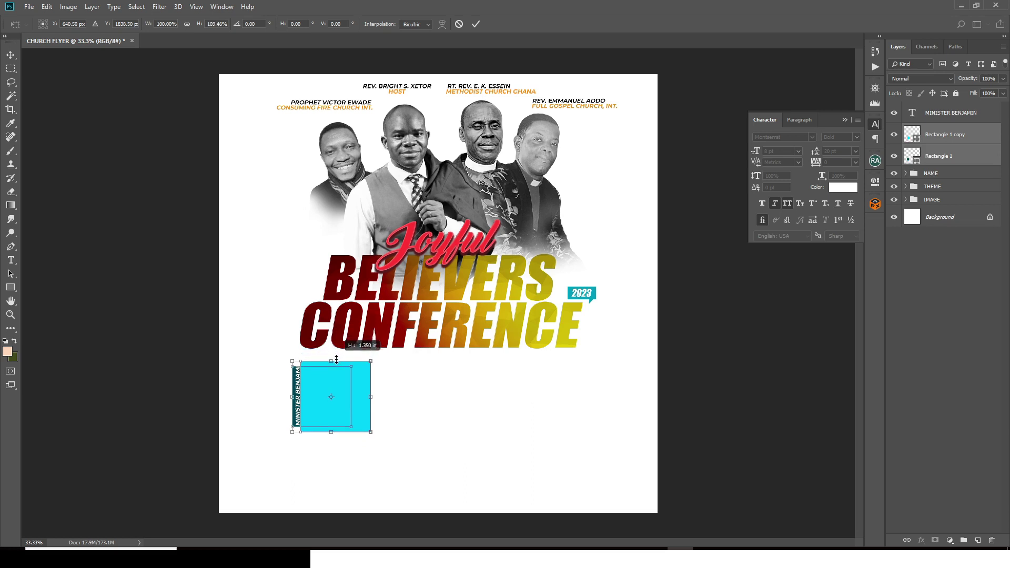
pyautogui.press('Return')
# Step: Set the minister's name to 6 pt and load the teal strip's outline as a selection
pyautogui.click(926, 112)
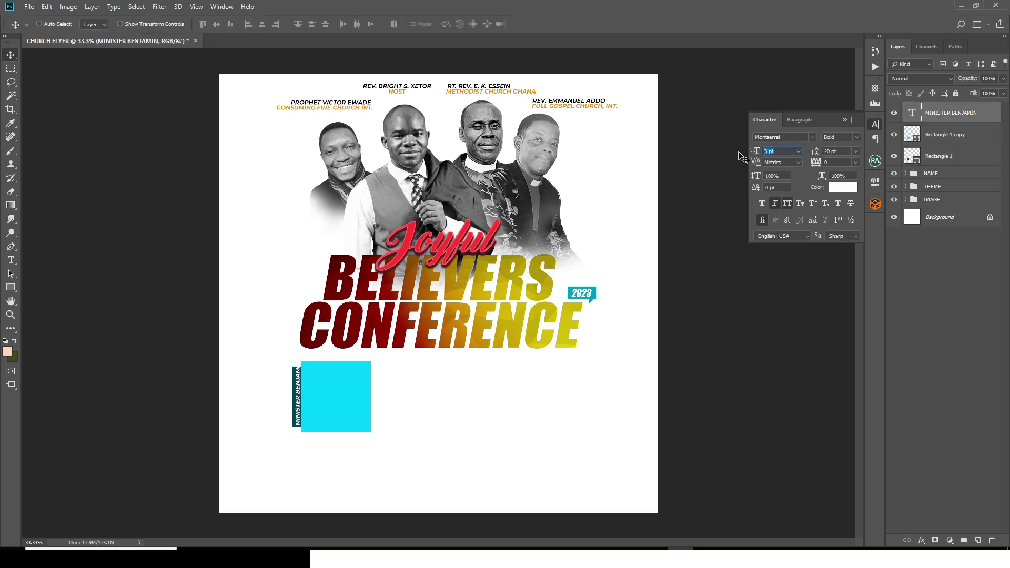
pyautogui.write('6')
pyautogui.press('Return')
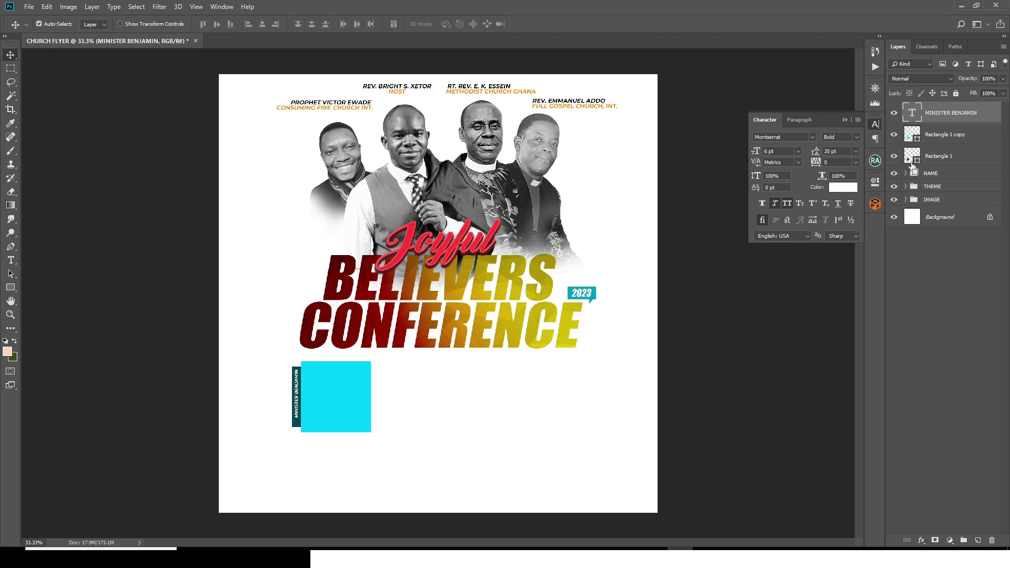
pyautogui.keyDown('ctrl'); pyautogui.click(911, 158); pyautogui.keyUp('ctrl')
# Step: Centre the name vertically on the strip, then drag the IMG_5071 cutout onto the cyan box
pyautogui.click(217, 24)
pyautogui.hotkey('ctrl', 'd')
pyautogui.hotkey('alt', 'Tab')
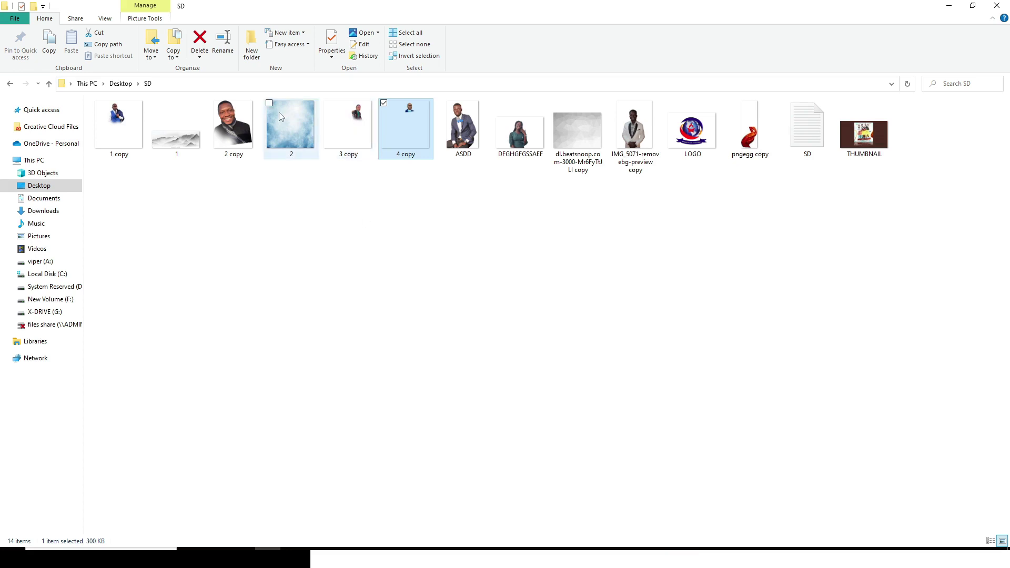
pyautogui.moveTo(634, 132); pyautogui.dragTo(326, 420)
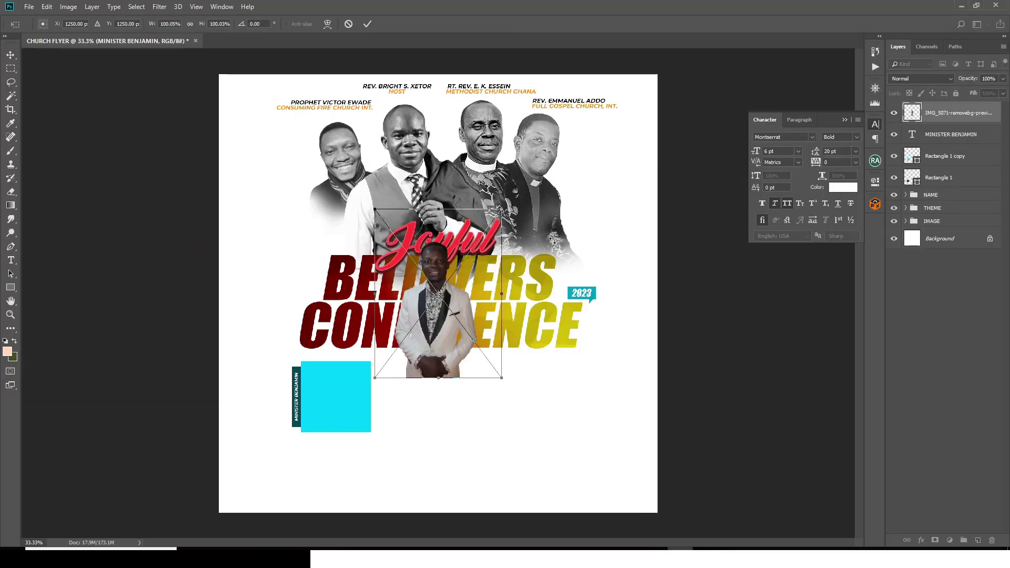
pyautogui.moveTo(411, 390); pyautogui.dragTo(384, 404)
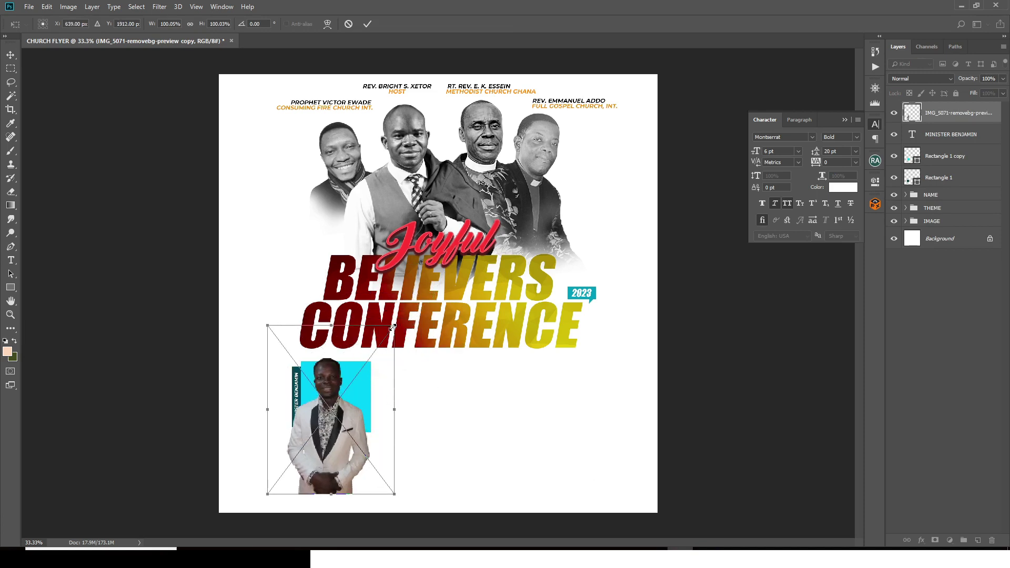
# Step: Scale the placed guest photo to about 125% and fit it over the box
pyautogui.moveTo(393, 326); pyautogui.dragTo(427, 281)
pyautogui.moveTo(387, 340); pyautogui.dragTo(392, 372)
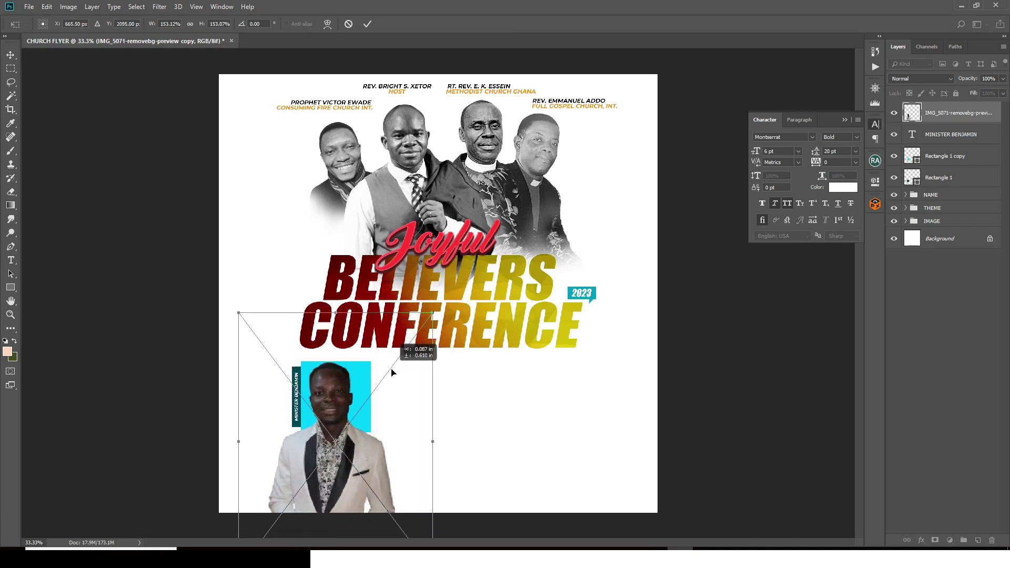
pyautogui.moveTo(433, 315); pyautogui.dragTo(418, 330)
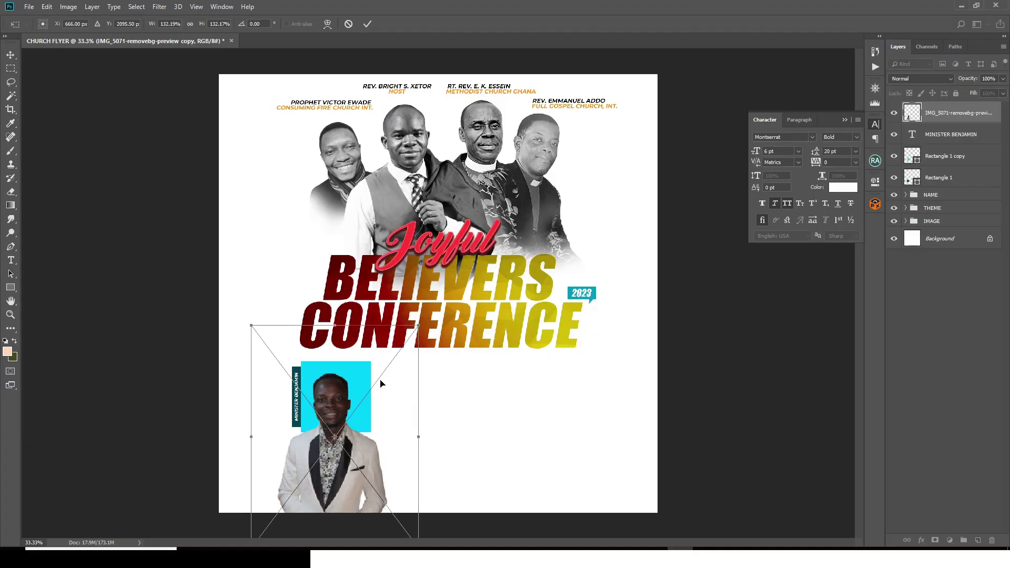
pyautogui.moveTo(382, 392); pyautogui.dragTo(382, 377)
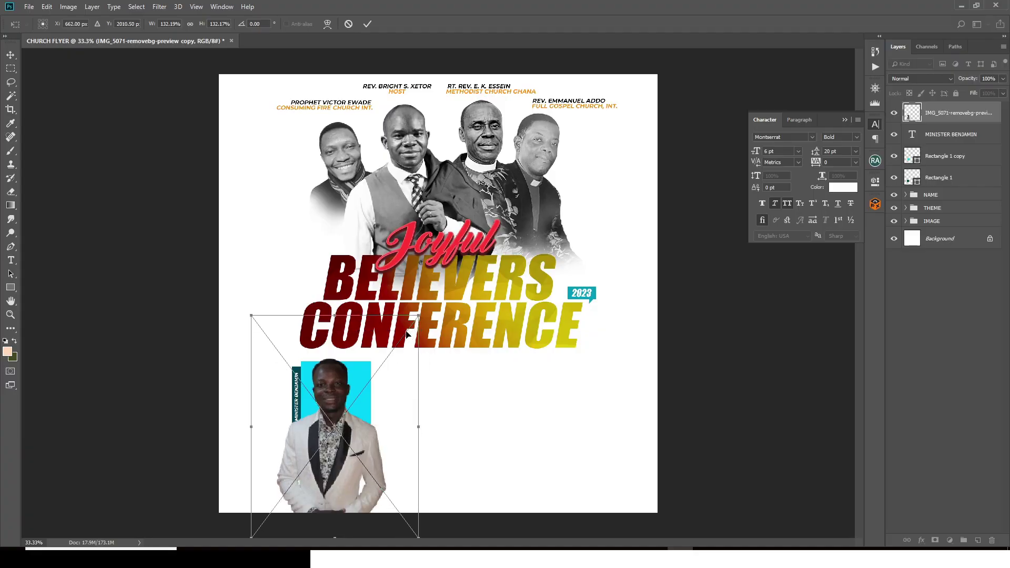
pyautogui.moveTo(418, 315); pyautogui.dragTo(409, 327)
pyautogui.moveTo(403, 375); pyautogui.dragTo(403, 369)
pyautogui.press('Return')
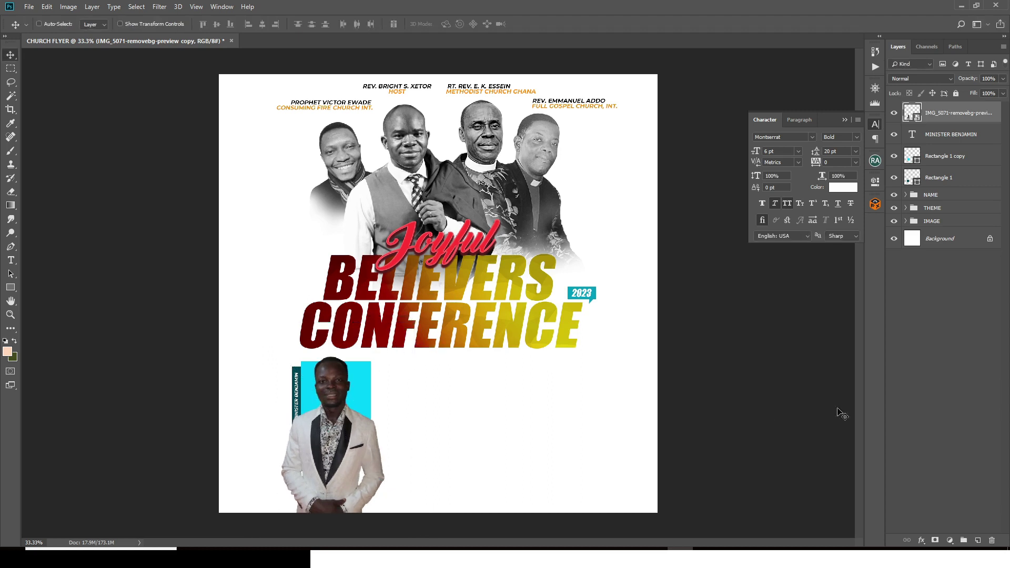
# Step: Move the photo below the name, clip it to the cyan box, and nudge it right and down
pyautogui.hotkey('ctrl', '[')
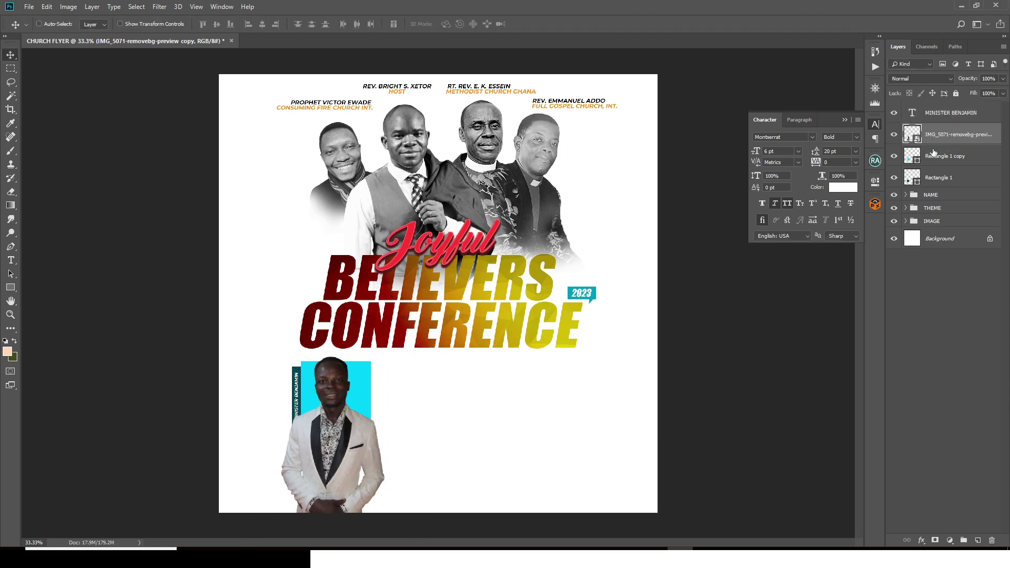
pyautogui.keyDown('alt'); pyautogui.click(916, 145); pyautogui.keyUp('alt')
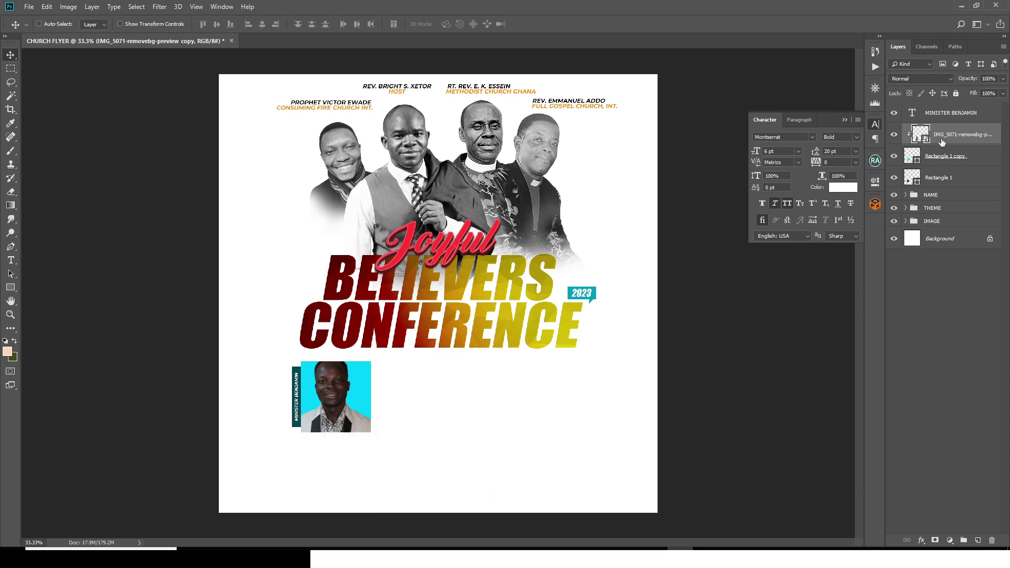
pyautogui.press('Right')
pyautogui.press('Right')
pyautogui.press('Right')
pyautogui.press('Right')
pyautogui.press('Right')
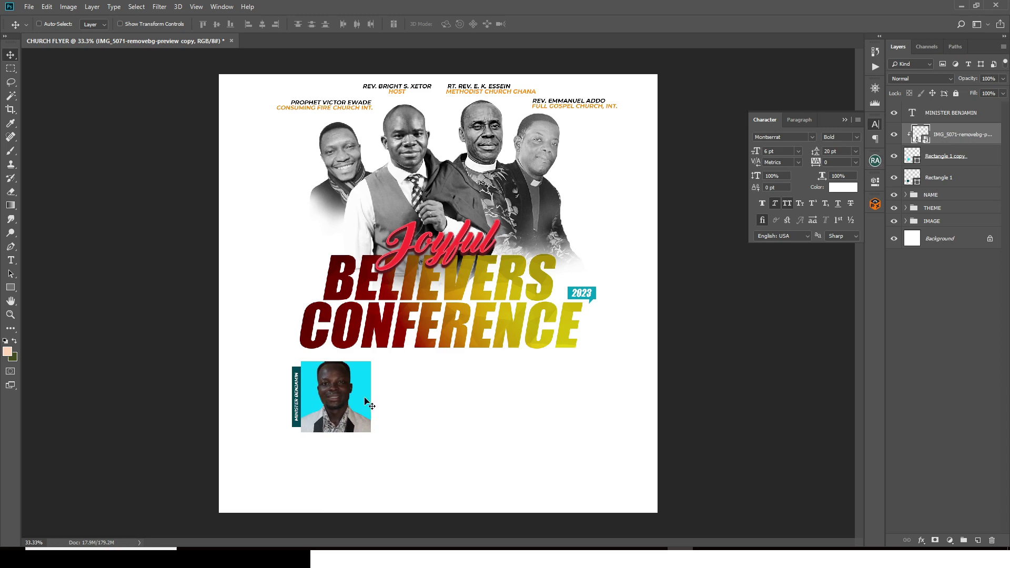
pyautogui.press('Down')
pyautogui.press('Down')
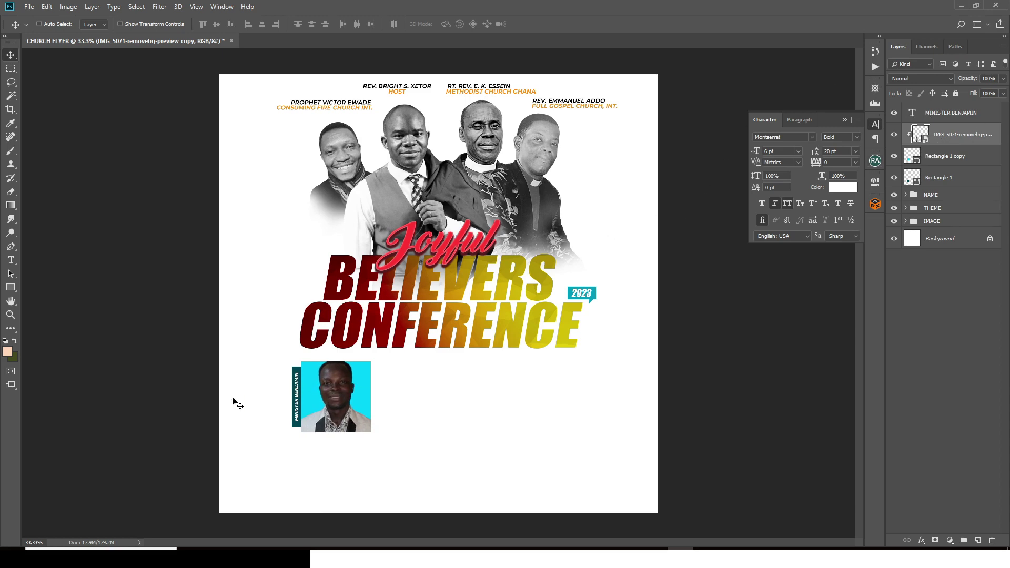
pyautogui.press('Down')
# Step: Add an Exposure adjustment of +1.67 clipped to the guest photo
pyautogui.click(950, 540)
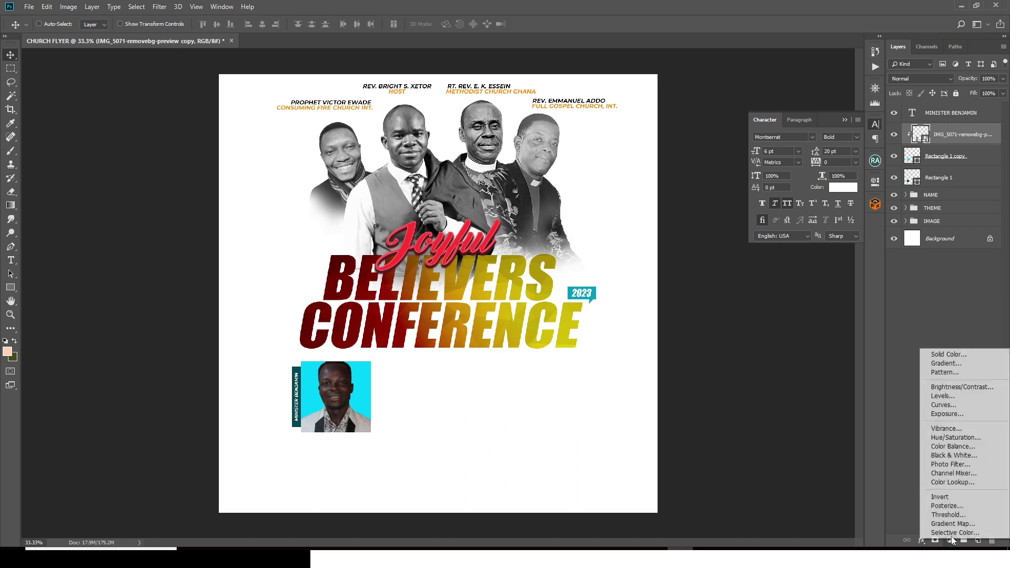
pyautogui.click(947, 413)
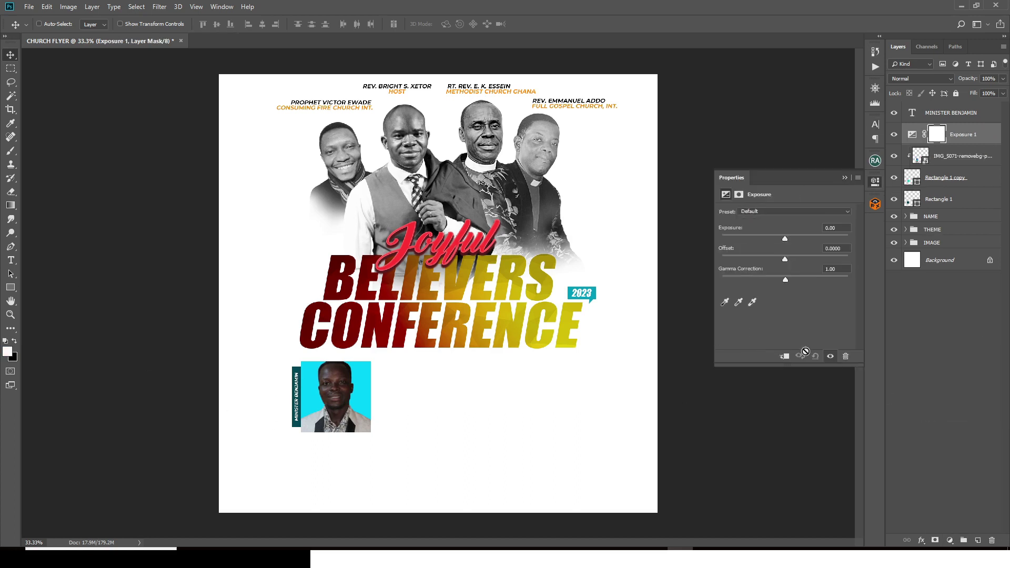
pyautogui.click(785, 357)
pyautogui.moveTo(782, 238); pyautogui.dragTo(799, 240)
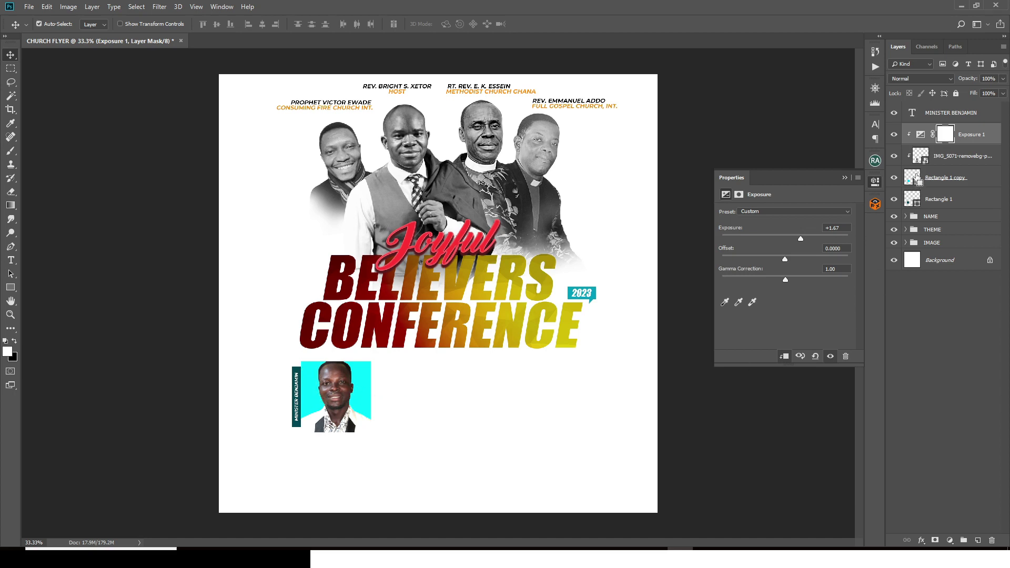
# Step: Mask the exposure to the guest's figure and group the photo box layers into Group 1
pyautogui.keyDown('ctrl'); pyautogui.click(922, 158); pyautogui.keyUp('ctrl')
pyautogui.rightClick(941, 137)
pyautogui.click(927, 157)
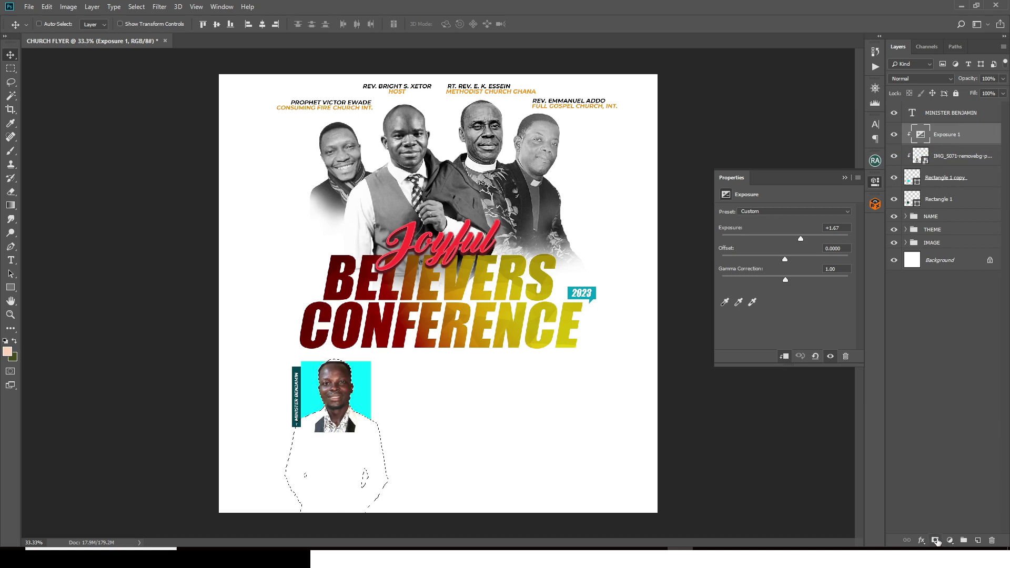
pyautogui.click(936, 541)
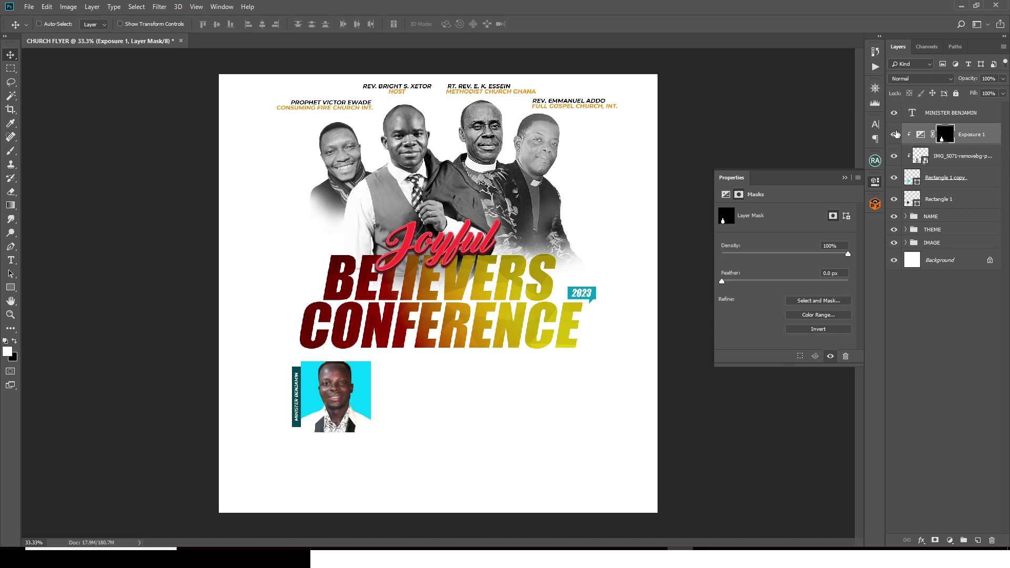
pyautogui.click(979, 137)
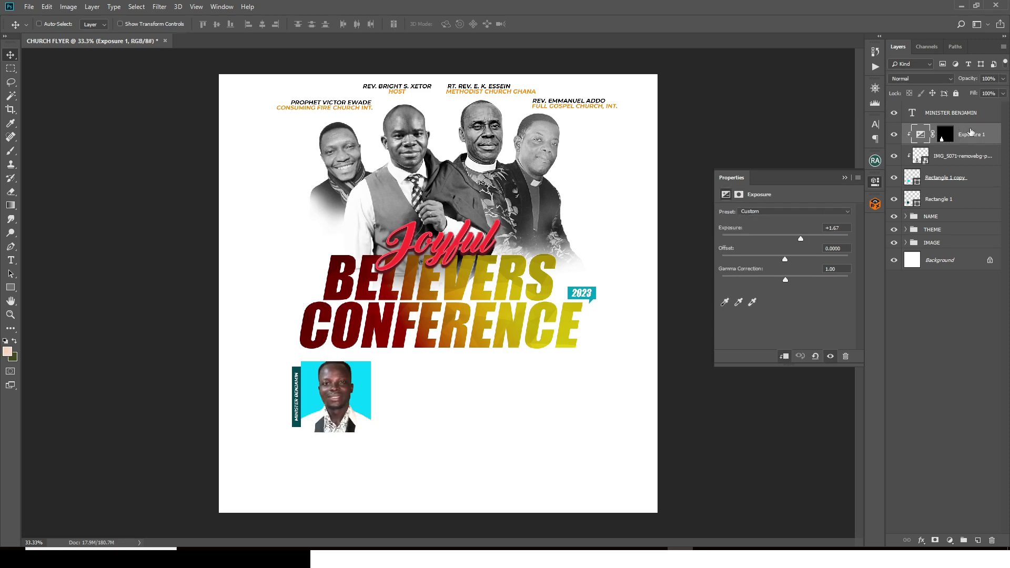
pyautogui.keyDown('shift'); pyautogui.click(947, 205); pyautogui.keyUp('shift')
pyautogui.hotkey('ctrl', 'g')
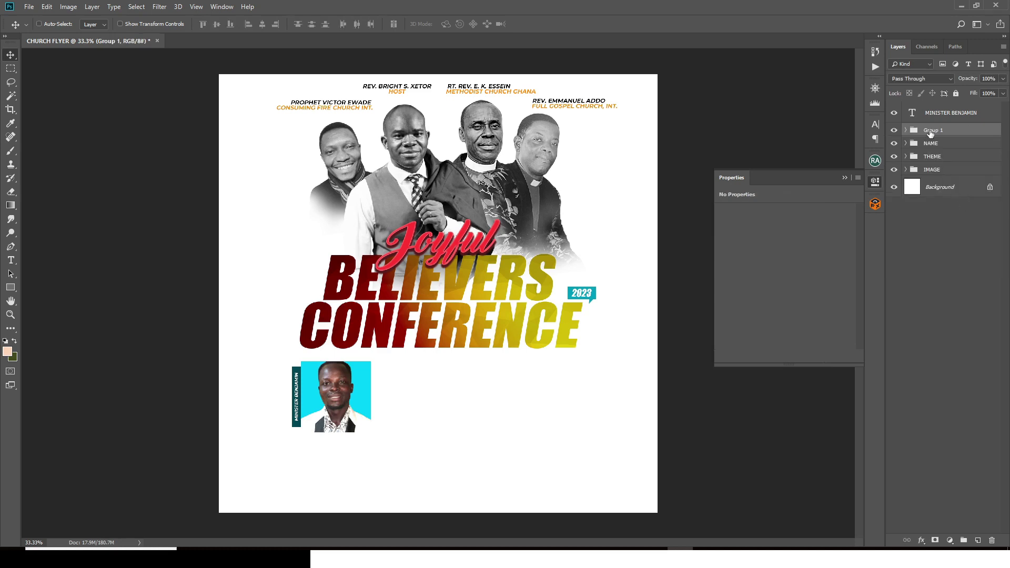
# Step: Rename the new group to 1 and expand it
pyautogui.doubleClick(931, 132)
pyautogui.write('1')
pyautogui.press('Return')
pyautogui.click(906, 132)
# Step: Draw a thin 4×100 px vertical bar above the teal strip and fill it #FF8F00
pyautogui.click(11, 287)
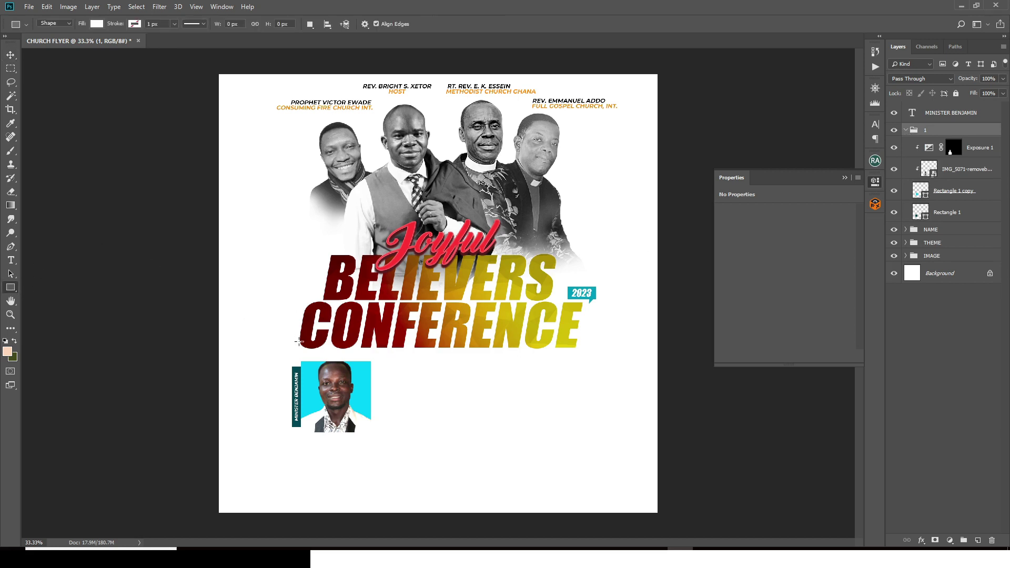
pyautogui.moveTo(421, 372); pyautogui.dragTo(421, 389)
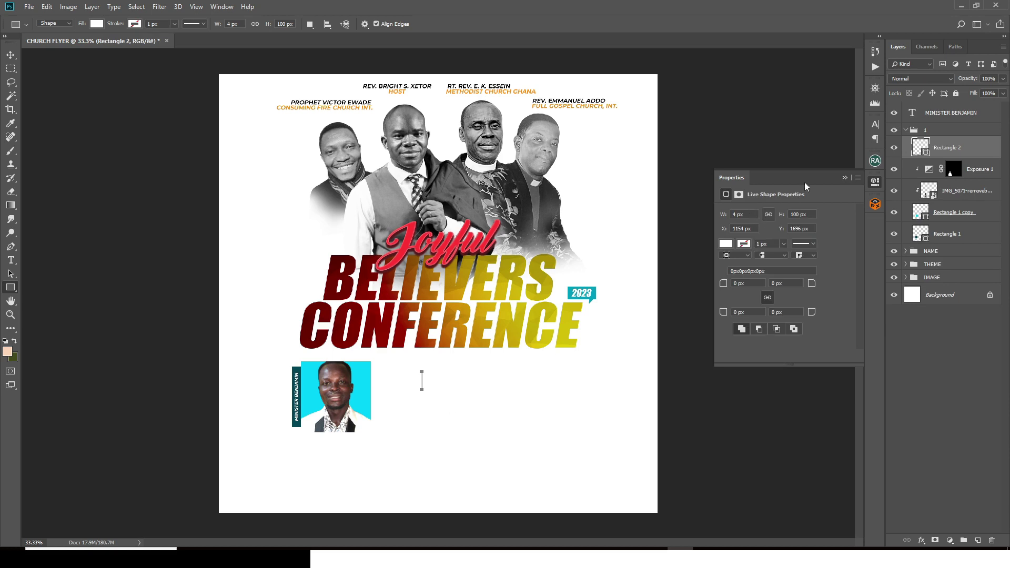
pyautogui.doubleClick(920, 146)
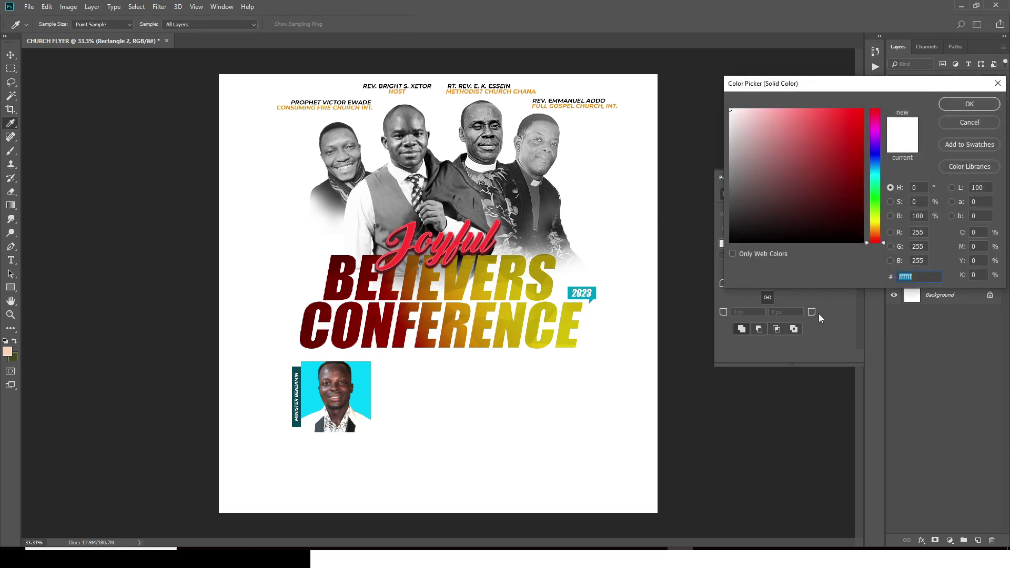
pyautogui.press('BackSpace')
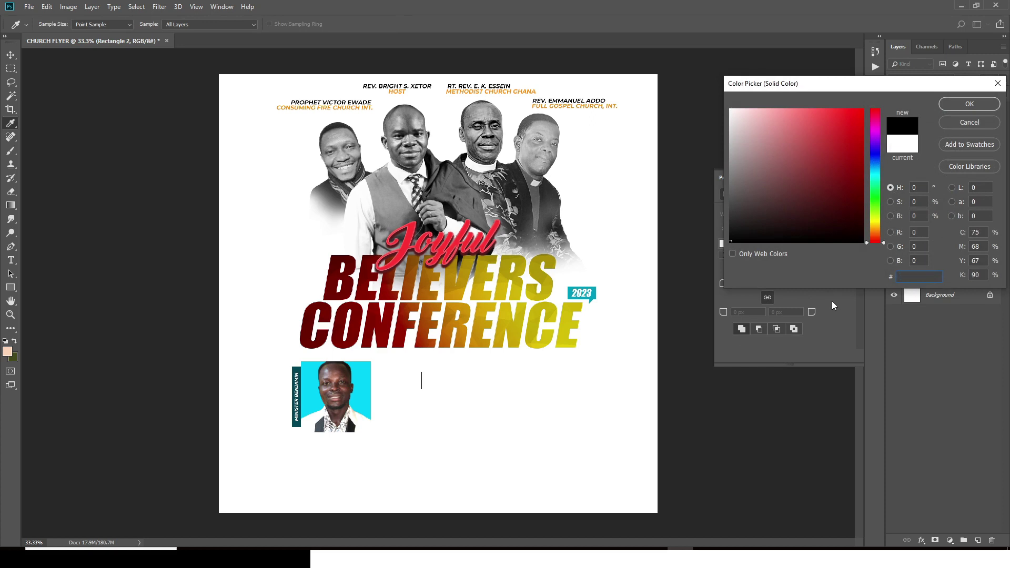
pyautogui.write('F')
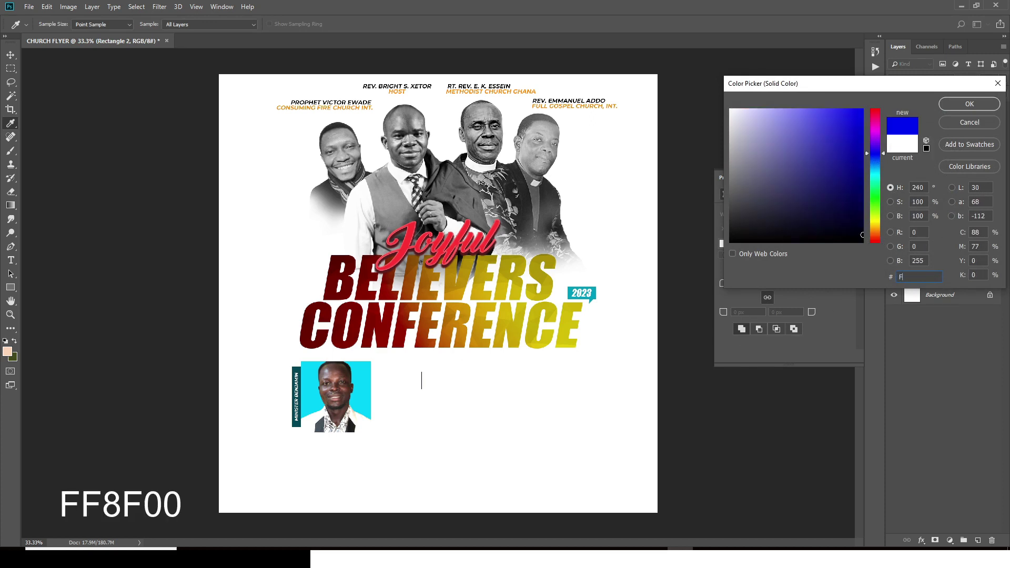
pyautogui.write('F8')
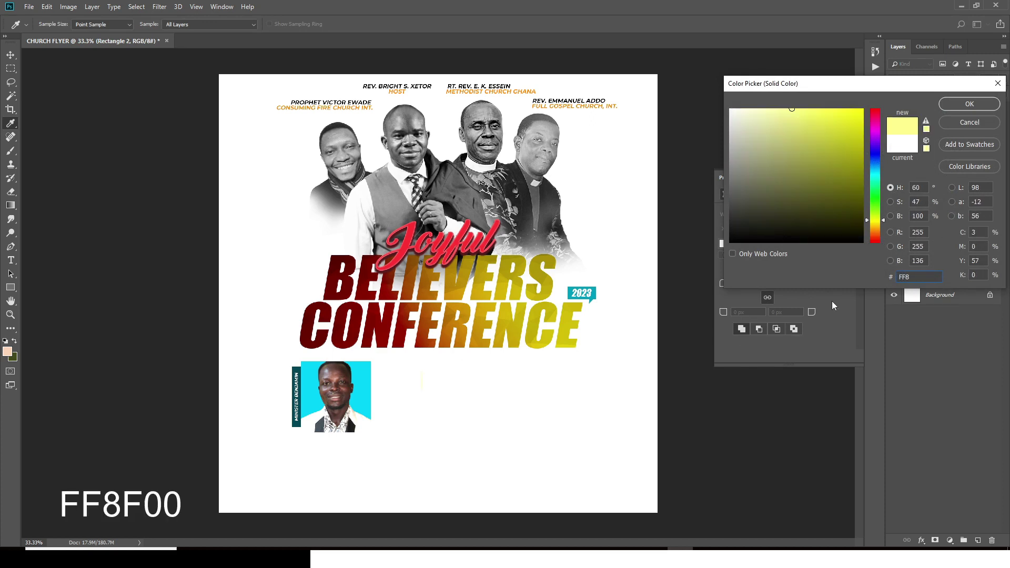
pyautogui.write('F00')
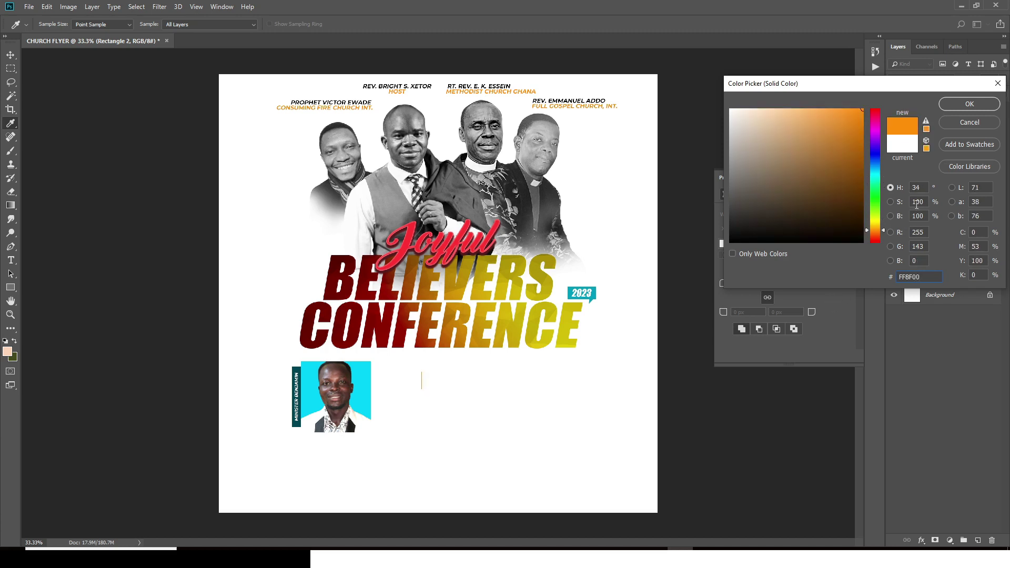
pyautogui.click(978, 103)
pyautogui.press('v')
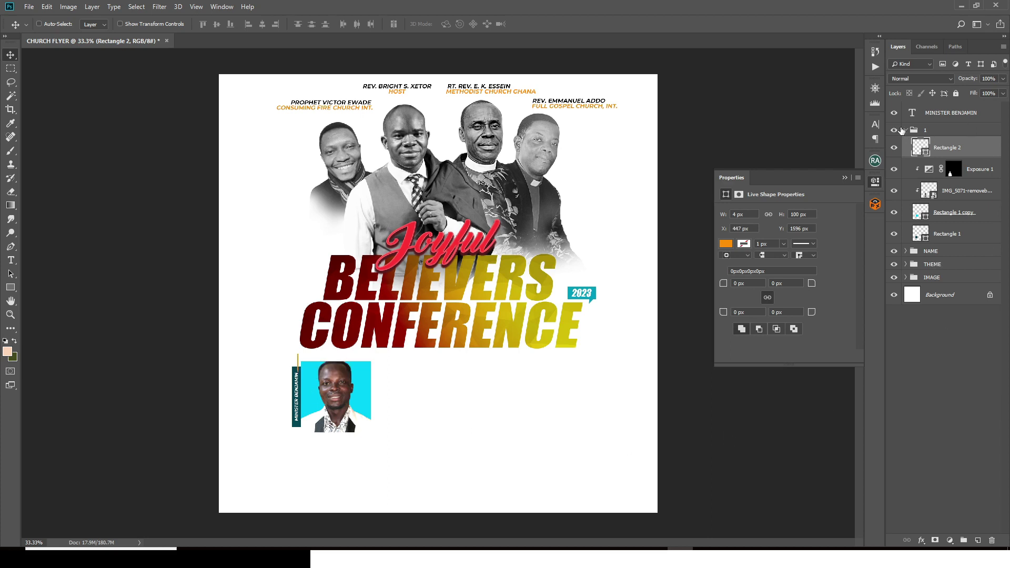
# Step: Duplicate group 1 beside the original and drag the woman's photo onto it
pyautogui.click(906, 130)
pyautogui.hotkey('ctrl', 'j')
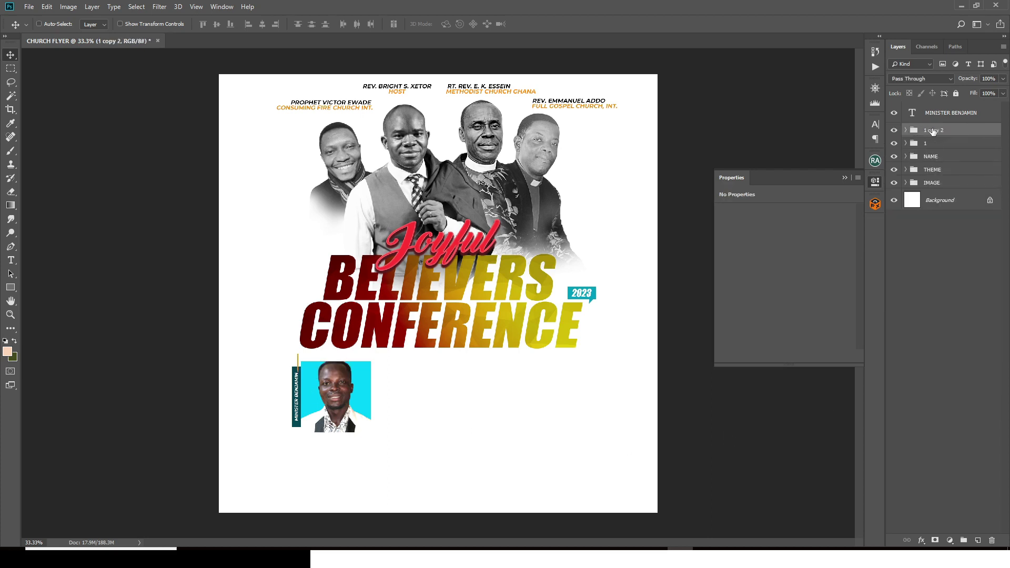
pyautogui.moveTo(348, 405); pyautogui.dragTo(425, 401)
pyautogui.hotkey('alt', 'Tab')
pyautogui.moveTo(520, 124); pyautogui.dragTo(502, 457)
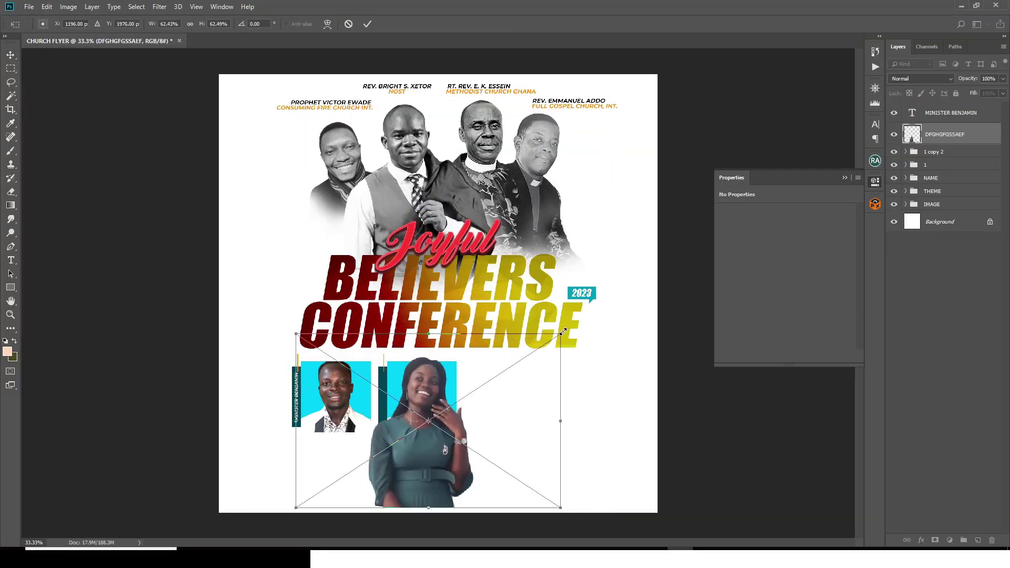
# Step: Replace the copied photo and exposure with the woman's photo, clipped and resized to the second box
pyautogui.press('Return')
pyautogui.click(905, 152)
pyautogui.moveTo(916, 163); pyautogui.dragTo(945, 221)
pyautogui.click(947, 212)
pyautogui.keyDown('shift'); pyautogui.click(947, 190); pyautogui.keyUp('shift')
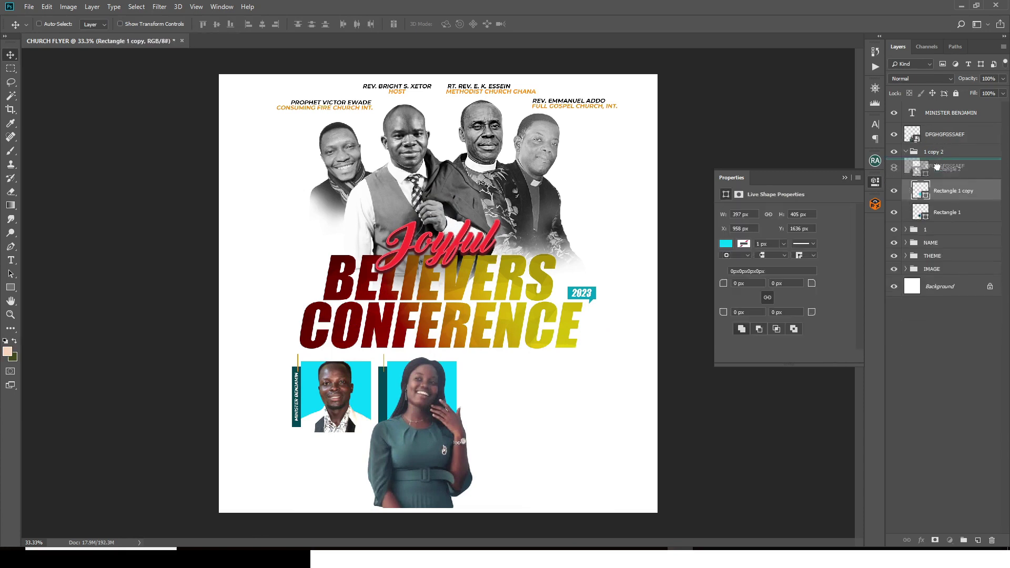
pyautogui.press('Delete')
pyautogui.hotkey('ctrl', 'alt', 'g')
pyautogui.hotkey('ctrl', 't')
pyautogui.moveTo(367, 357); pyautogui.dragTo(371, 361)
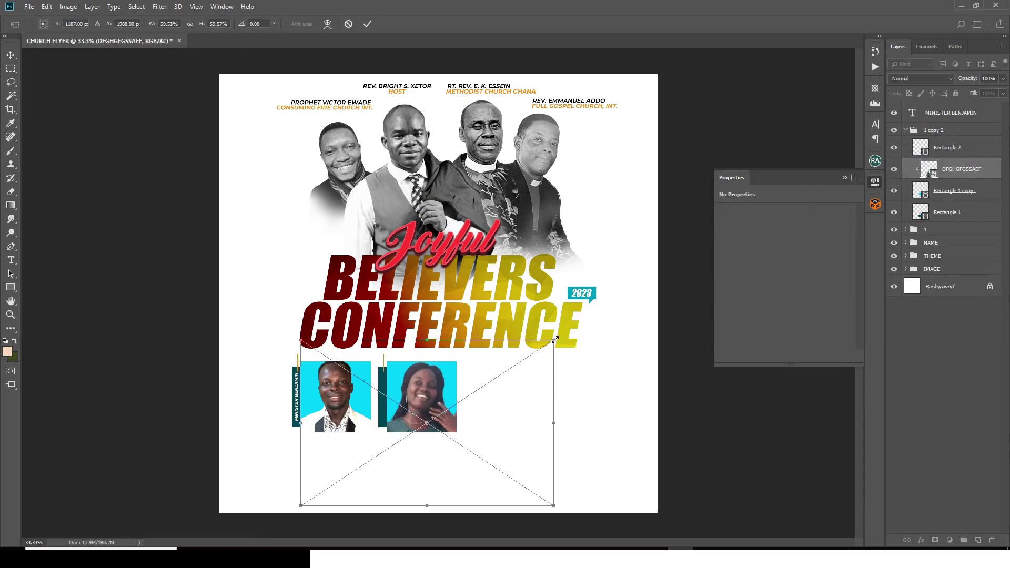
pyautogui.press('Return')
# Step: Colour the second box's background FF8F00 orange and its side strip brown #613701
pyautogui.doubleClick(922, 190)
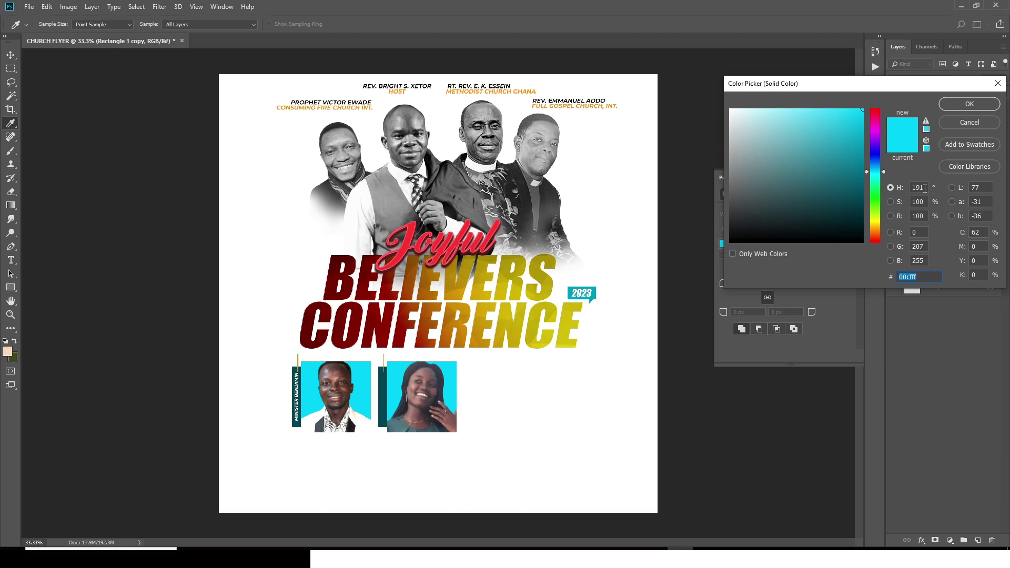
pyautogui.write('FF8F')
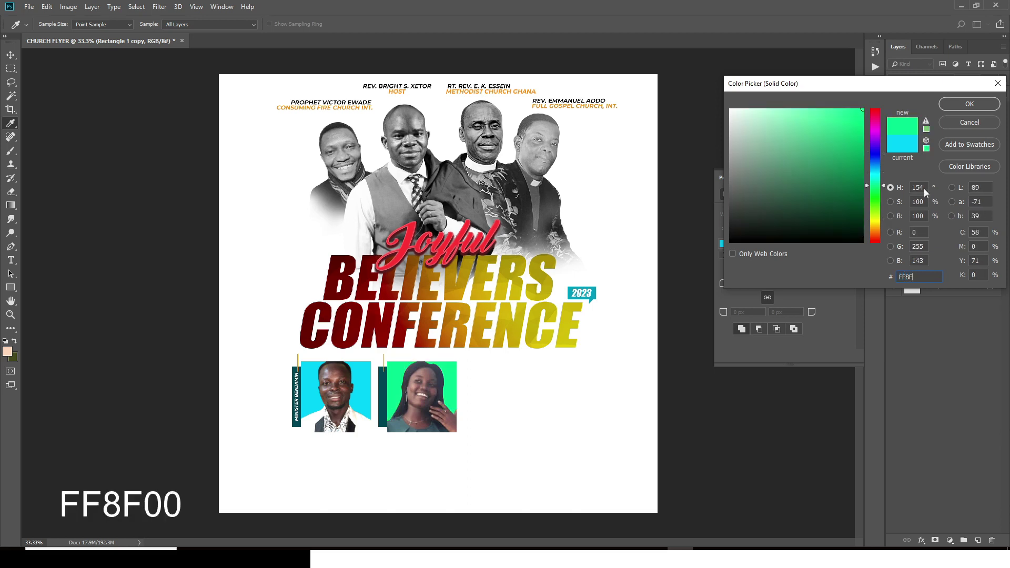
pyautogui.write('00')
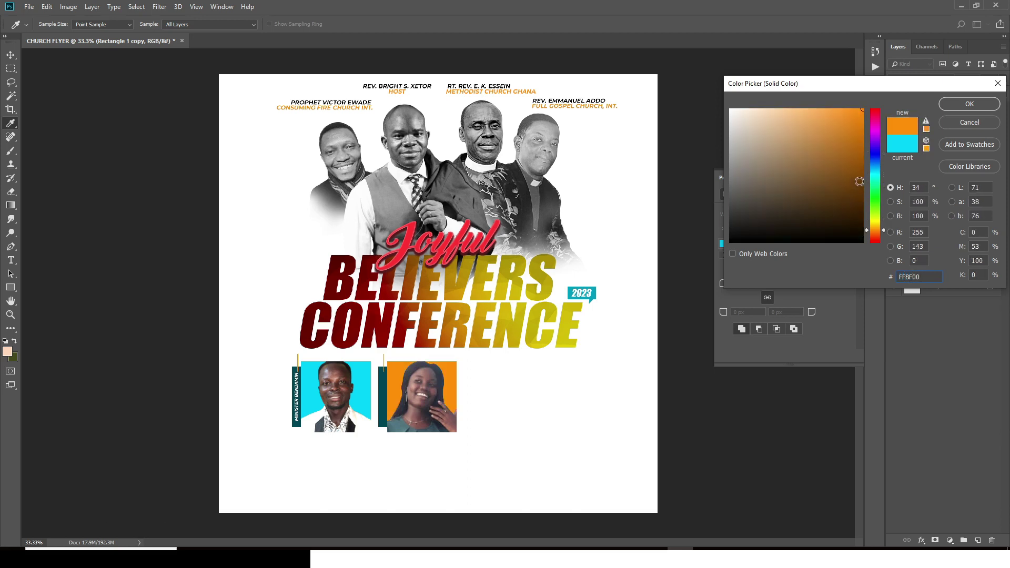
pyautogui.click(968, 104)
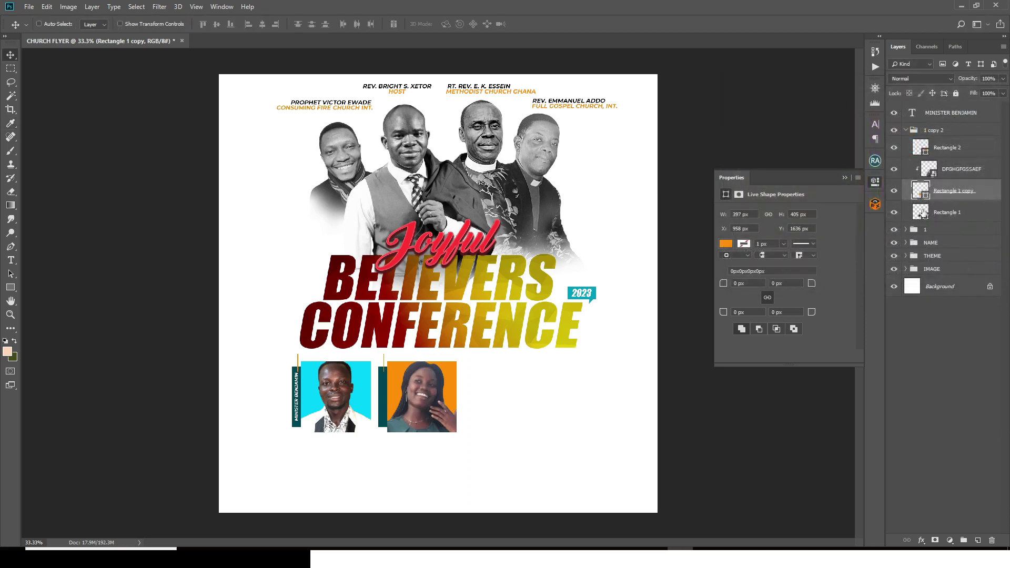
pyautogui.doubleClick(921, 213)
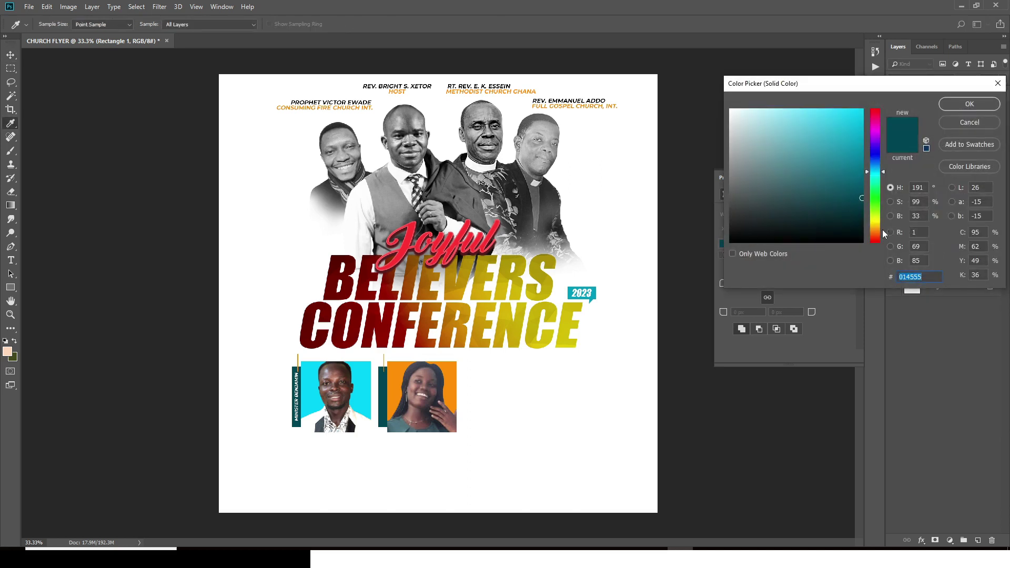
pyautogui.click(448, 384)
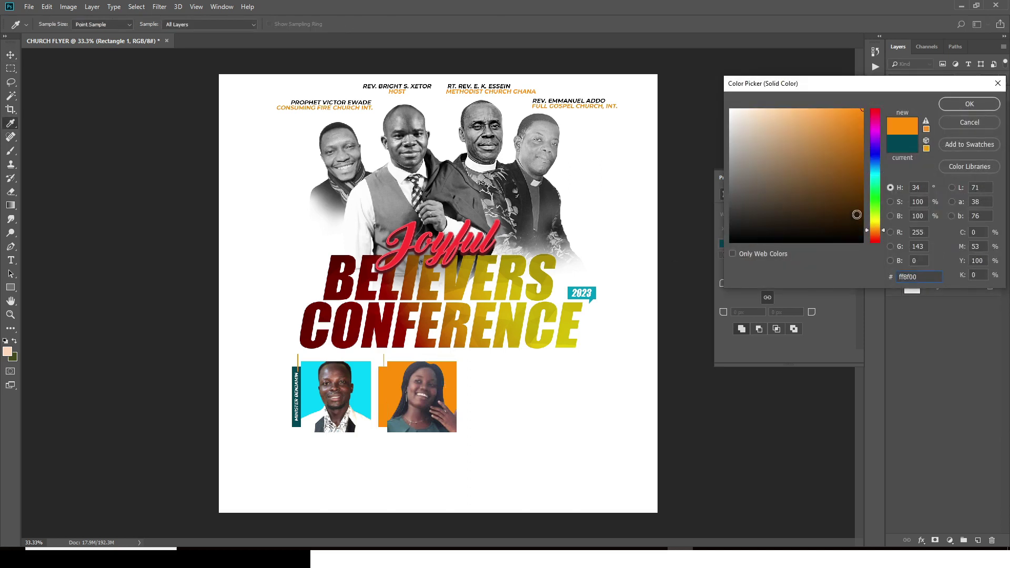
pyautogui.click(862, 192)
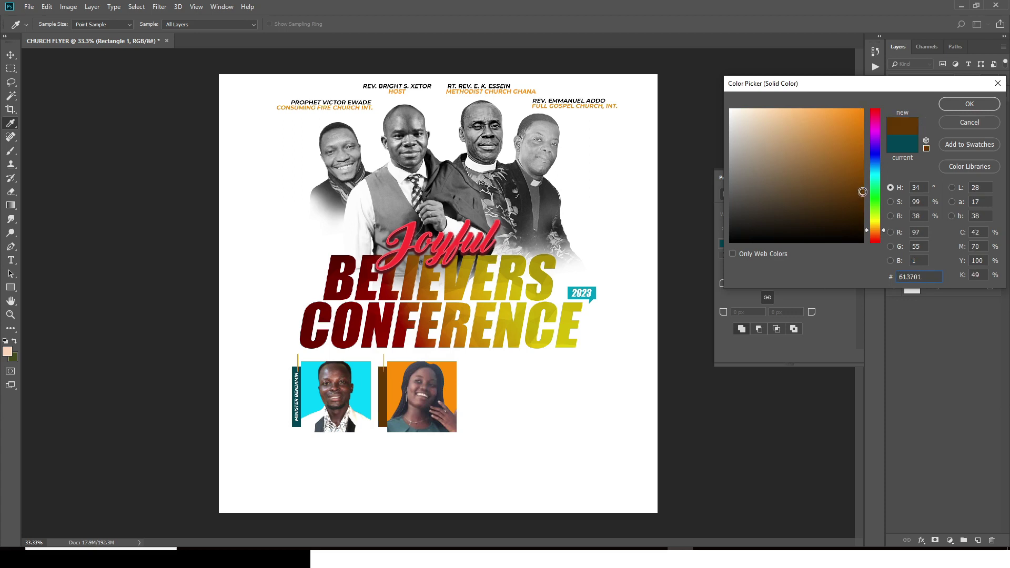
pyautogui.click(959, 104)
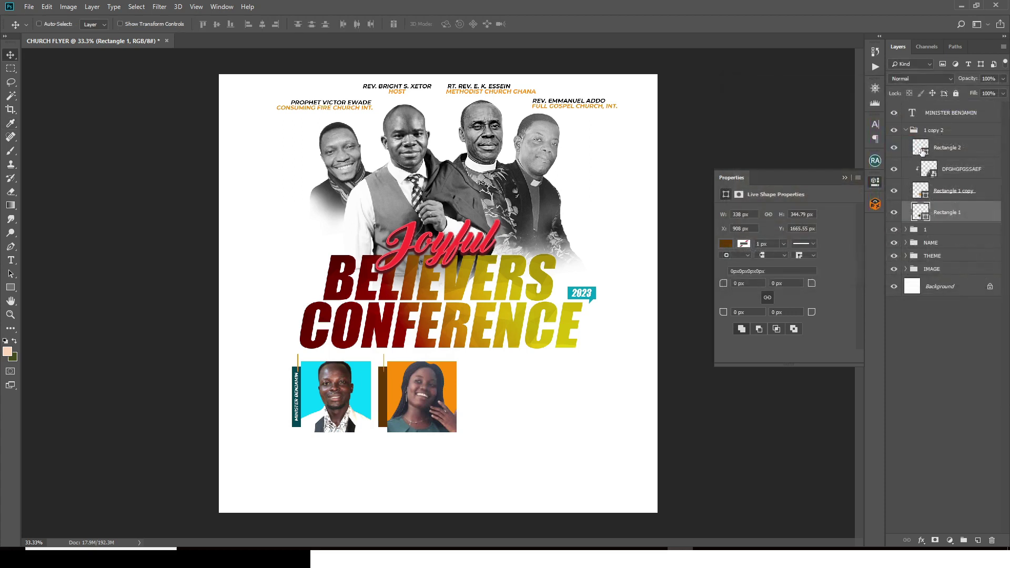
# Step: Make the thin accent bar cyan, sampled from the first box, and collapse the group
pyautogui.doubleClick(922, 150)
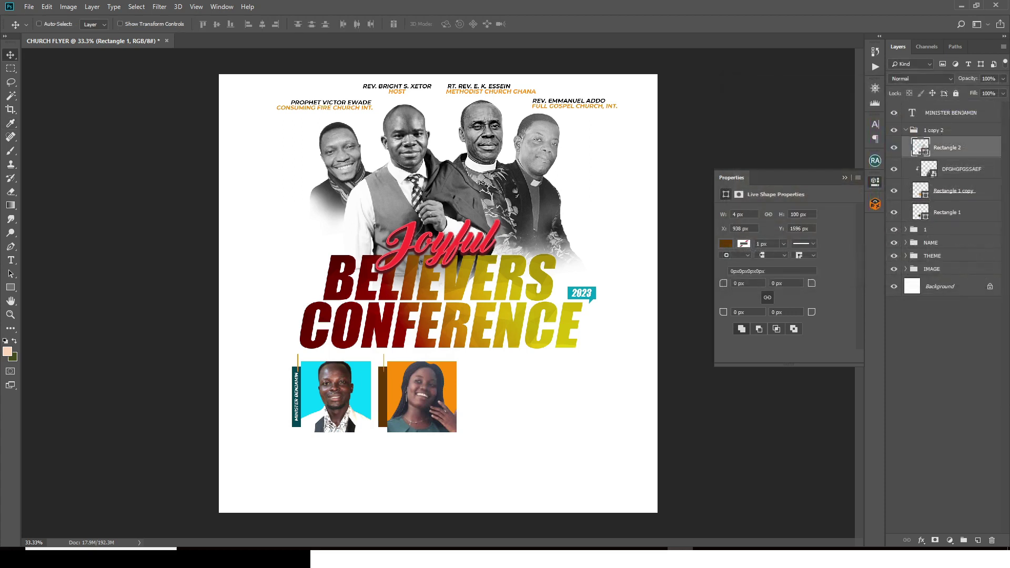
pyautogui.click(306, 381)
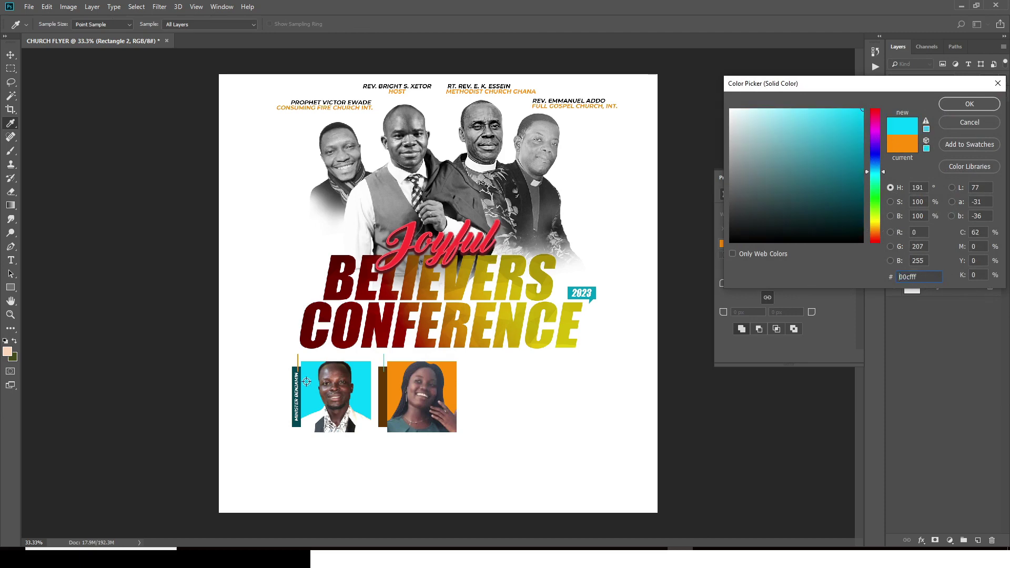
pyautogui.click(955, 106)
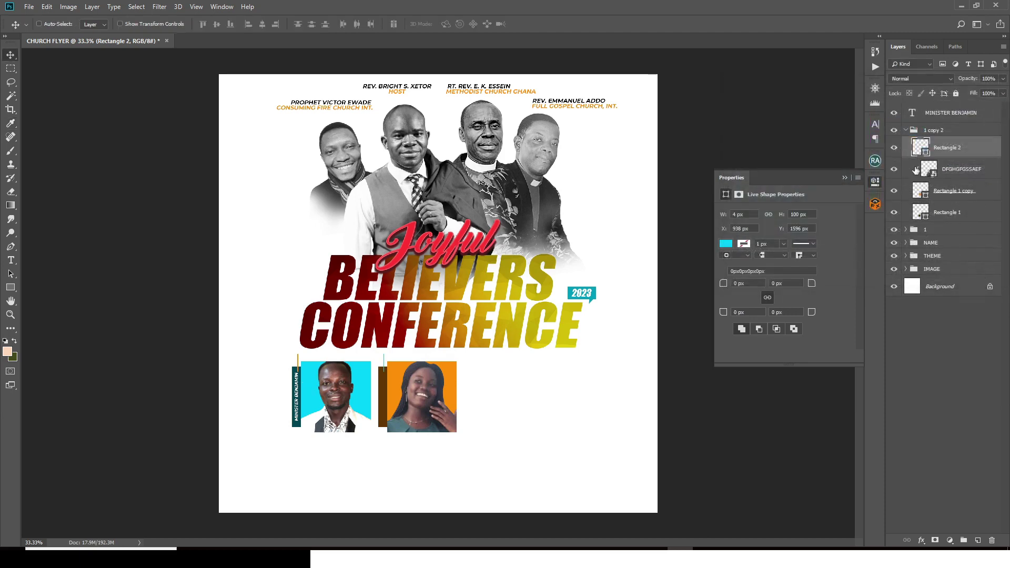
pyautogui.click(905, 131)
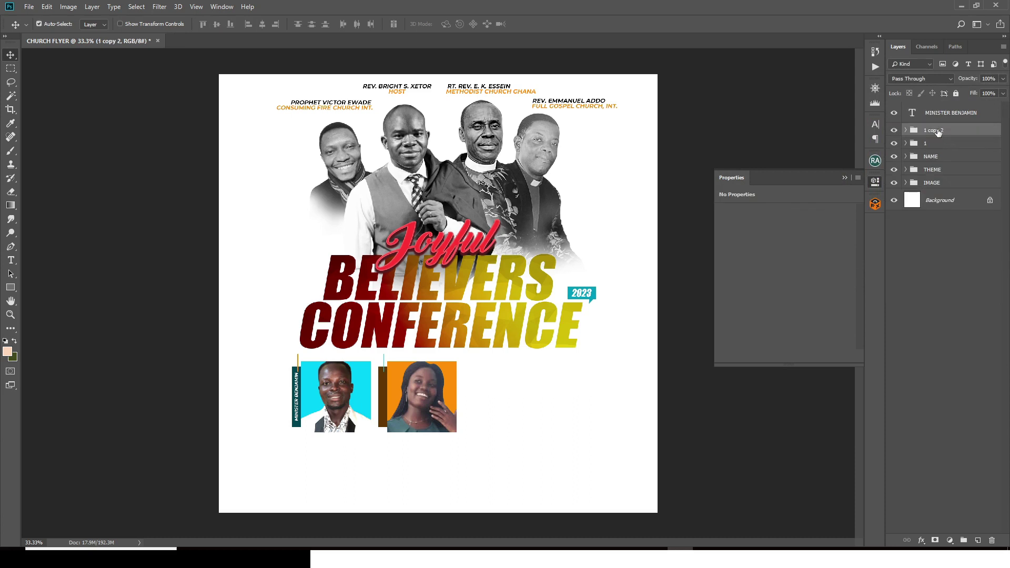
# Step: Duplicate the MINISTER BENJAMIN name and place the copy on the second photo's strip
pyautogui.click(939, 116)
pyautogui.hotkey('ctrl', 'j')
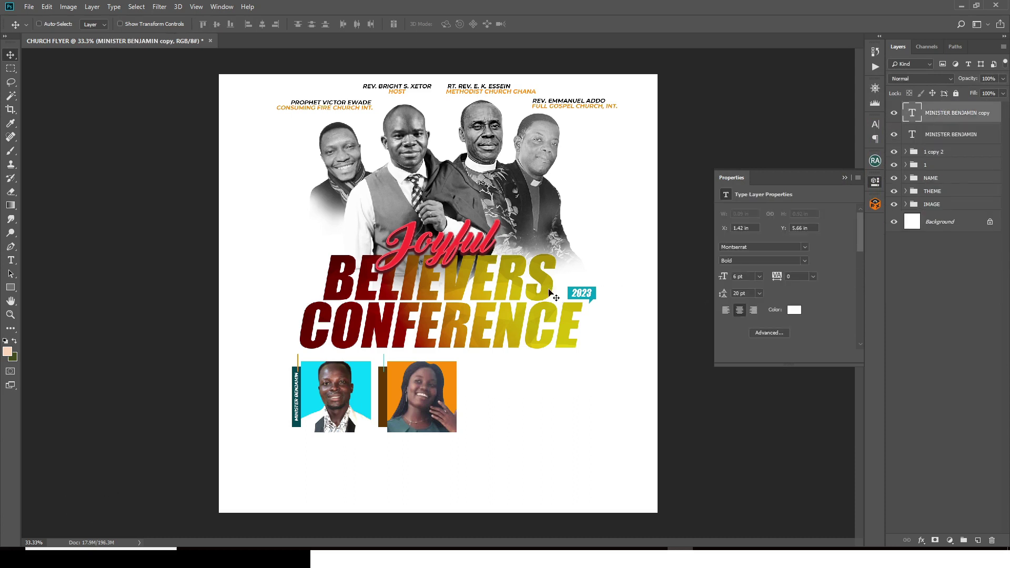
pyautogui.moveTo(308, 408); pyautogui.dragTo(393, 406)
pyautogui.press('Right')
# Step: Move each name text into its box's group and rename the second group to 2
pyautogui.keyDown('shift'); pyautogui.click(928, 143); pyautogui.keyUp('shift')
pyautogui.moveTo(929, 143); pyautogui.dragTo(930, 165)
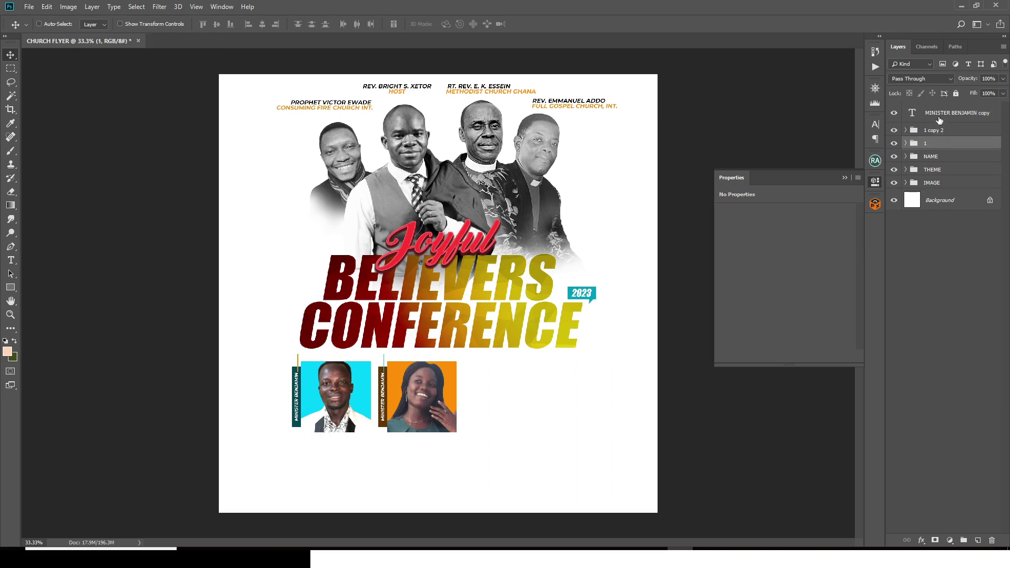
pyautogui.moveTo(938, 116); pyautogui.dragTo(940, 135)
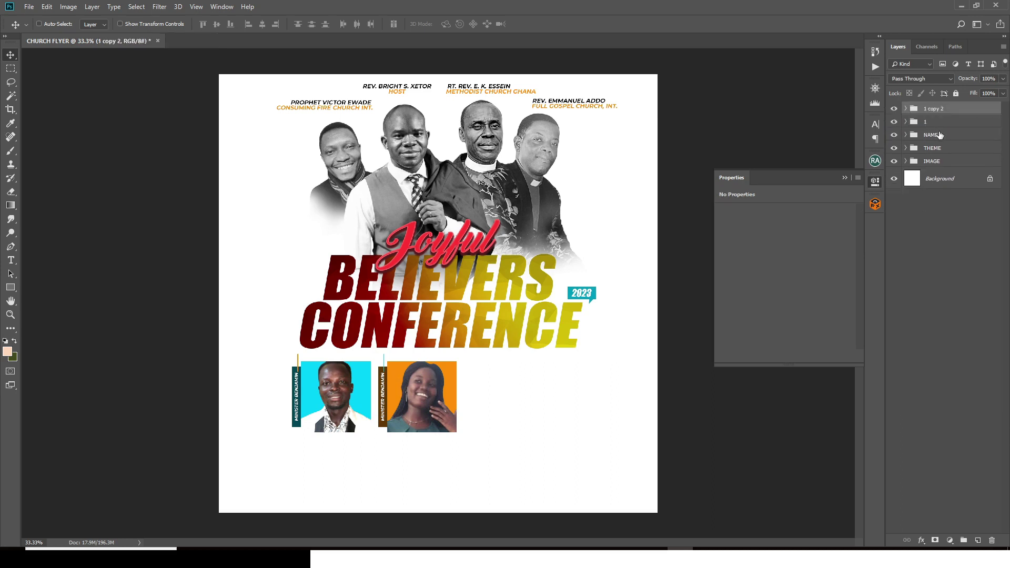
pyautogui.write('2')
pyautogui.press('Return')
# Step: Duplicate group 2 to the right as a third box and place the ASDD photo over it
pyautogui.hotkey('ctrl', 'j')
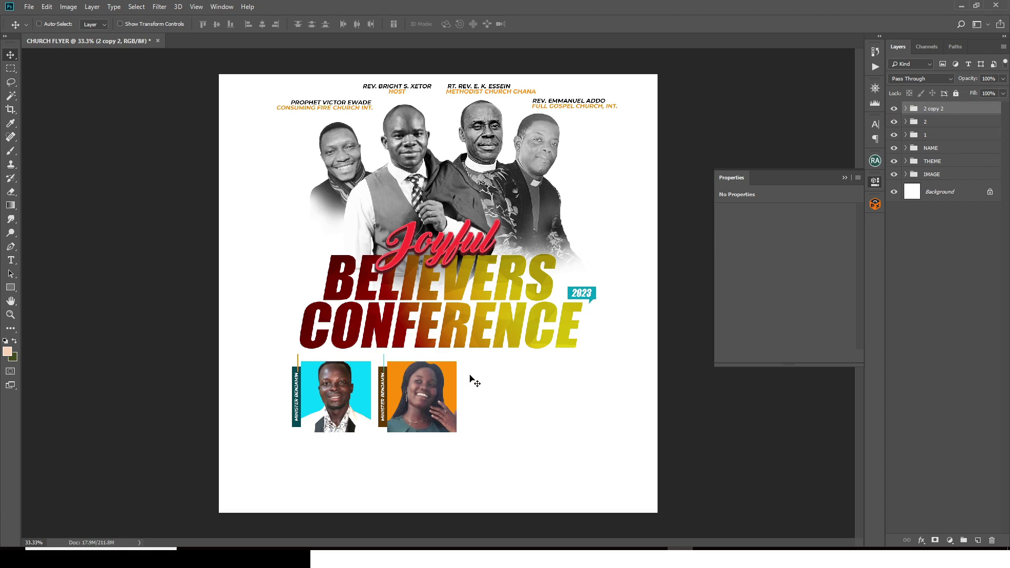
pyautogui.hotkey('ctrl', ';')
pyautogui.moveTo(416, 401); pyautogui.dragTo(501, 401)
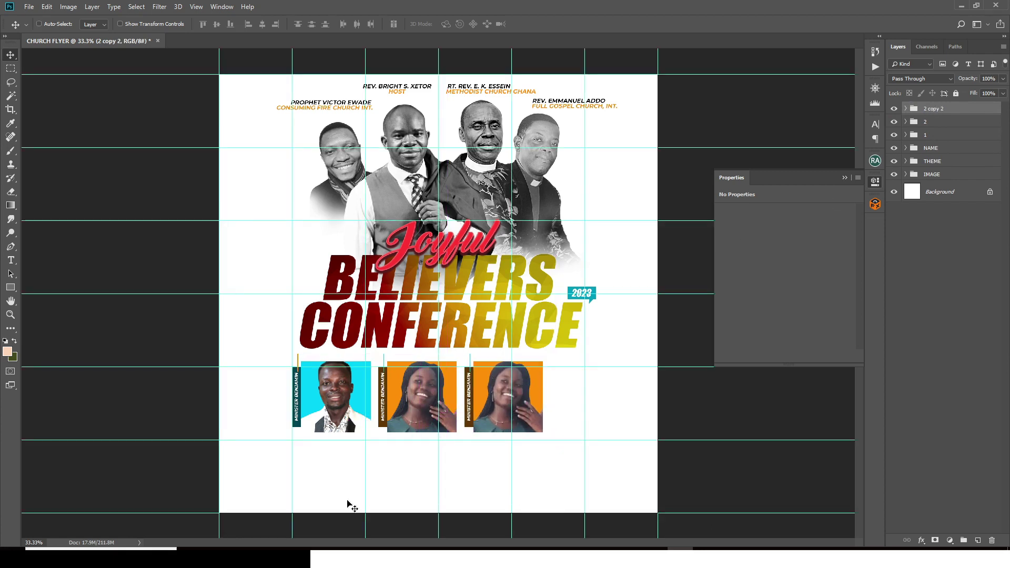
pyautogui.click(576, 549)
pyautogui.moveTo(466, 133); pyautogui.dragTo(528, 455)
pyautogui.moveTo(605, 342); pyautogui.dragTo(571, 371)
# Step: Delete the old portrait from the third box and clip the suited man's photo in its place
pyautogui.press('Return')
pyautogui.click(905, 130)
pyautogui.click(941, 195)
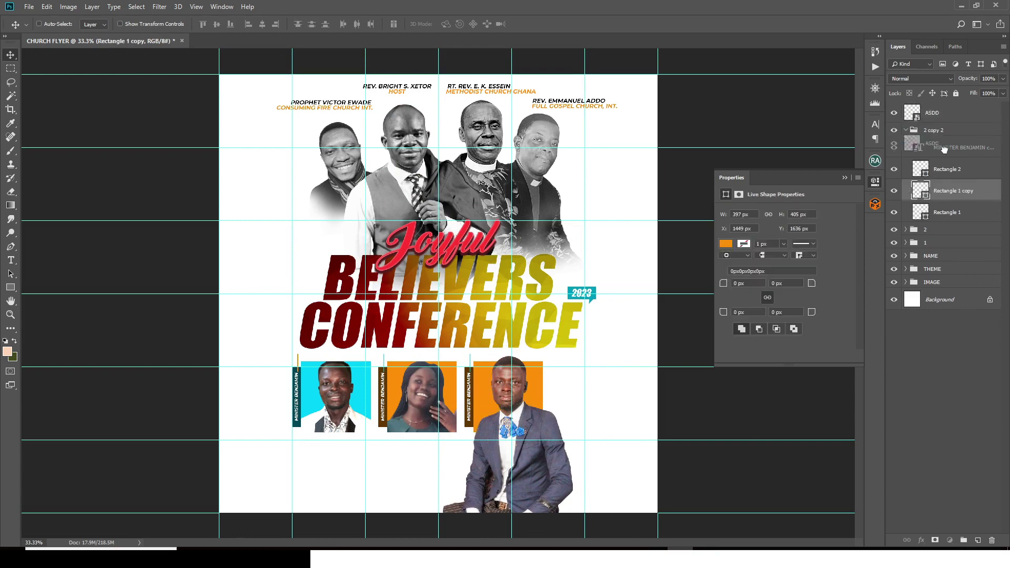
pyautogui.press('Delete')
pyautogui.moveTo(932, 113); pyautogui.dragTo(953, 179)
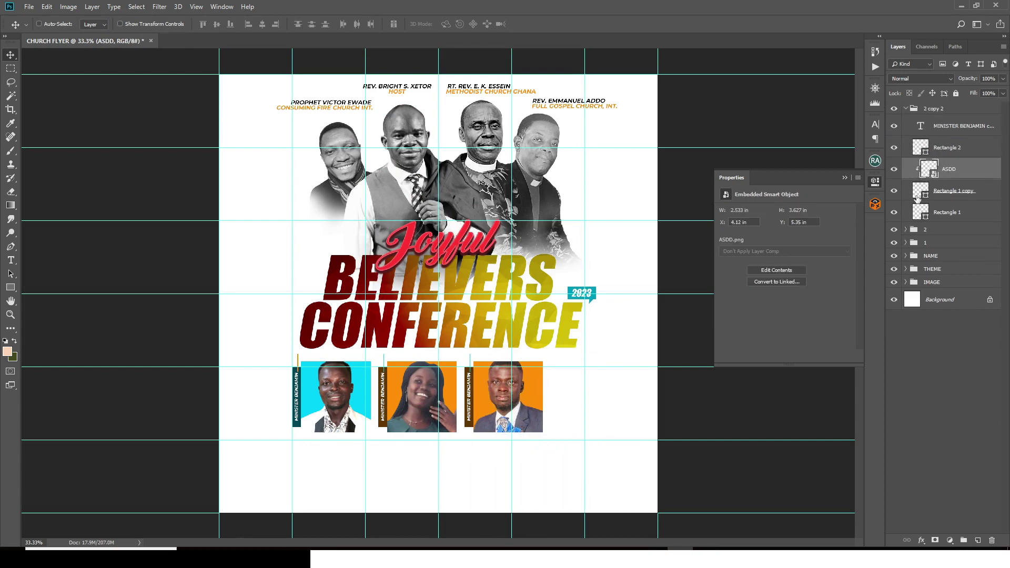
# Step: Recolour the third box's background red-orange and its side strip dark red #770502
pyautogui.doubleClick(922, 195)
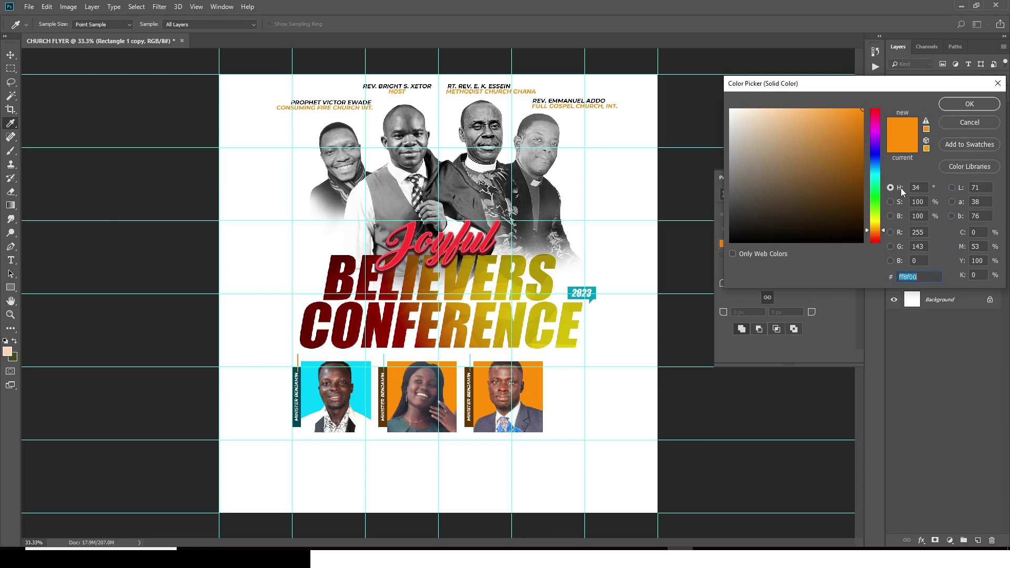
pyautogui.click(877, 234)
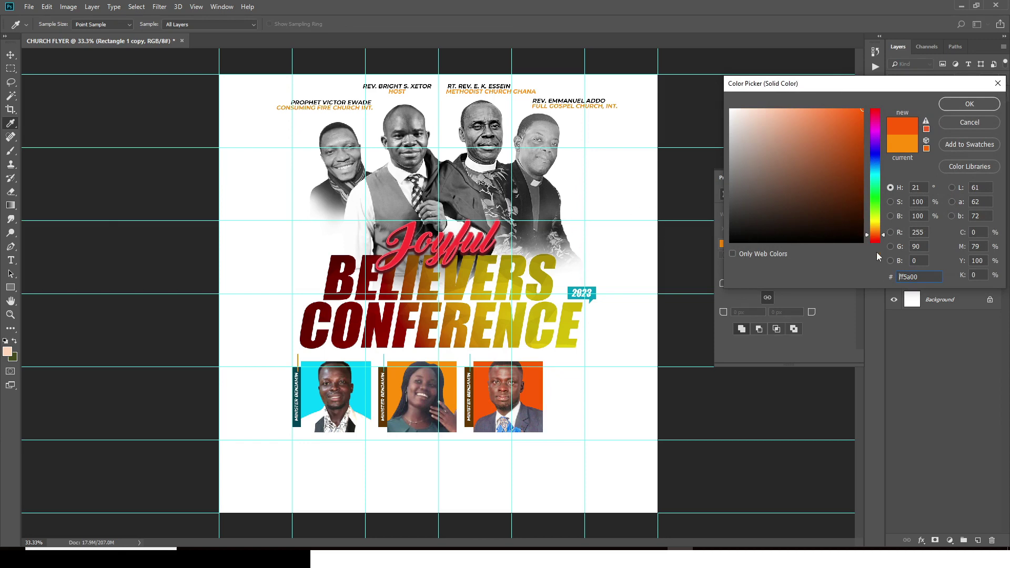
pyautogui.click(969, 104)
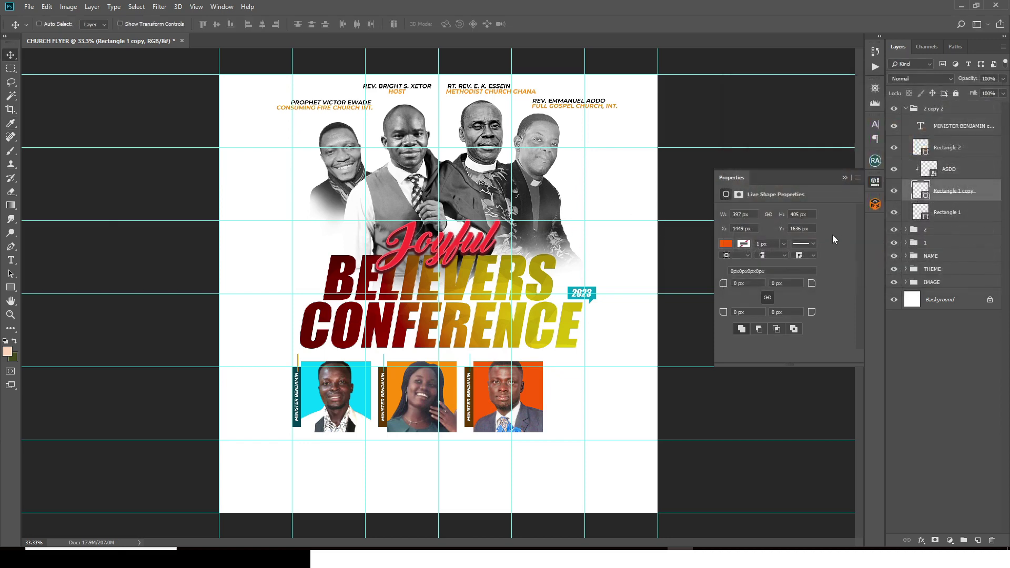
pyautogui.doubleClick(924, 211)
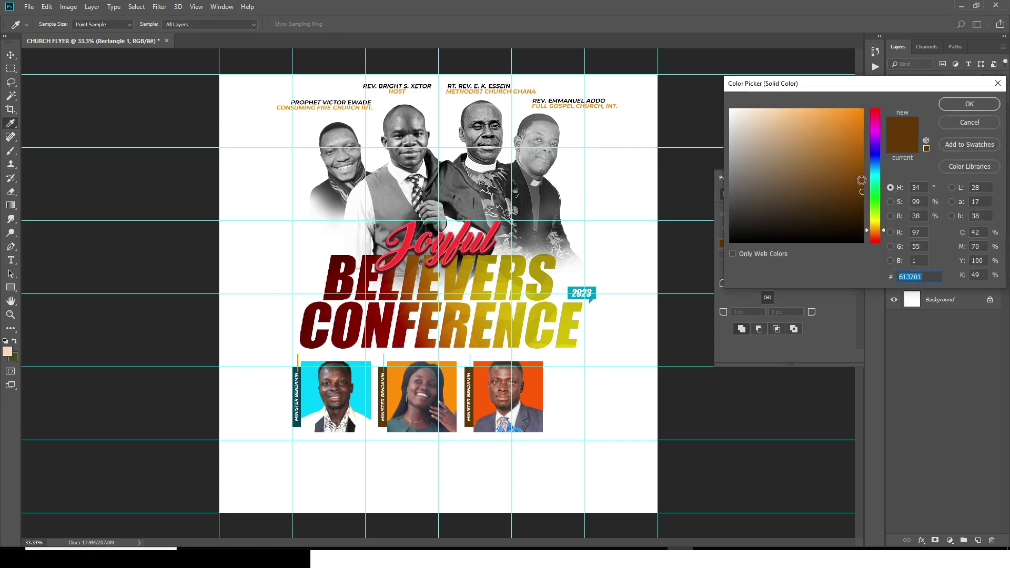
pyautogui.click(861, 180)
pyautogui.click(874, 242)
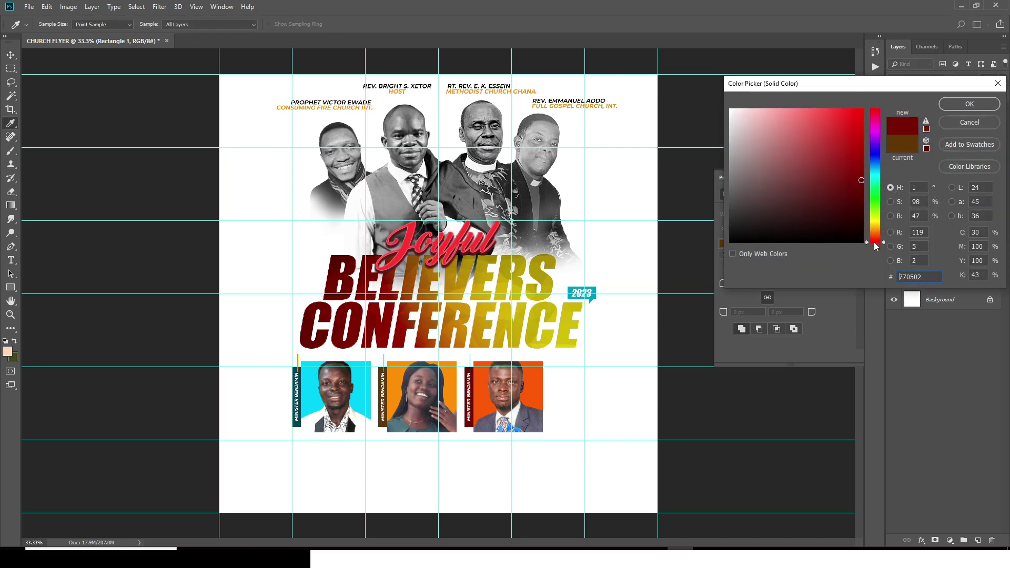
pyautogui.click(957, 105)
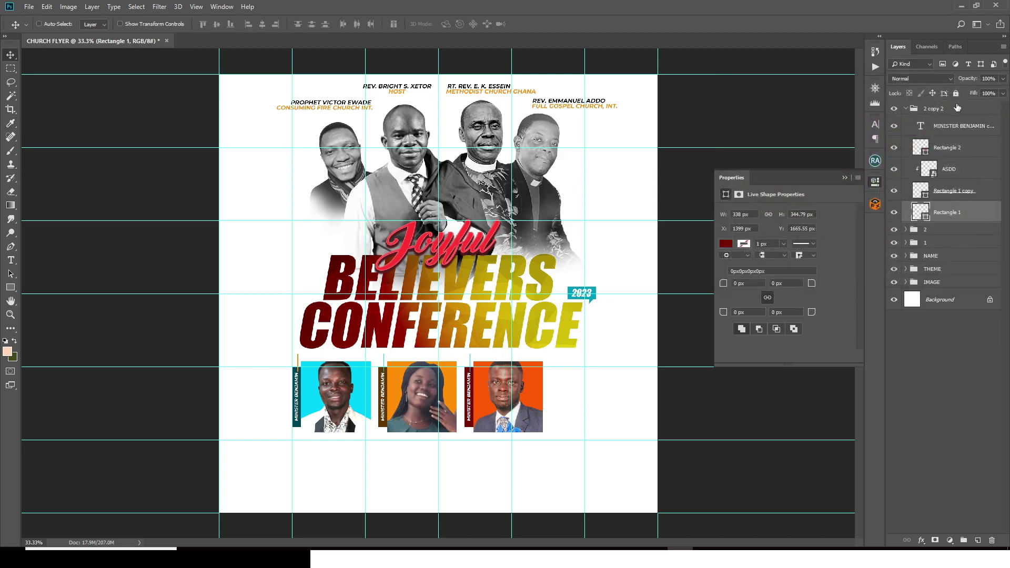
# Step: Set the Rectangle 2 accent line to #FF8F00 orange and hide the layout guides
pyautogui.click(844, 179)
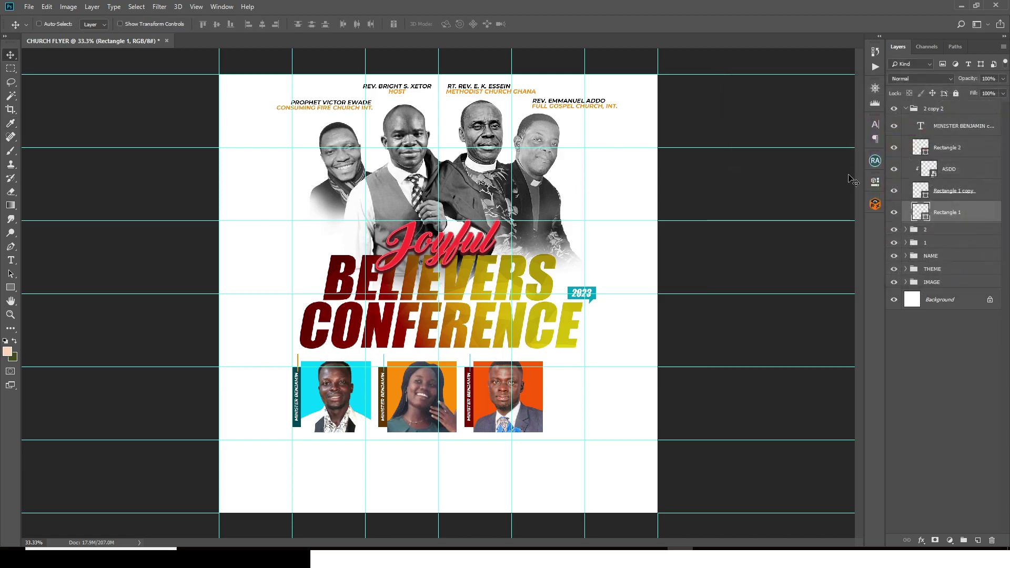
pyautogui.click(920, 149)
pyautogui.doubleClick(920, 149)
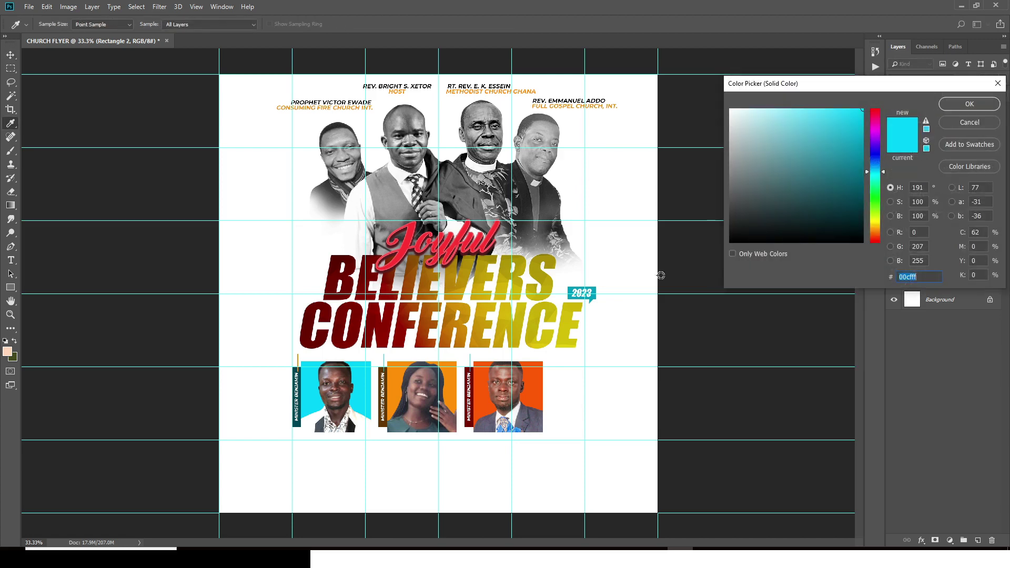
pyautogui.click(397, 381)
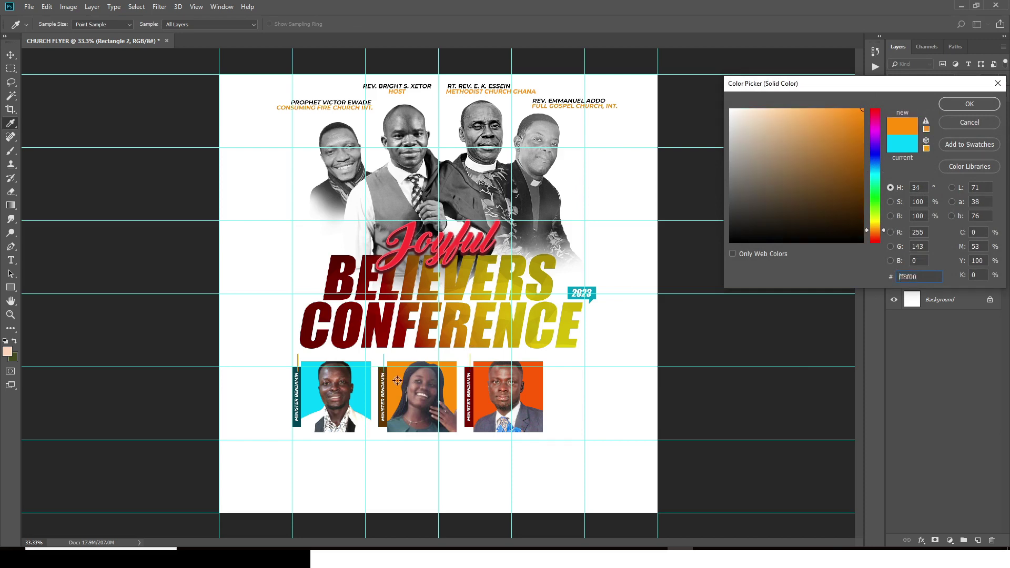
pyautogui.click(963, 105)
pyautogui.hotkey('ctrl', ';')
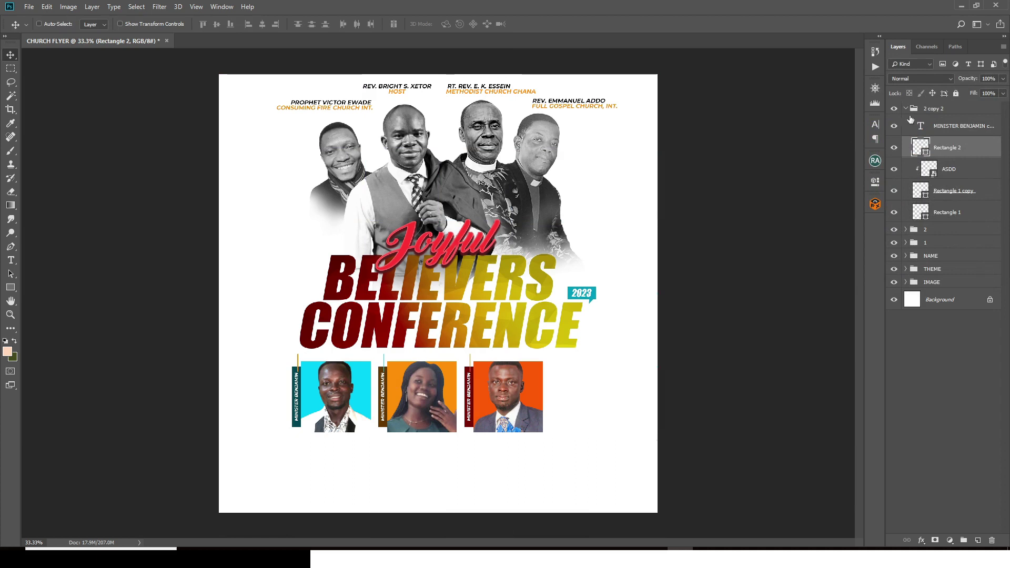
# Step: Group the three guest box groups and name the new group GUST SPEAKERS
pyautogui.click(906, 109)
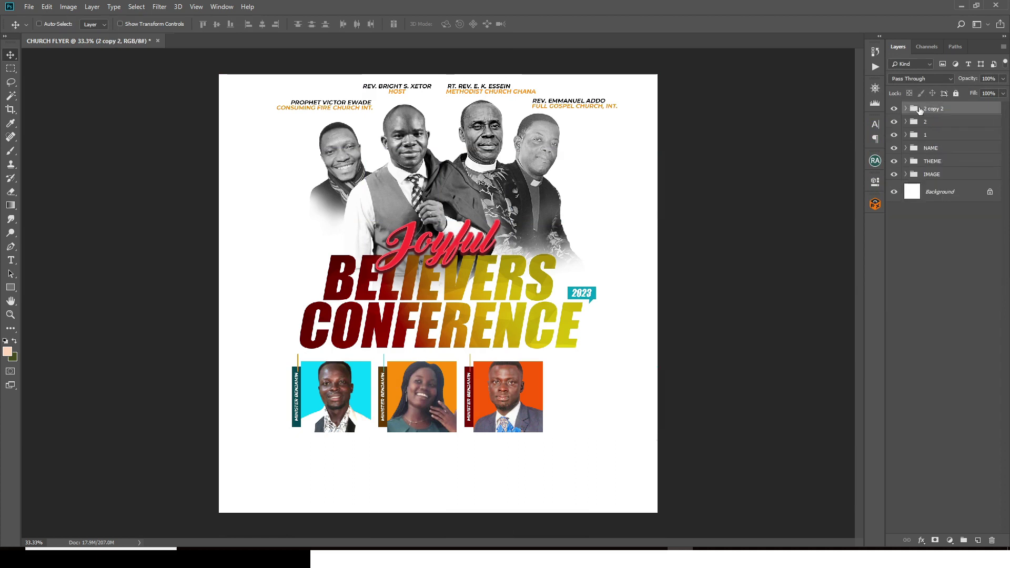
pyautogui.keyDown('shift'); pyautogui.click(927, 136); pyautogui.keyUp('shift')
pyautogui.hotkey('ctrl', 'g')
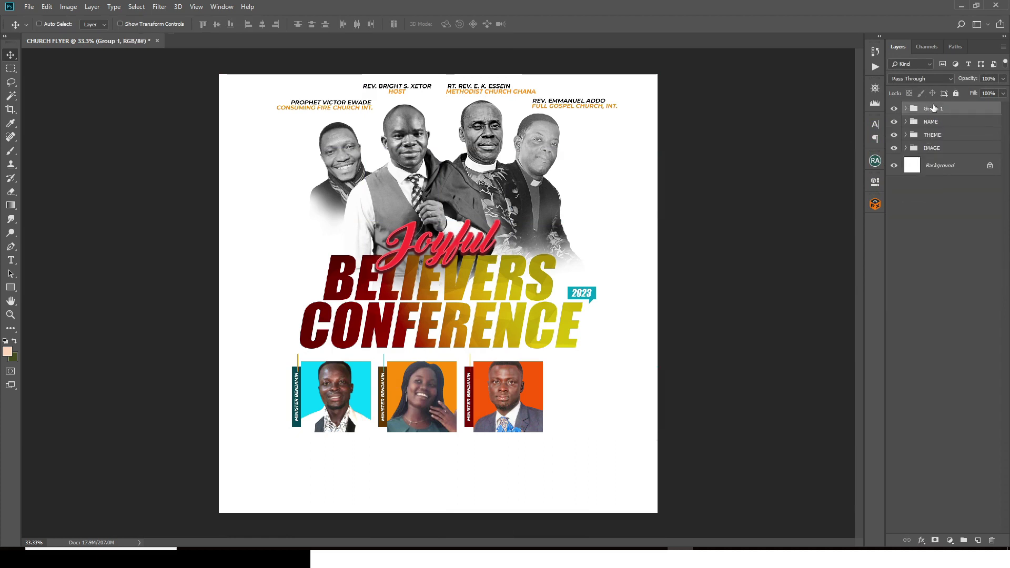
pyautogui.doubleClick(933, 108)
pyautogui.write('GUST SPEAKERS')
pyautogui.press('Return')
# Step: Move the GUST SPEAKERS group right to centre it under the title, then nudge it left and up
pyautogui.hotkey('ctrl', 't')
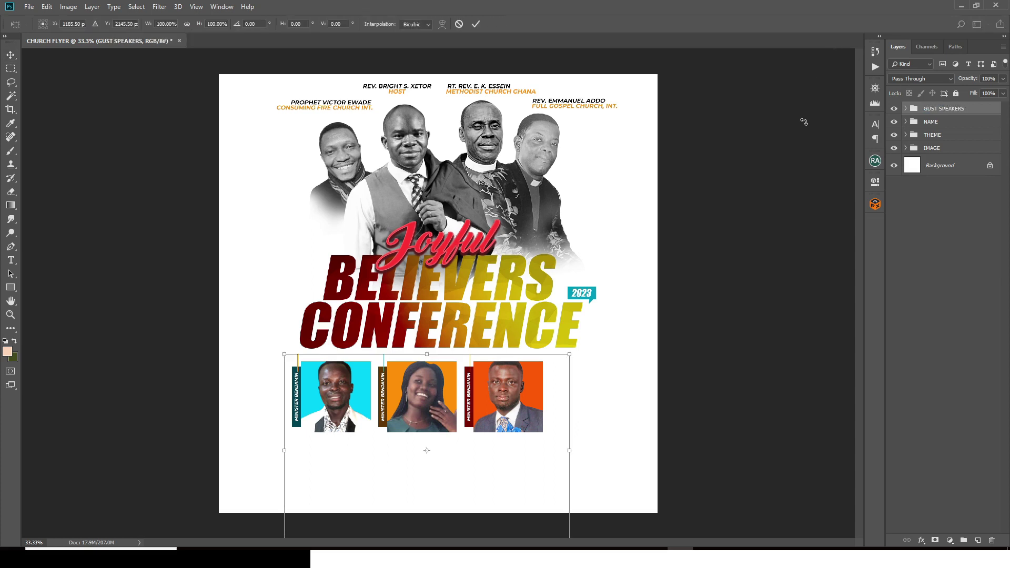
pyautogui.hotkey('ctrl', ';')
pyautogui.moveTo(456, 404); pyautogui.dragTo(480, 409)
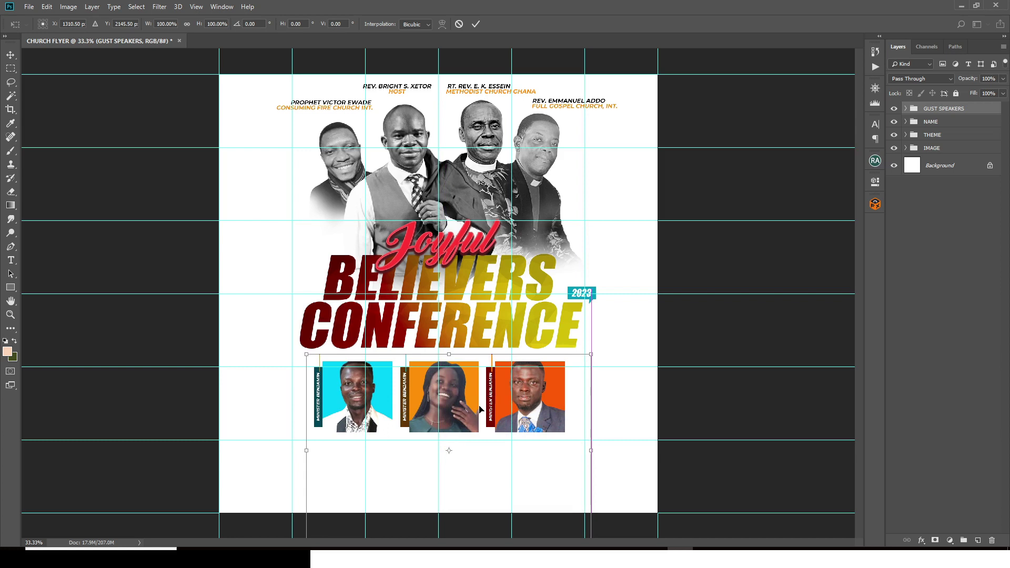
pyautogui.press('Return')
pyautogui.hotkey('ctrl', ';')
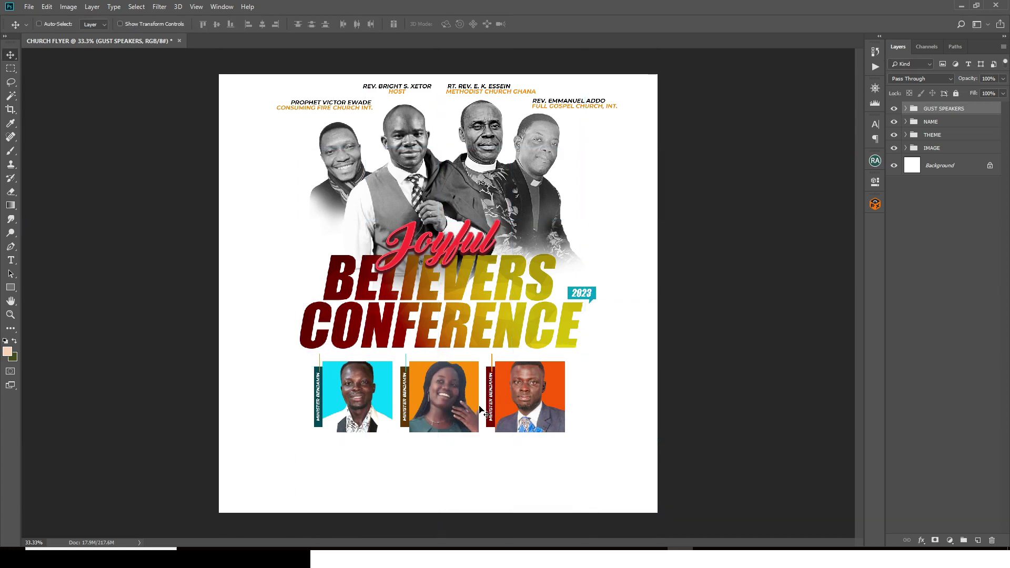
pyautogui.hotkey('shift', 'Left')
pyautogui.hotkey('shift', 'Up')
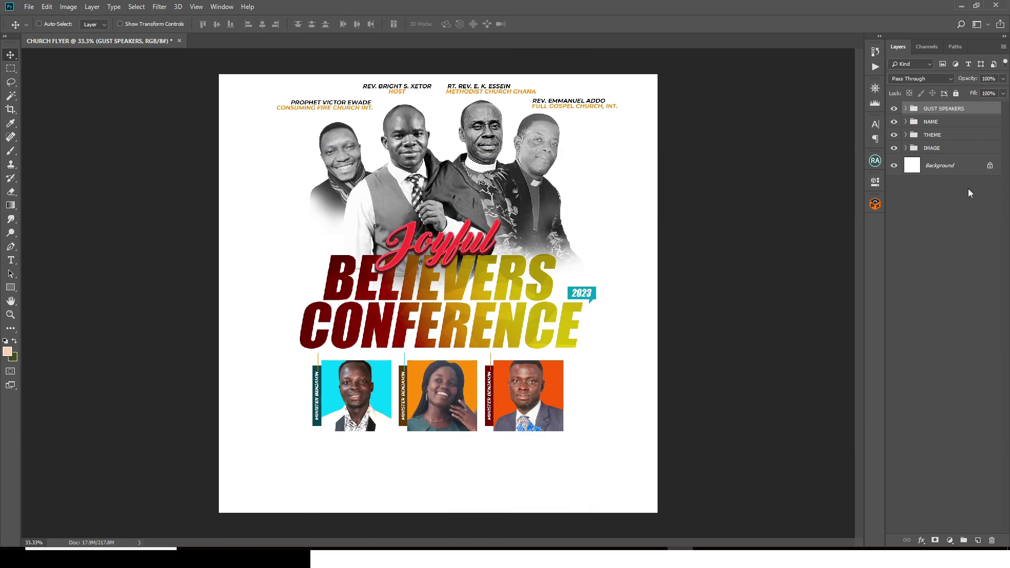
# Step: Skew the GUST SPEAKERS group about 8.5° into a slanted row and shift it back left
pyautogui.hotkey('ctrl', 't')
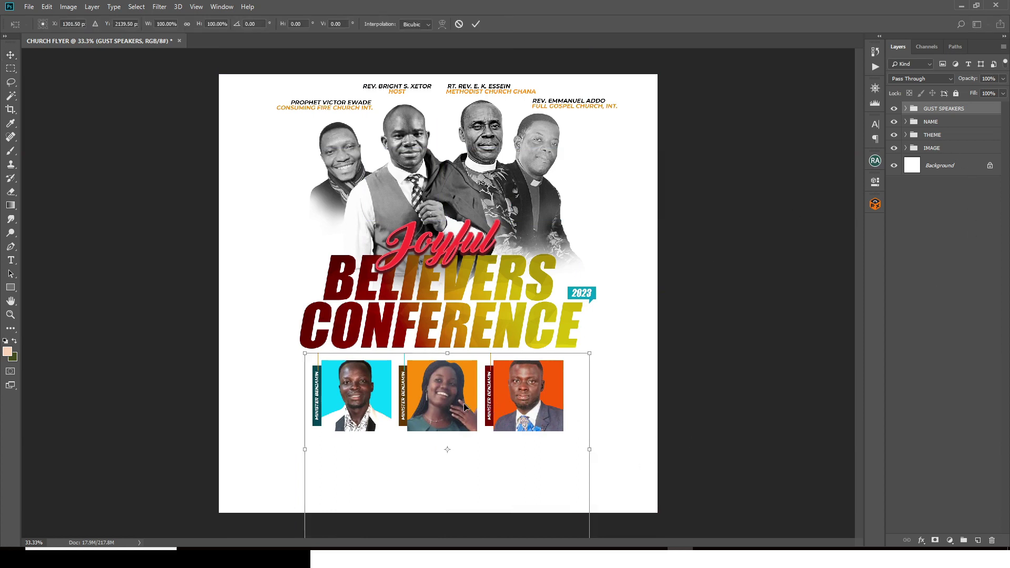
pyautogui.rightClick(436, 381)
pyautogui.click(455, 417)
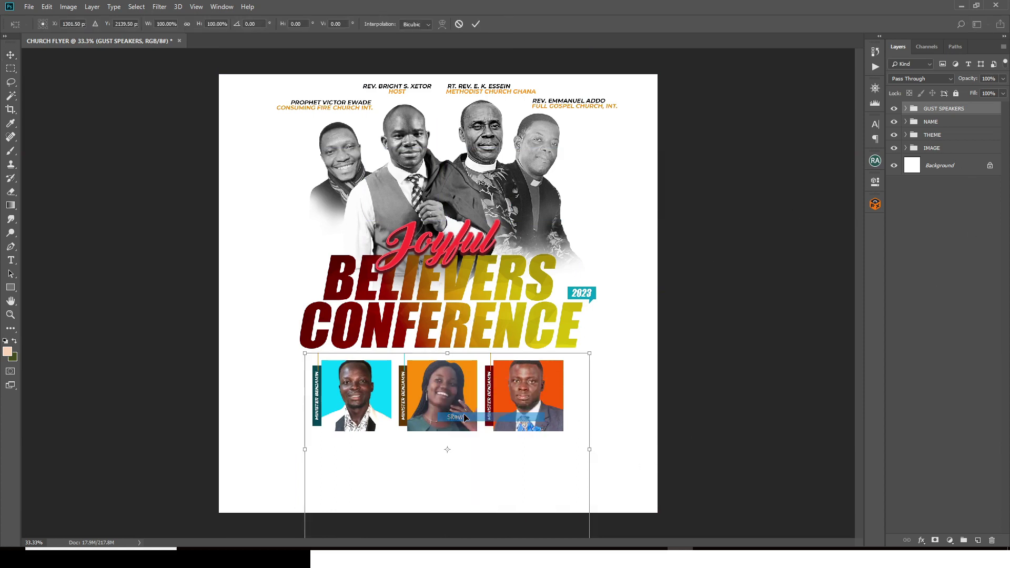
pyautogui.moveTo(449, 355); pyautogui.dragTo(478, 354)
pyautogui.moveTo(530, 389); pyautogui.dragTo(500, 386)
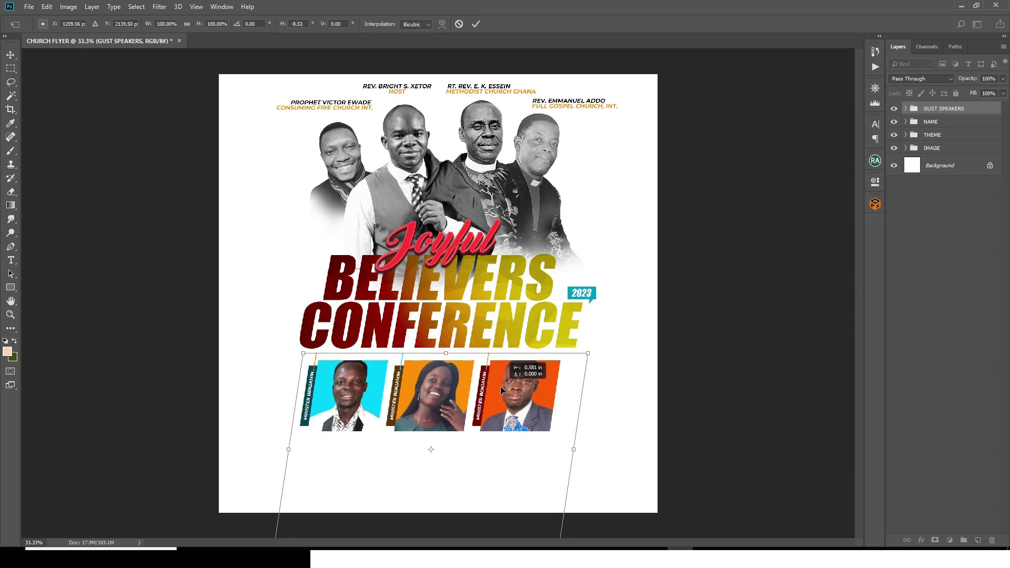
pyautogui.press('Return')
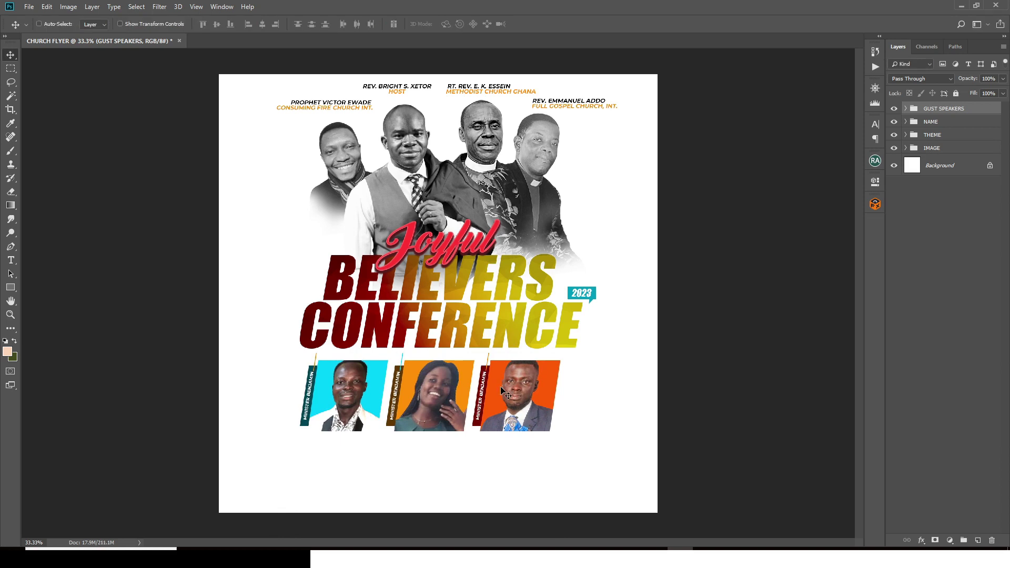
# Step: Paste the date line 'Sept. 25th Mon. - Oct. 1st Sun' from Notepad as text below the photos
pyautogui.press('t')
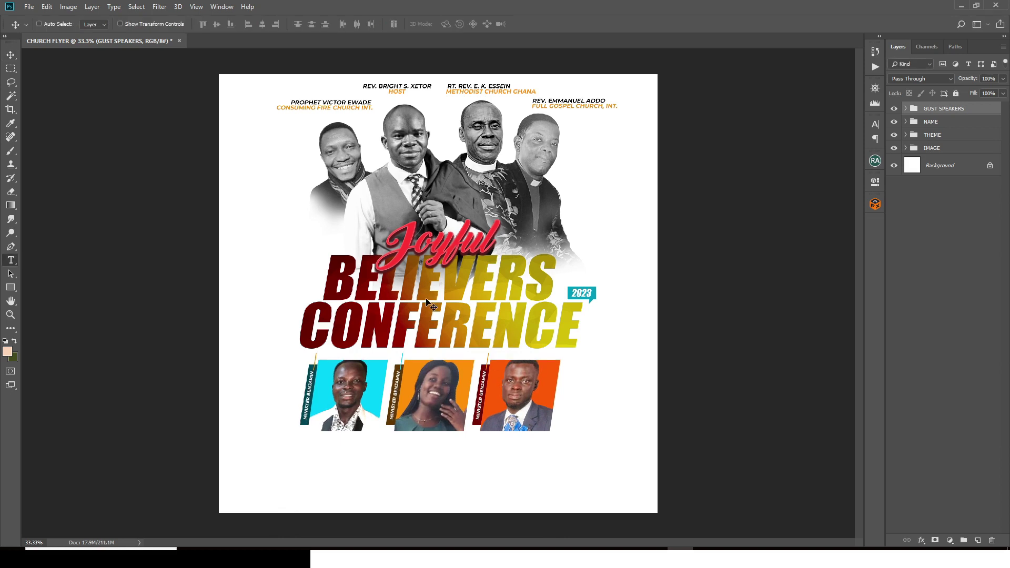
pyautogui.click(321, 477)
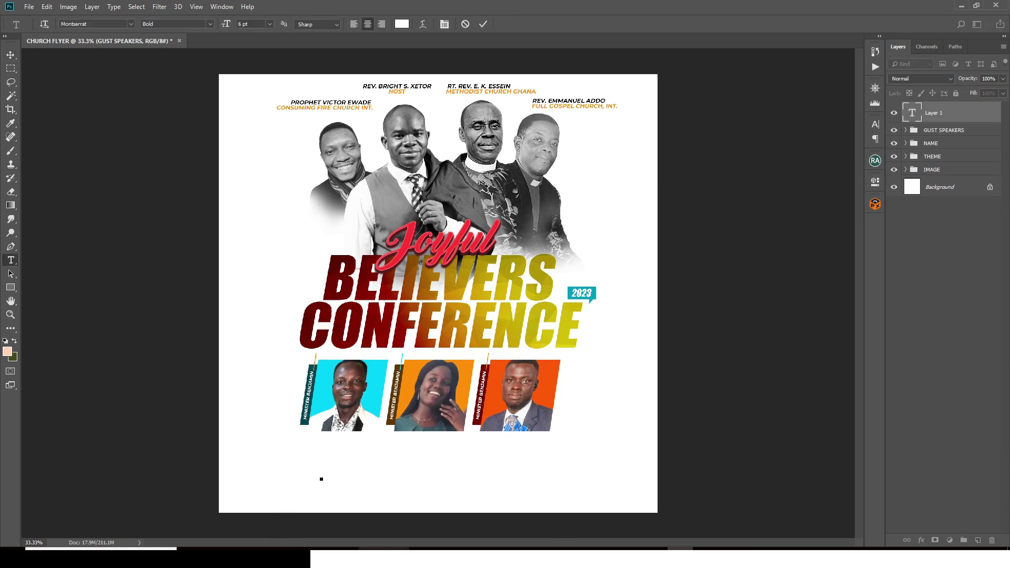
pyautogui.click(577, 547)
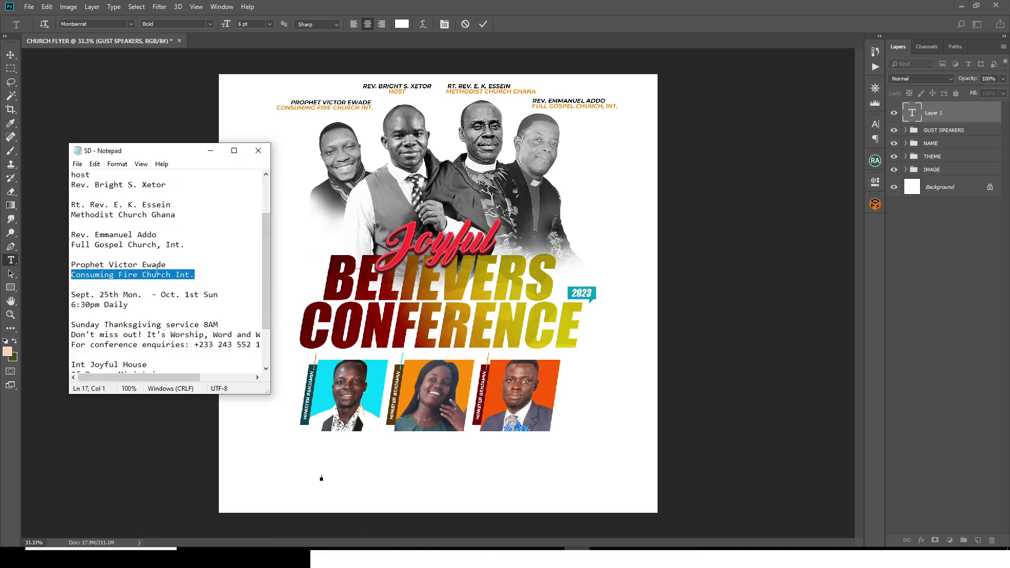
pyautogui.moveTo(215, 292); pyautogui.dragTo(65, 293)
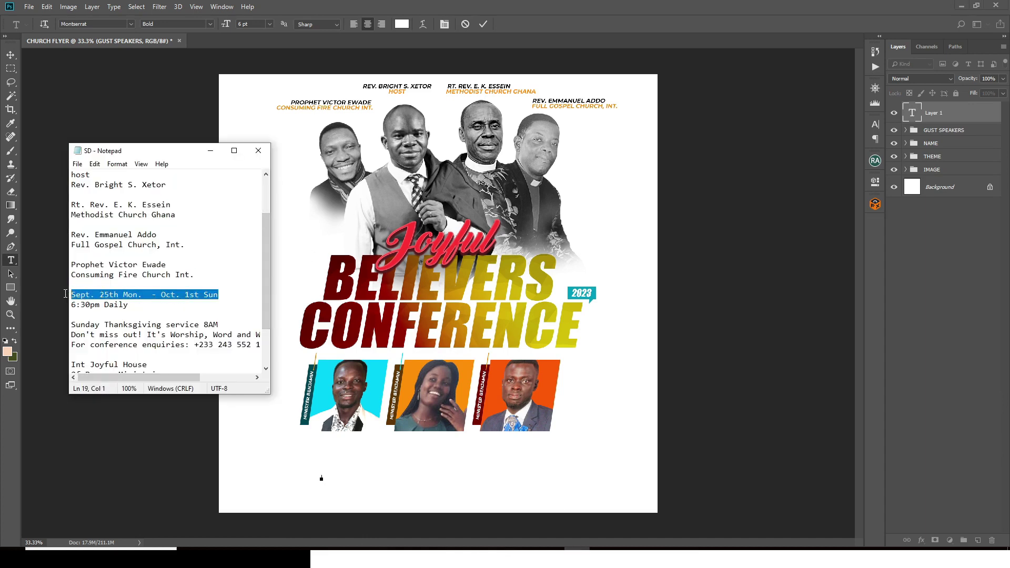
pyautogui.click(408, 5)
pyautogui.write('Sept. 25th Mon.  - Oct. 1st Sun')
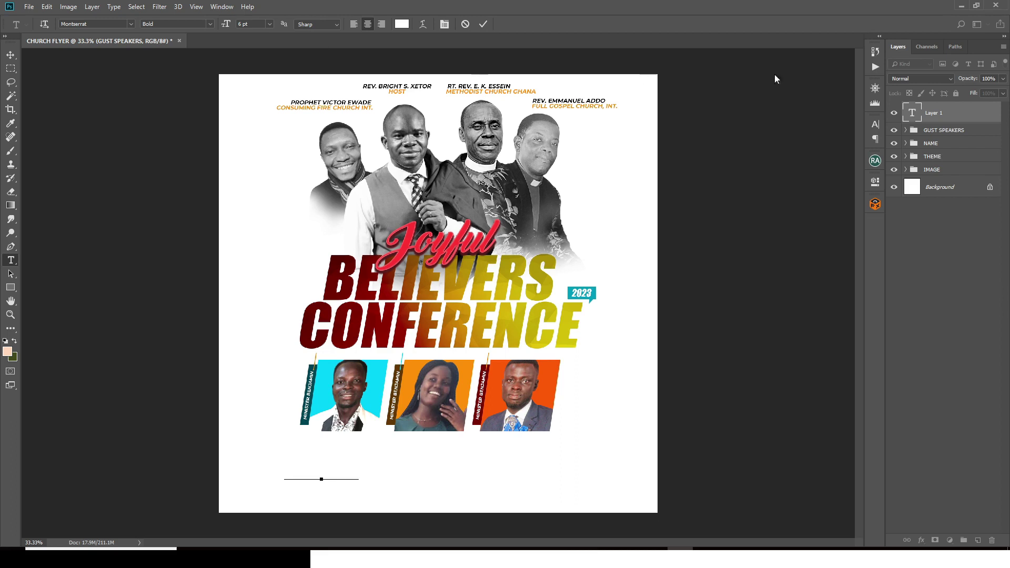
pyautogui.click(938, 113)
# Step: Format the date line as #000000 black, 20 pt, SemiBold
pyautogui.click(875, 124)
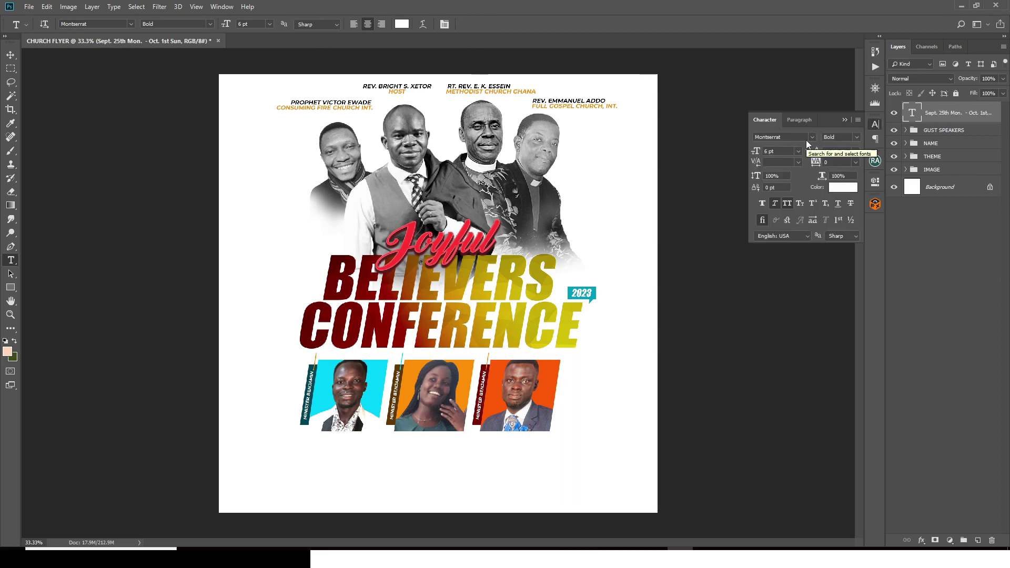
pyautogui.click(843, 187)
pyautogui.write('000000')
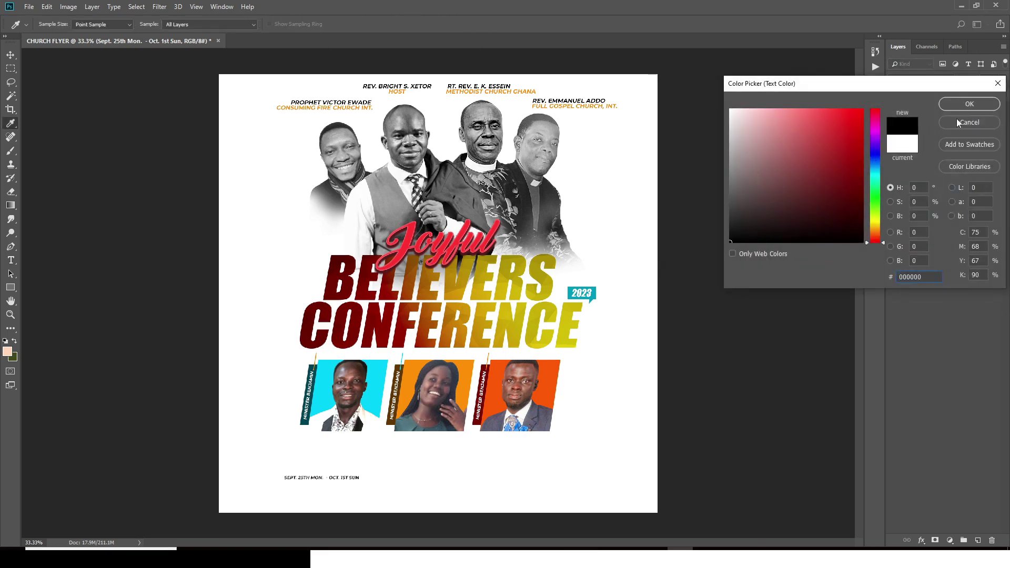
pyautogui.click(970, 104)
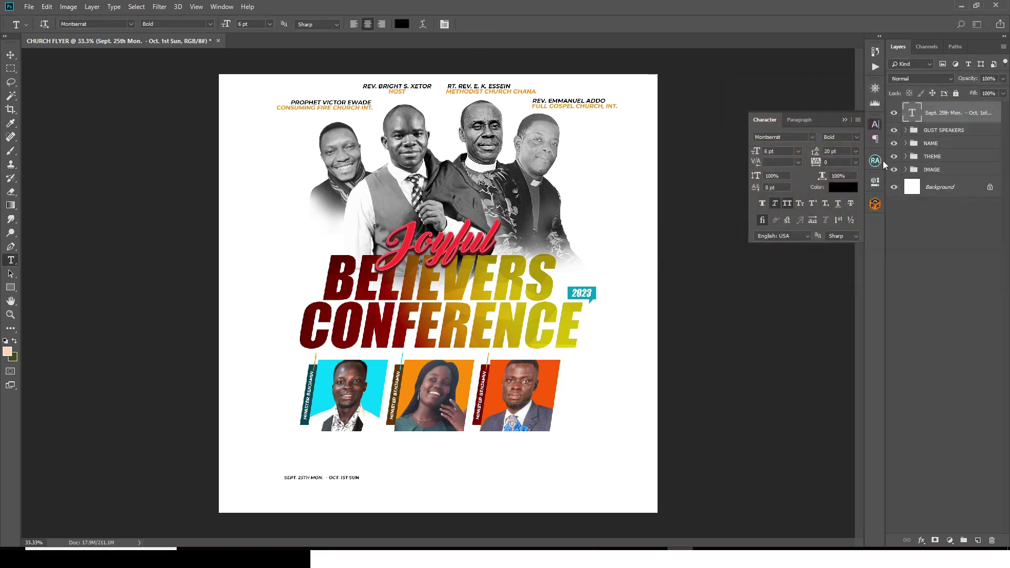
pyautogui.click(787, 152)
pyautogui.write('20')
pyautogui.press('Return')
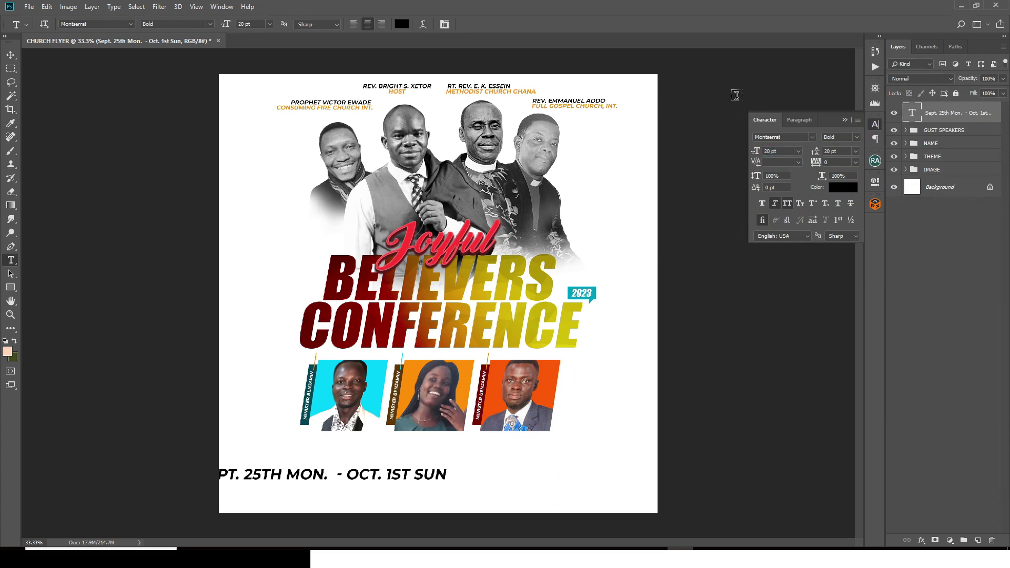
pyautogui.click(822, 160)
pyautogui.click(856, 136)
pyautogui.click(845, 233)
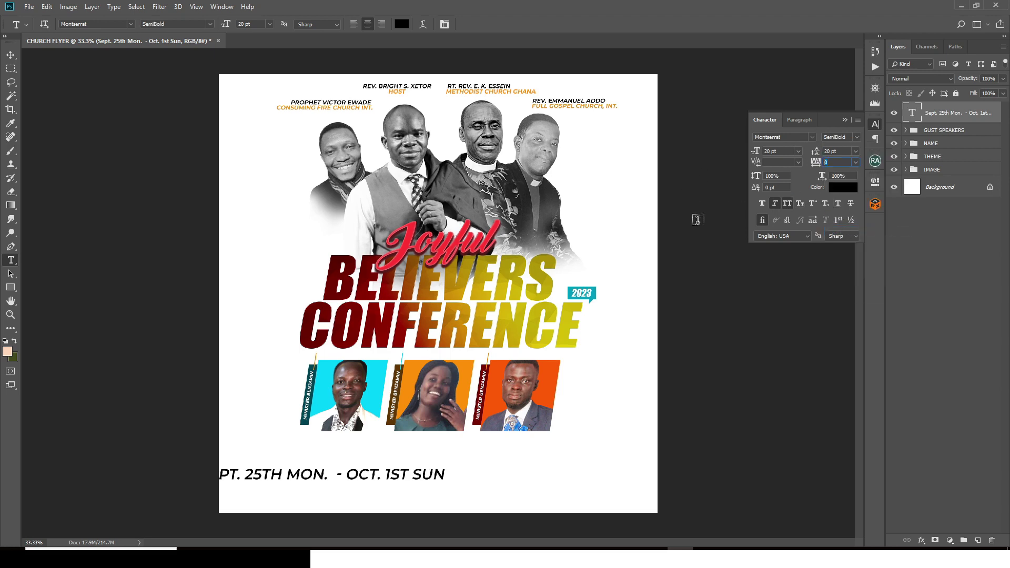
# Step: Prepare the date text for repositioning with the Move tool, guides and Free Transform
pyautogui.click(11, 54)
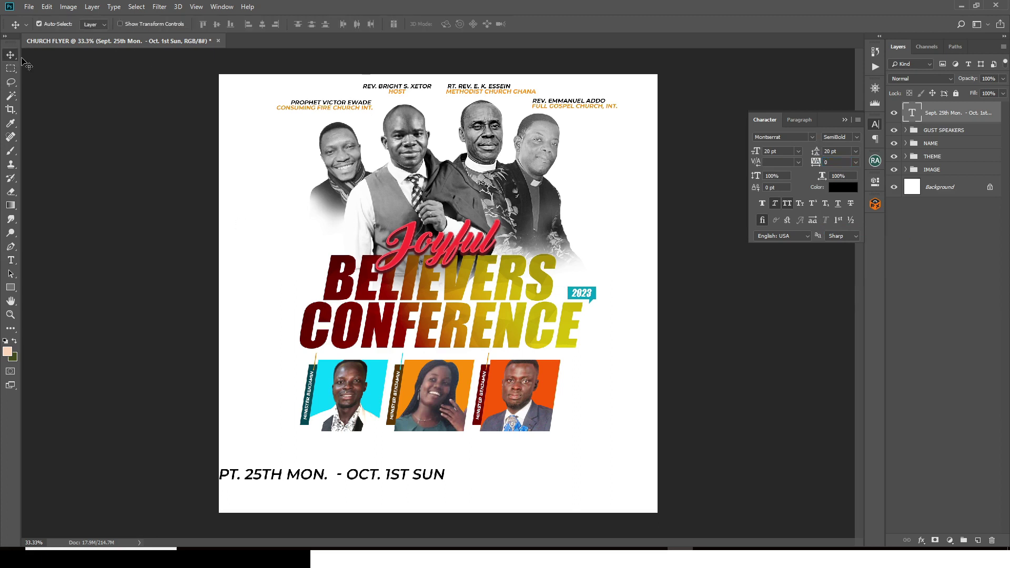
pyautogui.hotkey('ctrl', ';')
pyautogui.hotkey('ctrl', 't')
# Step: Centre the date line under the guest photos and shift the GUST SPEAKERS group right
pyautogui.moveTo(403, 480); pyautogui.dragTo(484, 454)
pyautogui.press('Return')
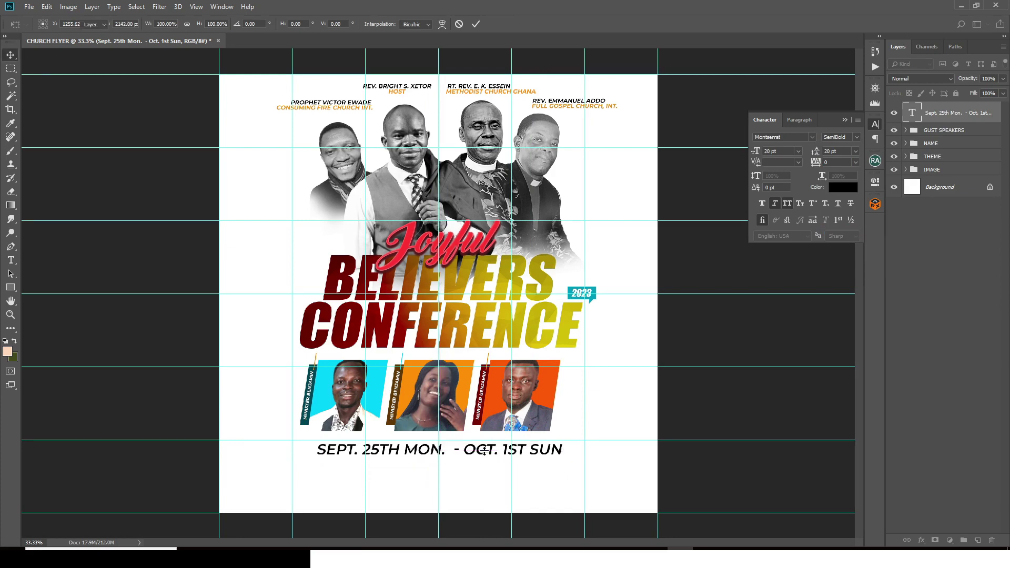
pyautogui.click(923, 130)
pyautogui.hotkey('ctrl', 't')
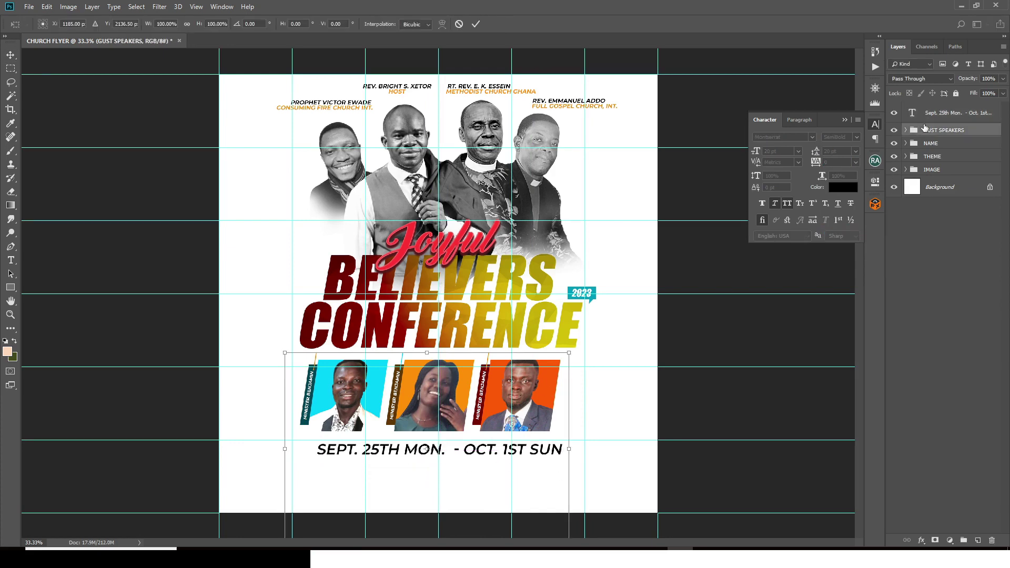
pyautogui.moveTo(472, 376); pyautogui.dragTo(483, 377)
pyautogui.press('Return')
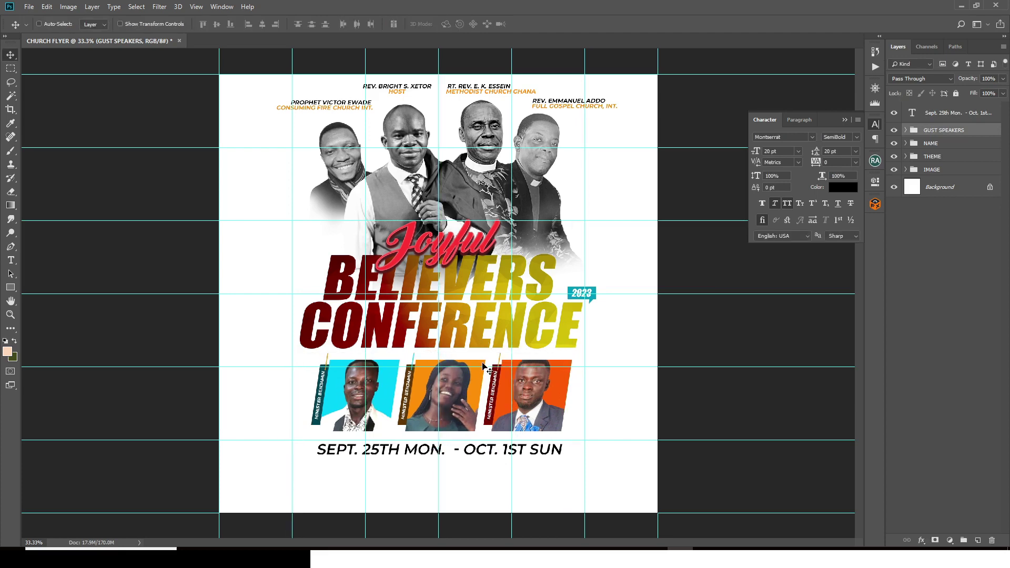
pyautogui.hotkey('ctrl', ';')
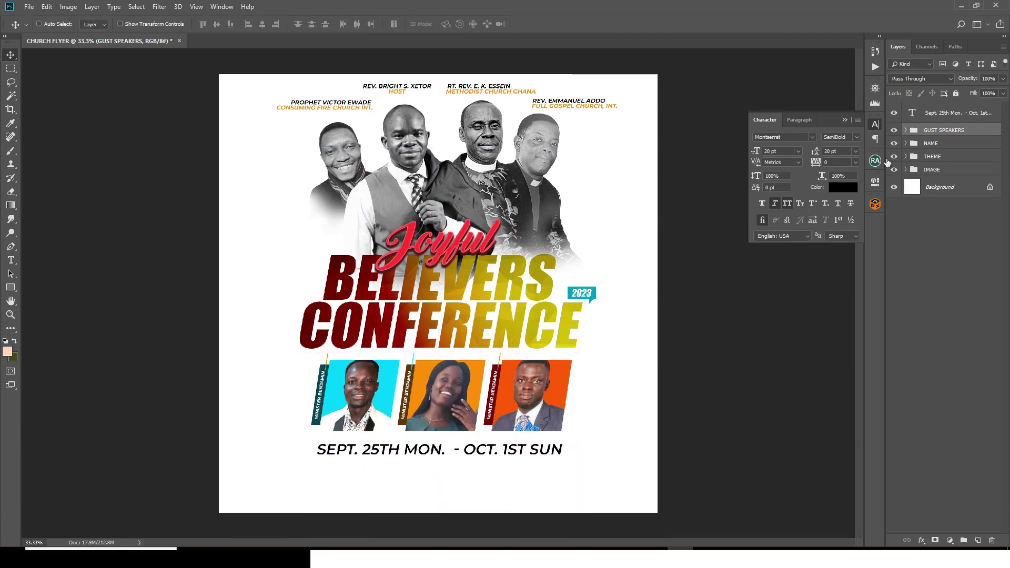
# Step: Nudge the date line up and slightly right
pyautogui.click(934, 107)
pyautogui.hotkey('ctrl', 't')
pyautogui.hotkey('ctrl', ';')
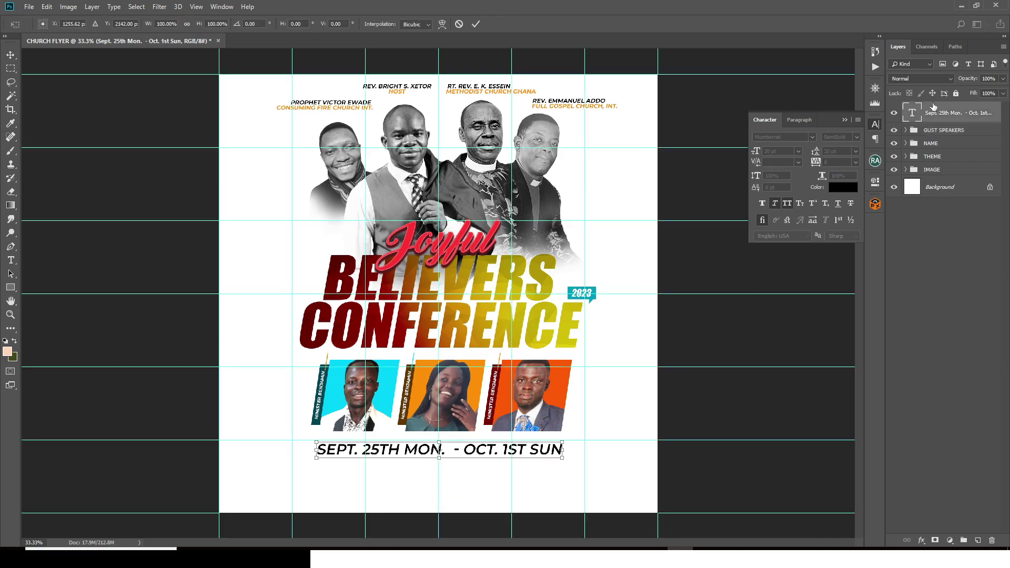
pyautogui.press('Return')
pyautogui.press('Up')
pyautogui.press('Up')
pyautogui.press('Up')
pyautogui.press('Up')
pyautogui.press('Up')
pyautogui.press('Up')
pyautogui.press('Up')
pyautogui.press('Up')
pyautogui.press('Up')
pyautogui.press('Up')
pyautogui.press('Up')
pyautogui.press('Up')
pyautogui.press('Up')
pyautogui.press('Up')
pyautogui.press('Up')
pyautogui.press('Up')
pyautogui.press('Up')
pyautogui.press('Up')
pyautogui.press('Up')
pyautogui.press('Up')
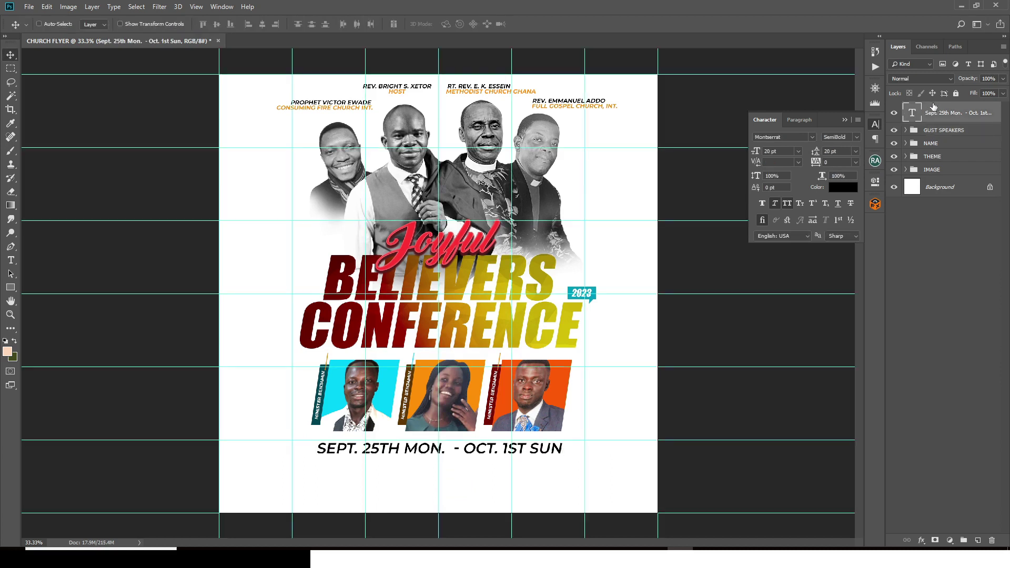
pyautogui.hotkey('ctrl', ';')
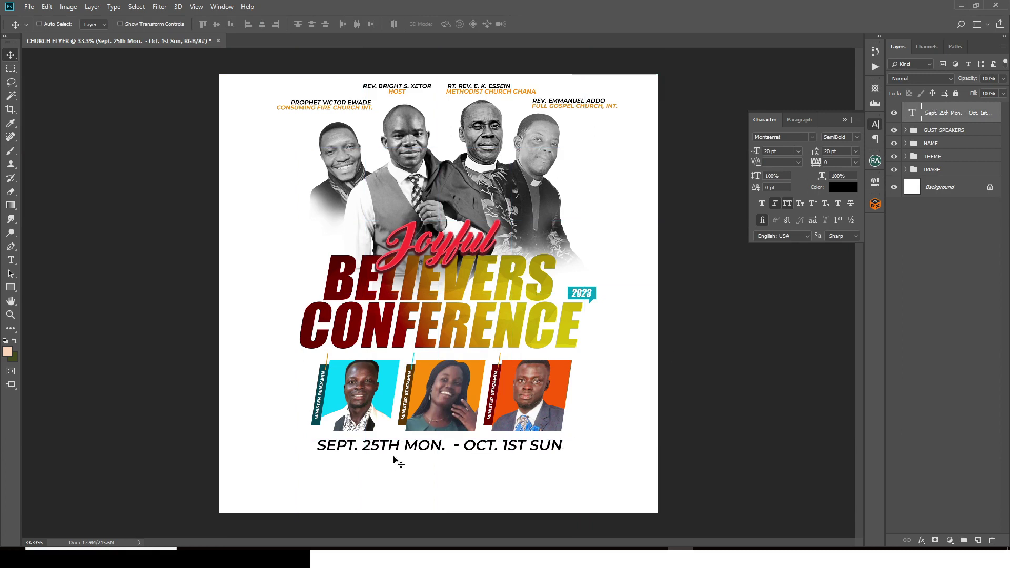
pyautogui.press('Right')
pyautogui.press('Right')
pyautogui.press('Right')
pyautogui.press('Right')
pyautogui.press('Right')
pyautogui.press('Right')
pyautogui.press('Right')
pyautogui.press('Right')
pyautogui.press('Right')
pyautogui.press('Right')
pyautogui.press('Right')
pyautogui.press('Right')
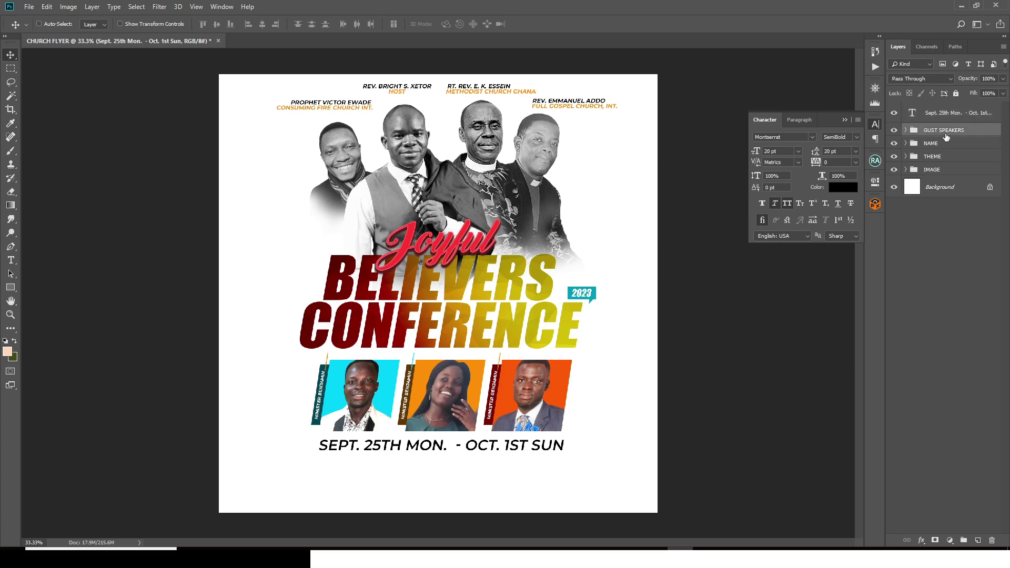
# Step: Nudge the guest photo row right and the date line back left to align them
pyautogui.click(946, 137)
pyautogui.press('Right')
pyautogui.press('Right')
pyautogui.press('Right')
pyautogui.press('Right')
pyautogui.press('Right')
pyautogui.press('Right')
pyautogui.press('Right')
pyautogui.press('Right')
pyautogui.press('Right')
pyautogui.press('Right')
pyautogui.press('Right')
pyautogui.press('Right')
pyautogui.press('Right')
pyautogui.press('Right')
pyautogui.press('Right')
pyautogui.press('Right')
pyautogui.press('Right')
pyautogui.press('Right')
pyautogui.press('Right')
pyautogui.press('Right')
pyautogui.press('Right')
pyautogui.press('Right')
pyautogui.press('Right')
pyautogui.press('Right')
pyautogui.press('Right')
pyautogui.press('Right')
pyautogui.press('Right')
pyautogui.press('Right')
pyautogui.press('Right')
pyautogui.press('Right')
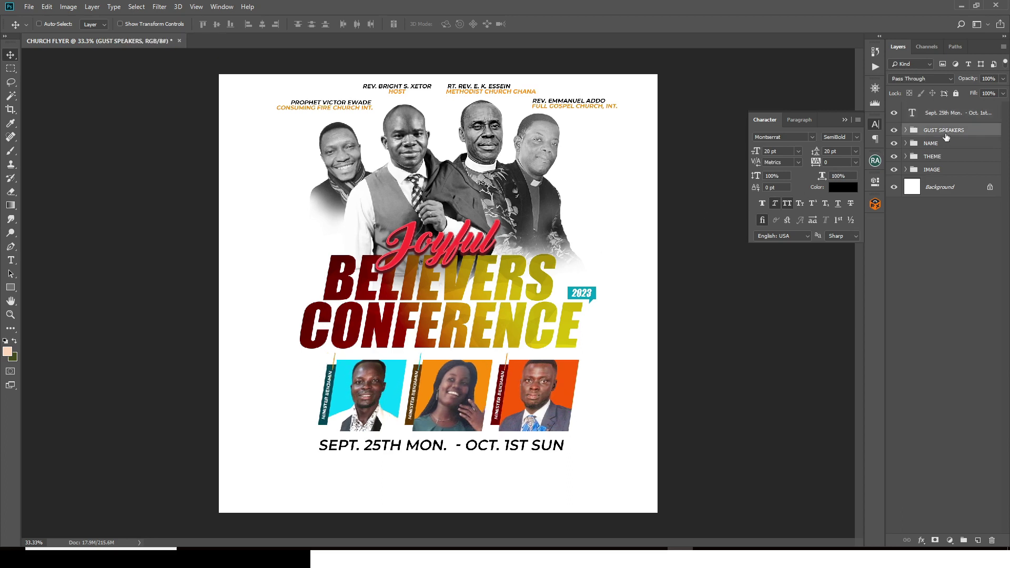
pyautogui.click(935, 118)
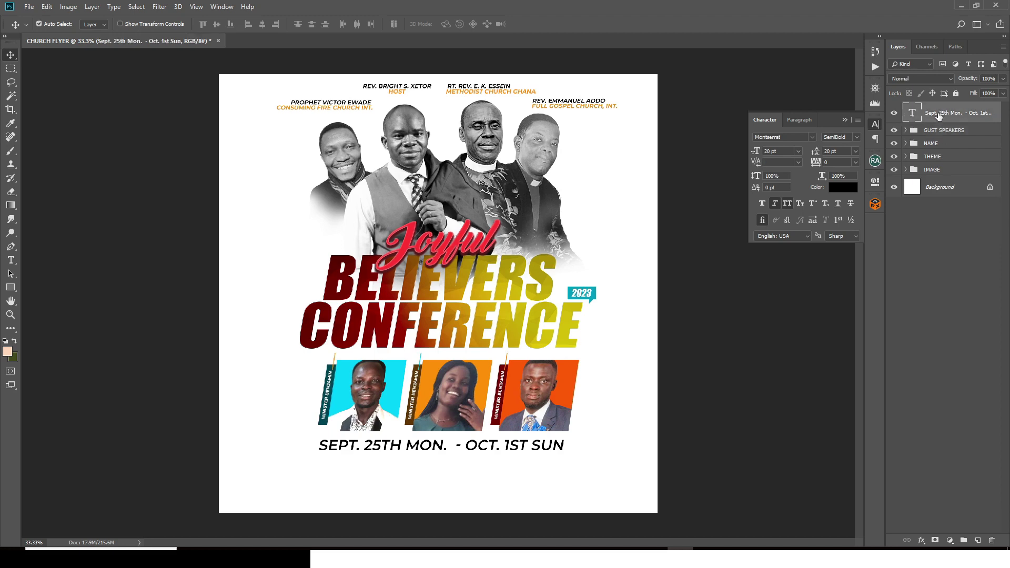
pyautogui.hotkey('ctrl', 't')
pyautogui.hotkey('ctrl', ';')
pyautogui.press('Left')
pyautogui.press('Left')
pyautogui.press('Left')
pyautogui.press('Left')
pyautogui.press('Left')
pyautogui.press('Left')
pyautogui.press('Left')
pyautogui.press('Left')
pyautogui.press('Left')
pyautogui.press('Left')
pyautogui.press('Left')
pyautogui.press('Left')
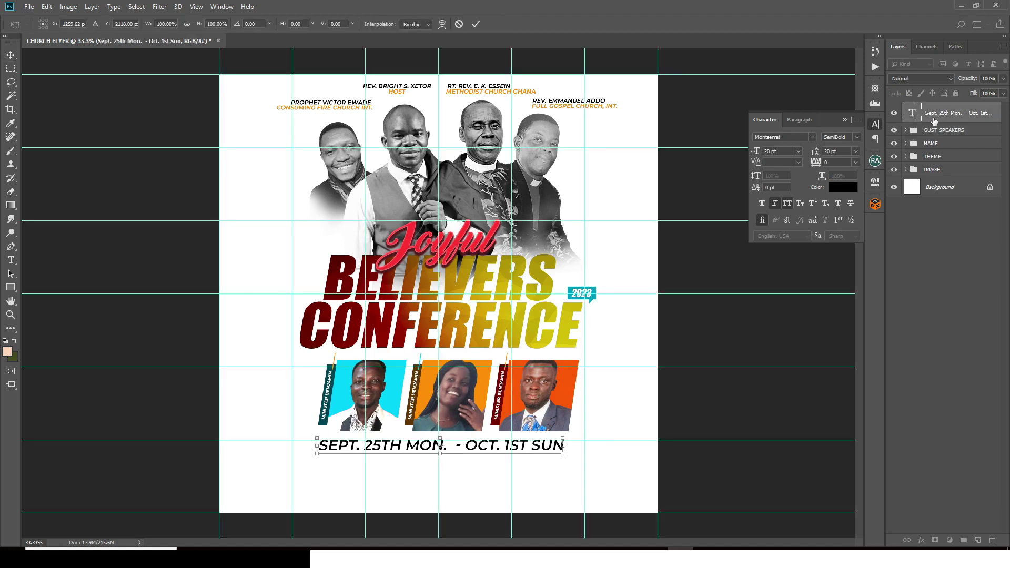
pyautogui.press('Return')
pyautogui.hotkey('ctrl', ';')
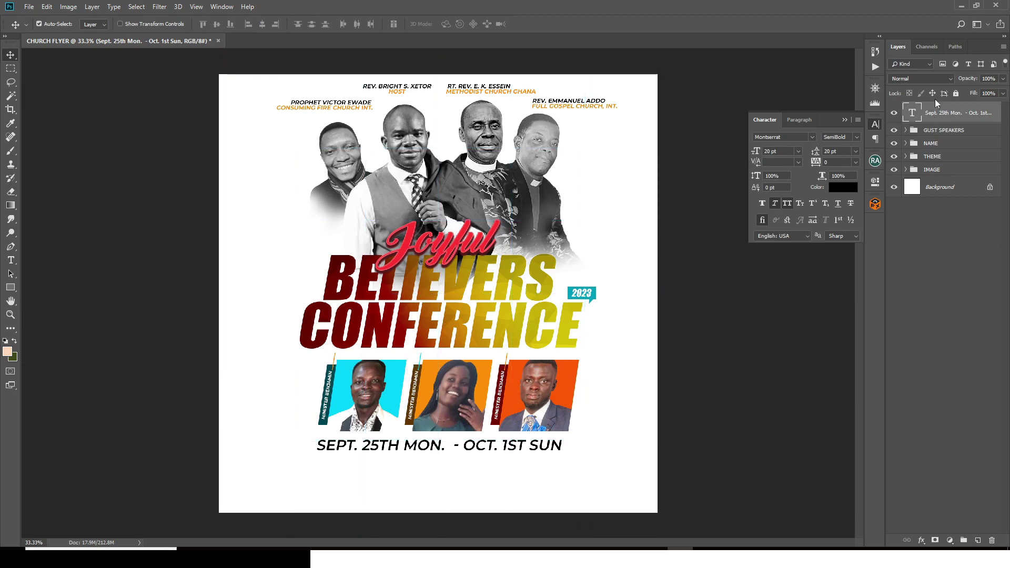
# Step: Re-align the GUST SPEAKERS group and scale it down to about 92%
pyautogui.click(935, 131)
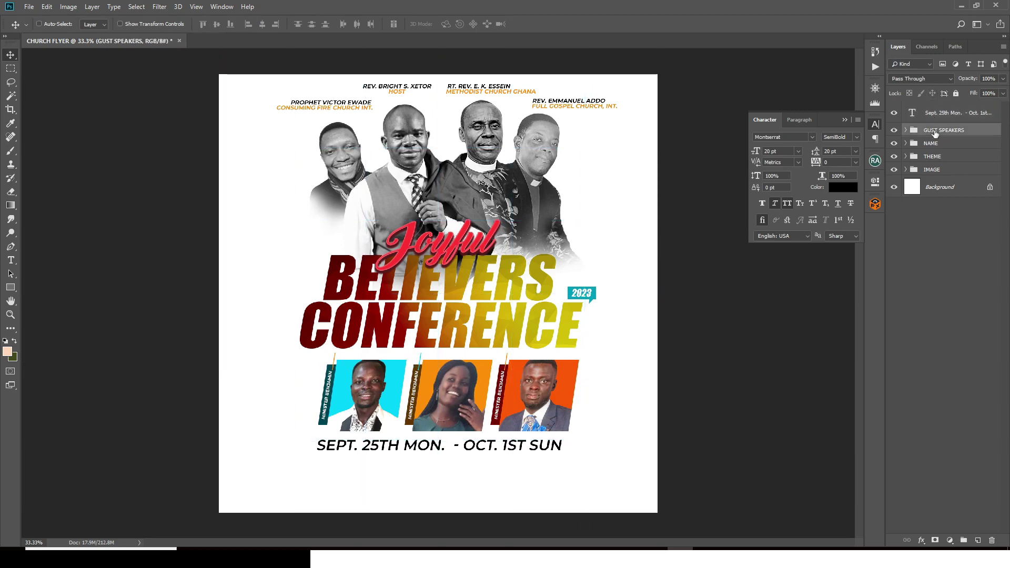
pyautogui.press('Left')
pyautogui.press('Left')
pyautogui.press('Left')
pyautogui.press('Left')
pyautogui.press('Left')
pyautogui.press('Left')
pyautogui.press('Left')
pyautogui.press('Left')
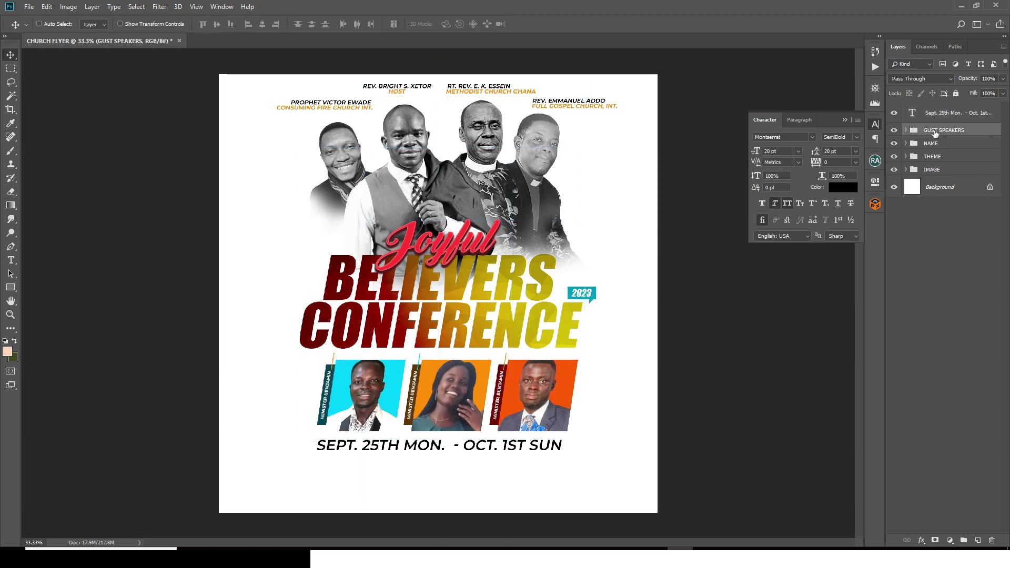
pyautogui.press('Right')
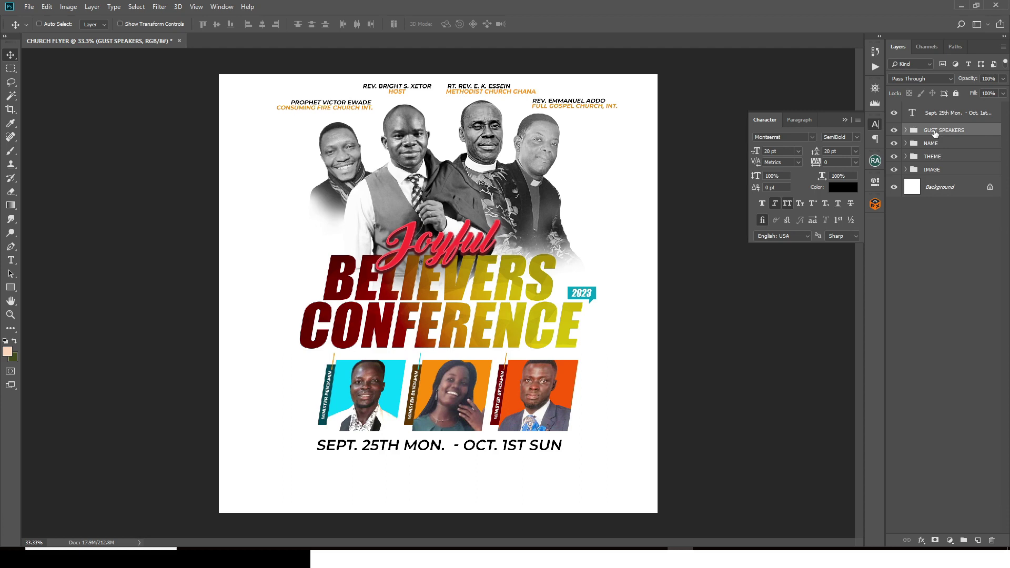
pyautogui.hotkey('ctrl', 't')
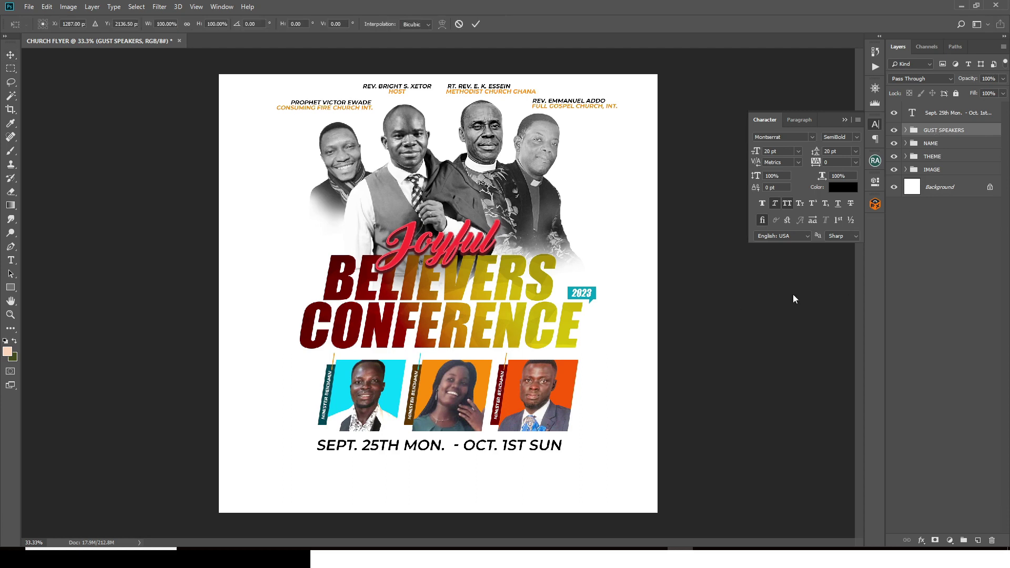
pyautogui.moveTo(588, 355); pyautogui.dragTo(575, 361)
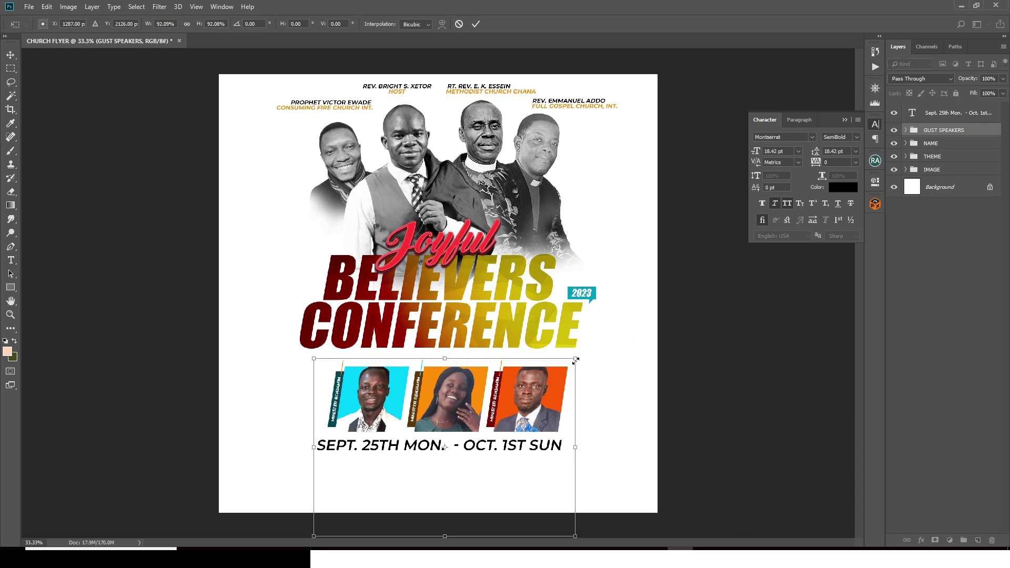
pyautogui.press('Return')
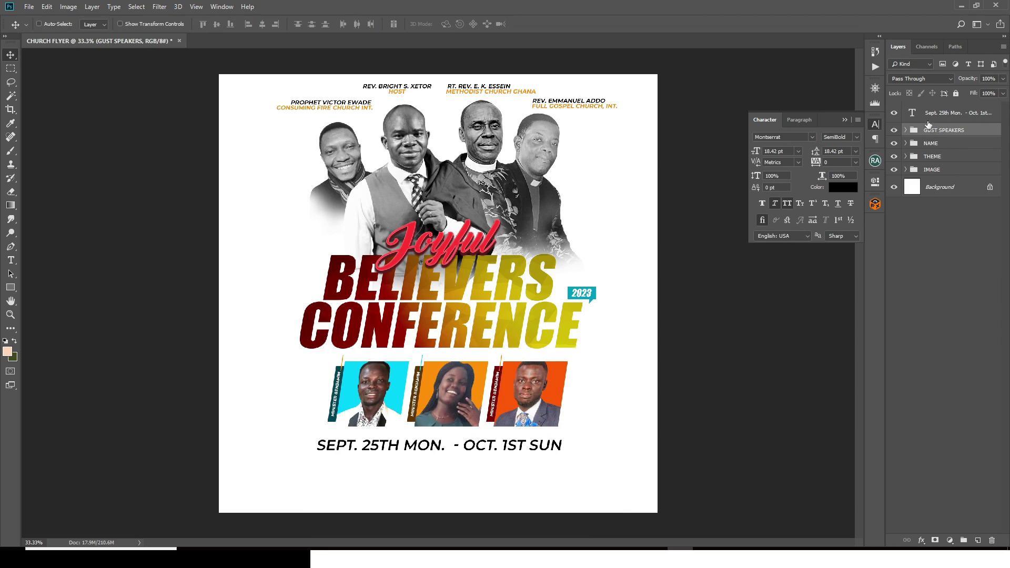
# Step: Make 25TH and 1ST in the date line ExtraBold
pyautogui.click(928, 114)
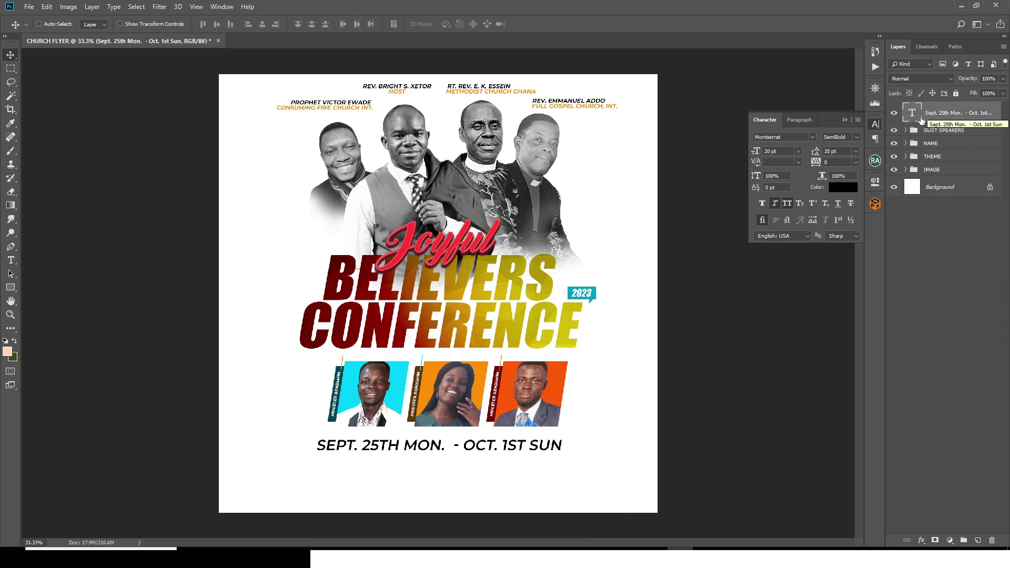
pyautogui.doubleClick(911, 113)
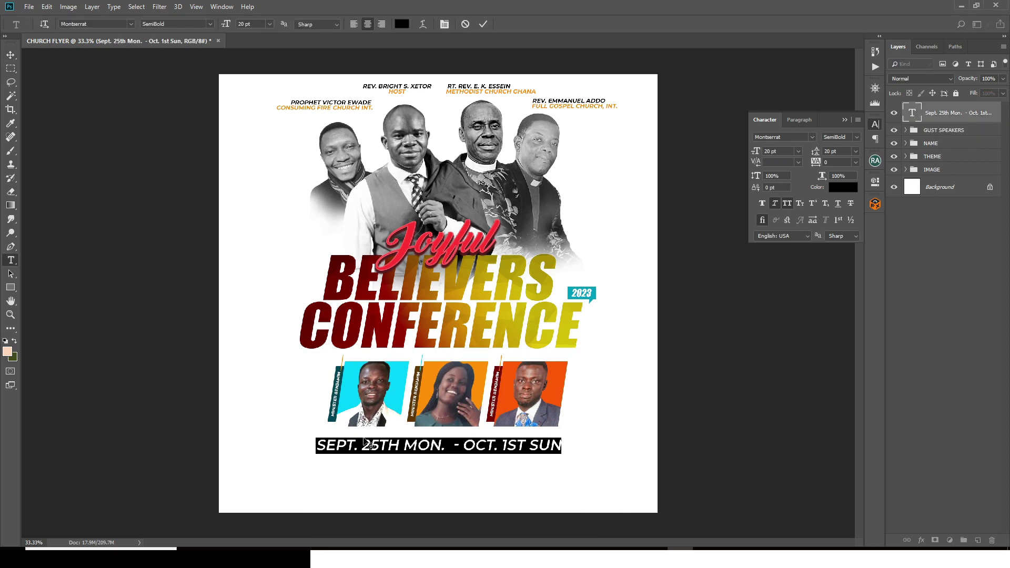
pyautogui.moveTo(361, 445); pyautogui.dragTo(404, 445)
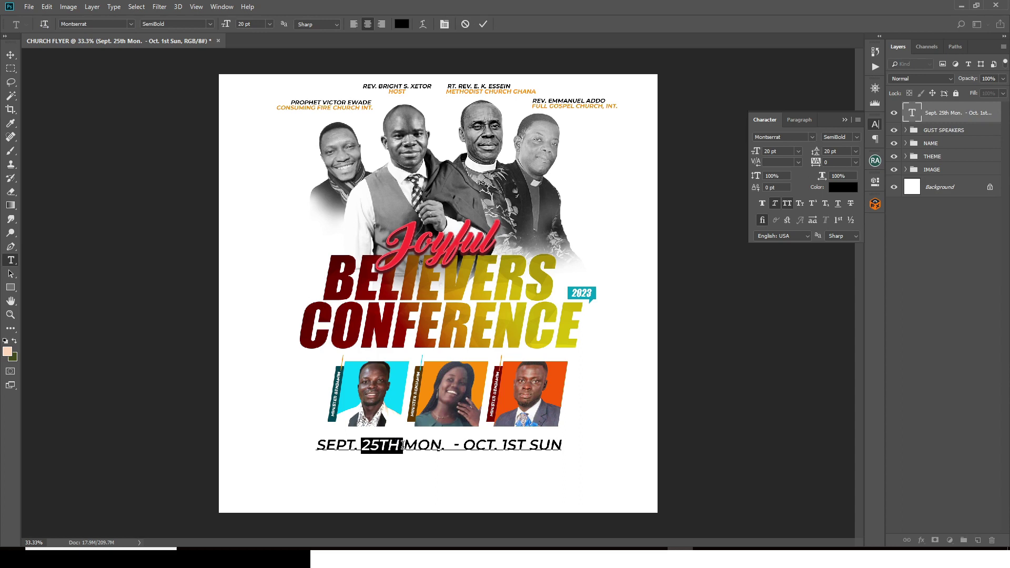
pyautogui.click(856, 137)
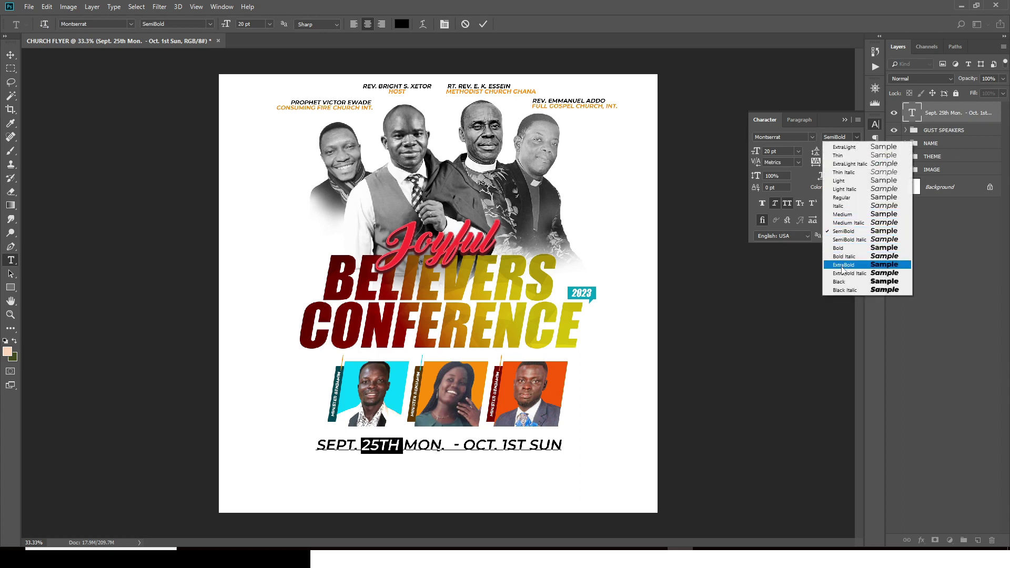
pyautogui.click(843, 265)
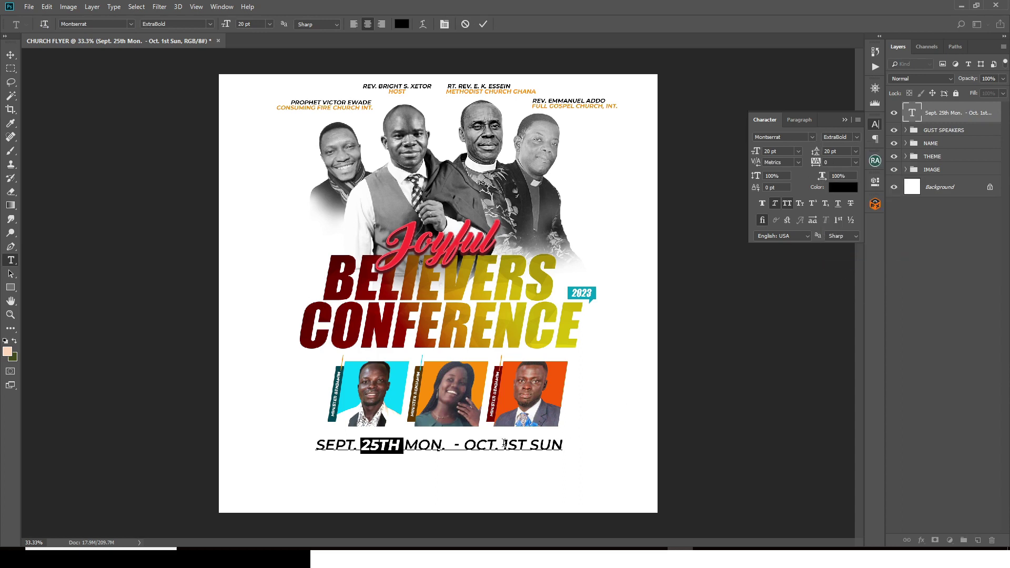
pyautogui.moveTo(506, 445); pyautogui.dragTo(528, 445)
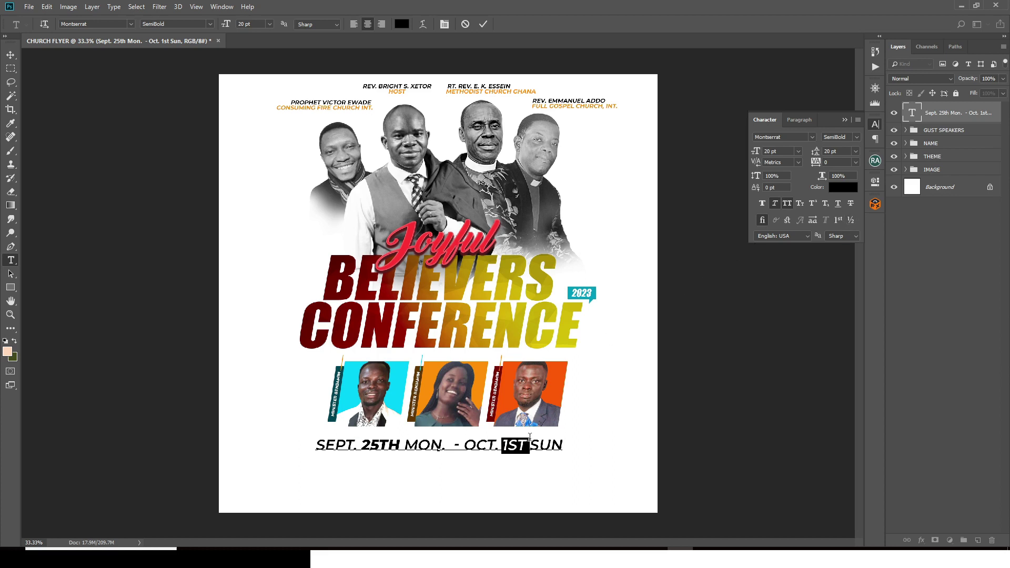
pyautogui.click(857, 137)
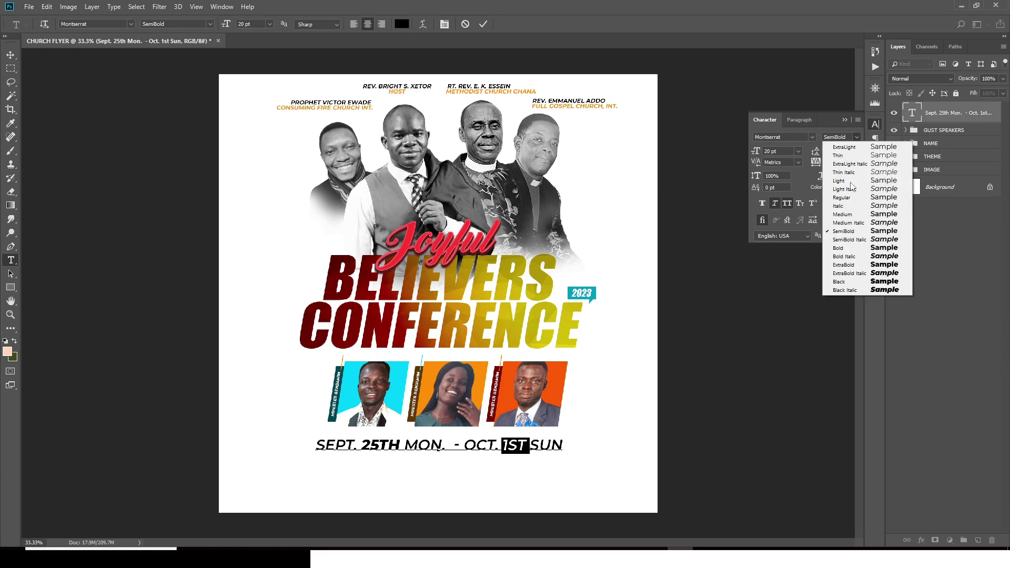
pyautogui.click(841, 258)
pyautogui.hotkey('ctrl', 'Return')
# Step: Duplicate the date line layer and move the copy just below the original
pyautogui.press('v')
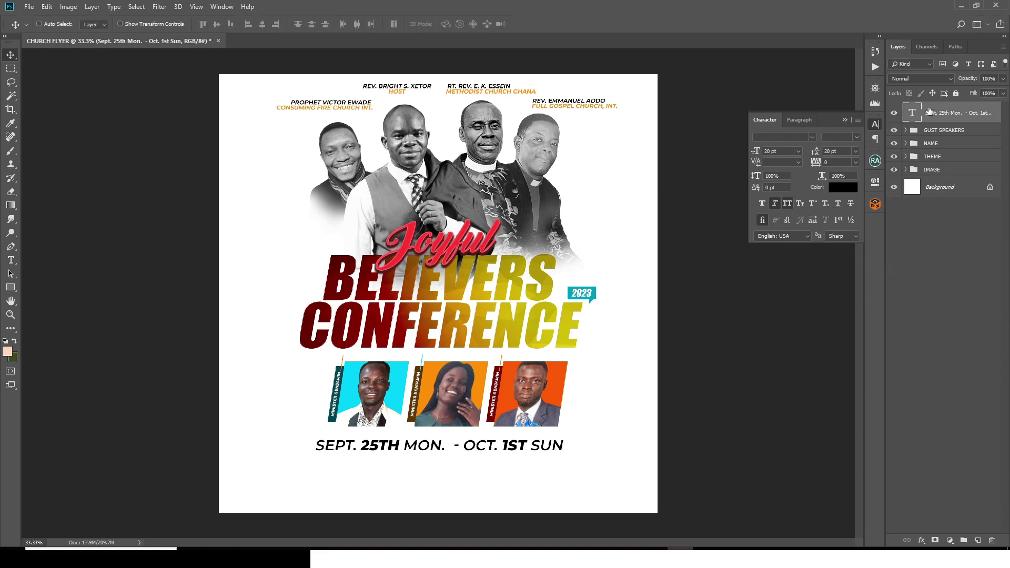
pyautogui.hotkey('ctrl', 'j')
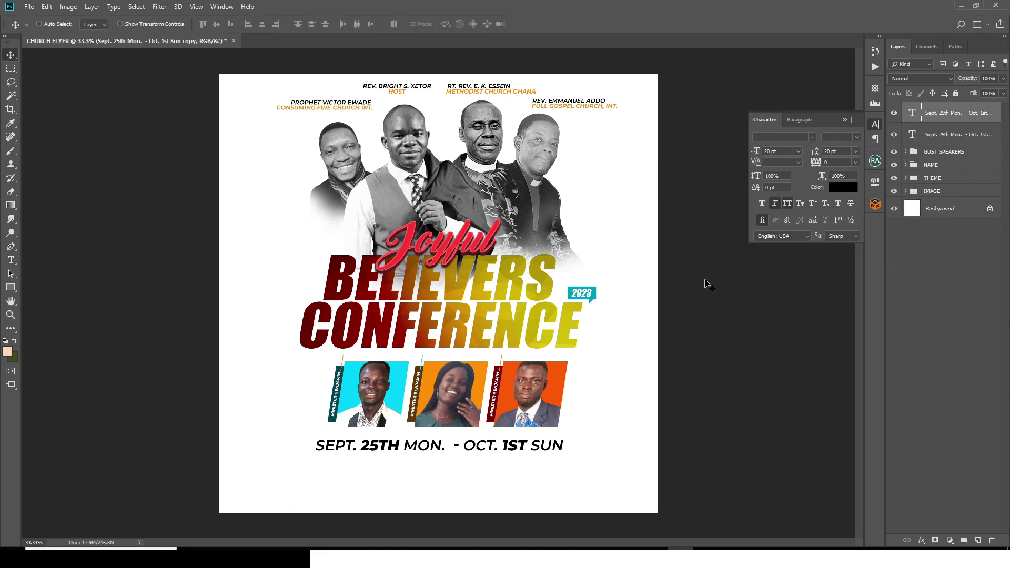
pyautogui.moveTo(421, 421); pyautogui.dragTo(421, 429)
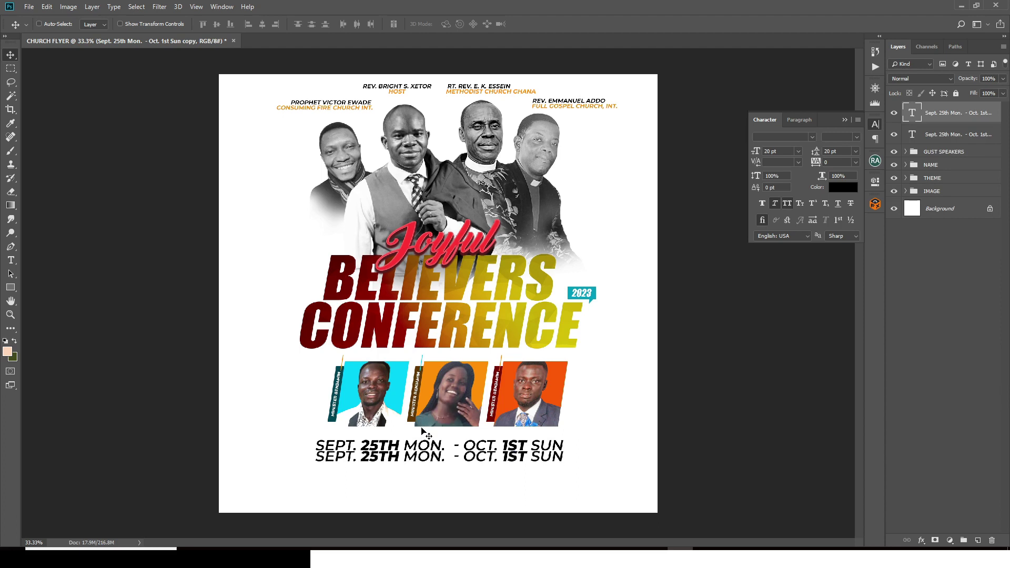
pyautogui.hotkey('shift', 'Down')
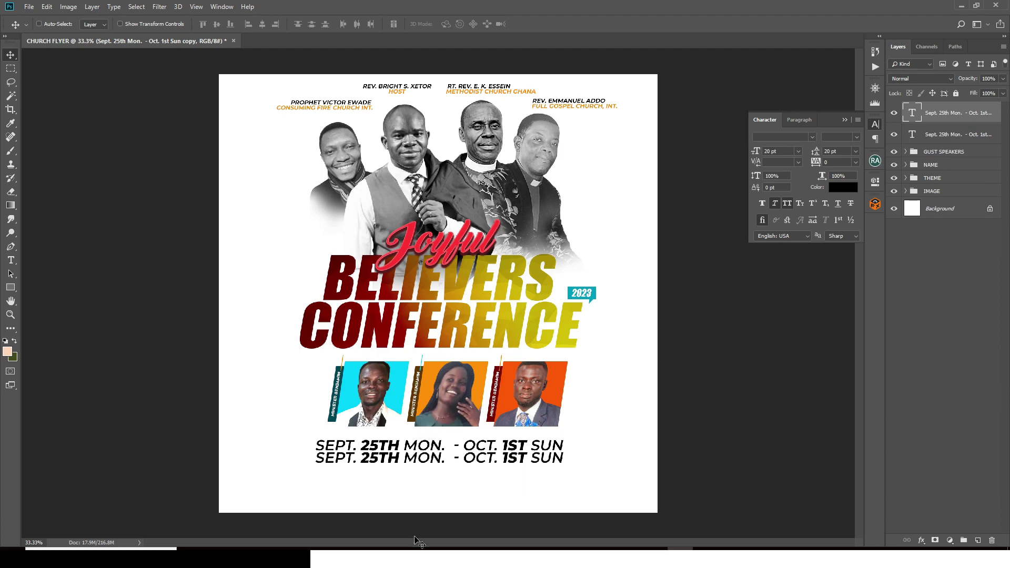
# Step: Replace the duplicate's text with '6:30PM DAILY' copied from Notepad
pyautogui.hotkey('alt', 'Tab')
pyautogui.moveTo(140, 309); pyautogui.dragTo(73, 303)
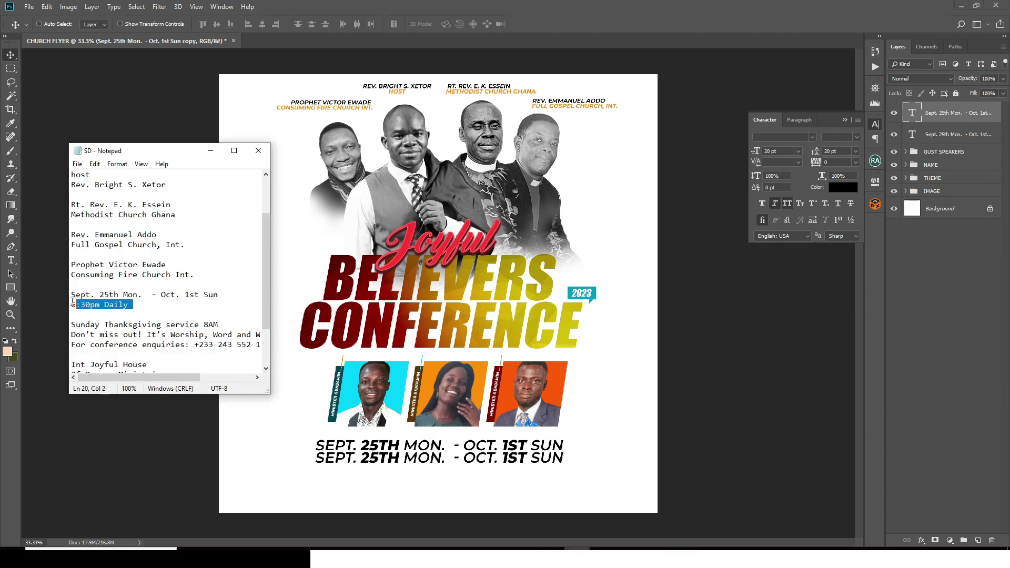
pyautogui.hotkey('alt', 'Tab')
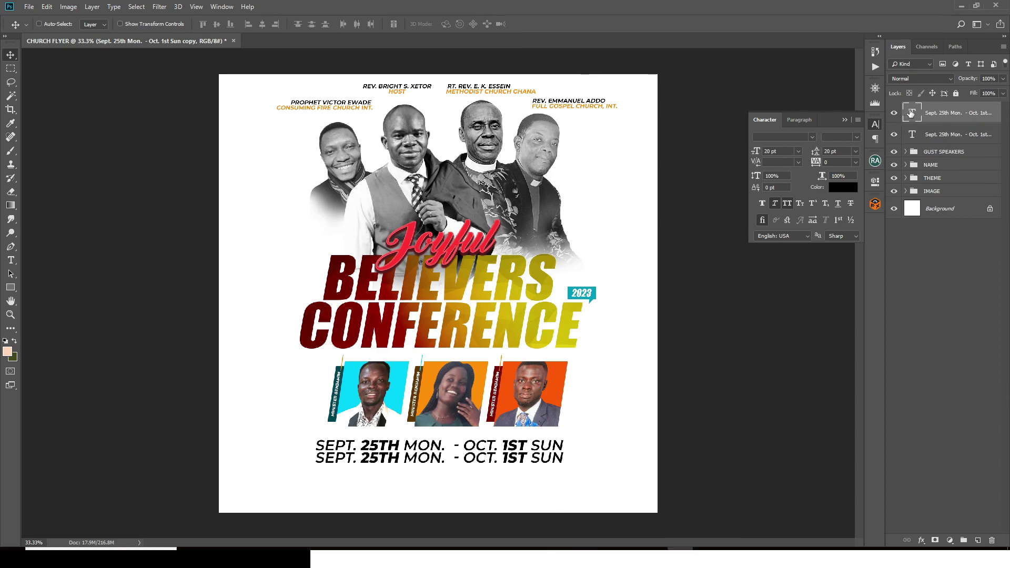
pyautogui.doubleClick(911, 113)
pyautogui.write('6:30pm Daily')
pyautogui.hotkey('ctrl', 'Return')
pyautogui.press('v')
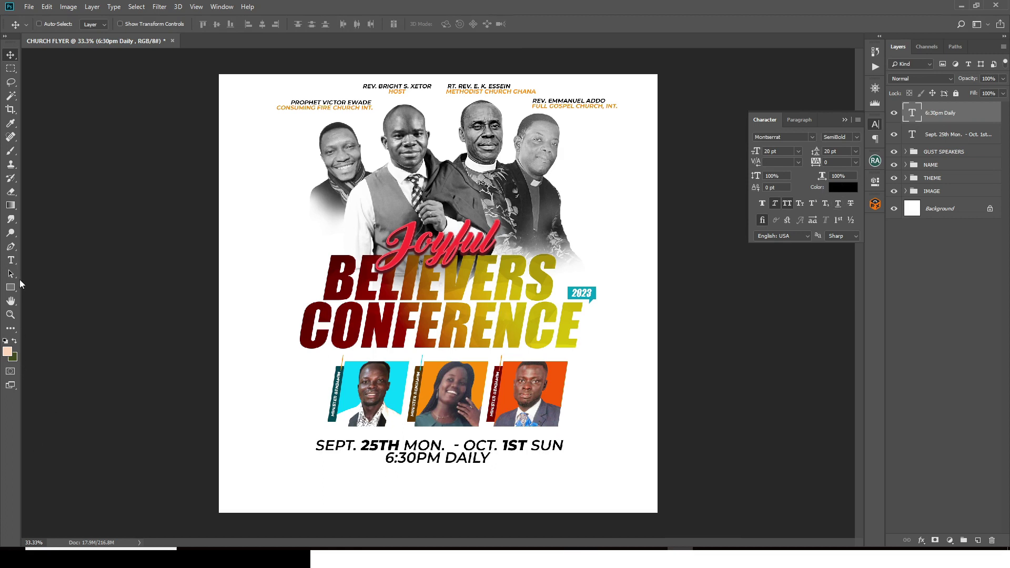
pyautogui.click(8, 289)
pyautogui.click(50, 289)
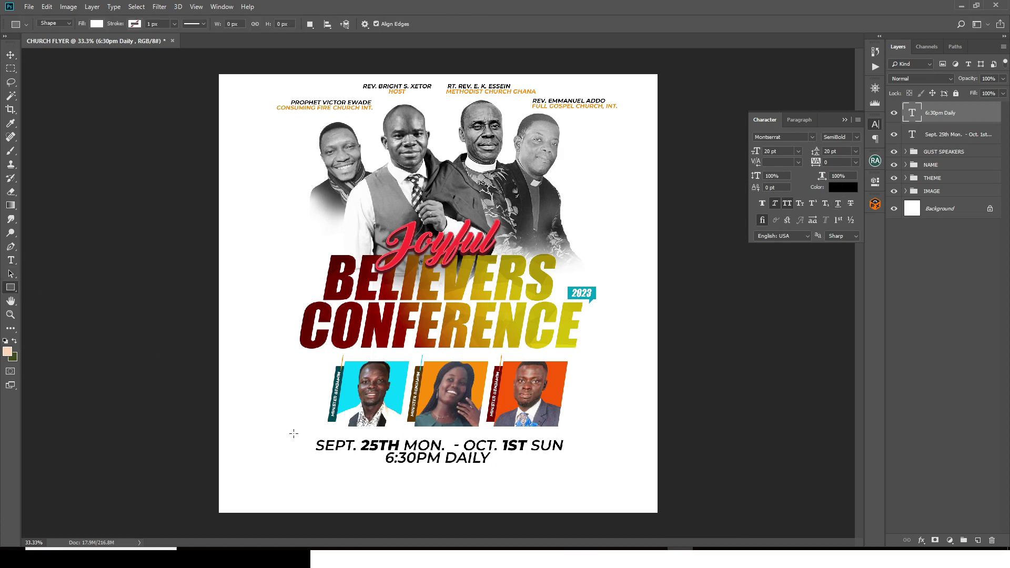
# Step: Draw a rectangle around the date and time lines, place it beneath them, and enable Gradient Overlay
pyautogui.hotkey('ctrl', ';')
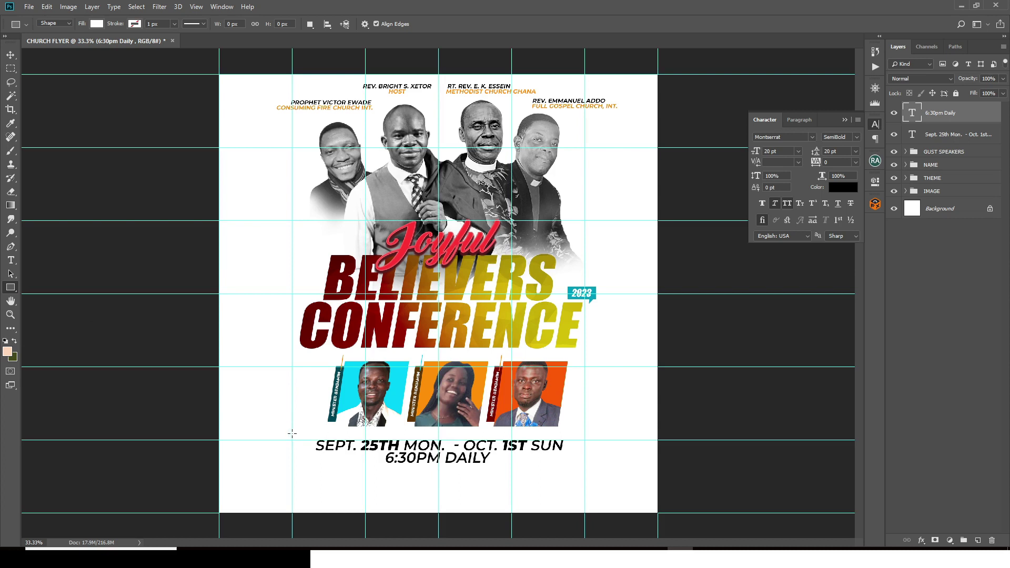
pyautogui.moveTo(292, 433); pyautogui.dragTo(585, 470)
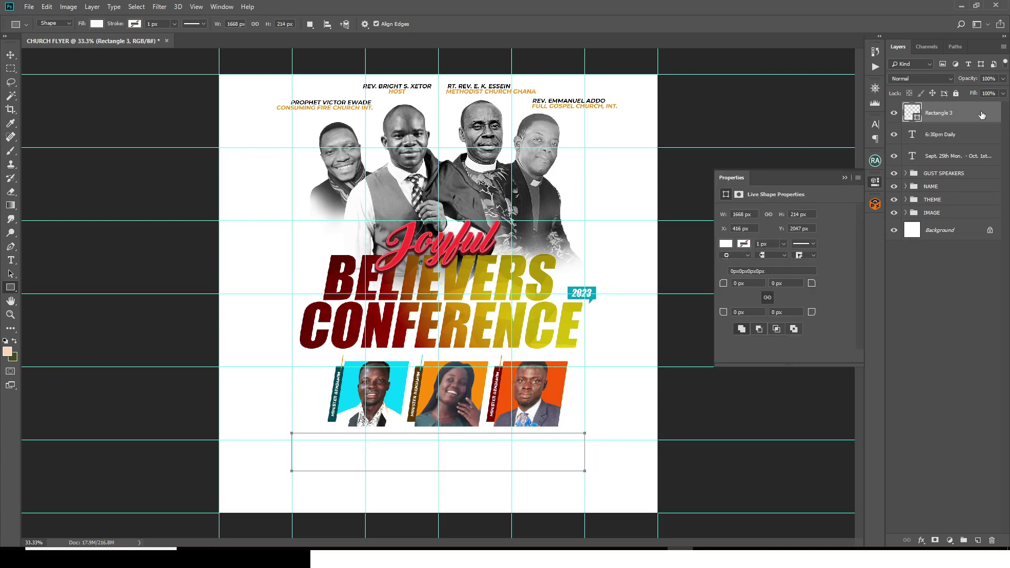
pyautogui.moveTo(981, 116); pyautogui.dragTo(958, 168)
pyautogui.doubleClick(987, 153)
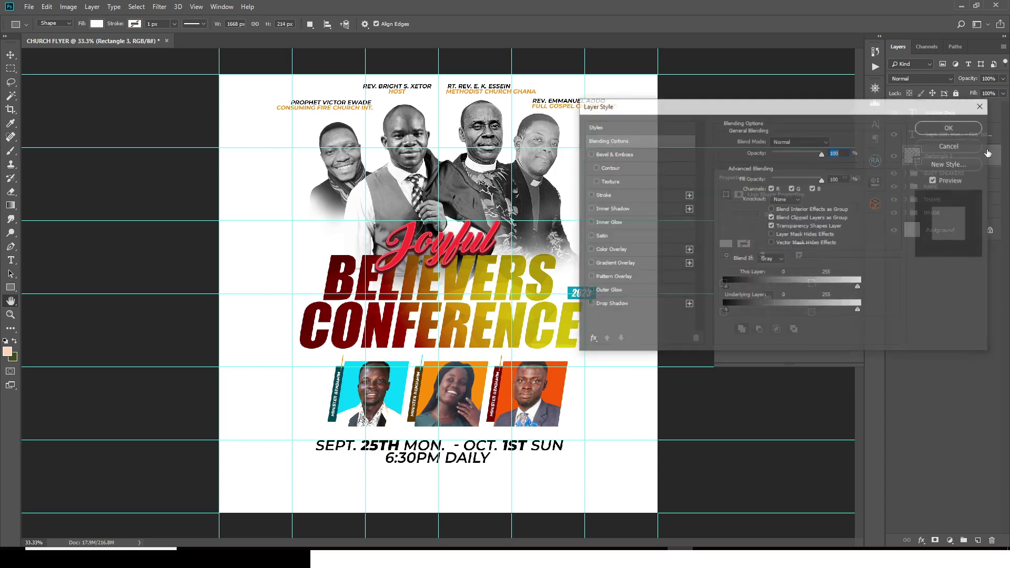
pyautogui.click(622, 262)
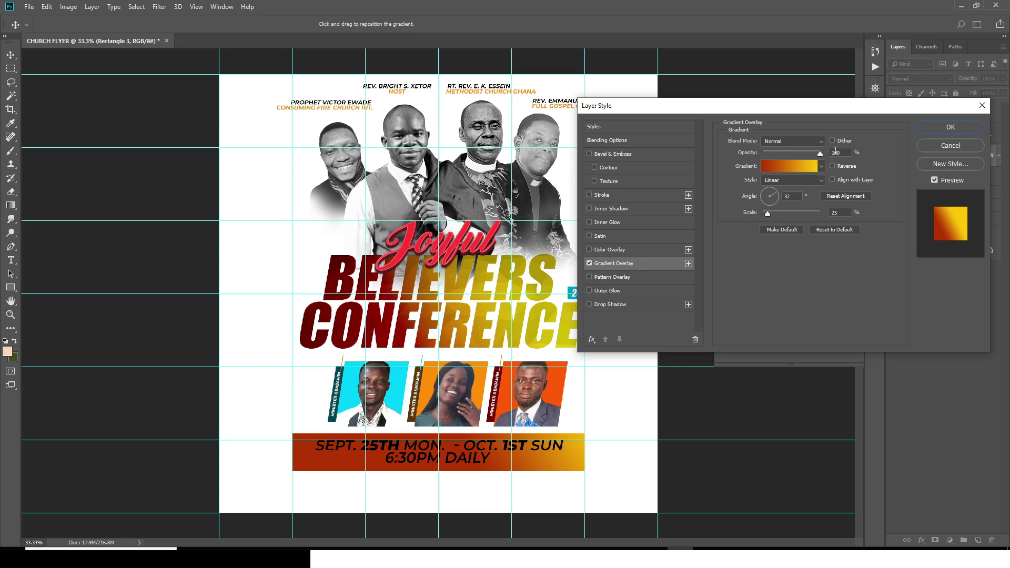
# Step: Set the gradient stops to dark brown #7C2F00 and orange #EC6401
pyautogui.click(786, 169)
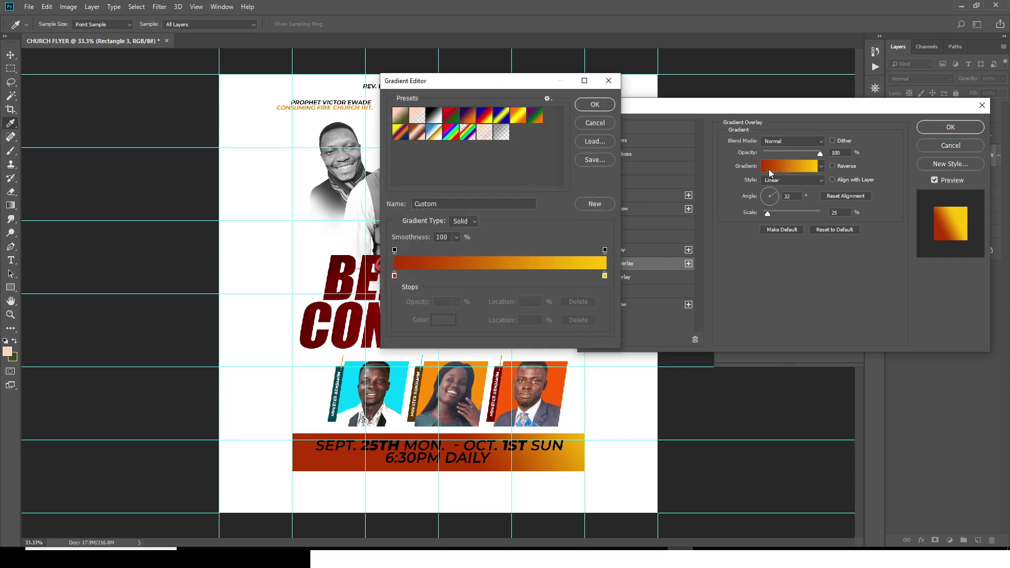
pyautogui.doubleClick(394, 277)
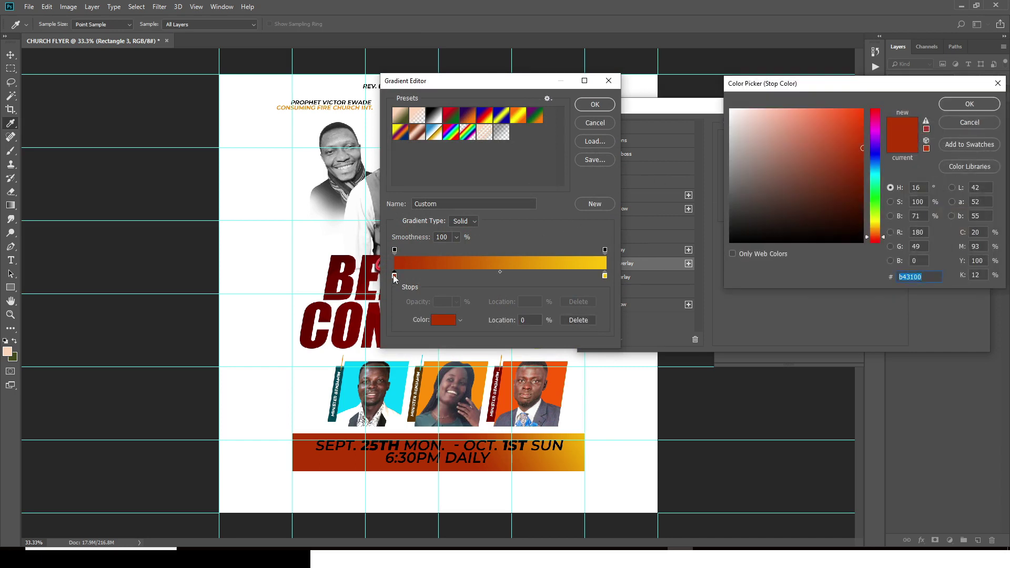
pyautogui.write('7C')
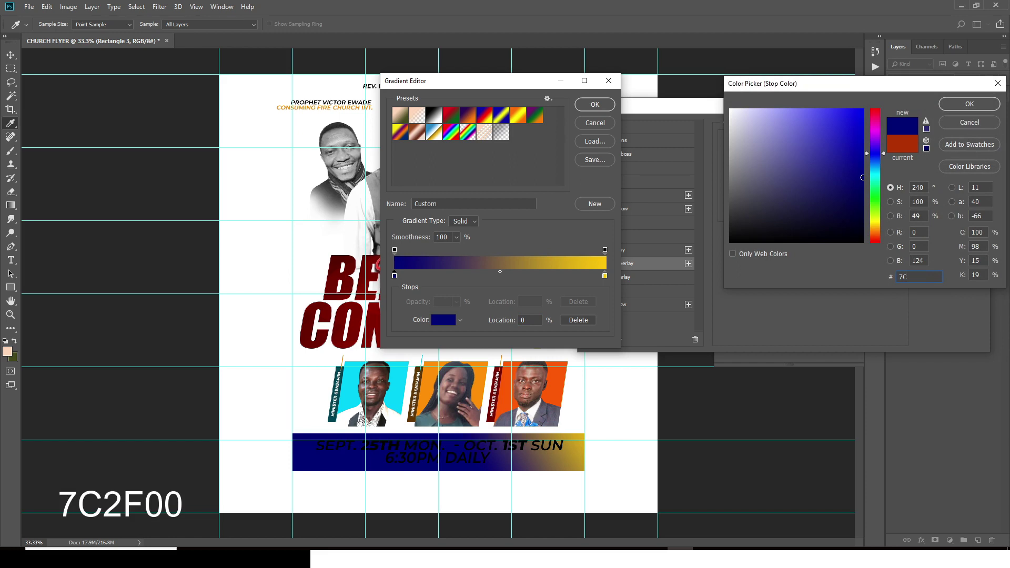
pyautogui.write('2')
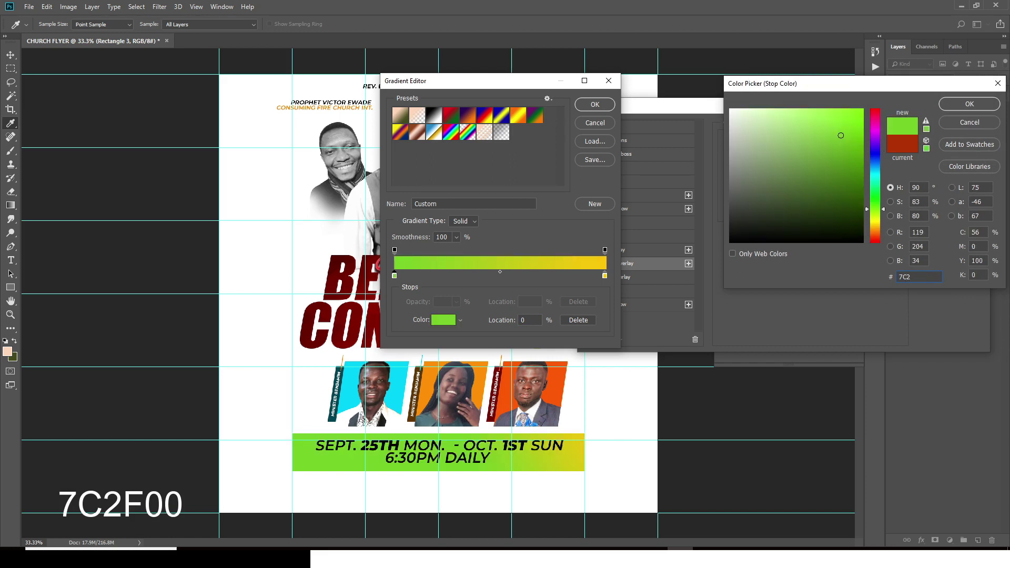
pyautogui.write('F00')
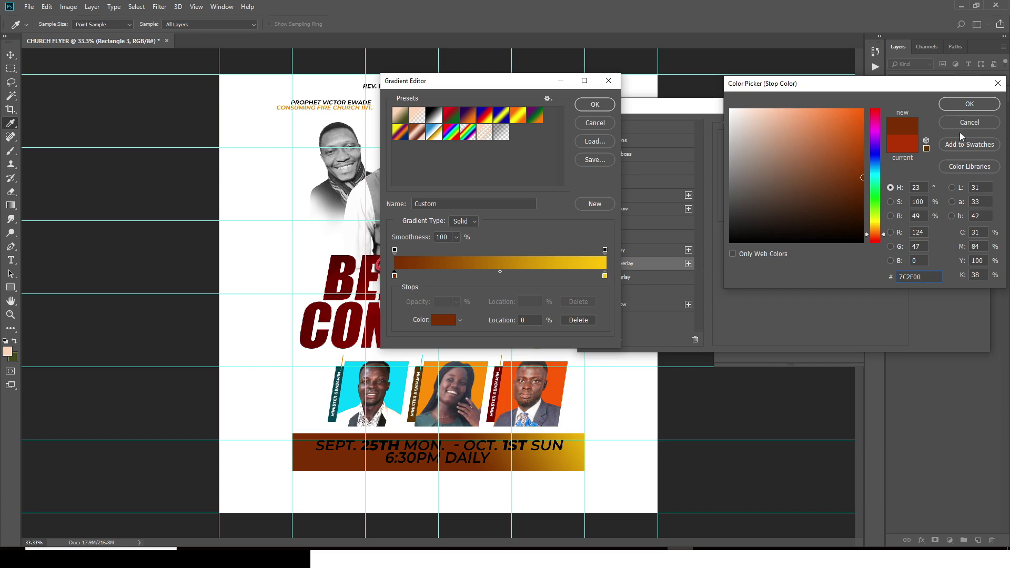
pyautogui.click(969, 103)
pyautogui.click(605, 276)
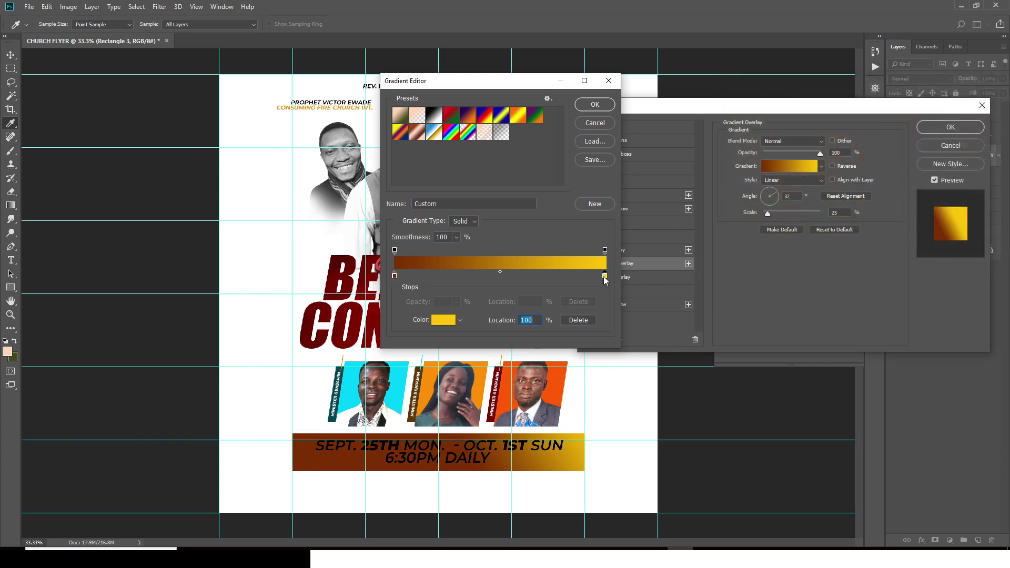
pyautogui.doubleClick(605, 276)
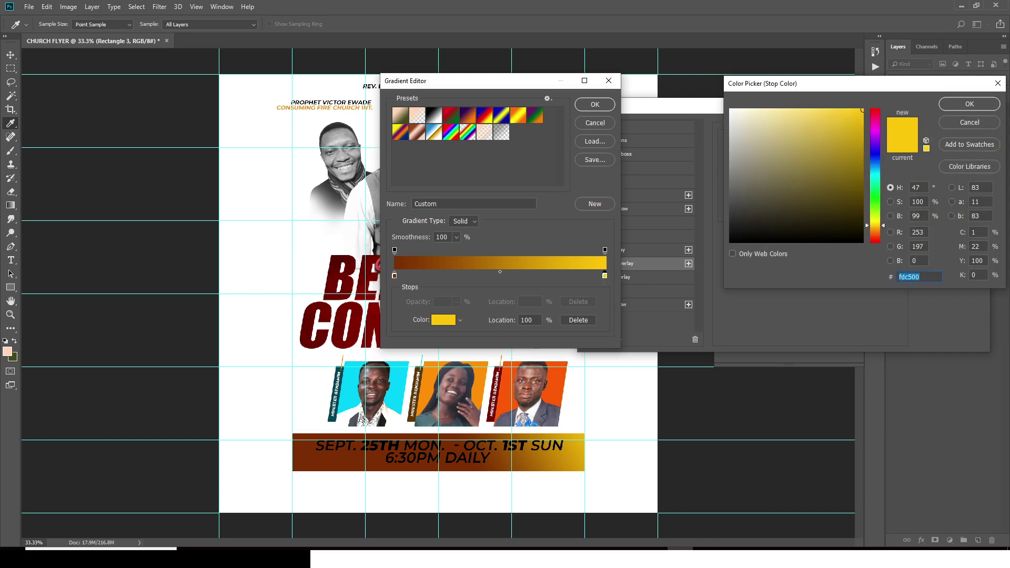
pyautogui.write('EC')
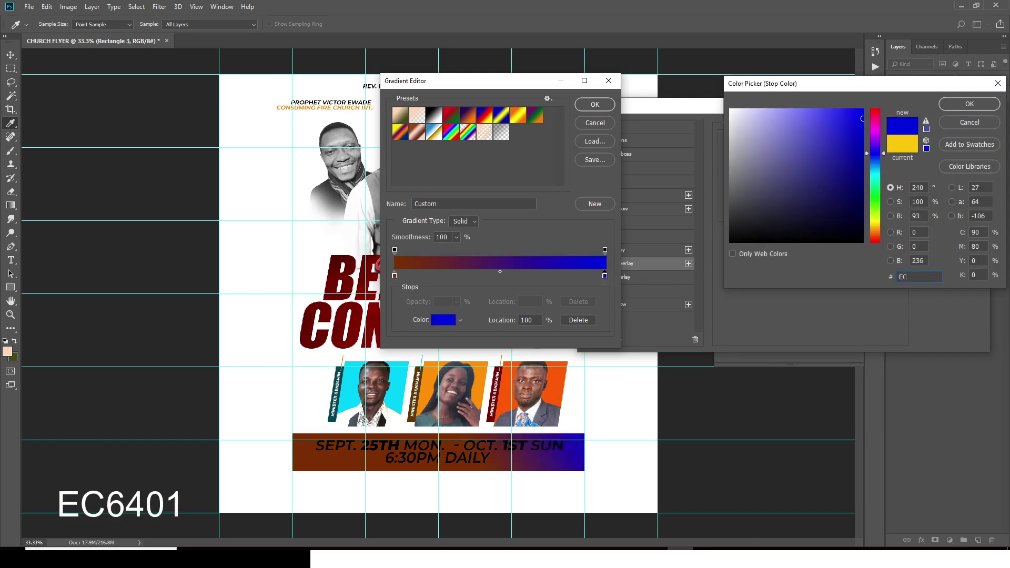
pyautogui.write('B4')
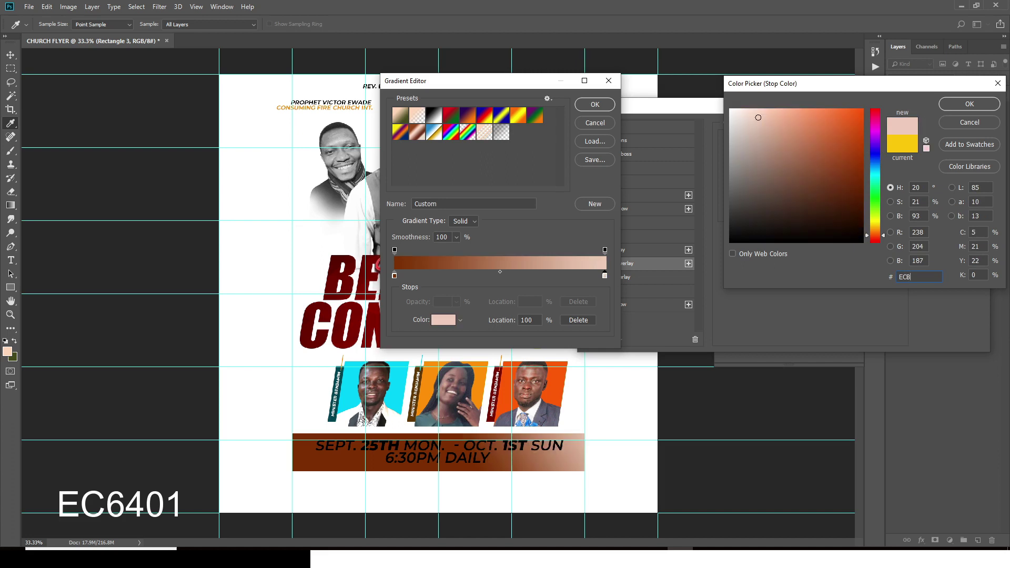
pyautogui.press('BackSpace')
pyautogui.press('BackSpace')
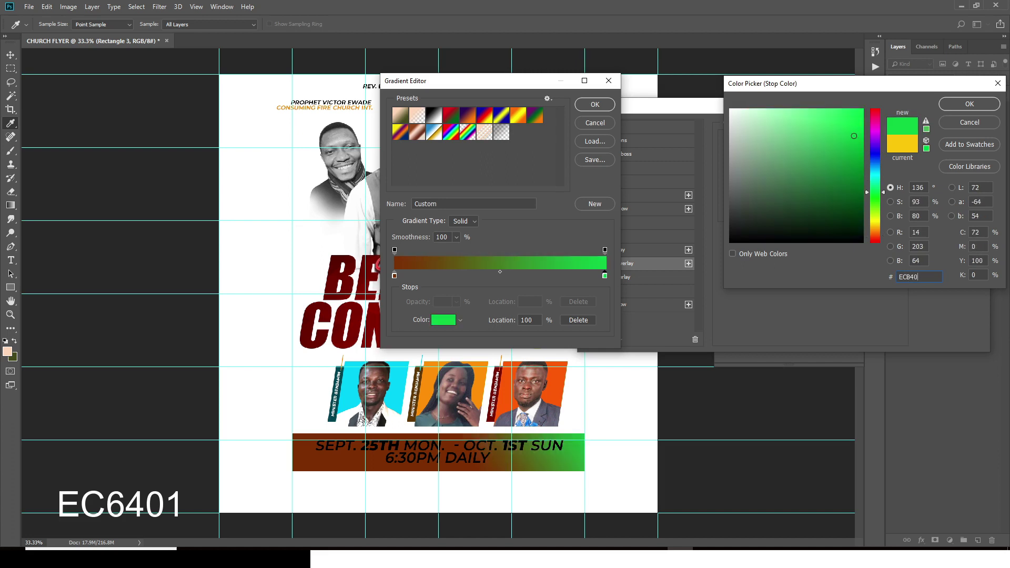
pyautogui.write('6401')
pyautogui.click(969, 104)
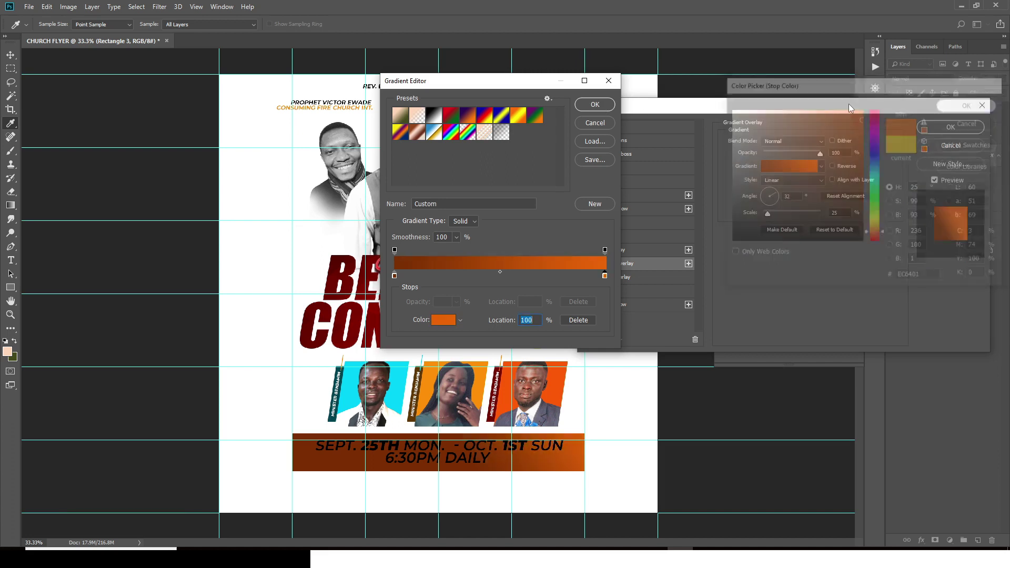
pyautogui.click(595, 105)
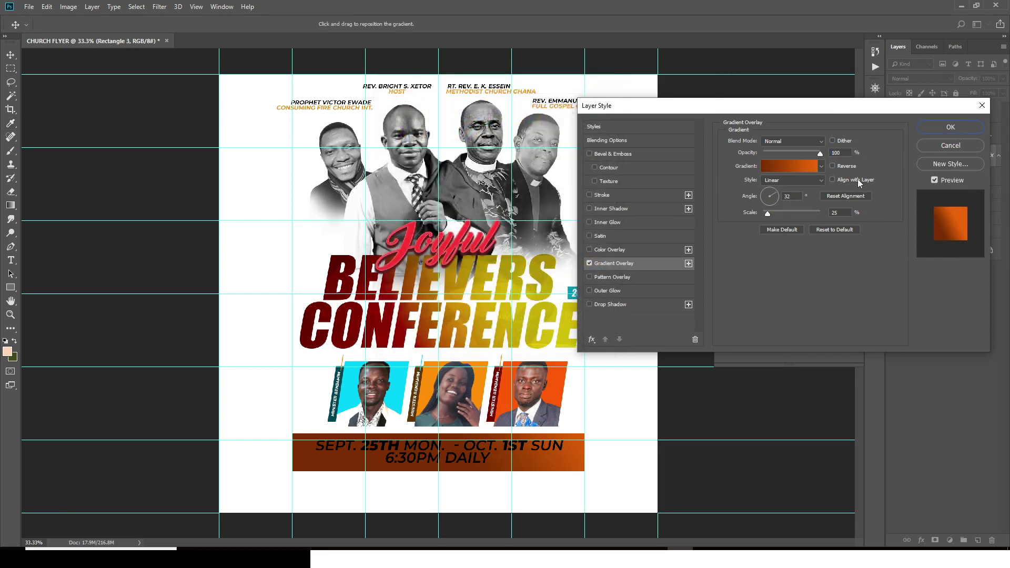
# Step: Reverse the gradient and set its style to Radial
pyautogui.click(833, 166)
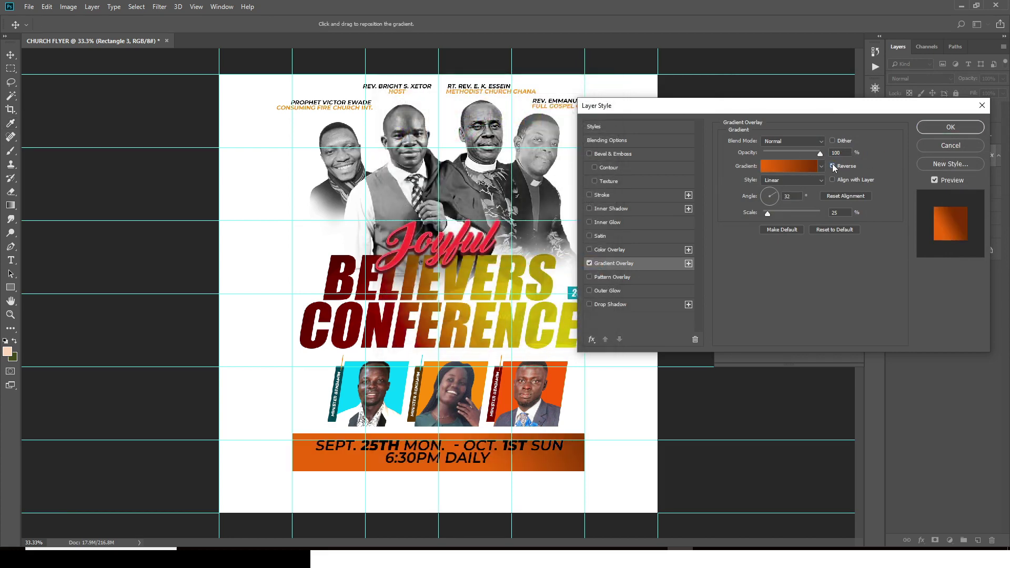
pyautogui.click(832, 167)
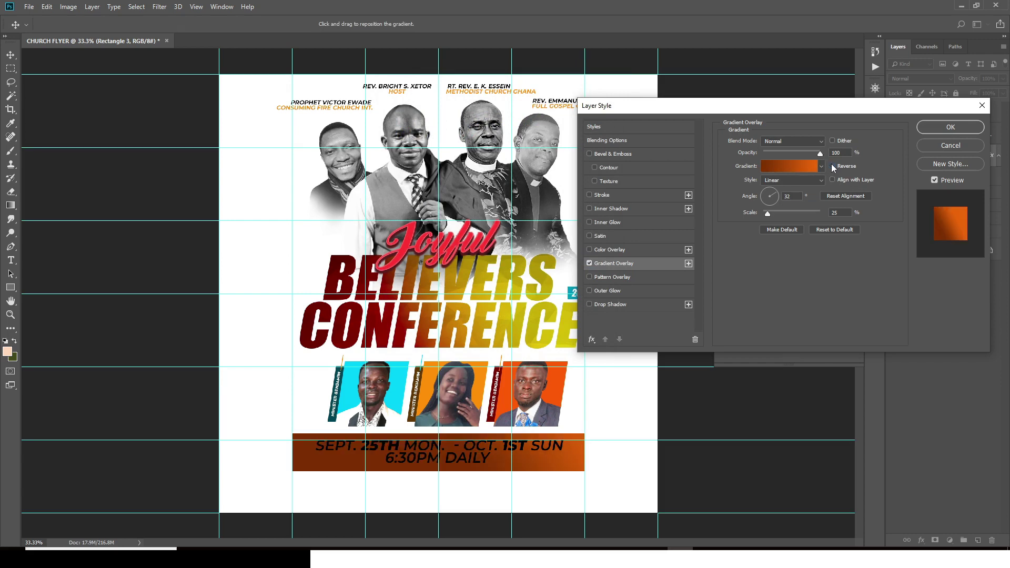
pyautogui.click(832, 166)
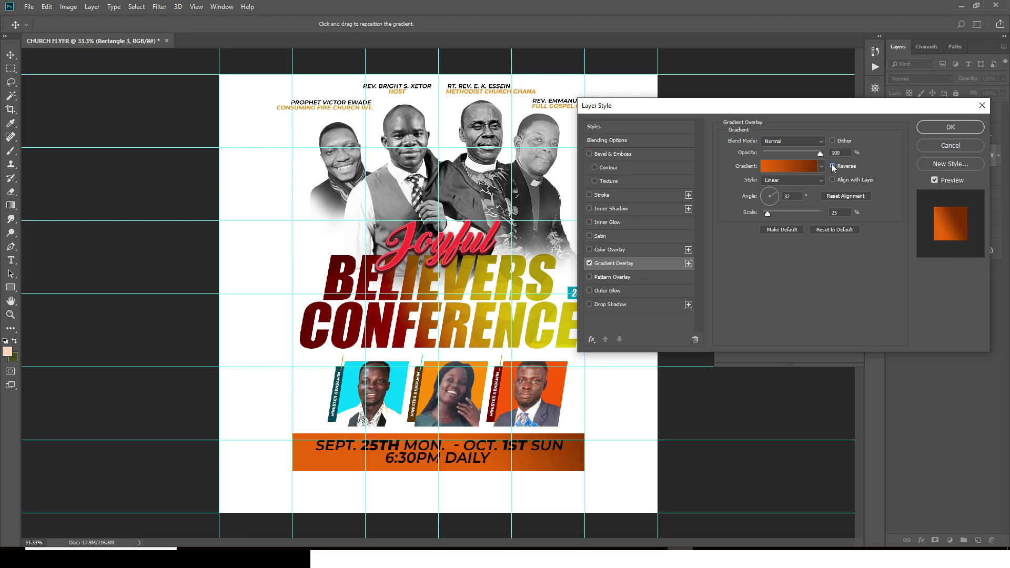
pyautogui.click(783, 181)
pyautogui.click(779, 199)
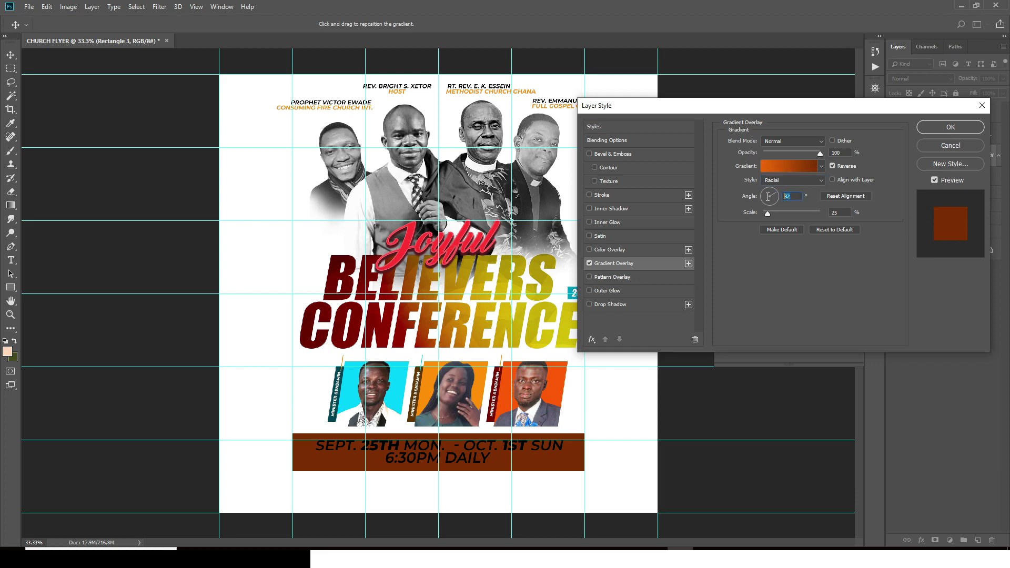
# Step: Shift the date banner's orange radial glow to its right end and raise the gradient scale to 44%
pyautogui.click(836, 213)
pyautogui.write('30')
pyautogui.click(832, 180)
pyautogui.moveTo(384, 450); pyautogui.dragTo(363, 455)
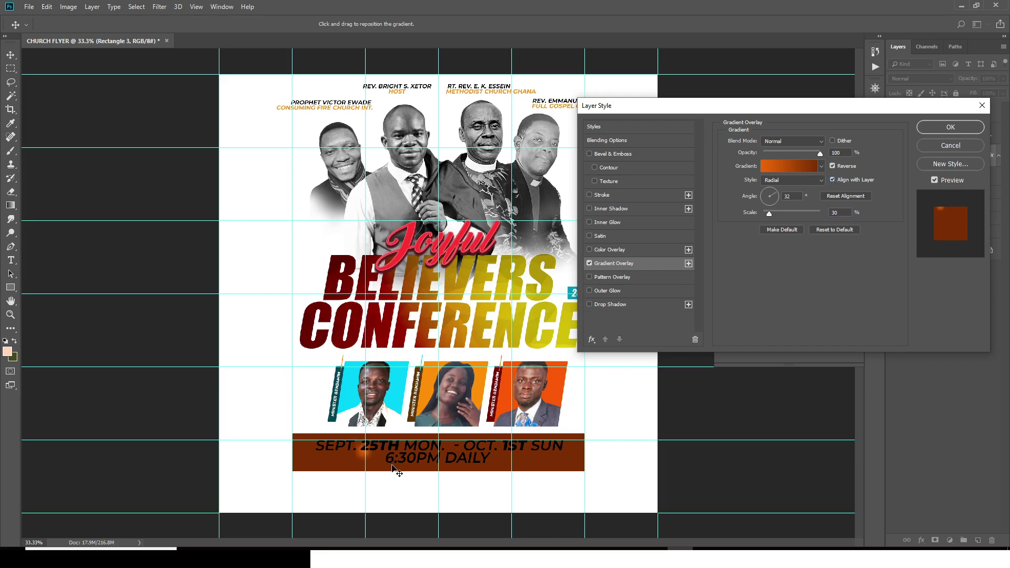
pyautogui.click(832, 180)
pyautogui.moveTo(475, 481); pyautogui.dragTo(445, 360)
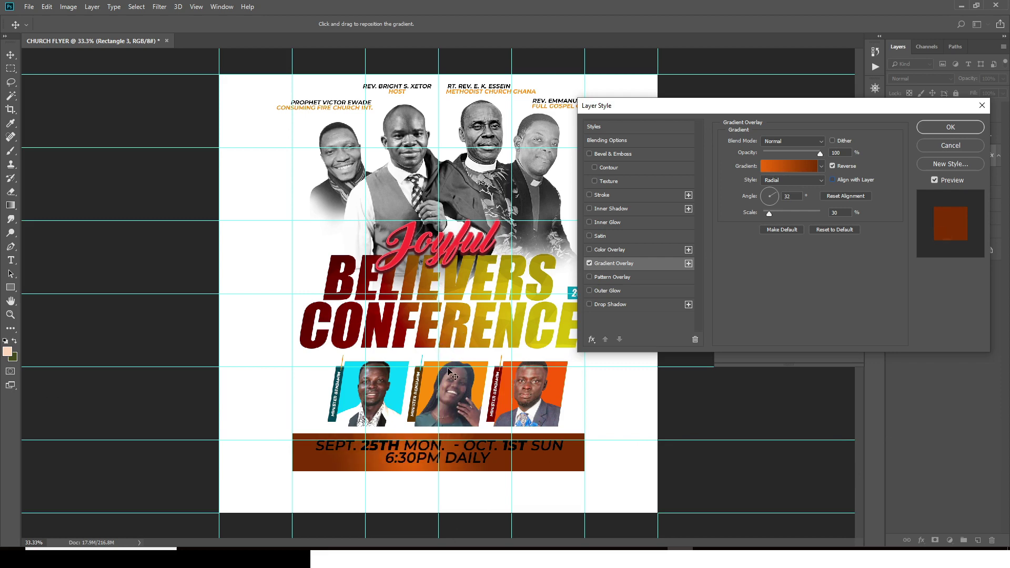
pyautogui.moveTo(452, 374); pyautogui.dragTo(603, 350)
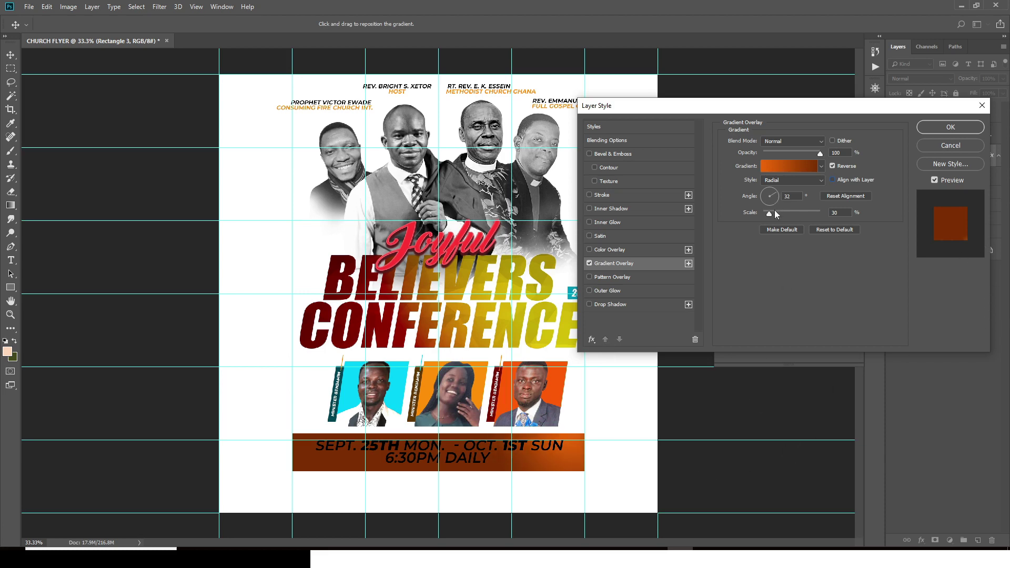
pyautogui.moveTo(769, 213); pyautogui.dragTo(774, 214)
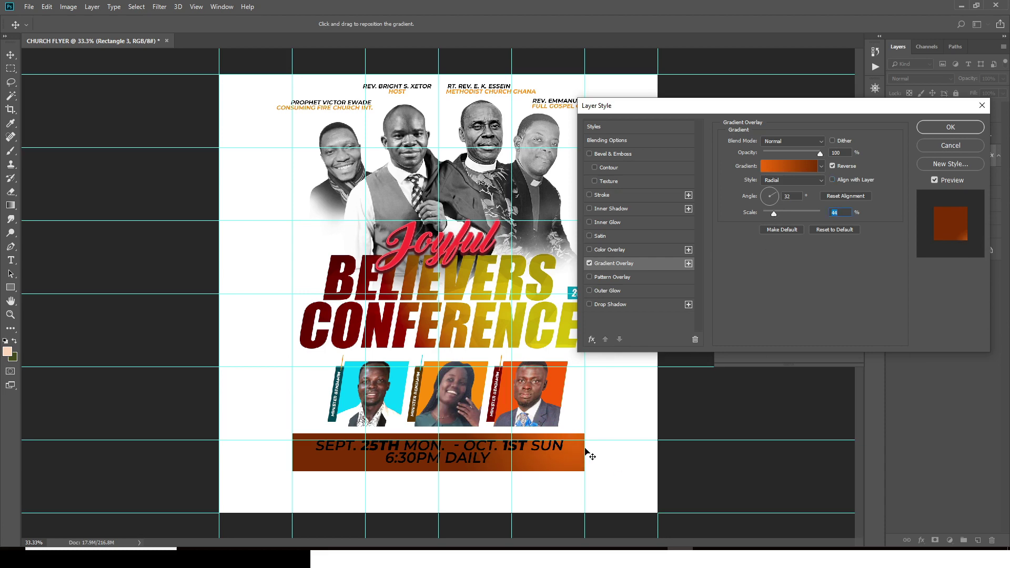
pyautogui.press('Return')
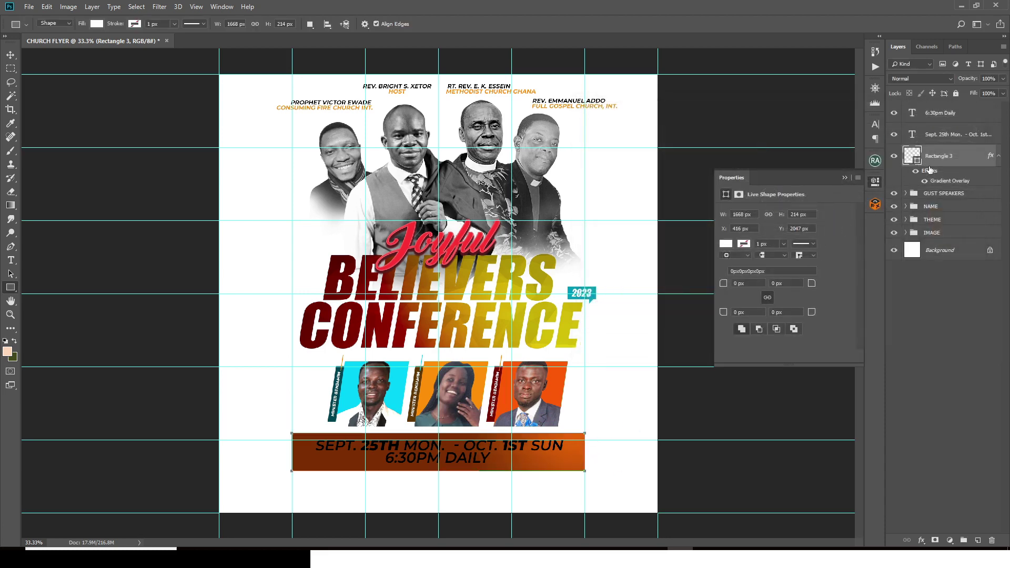
# Step: Make the Sept. 25th and 6:30pm Daily texts white (#ffffff)
pyautogui.click(936, 135)
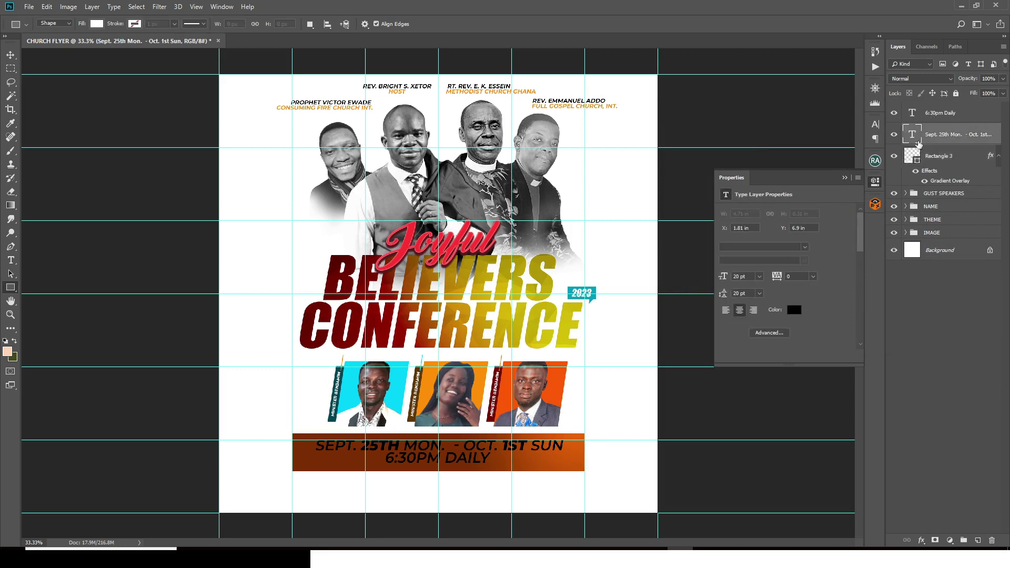
pyautogui.keyDown('shift'); pyautogui.click(931, 114); pyautogui.keyUp('shift')
pyautogui.click(794, 310)
pyautogui.write('ffffff')
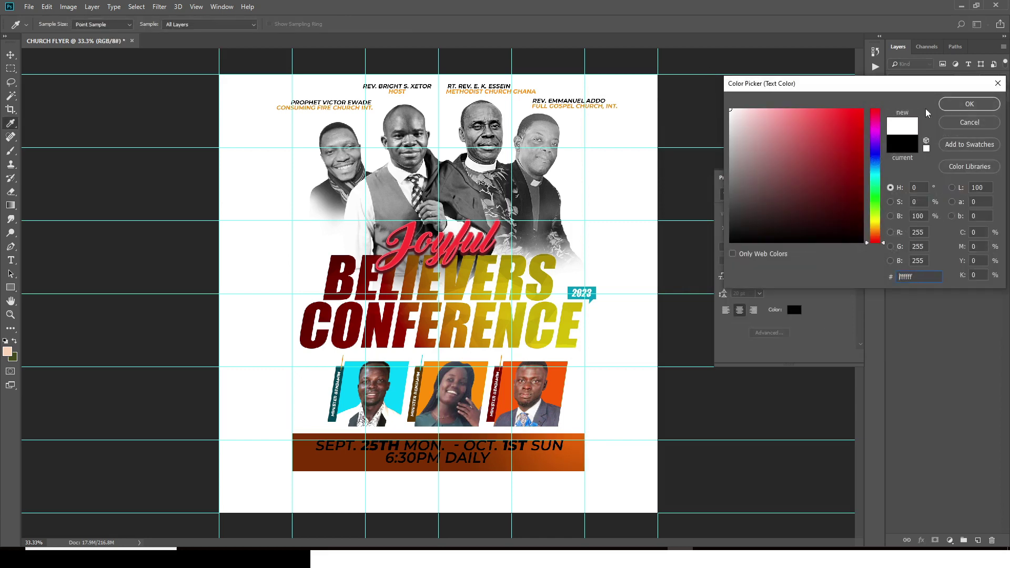
pyautogui.click(958, 107)
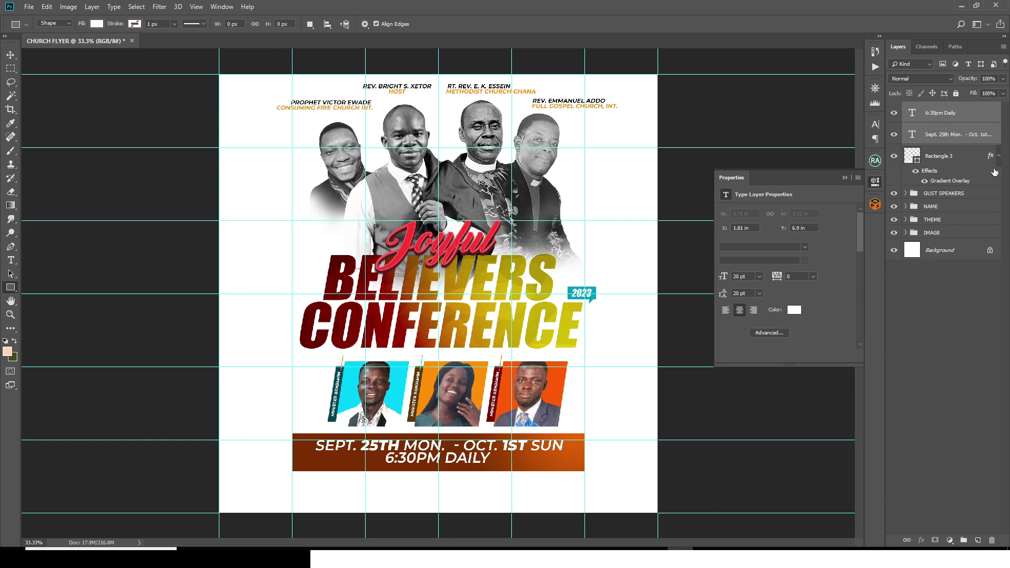
pyautogui.hotkey('ctrl', ';')
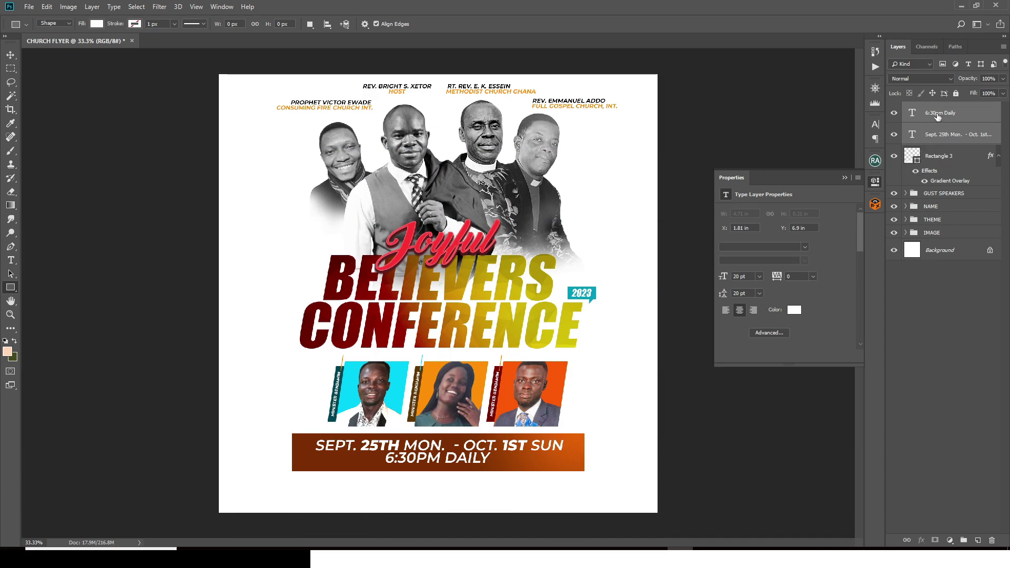
# Step: Nudge the 6:30PM DAILY text slightly down
pyautogui.click(937, 115)
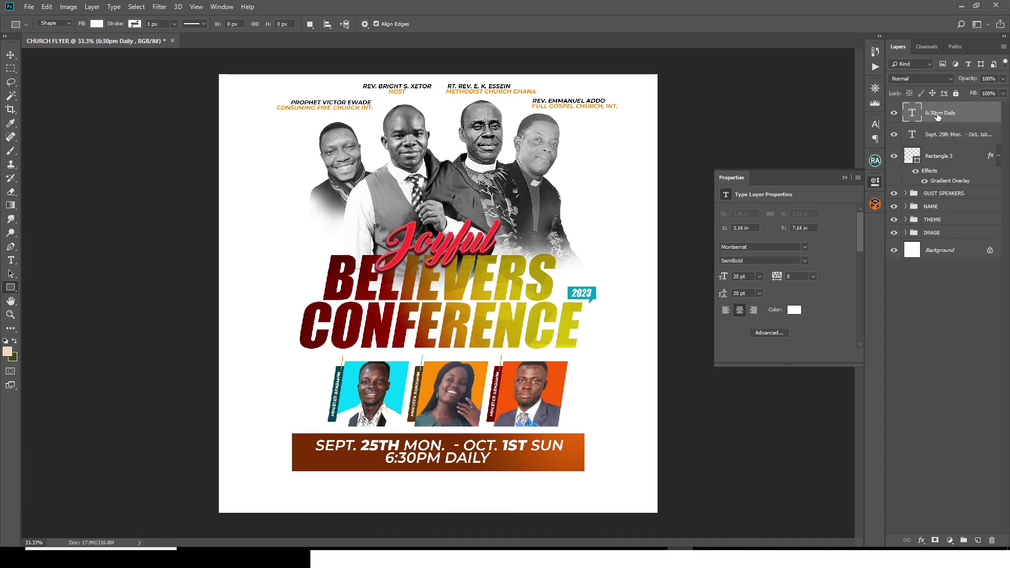
pyautogui.press('v')
pyautogui.press('Down')
pyautogui.press('Down')
pyautogui.press('Down')
pyautogui.press('Down')
pyautogui.press('Down')
pyautogui.press('Down')
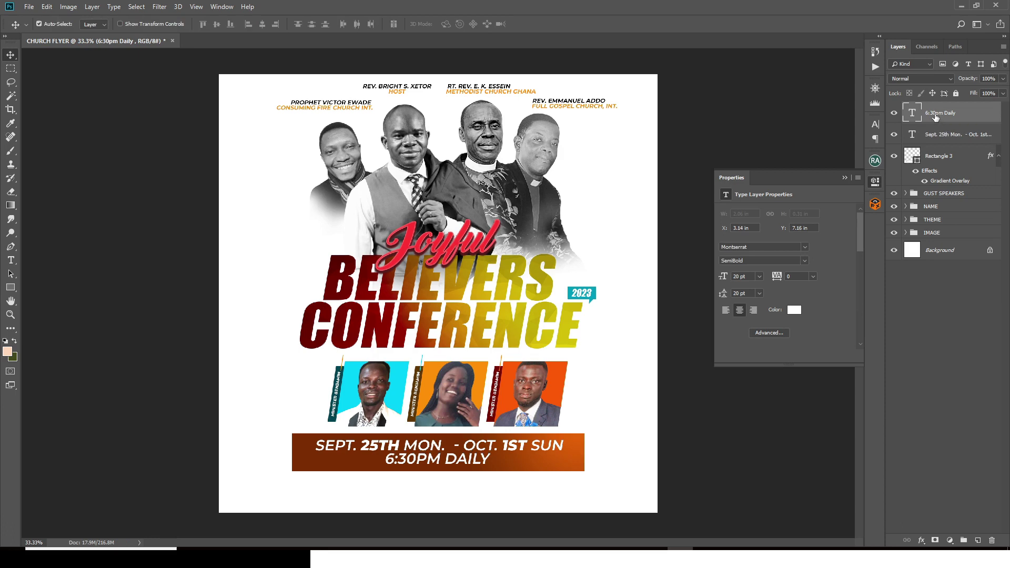
pyautogui.hotkey('ctrl', "'")
pyautogui.hotkey('ctrl', 't')
pyautogui.press('Return')
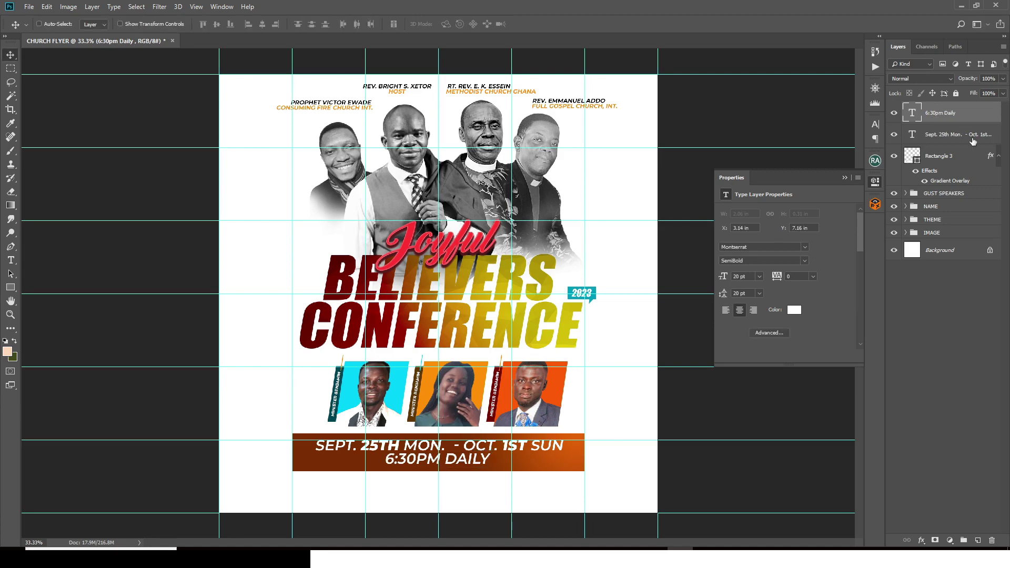
pyautogui.hotkey('ctrl', ';')
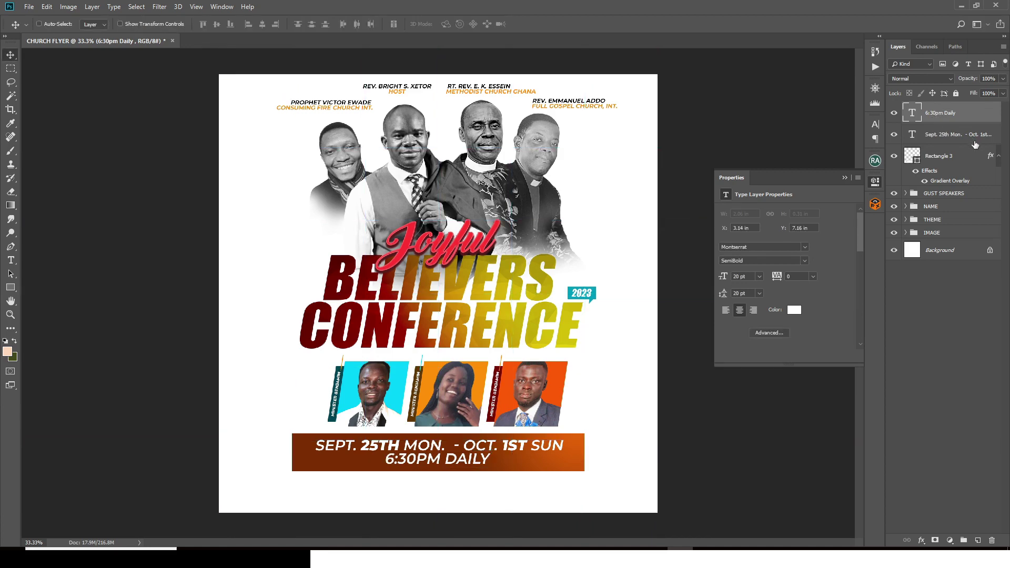
# Step: Group both date texts with the banner rectangle as 'DATE' and nudge the group down
pyautogui.keyDown('shift'); pyautogui.click(950, 167); pyautogui.keyUp('shift')
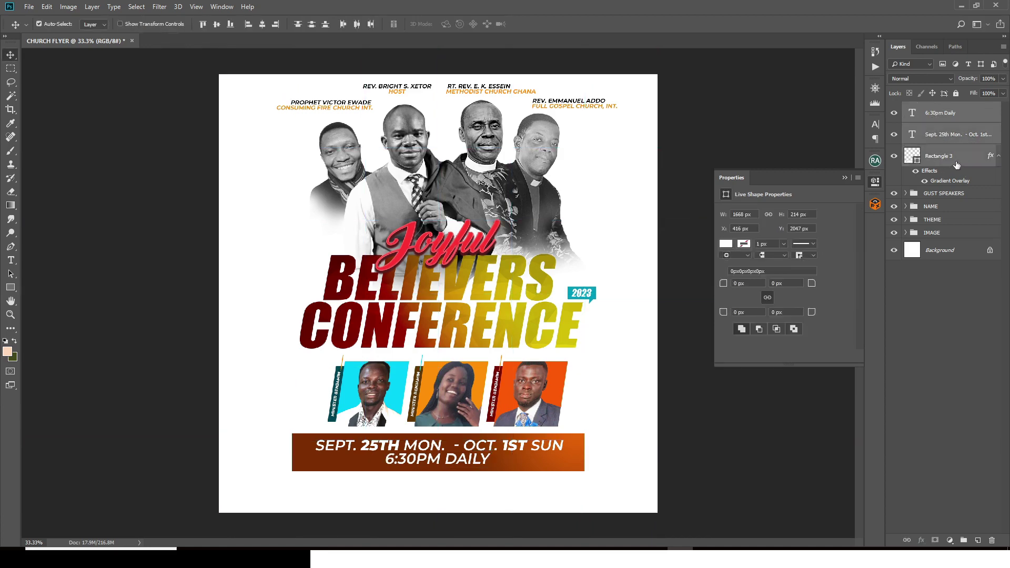
pyautogui.hotkey('ctrl', 'g')
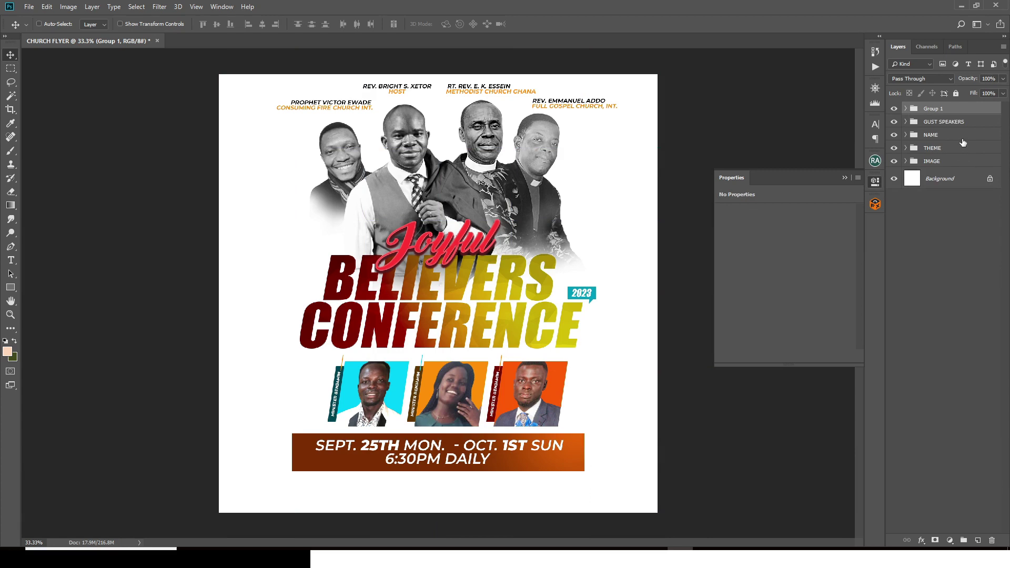
pyautogui.doubleClick(934, 108)
pyautogui.write('DATE')
pyautogui.press('Return')
pyautogui.hotkey('shift', 'Down')
pyautogui.hotkey('shift', 'Down')
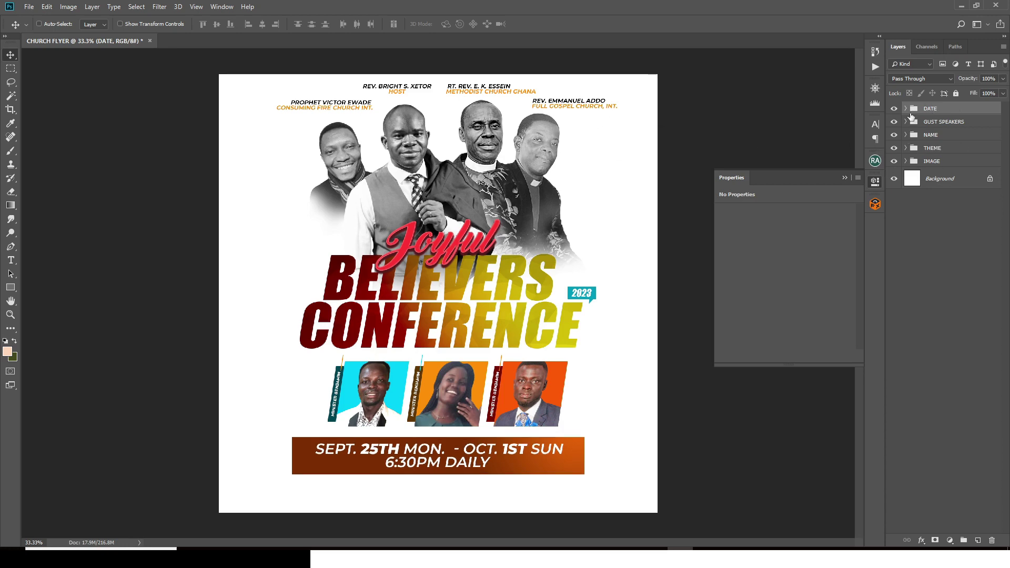
pyautogui.click(905, 108)
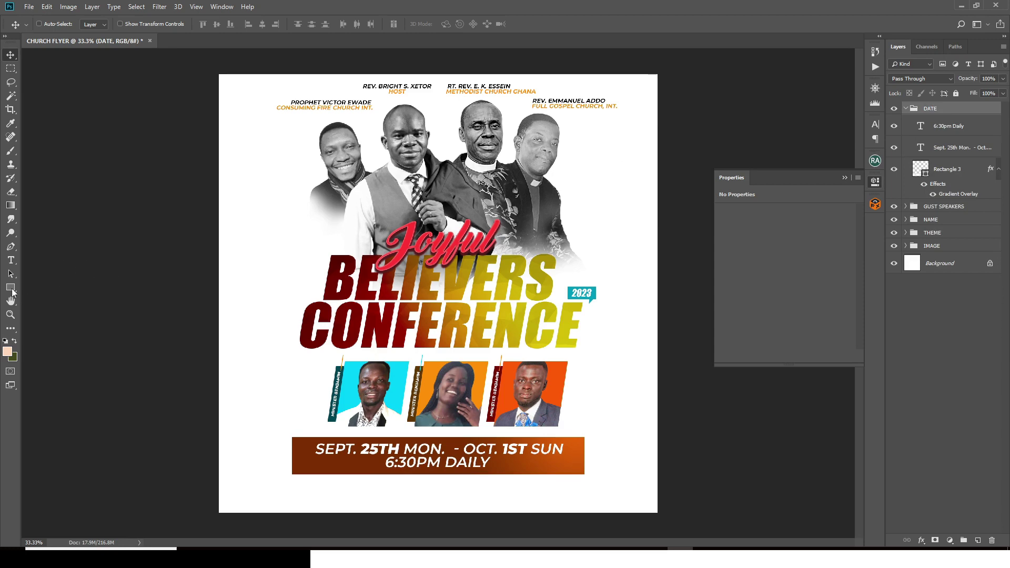
pyautogui.click(11, 287)
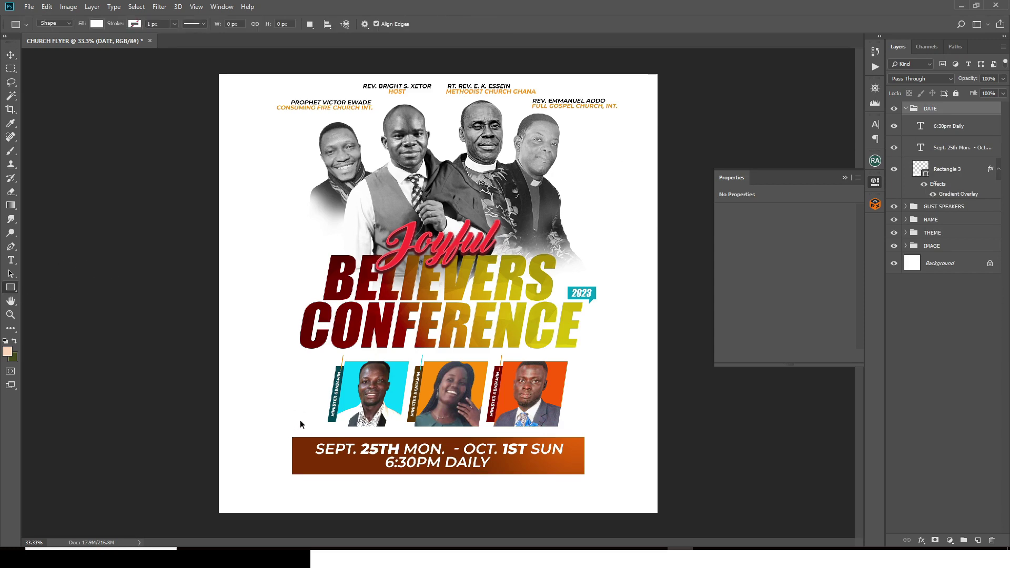
# Step: Draw a banner-wide 4 px black line just above the date banner
pyautogui.hotkey('ctrl', ';')
pyautogui.moveTo(292, 390); pyautogui.dragTo(584, 390)
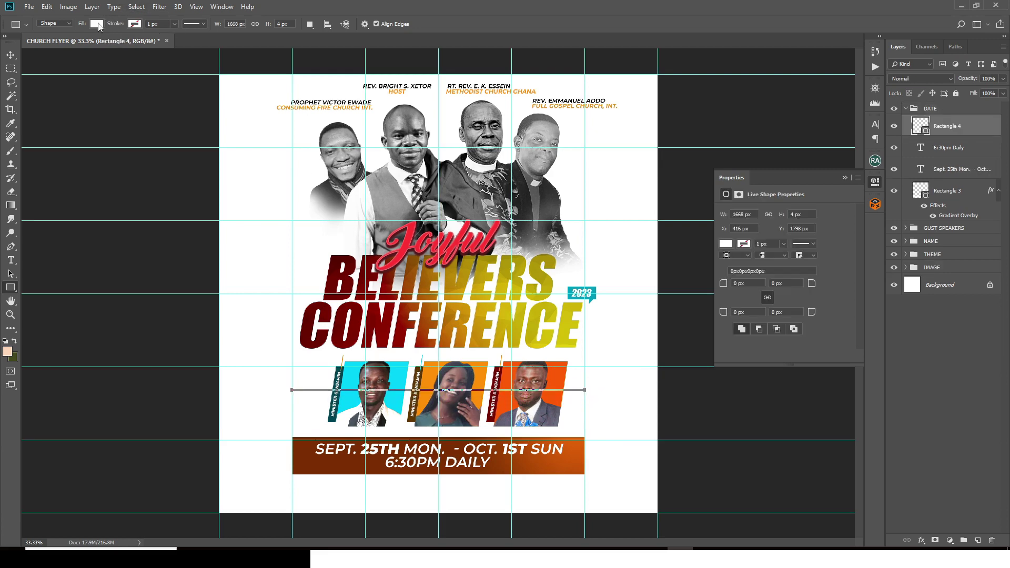
pyautogui.click(97, 23)
pyautogui.click(55, 79)
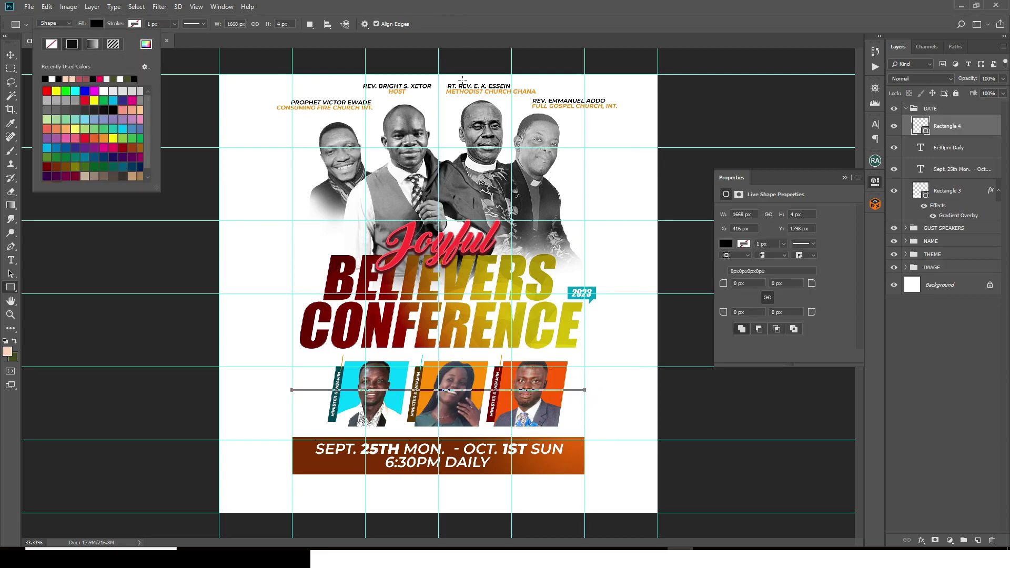
pyautogui.press('v')
pyautogui.moveTo(473, 391); pyautogui.dragTo(472, 434)
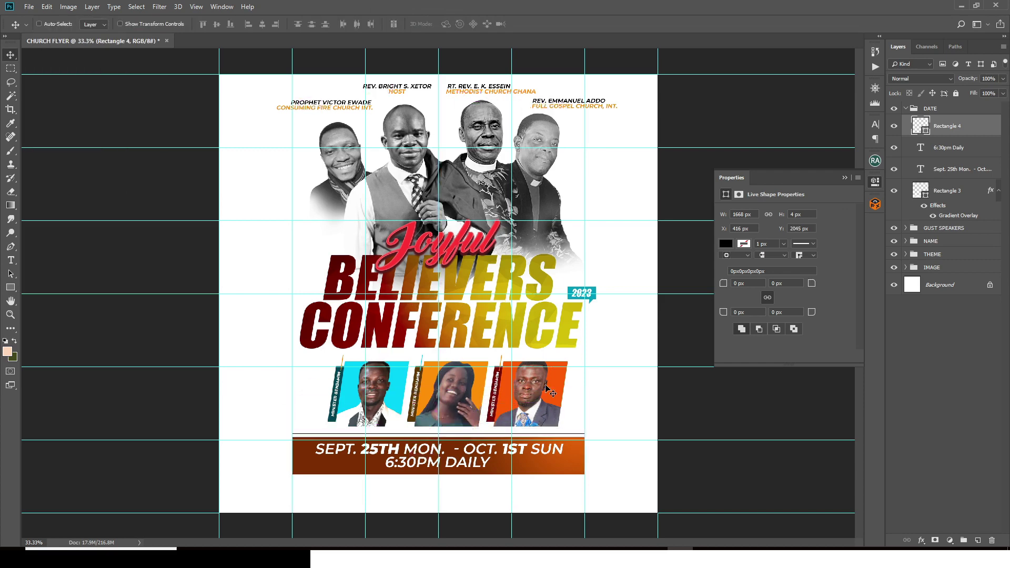
# Step: Duplicate the black line and place the copy just below the date banner
pyautogui.hotkey('ctrl', 'j')
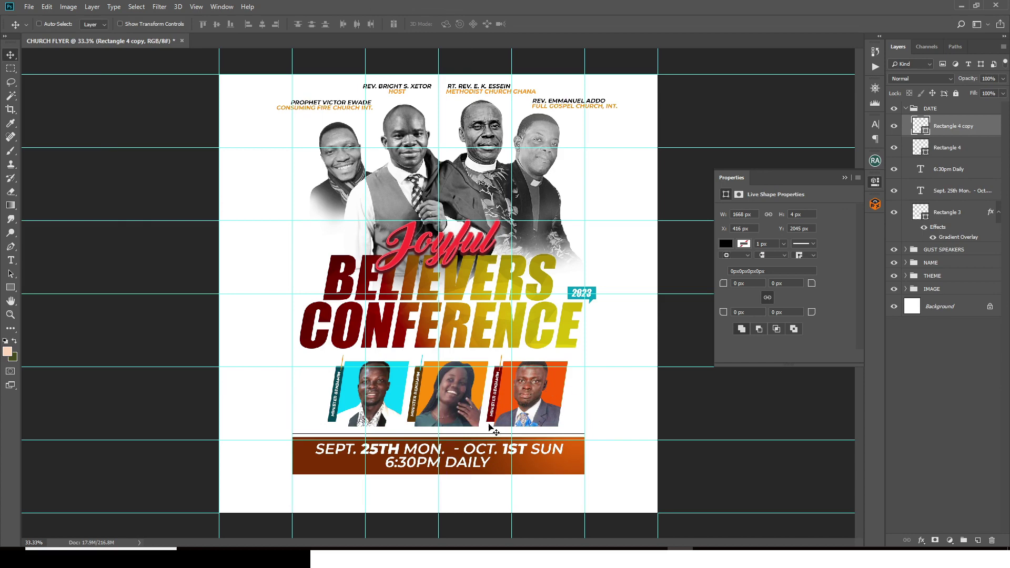
pyautogui.moveTo(489, 424); pyautogui.dragTo(484, 454)
pyautogui.hotkey('ctrl', ';')
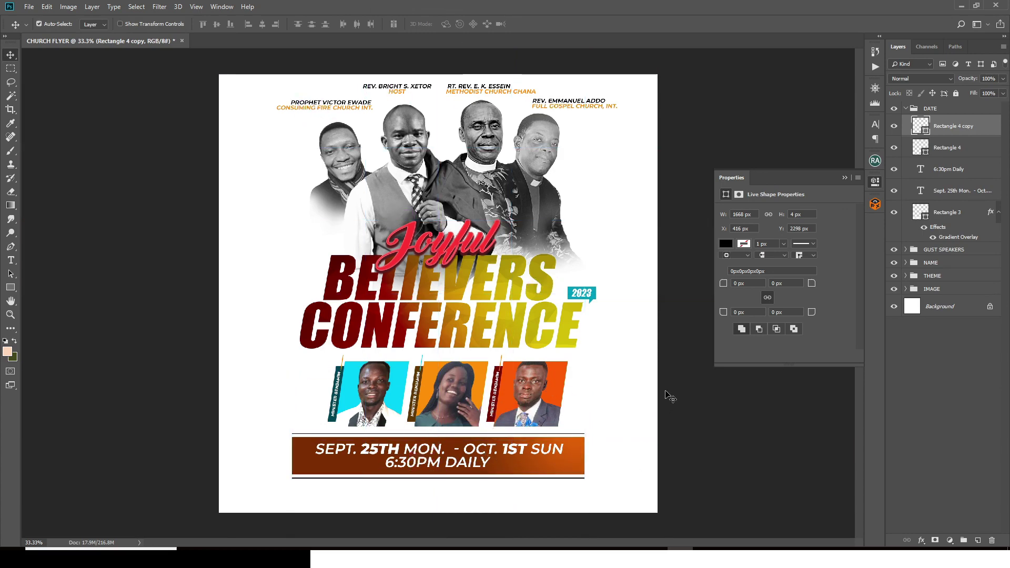
pyautogui.hotkey('ctrl', '+')
pyautogui.scroll(-5, 557, 312)
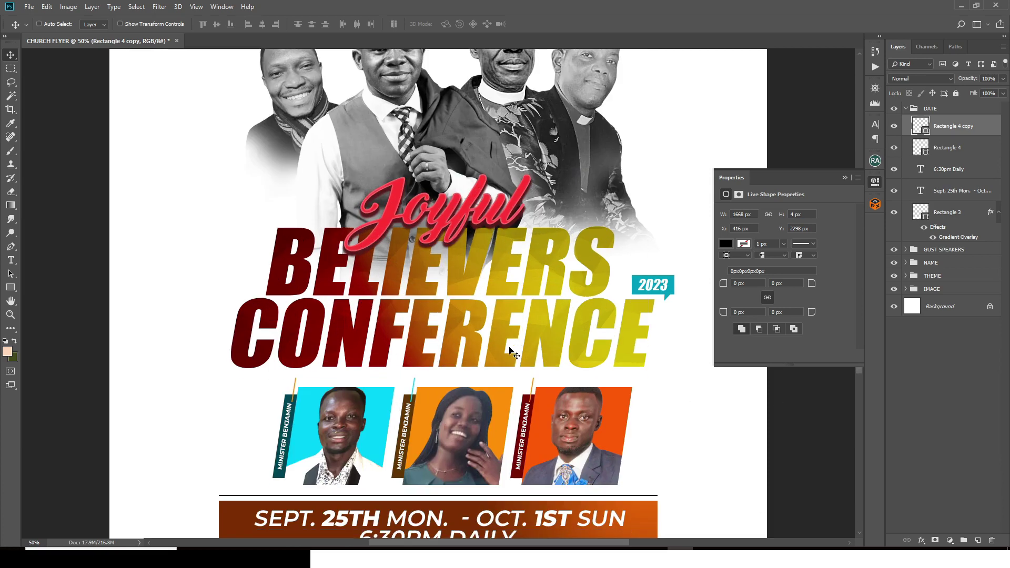
pyautogui.scroll(-2, 511, 348)
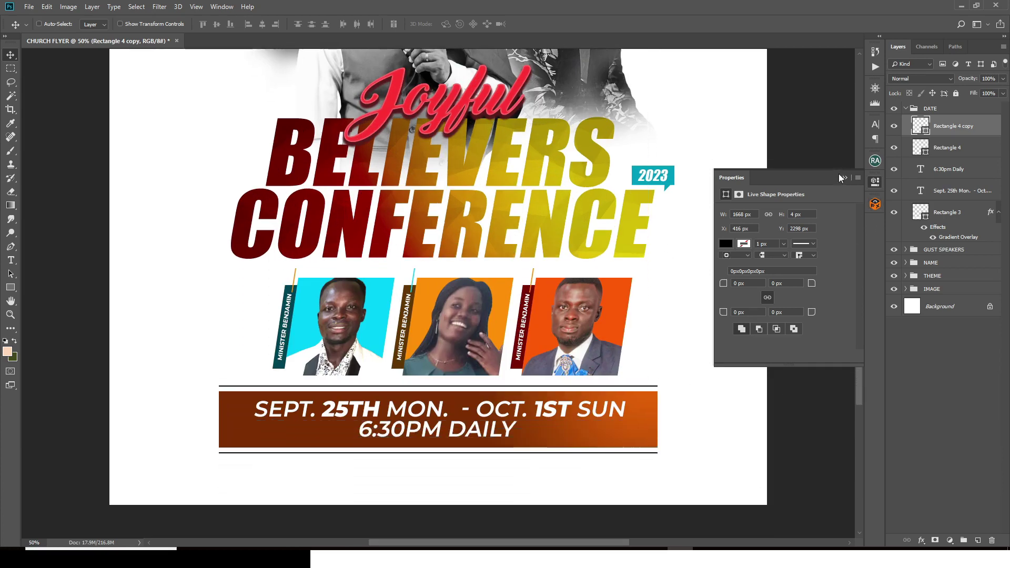
pyautogui.click(876, 180)
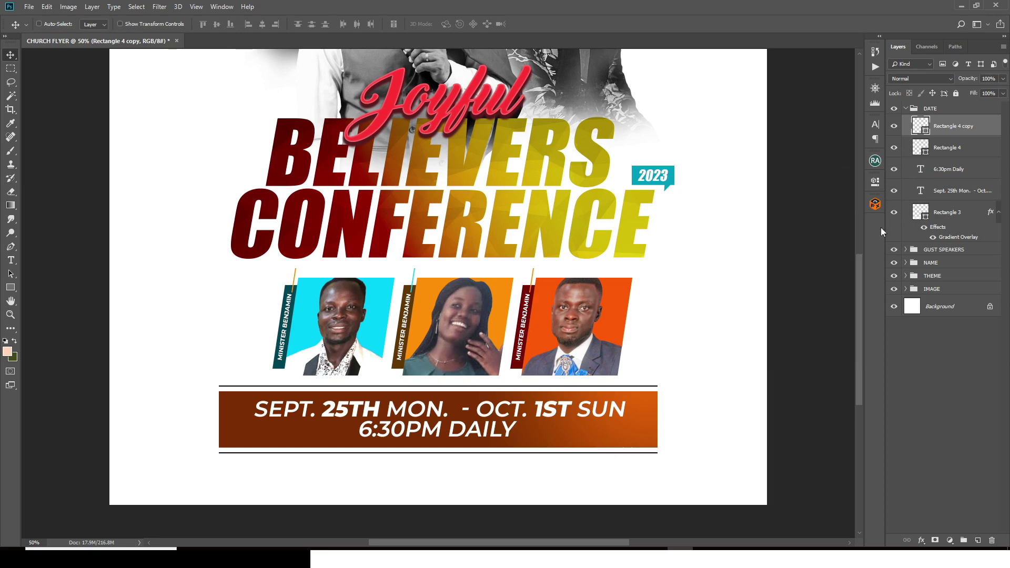
# Step: Paste 'SUNDAY THANKSGIVING SERVICE 8AM' as a new text layer above the DATE group
pyautogui.click(909, 109)
pyautogui.press('t')
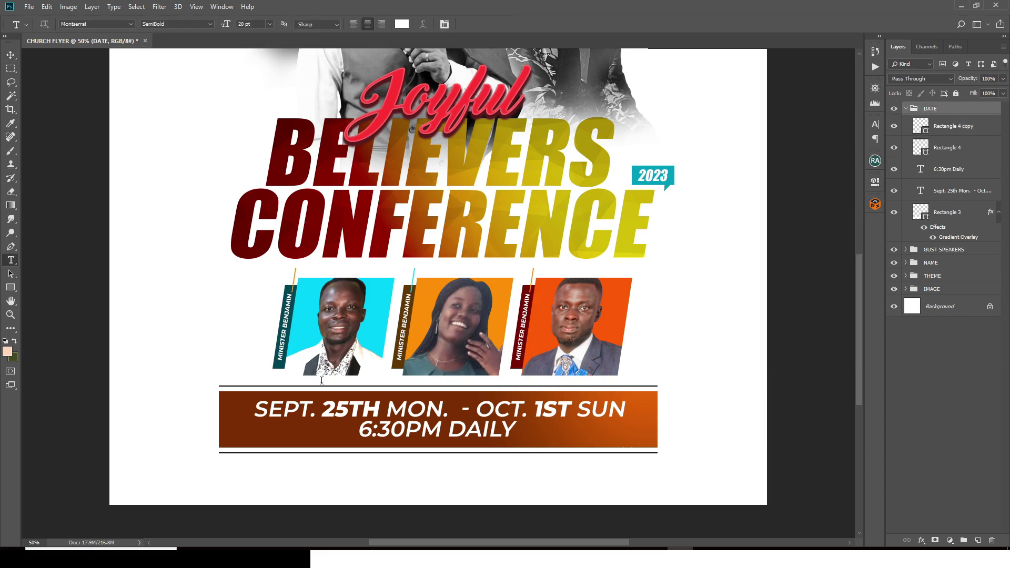
pyautogui.click(288, 484)
pyautogui.hotkey('alt', 'Tab')
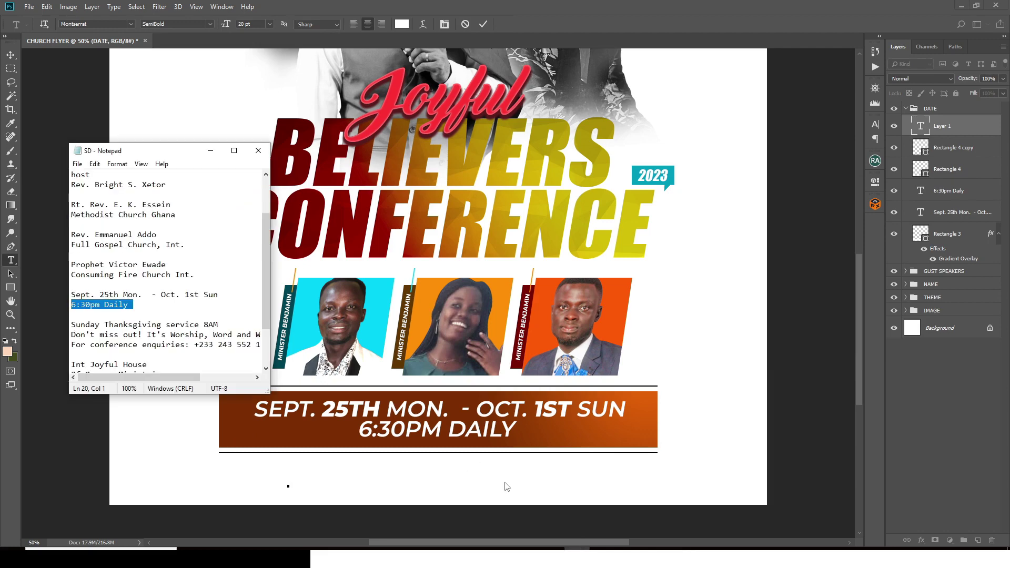
pyautogui.scroll(-2, 198, 318)
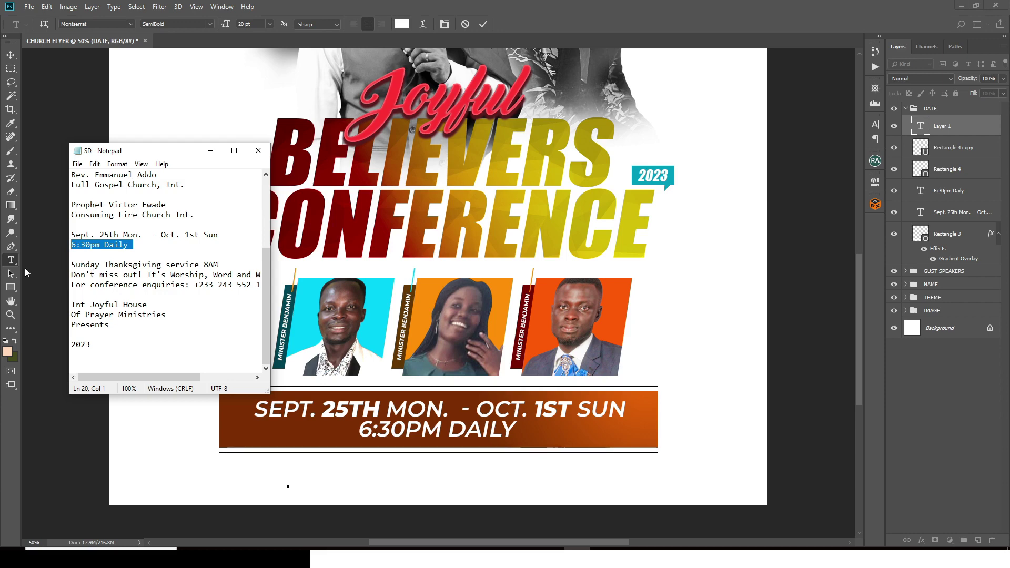
pyautogui.moveTo(221, 255)
pyautogui.mouseDown()
pyautogui.moveTo(147, 266)
pyautogui.moveTo(226, 262)
pyautogui.mouseUp()
pyautogui.hotkey('ctrl', 'c')
pyautogui.click(304, 6)
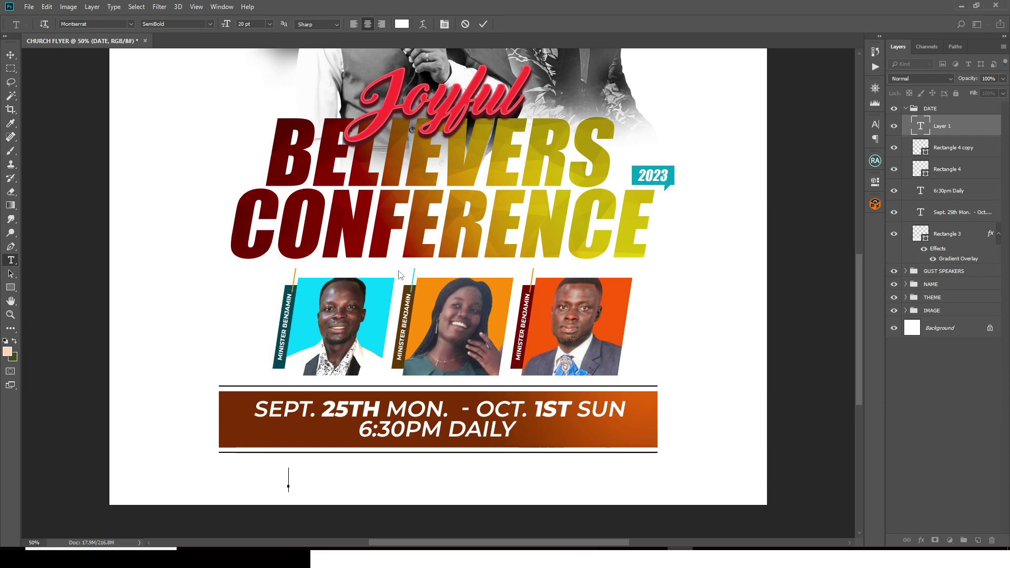
pyautogui.hotkey('ctrl', 'v')
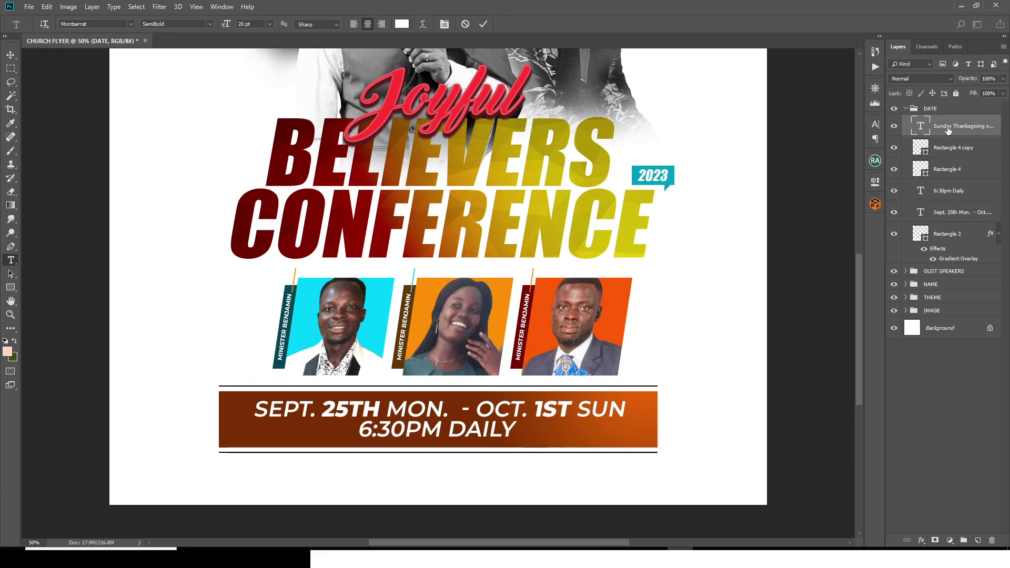
pyautogui.moveTo(955, 132); pyautogui.dragTo(941, 103)
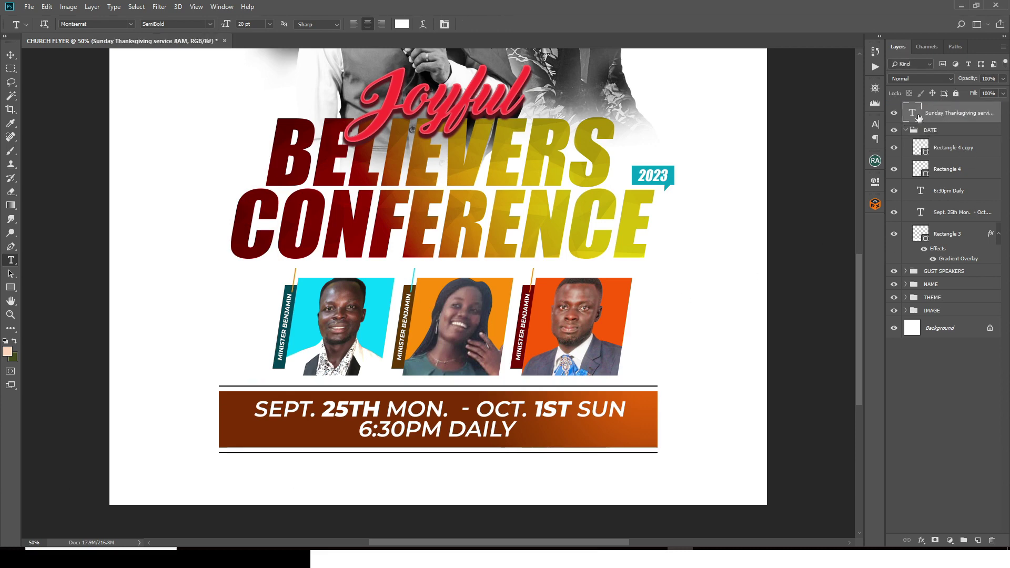
# Step: Style the service line dark grey (#262626), Montserrat ExtraBold, 14 pt
pyautogui.click(905, 130)
pyautogui.click(875, 130)
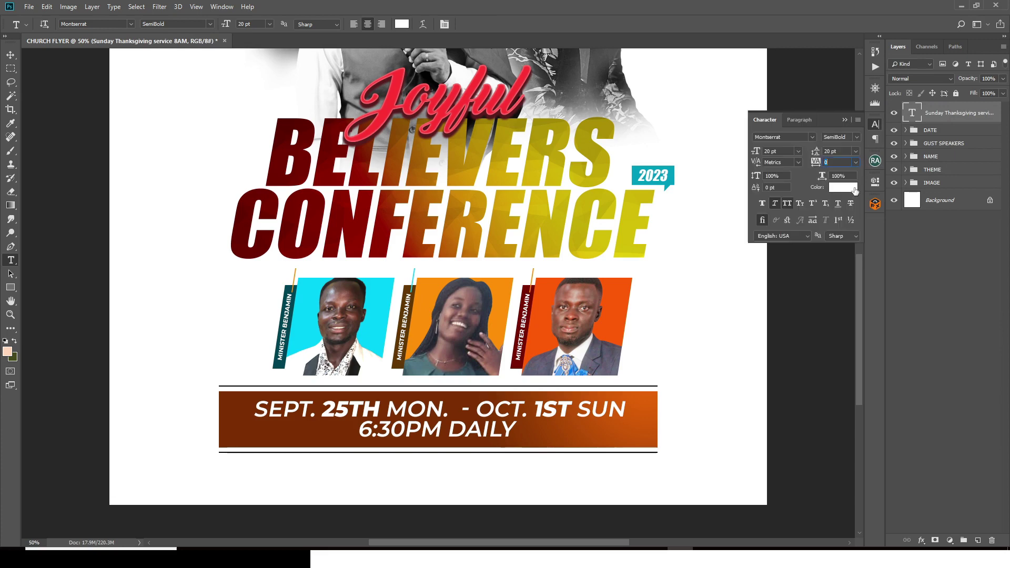
pyautogui.click(852, 196)
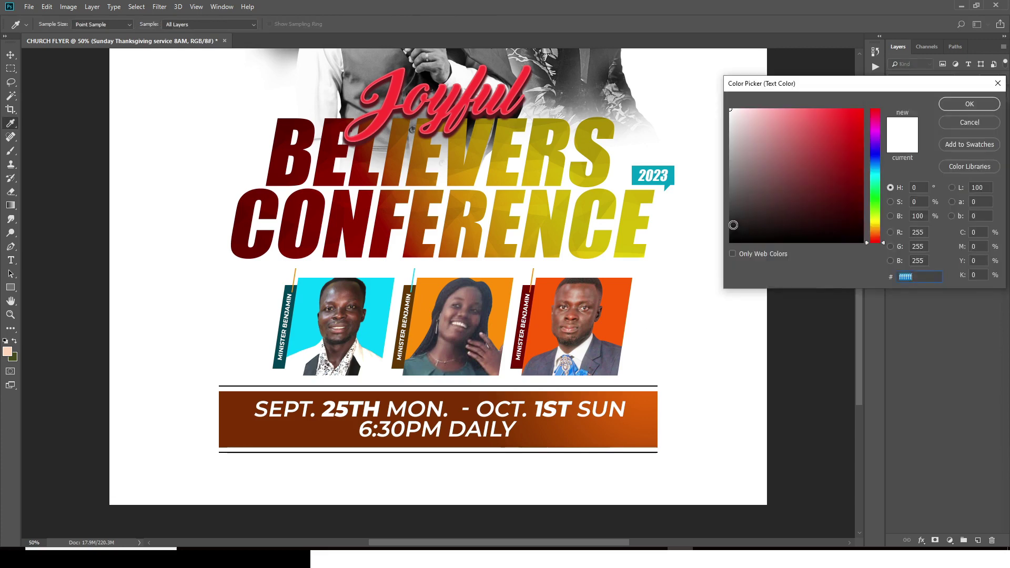
pyautogui.click(730, 222)
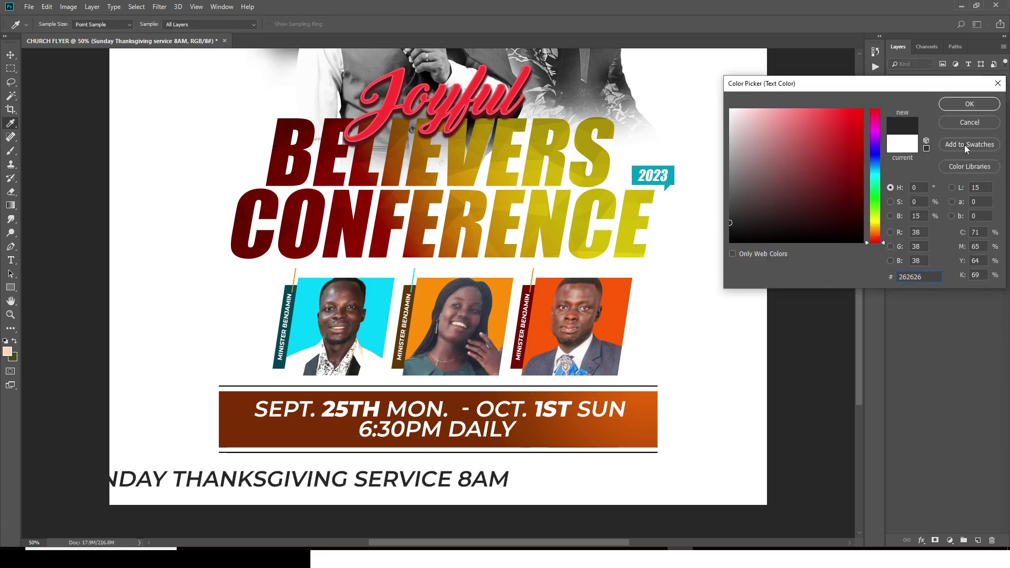
pyautogui.click(959, 105)
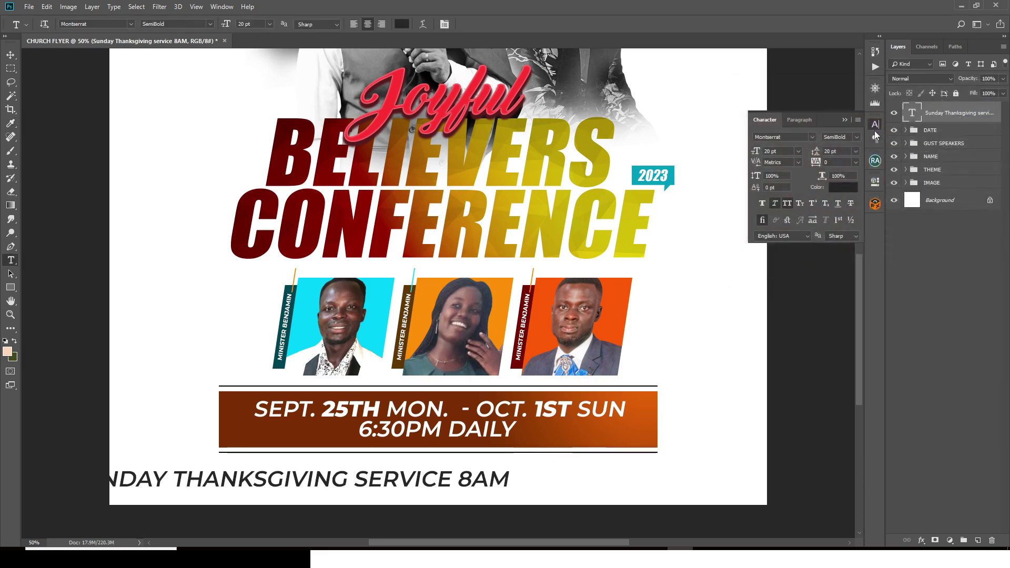
pyautogui.click(856, 136)
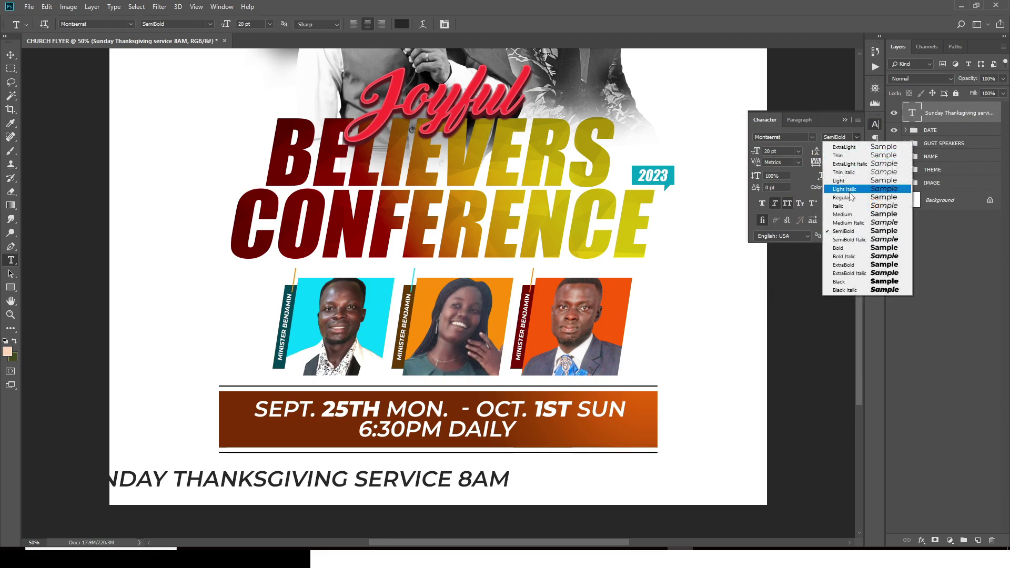
pyautogui.click(842, 265)
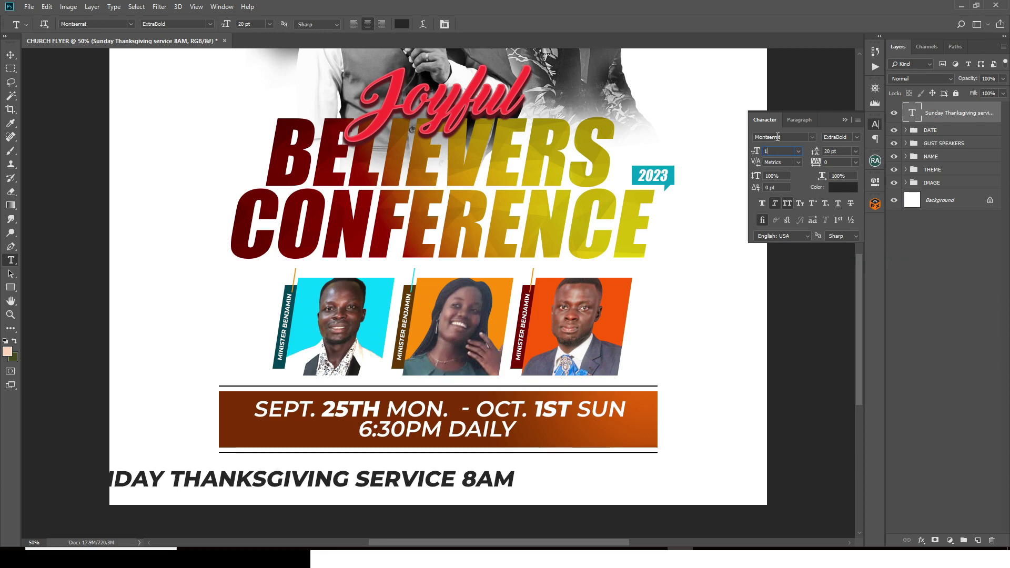
pyautogui.write('14')
pyautogui.press('Return')
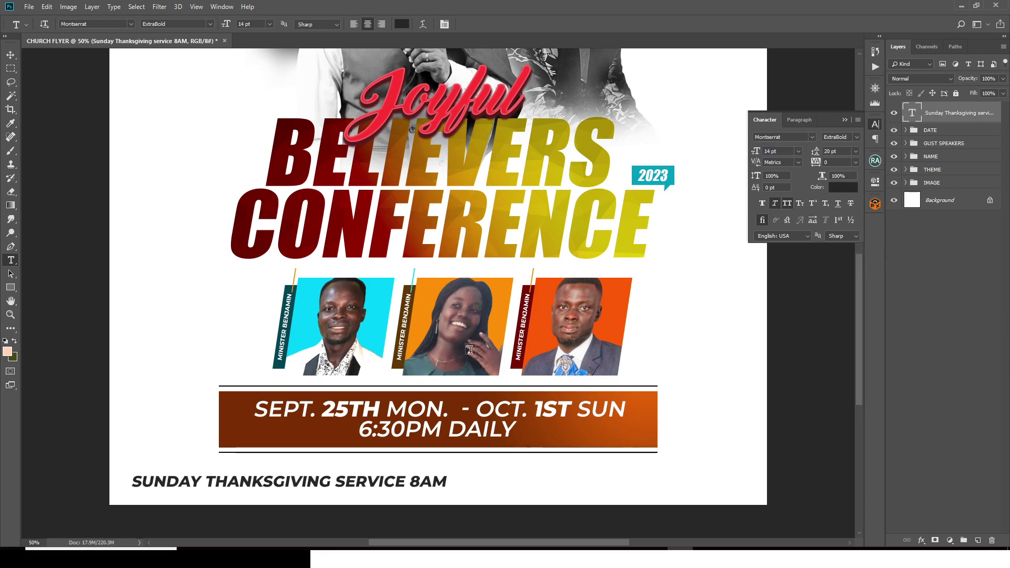
pyautogui.hotkey('ctrl', ';')
pyautogui.hotkey('ctrl', 't')
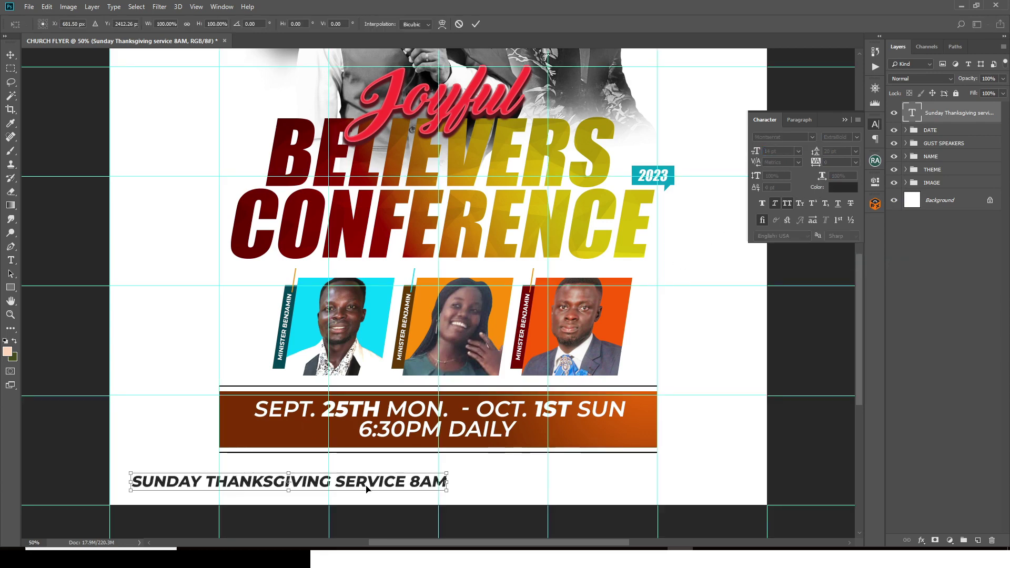
# Step: Centre the service line under the date banner and set '8AM' to Medium weight
pyautogui.moveTo(366, 489); pyautogui.dragTo(480, 471)
pyautogui.press('Return')
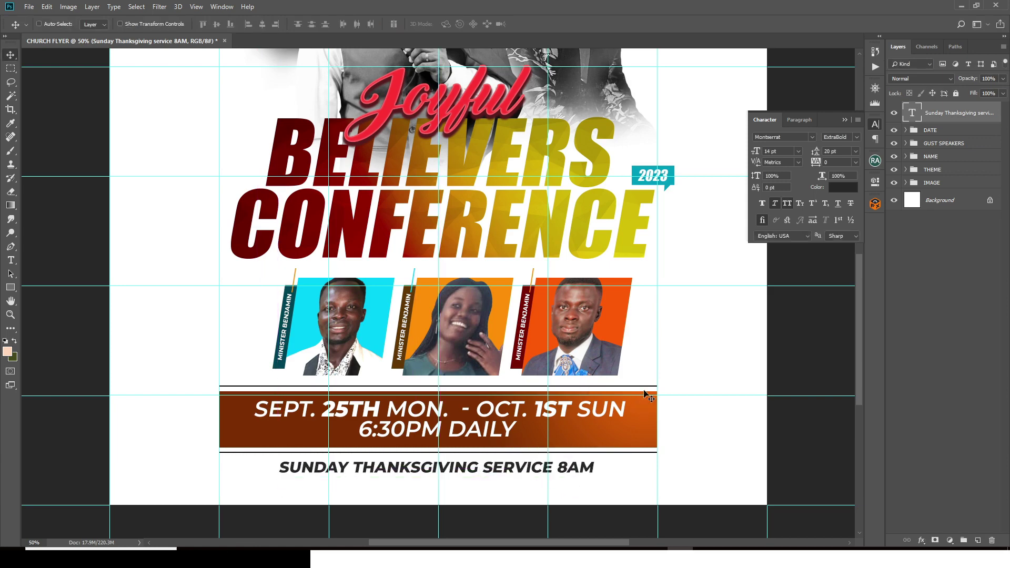
pyautogui.doubleClick(911, 114)
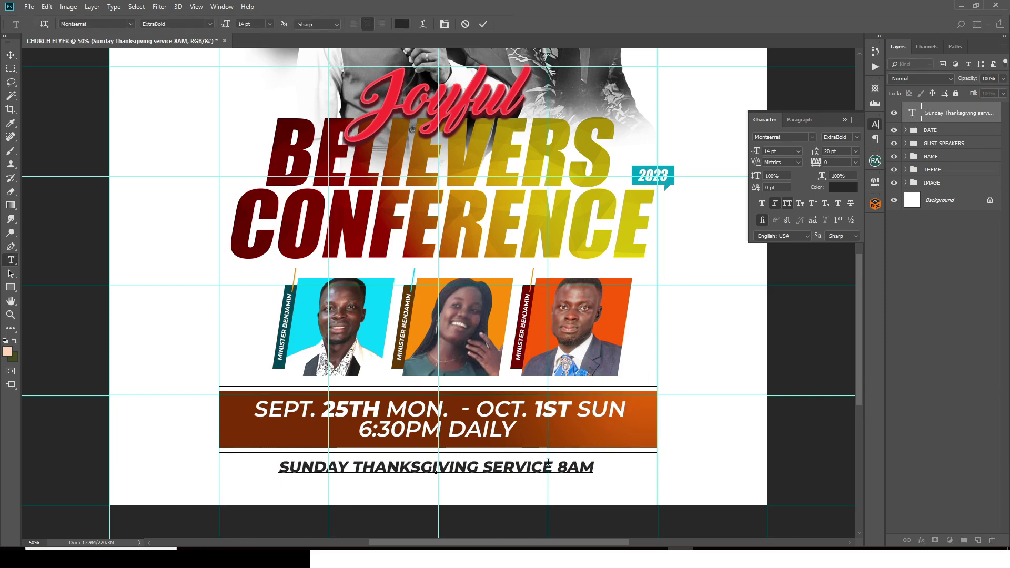
pyautogui.moveTo(560, 466); pyautogui.dragTo(607, 465)
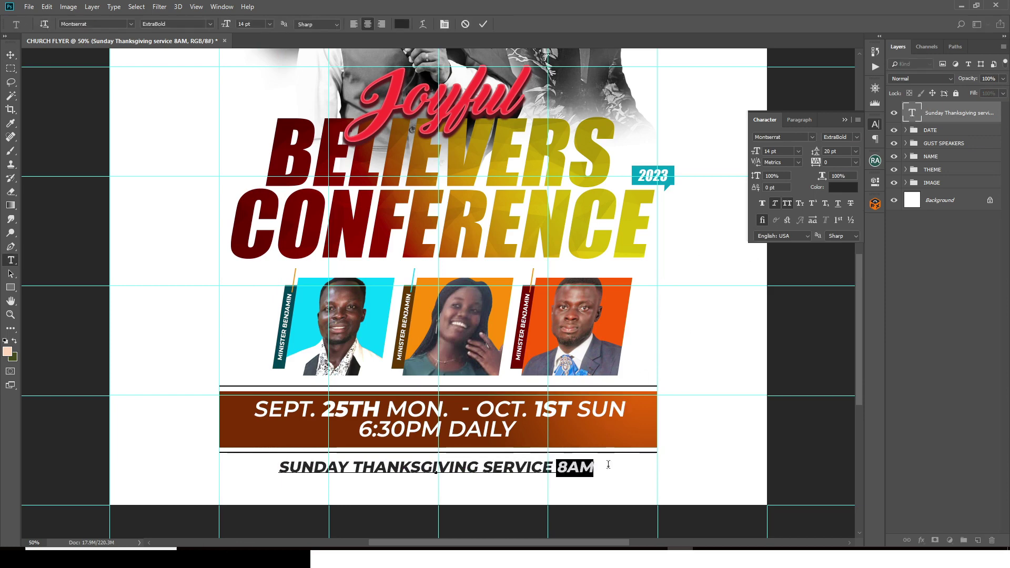
pyautogui.click(855, 138)
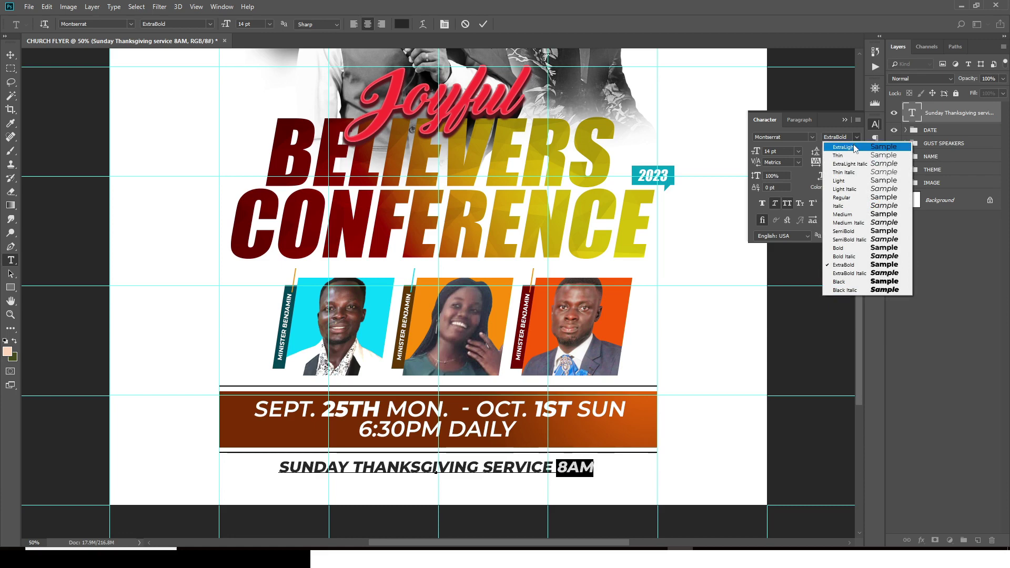
pyautogui.click(839, 215)
pyautogui.hotkey('ctrl', 'Return')
# Step: Duplicate the service line and nudge the copy directly beneath it
pyautogui.press('v')
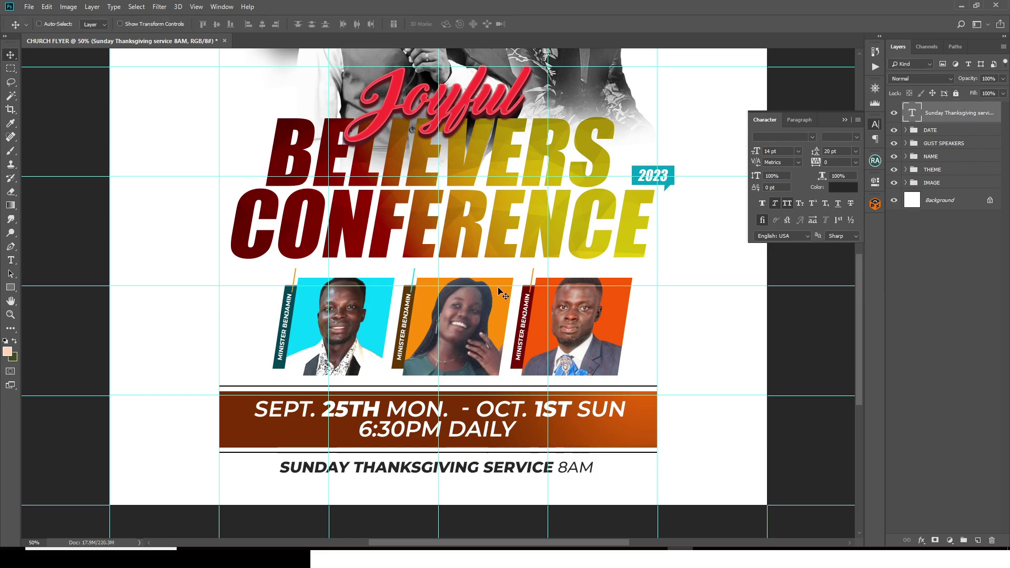
pyautogui.press('ctrl')
pyautogui.hotkey('ctrl', 'j')
pyautogui.hotkey('shift', 'Down')
pyautogui.hotkey('shift', 'Down')
pyautogui.hotkey('shift', 'Down')
pyautogui.hotkey('shift', 'Down')
pyautogui.hotkey('shift', 'Down')
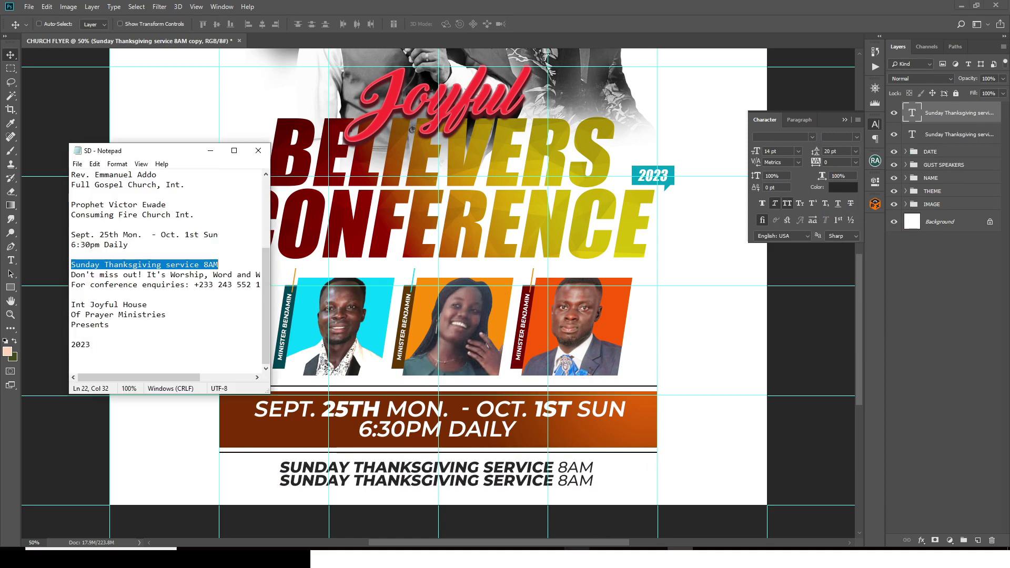
pyautogui.hotkey('alt', 'Tab')
# Step: Replace the duplicate's text with the copied 'Don't miss out' line from Notepad
pyautogui.click(73, 274)
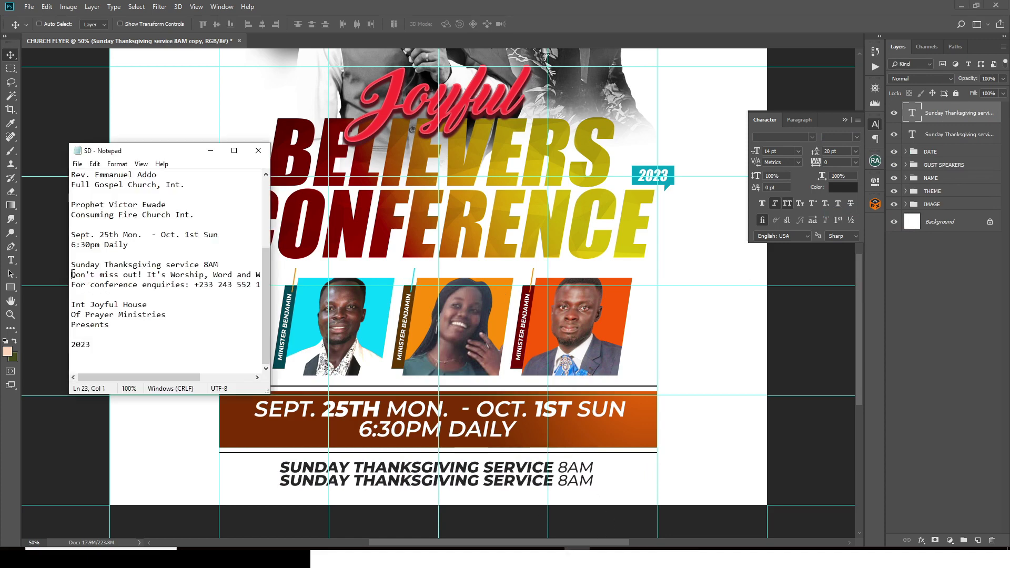
pyautogui.moveTo(73, 275); pyautogui.dragTo(288, 276)
pyautogui.hotkey('ctrl', 'c')
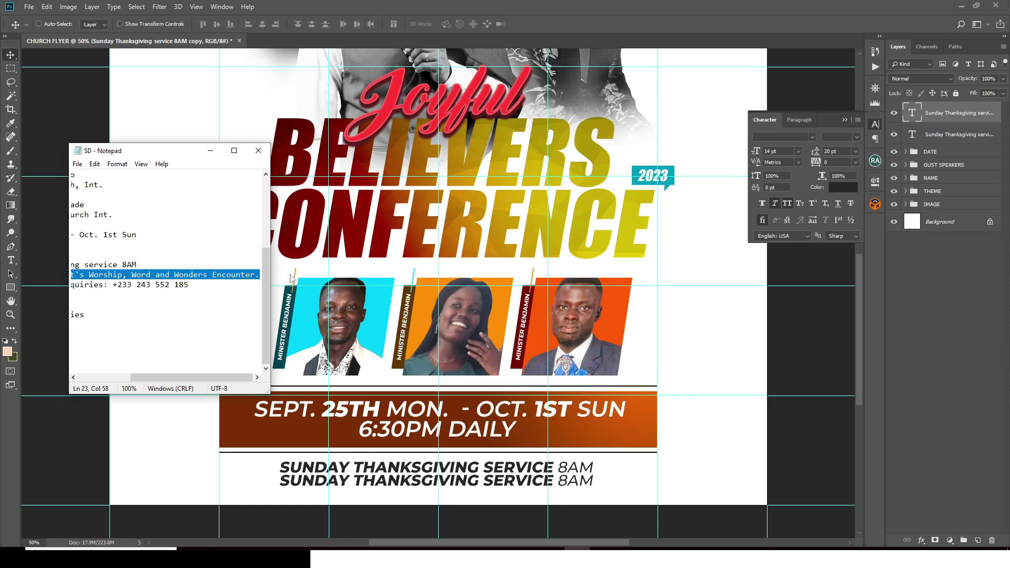
pyautogui.hotkey('alt', 'Tab')
pyautogui.doubleClick(913, 113)
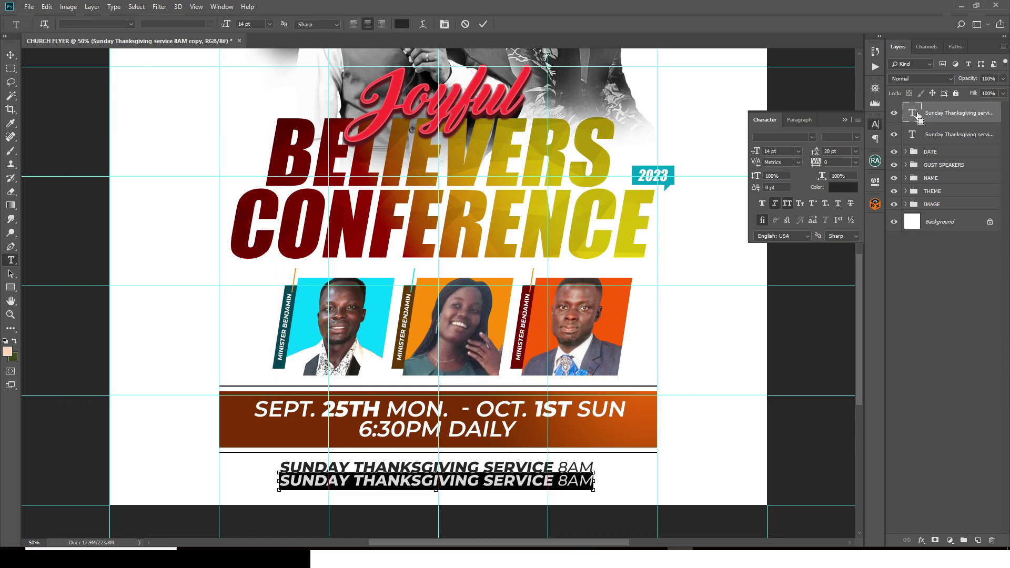
pyautogui.hotkey('ctrl', 'v')
pyautogui.hotkey('ctrl', 'Return')
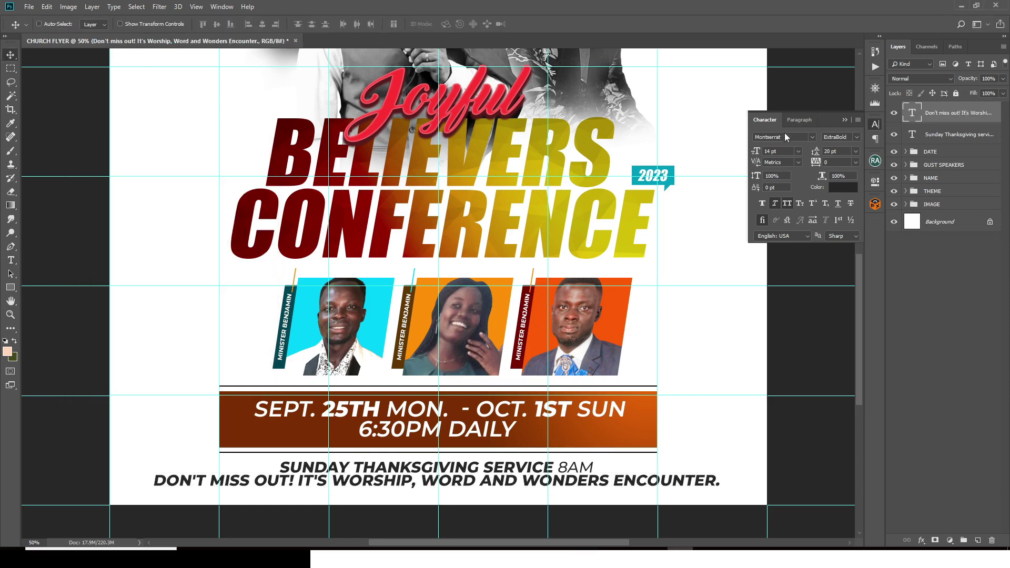
# Step: Shrink the tagline to 9 pt, keeping ExtraBold weight
pyautogui.click(772, 151)
pyautogui.write('1')
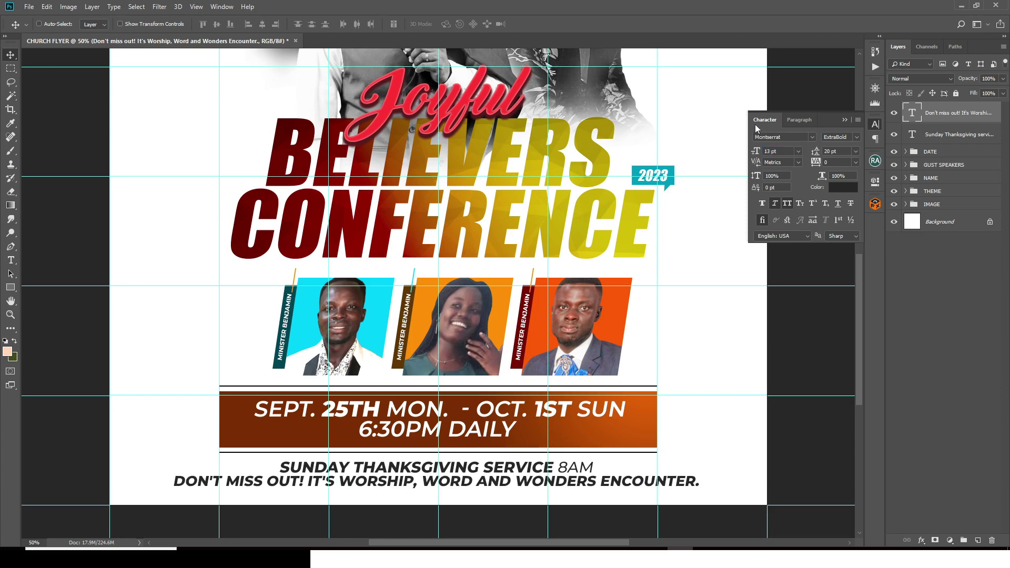
pyautogui.click(781, 149)
pyautogui.moveTo(757, 150); pyautogui.dragTo(754, 148)
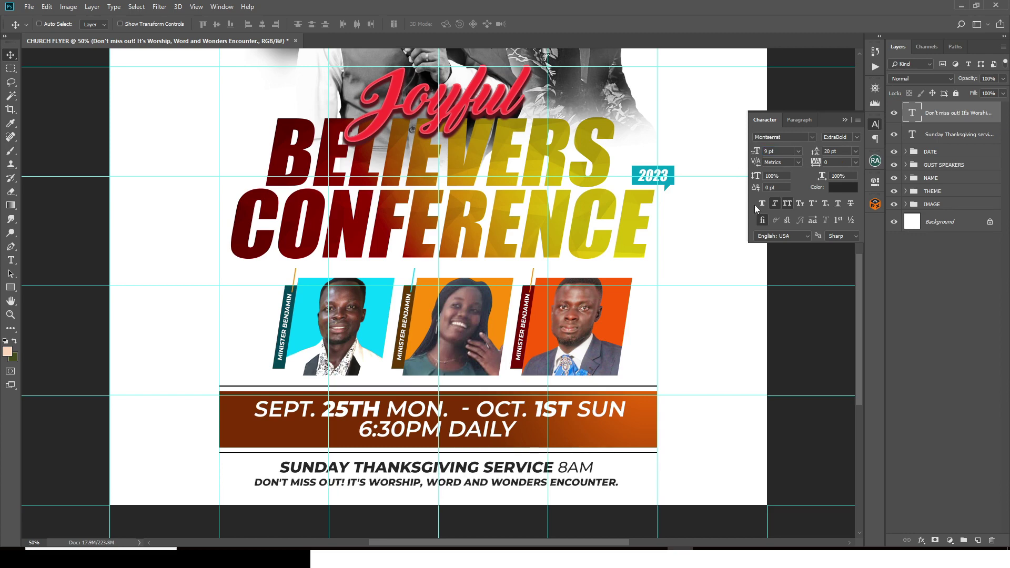
pyautogui.click(856, 138)
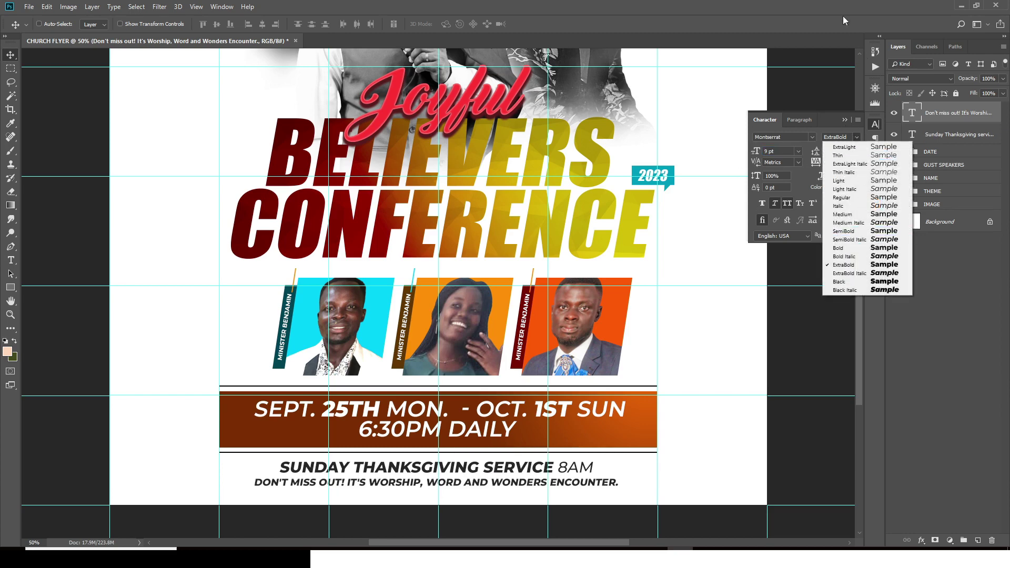
pyautogui.click(863, 104)
# Step: Set 'DON'T MISS OUT! IT'S' and 'AND' to Medium weight, leaving the rest bold
pyautogui.doubleClick(912, 112)
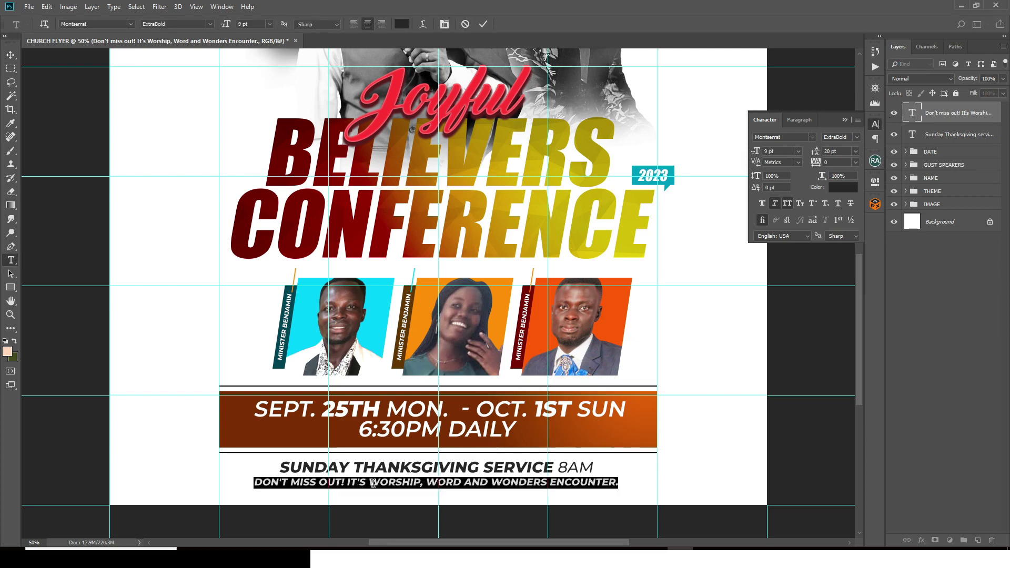
pyautogui.moveTo(367, 482); pyautogui.dragTo(230, 476)
pyautogui.click(856, 136)
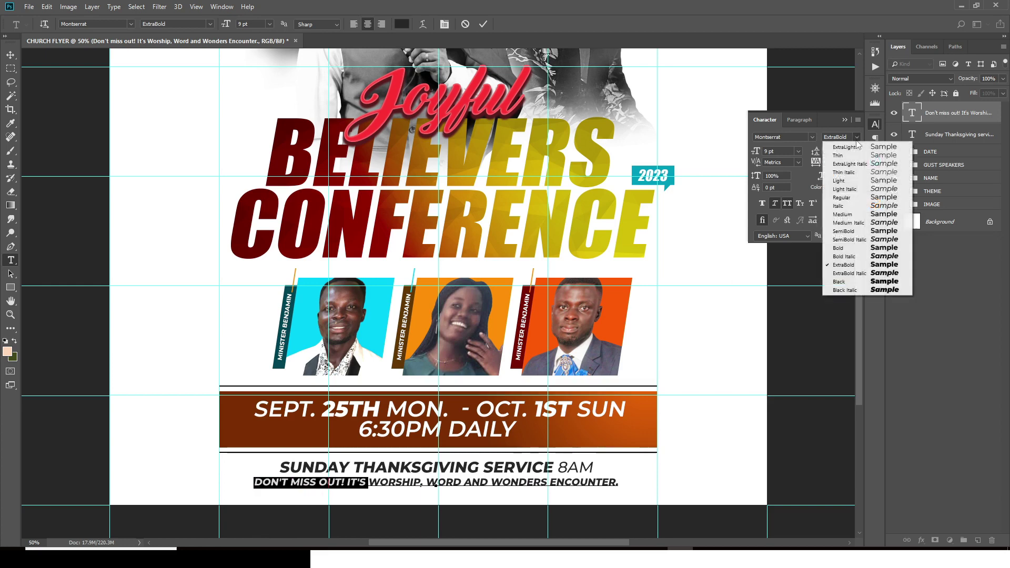
pyautogui.click(842, 214)
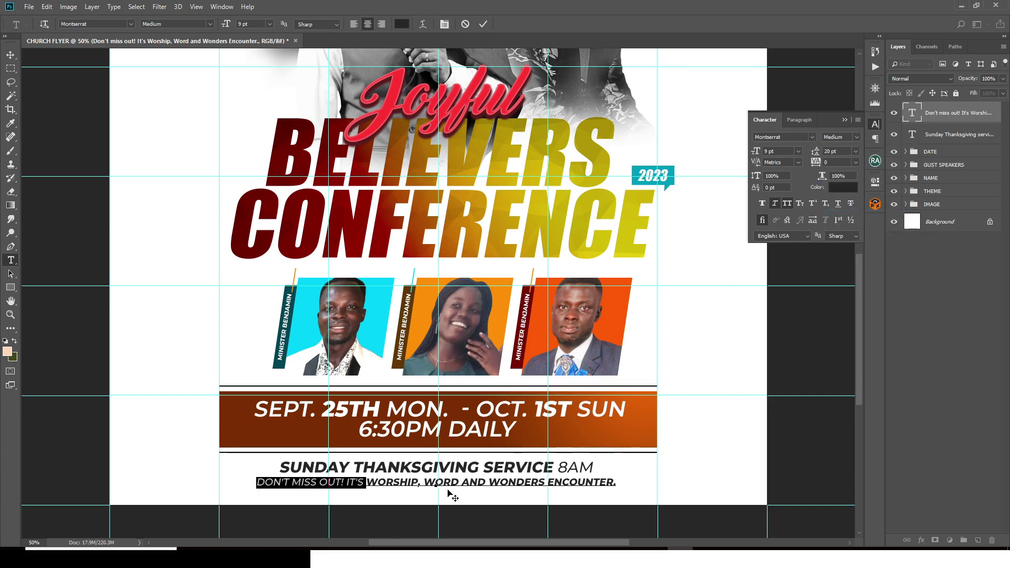
pyautogui.click(465, 477)
pyautogui.moveTo(461, 482); pyautogui.dragTo(484, 481)
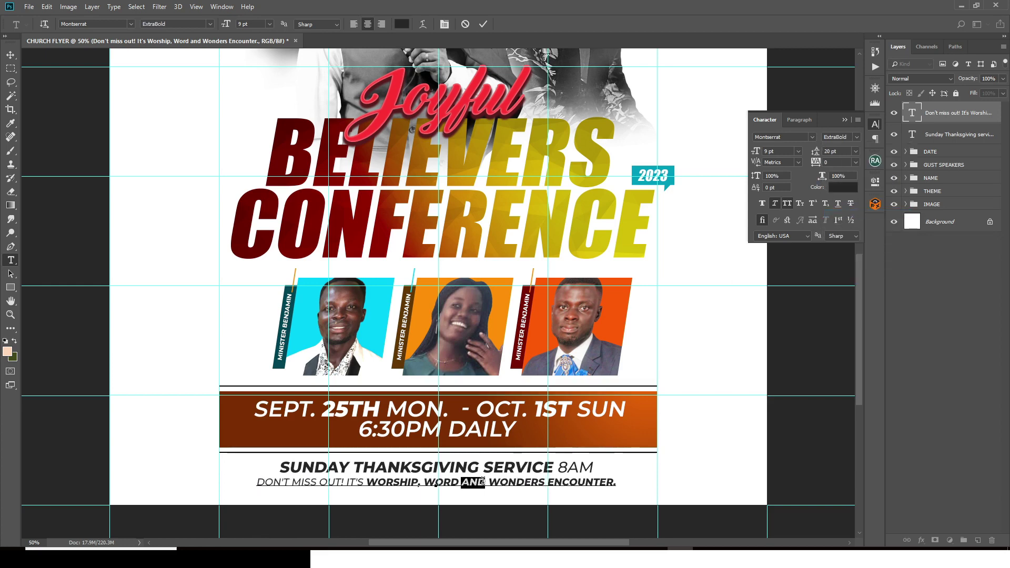
pyautogui.click(854, 137)
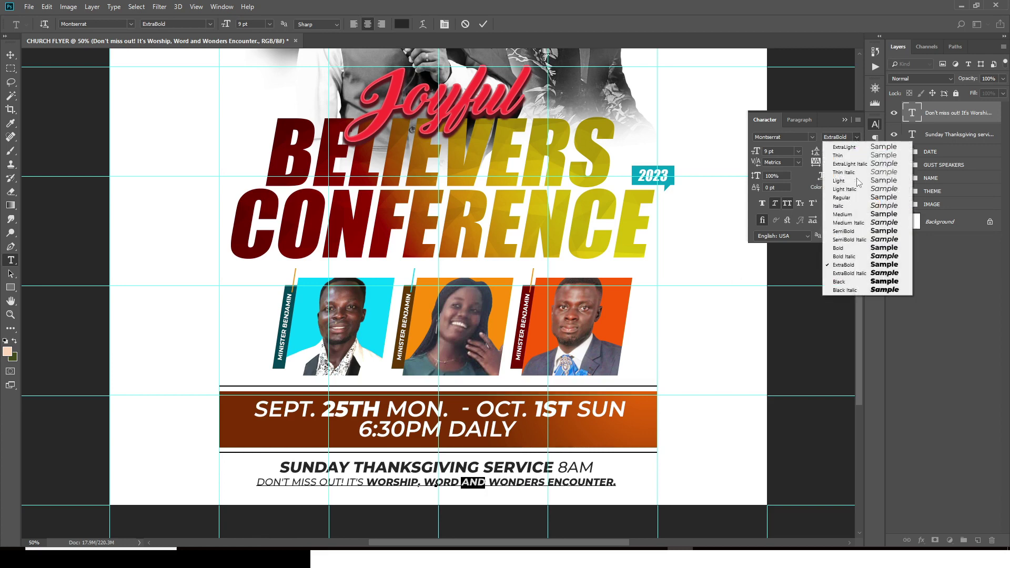
pyautogui.click(846, 215)
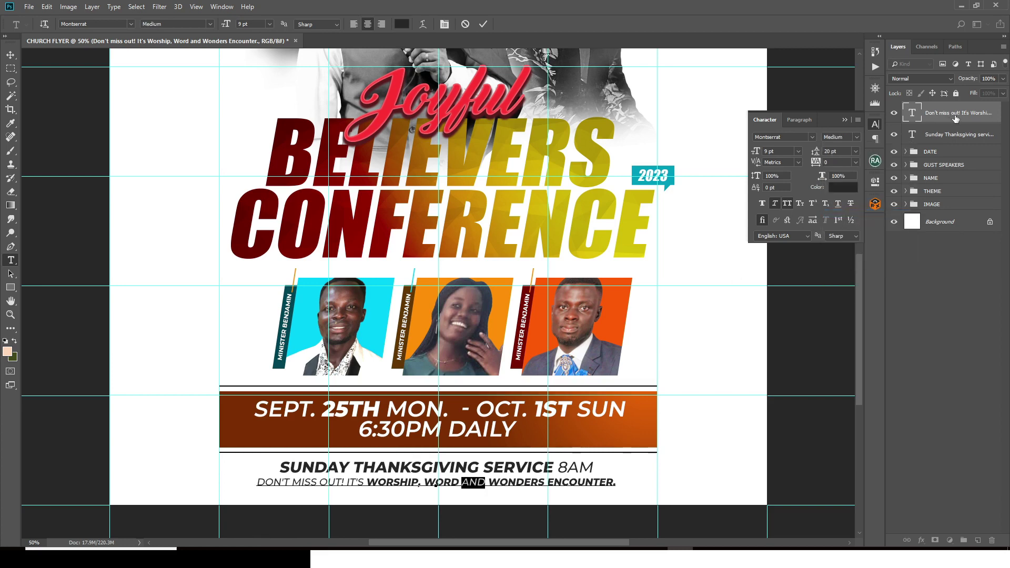
pyautogui.hotkey('ctrl', 'Return')
pyautogui.press('v')
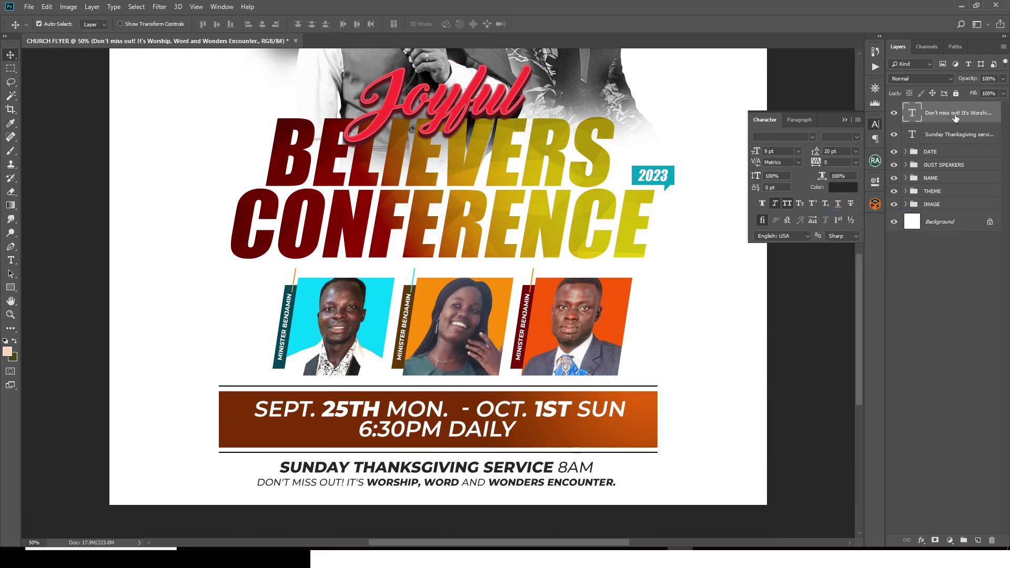
pyautogui.hotkey('ctrl', 't')
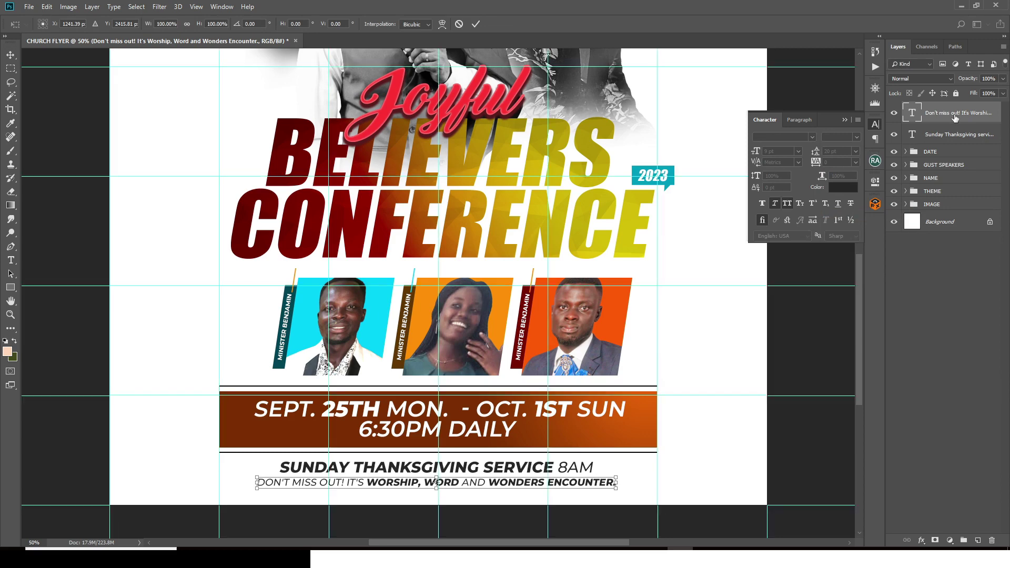
pyautogui.press('Return')
pyautogui.hotkey('ctrl', ';')
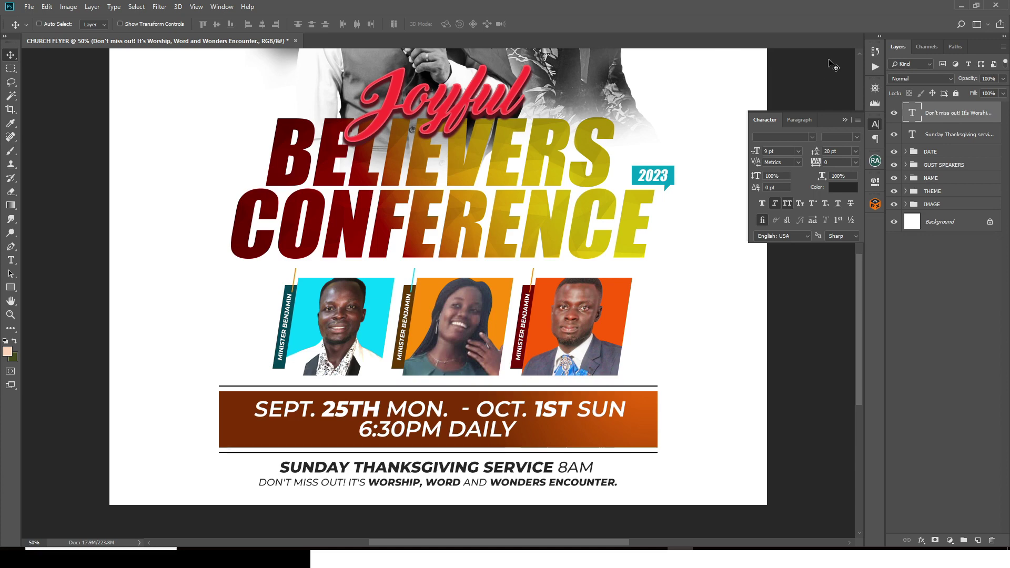
# Step: Duplicate the tagline and rotate the copy 90° counter-clockwise
pyautogui.moveTo(847, 74); pyautogui.dragTo(847, 73)
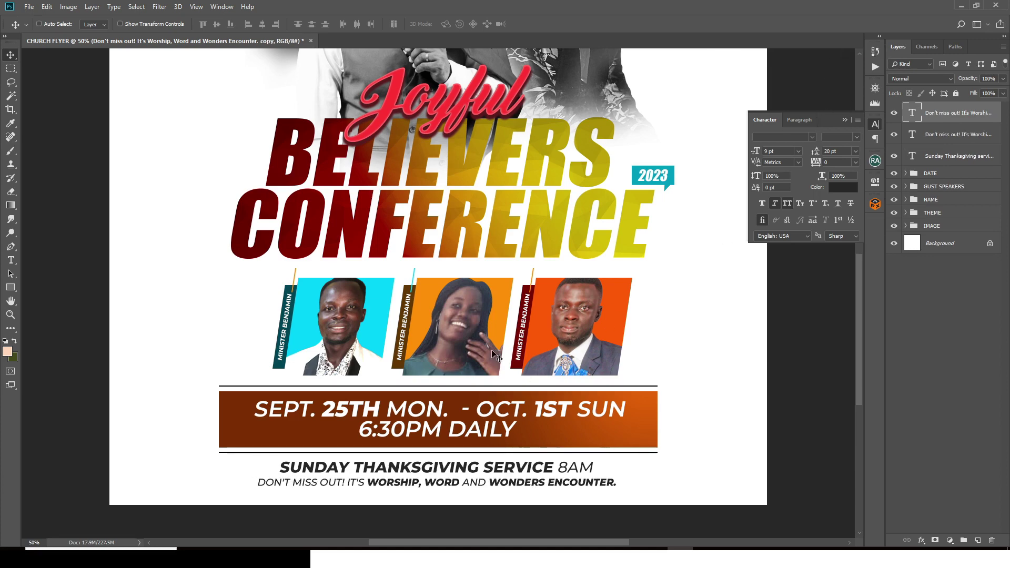
pyautogui.moveTo(461, 429); pyautogui.dragTo(325, 236)
pyautogui.hotkey('ctrl', 't')
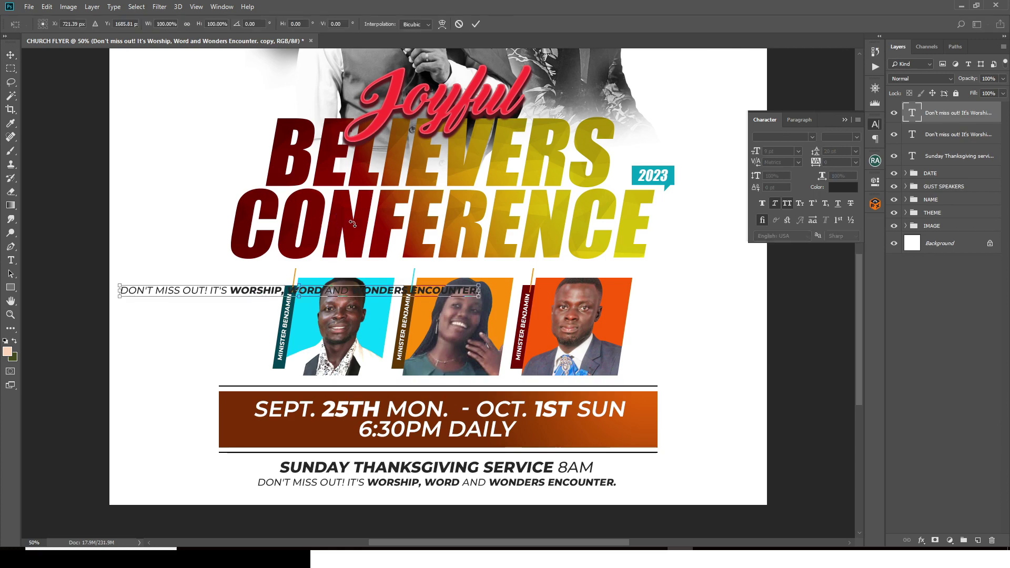
pyautogui.rightClick(352, 225)
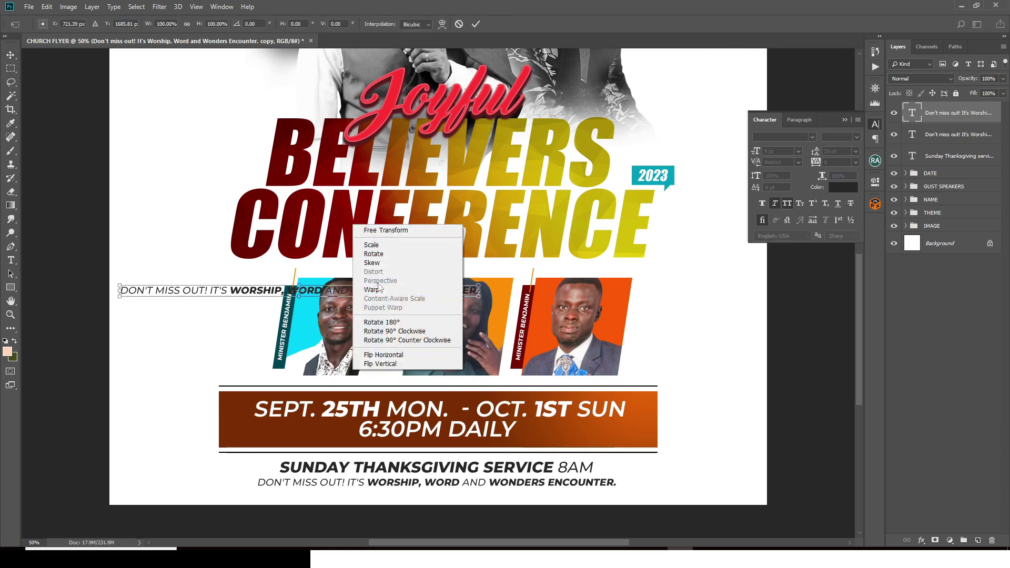
pyautogui.click(390, 341)
# Step: Place the vertical copy along the flyer's left edge, then select the enquiries line in Notepad
pyautogui.moveTo(209, 205); pyautogui.dragTo(110, 153)
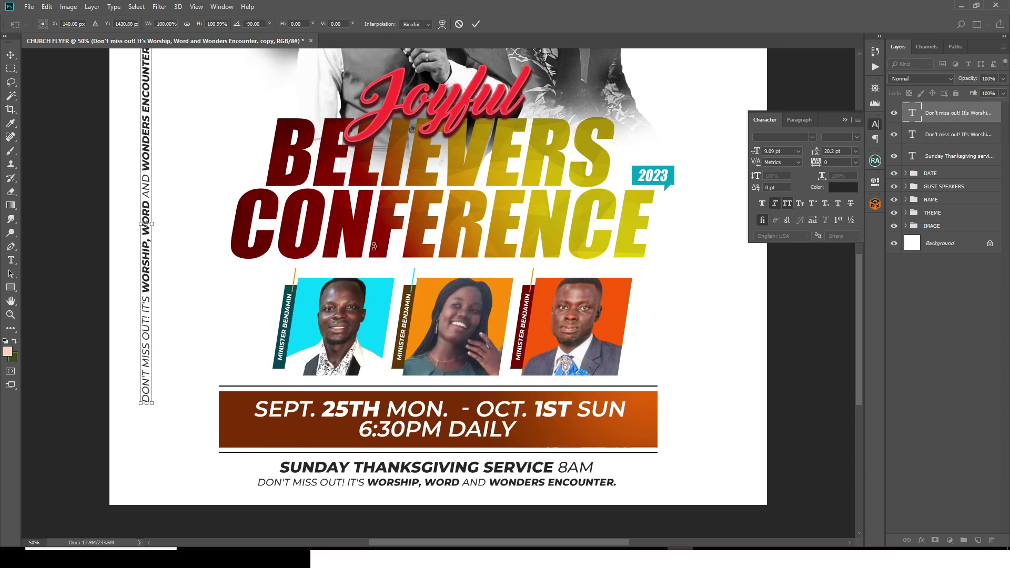
pyautogui.hotkey('ctrl', '-')
pyautogui.hotkey('ctrl', ';')
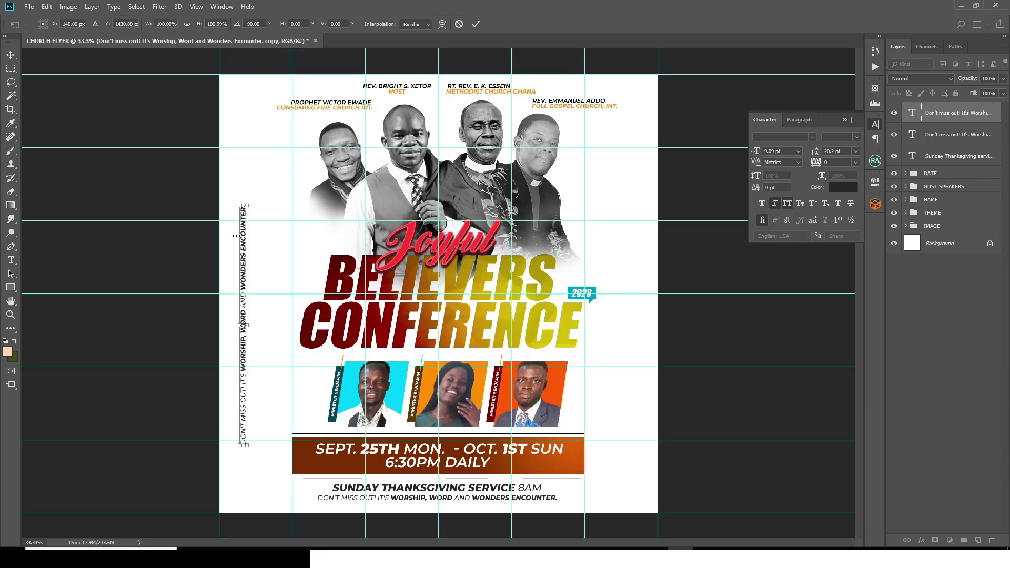
pyautogui.moveTo(245, 254); pyautogui.dragTo(247, 201)
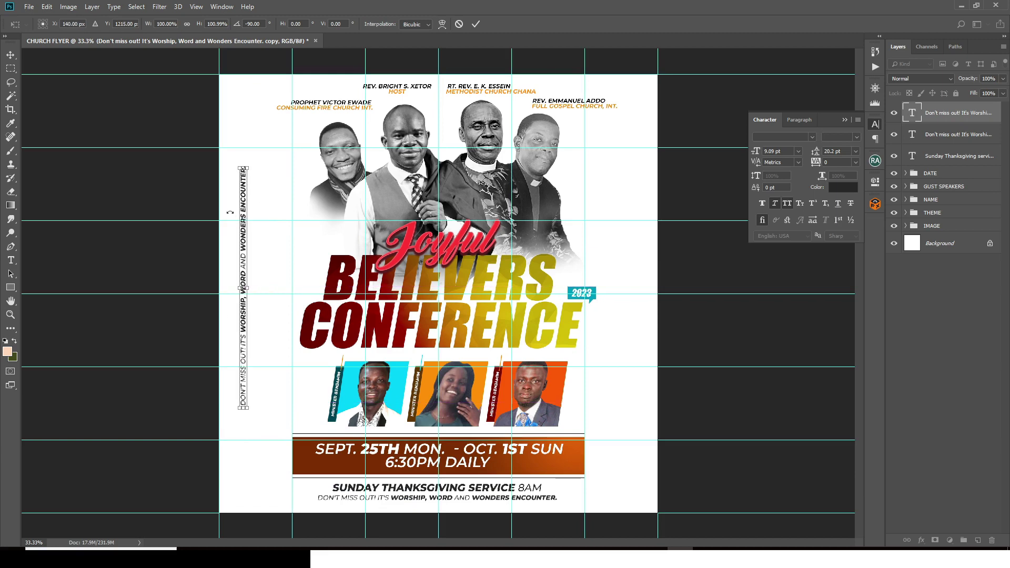
pyautogui.press('Down')
pyautogui.press('Down')
pyautogui.press('Down')
pyautogui.press('Down')
pyautogui.press('Down')
pyautogui.press('Down')
pyautogui.press('Down')
pyautogui.press('Down')
pyautogui.press('Down')
pyautogui.press('Down')
pyautogui.press('Down')
pyautogui.press('Down')
pyautogui.press('Down')
pyautogui.press('Down')
pyautogui.press('Down')
pyautogui.press('Down')
pyautogui.press('Down')
pyautogui.press('Down')
pyautogui.press('Down')
pyautogui.press('Down')
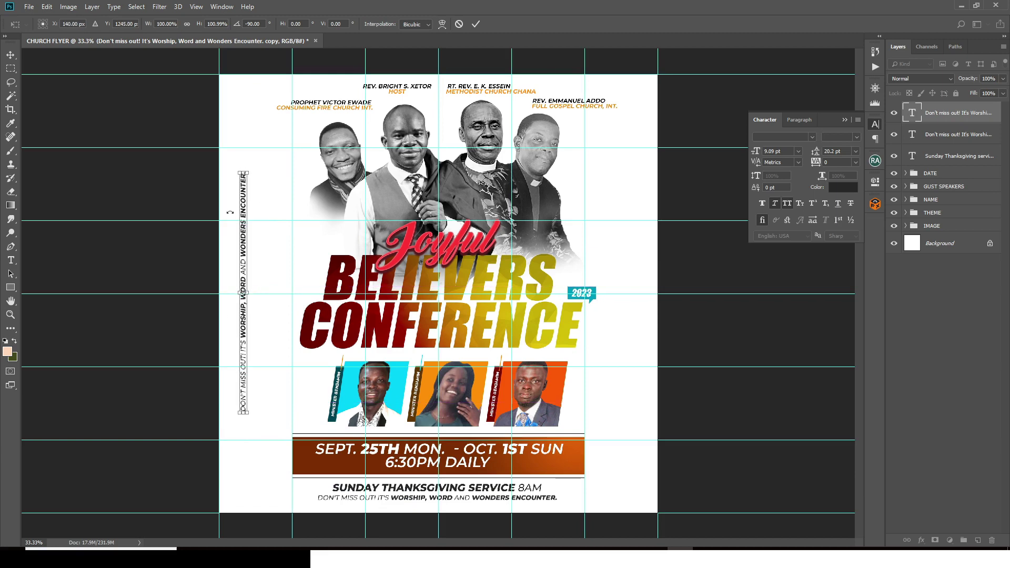
pyautogui.press('Left')
pyautogui.press('Left')
pyautogui.press('Left')
pyautogui.press('Left')
pyautogui.press('Left')
pyautogui.press('Left')
pyautogui.press('Left')
pyautogui.press('Left')
pyautogui.press('Left')
pyautogui.press('Left')
pyautogui.press('Left')
pyautogui.press('Left')
pyautogui.press('Left')
pyautogui.press('Left')
pyautogui.press('Left')
pyautogui.press('Left')
pyautogui.press('Left')
pyautogui.press('Left')
pyautogui.press('Left')
pyautogui.press('Left')
pyautogui.press('Return')
pyautogui.hotkey('ctrl', ';')
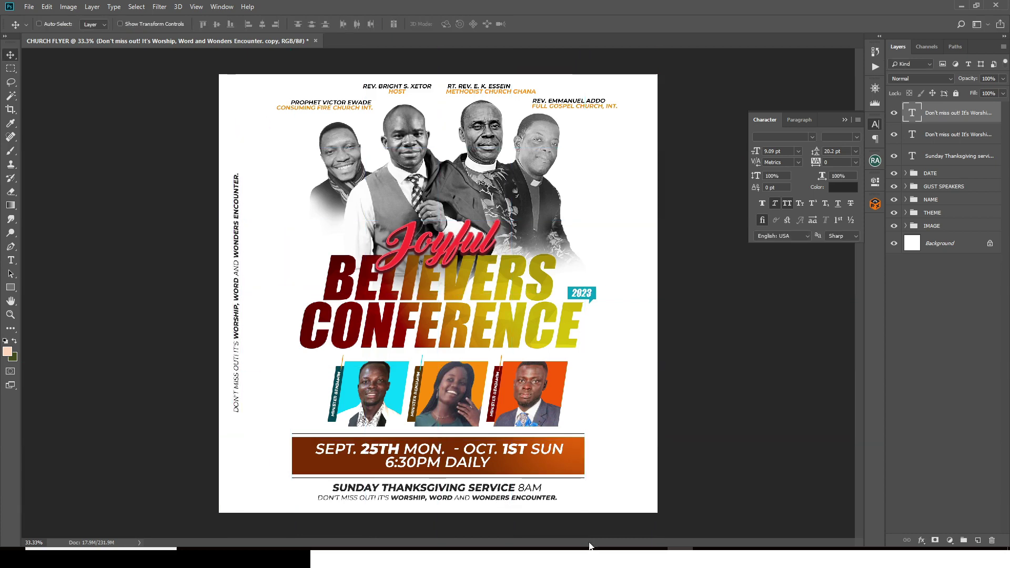
pyautogui.click(579, 547)
pyautogui.moveTo(203, 292); pyautogui.dragTo(47, 288)
pyautogui.hotkey('ctrl', 'c')
# Step: Replace the vertical text with the enquiries line at 700 tracking, contact number in Bold
pyautogui.click(372, 51)
pyautogui.doubleClick(913, 114)
pyautogui.hotkey('ctrl', 'v')
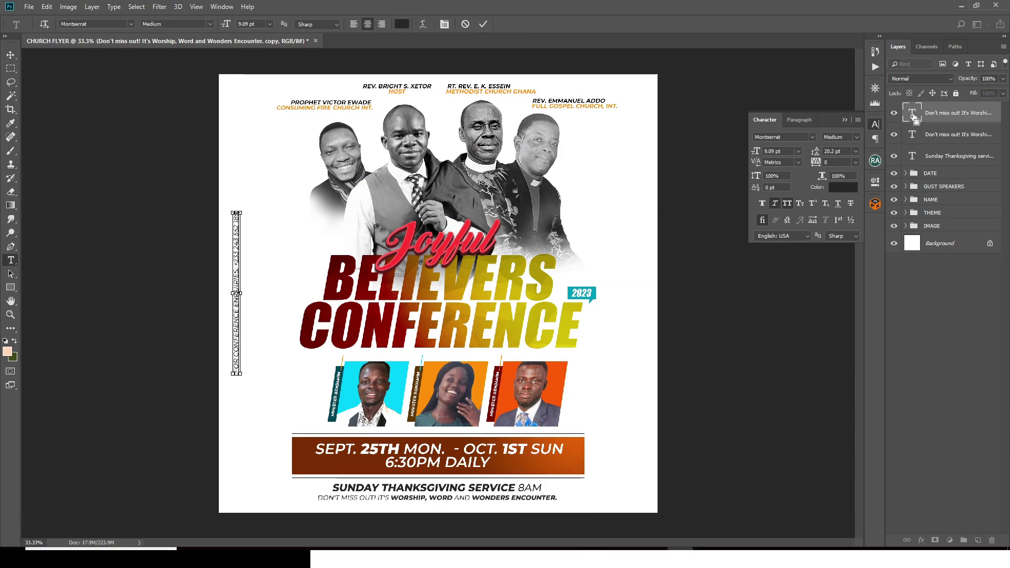
pyautogui.hotkey('ctrl', 'Return')
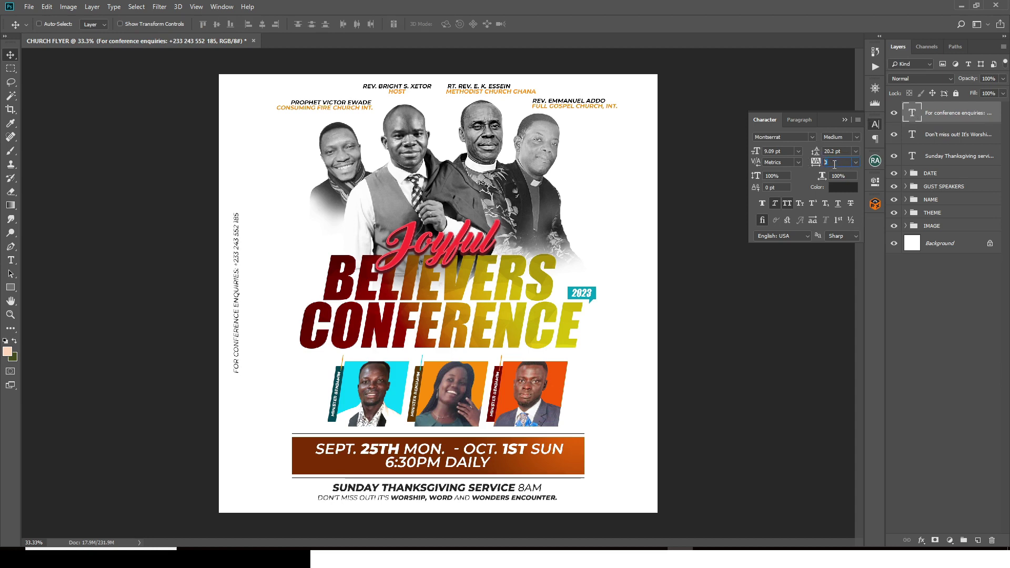
pyautogui.press('Return')
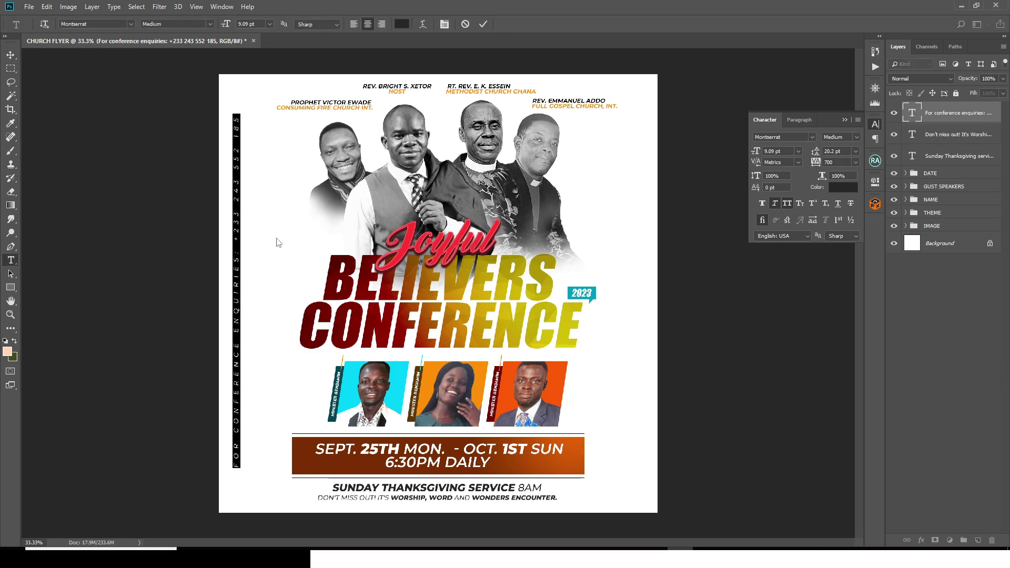
pyautogui.moveTo(237, 239); pyautogui.dragTo(242, 95)
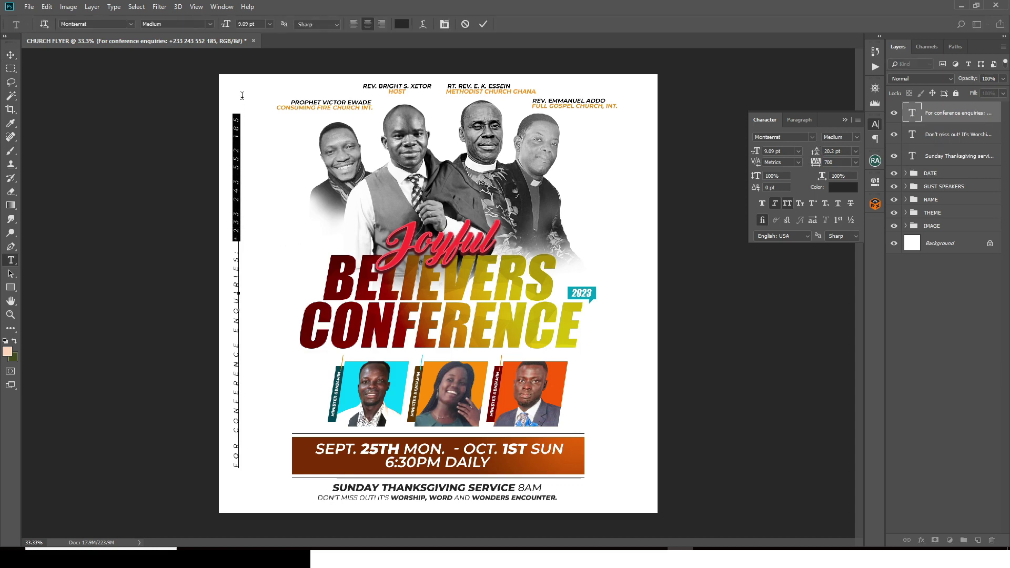
pyautogui.click(855, 138)
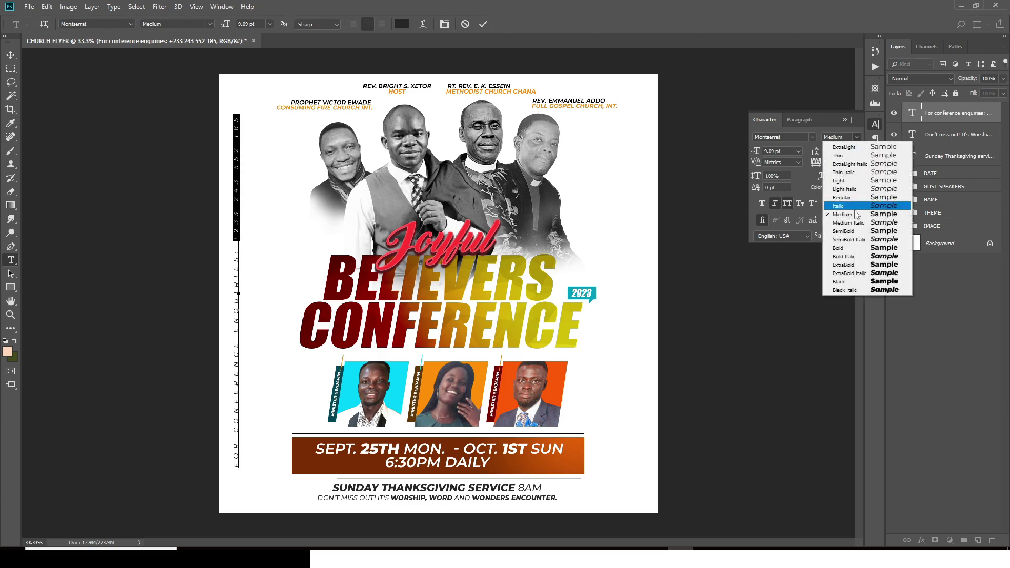
pyautogui.click(845, 248)
pyautogui.click(961, 116)
# Step: Group the enquiries, service and tagline text layers as 'VENUE CONTACT'
pyautogui.press('v')
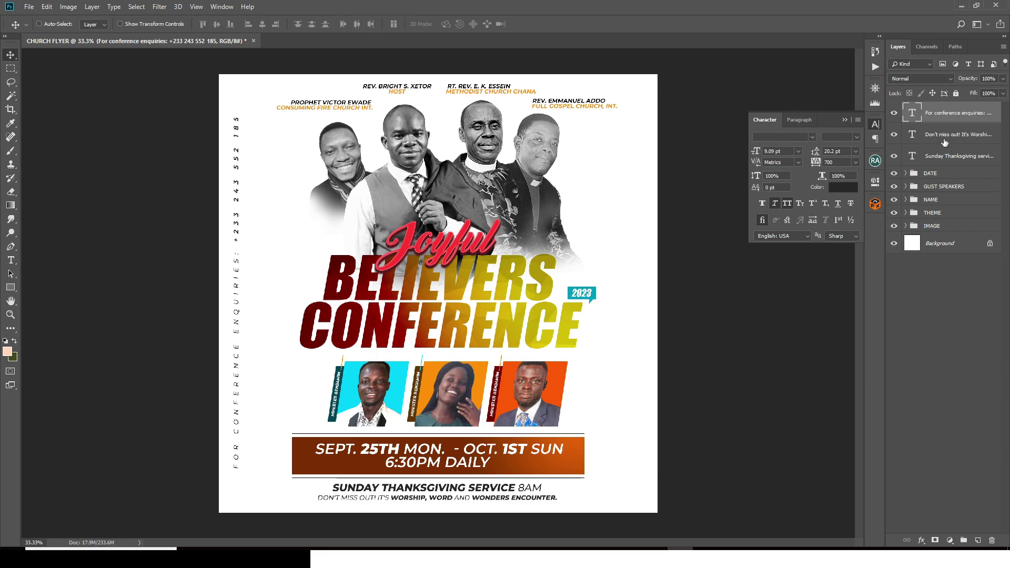
pyautogui.keyDown('shift'); pyautogui.click(937, 156); pyautogui.keyUp('shift')
pyautogui.hotkey('ctrl', 'g')
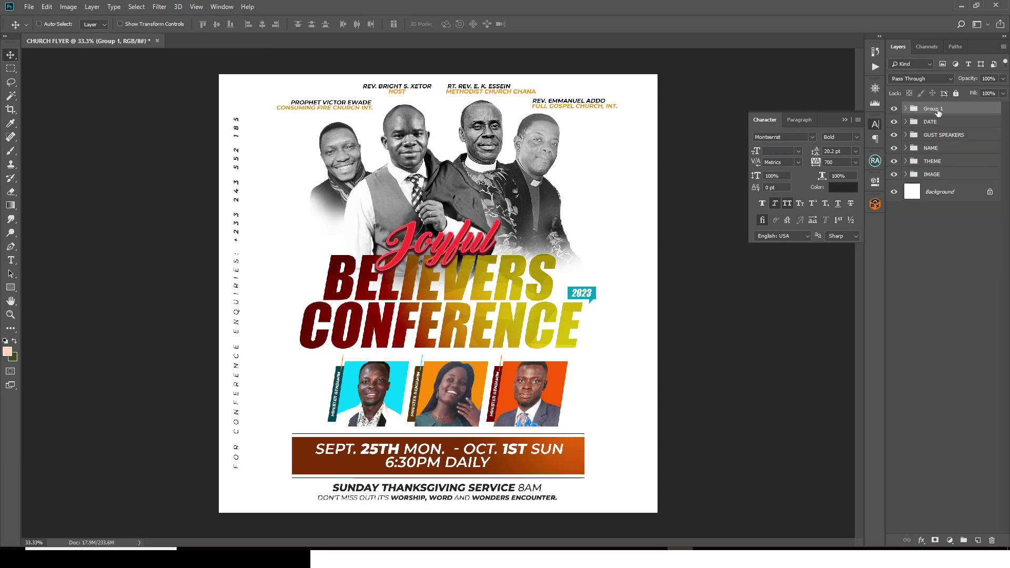
pyautogui.doubleClick(938, 109)
pyautogui.write('VENUE CONTACT')
pyautogui.press('Return')
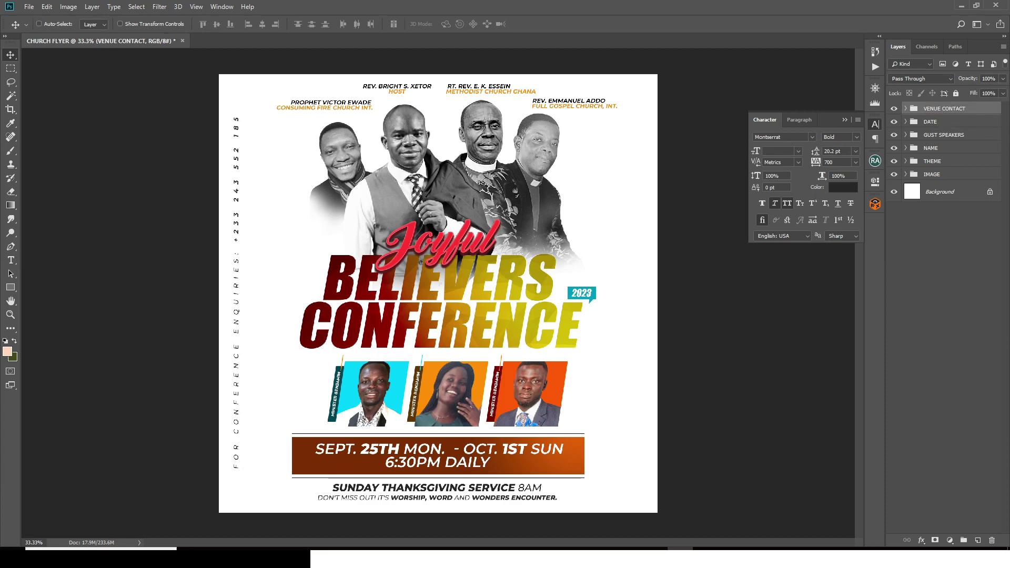
pyautogui.hotkey('ctrl', '-')
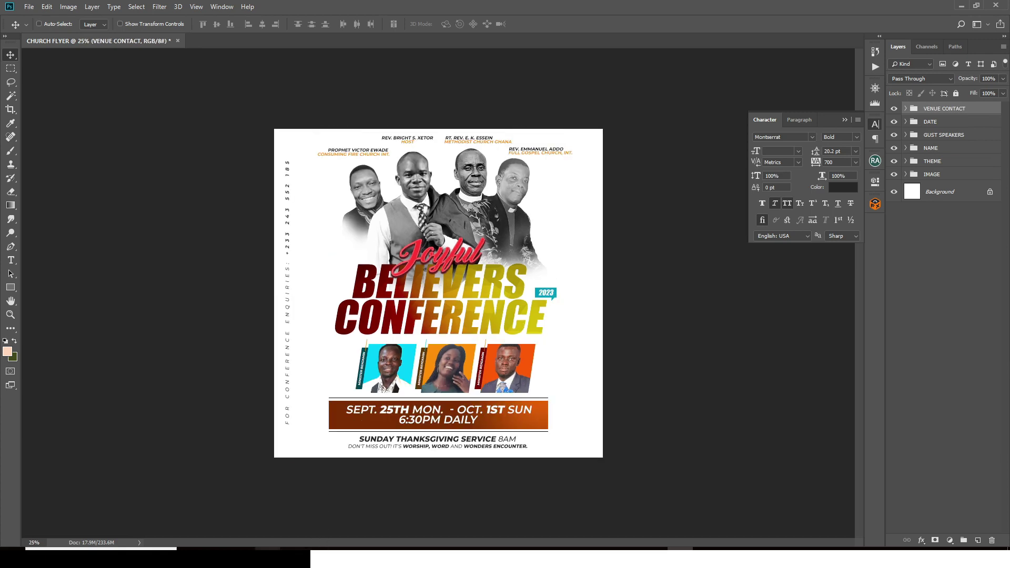
pyautogui.hotkey('alt', 'Tab')
# Step: Paste the copied ministry name as a new text block left of the title
pyautogui.moveTo(172, 314); pyautogui.dragTo(66, 304)
pyautogui.hotkey('ctrl', 'c')
pyautogui.hotkey('alt', 'Tab')
pyautogui.press('t')
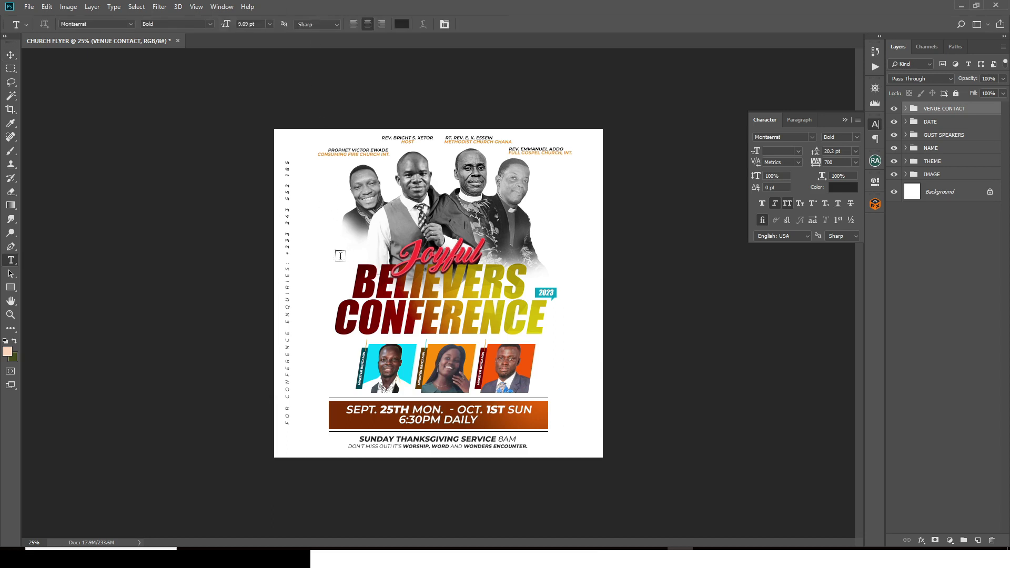
pyautogui.click(317, 257)
pyautogui.hotkey('ctrl', 'v')
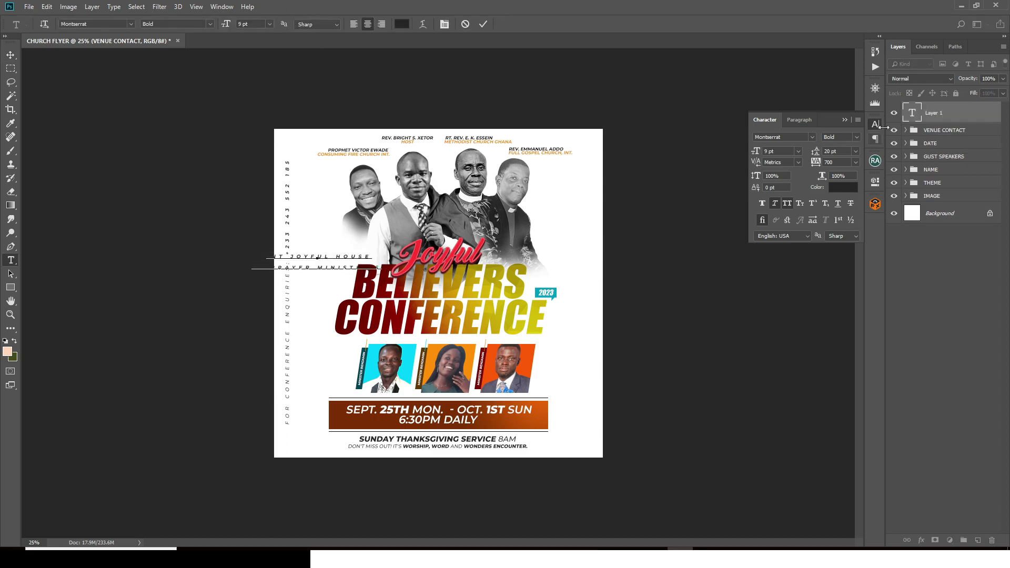
pyautogui.hotkey('ctrl', 'Return')
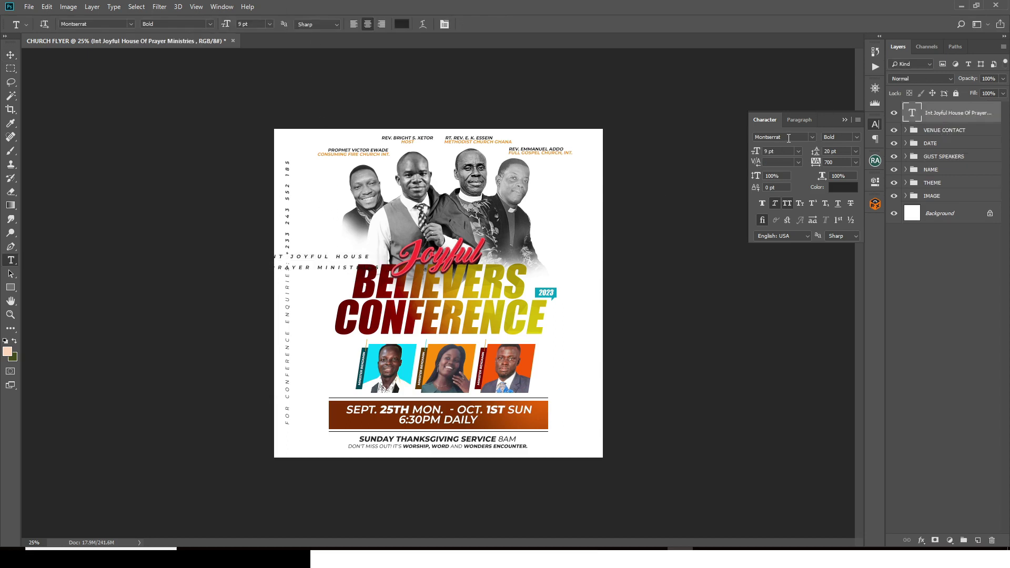
# Step: Make the ministry name ExtraBold at 9 pt
pyautogui.click(857, 136)
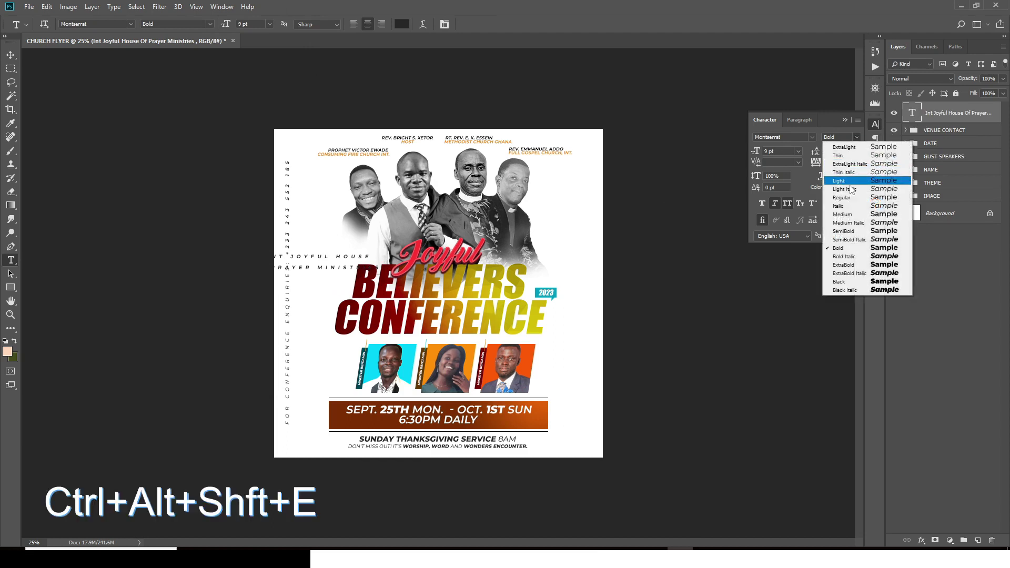
pyautogui.click(842, 265)
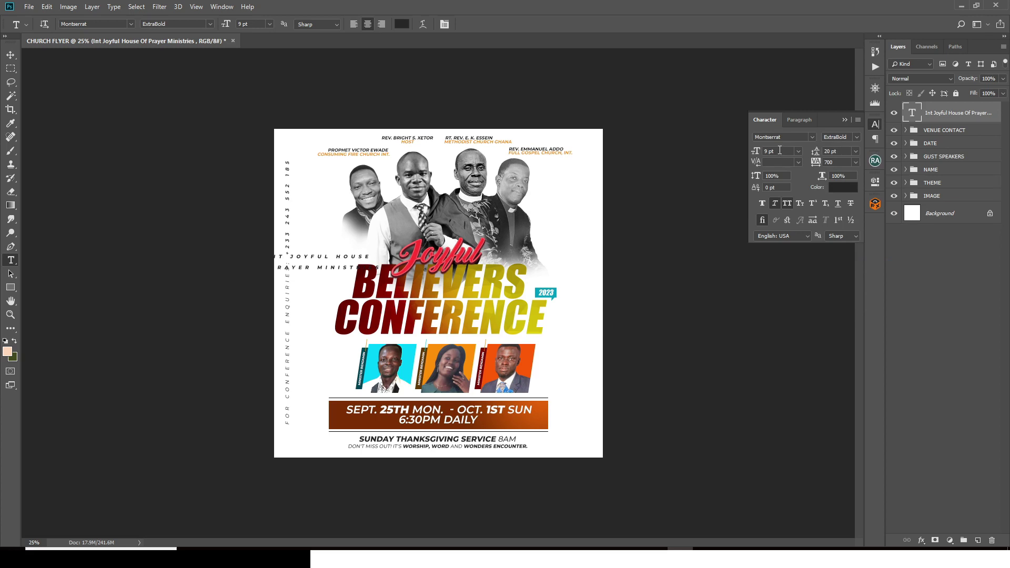
pyautogui.click(752, 150)
pyautogui.write('9')
pyautogui.press('Return')
# Step: Give the ministry name 0 tracking, 9 pt leading and left alignment, and nudge it up
pyautogui.write('0')
pyautogui.press('Return')
pyautogui.moveTo(840, 150); pyautogui.dragTo(822, 151)
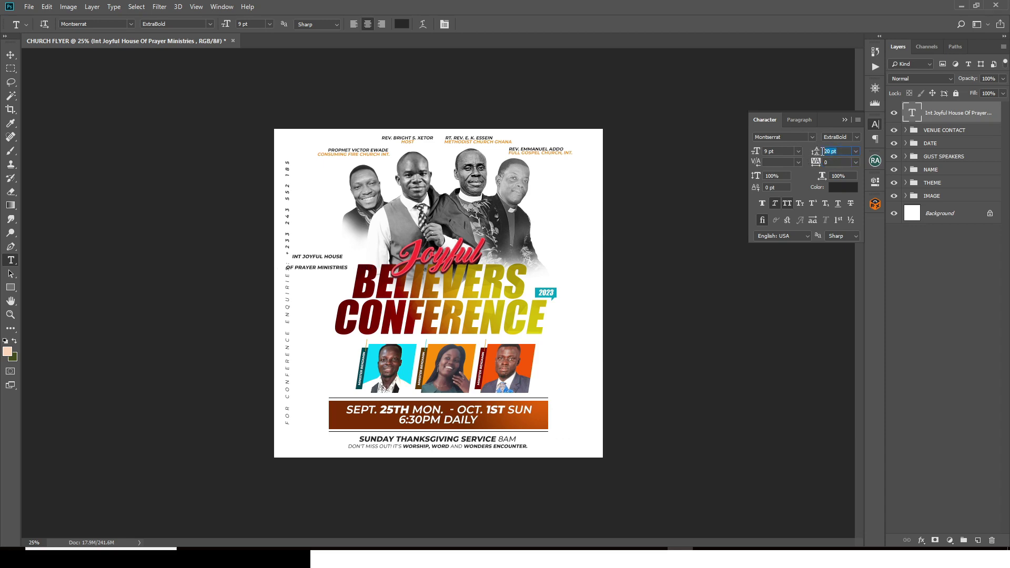
pyautogui.write('9')
pyautogui.press('Return')
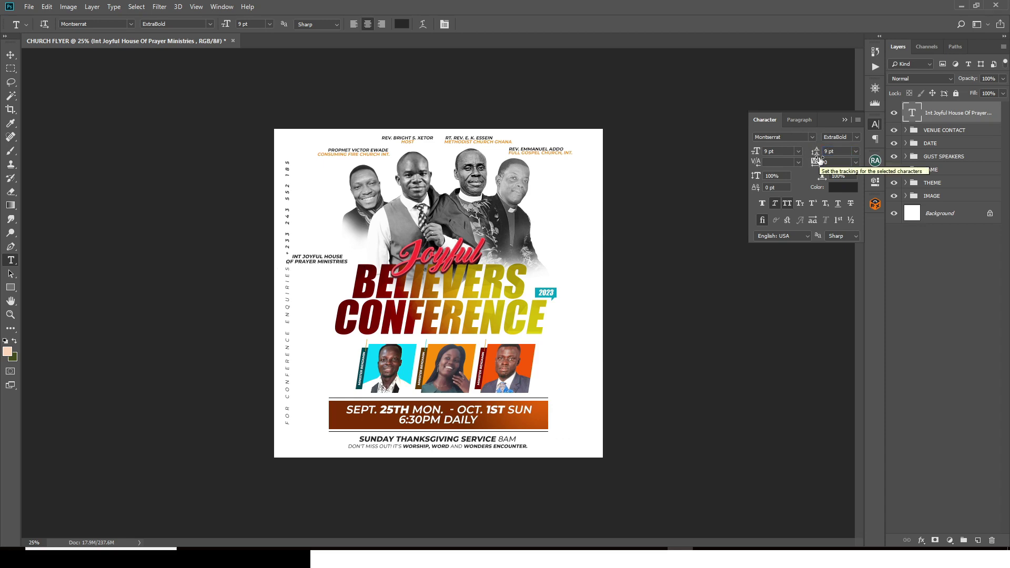
pyautogui.click(799, 119)
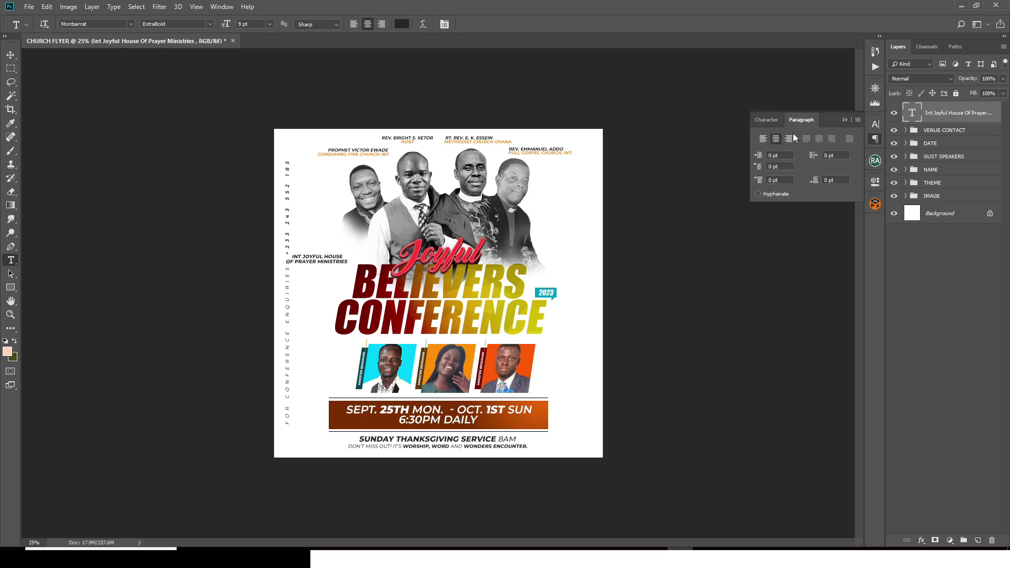
pyautogui.click(763, 140)
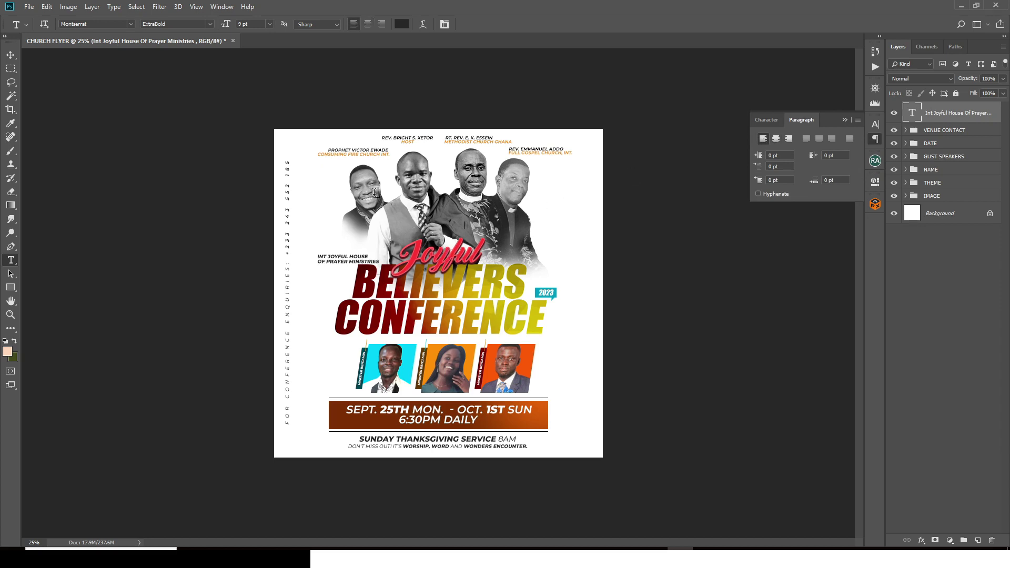
pyautogui.click(845, 120)
pyautogui.press('v')
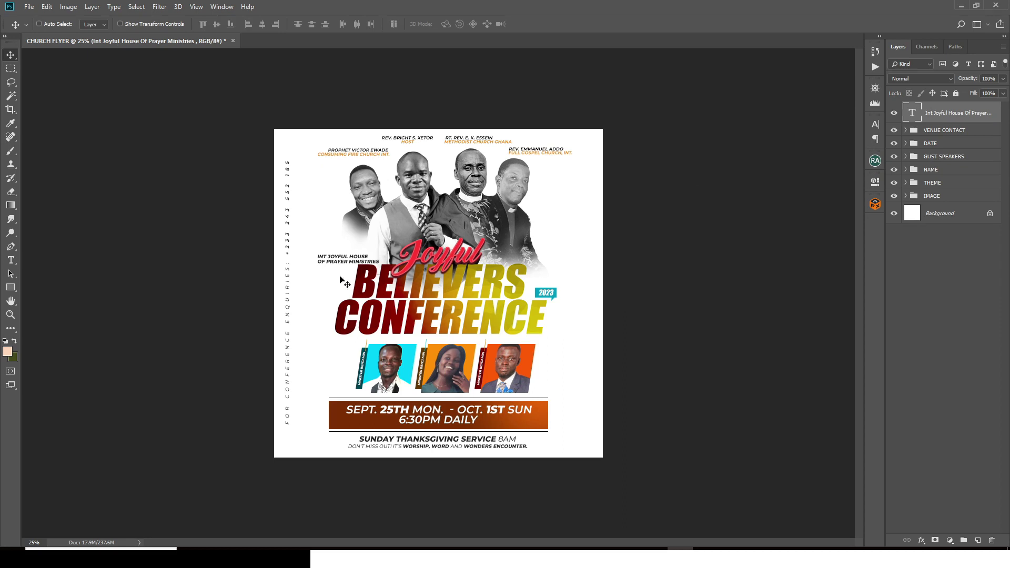
pyautogui.moveTo(345, 282); pyautogui.dragTo(346, 270)
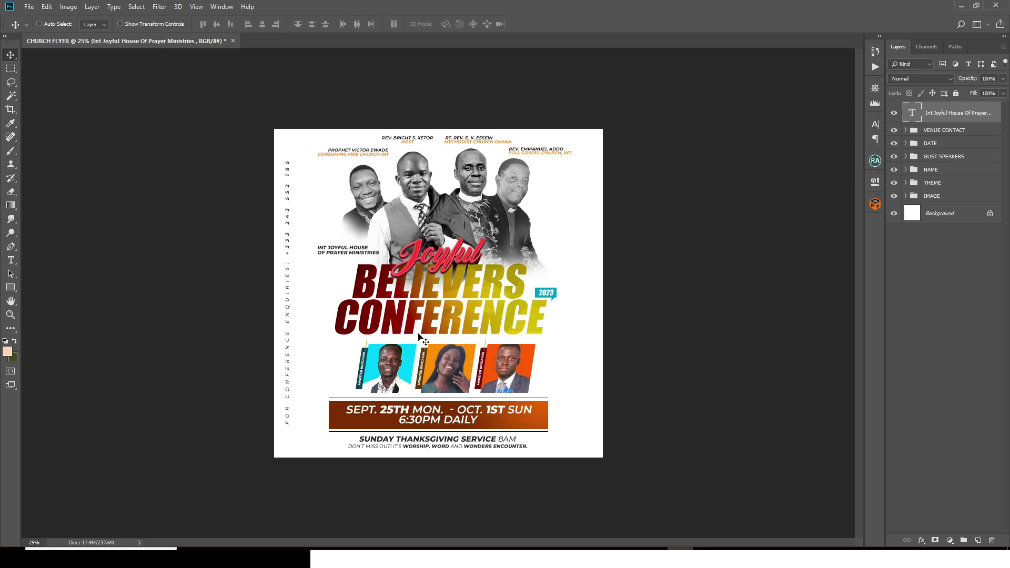
# Step: Duplicate the ministry name below the original and retype the copy as PRESENTS
pyautogui.hotkey('ctrl', 'j')
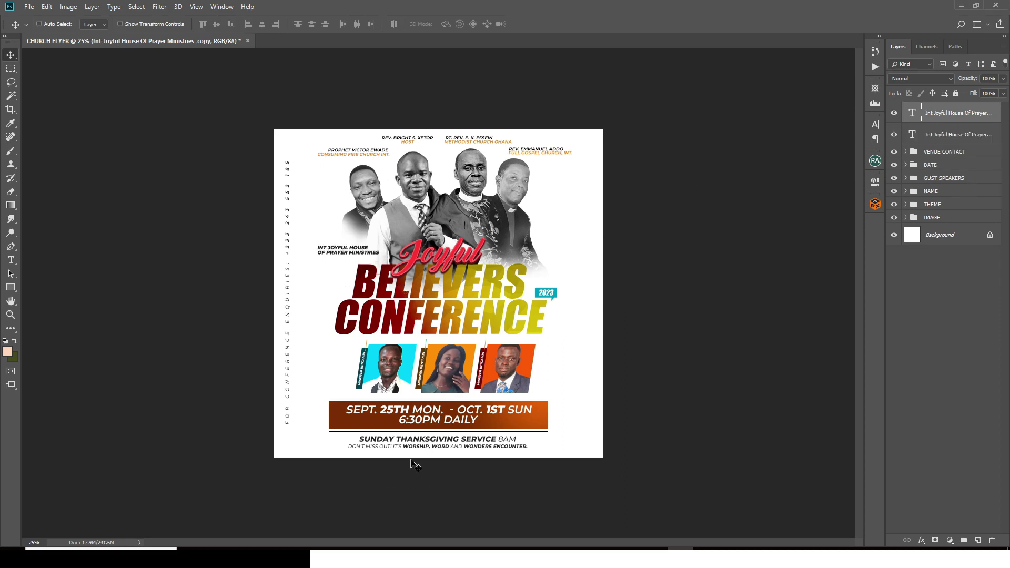
pyautogui.moveTo(343, 245); pyautogui.dragTo(343, 257)
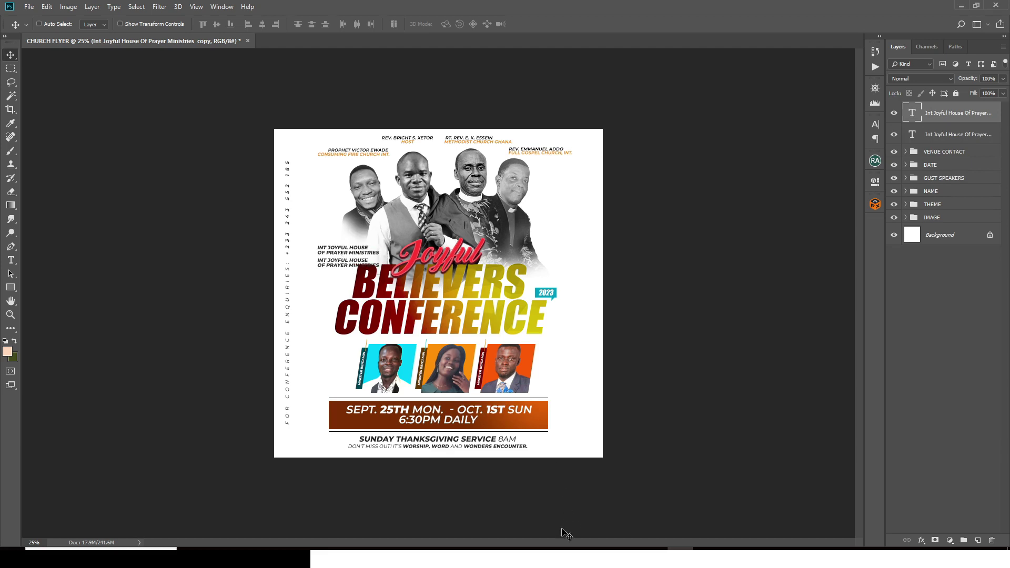
pyautogui.click(551, 557)
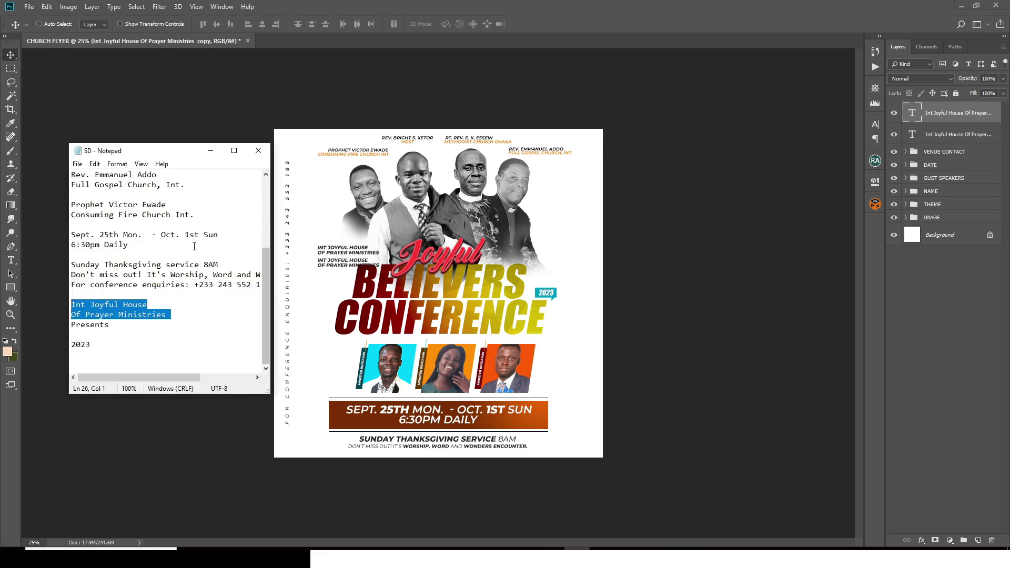
pyautogui.click(121, 322)
pyautogui.click(258, 150)
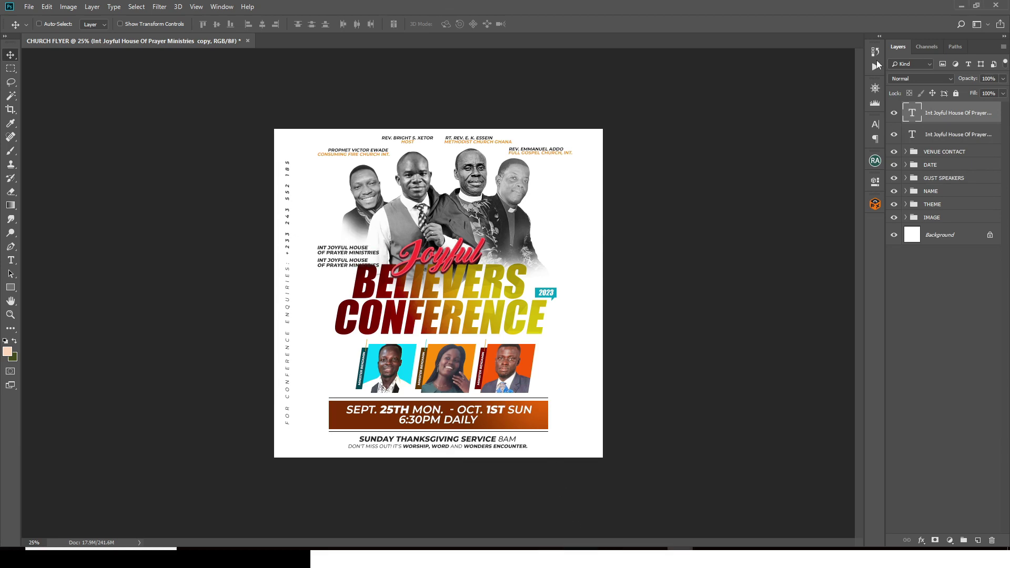
pyautogui.doubleClick(912, 116)
pyautogui.hotkey('ctrl', 'v')
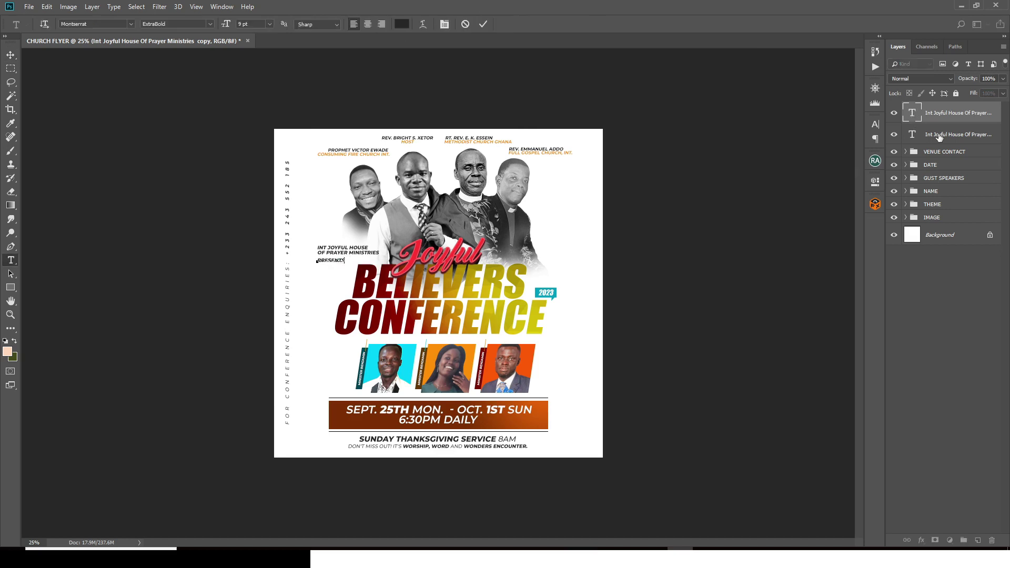
pyautogui.hotkey('ctrl', 'Return')
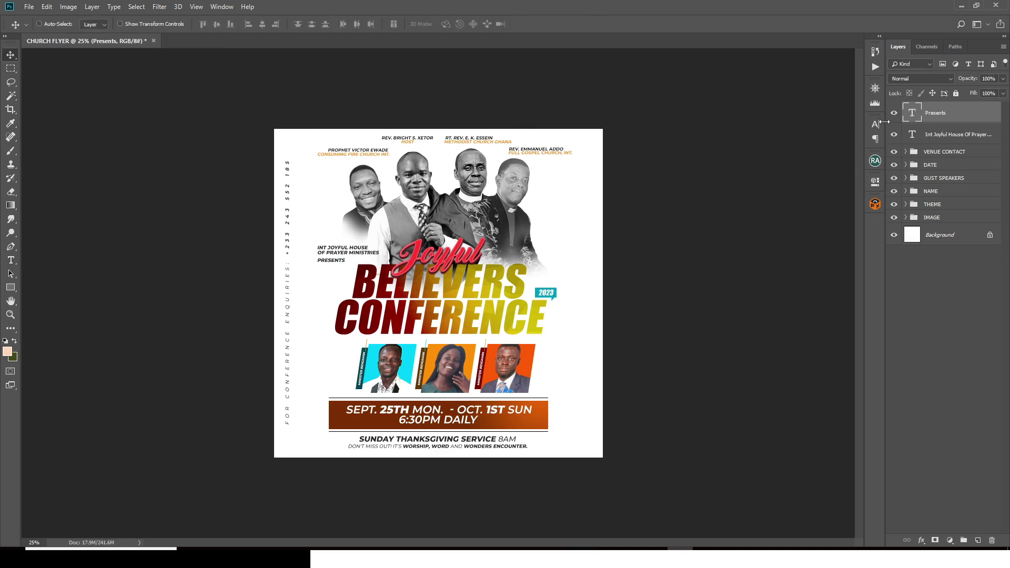
# Step: Format PRESENTS at 5 pt with wide tracking and rasterize its layer
pyautogui.click(874, 124)
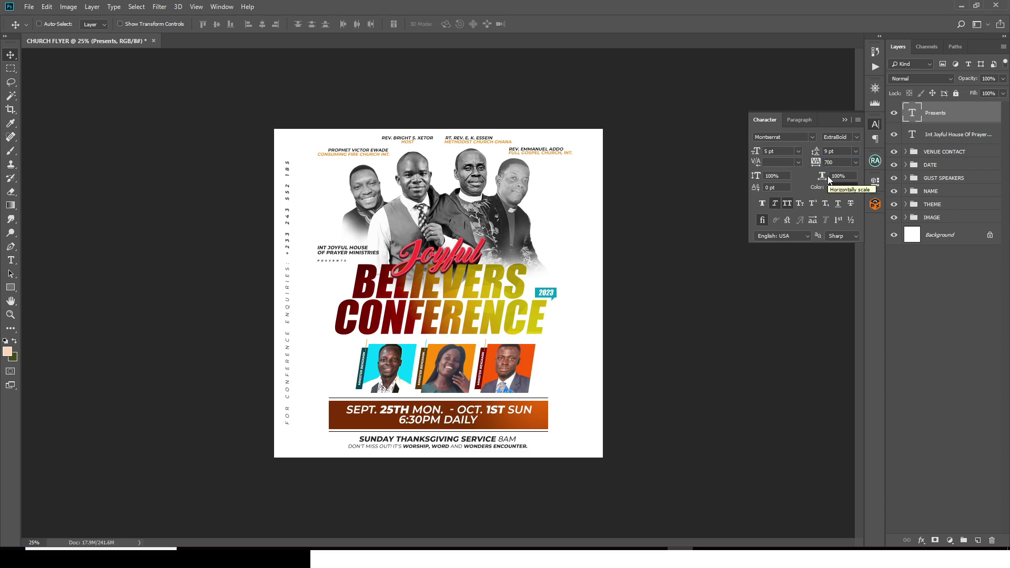
pyautogui.press('b')
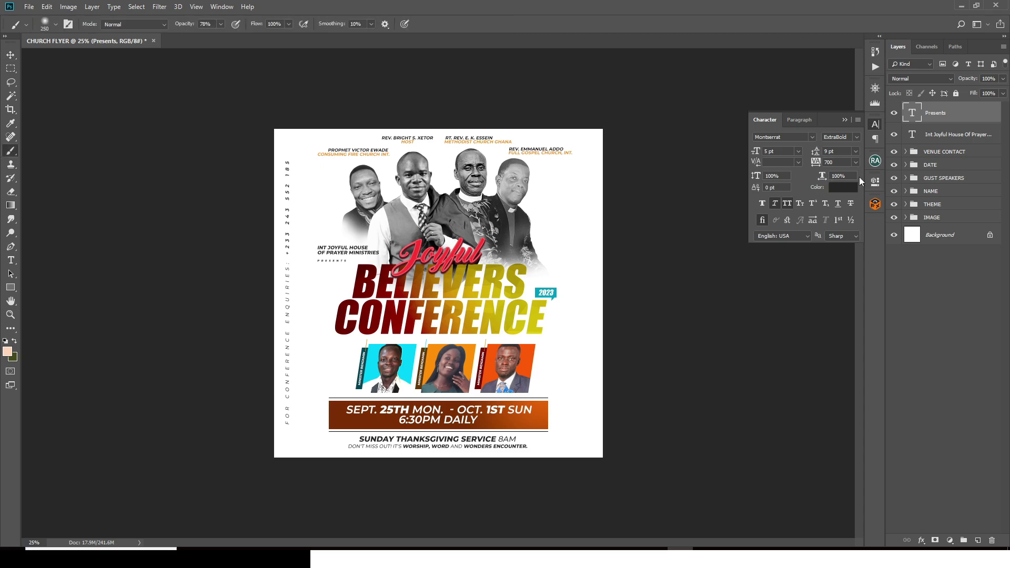
pyautogui.click(844, 120)
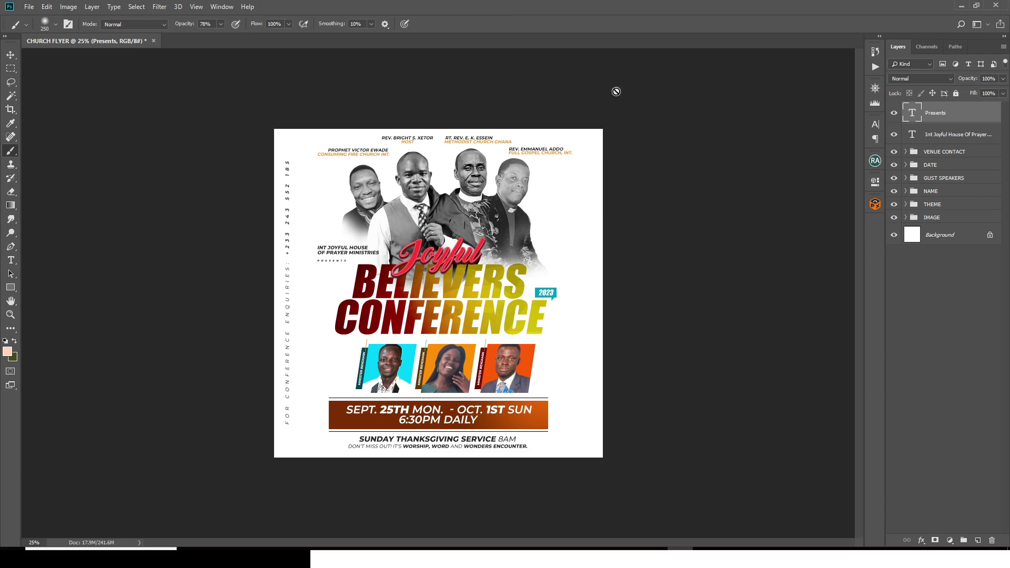
pyautogui.hotkey('ctrl', '+')
pyautogui.click(279, 286)
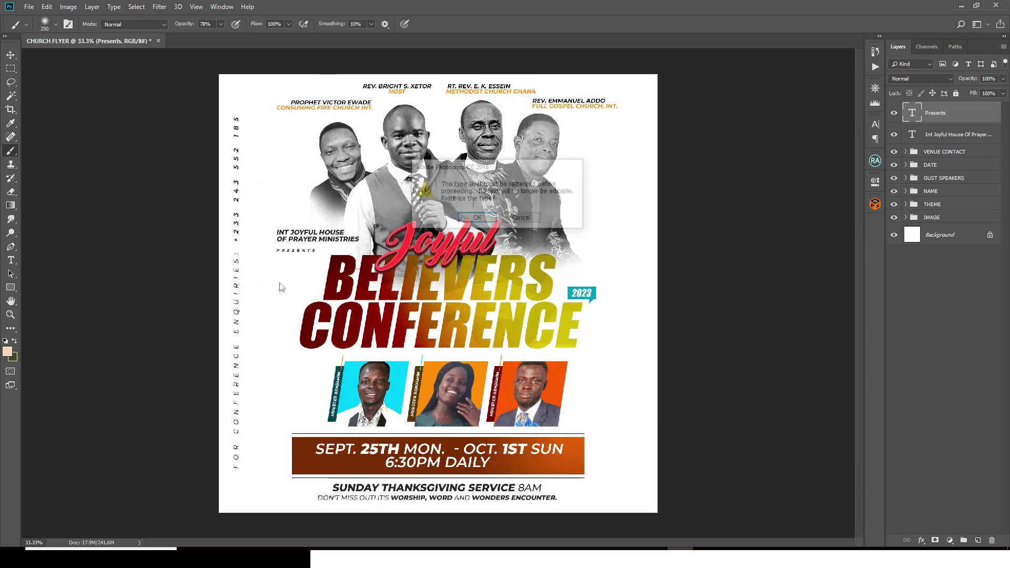
pyautogui.click(476, 220)
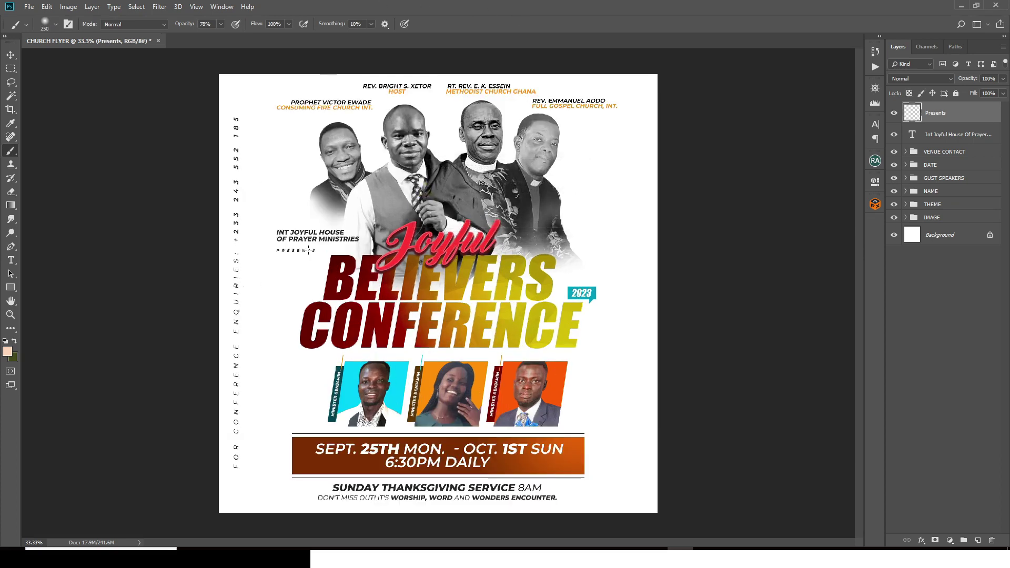
# Step: Drop the LOGO image onto the flyer, scale it to about 12%, and set it left of the ministry name
pyautogui.press('v')
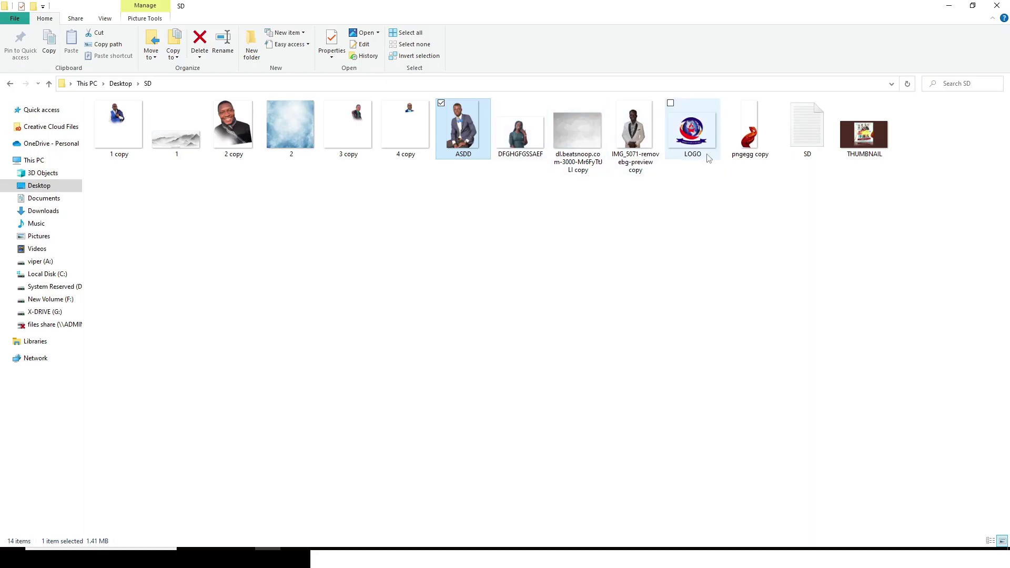
pyautogui.click(687, 548)
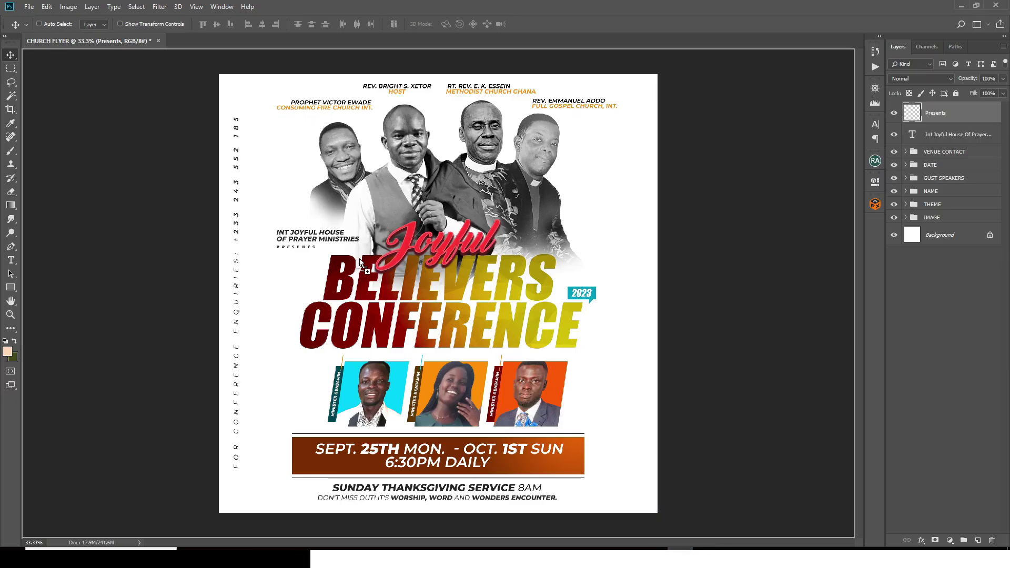
pyautogui.moveTo(361, 261); pyautogui.dragTo(361, 261)
pyautogui.moveTo(657, 127); pyautogui.dragTo(459, 264)
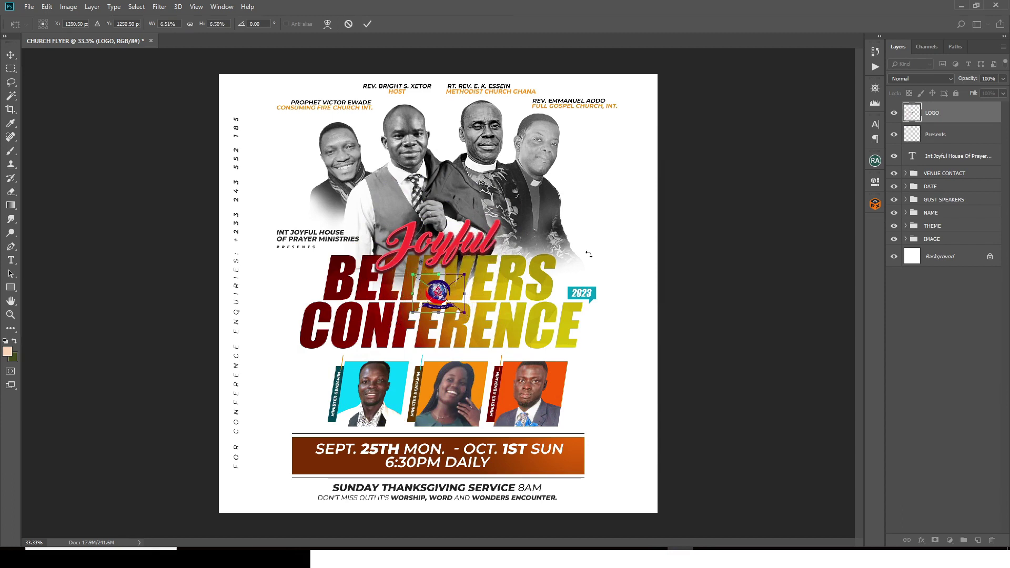
pyautogui.press('Return')
pyautogui.moveTo(444, 308); pyautogui.dragTo(258, 250)
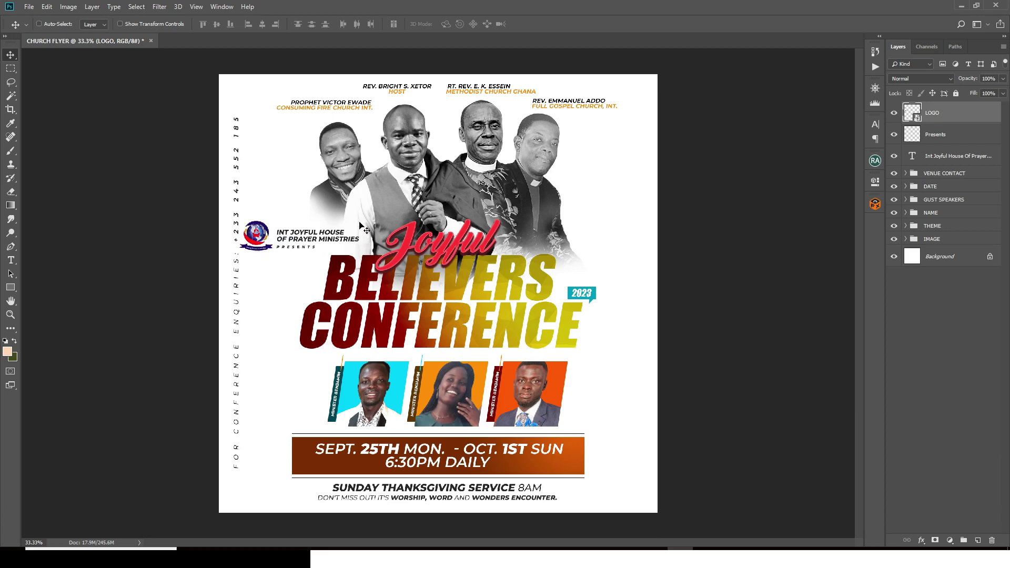
pyautogui.press('Right')
pyautogui.press('Right')
pyautogui.press('Right')
pyautogui.press('Right')
pyautogui.press('Right')
pyautogui.press('Right')
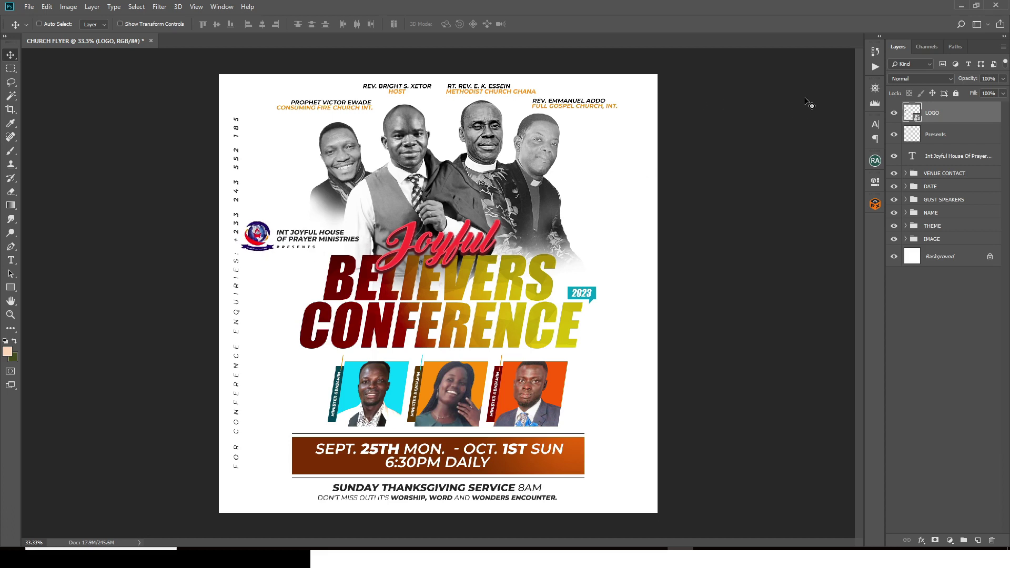
# Step: Group the logo, ministry name and PRESENTS layers and name the group LOGO
pyautogui.keyDown('shift'); pyautogui.click(934, 164); pyautogui.keyUp('shift')
pyautogui.hotkey('ctrl', 'g')
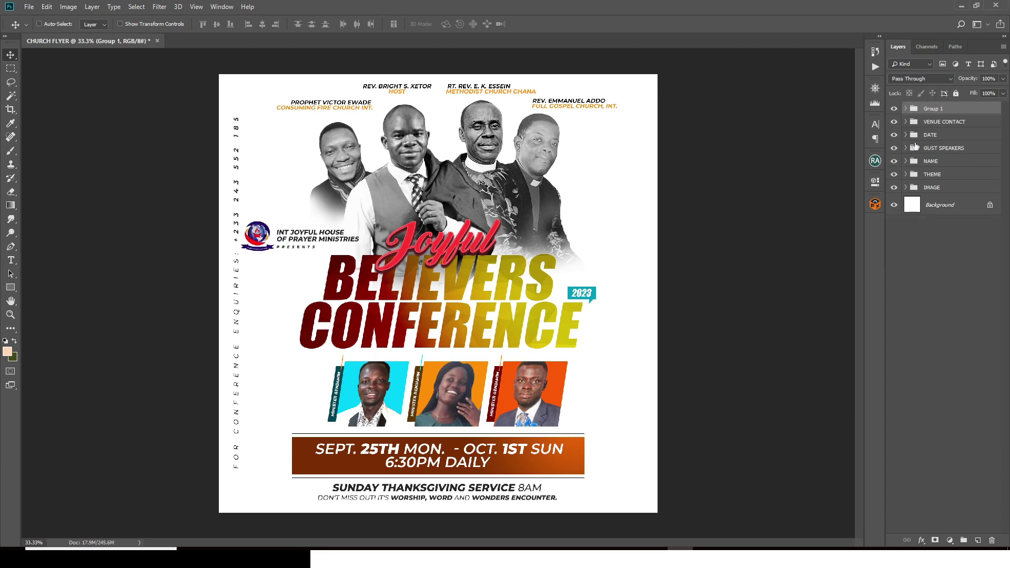
pyautogui.doubleClick(937, 110)
pyautogui.write('T')
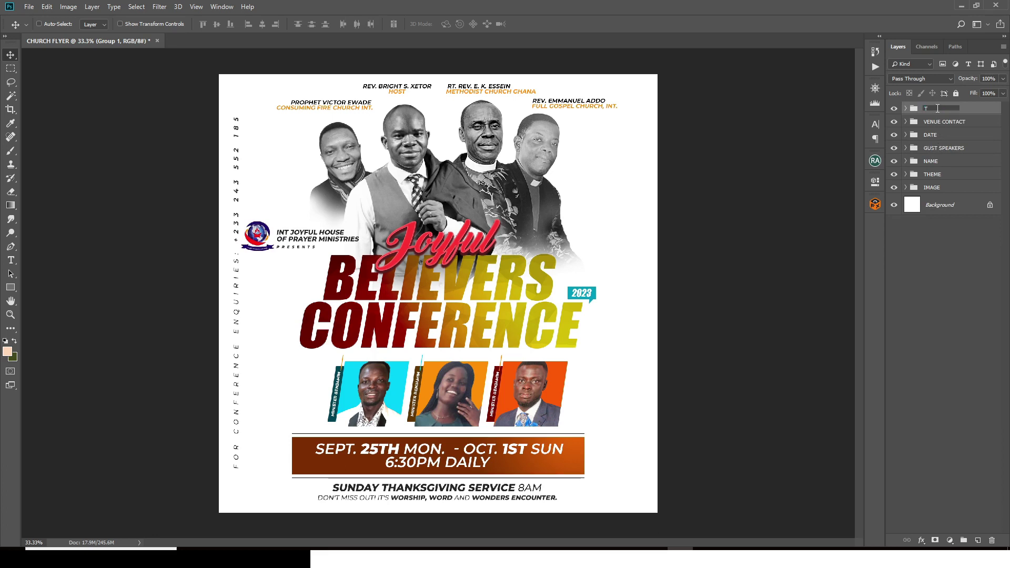
pyautogui.press('Return')
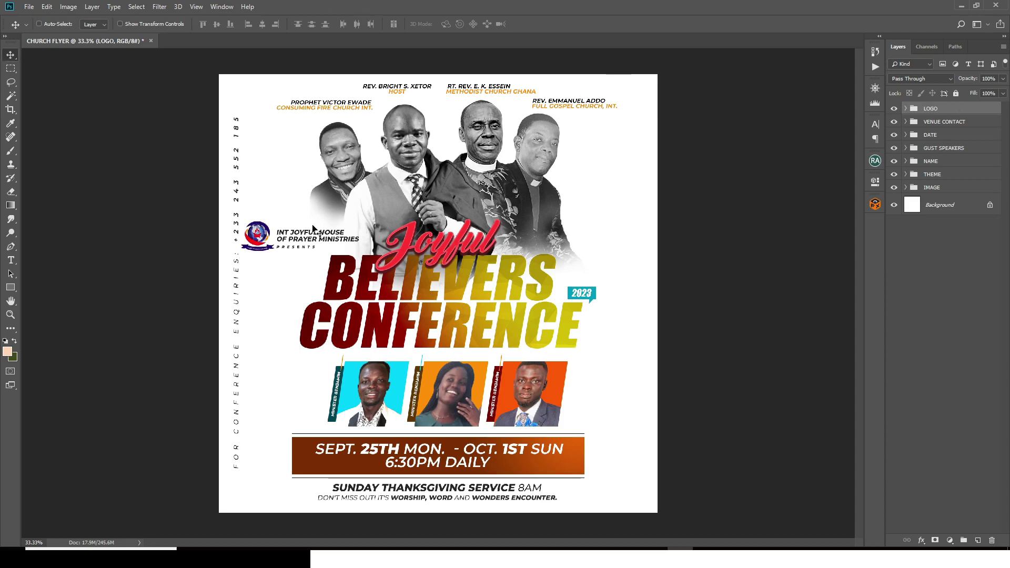
# Step: Shift the LOGO block right and up and scale it down to about 93%
pyautogui.moveTo(308, 247); pyautogui.dragTo(337, 242)
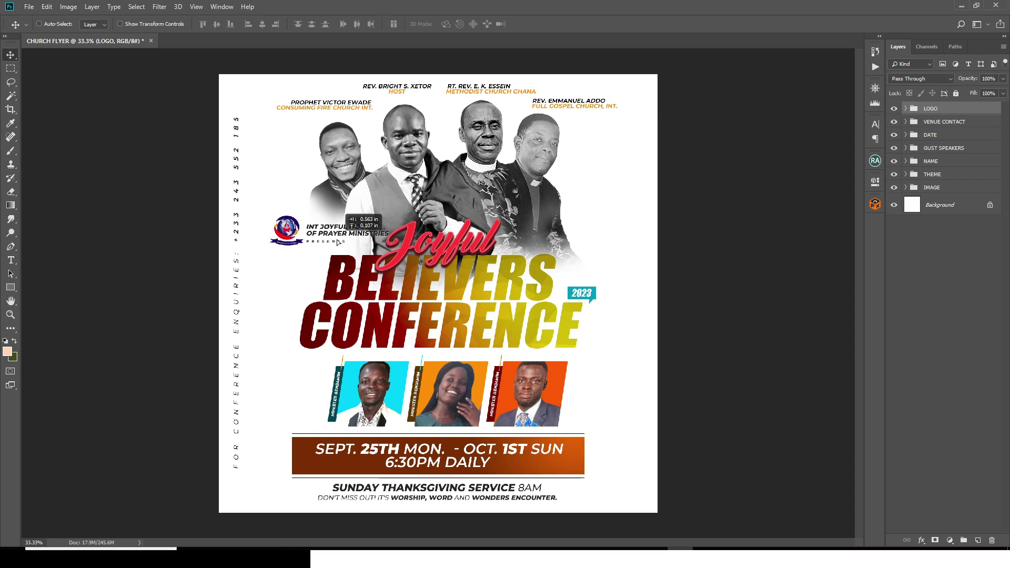
pyautogui.moveTo(337, 242); pyautogui.dragTo(337, 242)
pyautogui.hotkey('ctrl', 't')
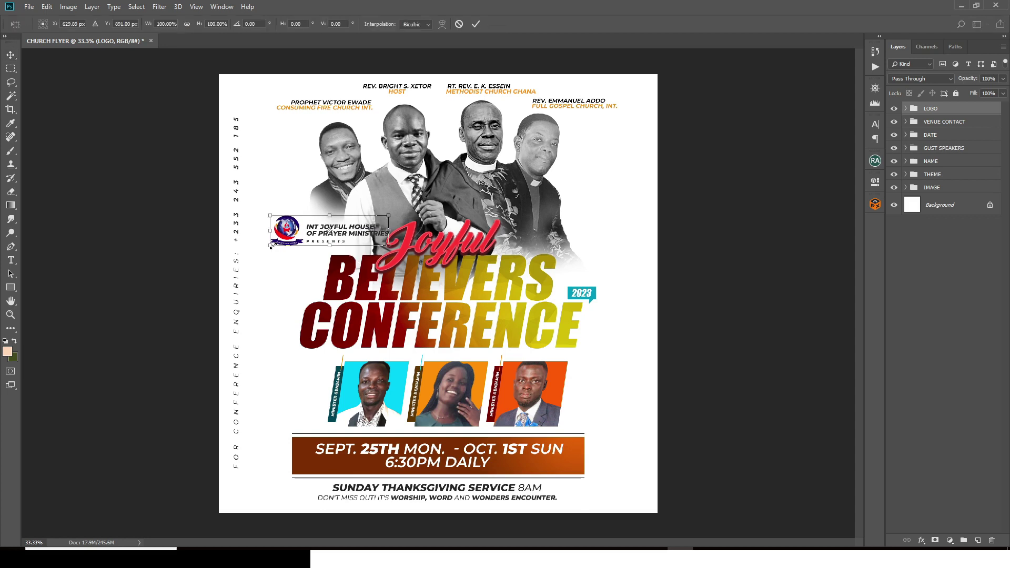
pyautogui.moveTo(270, 246); pyautogui.dragTo(278, 243)
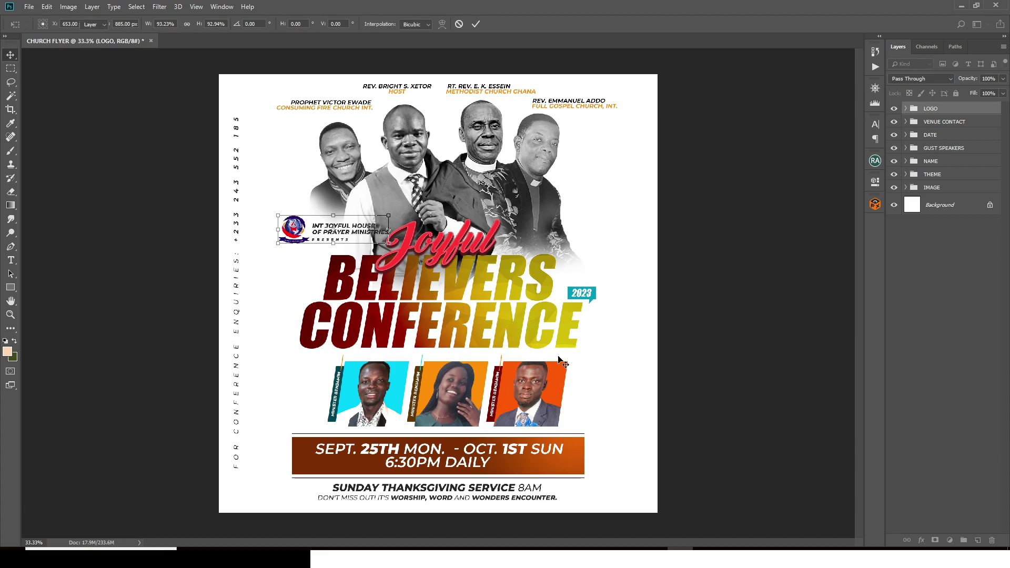
pyautogui.press('Return')
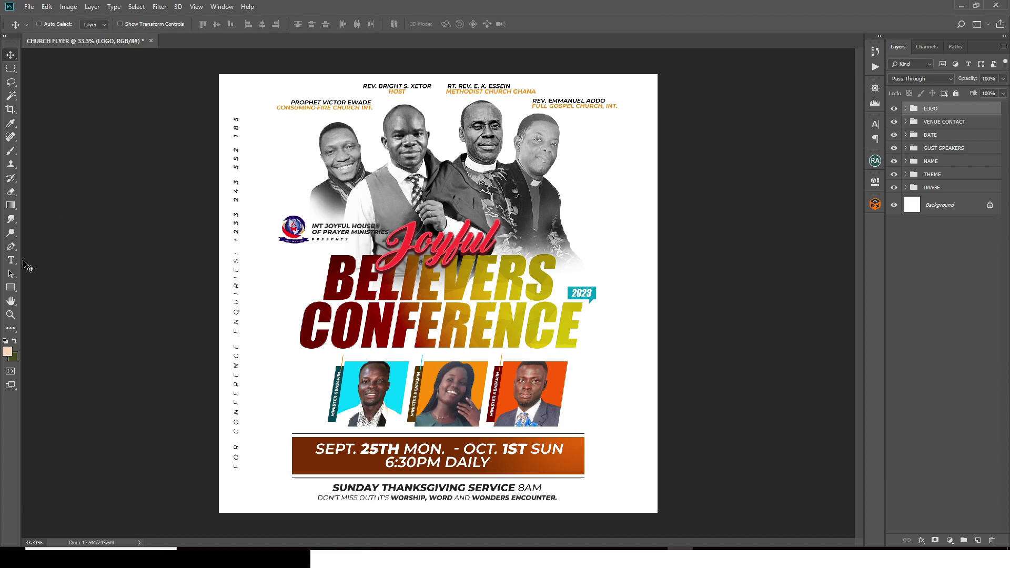
# Step: Draw a white 709 × 208 px rectangle behind the logo block inside the LOGO group
pyautogui.click(10, 288)
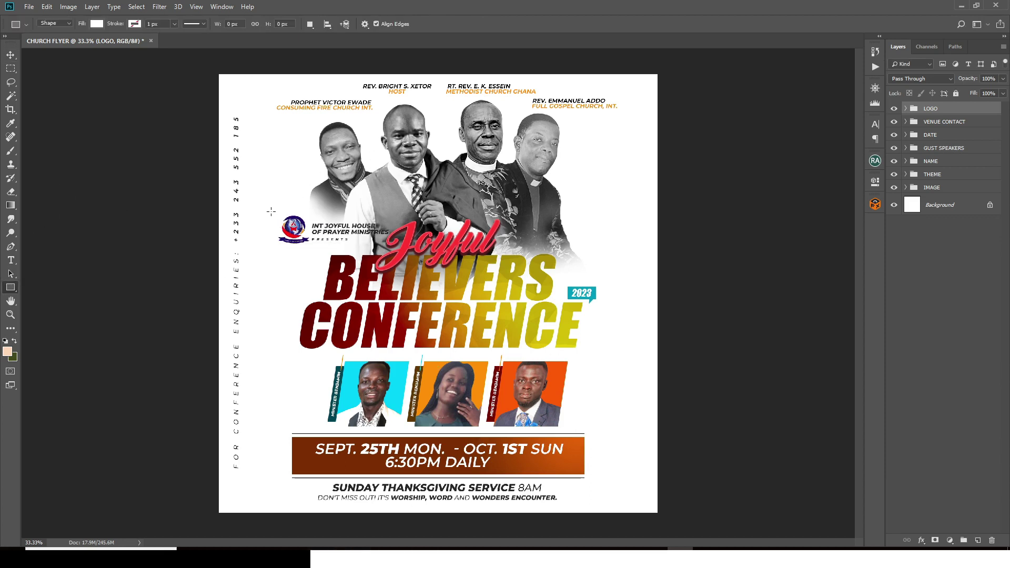
pyautogui.moveTo(271, 211); pyautogui.dragTo(395, 248)
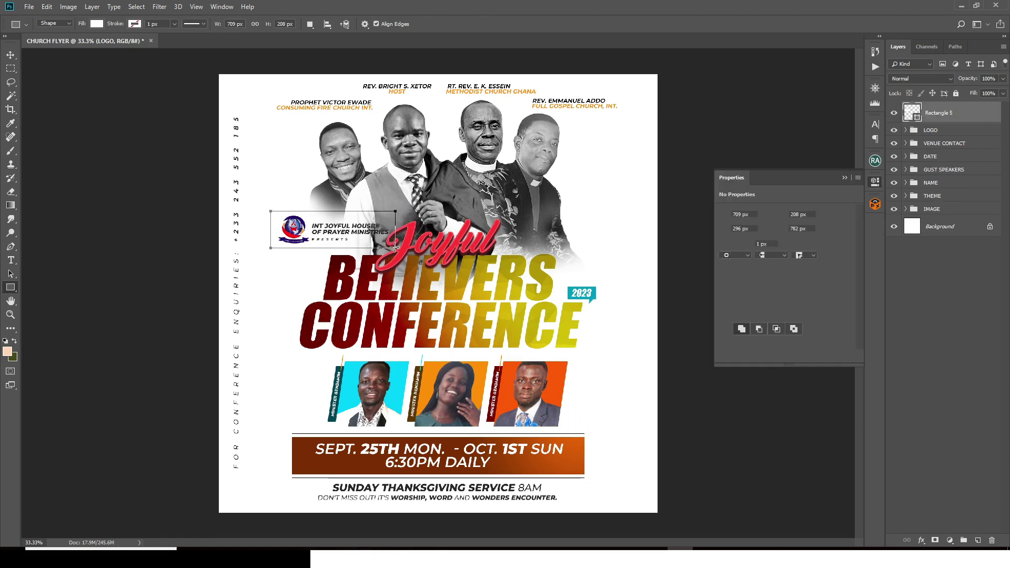
pyautogui.moveTo(942, 118); pyautogui.dragTo(945, 200)
# Step: Move the LOGO group down the stack to sit between THEME and IMAGE
pyautogui.click(905, 108)
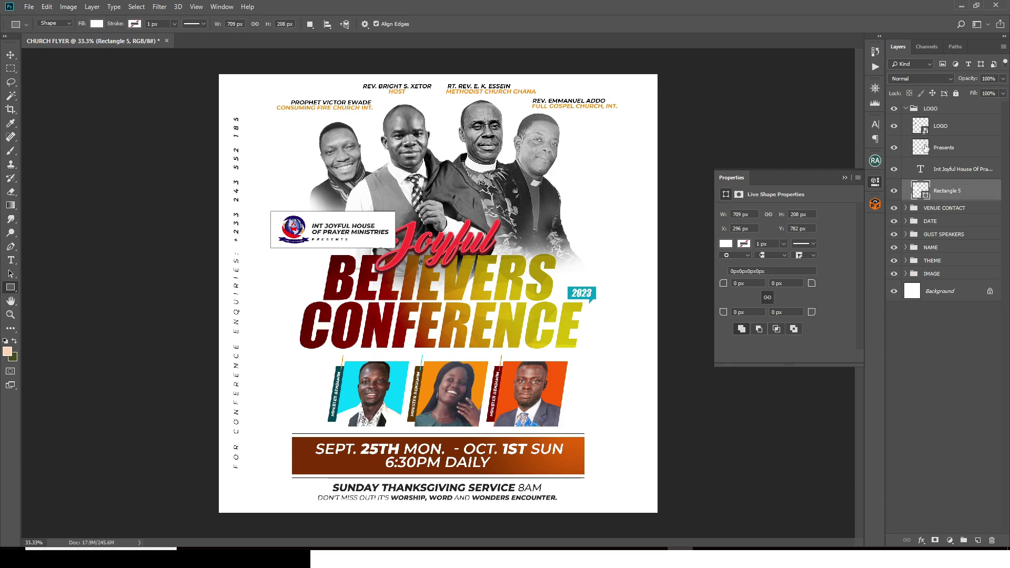
pyautogui.click(905, 109)
pyautogui.click(927, 111)
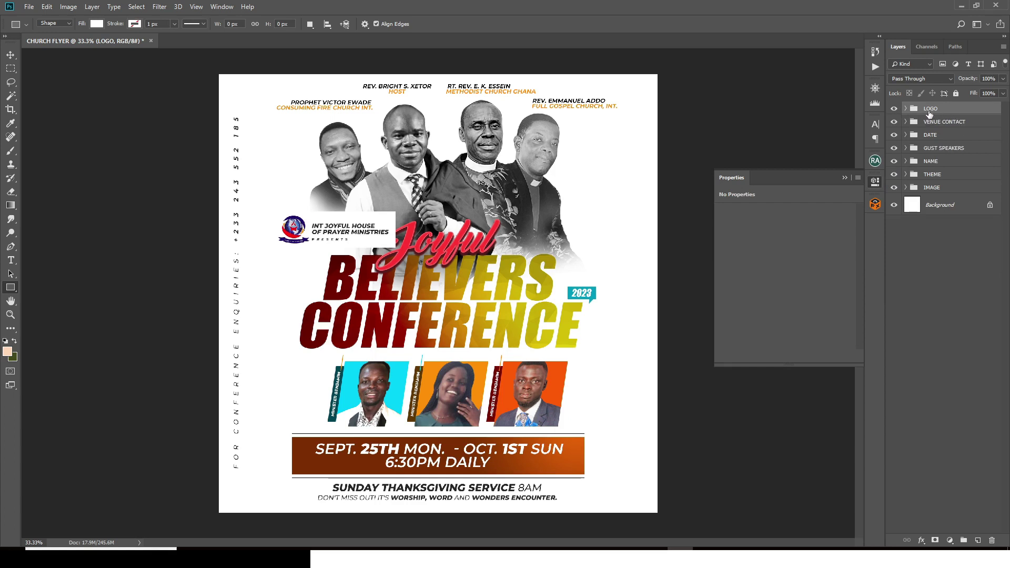
pyautogui.moveTo(929, 114); pyautogui.dragTo(928, 179)
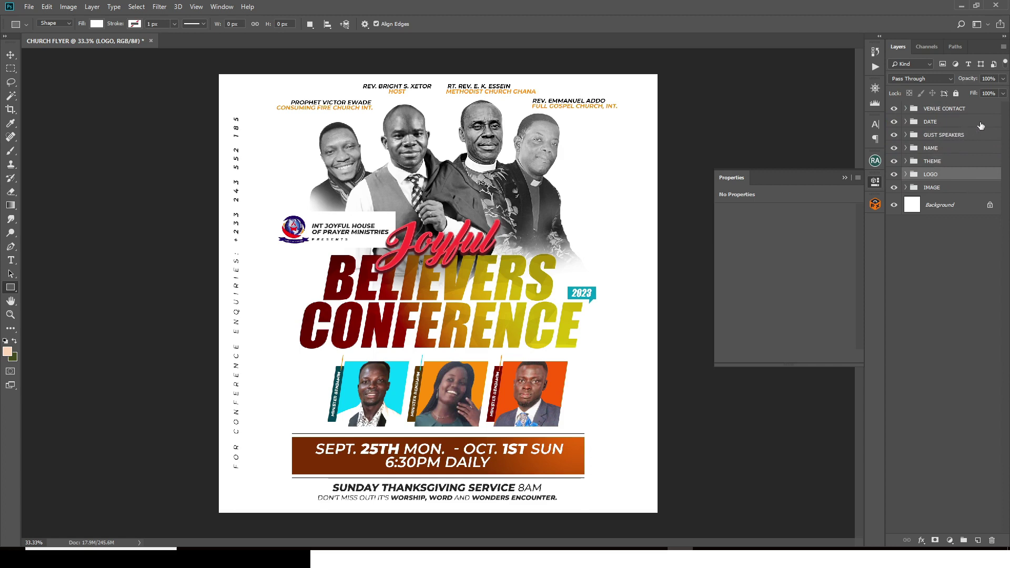
# Step: Select the VENUE CONTACT, DATE, GUST SPEAKERS, NAME, THEME and LOGO groups, cancelling a trial transform
pyautogui.click(934, 109)
pyautogui.keyDown('shift'); pyautogui.click(937, 123); pyautogui.keyUp('shift')
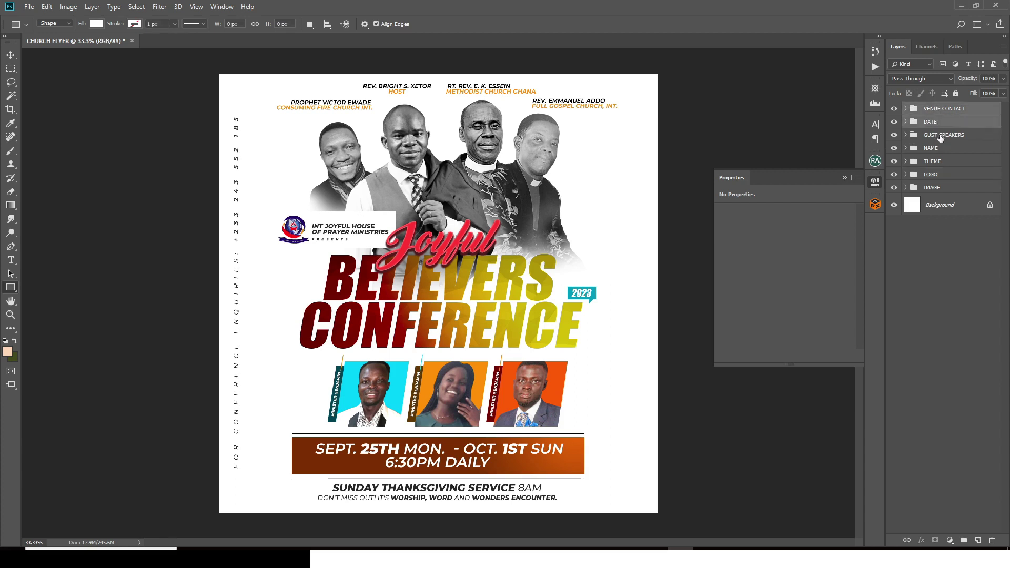
pyautogui.keyDown('shift'); pyautogui.click(940, 137); pyautogui.keyUp('shift')
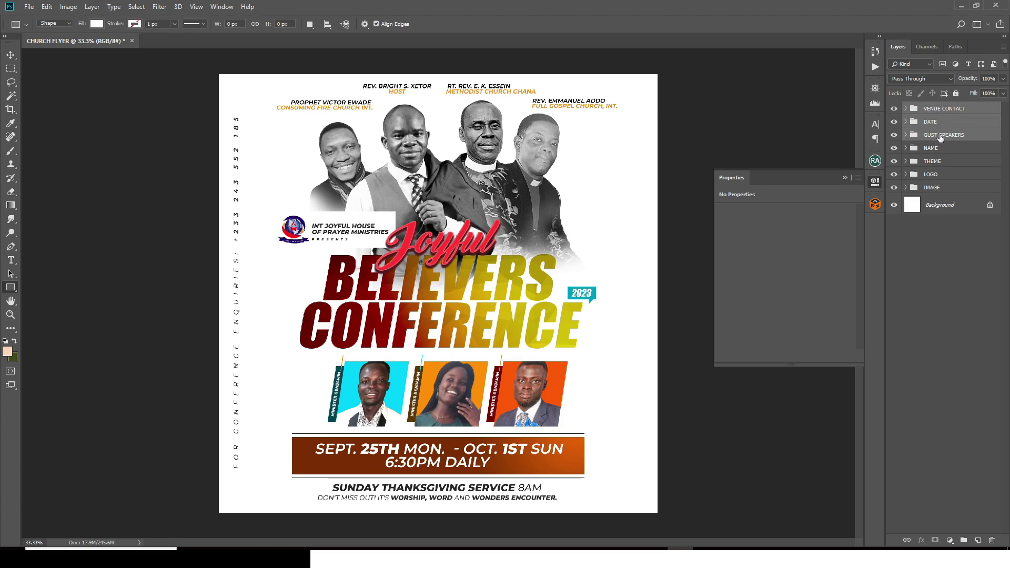
pyautogui.keyDown('ctrl'); pyautogui.click(940, 139); pyautogui.keyUp('ctrl')
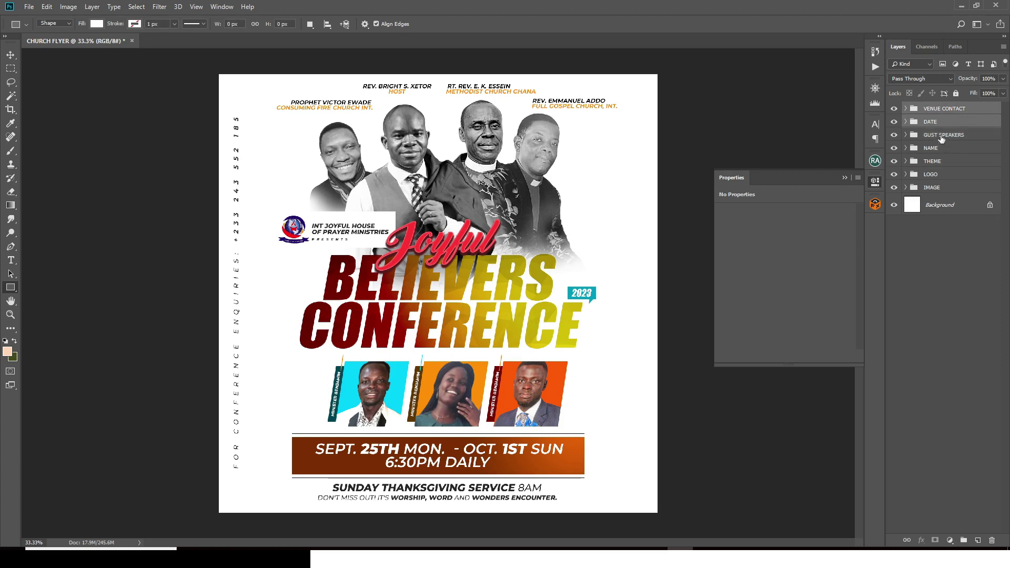
pyautogui.keyDown('shift'); pyautogui.click(941, 138); pyautogui.keyUp('shift')
pyautogui.keyDown('shift'); pyautogui.click(937, 149); pyautogui.keyUp('shift')
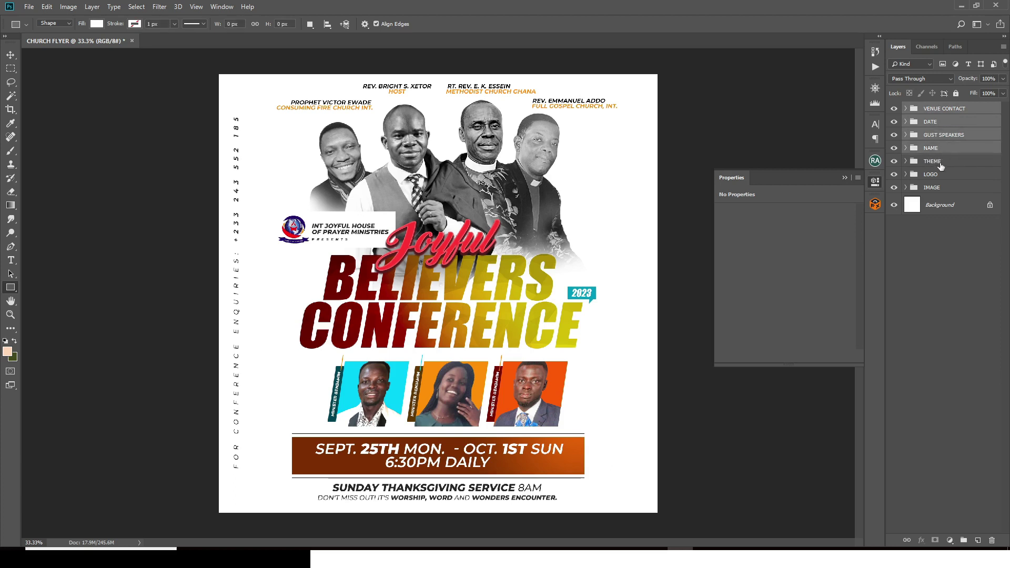
pyautogui.keyDown('shift'); pyautogui.click(940, 164); pyautogui.keyUp('shift')
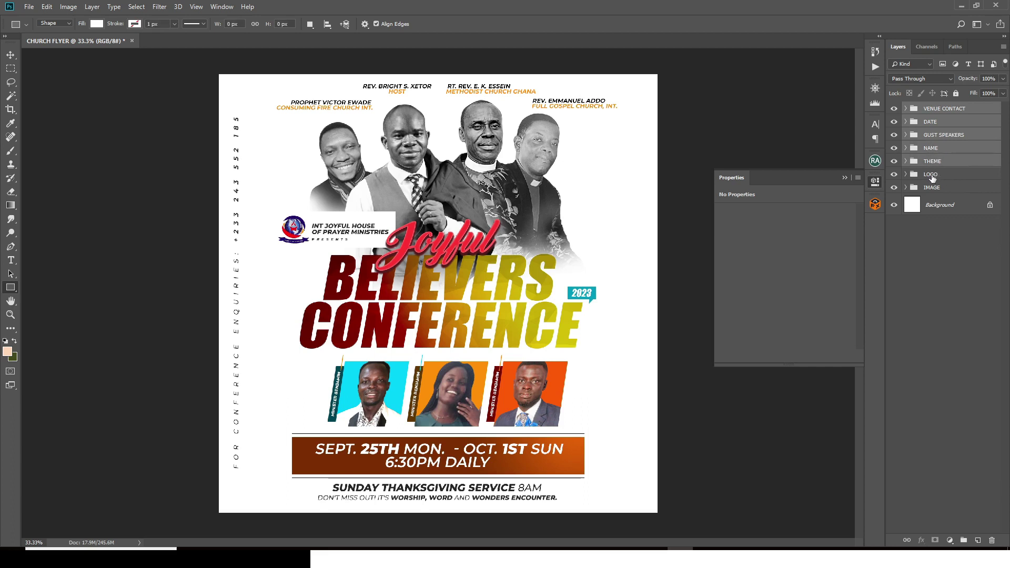
pyautogui.keyDown('shift'); pyautogui.click(932, 178); pyautogui.keyUp('shift')
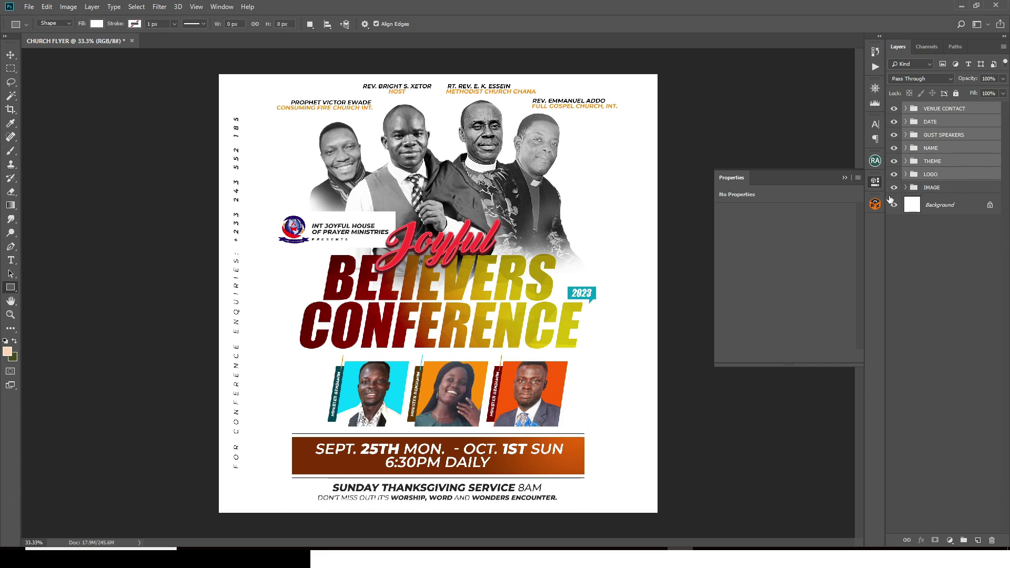
pyautogui.hotkey('ctrl', 't')
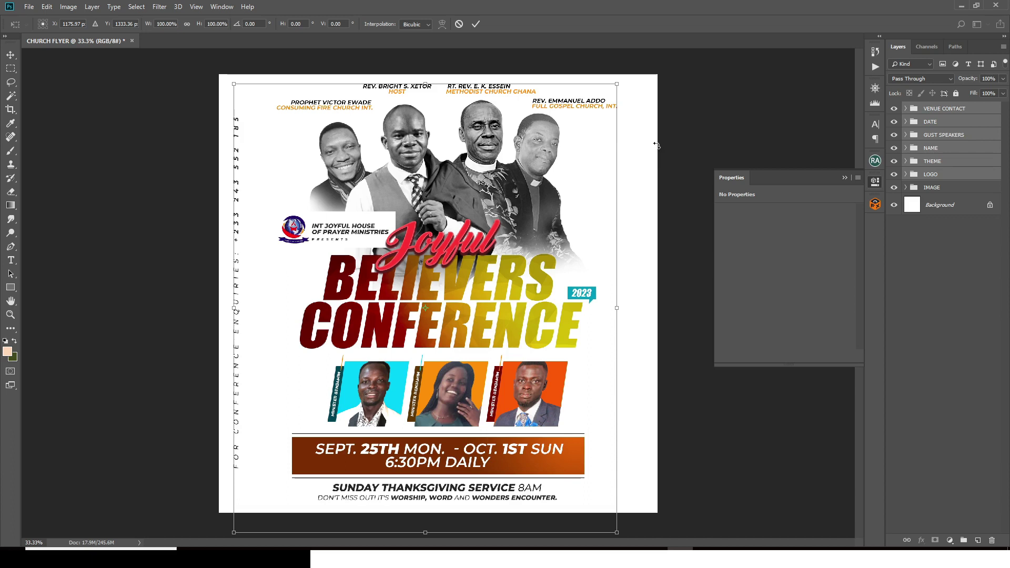
pyautogui.press('u')
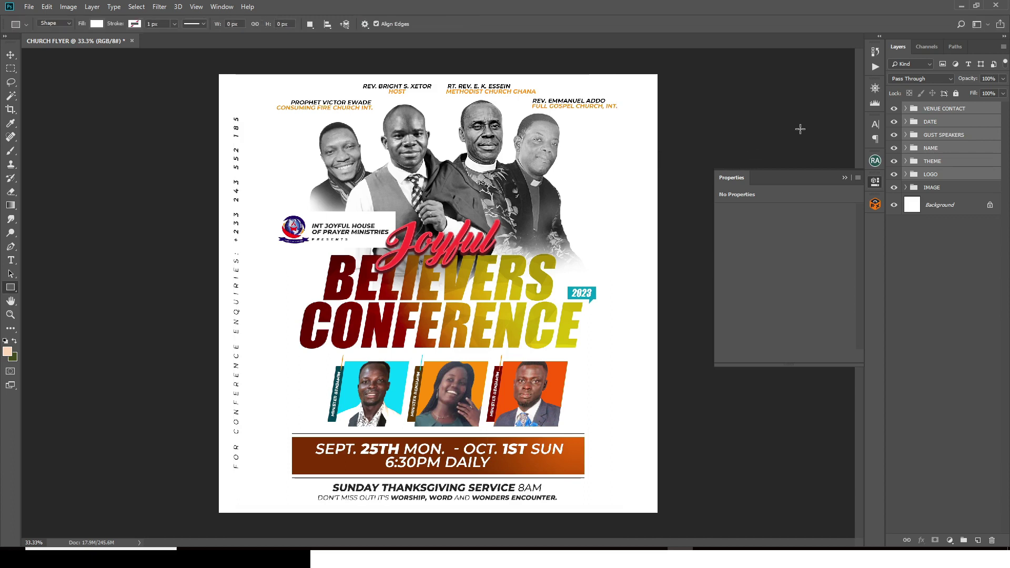
# Step: Swap VENUE CONTACT for its Don't miss out and Sunday Thanksgiving layers, excluding the enquiries text
pyautogui.click(905, 108)
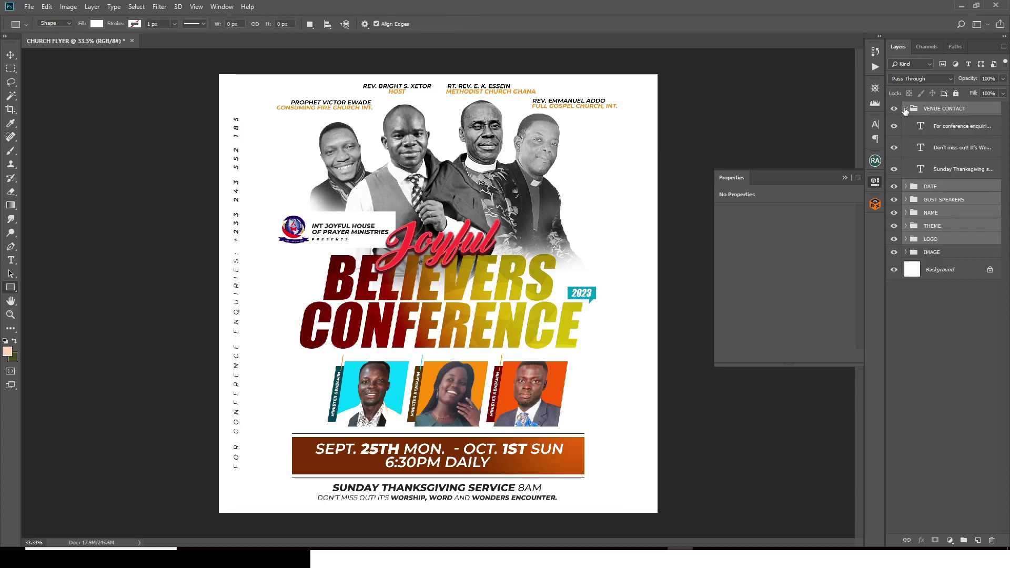
pyautogui.keyDown('ctrl'); pyautogui.click(939, 113); pyautogui.keyUp('ctrl')
pyautogui.keyDown('ctrl'); pyautogui.click(948, 131); pyautogui.keyUp('ctrl')
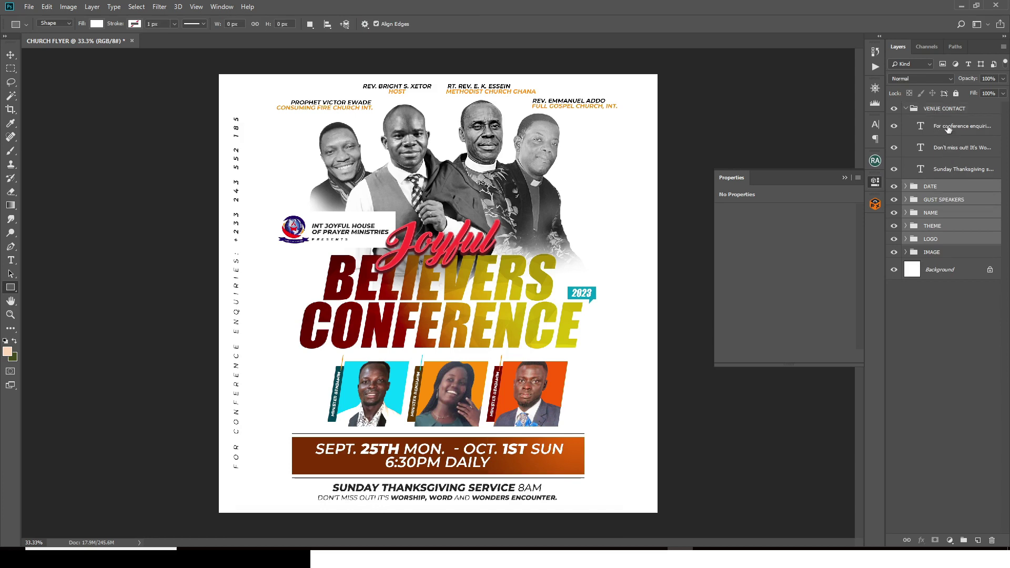
pyautogui.keyDown('ctrl'); pyautogui.click(943, 153); pyautogui.keyUp('ctrl')
pyautogui.keyDown('ctrl'); pyautogui.click(946, 169); pyautogui.keyUp('ctrl')
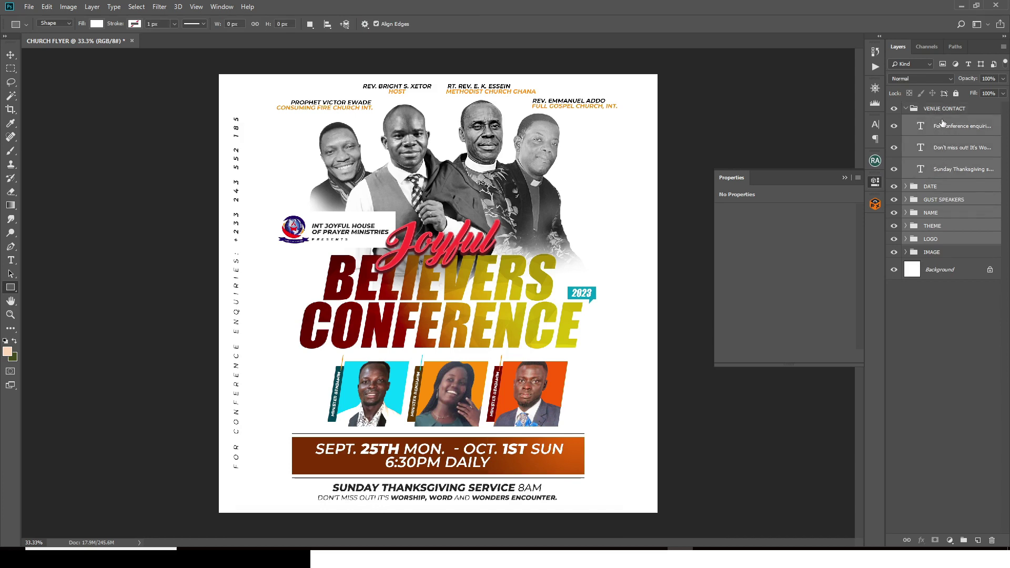
pyautogui.keyDown('ctrl'); pyautogui.click(945, 130); pyautogui.keyUp('ctrl')
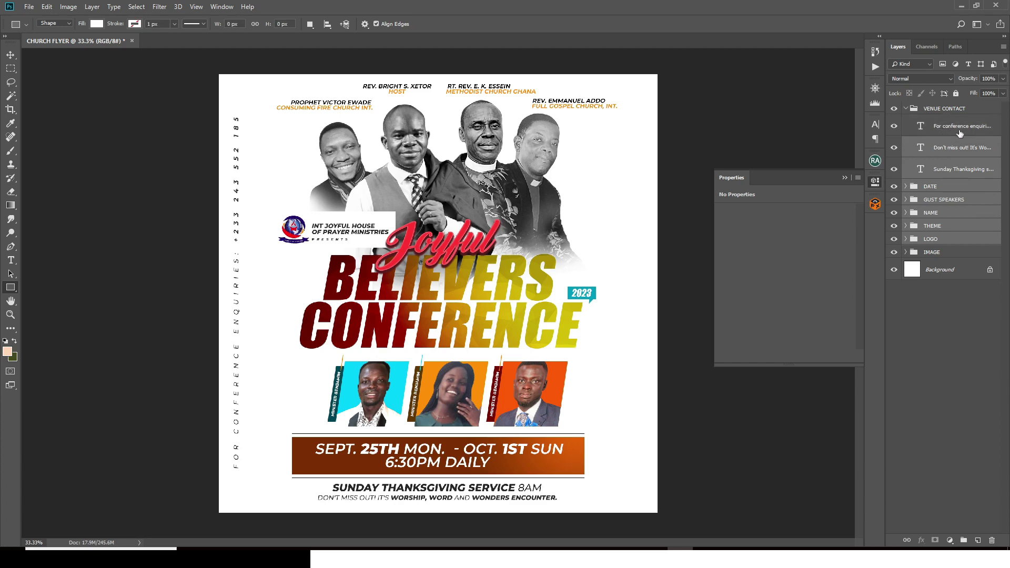
# Step: Rotate the selected artwork about −4.9° counterclockwise and nudge it upward
pyautogui.hotkey('ctrl', 't')
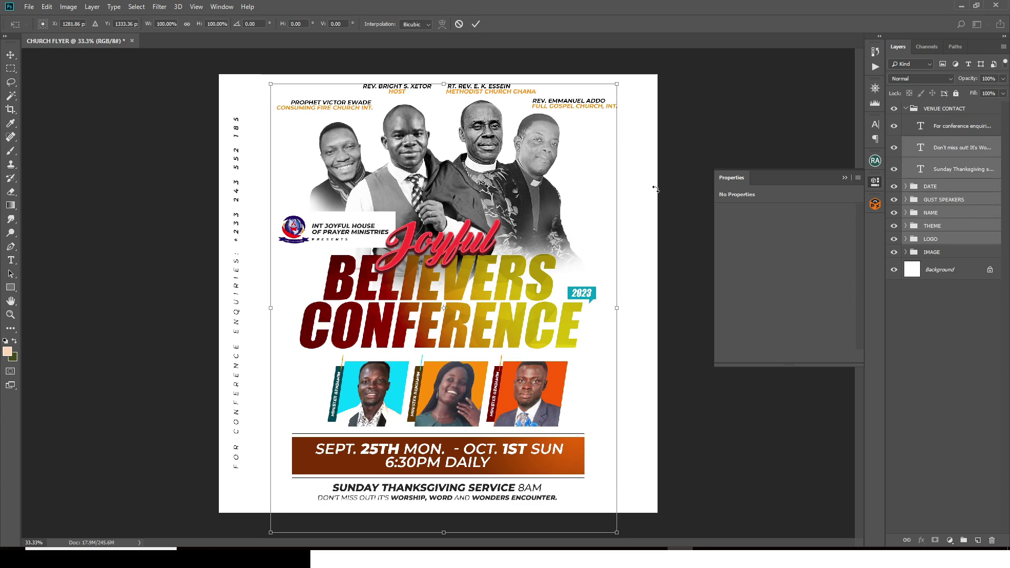
pyautogui.moveTo(639, 230); pyautogui.dragTo(643, 209)
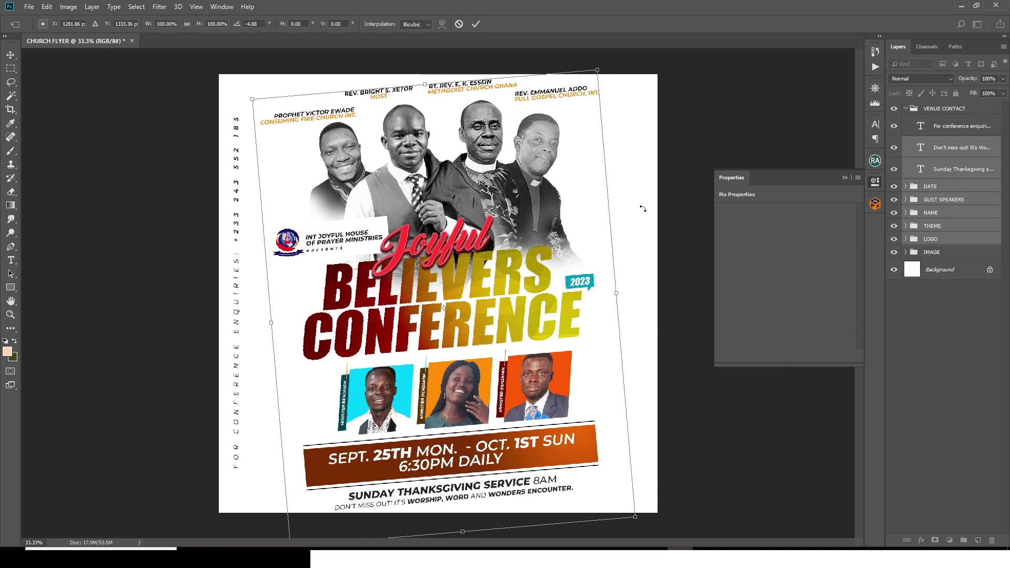
pyautogui.press('u')
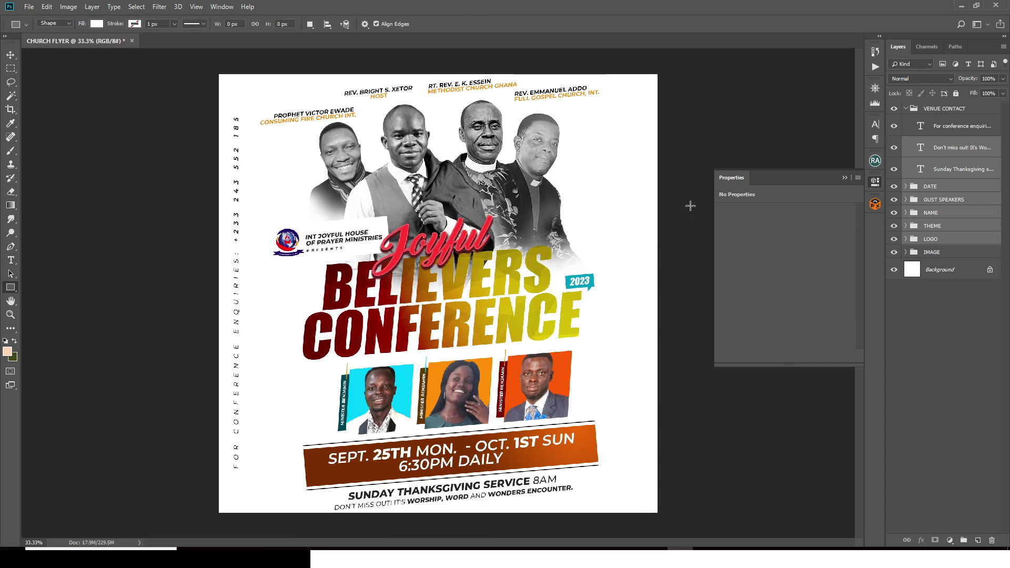
pyautogui.press('v')
pyautogui.hotkey('shift', 'Up')
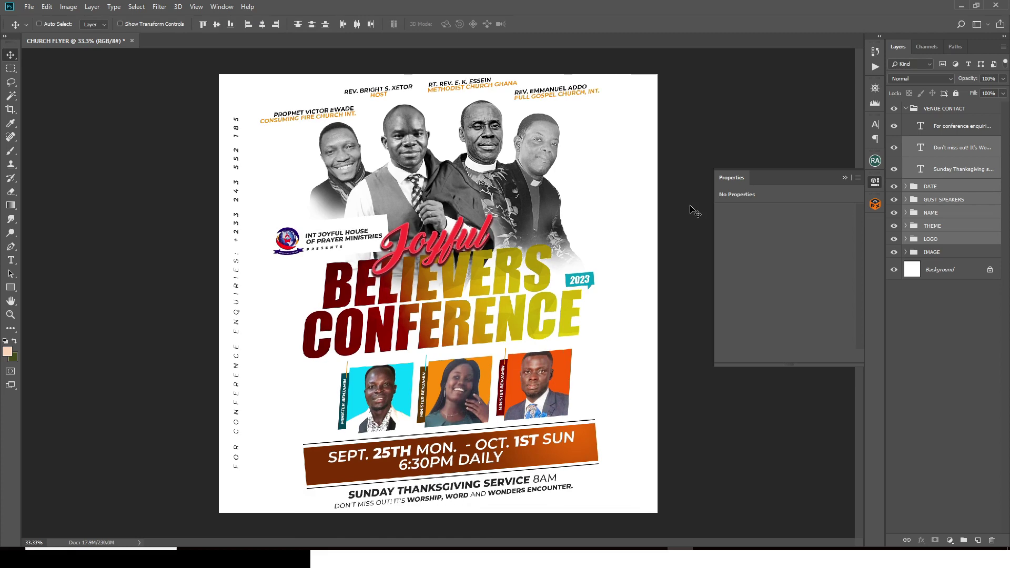
pyautogui.hotkey('shift', 'Up')
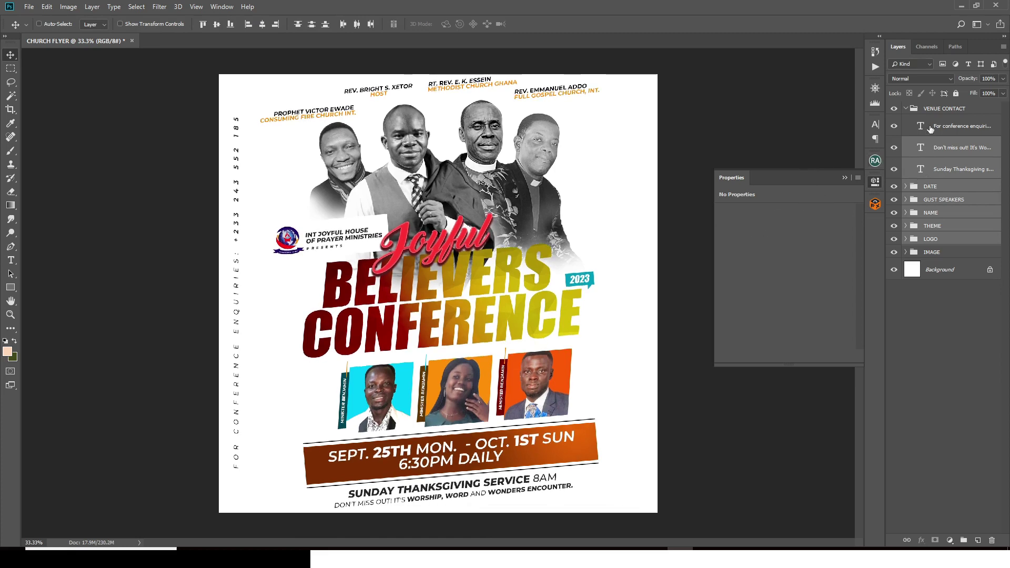
pyautogui.click(906, 109)
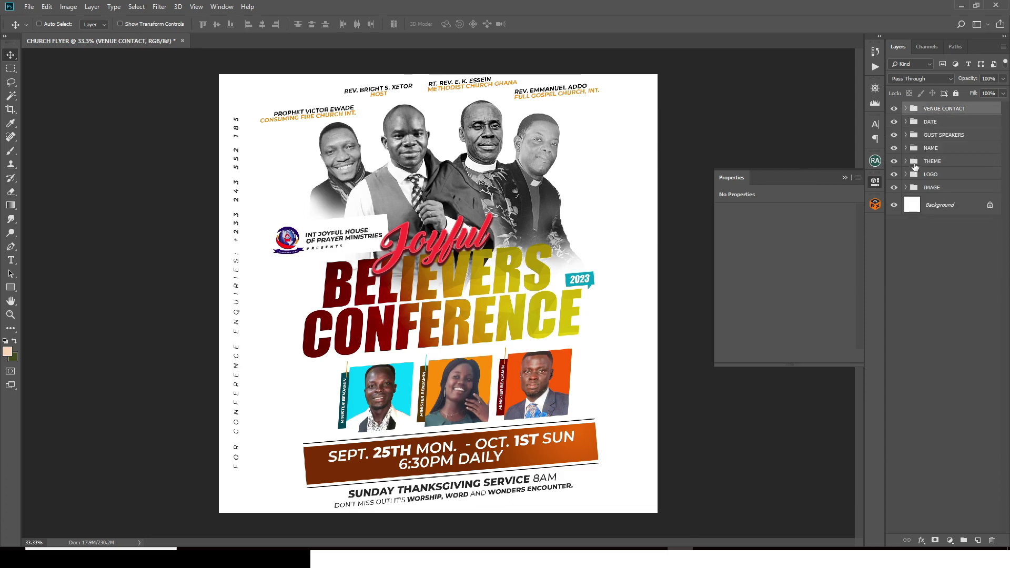
pyautogui.click(905, 149)
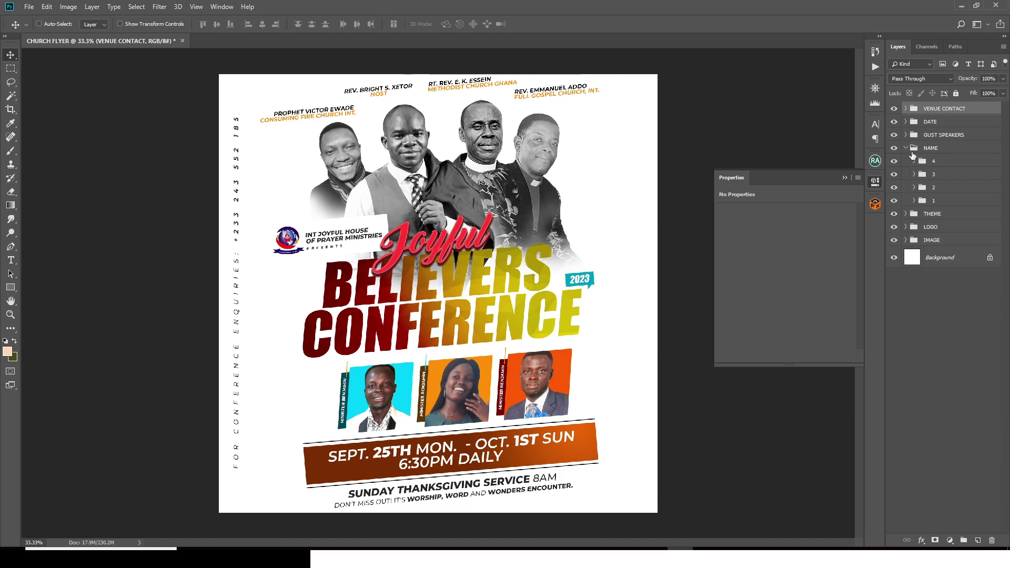
pyautogui.click(938, 189)
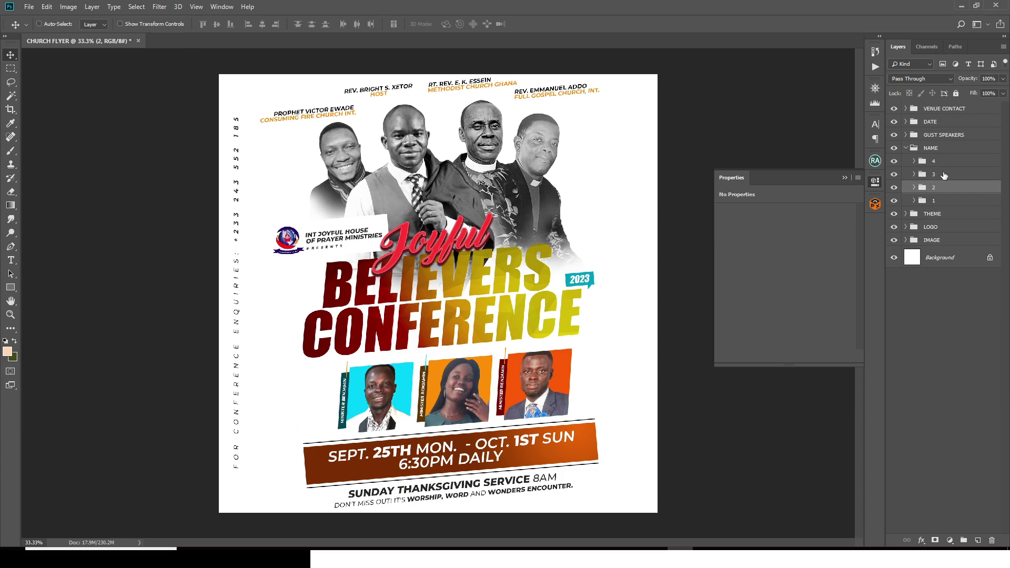
pyautogui.press('Up')
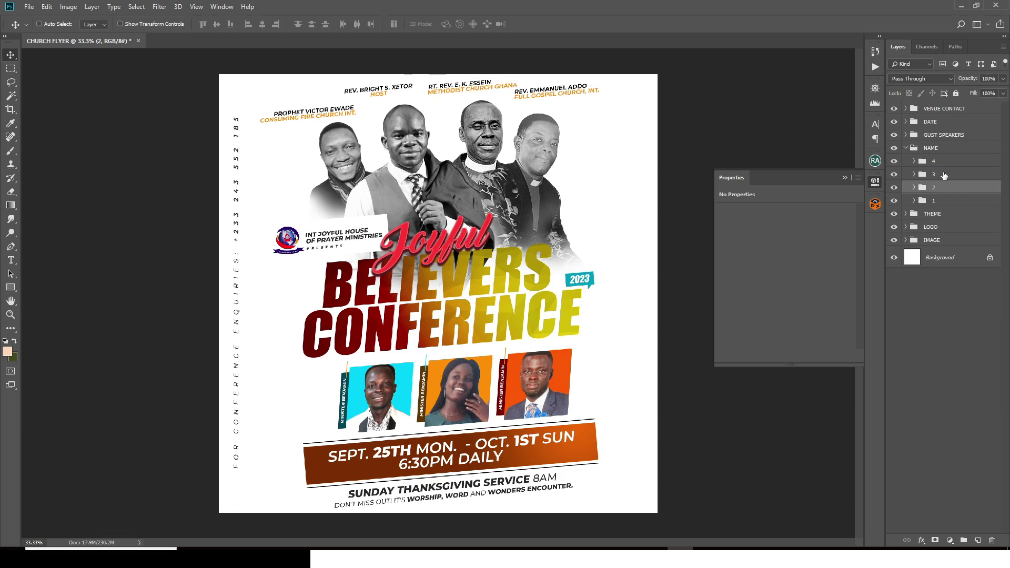
pyautogui.click(944, 175)
pyautogui.moveTo(566, 95); pyautogui.dragTo(565, 98)
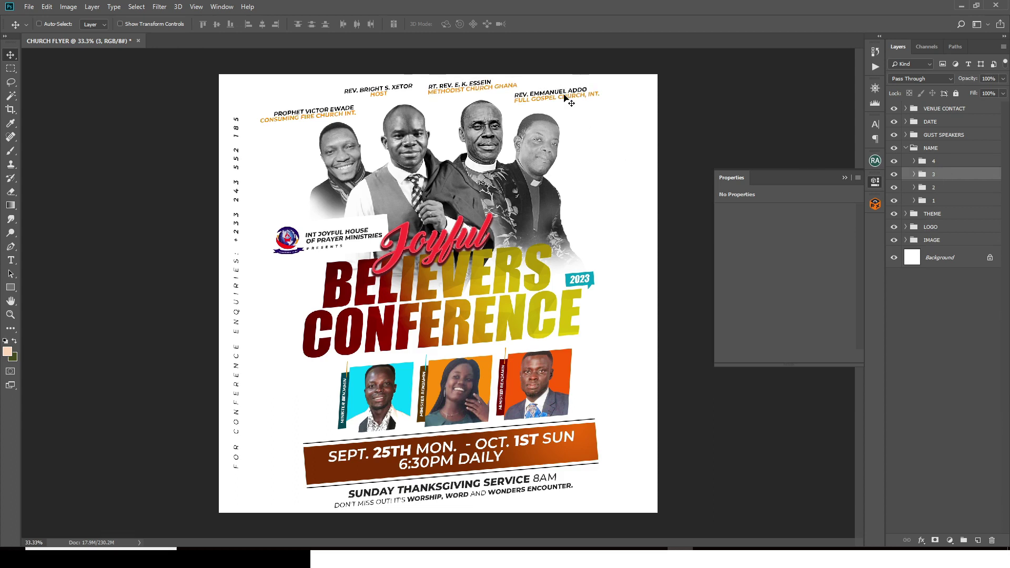
pyautogui.hotkey('shift', 'Down')
pyautogui.hotkey('shift', 'Down')
pyautogui.hotkey('shift', 'Right')
pyautogui.hotkey('shift', 'Right')
pyautogui.hotkey('shift', 'Right')
pyautogui.hotkey('shift', 'Right')
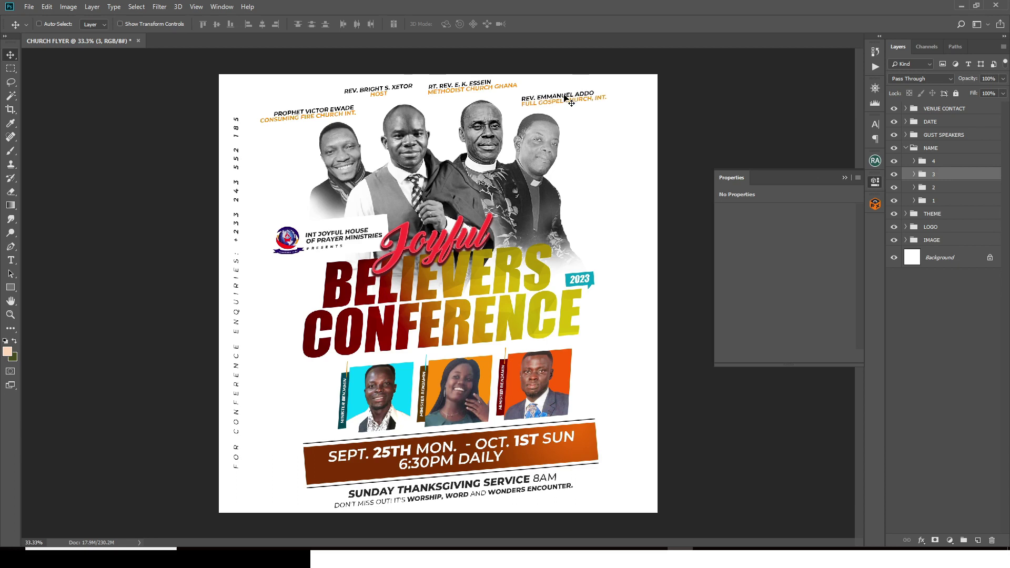
# Step: Nudge the ESSEIN caption down twice, fold NAME shut and select VENUE CONTACT
pyautogui.click(942, 162)
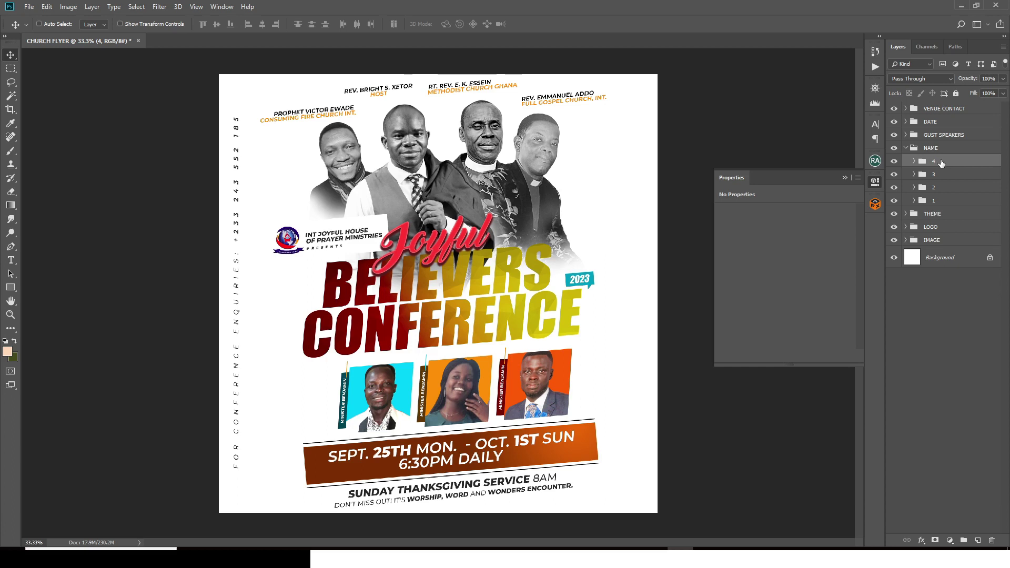
pyautogui.click(937, 188)
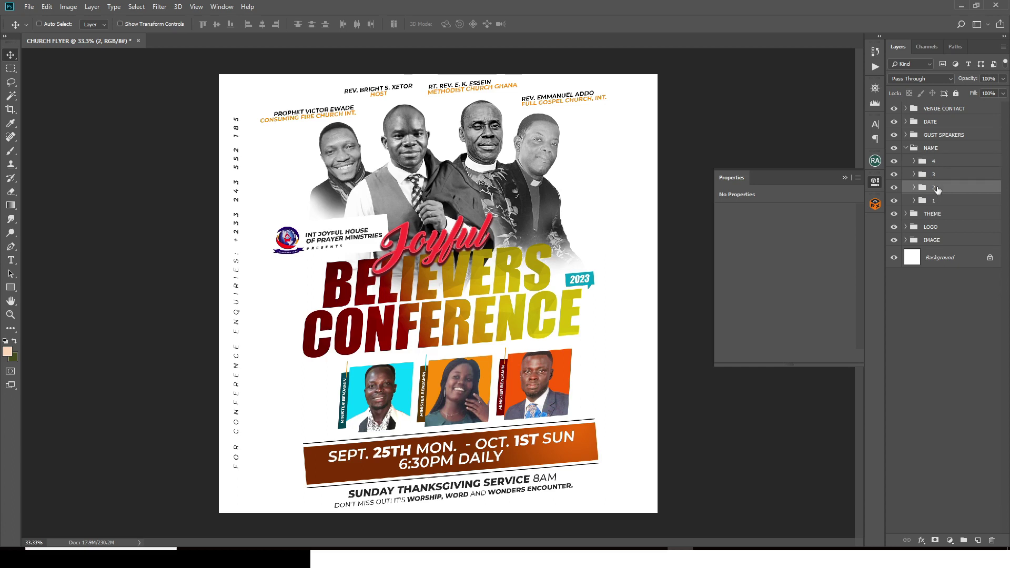
pyautogui.press('Down')
pyautogui.press('Down')
pyautogui.press('Down')
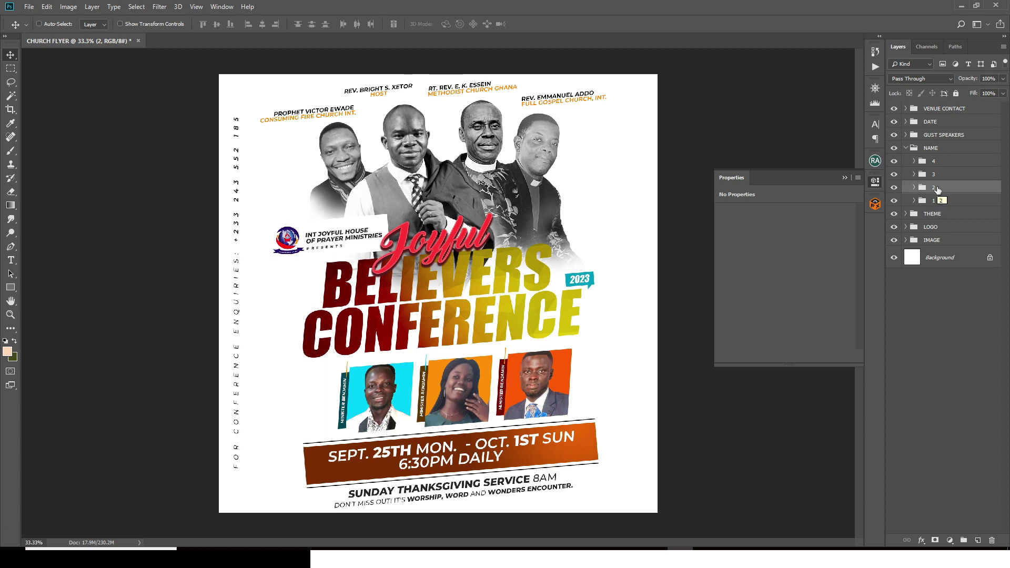
pyautogui.press('Down')
pyautogui.click(843, 178)
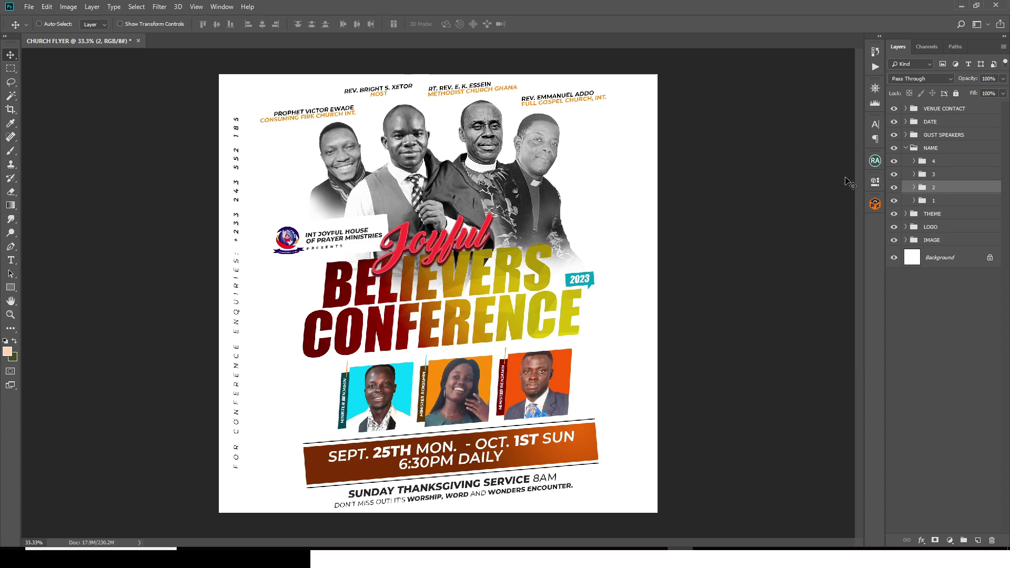
pyautogui.click(906, 148)
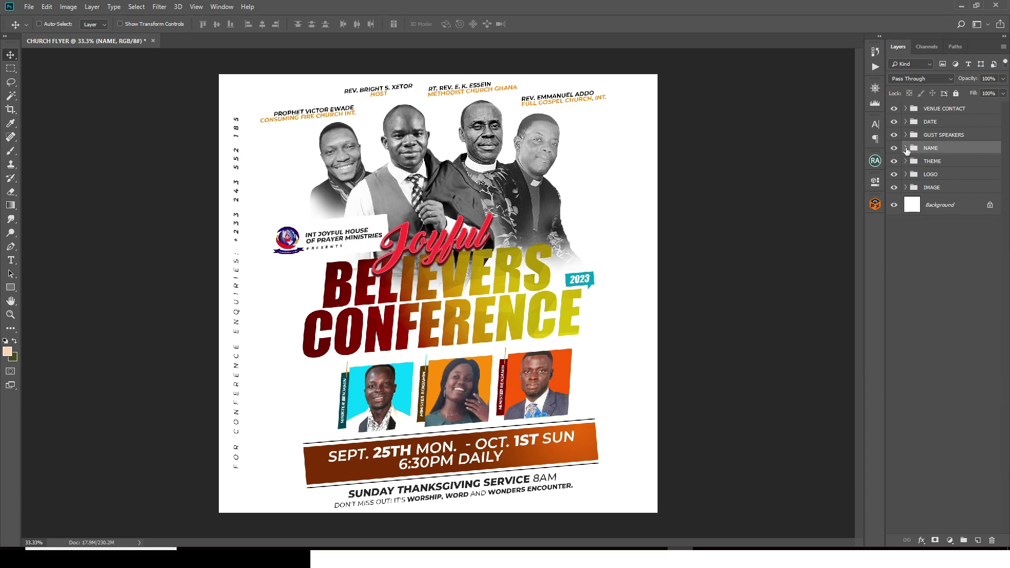
pyautogui.click(933, 109)
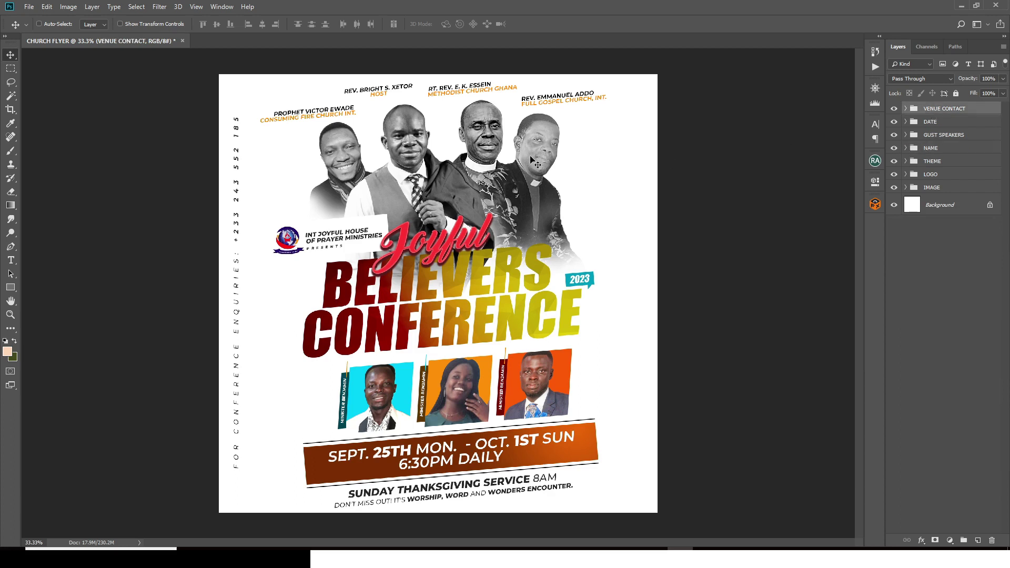
# Step: Add a new top layer and set the foreground colour to #ffd5b6
pyautogui.click(978, 541)
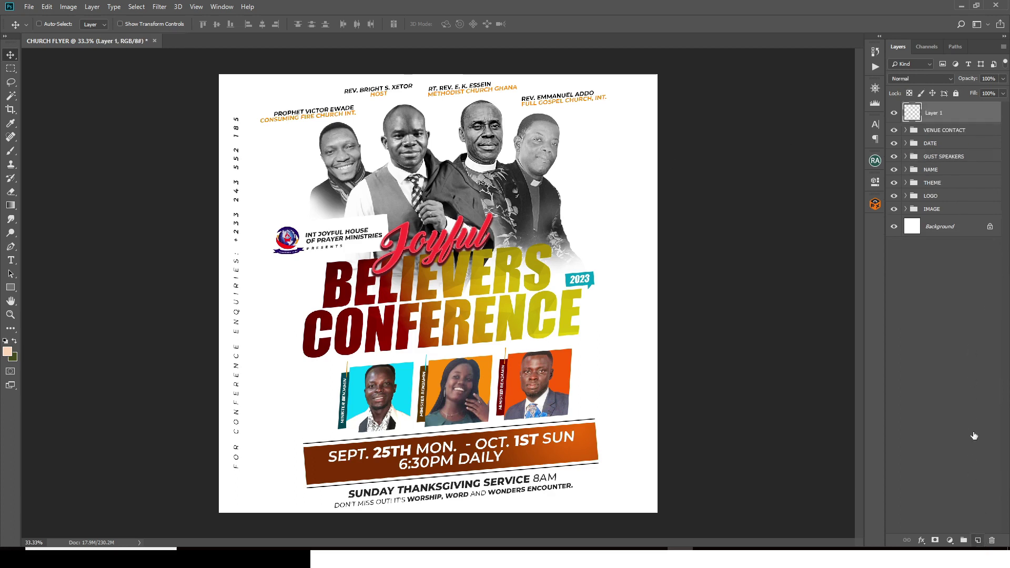
pyautogui.press('b')
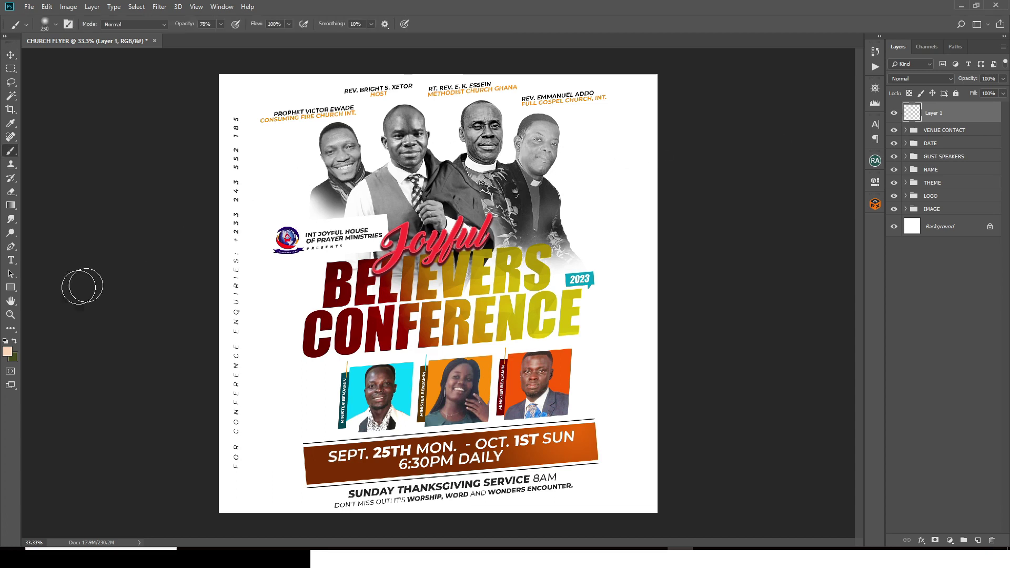
pyautogui.click(8, 351)
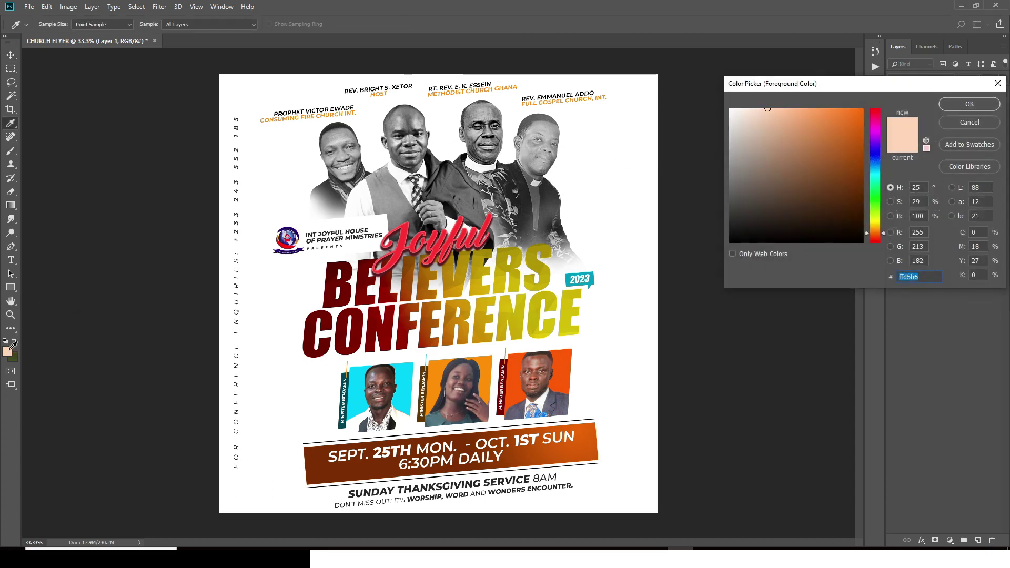
pyautogui.write('f')
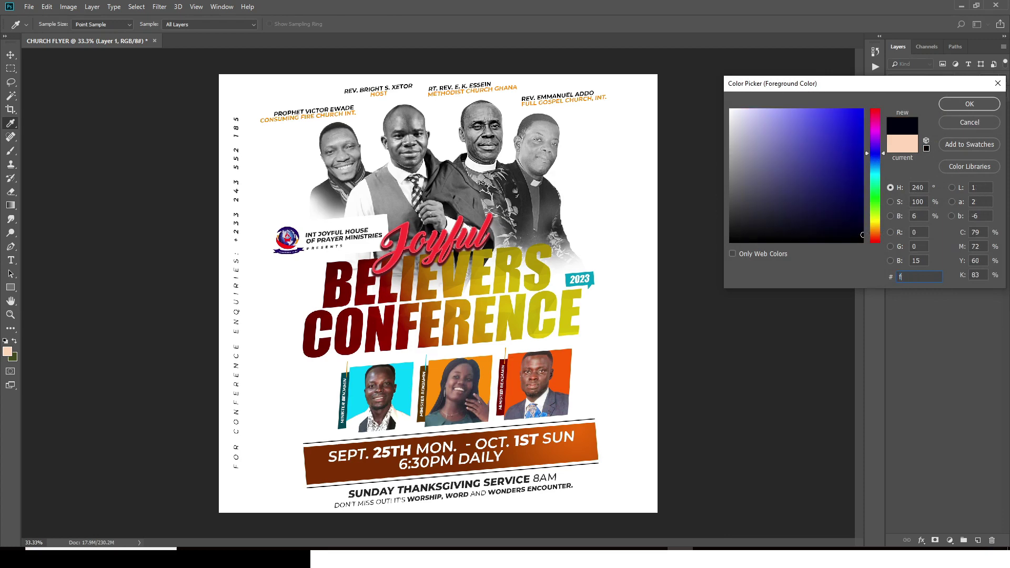
pyautogui.write('fd5')
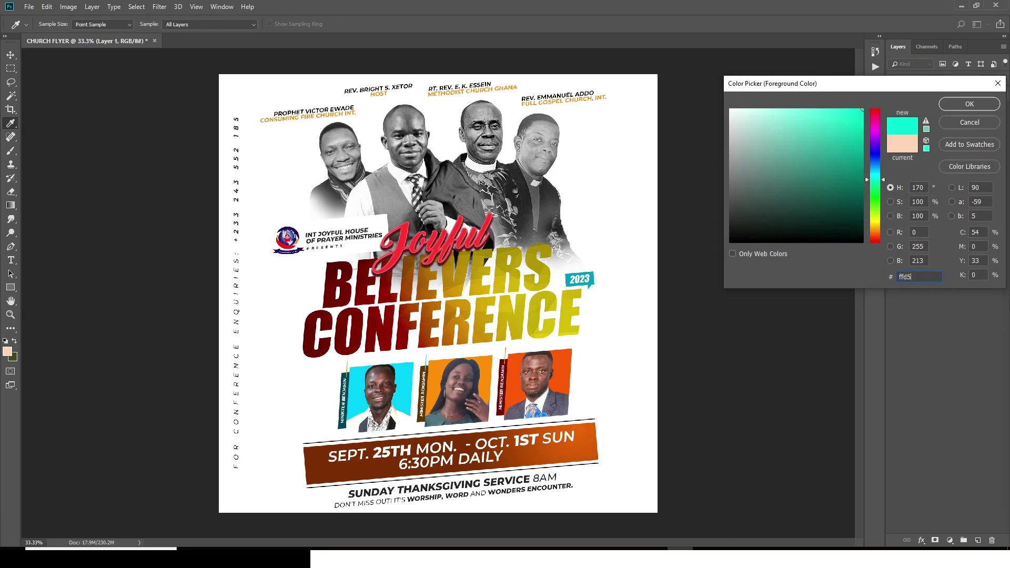
pyautogui.write('b6')
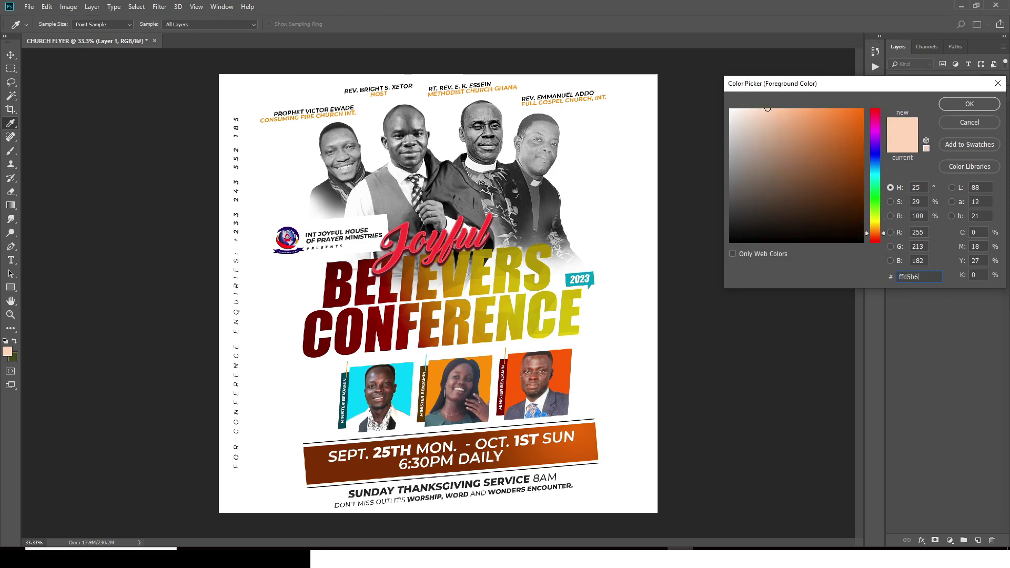
pyautogui.click(958, 109)
# Step: Paint a 600 px peach glow at 100% opacity between the middle speakers
pyautogui.press('b')
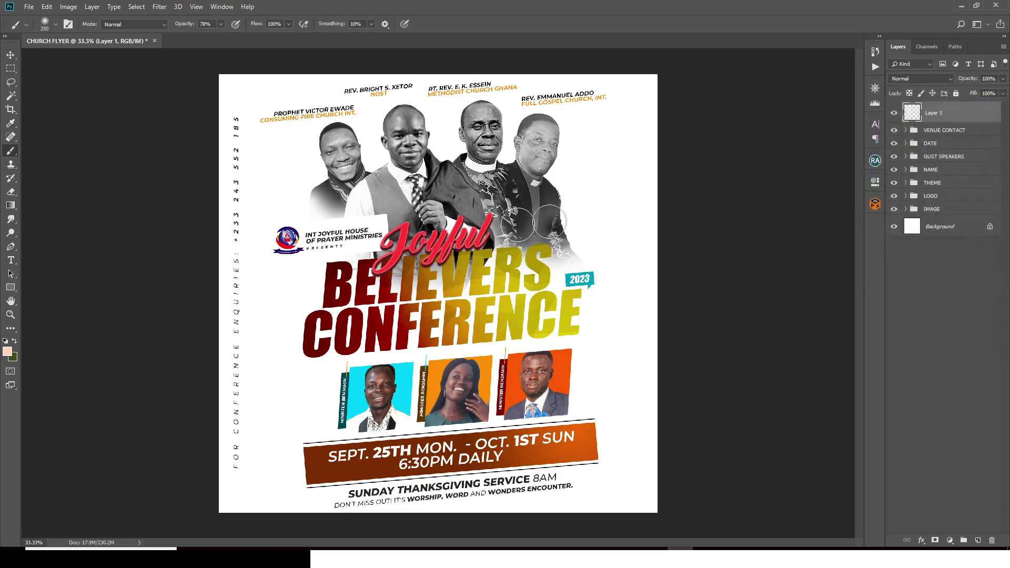
pyautogui.press(']')
pyautogui.press(']')
pyautogui.press(']')
pyautogui.press(']')
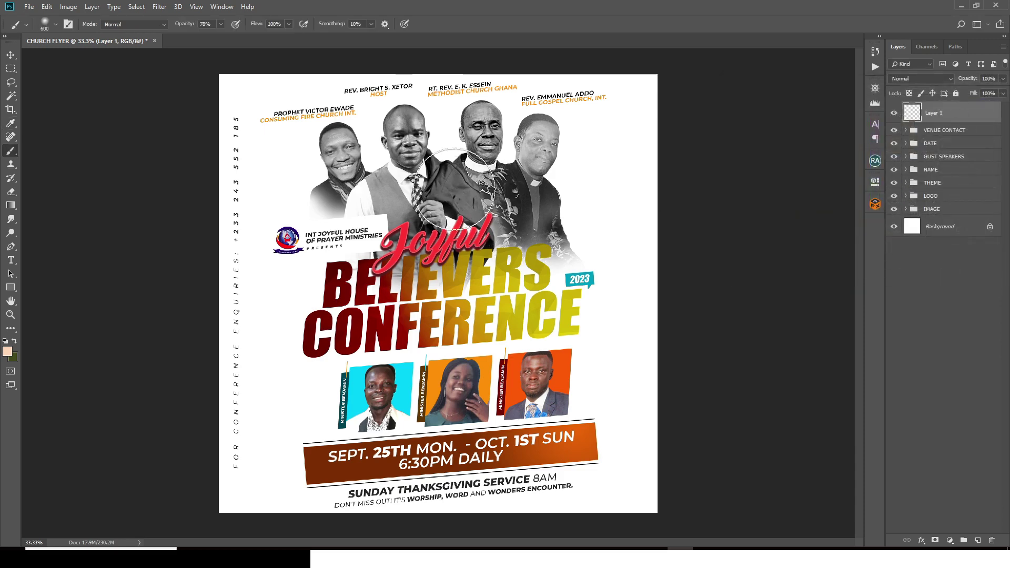
pyautogui.click(444, 206)
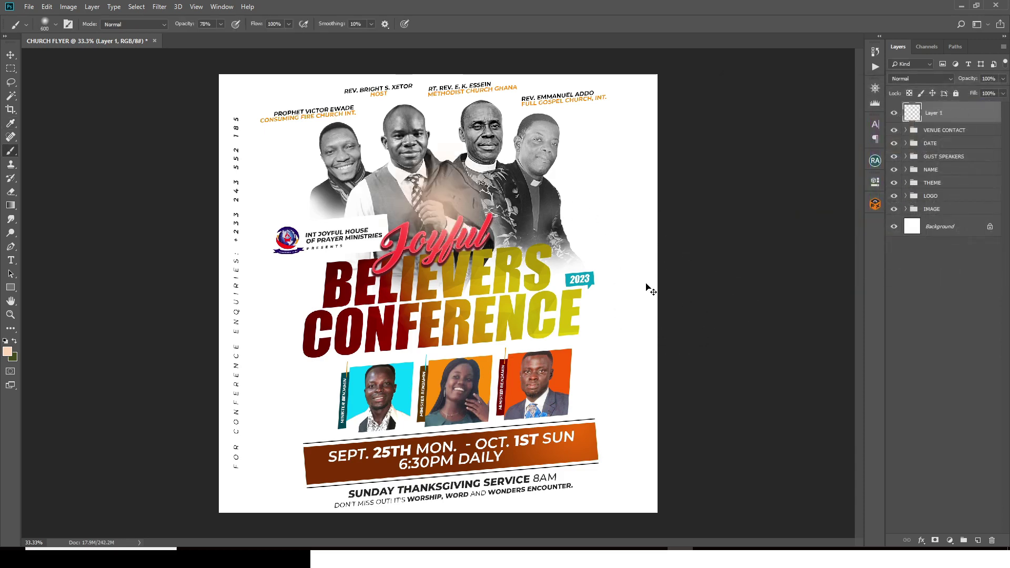
pyautogui.hotkey('ctrl', 'z')
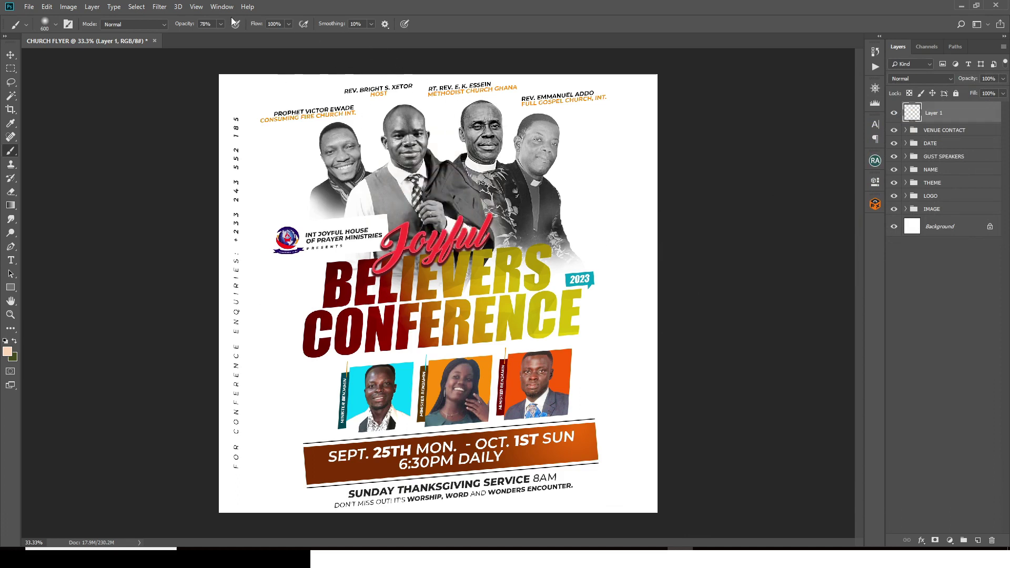
pyautogui.click(220, 23)
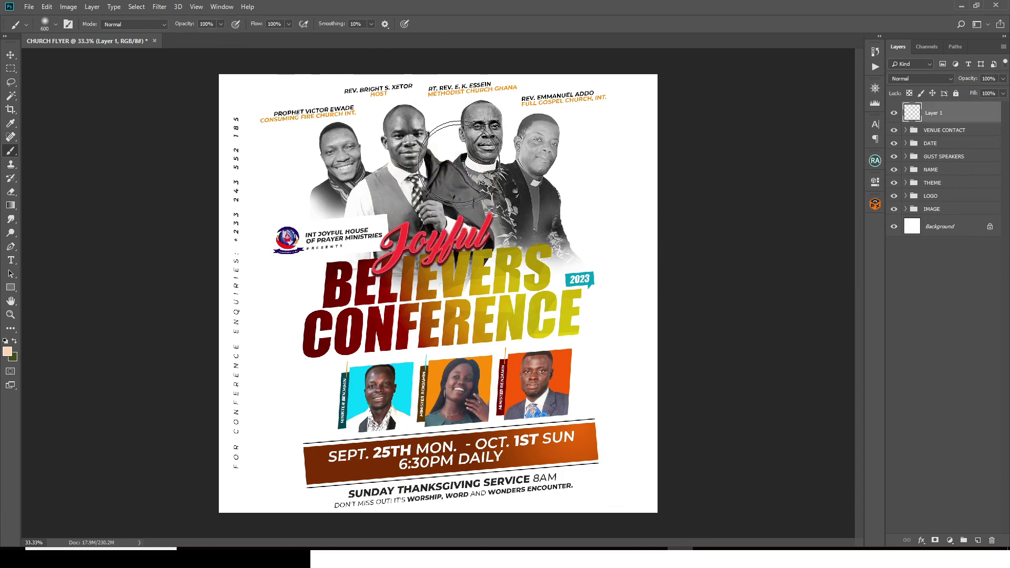
pyautogui.click(445, 176)
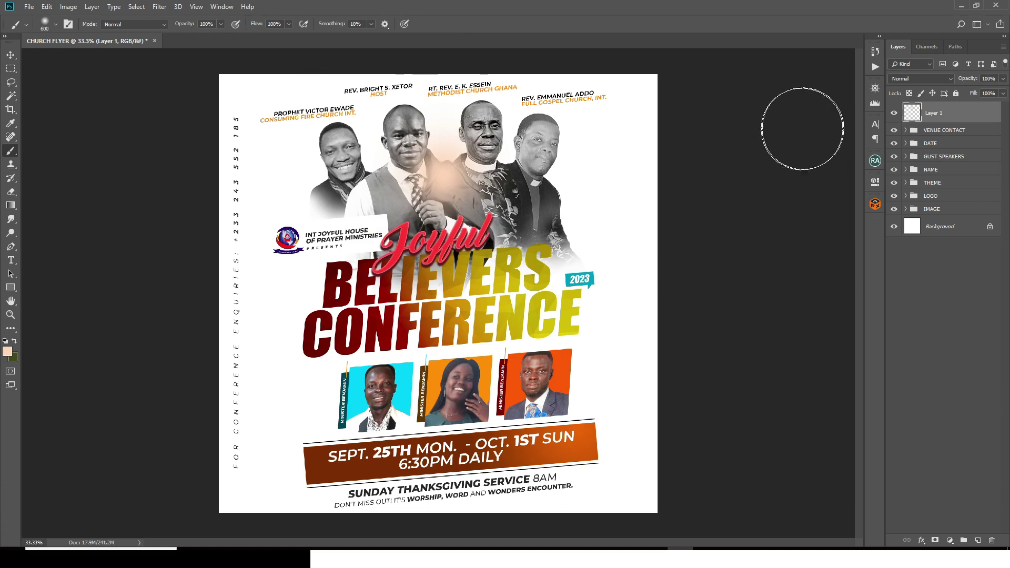
# Step: Set the glow layer to Screen blending and shift it slightly lower
pyautogui.click(910, 77)
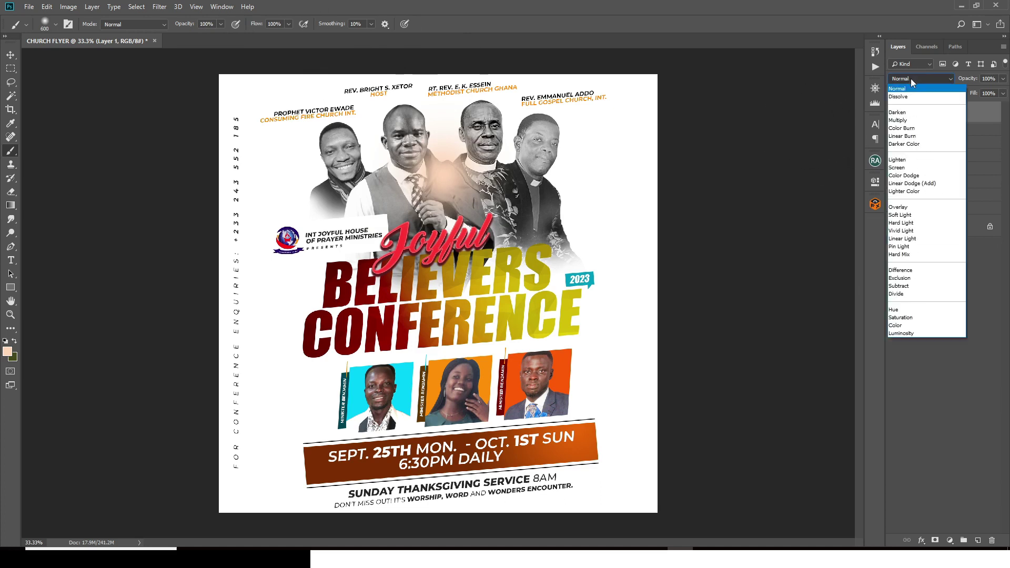
pyautogui.click(904, 167)
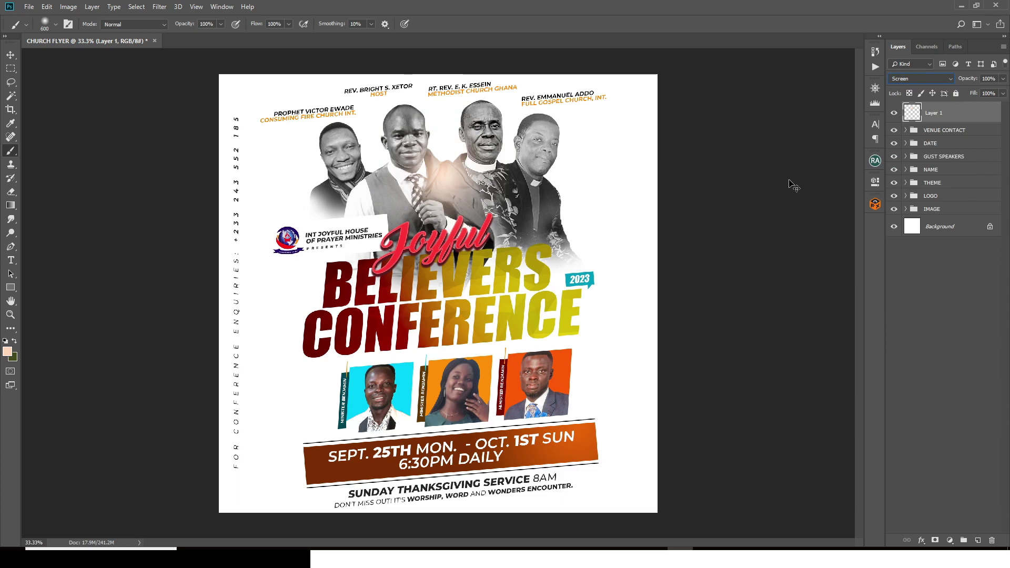
pyautogui.hotkey('ctrl', 't')
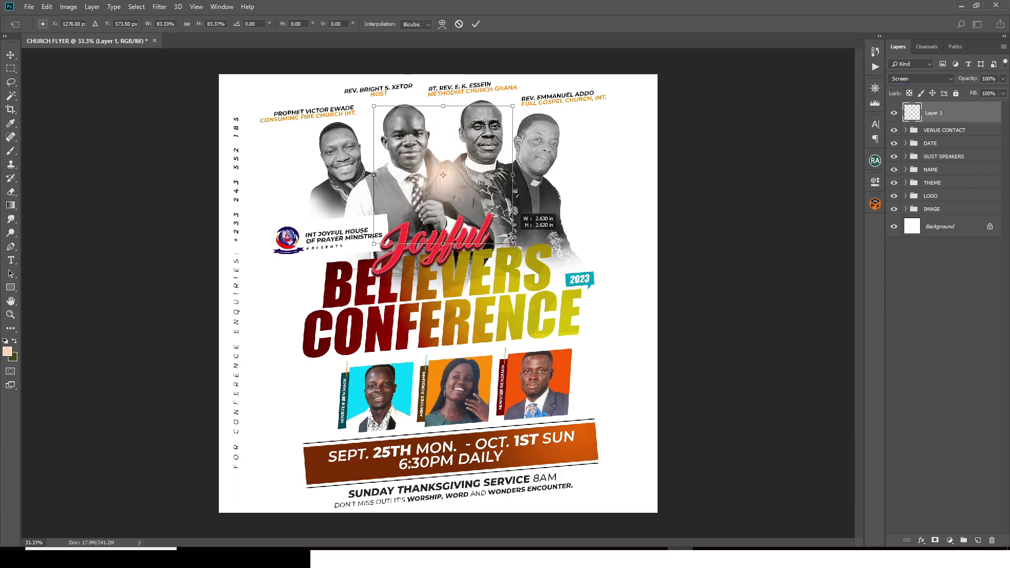
pyautogui.press('Return')
pyautogui.press('v')
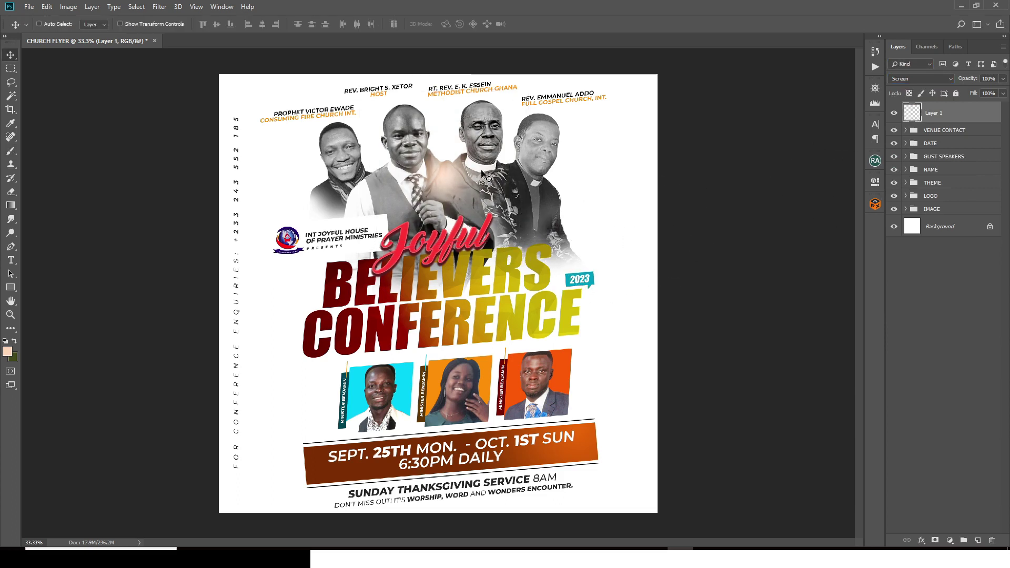
pyautogui.moveTo(456, 152); pyautogui.dragTo(456, 165)
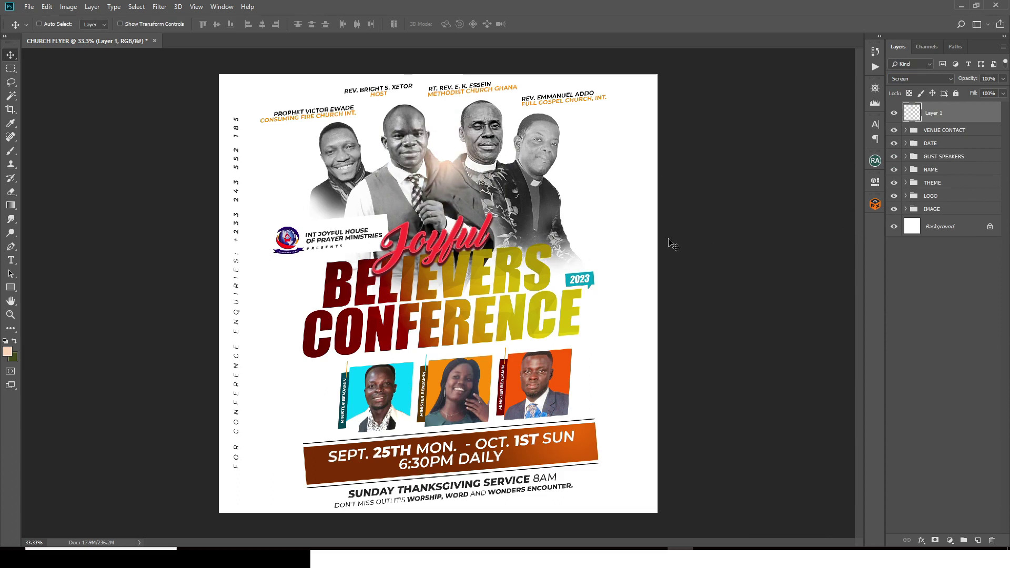
# Step: Duplicate the glow four times, spreading copies to the right, lower right and left
pyautogui.hotkey('ctrl', 'j')
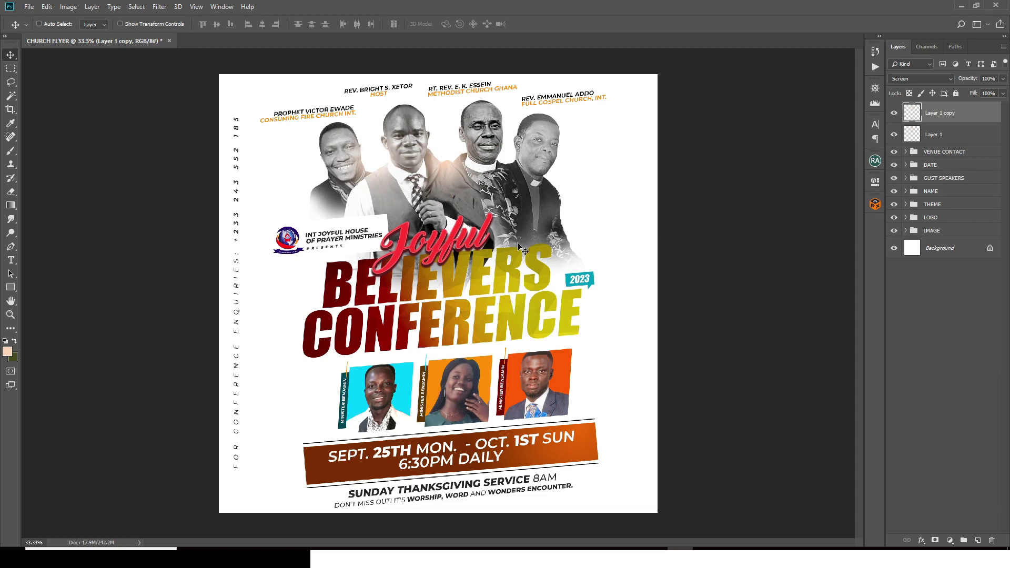
pyautogui.hotkey('ctrl', 'j')
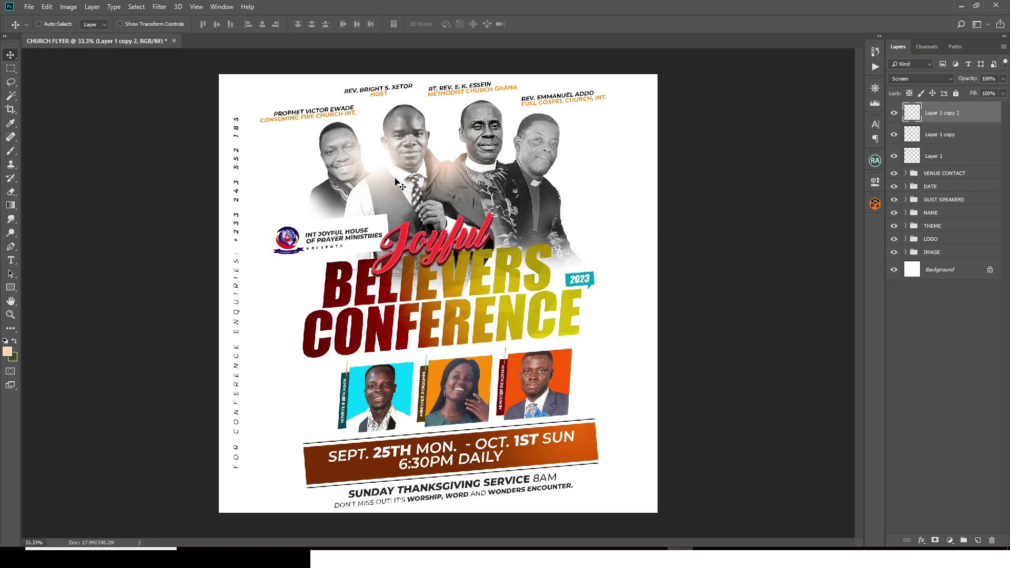
pyautogui.moveTo(393, 177); pyautogui.dragTo(565, 192)
pyautogui.hotkey('ctrl', 'j')
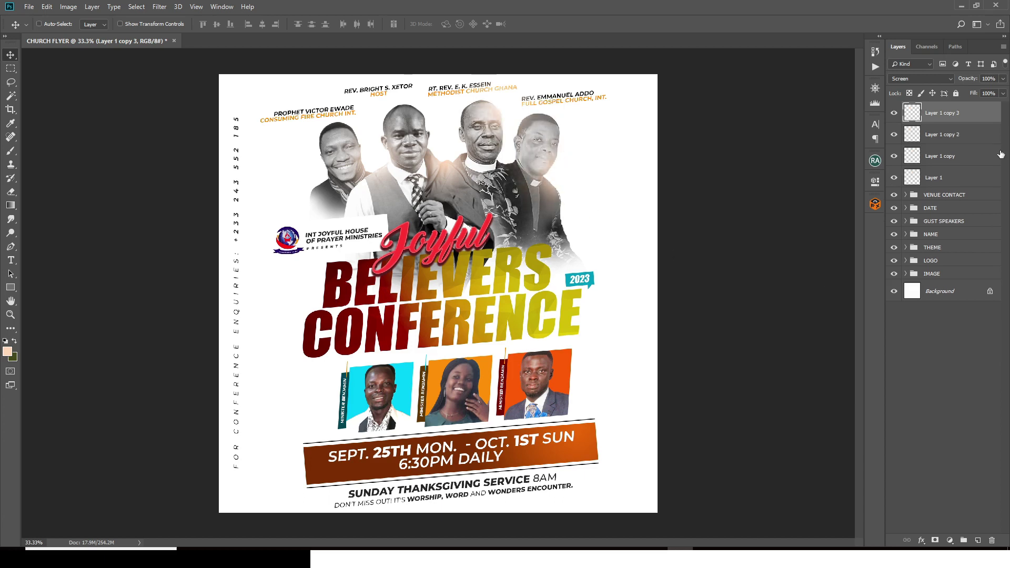
pyautogui.click(875, 160)
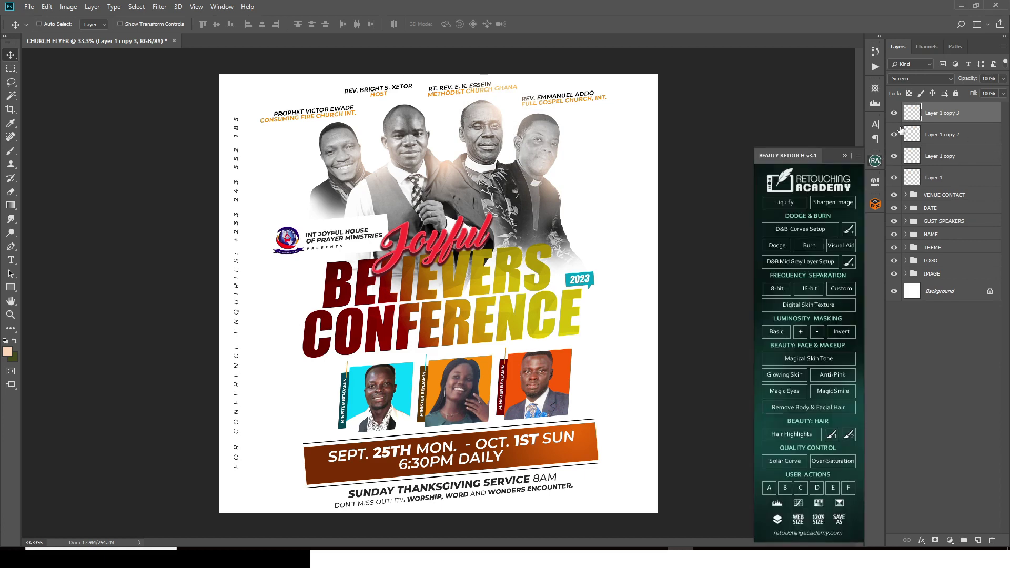
pyautogui.hotkey('ctrl', 'j')
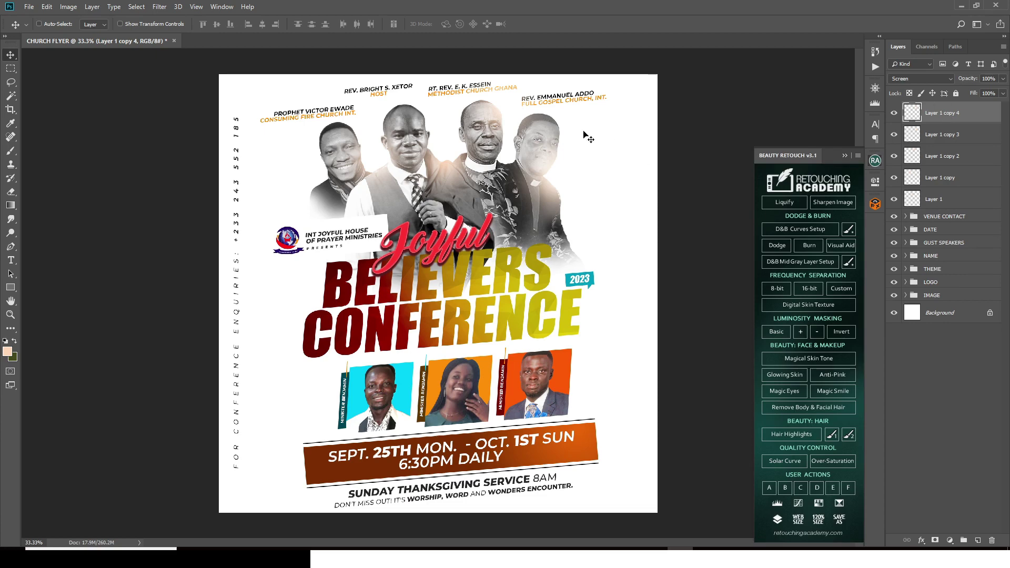
pyautogui.moveTo(541, 187); pyautogui.dragTo(301, 194)
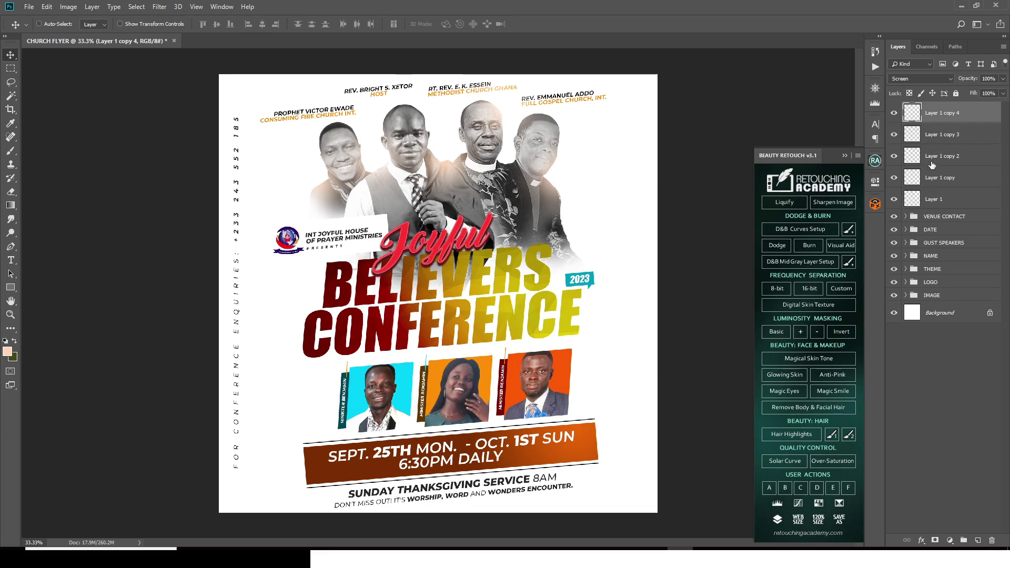
# Step: Group the five glow layers and name the group GLOW
pyautogui.keyDown('shift'); pyautogui.click(956, 200); pyautogui.keyUp('shift')
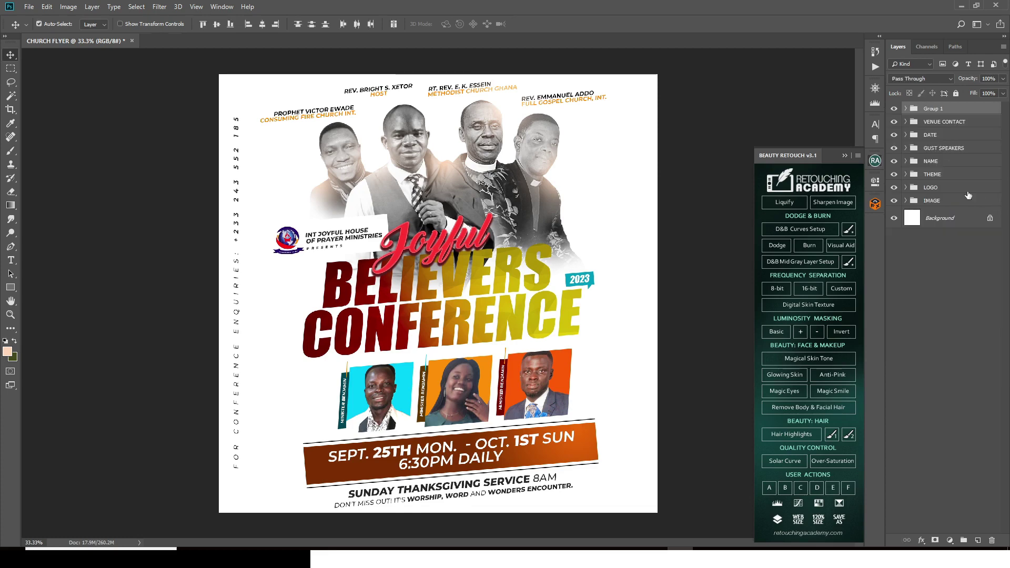
pyautogui.hotkey('ctrl', 'g')
pyautogui.doubleClick(932, 108)
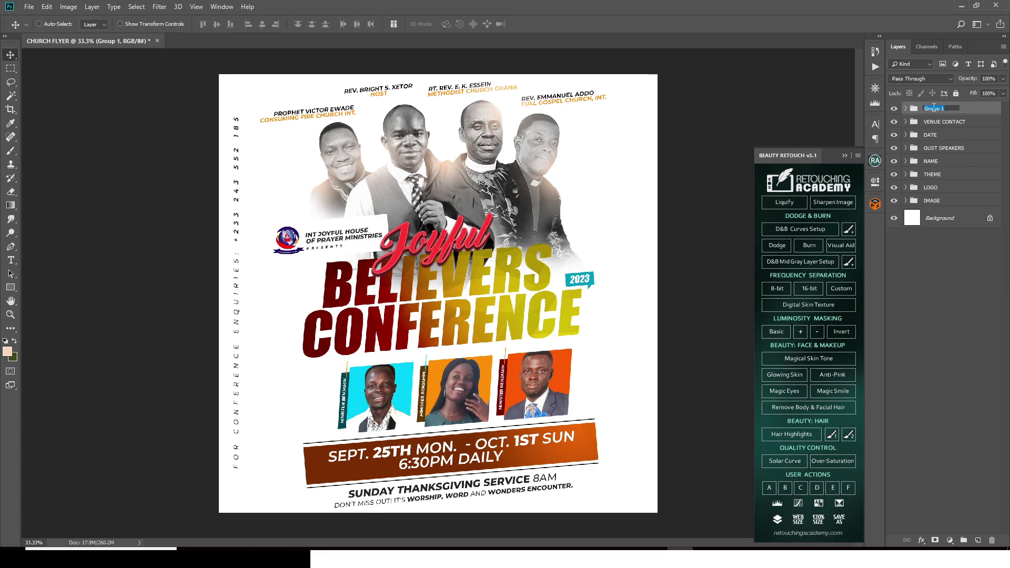
pyautogui.write('GLOW')
pyautogui.press('Return')
# Step: Drag the misty mountains image 1 from File Explorer into the flyer
pyautogui.click(845, 156)
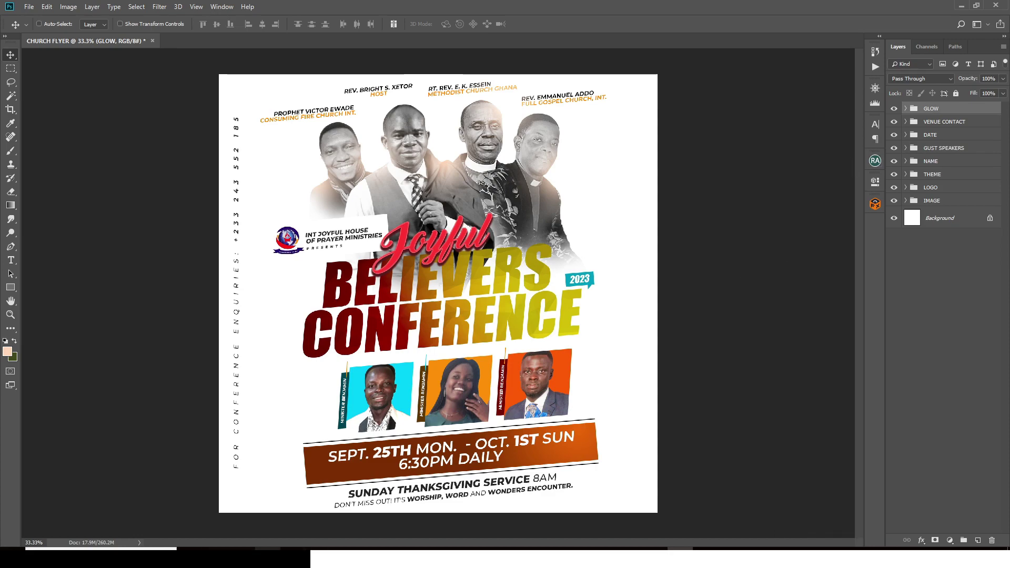
pyautogui.hotkey('alt', 'Tab')
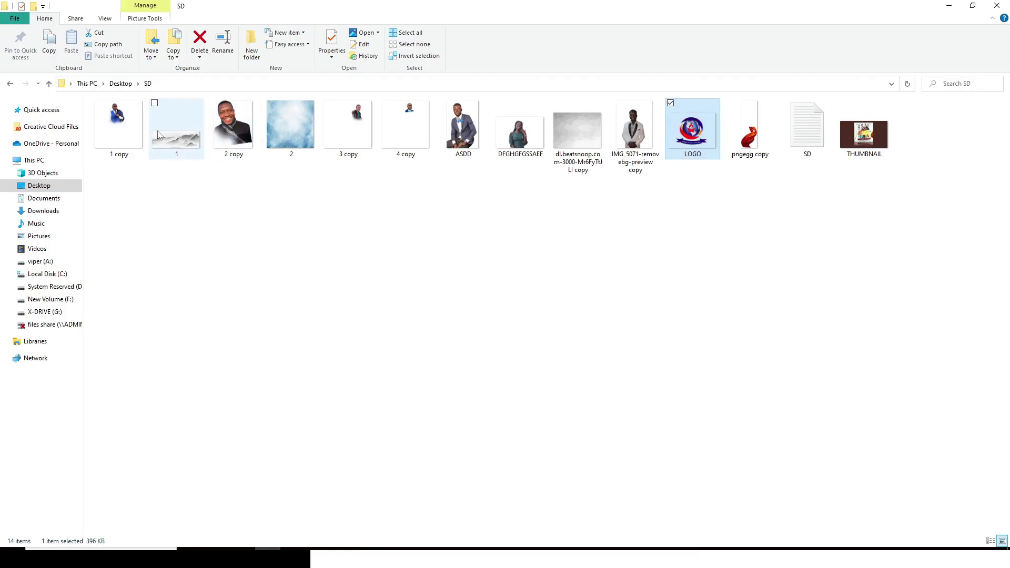
pyautogui.moveTo(158, 135); pyautogui.dragTo(540, 257)
# Step: Place mountain layer 1 behind the artwork at 21% opacity, then select cloud image 2 in the SD folder
pyautogui.press('Return')
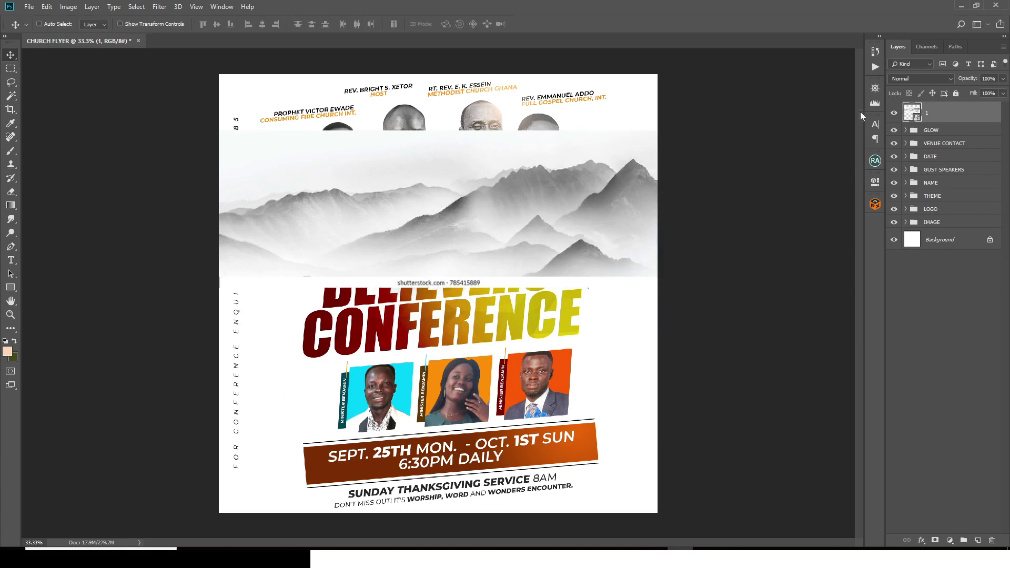
pyautogui.moveTo(938, 115); pyautogui.dragTo(943, 232)
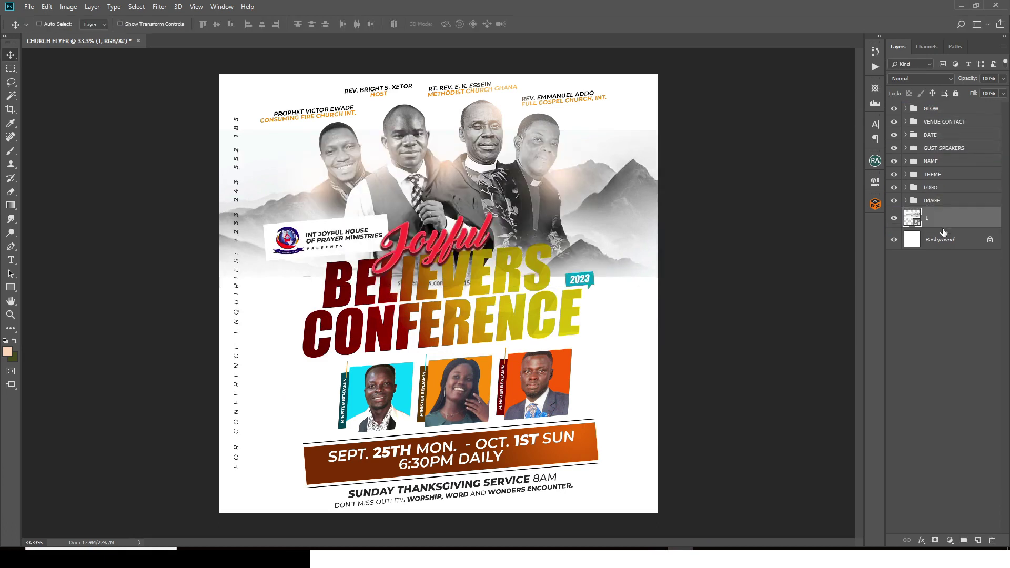
pyautogui.click(1003, 79)
pyautogui.moveTo(1003, 95); pyautogui.dragTo(964, 102)
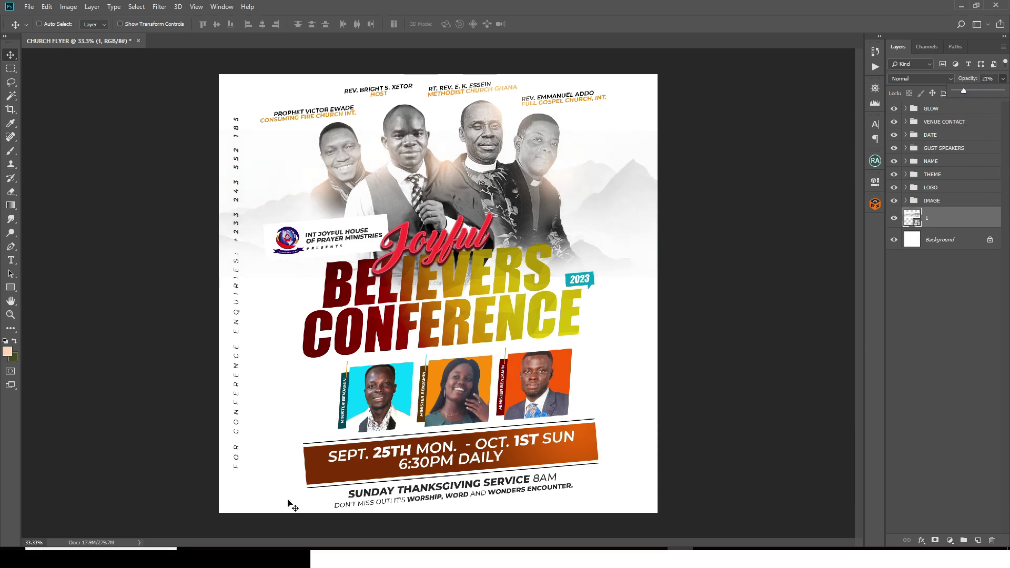
pyautogui.click(268, 547)
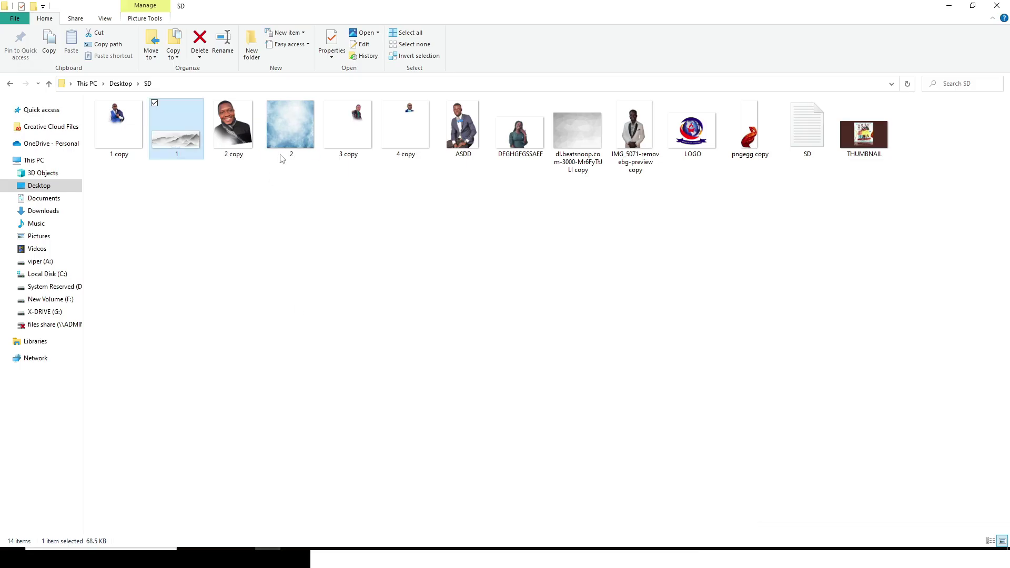
pyautogui.click(289, 132)
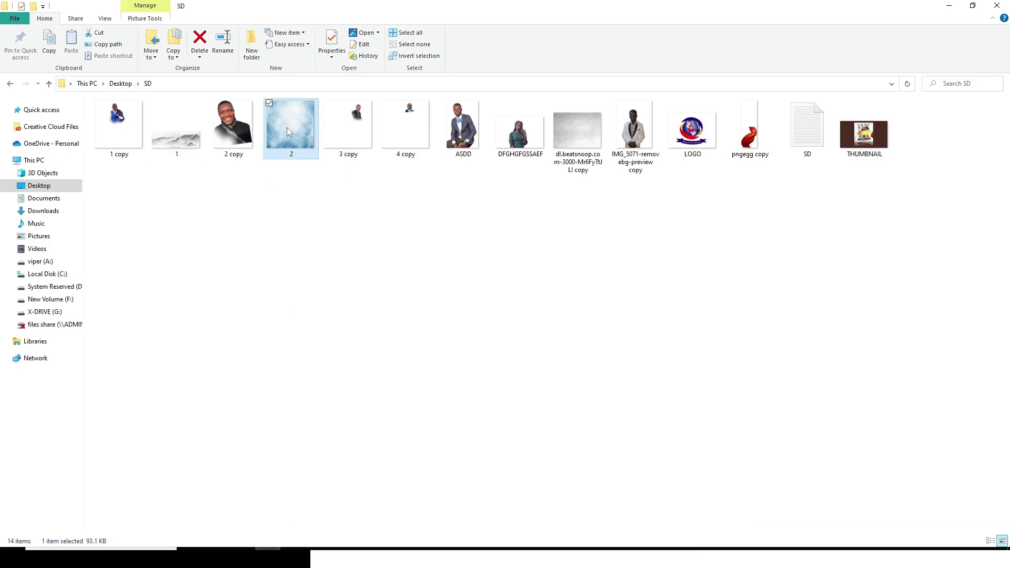
# Step: Drag the blue cloud image '2' into the flyer and enlarge it to cover the canvas
pyautogui.moveTo(287, 131); pyautogui.dragTo(452, 374)
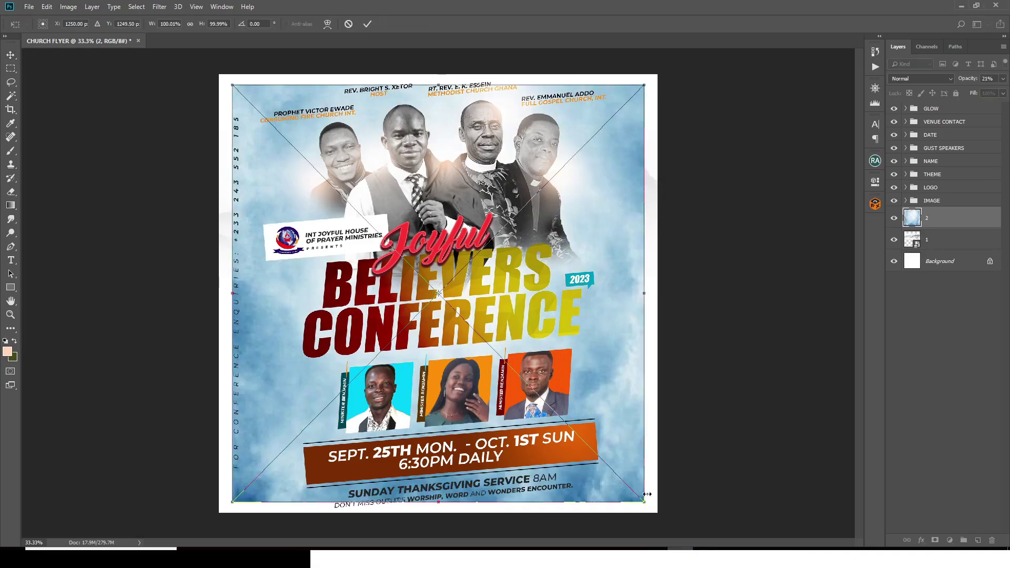
pyautogui.moveTo(646, 502); pyautogui.dragTo(666, 524)
pyautogui.press('Return')
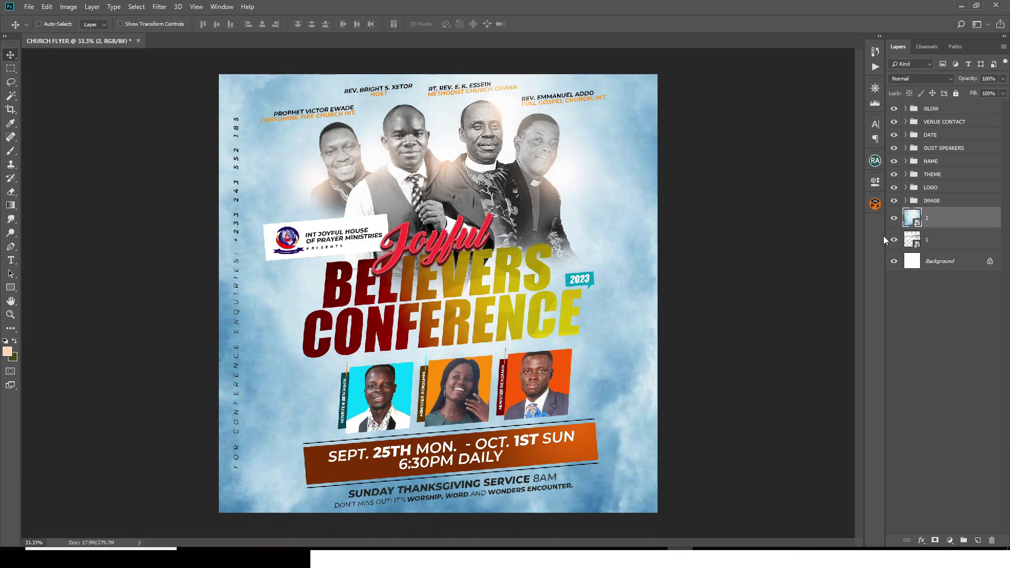
# Step: Mask the cloud layer with a large soft black brush, hiding the top and right edge to reveal mountains
pyautogui.click(935, 541)
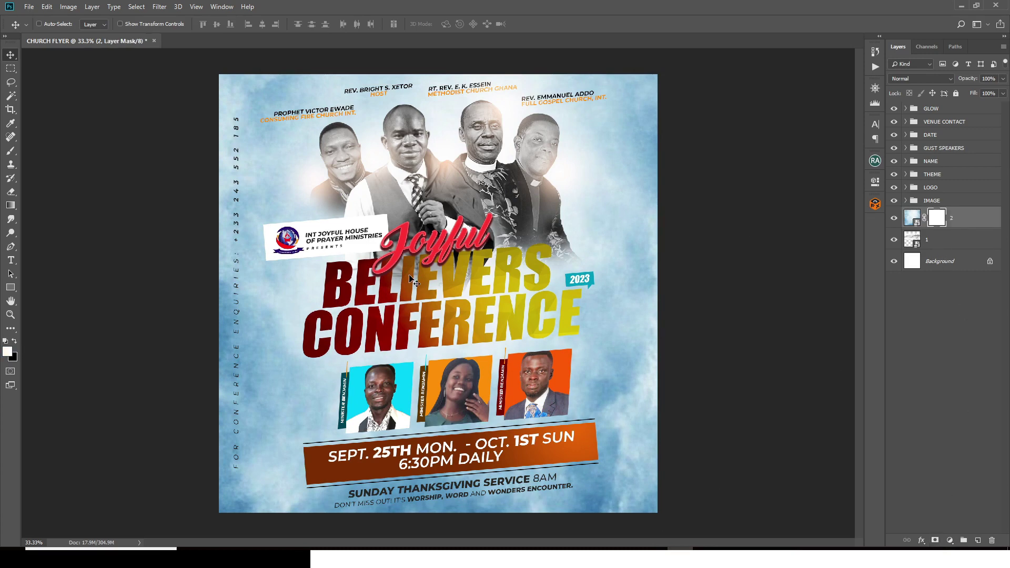
pyautogui.press('b')
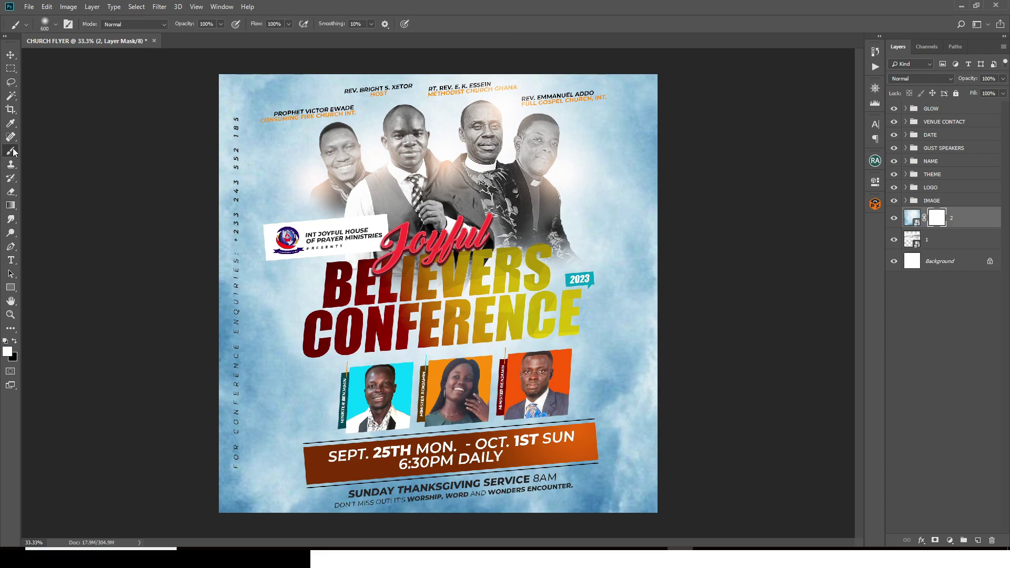
pyautogui.click(6, 342)
pyautogui.press(']')
pyautogui.press(']')
pyautogui.moveTo(546, 197)
pyautogui.mouseDown()
pyautogui.moveTo(620, 221)
pyautogui.moveTo(642, 121)
pyautogui.mouseUp()
pyautogui.press('[')
pyautogui.press('[')
pyautogui.press('[')
pyautogui.press('[')
pyautogui.press('[')
pyautogui.press('[')
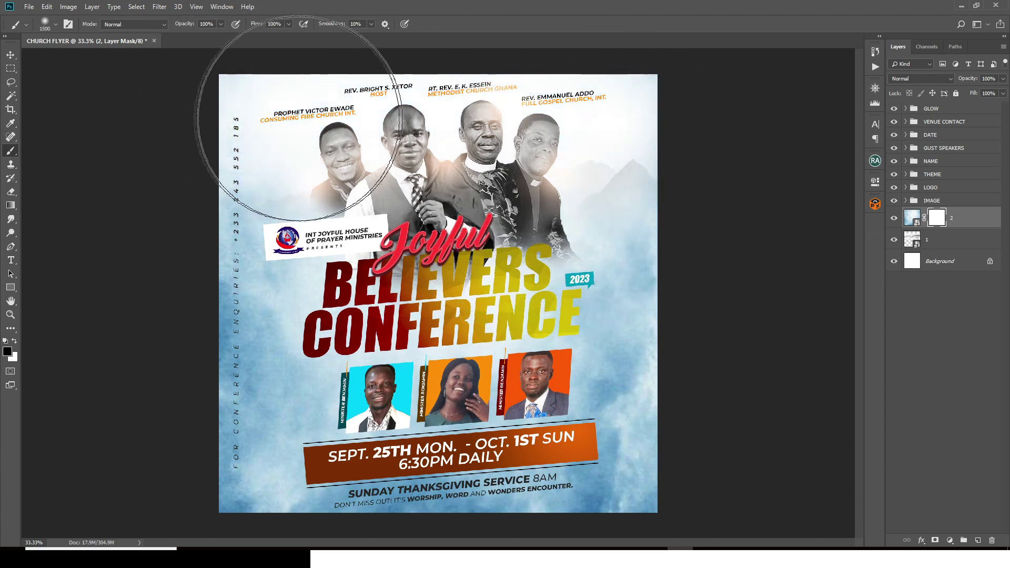
pyautogui.moveTo(604, 221); pyautogui.dragTo(674, 218)
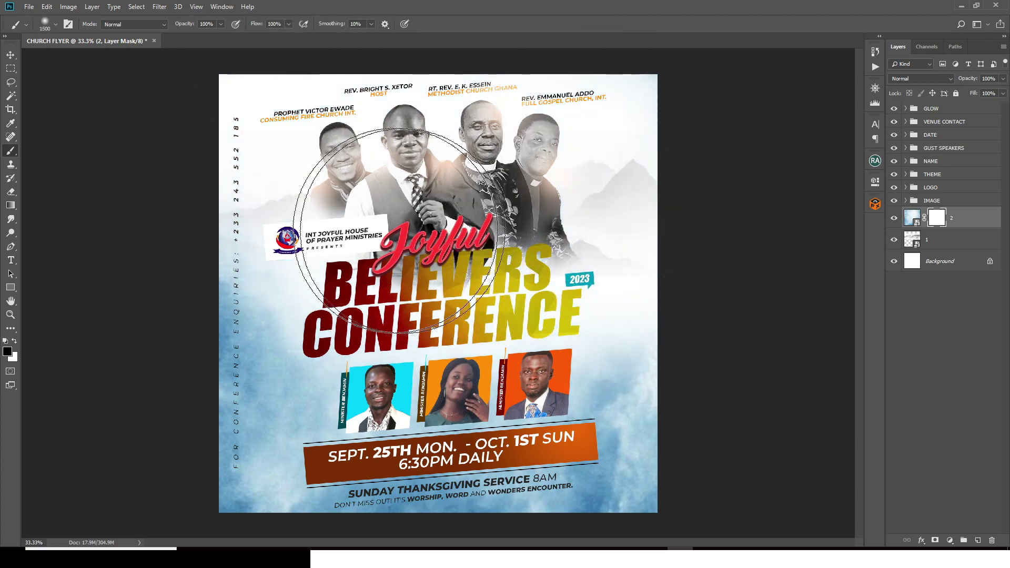
# Step: Add a Levels adjustment with white input 139 and tweaked midtones, clipped to cloud layer 2
pyautogui.click(911, 217)
pyautogui.click(949, 540)
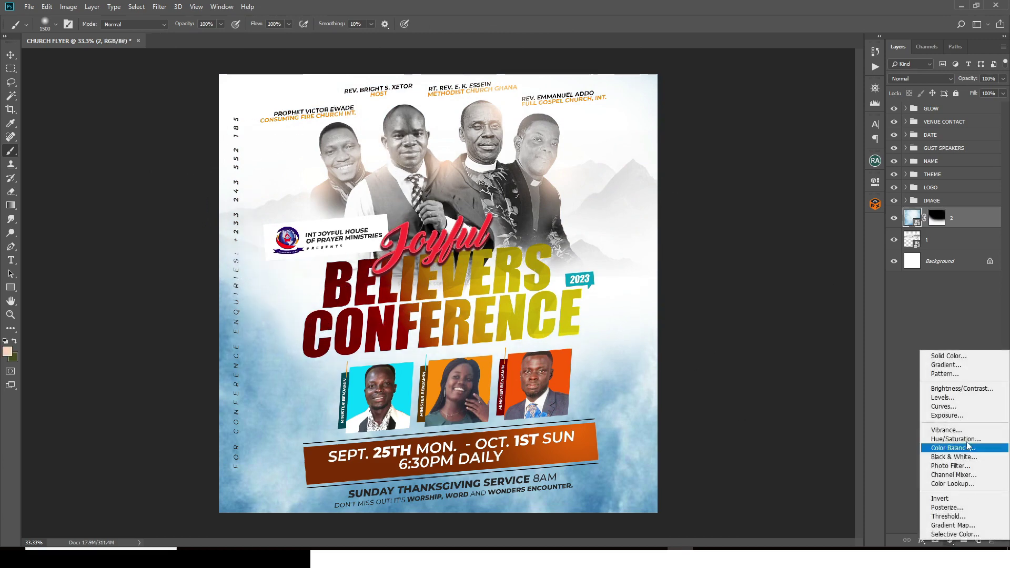
pyautogui.click(947, 398)
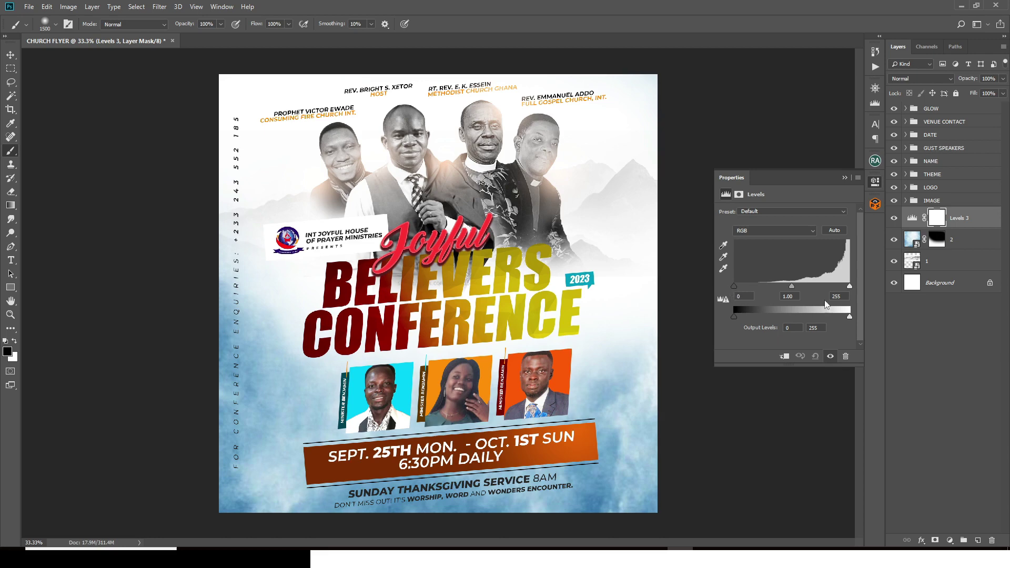
pyautogui.write('139')
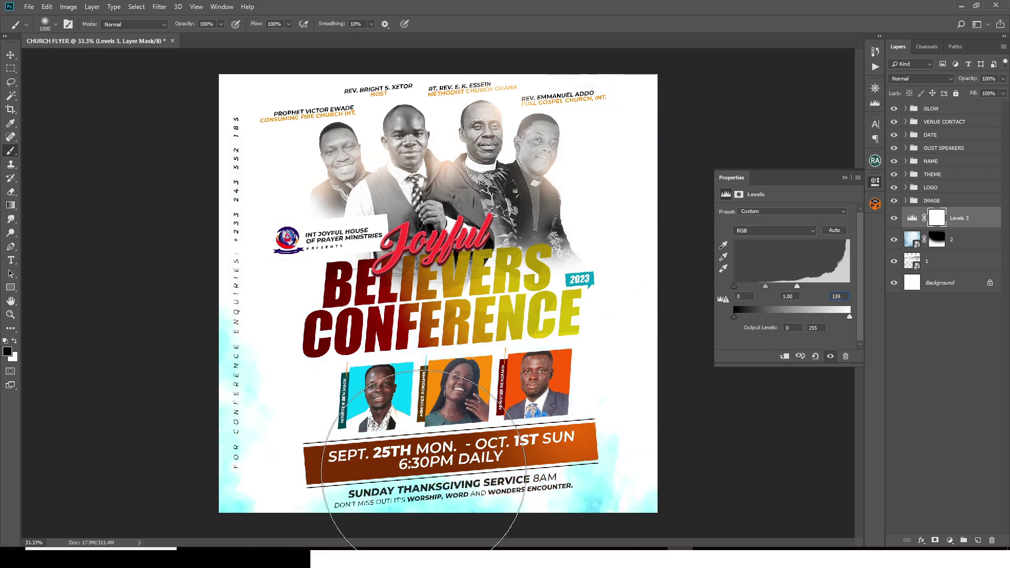
pyautogui.write('v')
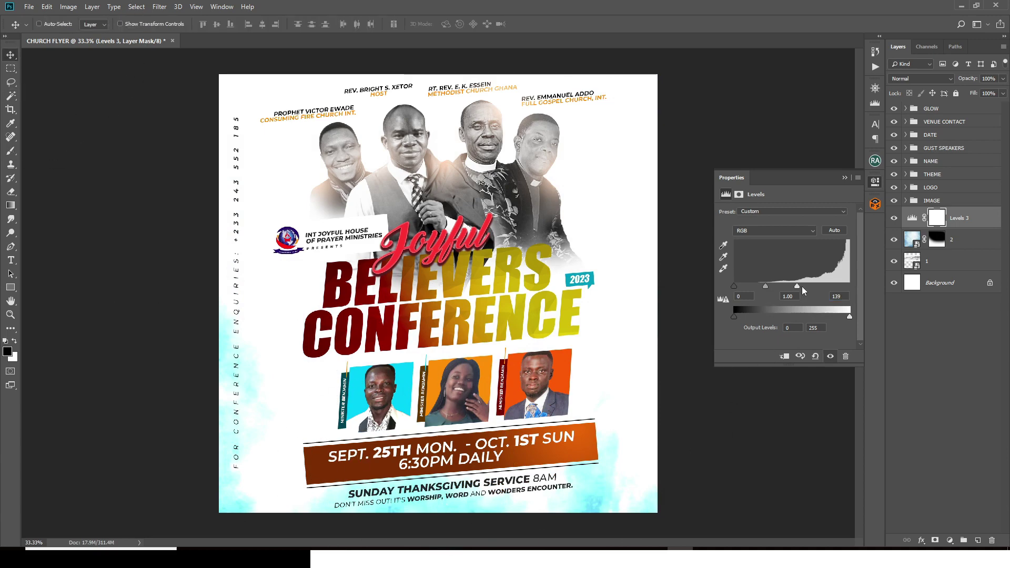
pyautogui.moveTo(764, 285)
pyautogui.mouseDown()
pyautogui.moveTo(789, 286)
pyautogui.moveTo(756, 284)
pyautogui.moveTo(786, 285)
pyautogui.moveTo(774, 285)
pyautogui.mouseUp()
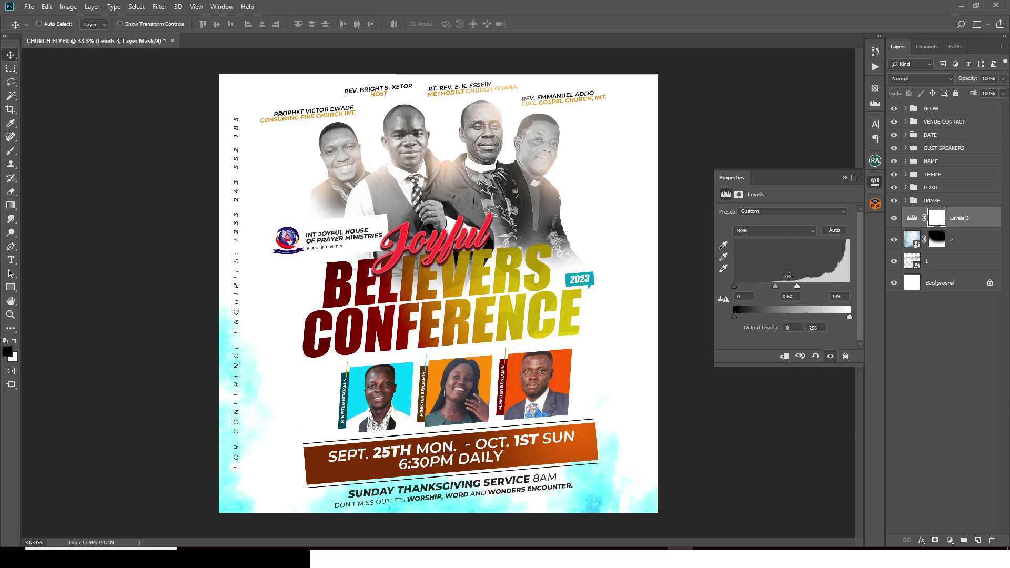
pyautogui.click(844, 178)
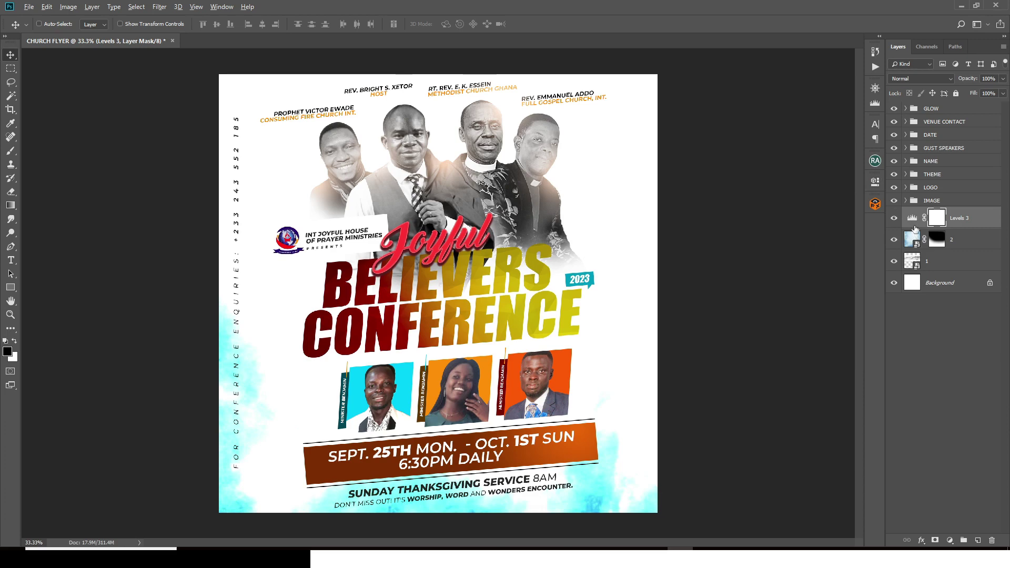
pyautogui.keyDown('alt'); pyautogui.click(915, 228); pyautogui.keyUp('alt')
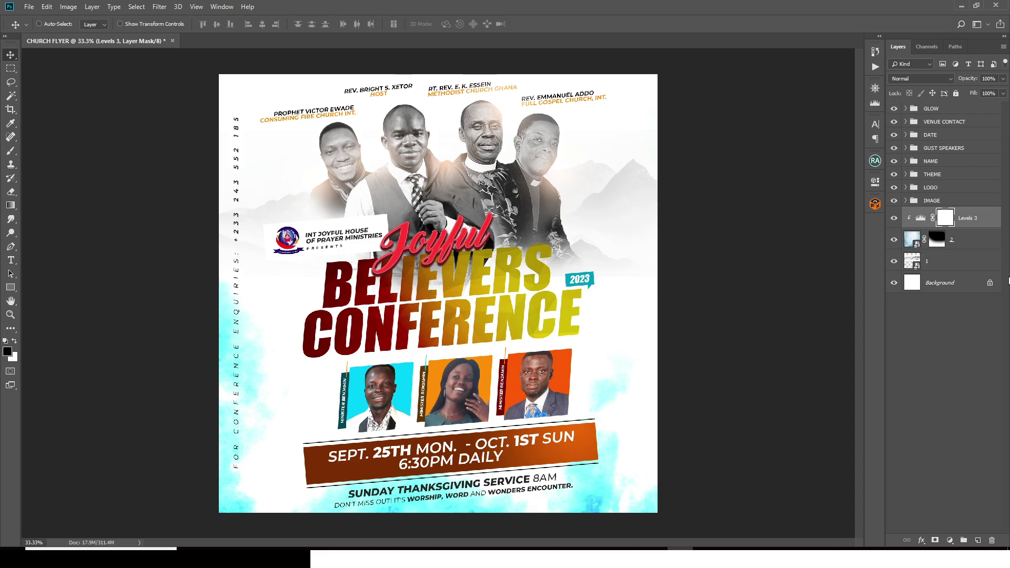
# Step: Duplicate cloud layer 2, move it above the Levels adjustment, and invert its mask
pyautogui.click(986, 241)
pyautogui.hotkey('ctrl', 'j')
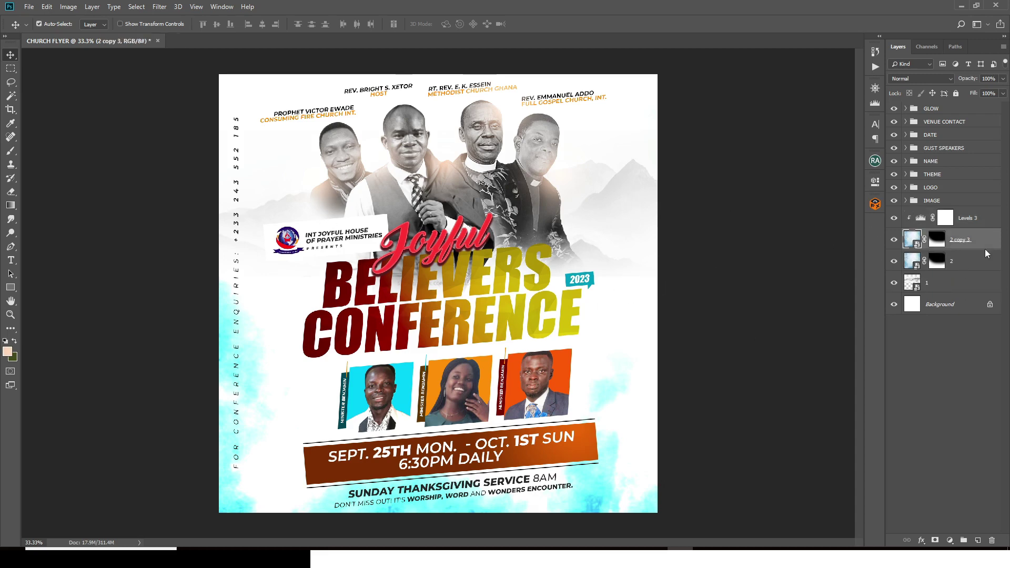
pyautogui.click(970, 260)
pyautogui.moveTo(971, 259); pyautogui.dragTo(954, 211)
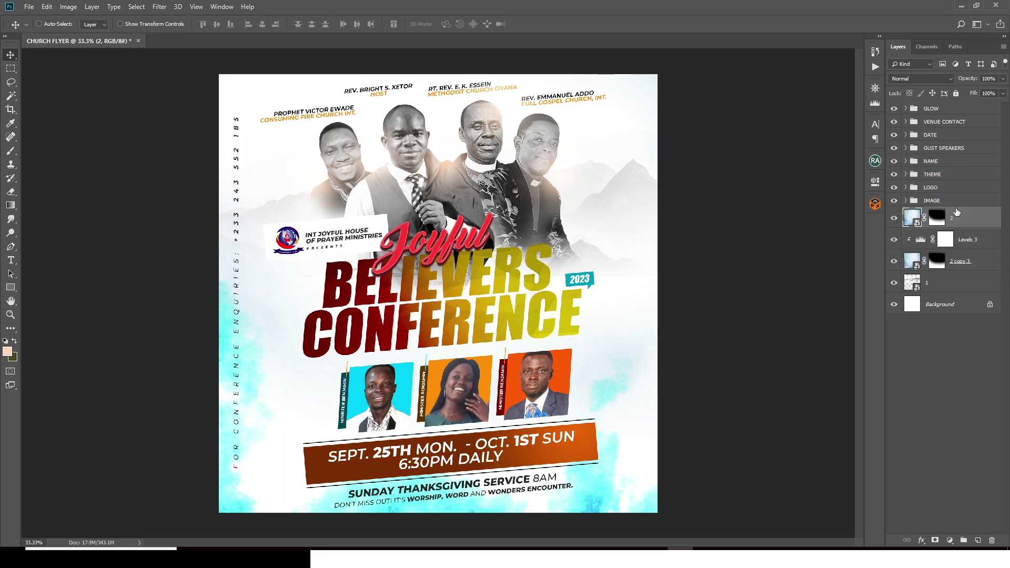
pyautogui.doubleClick(937, 219)
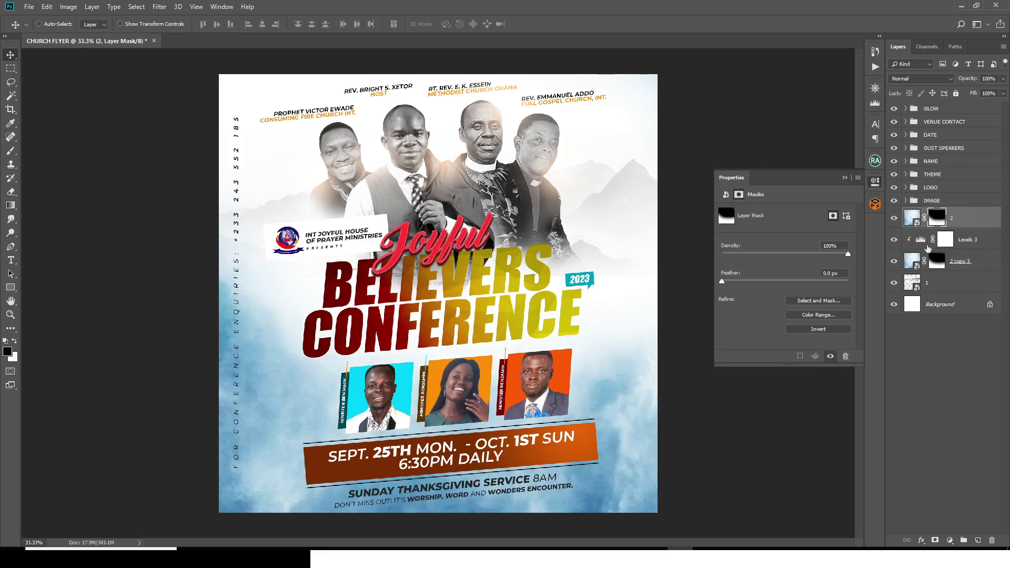
pyautogui.click(822, 330)
pyautogui.click(844, 177)
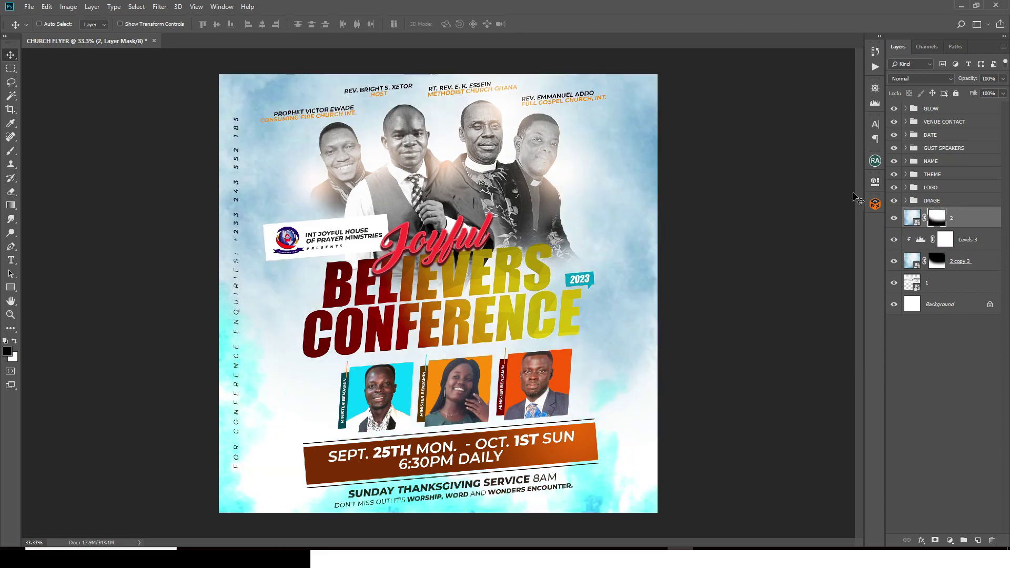
# Step: Add a second Levels adjustment clipped to the new cloud layer with white input 181
pyautogui.click(950, 540)
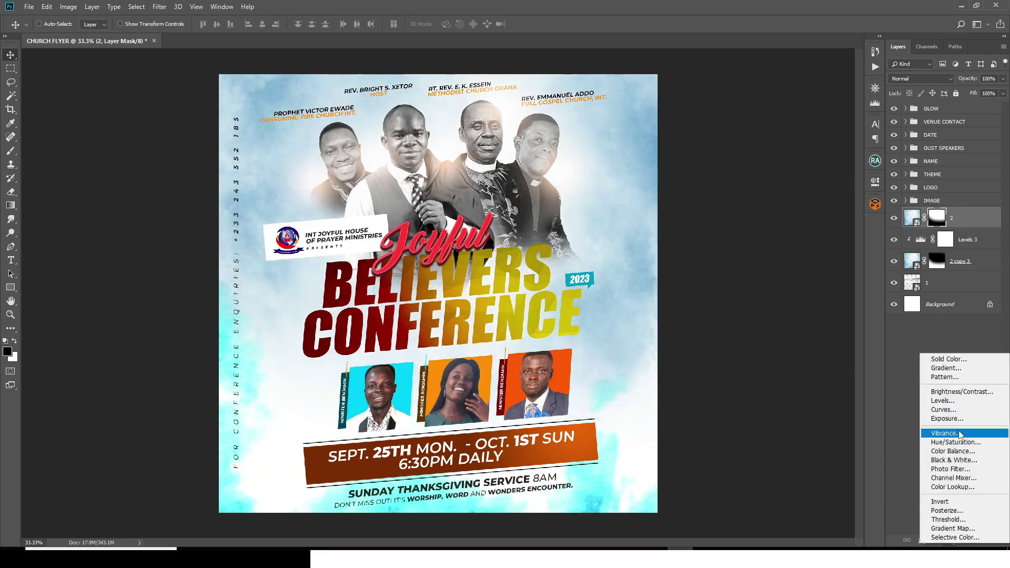
pyautogui.click(948, 401)
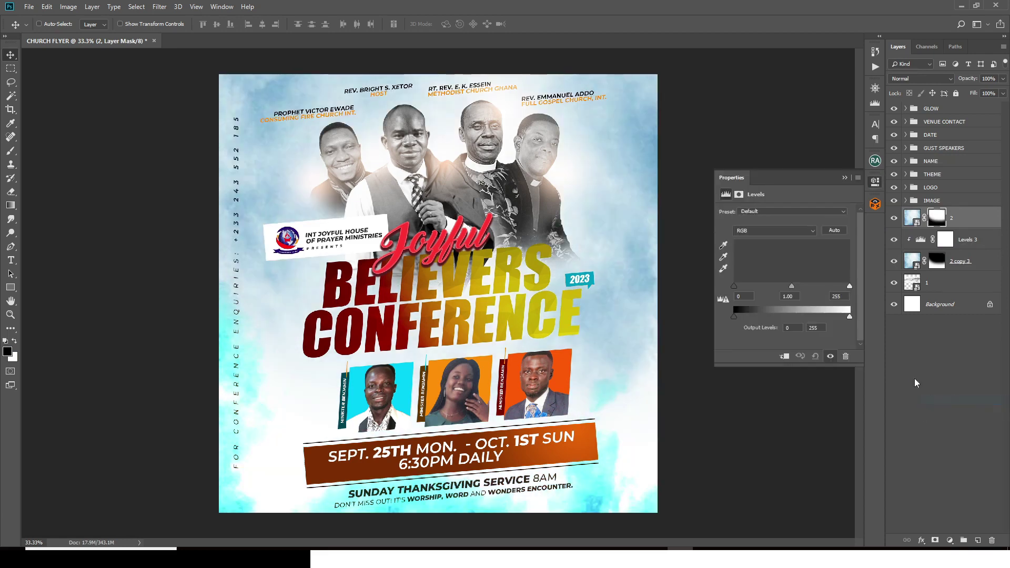
pyautogui.click(784, 357)
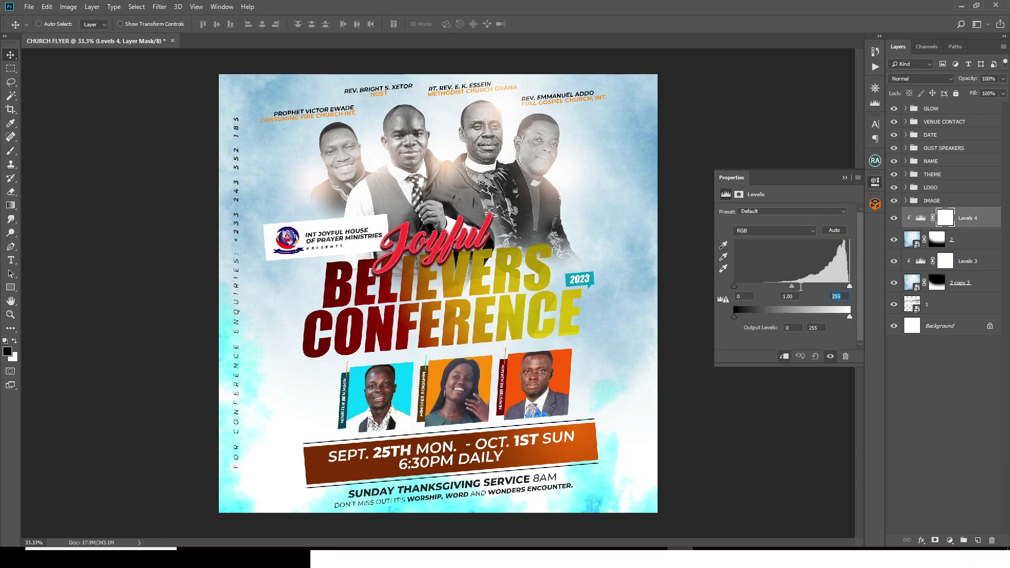
pyautogui.write('181')
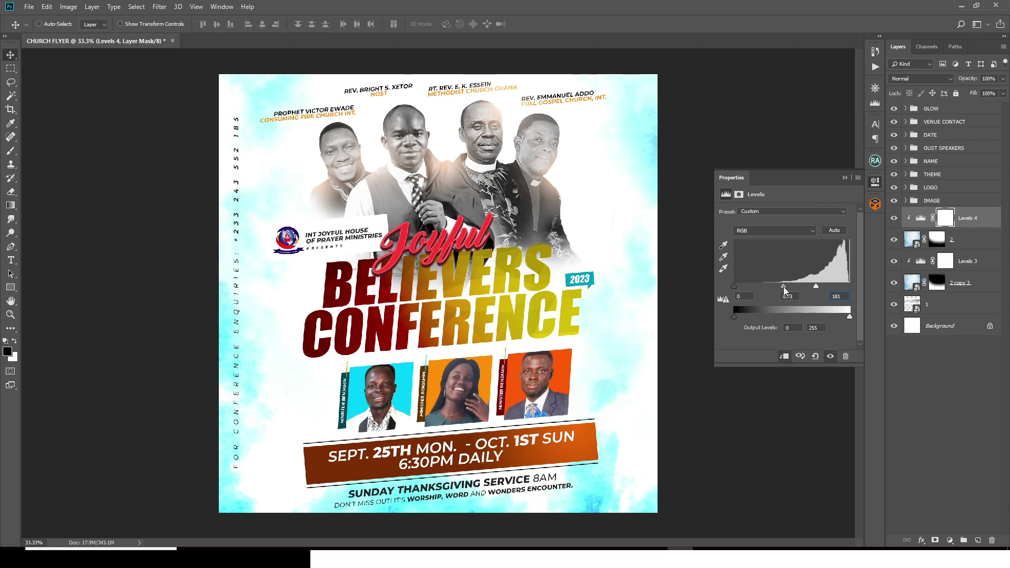
pyautogui.click(844, 177)
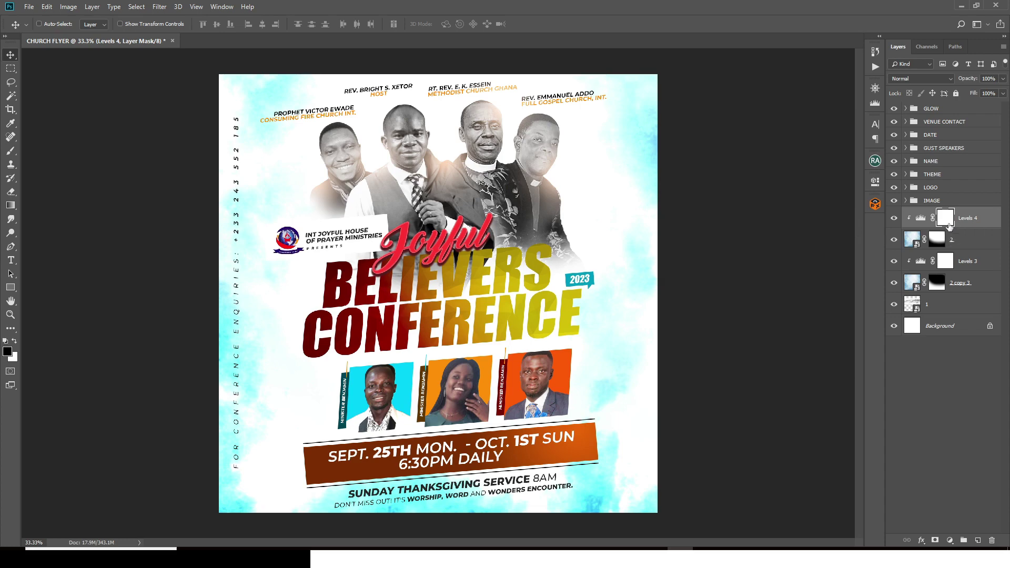
# Step: Paint layer 2's mask with a 500 px brush to reveal grey haze beside the right speaker
pyautogui.click(942, 241)
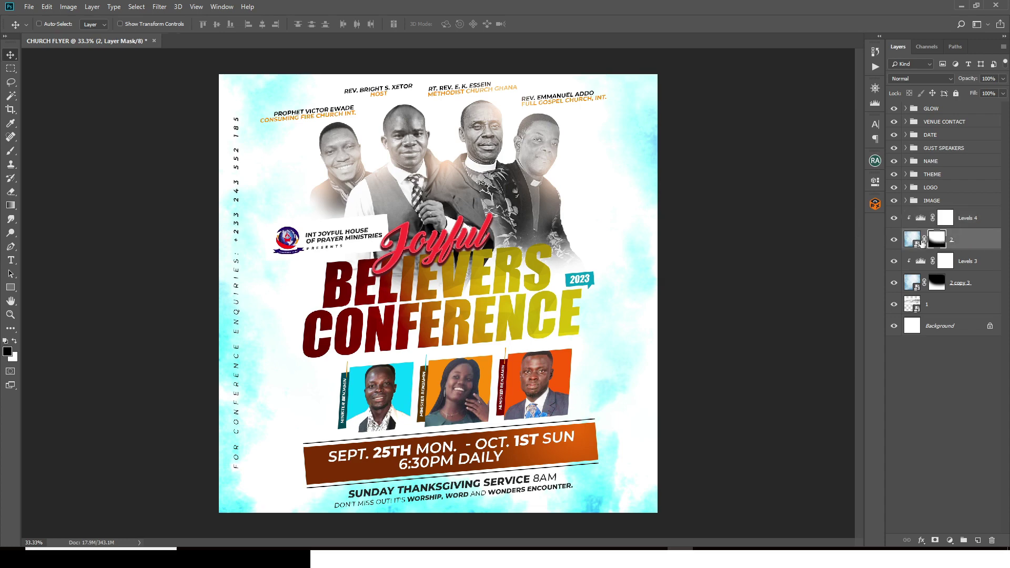
pyautogui.press('b')
pyautogui.press('p')
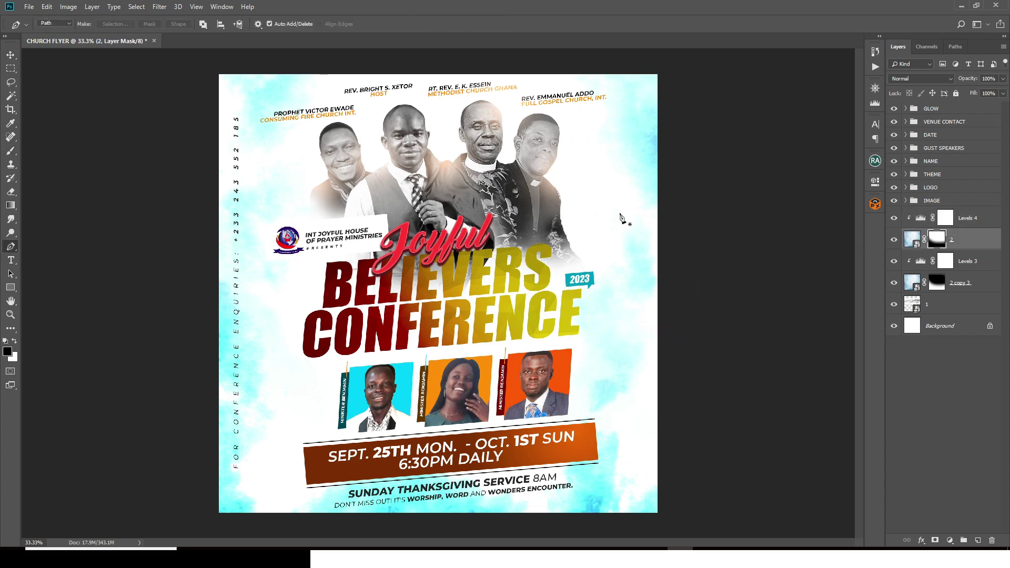
pyautogui.press('b')
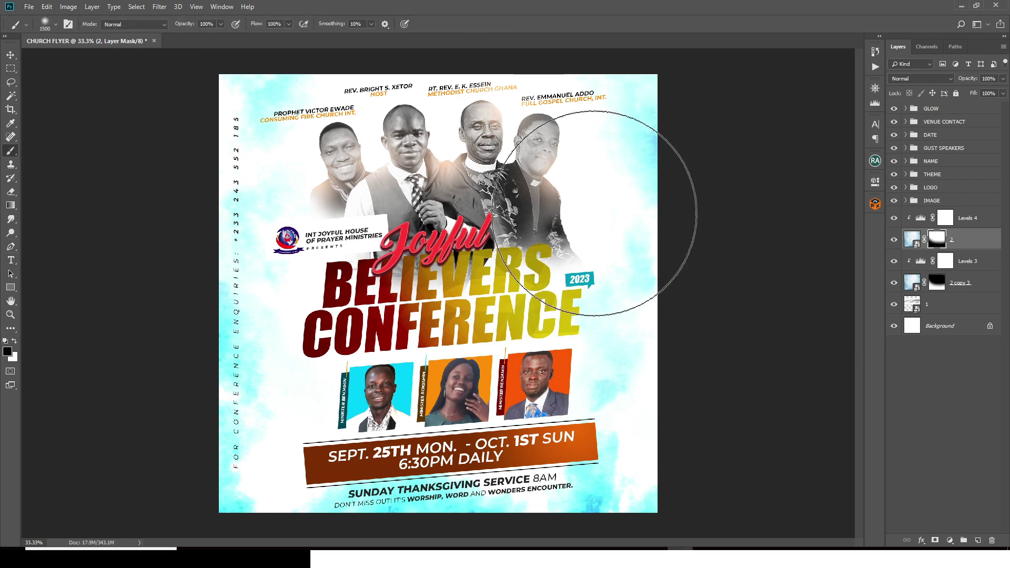
pyautogui.press('[')
pyautogui.press('[')
pyautogui.press('[')
pyautogui.press('[')
pyautogui.press('[')
pyautogui.press('[')
pyautogui.press('[')
pyautogui.press('[')
pyautogui.press('[')
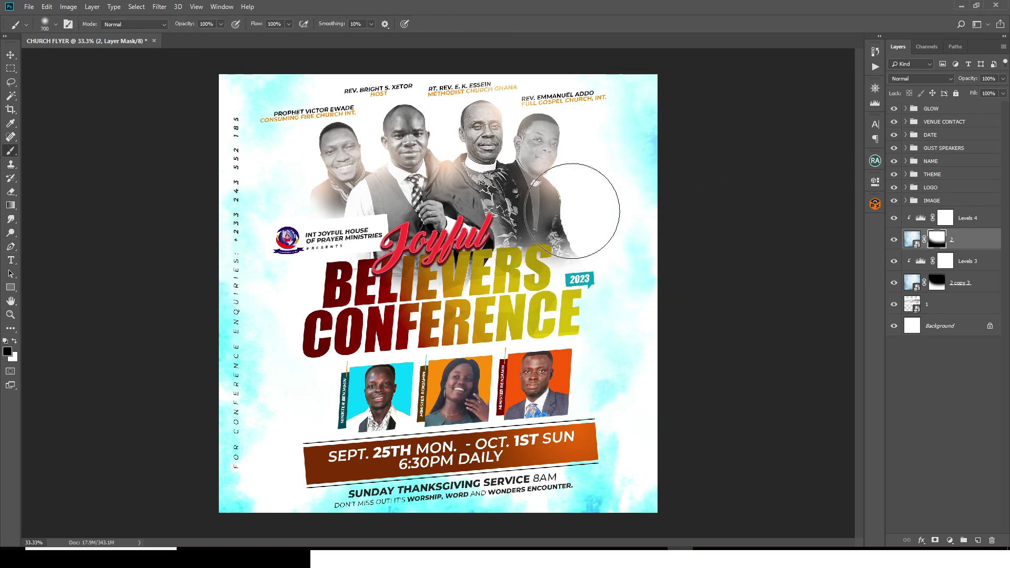
pyautogui.moveTo(591, 212)
pyautogui.mouseDown()
pyautogui.moveTo(578, 213)
pyautogui.moveTo(576, 244)
pyautogui.moveTo(600, 210)
pyautogui.moveTo(600, 224)
pyautogui.mouseUp()
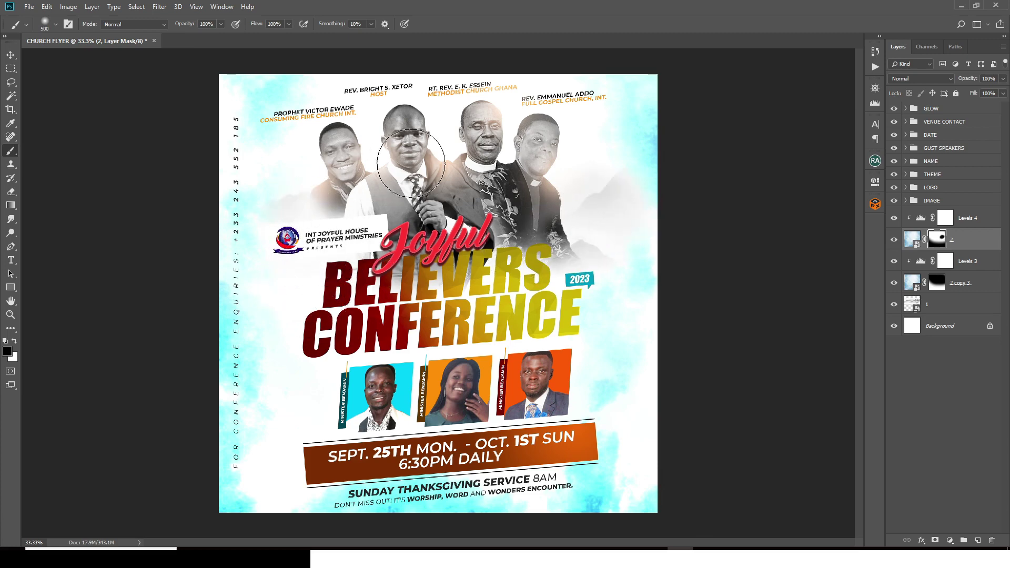
pyautogui.moveTo(575, 180)
pyautogui.mouseDown()
pyautogui.moveTo(620, 220)
pyautogui.moveTo(664, 176)
pyautogui.mouseUp()
pyautogui.press('x')
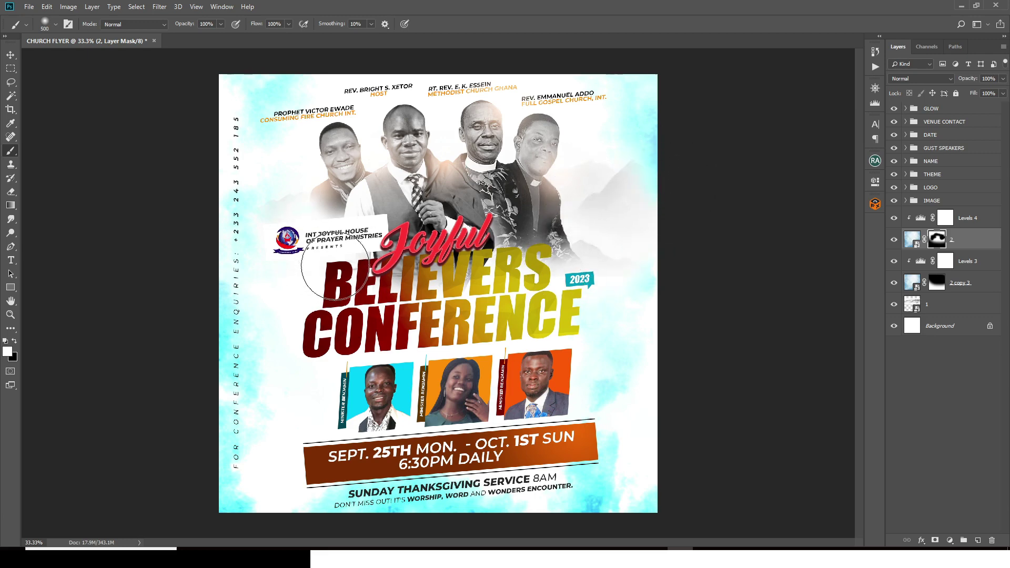
pyautogui.hotkey('ctrl', '2')
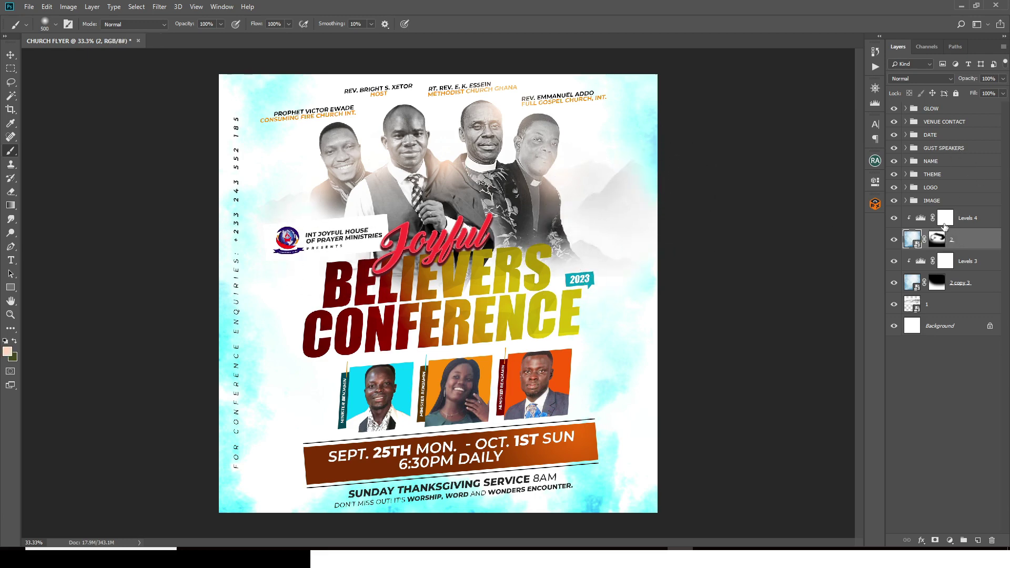
pyautogui.click(967, 221)
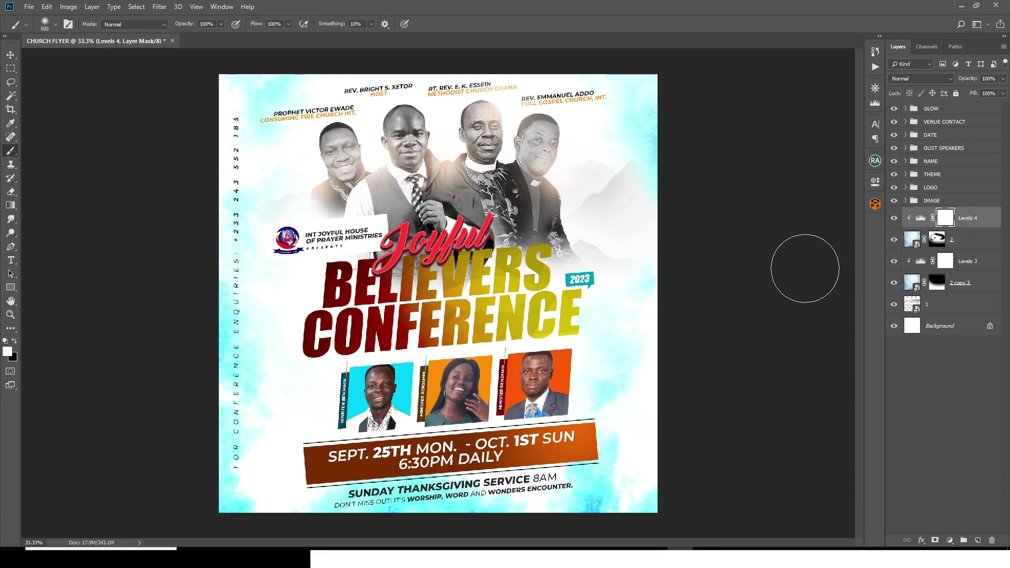
# Step: Add a '2023' text layer in the middle of the flyer
pyautogui.press('t')
pyautogui.click(290, 414)
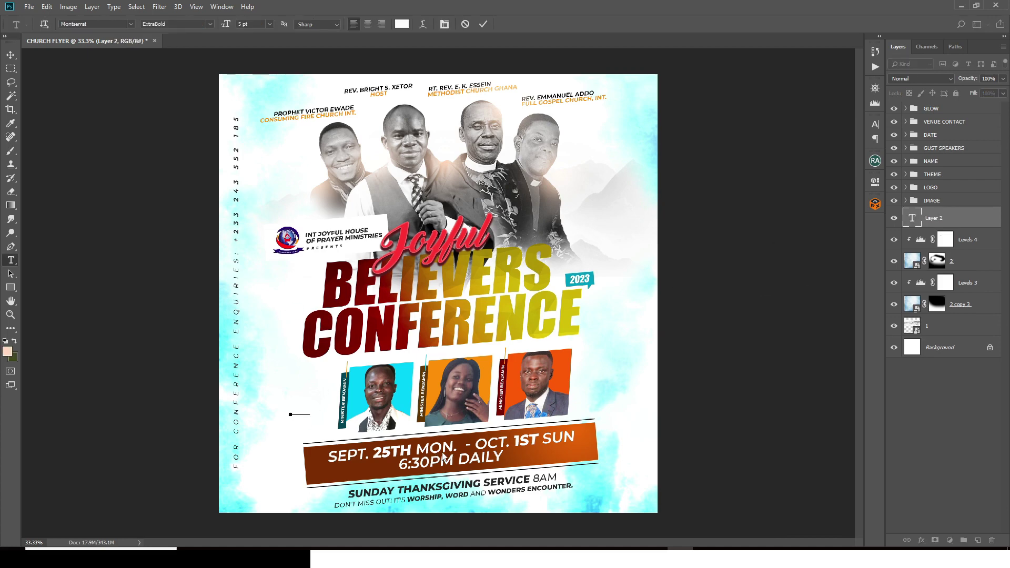
pyautogui.click(954, 225)
# Step: Set the 2023 text to Impact Regular at 207 pt in peach #ffbc85
pyautogui.click(875, 125)
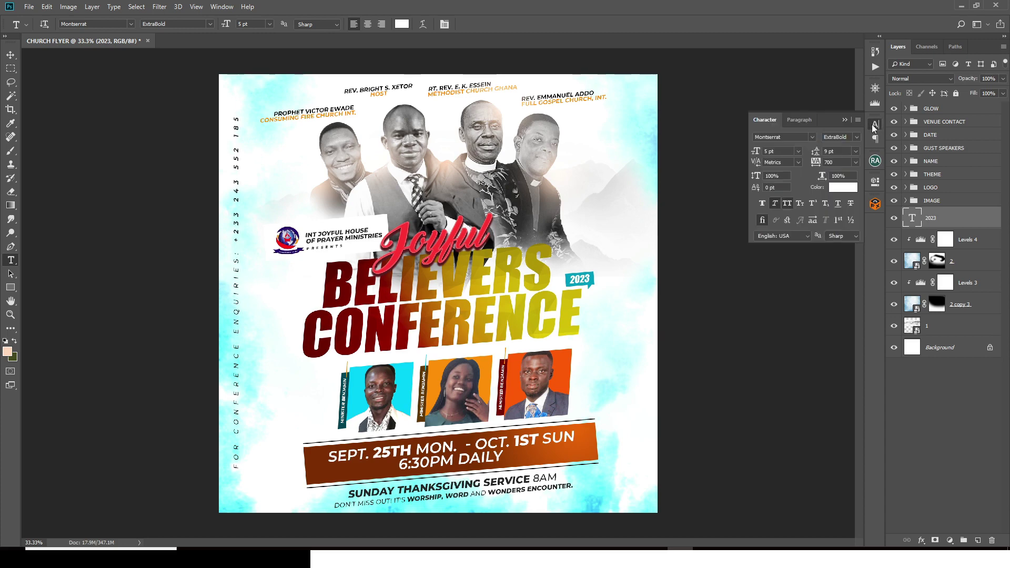
pyautogui.click(778, 137)
pyautogui.click(812, 137)
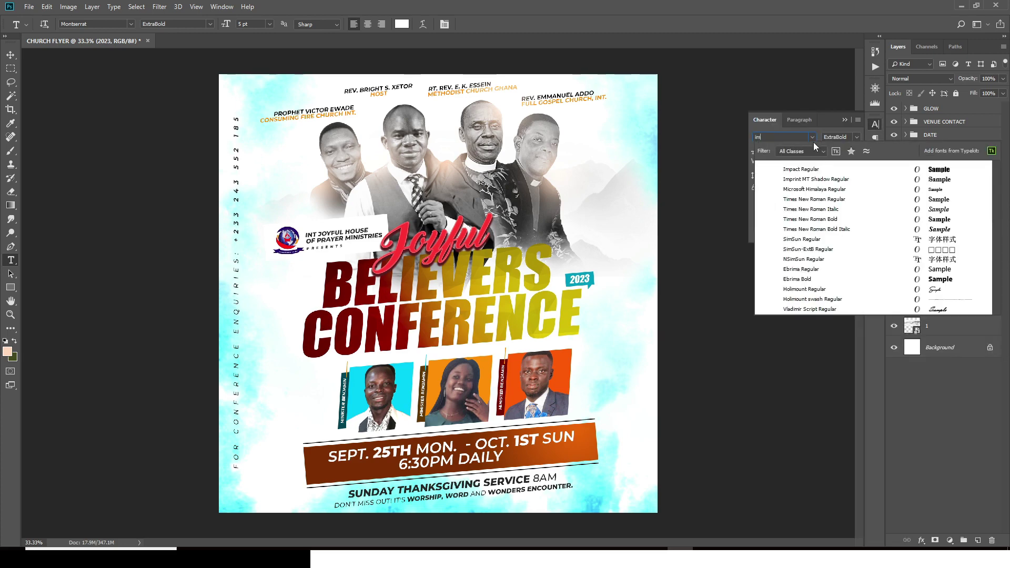
pyautogui.write('a')
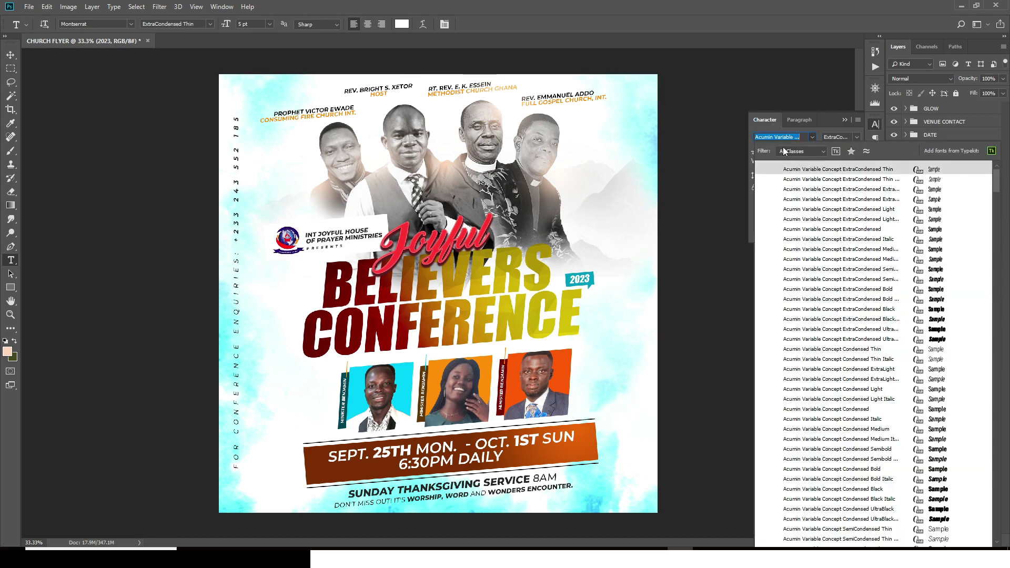
pyautogui.write('impa')
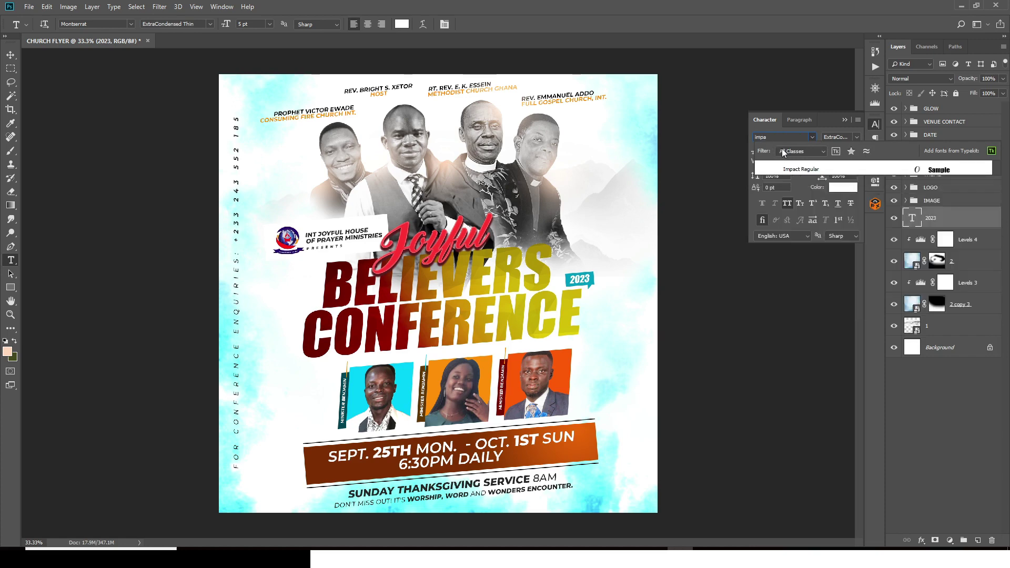
pyautogui.click(792, 171)
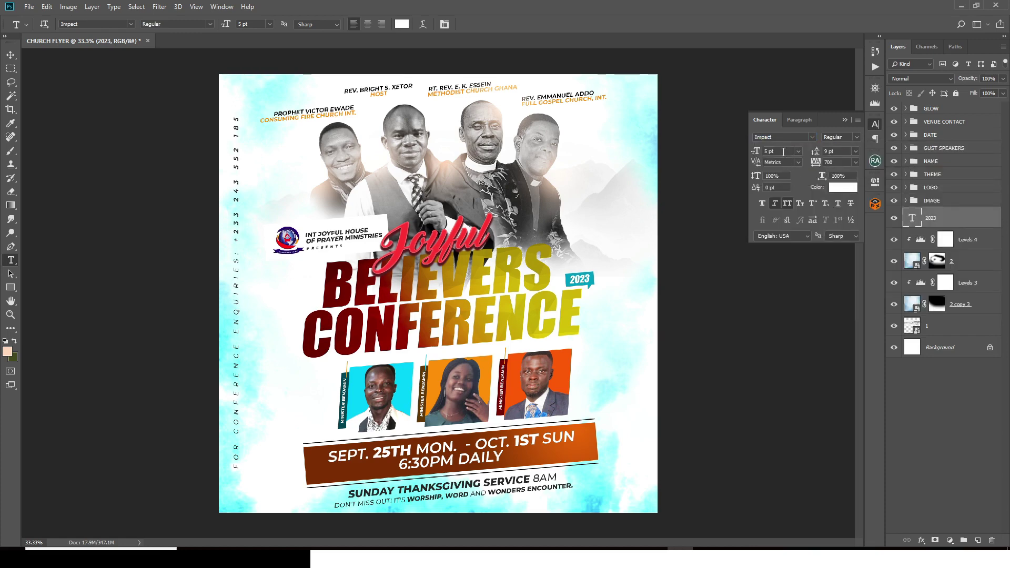
pyautogui.write('207')
pyautogui.click(837, 185)
pyautogui.write('ff')
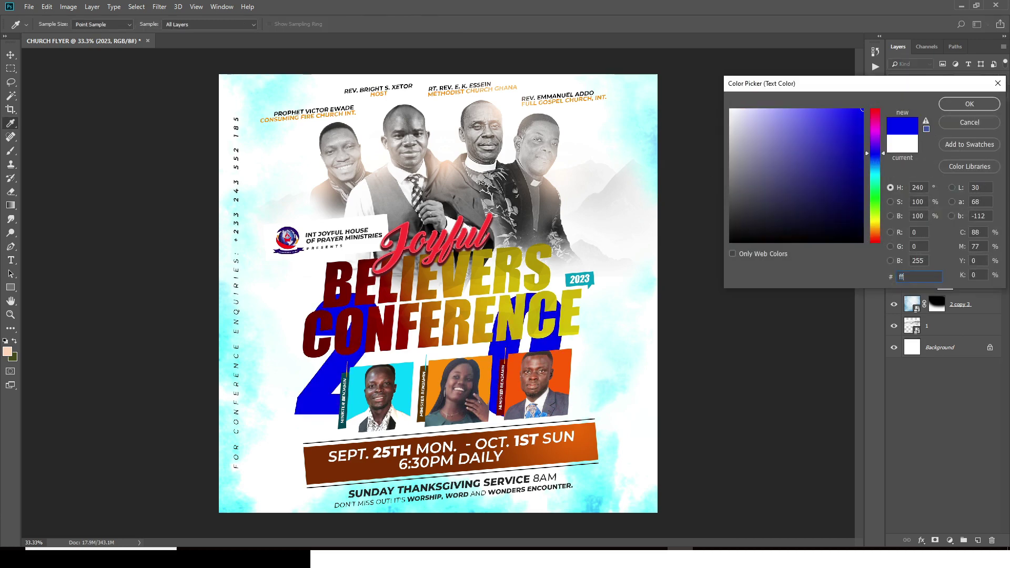
pyautogui.write('bc')
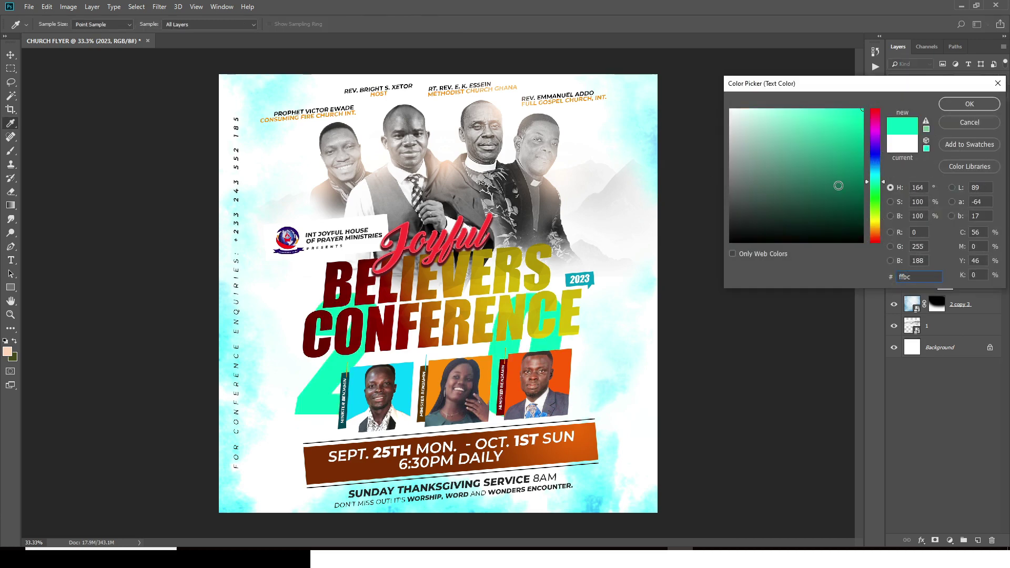
pyautogui.write('85')
pyautogui.press('Return')
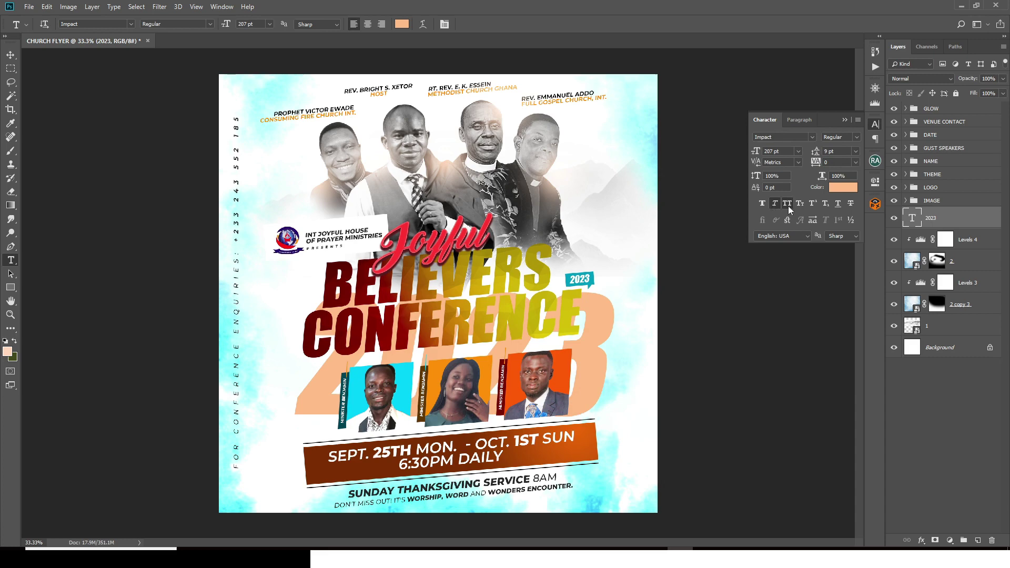
# Step: Move 2023 up behind the speakers, tilt it about -5° and fade it to 68% opacity
pyautogui.click(11, 54)
pyautogui.moveTo(574, 342); pyautogui.dragTo(564, 176)
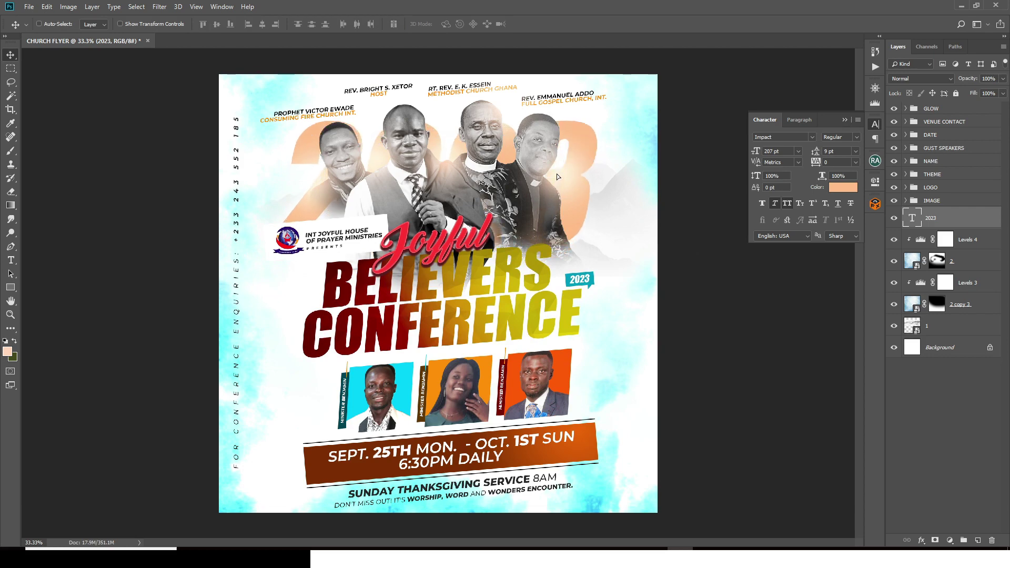
pyautogui.hotkey('ctrl', 't')
pyautogui.moveTo(635, 191); pyautogui.dragTo(640, 176)
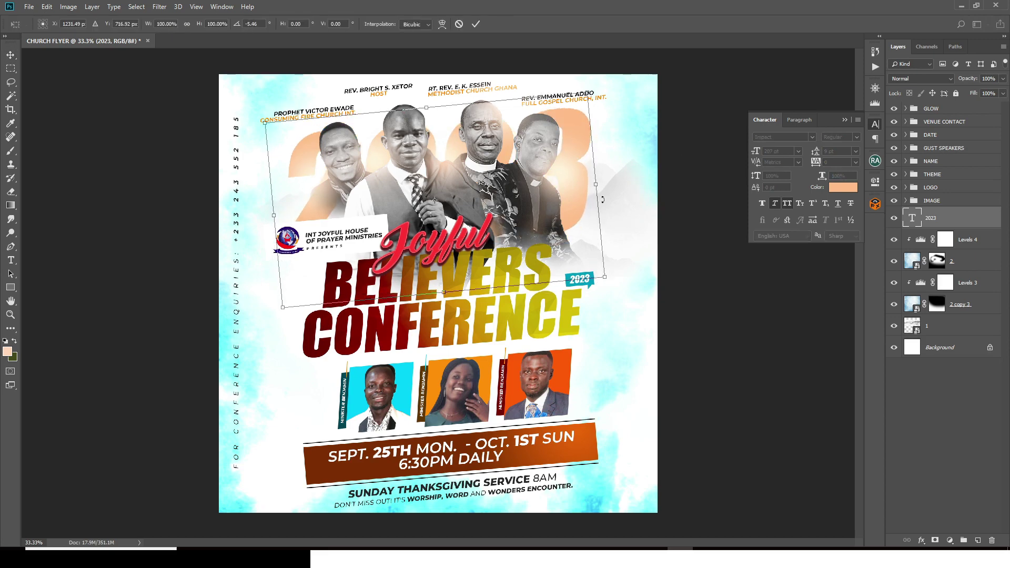
pyautogui.moveTo(566, 193); pyautogui.dragTo(568, 196)
pyautogui.press('Return')
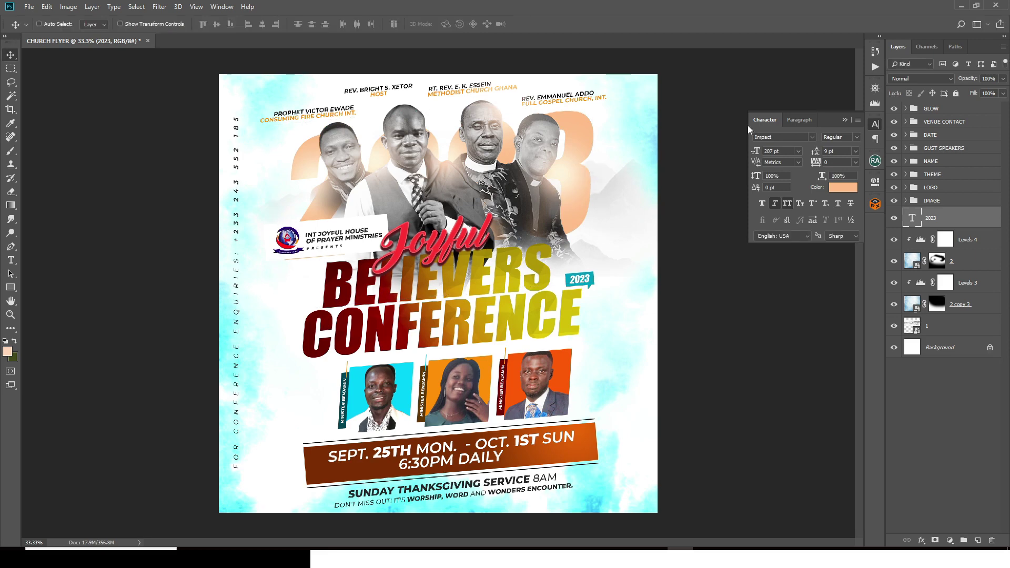
pyautogui.click(1004, 80)
pyautogui.moveTo(1000, 92); pyautogui.dragTo(988, 94)
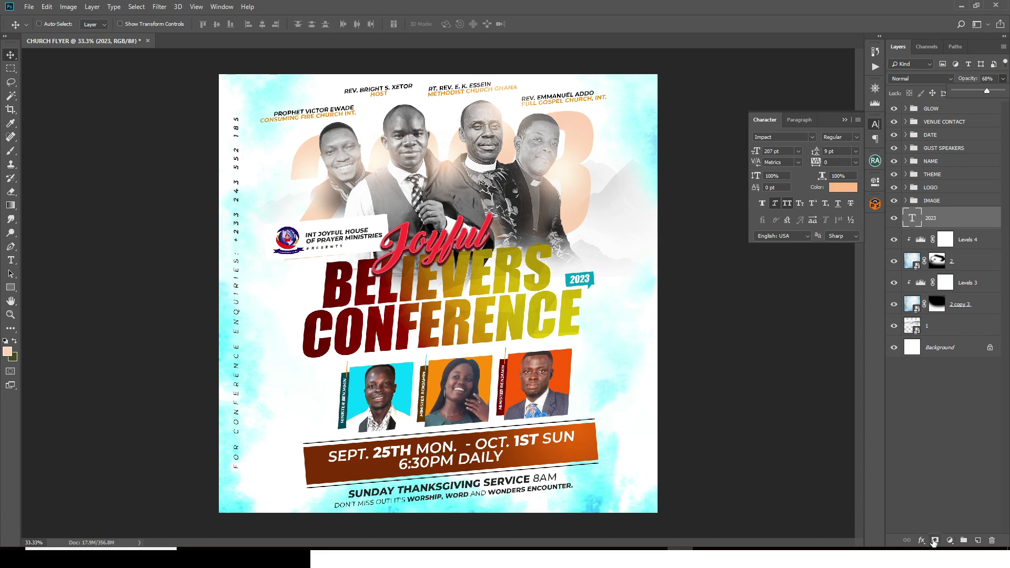
# Step: Add a layer mask to 2023 and paint away parts of the 3 and around the first speaker
pyautogui.click(935, 540)
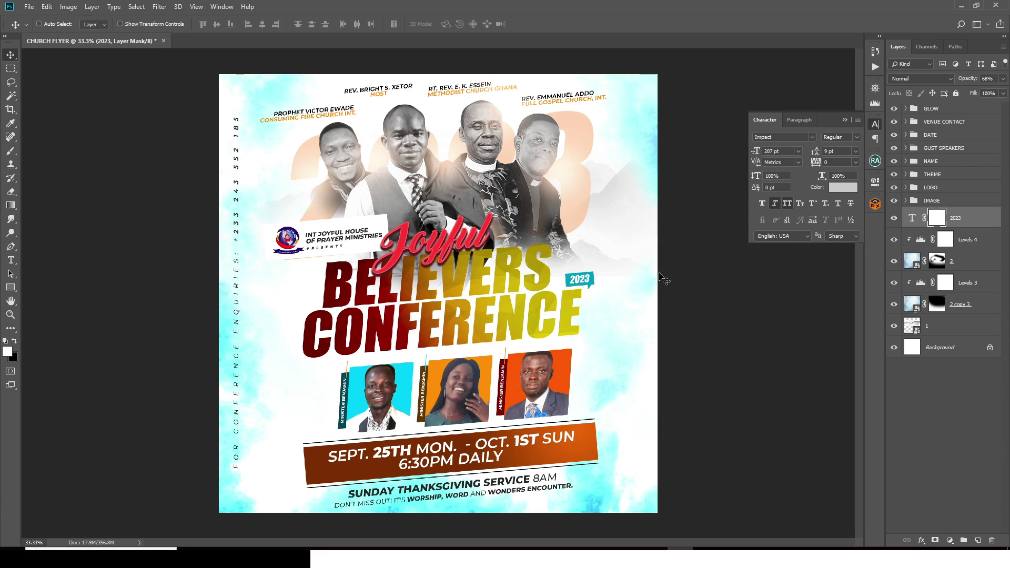
pyautogui.press('b')
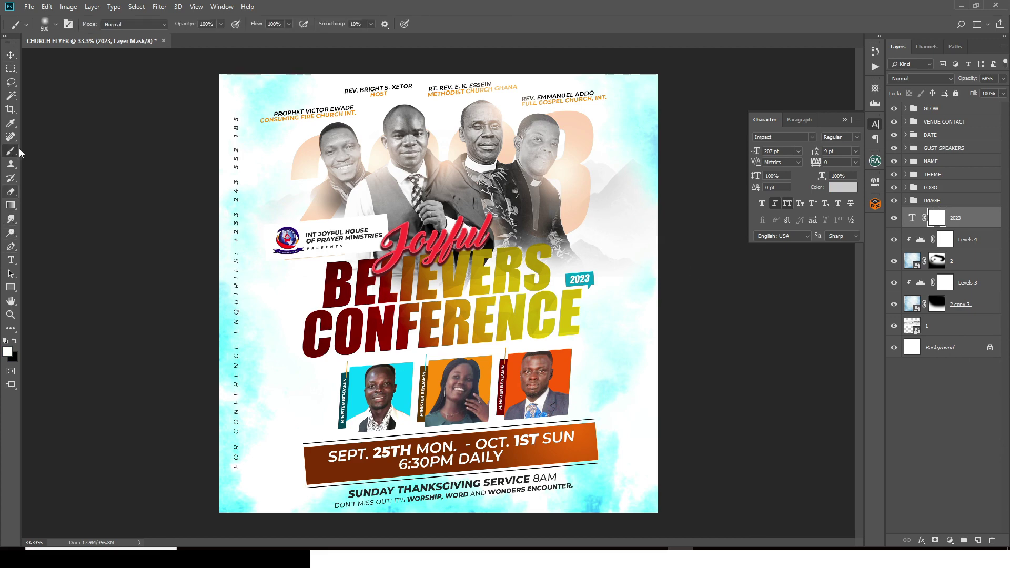
pyautogui.click(15, 342)
pyautogui.moveTo(566, 205); pyautogui.dragTo(572, 184)
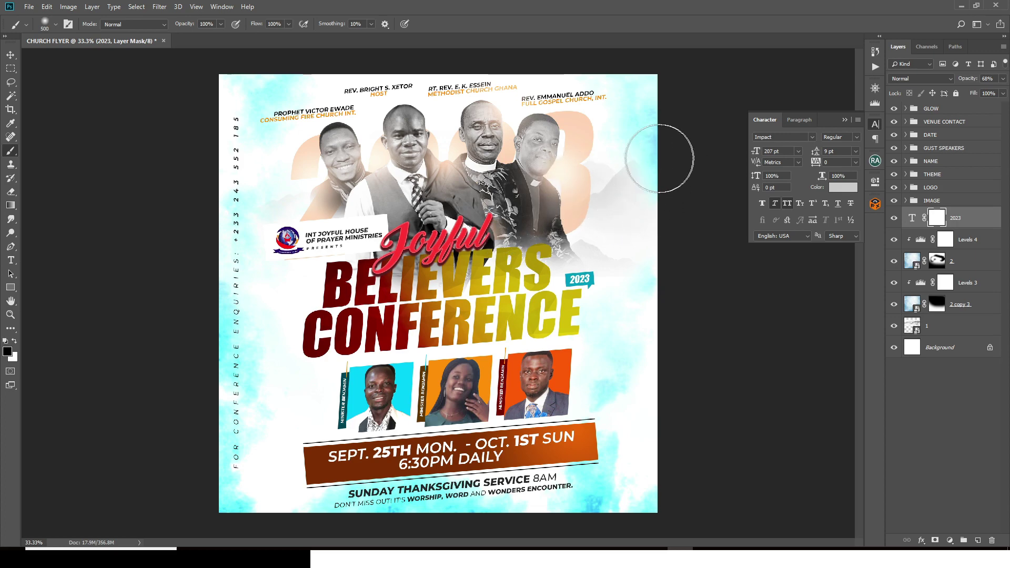
pyautogui.moveTo(621, 123)
pyautogui.mouseDown()
pyautogui.moveTo(598, 156)
pyautogui.moveTo(604, 191)
pyautogui.moveTo(584, 254)
pyautogui.moveTo(581, 212)
pyautogui.moveTo(566, 262)
pyautogui.moveTo(581, 194)
pyautogui.moveTo(604, 245)
pyautogui.moveTo(576, 188)
pyautogui.moveTo(565, 209)
pyautogui.moveTo(552, 207)
pyautogui.moveTo(551, 195)
pyautogui.moveTo(532, 220)
pyautogui.mouseUp()
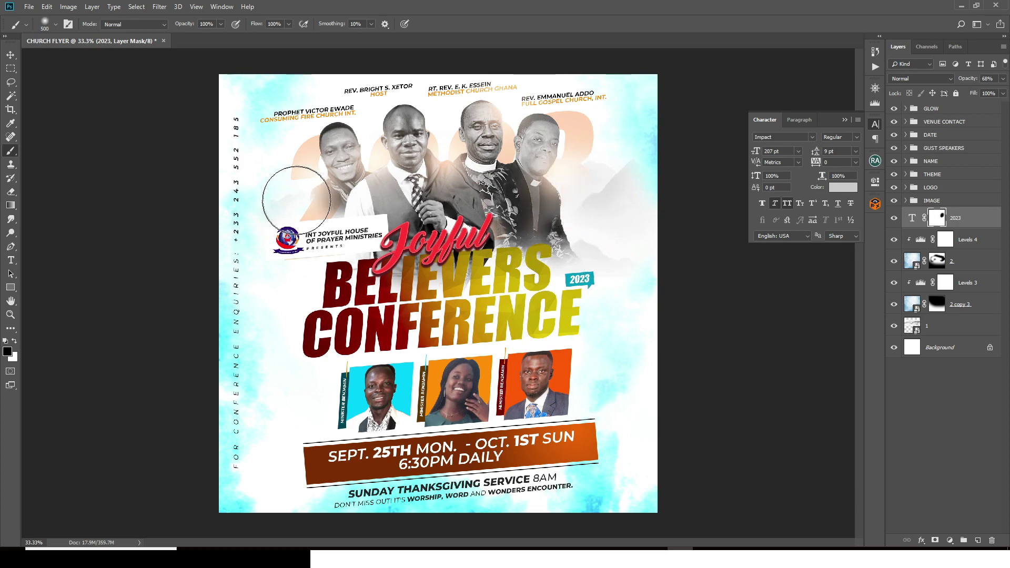
pyautogui.moveTo(295, 219)
pyautogui.mouseDown()
pyautogui.moveTo(275, 198)
pyautogui.moveTo(287, 199)
pyautogui.moveTo(260, 235)
pyautogui.moveTo(323, 216)
pyautogui.moveTo(367, 156)
pyautogui.mouseUp()
pyautogui.press('[')
pyautogui.press('[')
pyautogui.press('[')
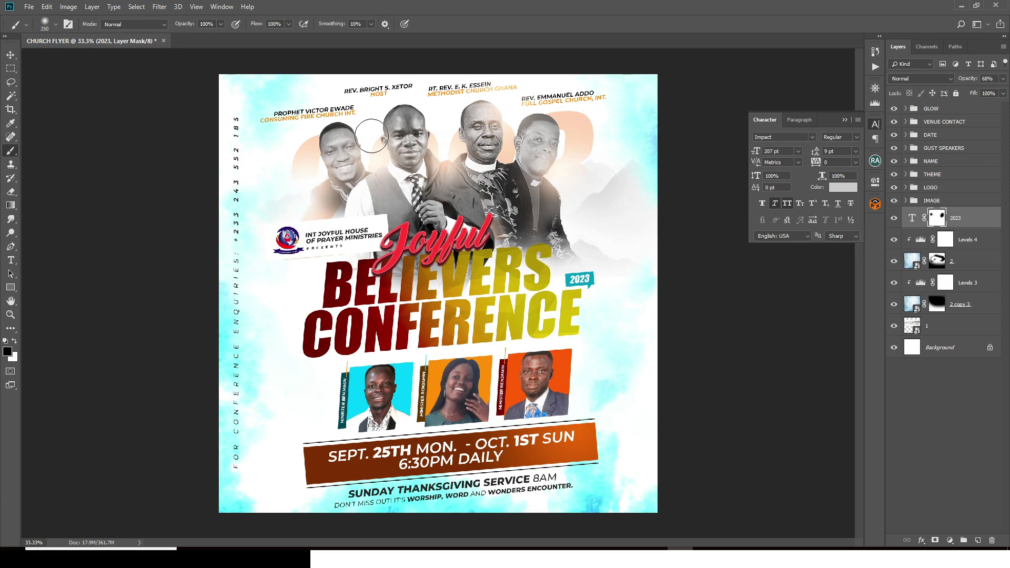
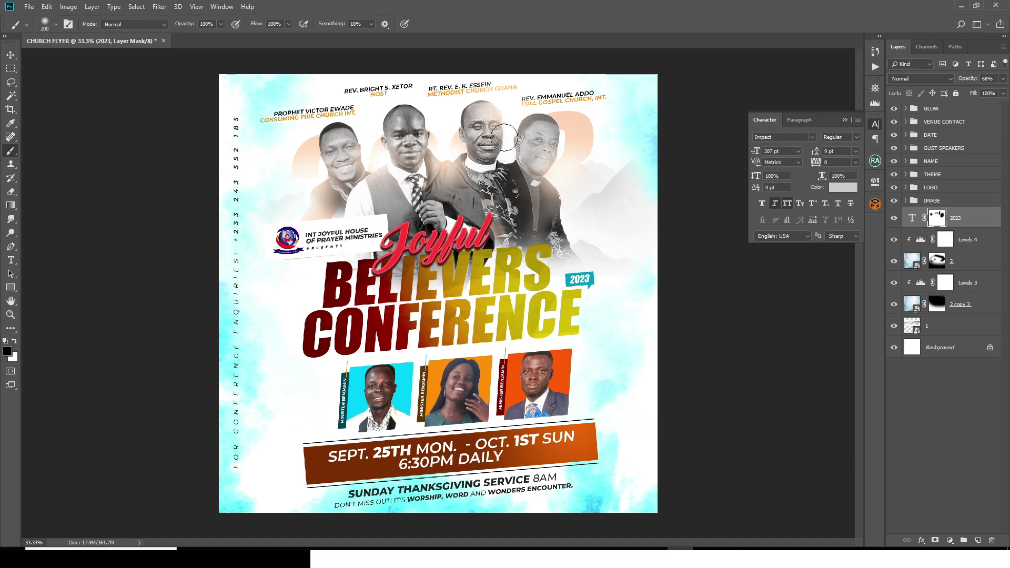
# Step: Swap the colours and drag 'pngegg copy' from the SD folder into the flyer as a new layer
pyautogui.press('x')
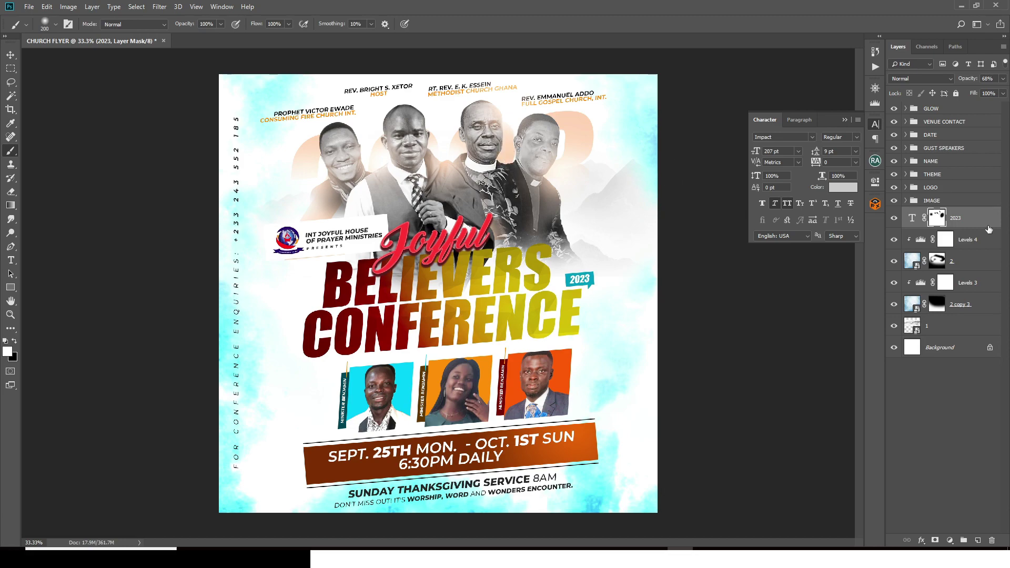
pyautogui.hotkey('alt', 'Tab')
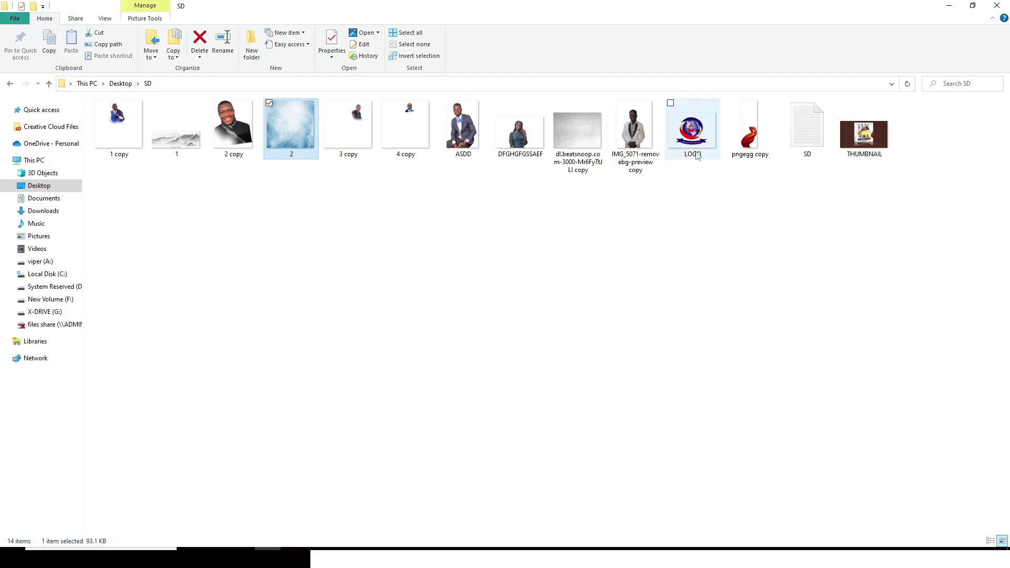
pyautogui.moveTo(747, 132); pyautogui.dragTo(538, 278)
# Step: Scale the swirl to about 231%, widen and rotate it to curl along the right edge, then commit
pyautogui.hotkey('ctrl', '-')
pyautogui.hotkey('ctrl', '-')
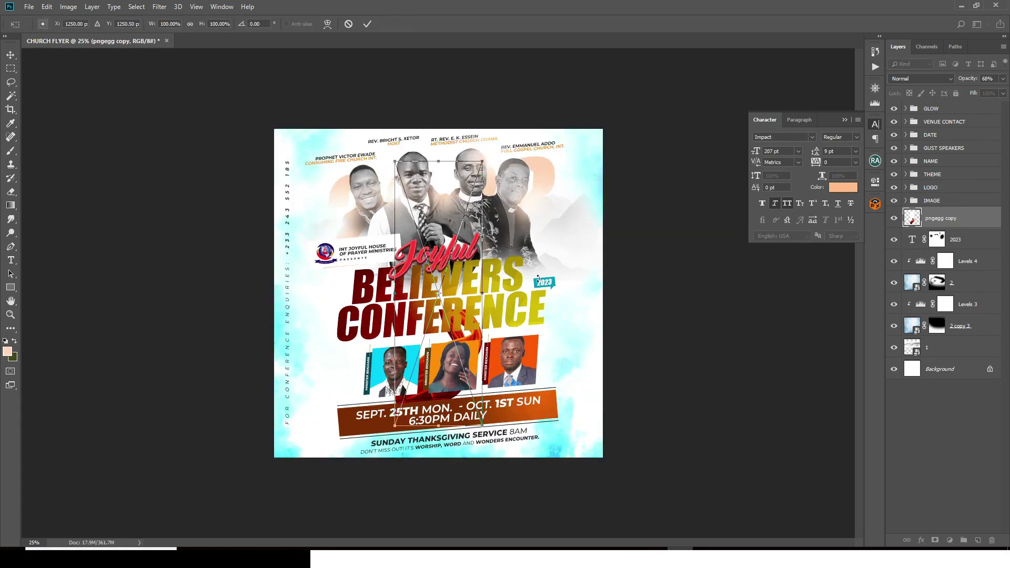
pyautogui.moveTo(459, 292); pyautogui.dragTo(558, 301)
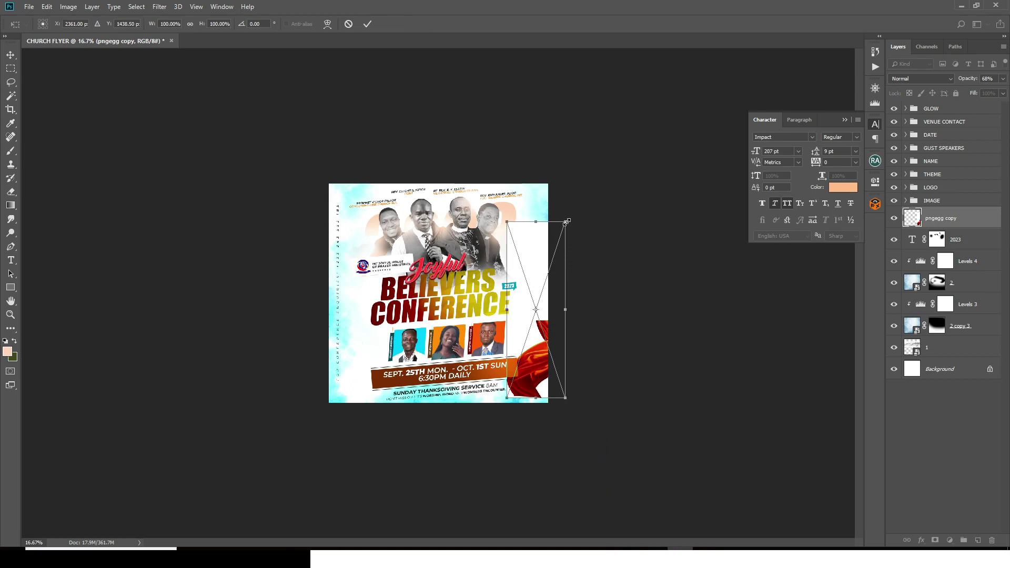
pyautogui.moveTo(566, 222); pyautogui.dragTo(705, 140)
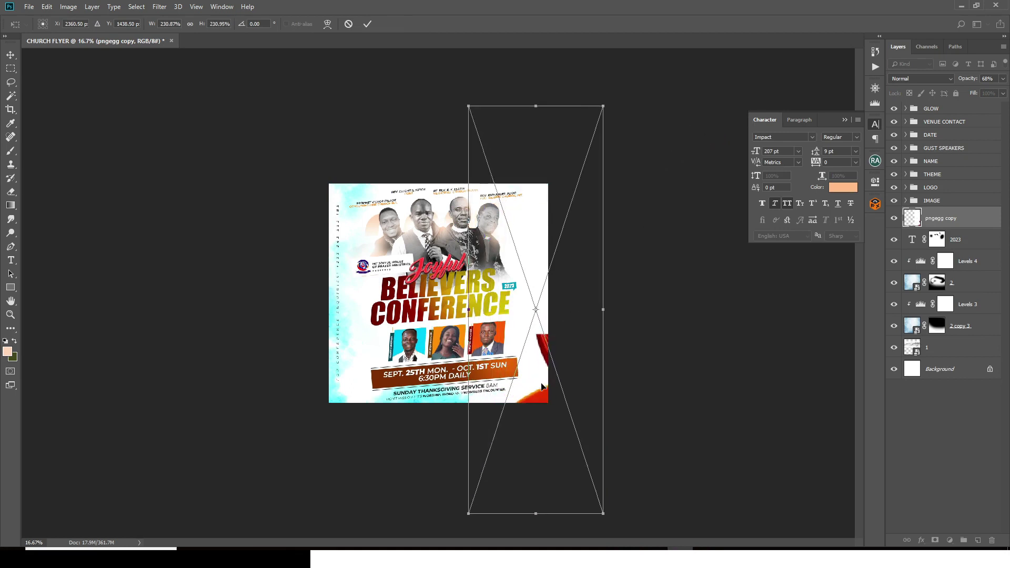
pyautogui.moveTo(541, 383); pyautogui.dragTo(627, 248)
pyautogui.moveTo(607, 142); pyautogui.dragTo(658, 127)
pyautogui.moveTo(566, 301)
pyautogui.mouseDown()
pyautogui.moveTo(564, 289)
pyautogui.moveTo(568, 298)
pyautogui.mouseUp()
pyautogui.press('b')
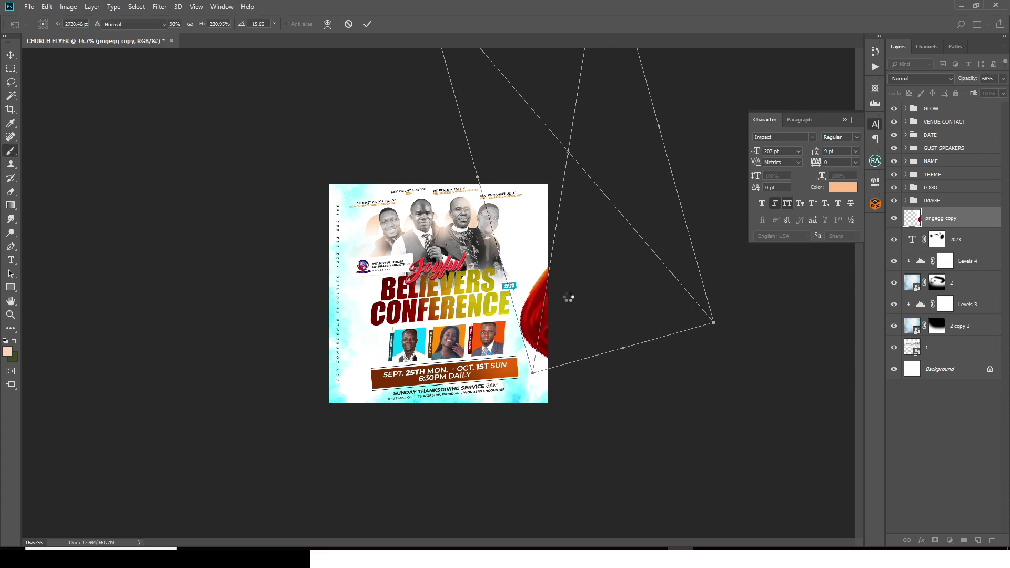
pyautogui.hotkey('ctrl', '0')
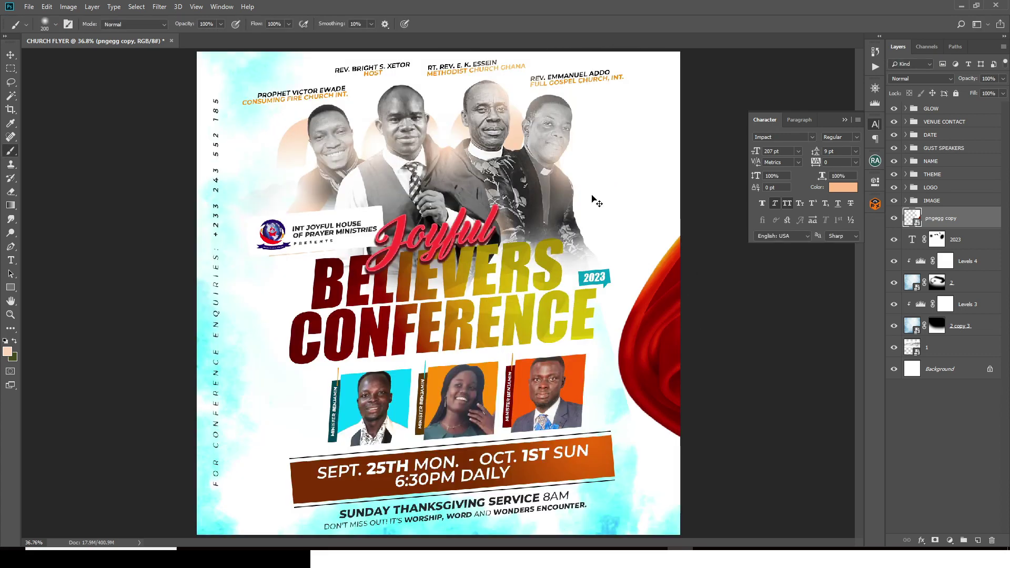
pyautogui.hotkey('ctrl', '-')
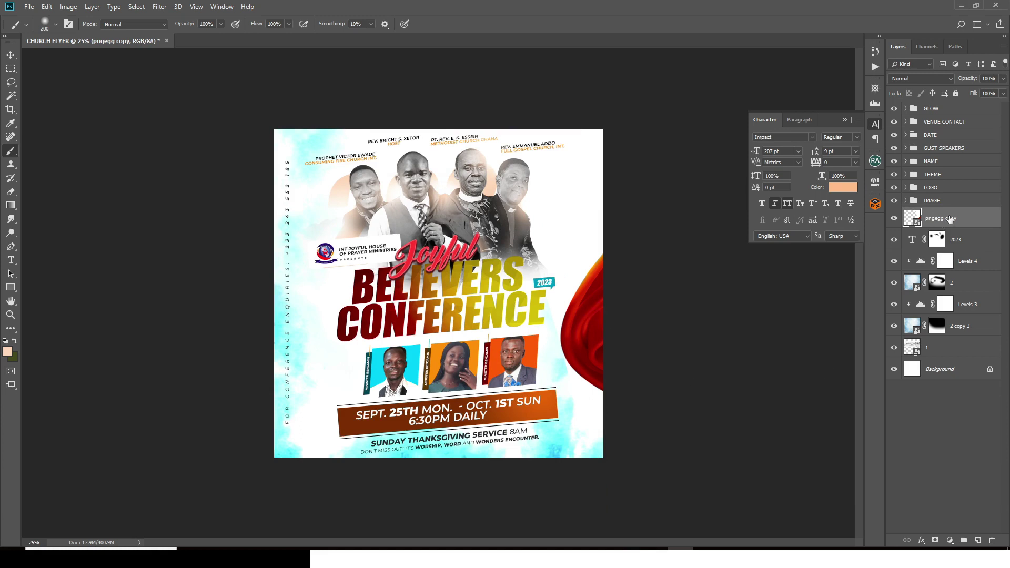
# Step: Add a Hue/Saturation adjustment with Hue +22, turning the red swirl golden orange
pyautogui.click(950, 540)
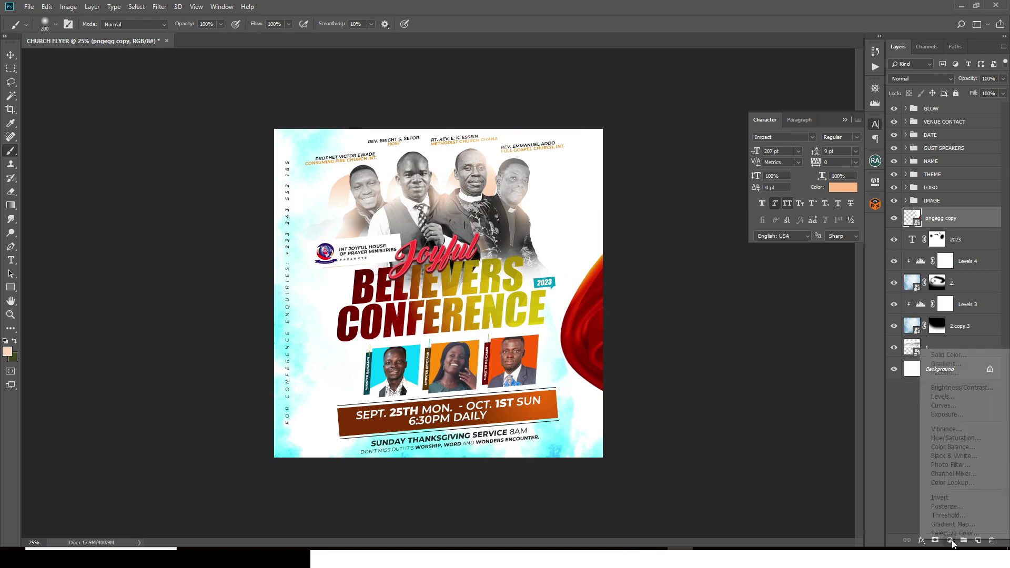
pyautogui.click(951, 439)
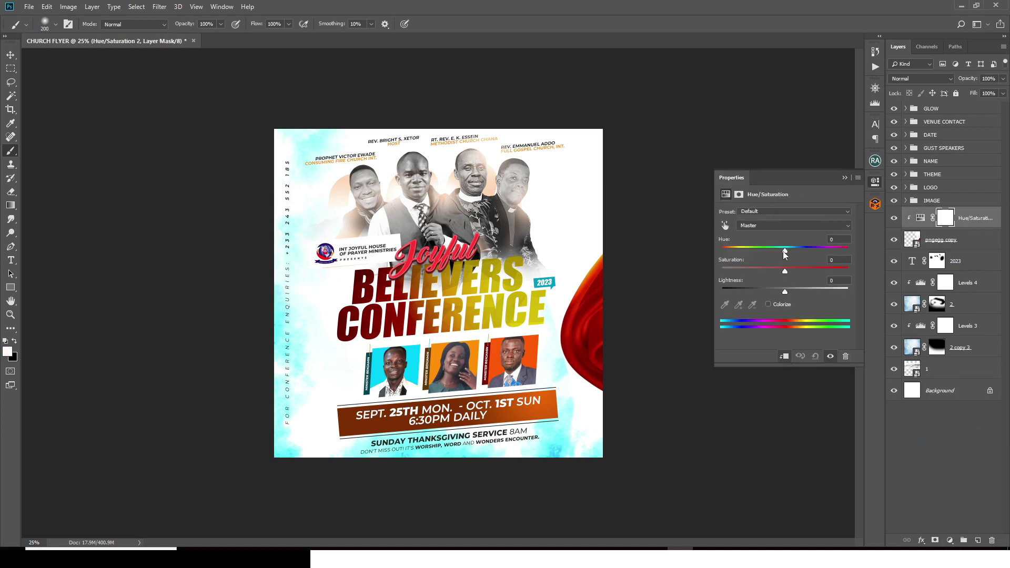
pyautogui.moveTo(783, 251); pyautogui.dragTo(799, 252)
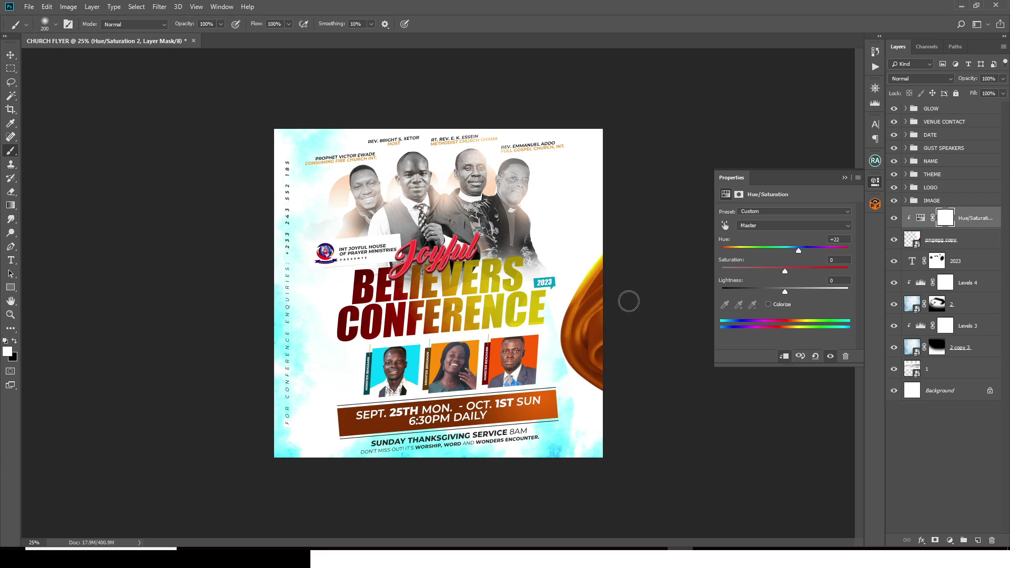
pyautogui.click(845, 177)
pyautogui.click(941, 242)
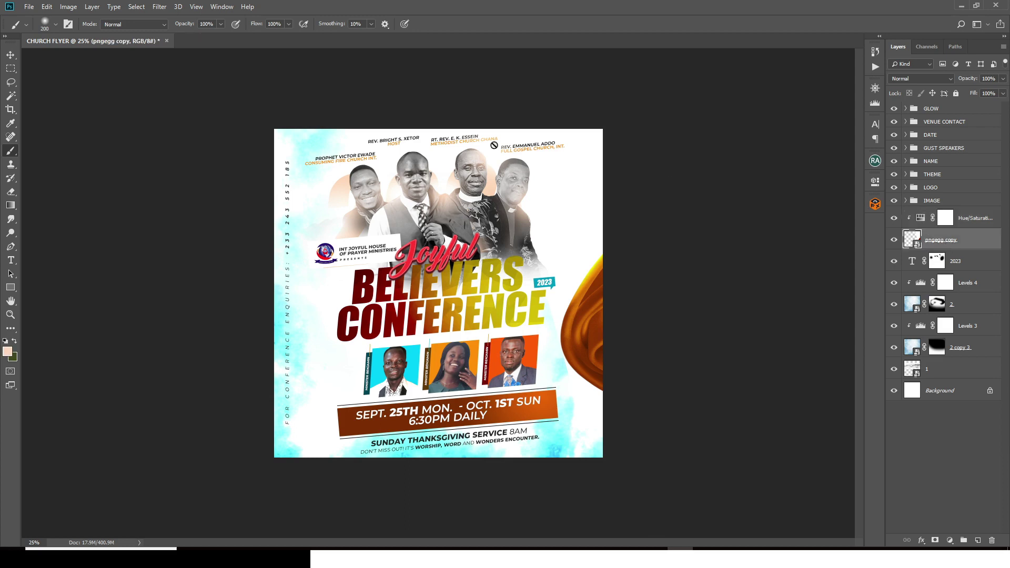
# Step: Apply Motion Blur to pngegg copy at a 36° angle and 134 pixel distance
pyautogui.click(159, 6)
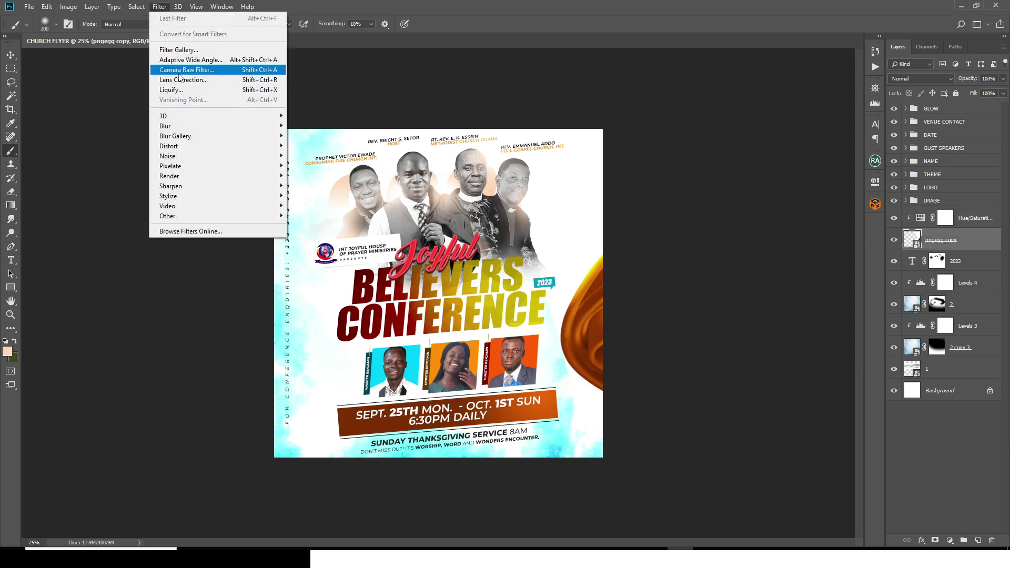
pyautogui.moveTo(168, 130)
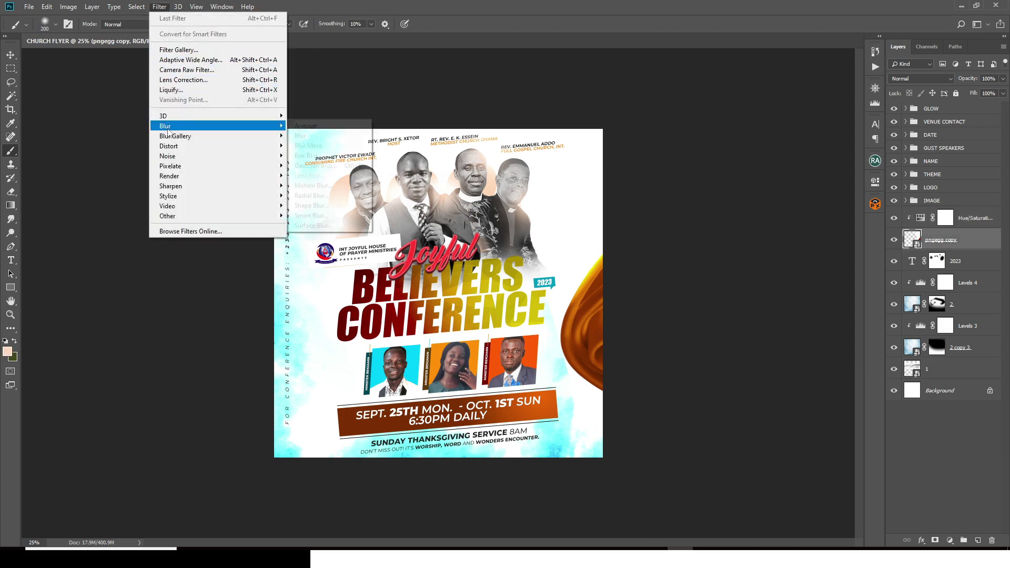
pyautogui.click(303, 186)
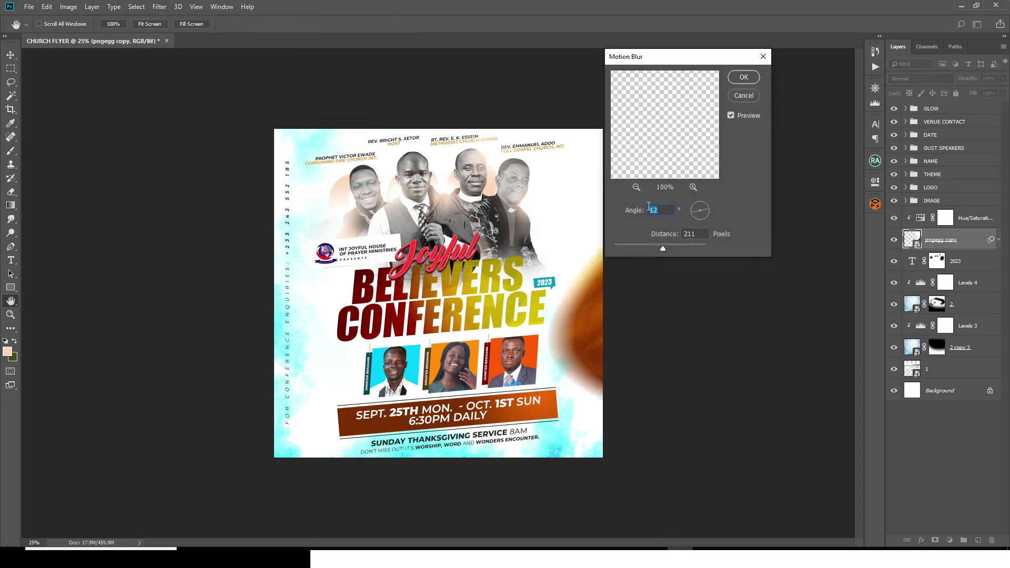
pyautogui.write('36')
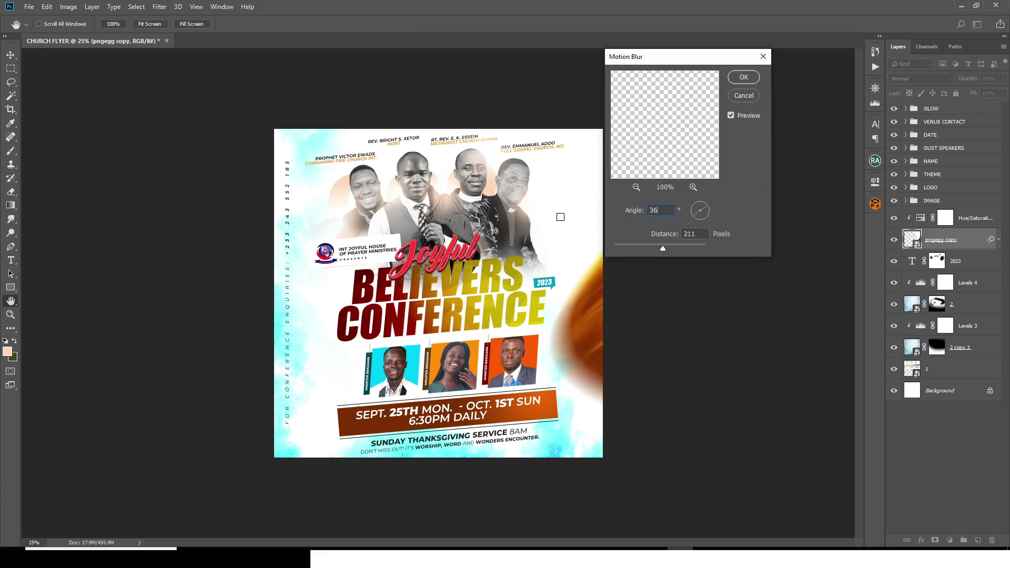
pyautogui.doubleClick(699, 235)
pyautogui.moveTo(657, 237); pyautogui.dragTo(616, 248)
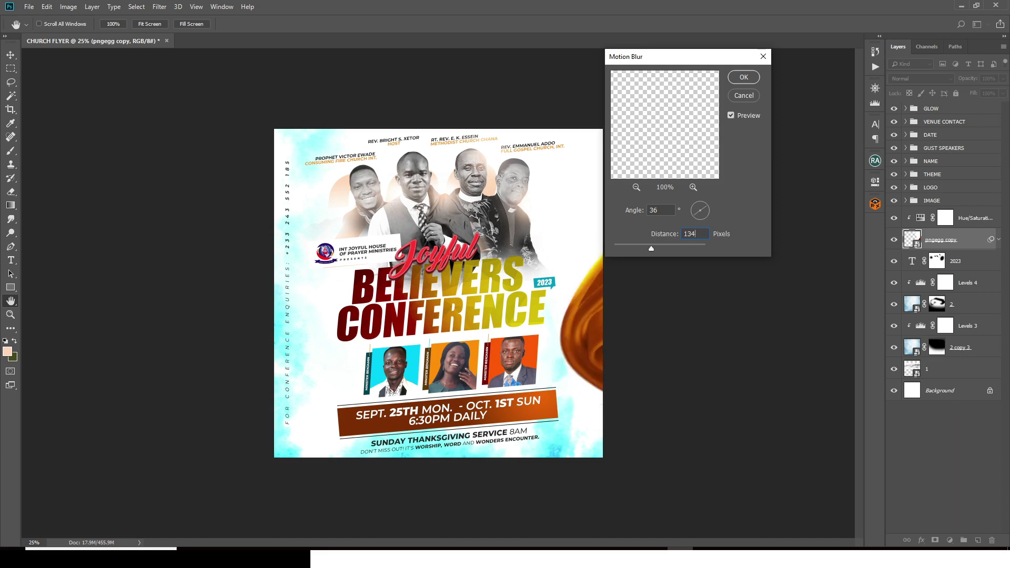
pyautogui.click(735, 78)
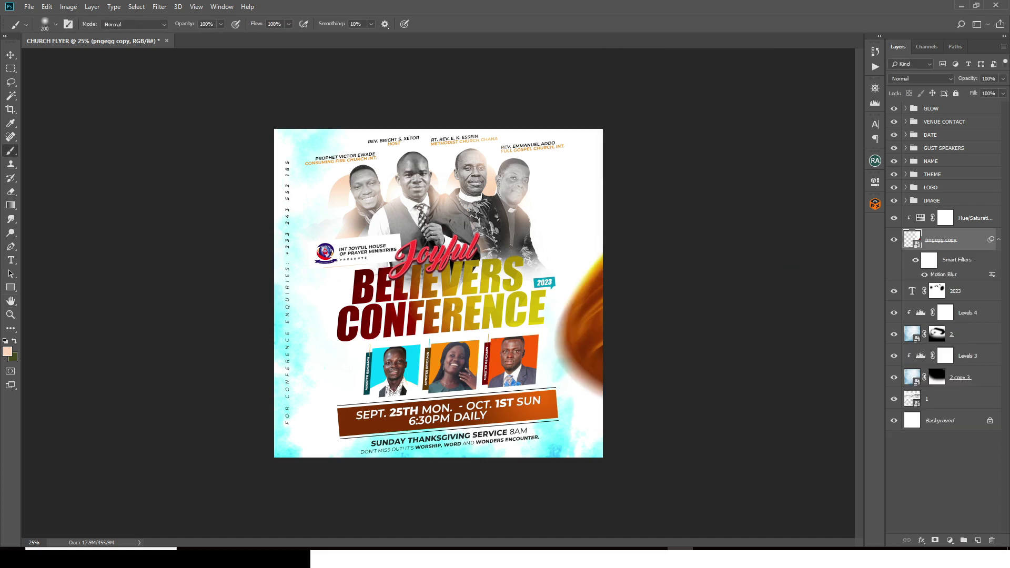
# Step: Draw a curved Pen path from near the ministry logo down past the flyer's lower-left corner
pyautogui.click(998, 241)
pyautogui.click(945, 218)
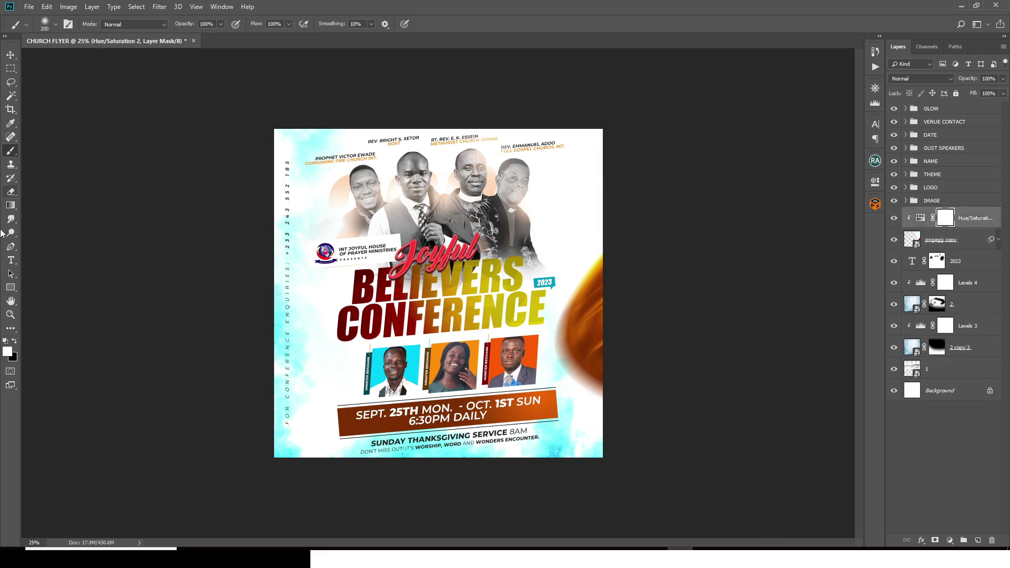
pyautogui.press('p')
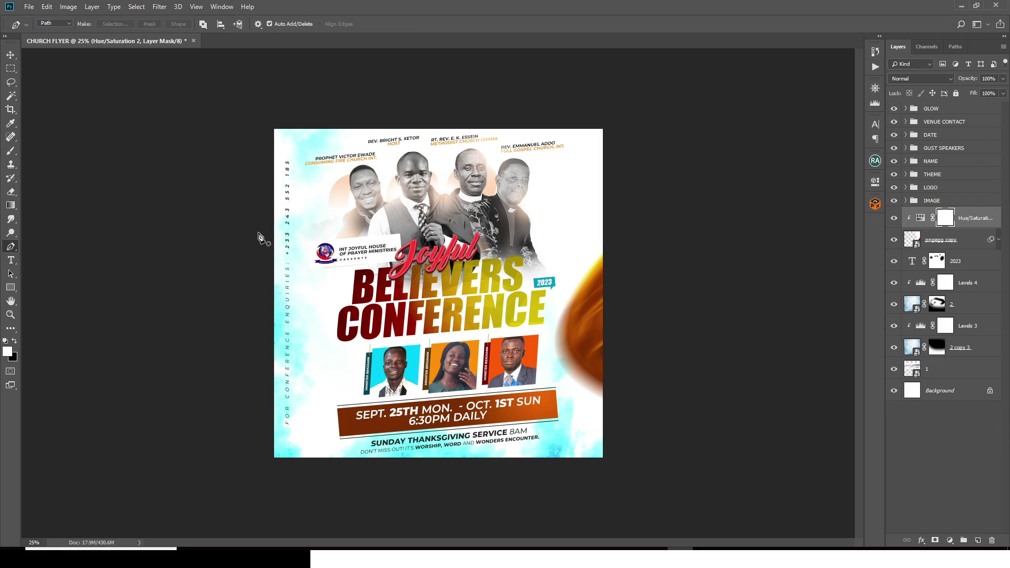
pyautogui.click(254, 249)
pyautogui.moveTo(325, 300); pyautogui.dragTo(284, 385)
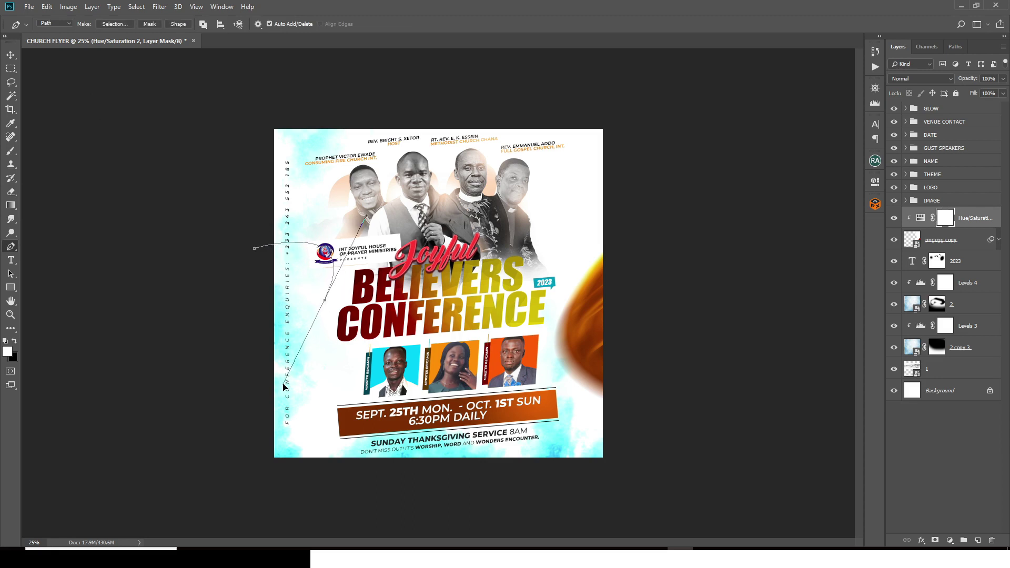
pyautogui.moveTo(261, 447); pyautogui.dragTo(217, 461)
pyautogui.hotkey('ctrl', 'z')
pyautogui.hotkey('ctrl', 'z')
pyautogui.moveTo(299, 412); pyautogui.dragTo(249, 475)
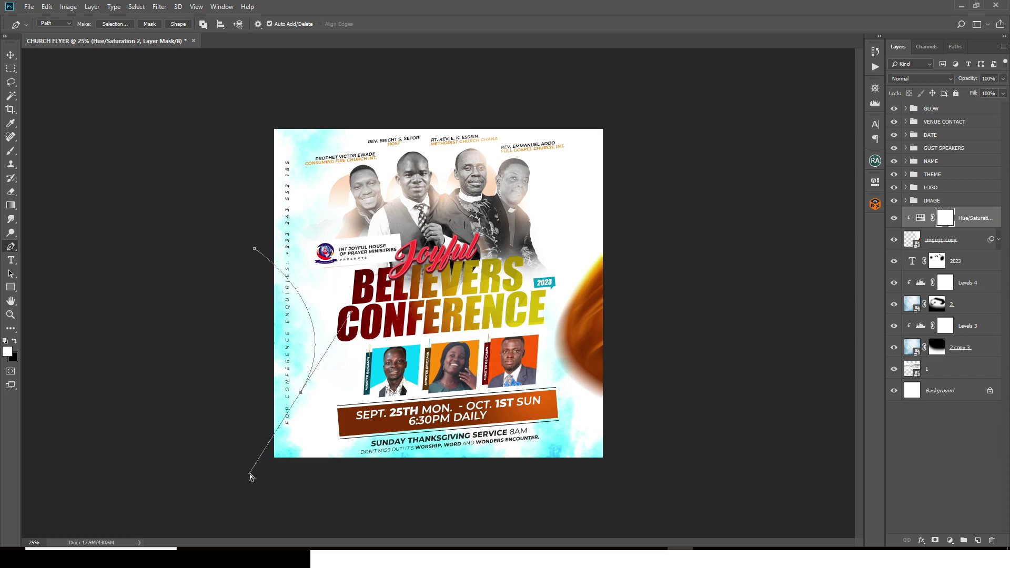
pyautogui.hotkey('ctrl', 'z')
pyautogui.moveTo(316, 319); pyautogui.dragTo(250, 489)
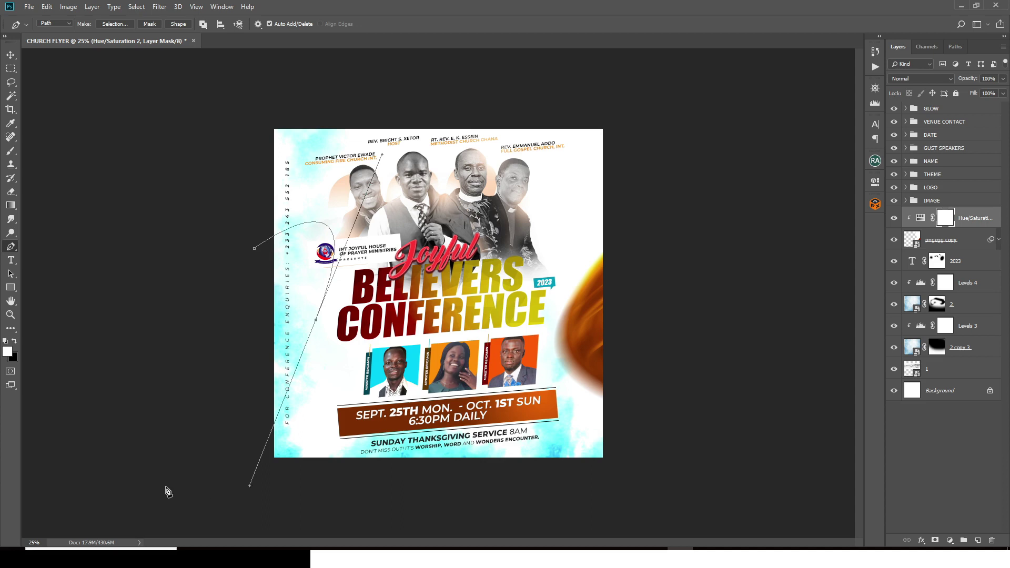
pyautogui.moveTo(119, 529); pyautogui.dragTo(46, 493)
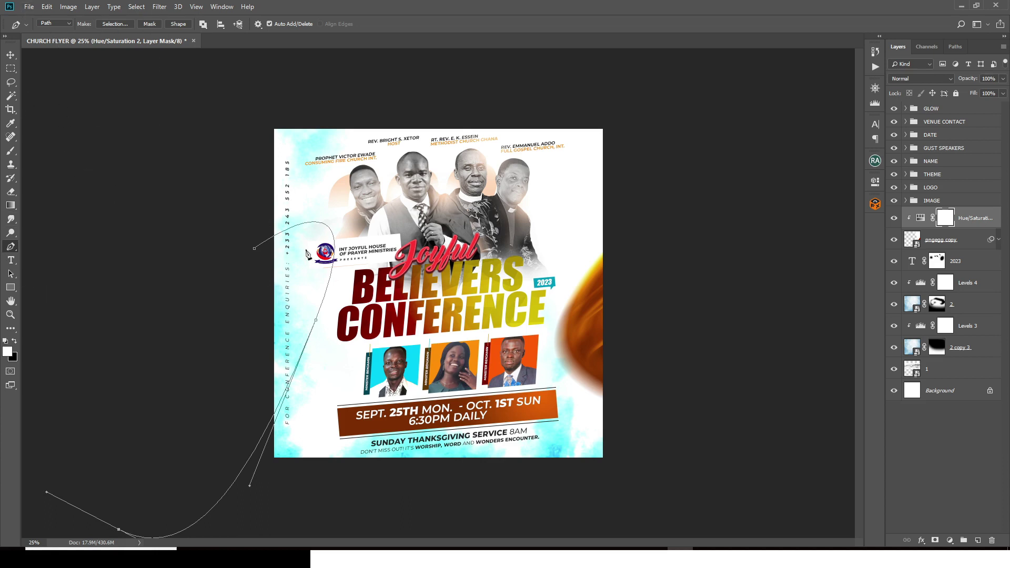
# Step: Convert the curved path into a shape layer
pyautogui.rightClick(299, 243)
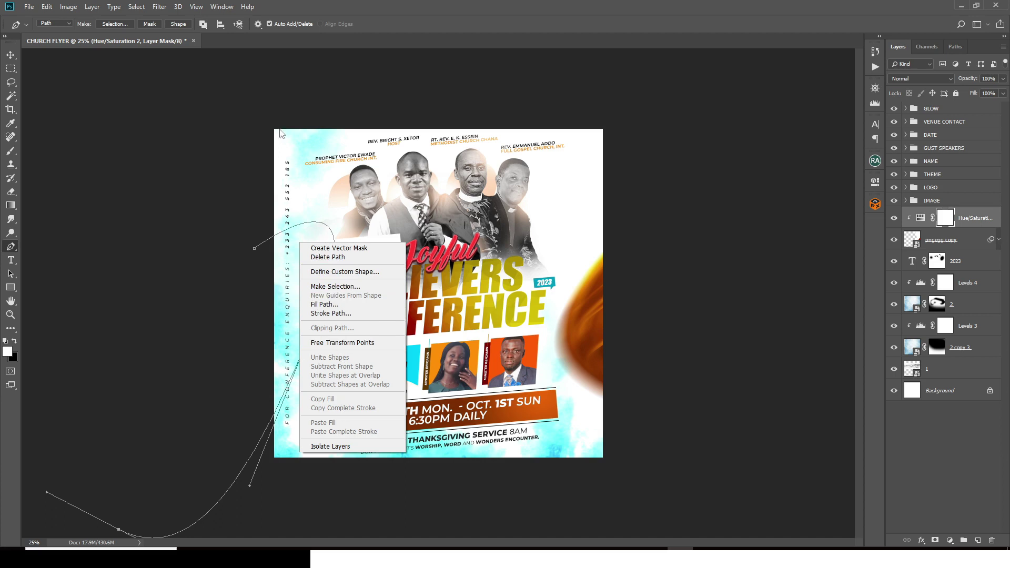
pyautogui.press('Escape')
pyautogui.click(178, 24)
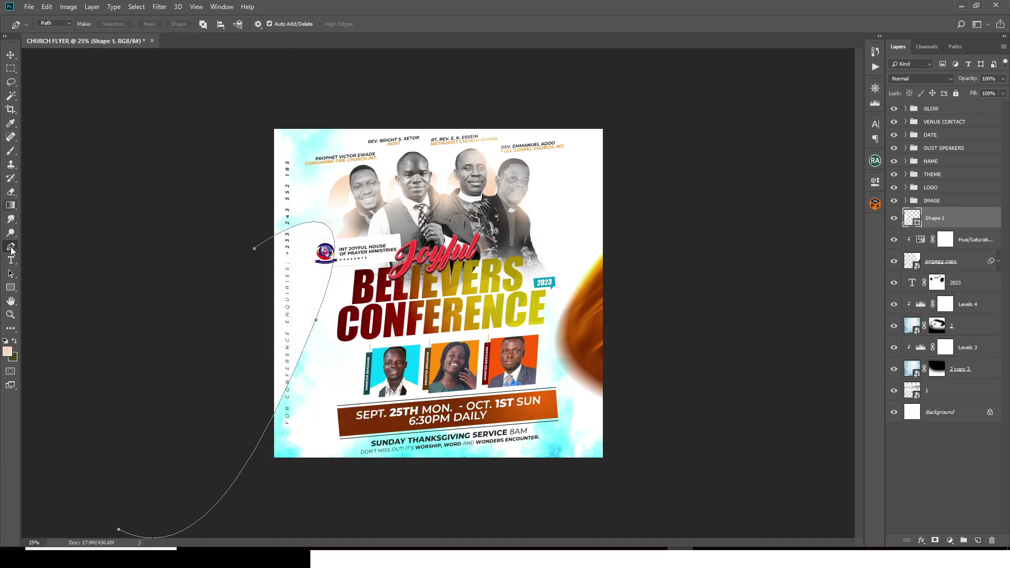
# Step: Give Shape 1 no fill and a solid black stroke of 48.35 px
pyautogui.click(11, 287)
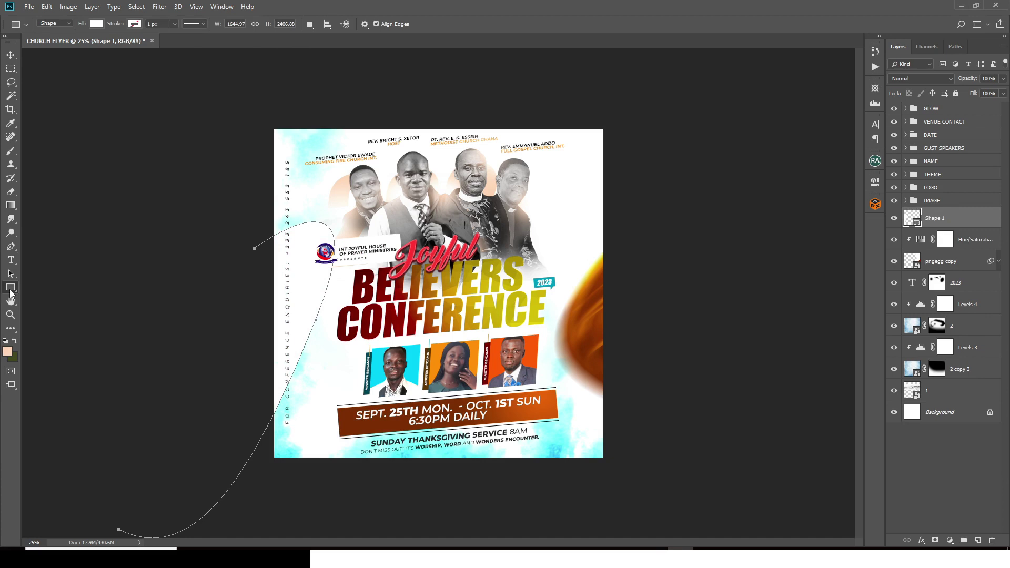
pyautogui.click(97, 24)
pyautogui.click(51, 46)
pyautogui.click(137, 25)
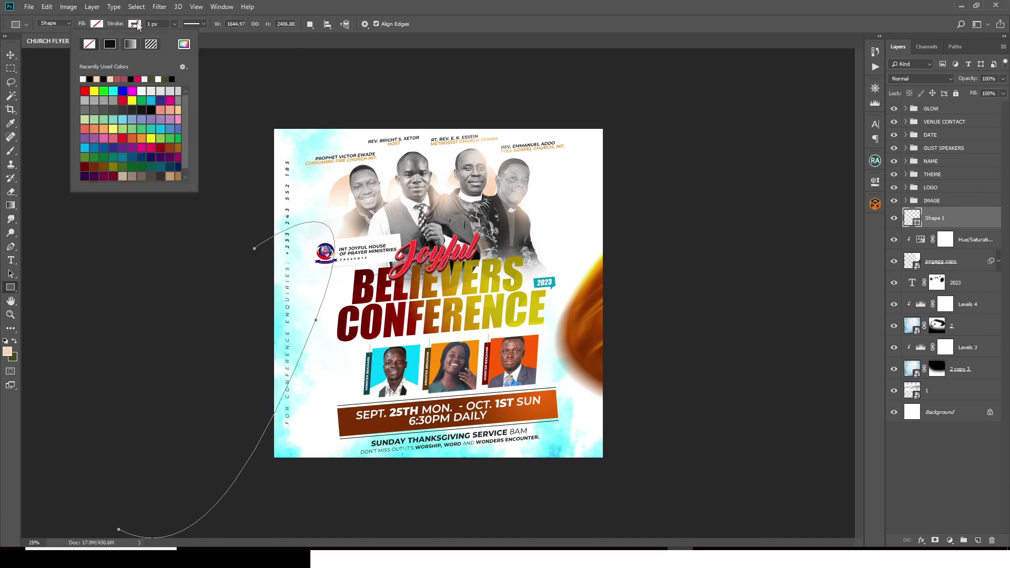
pyautogui.click(109, 44)
pyautogui.click(174, 24)
pyautogui.moveTo(176, 35); pyautogui.dragTo(185, 37)
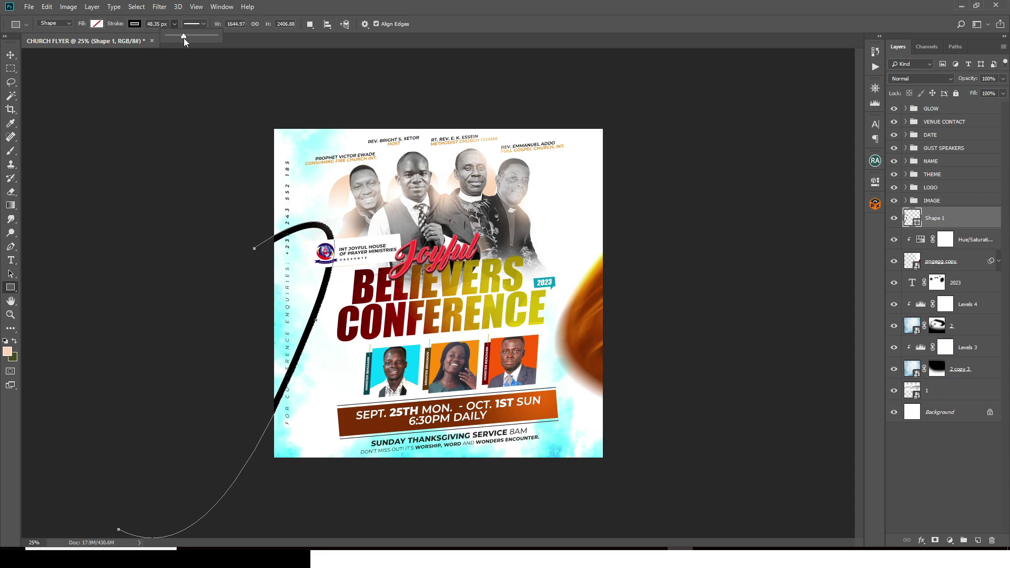
pyautogui.click(984, 224)
# Step: Add a Gradient Overlay to Shape 1 running from b43100 dark orange to fdc500 yellow
pyautogui.doubleClick(998, 214)
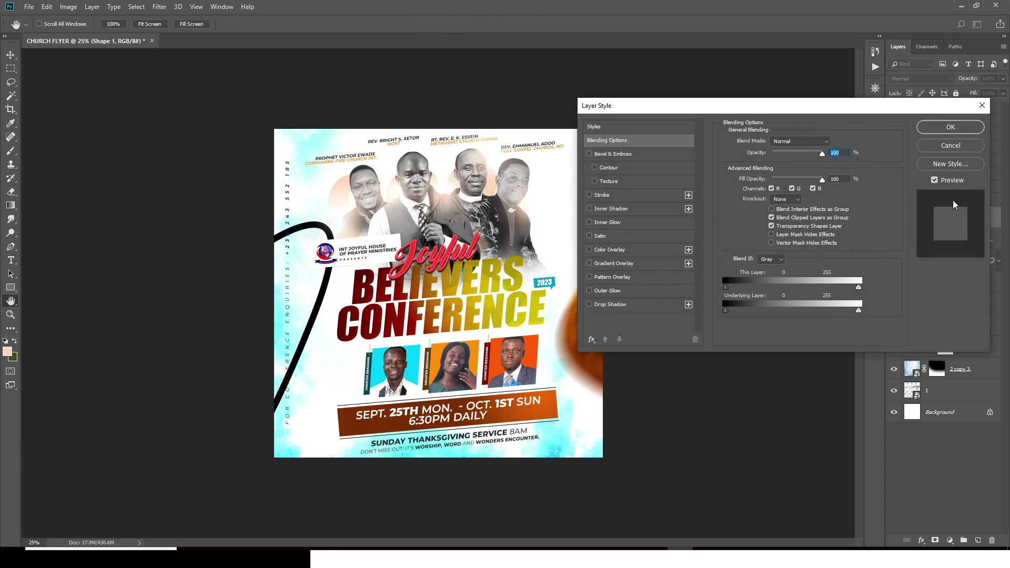
pyautogui.click(608, 263)
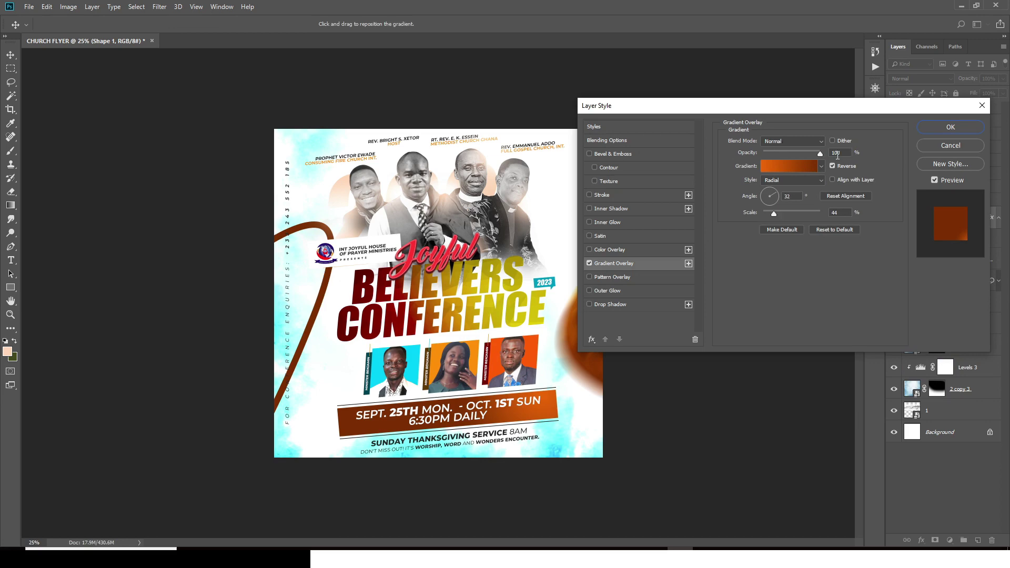
pyautogui.click(793, 164)
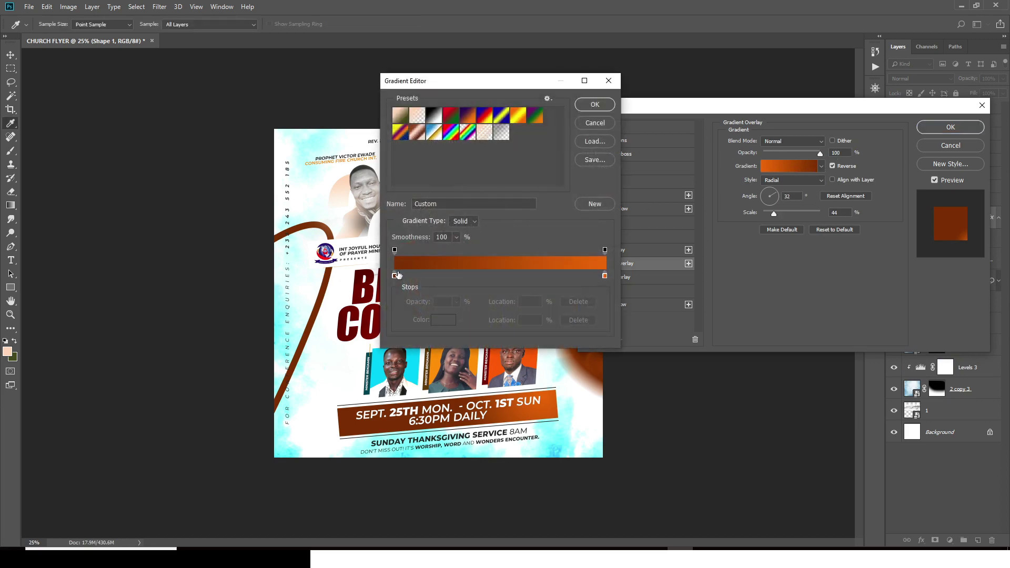
pyautogui.doubleClick(394, 275)
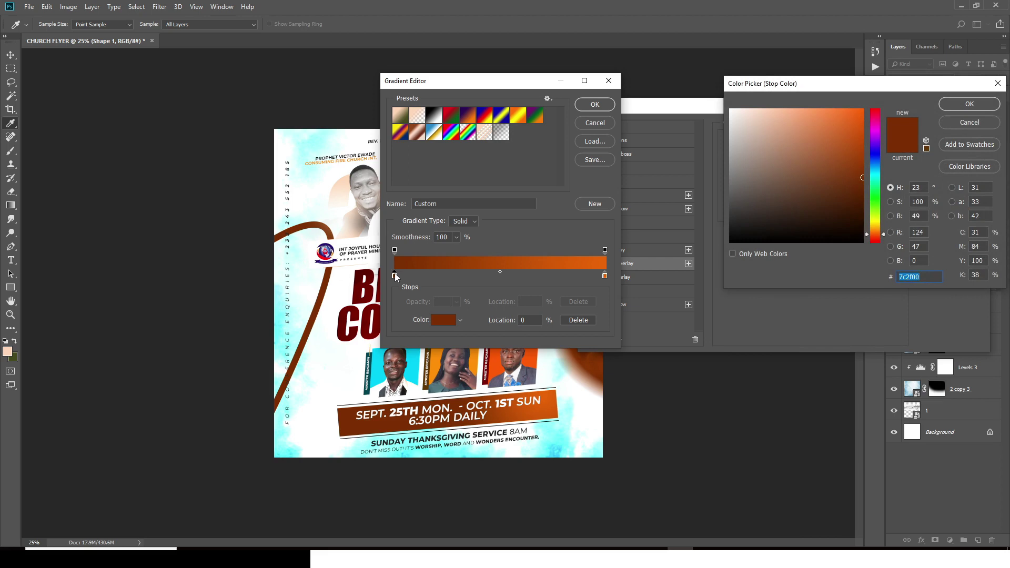
pyautogui.write('b4')
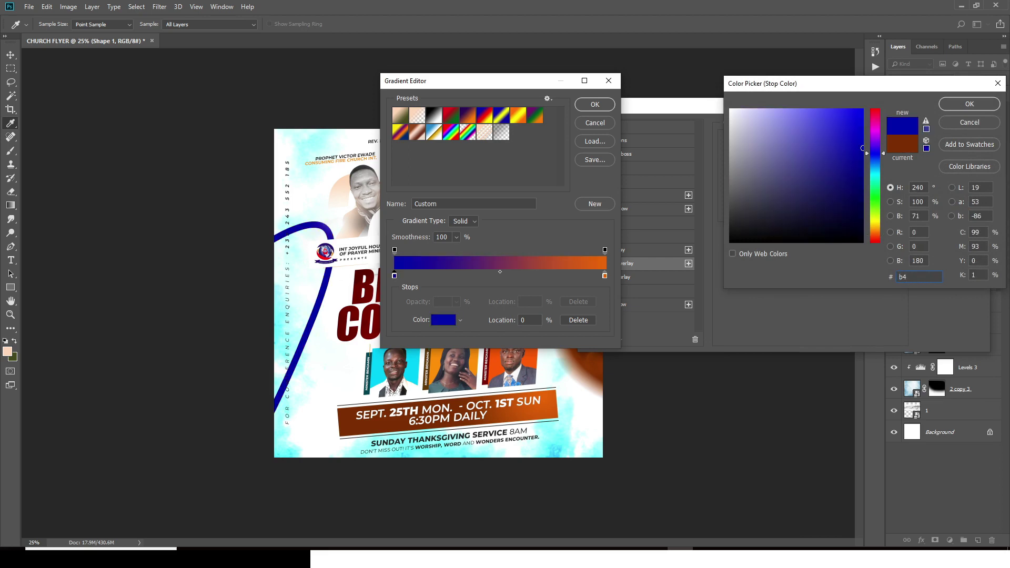
pyautogui.write('3100')
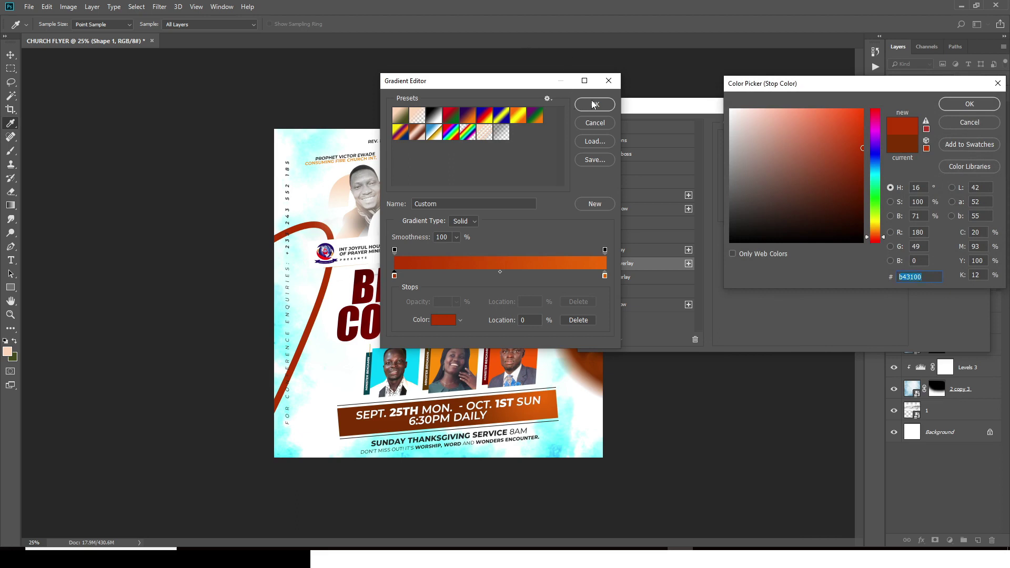
pyautogui.click(969, 104)
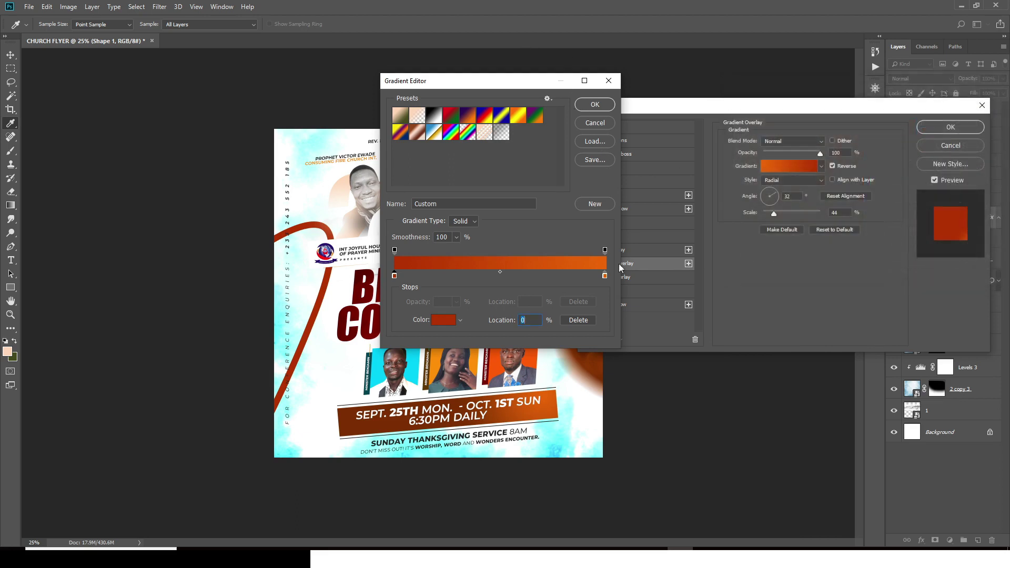
pyautogui.doubleClick(605, 275)
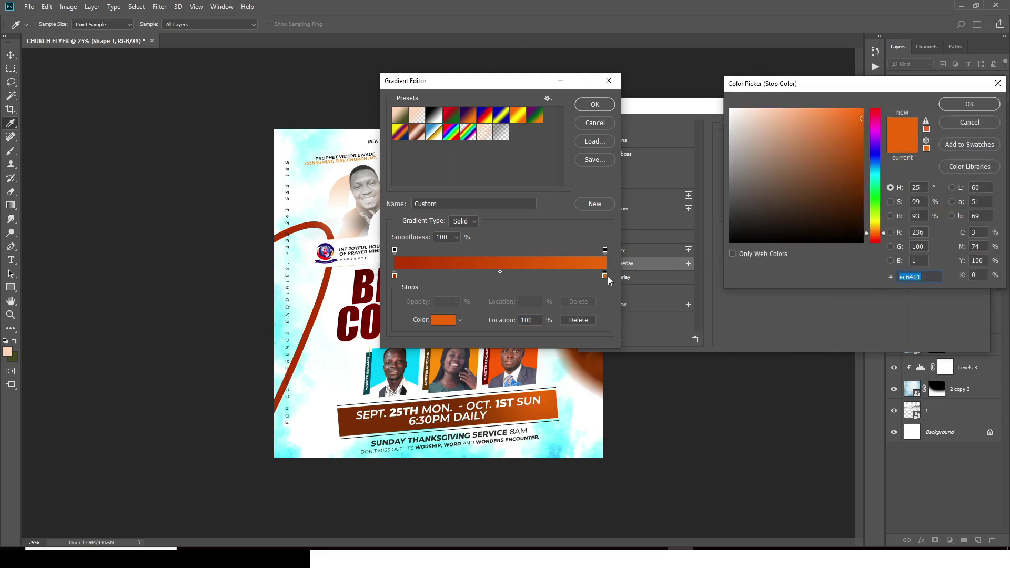
pyautogui.write('fd')
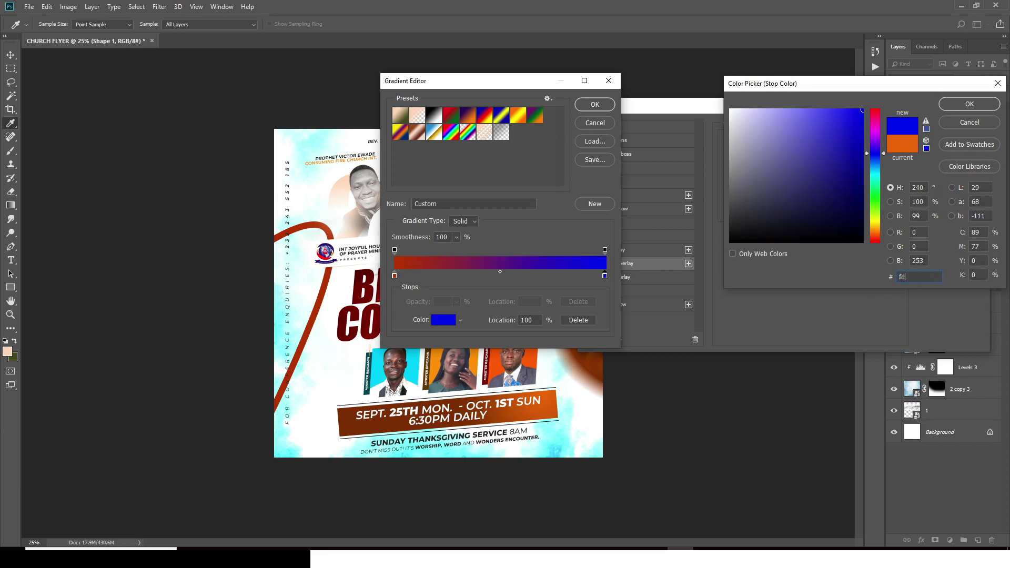
pyautogui.write('c5')
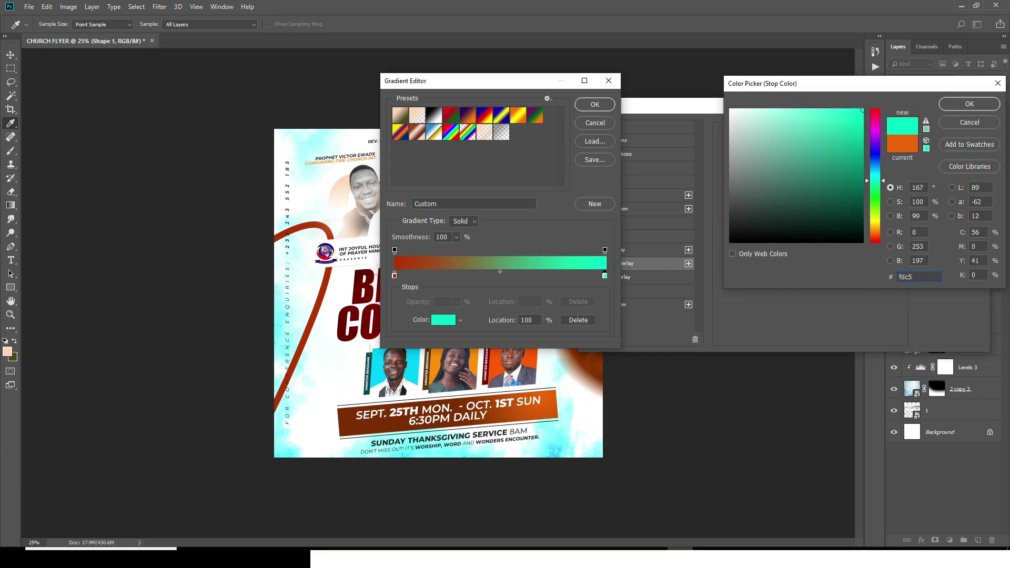
pyautogui.write('00')
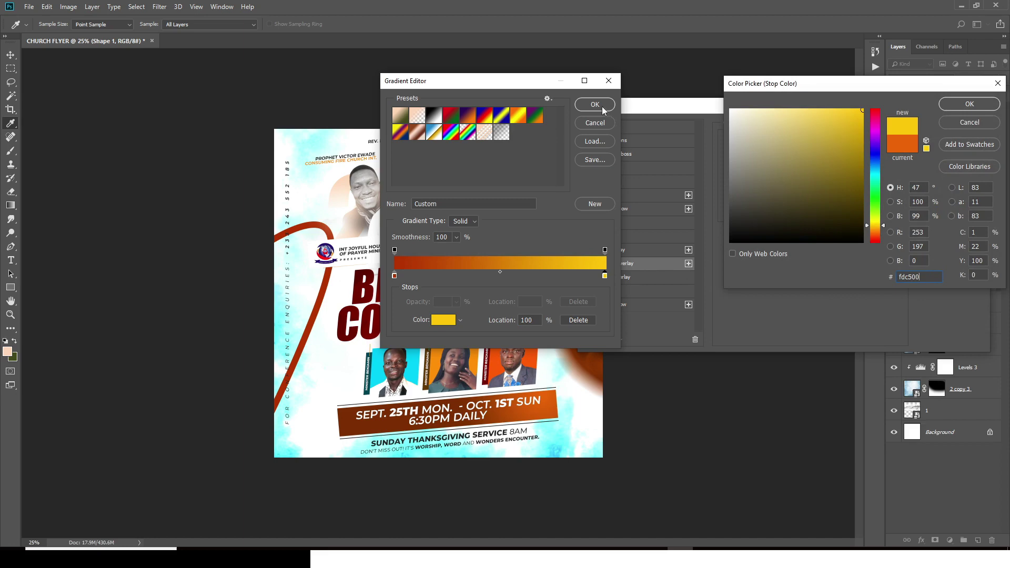
pyautogui.hotkey('ctrl', 'a')
pyautogui.click(955, 105)
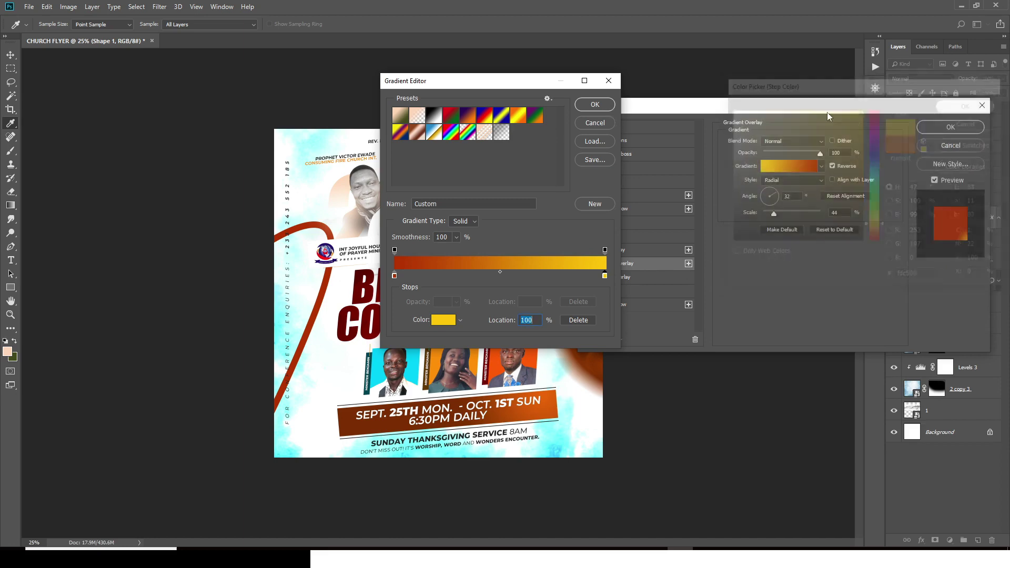
pyautogui.click(599, 107)
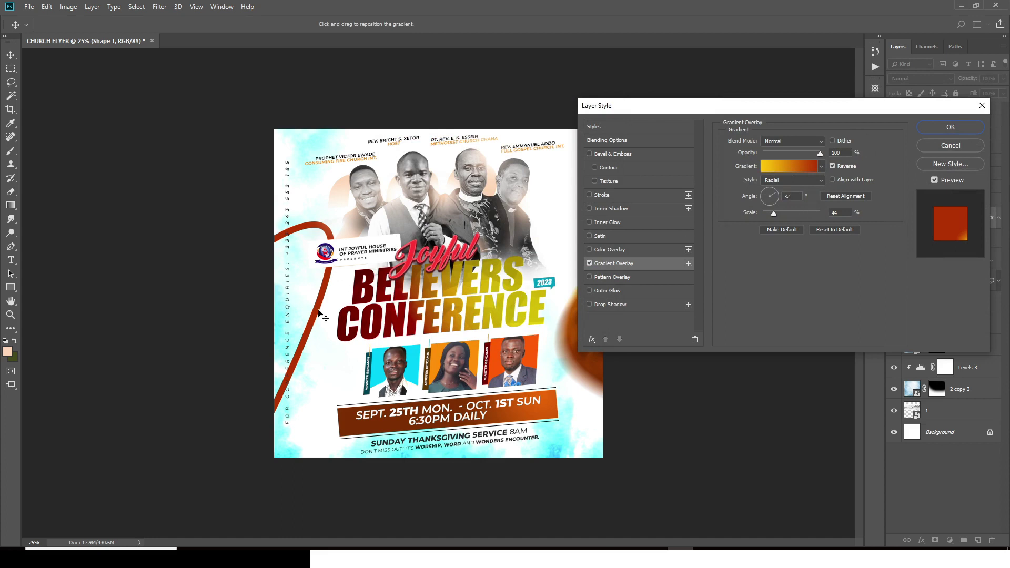
# Step: Make the gradient linear with yellow at the curve's top, then move the curve down-left
pyautogui.click(832, 166)
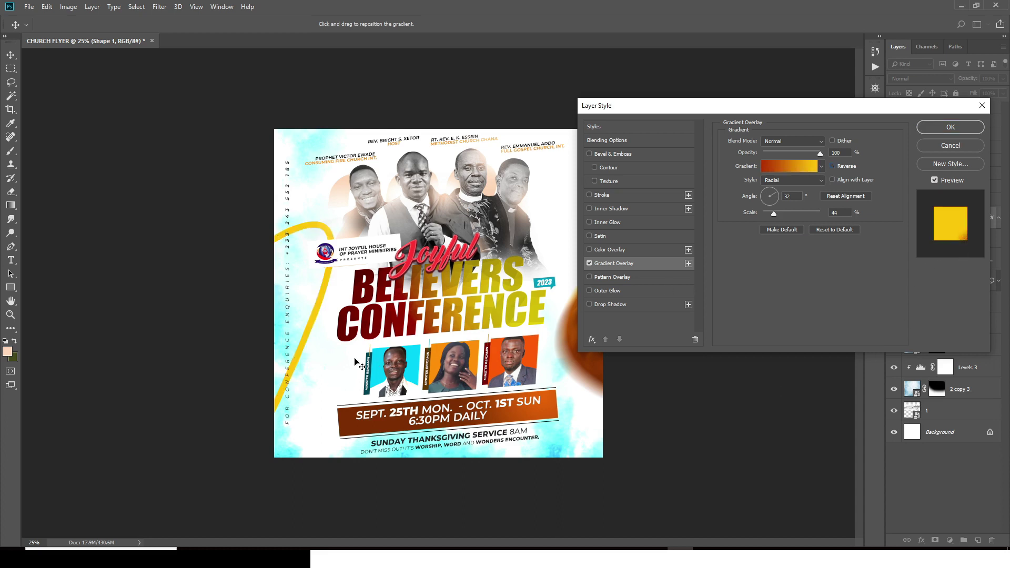
pyautogui.moveTo(362, 366); pyautogui.dragTo(290, 282)
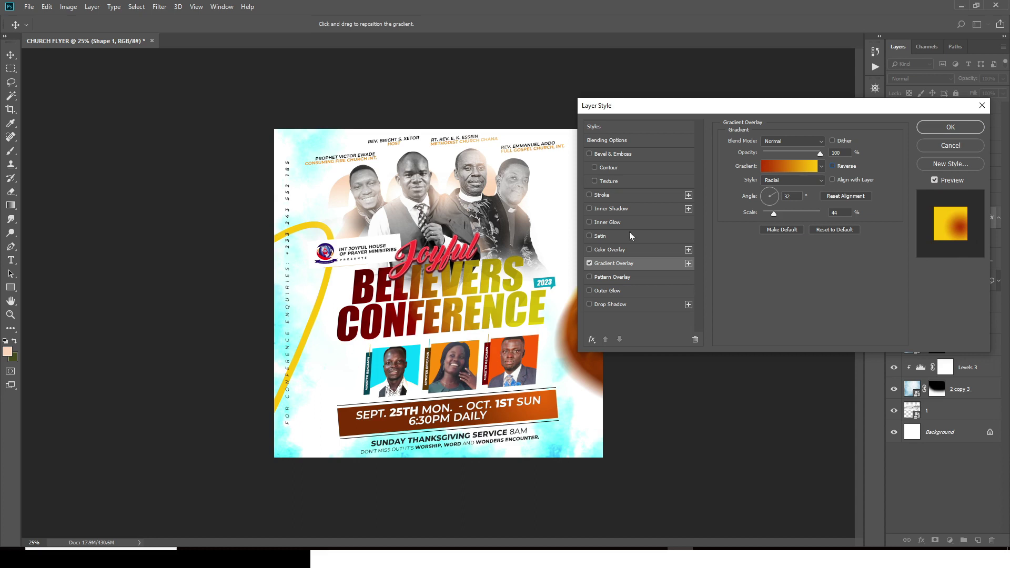
pyautogui.click(807, 182)
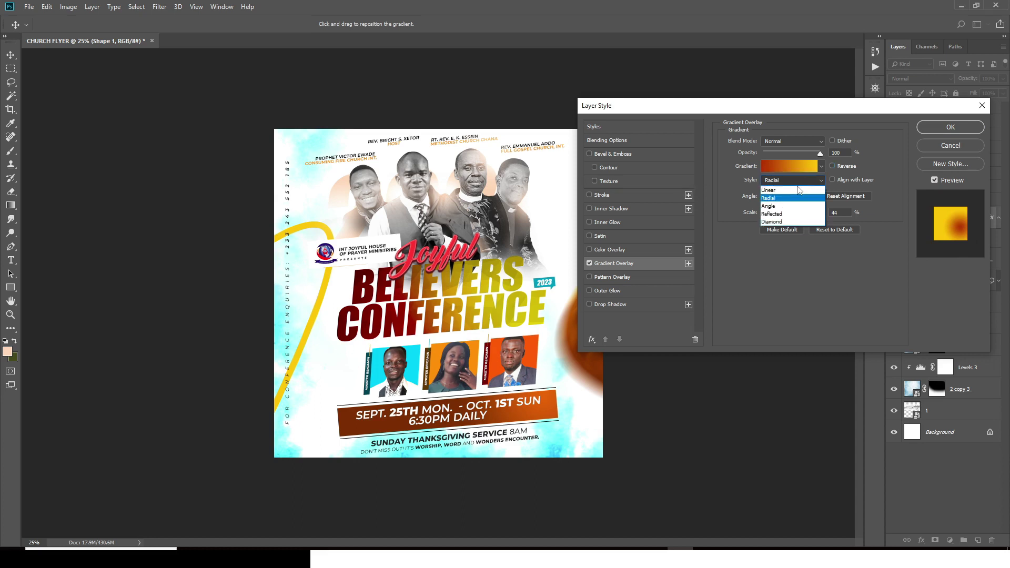
pyautogui.click(787, 191)
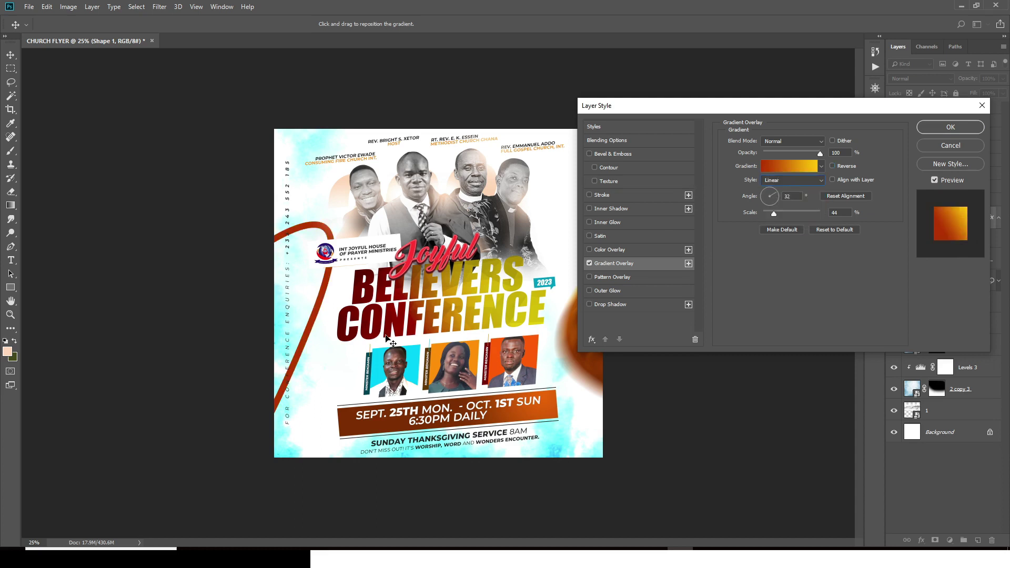
pyautogui.click(831, 166)
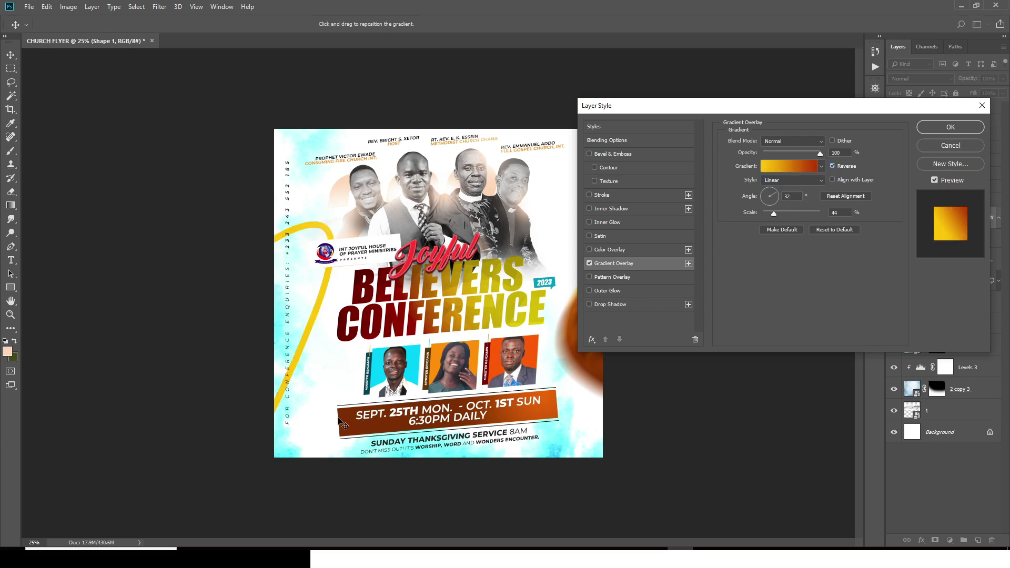
pyautogui.moveTo(322, 356); pyautogui.dragTo(306, 319)
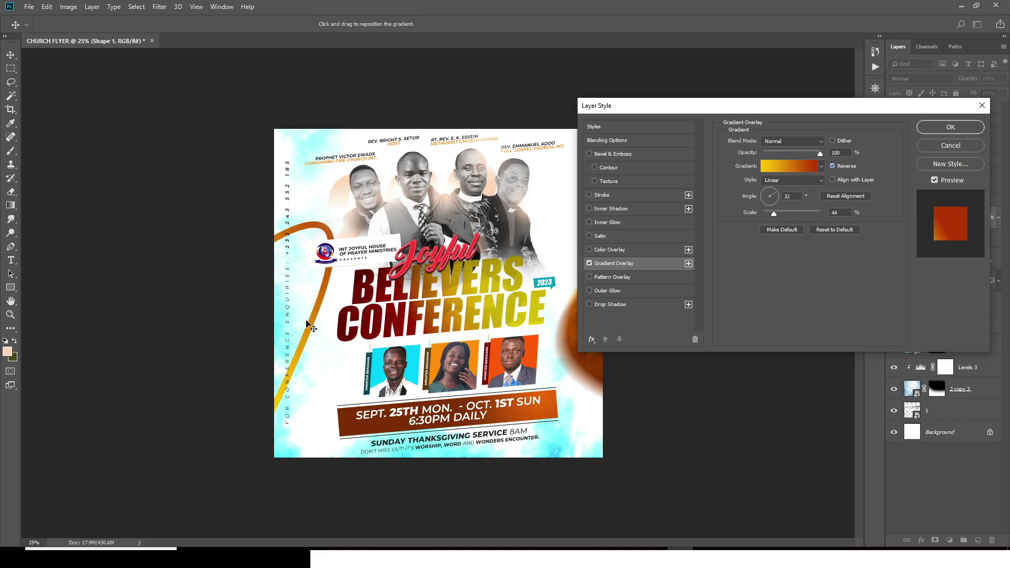
pyautogui.click(832, 166)
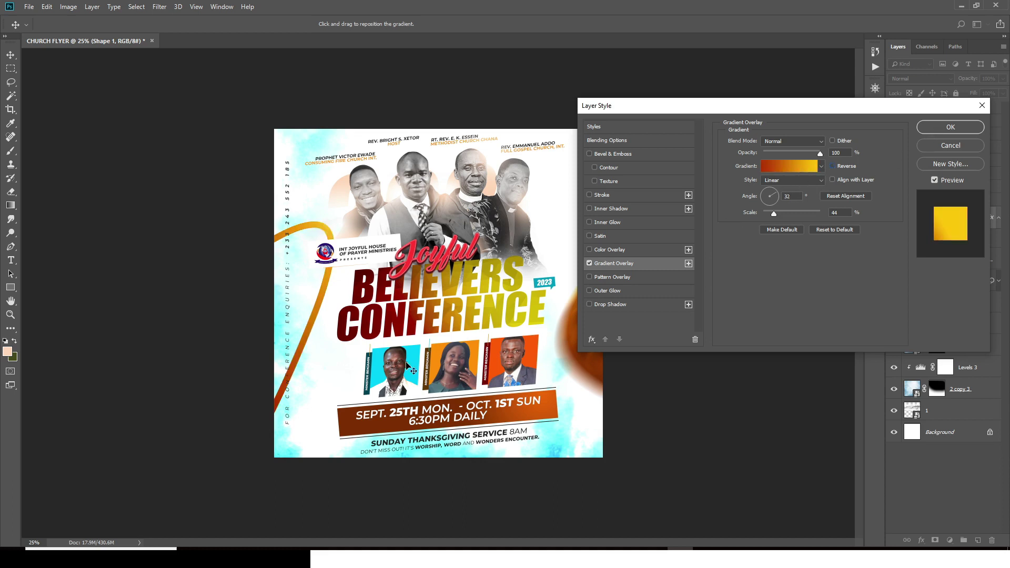
pyautogui.moveTo(336, 351); pyautogui.dragTo(309, 386)
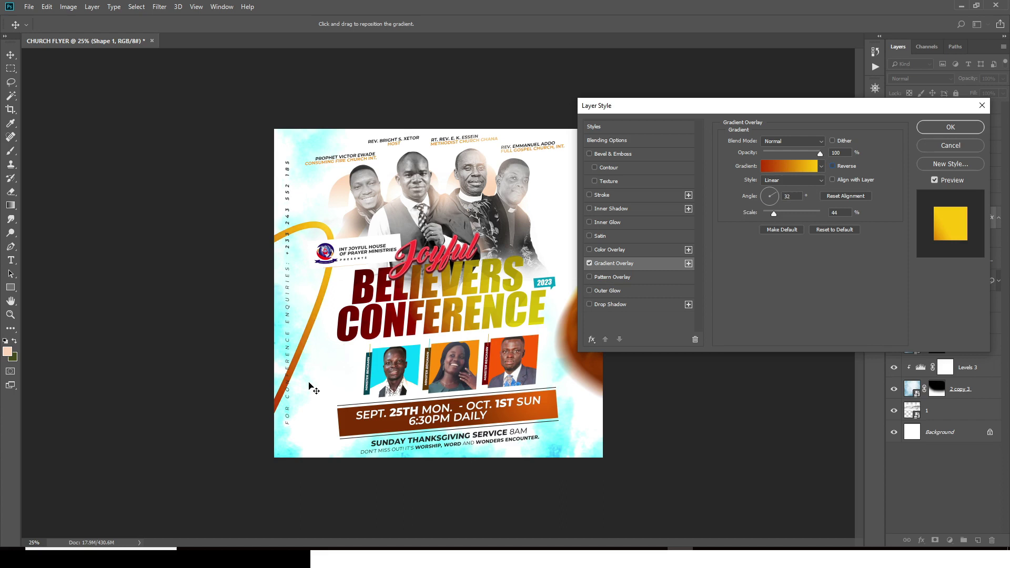
pyautogui.click(949, 130)
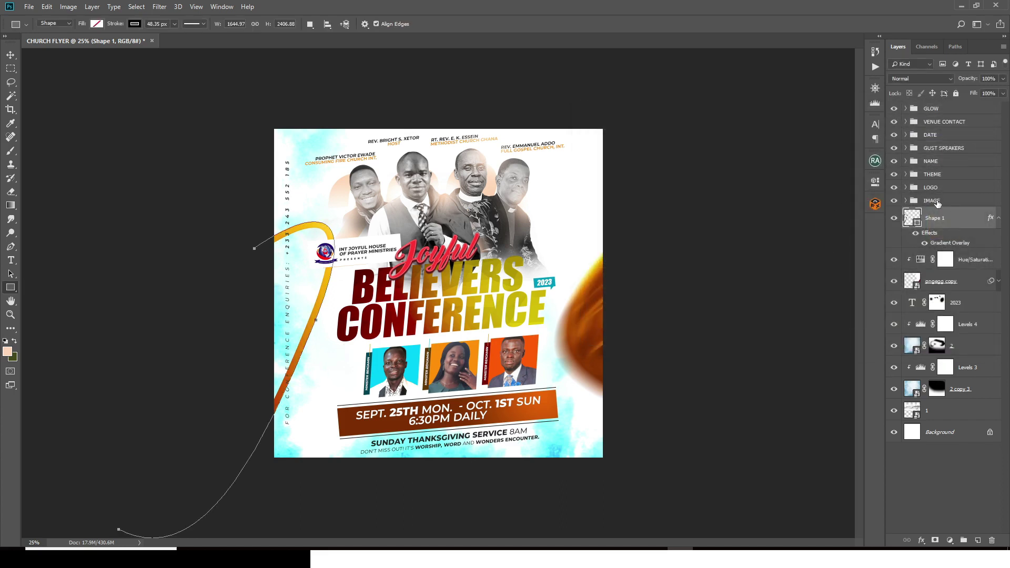
pyautogui.click(10, 54)
pyautogui.moveTo(288, 279); pyautogui.dragTo(303, 332)
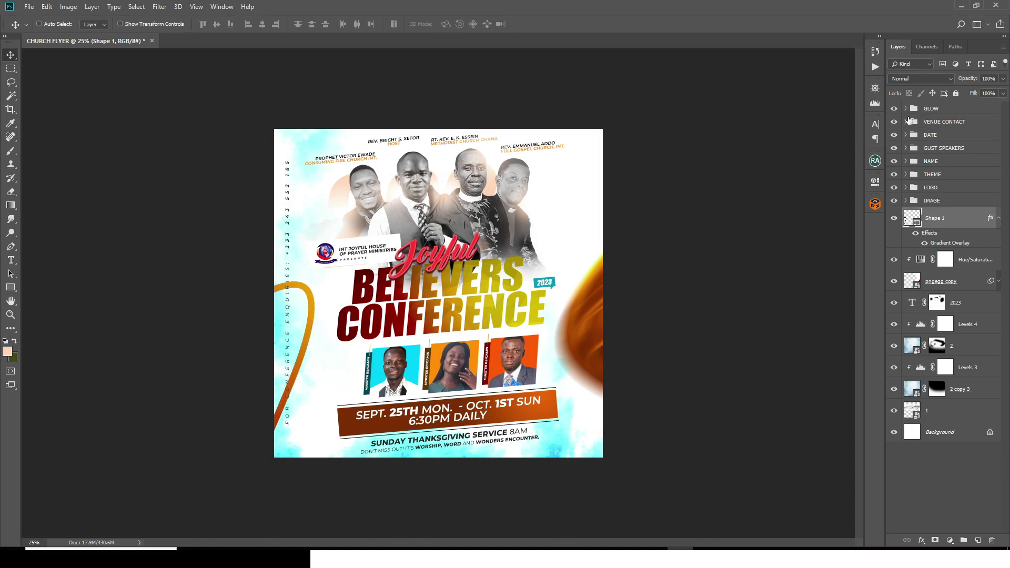
# Step: Give the conference enquiries text in VENUE CONTACT a small Outer Glow with 1% spread
pyautogui.click(905, 122)
pyautogui.doubleClick(988, 139)
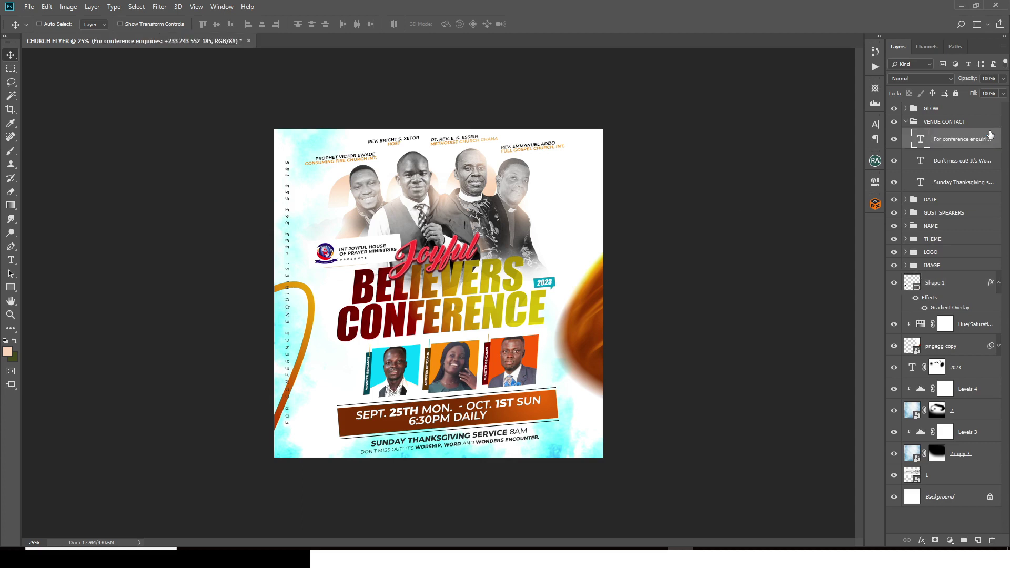
pyautogui.doubleClick(990, 134)
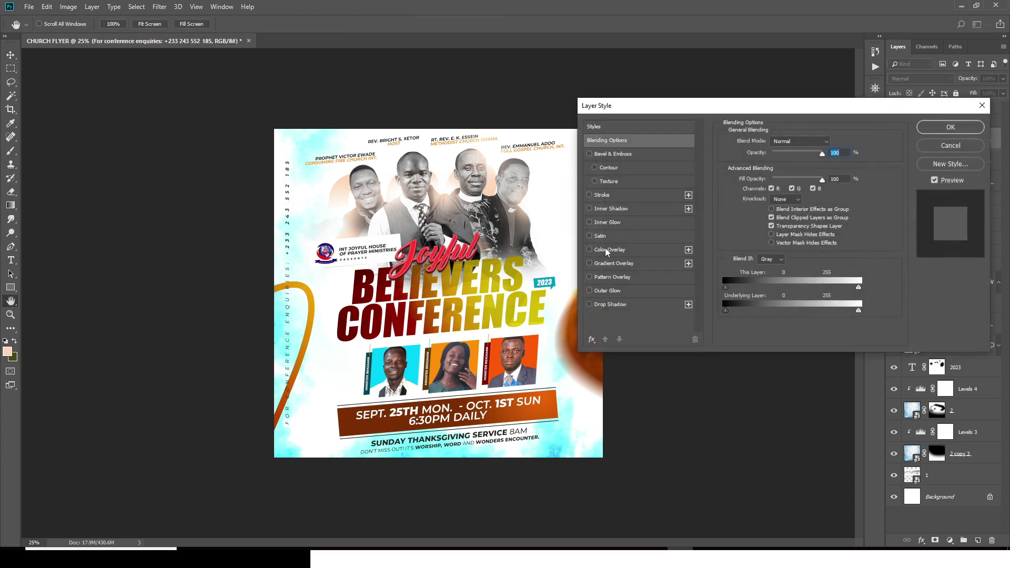
pyautogui.click(604, 292)
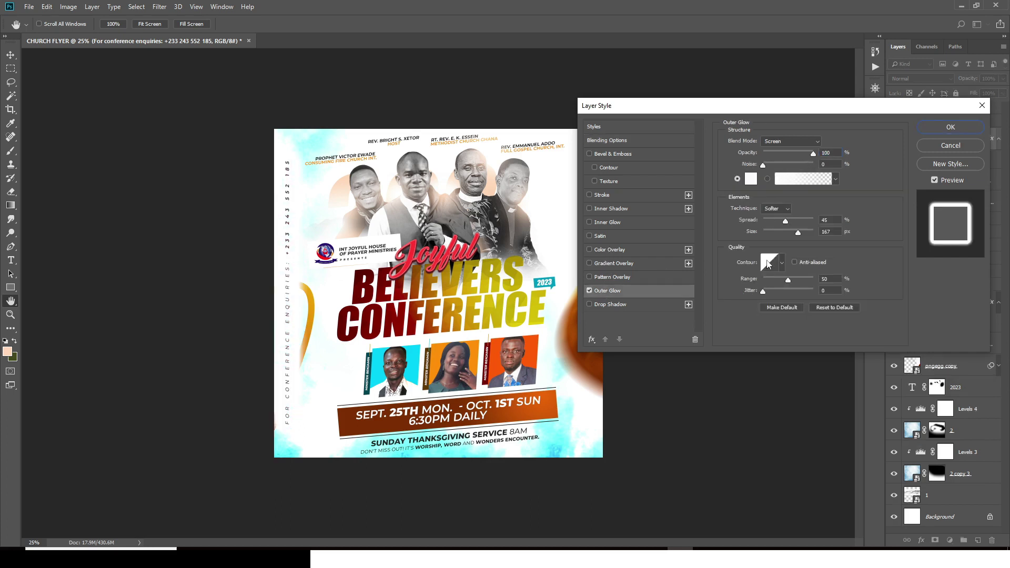
pyautogui.moveTo(800, 233); pyautogui.dragTo(747, 225)
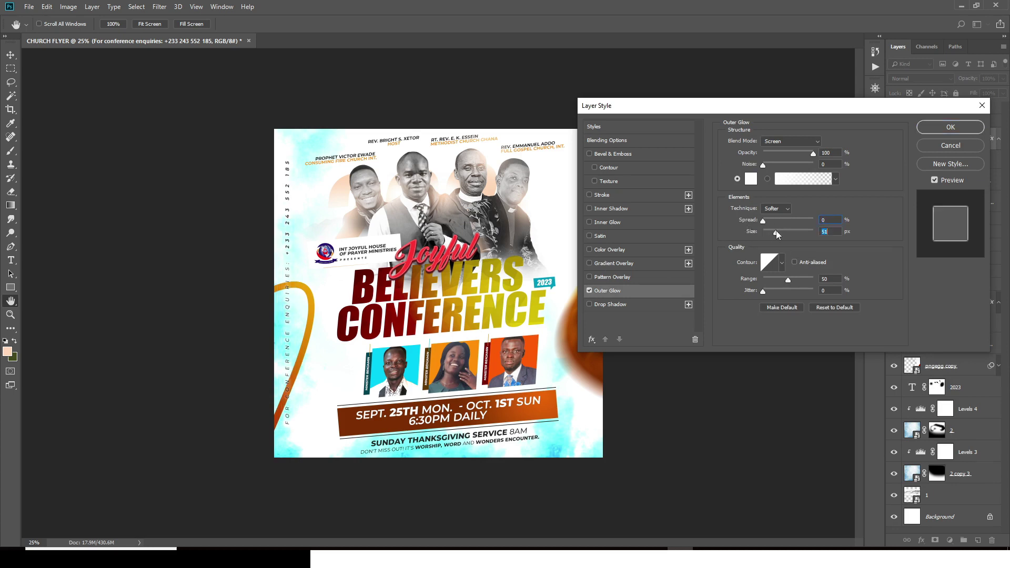
pyautogui.click(763, 220)
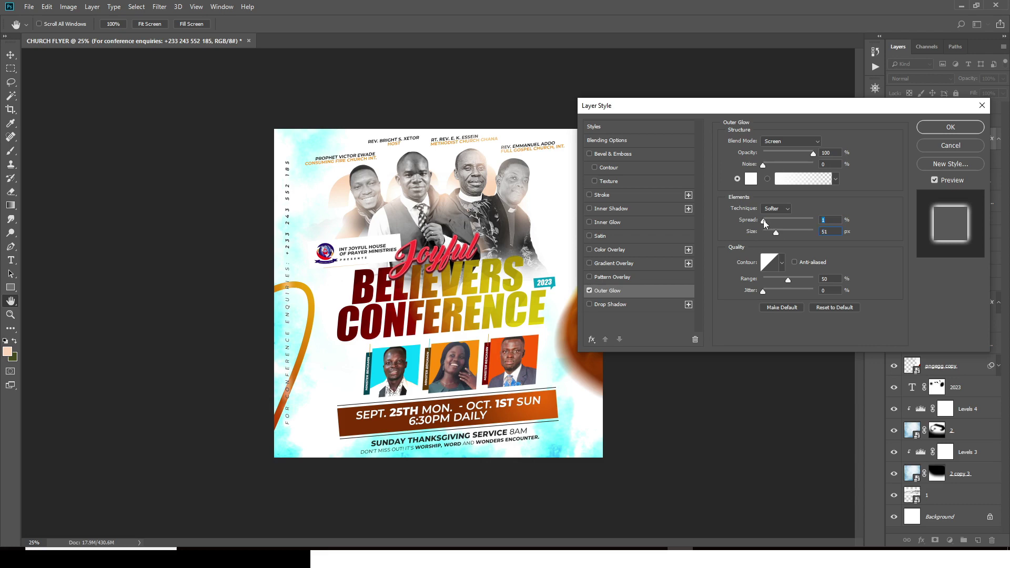
pyautogui.click(950, 127)
pyautogui.click(905, 121)
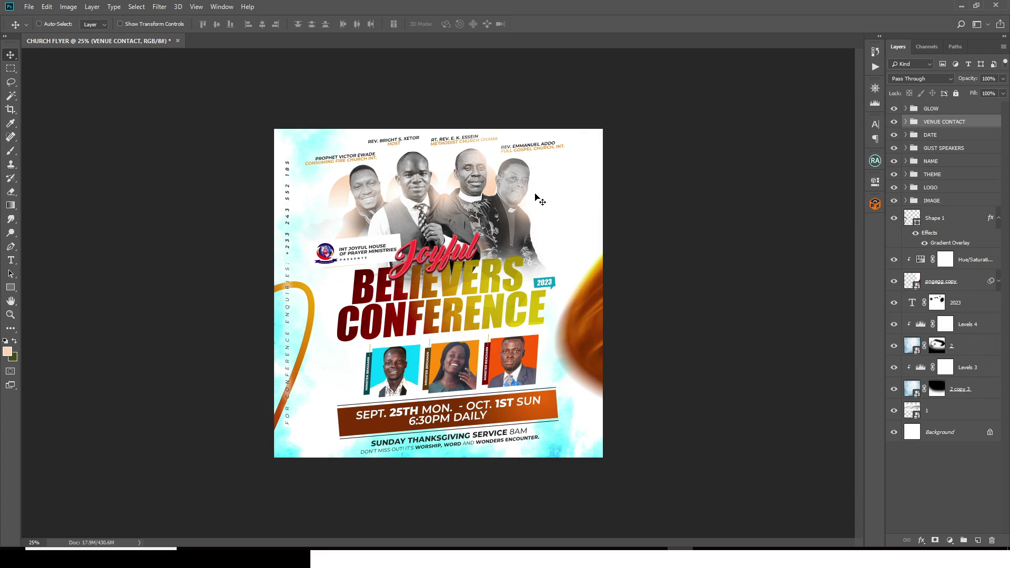
# Step: Add a mask to pngegg copy and paint it black over the flyer's upper right with a large brush
pyautogui.press('b')
pyautogui.click(921, 284)
pyautogui.click(894, 280)
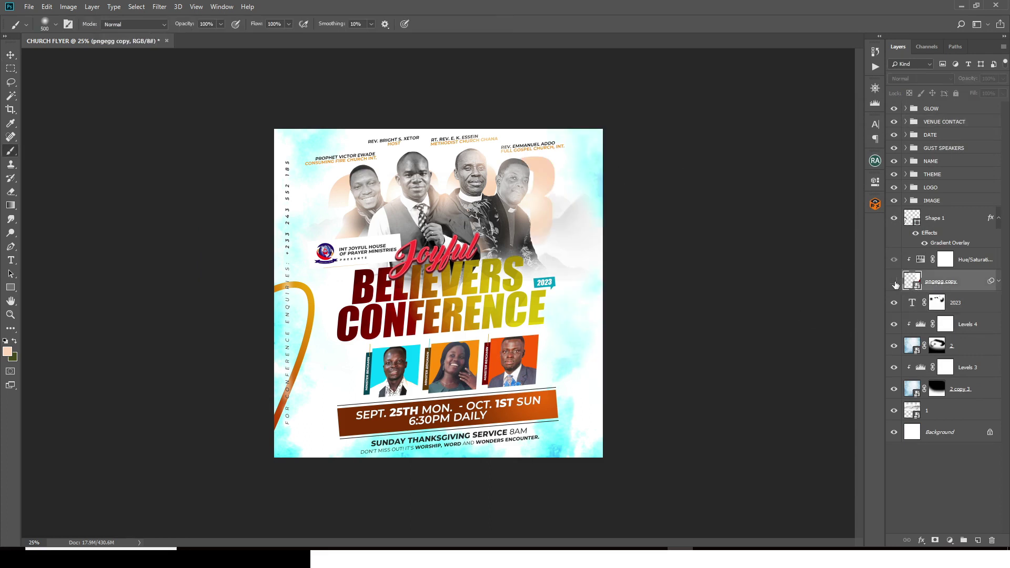
pyautogui.click(893, 282)
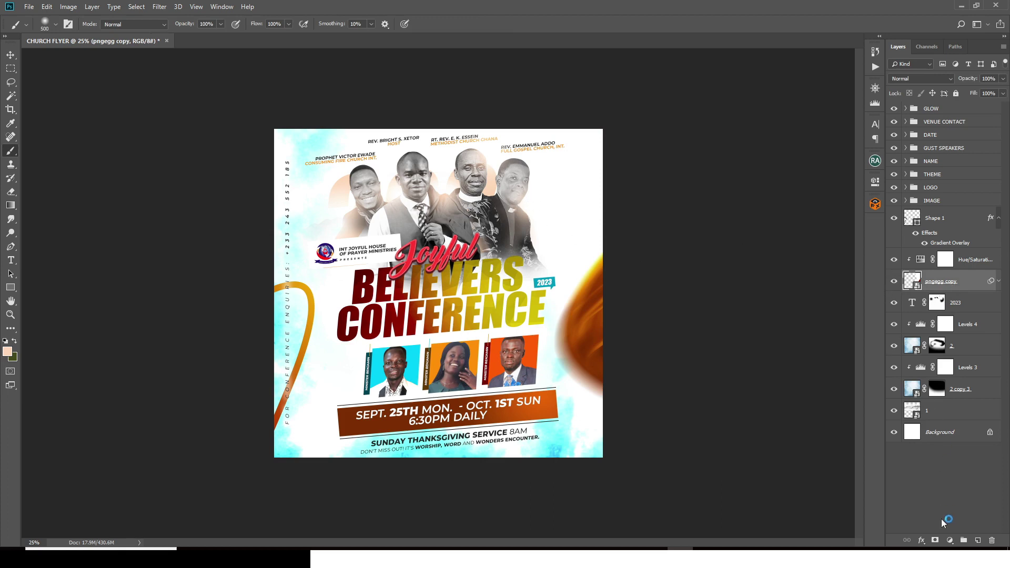
pyautogui.click(935, 540)
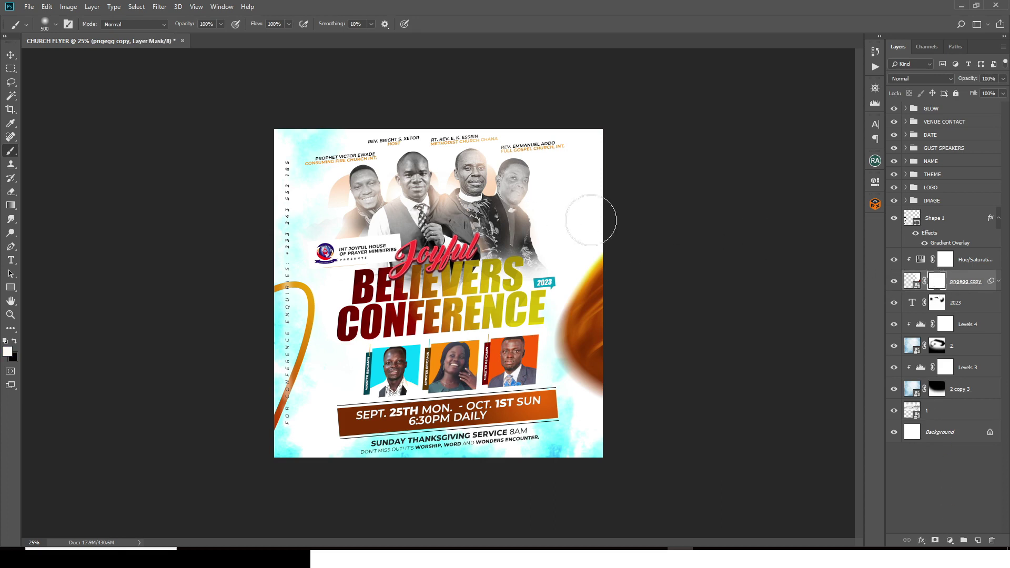
pyautogui.click(15, 340)
pyautogui.press(']')
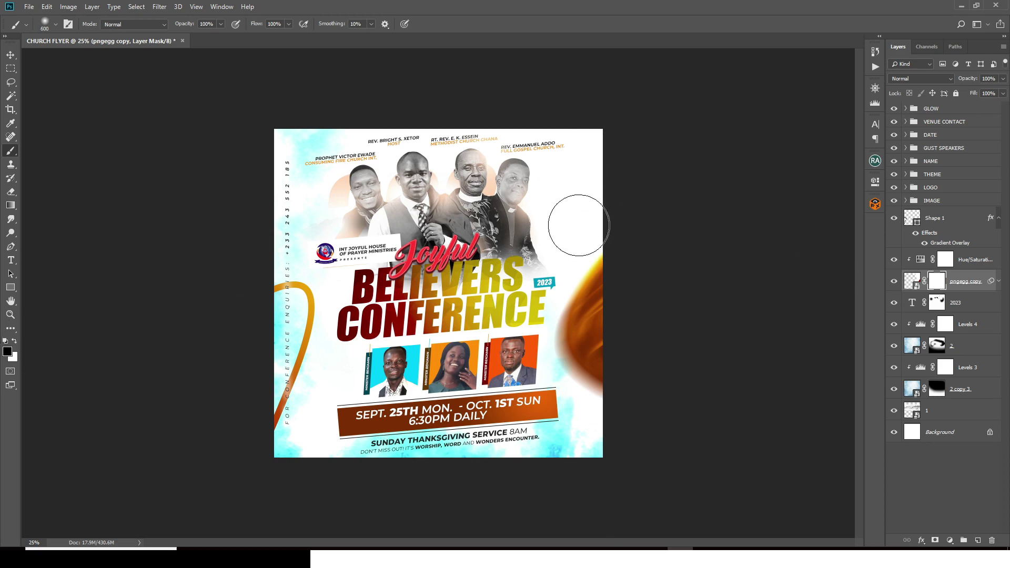
pyautogui.moveTo(578, 225); pyautogui.dragTo(571, 217)
pyautogui.press(']')
pyautogui.press(']')
pyautogui.moveTo(609, 153)
pyautogui.mouseDown()
pyautogui.moveTo(525, 248)
pyautogui.moveTo(490, 326)
pyautogui.moveTo(505, 295)
pyautogui.mouseUp()
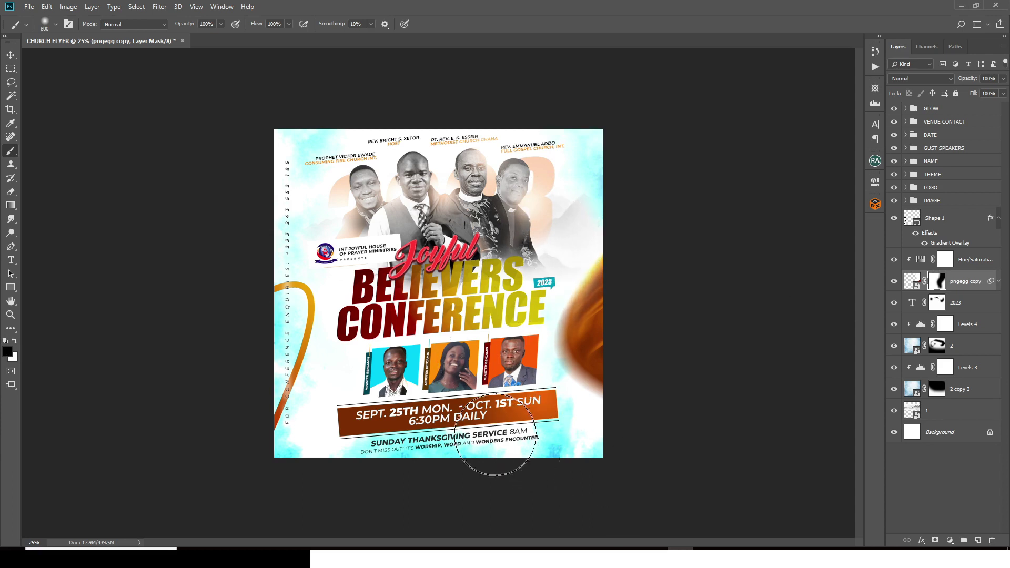
pyautogui.moveTo(584, 164); pyautogui.dragTo(552, 213)
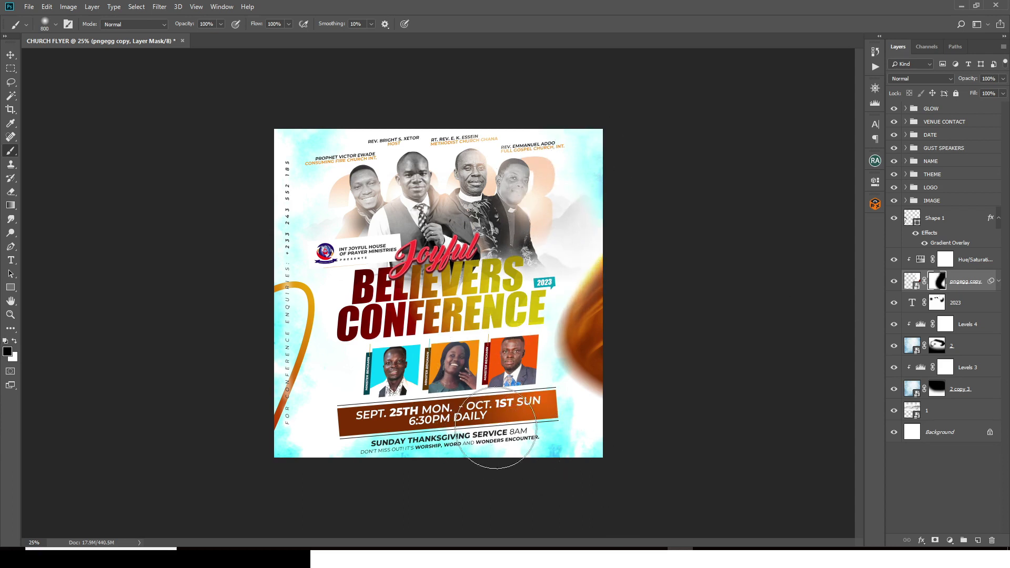
# Step: Brush the 2023 layer's mask to fade the faint 23 behind the speakers
pyautogui.click(943, 304)
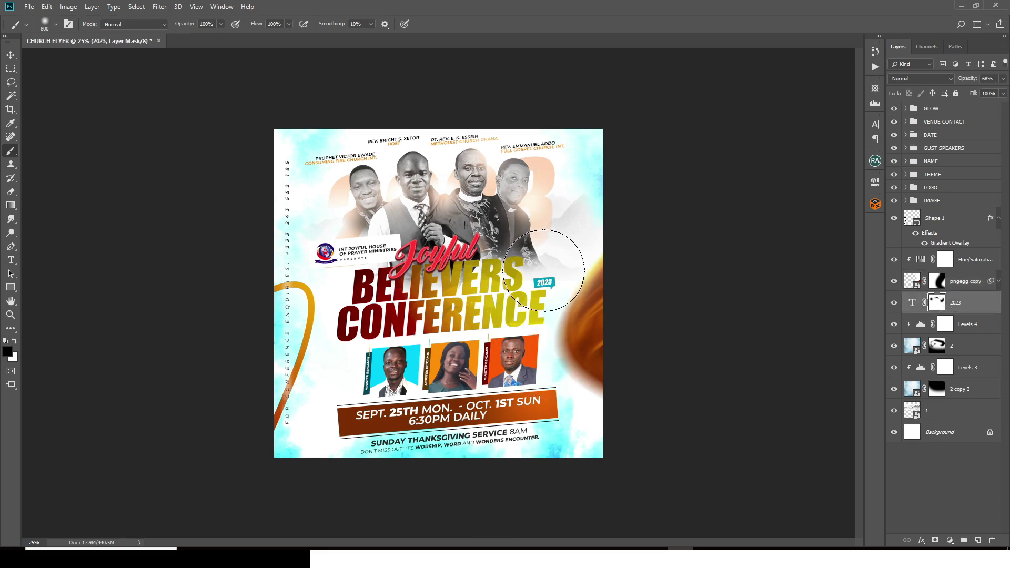
pyautogui.moveTo(544, 271)
pyautogui.mouseDown()
pyautogui.moveTo(573, 263)
pyautogui.moveTo(565, 249)
pyautogui.moveTo(546, 254)
pyautogui.moveTo(569, 230)
pyautogui.moveTo(579, 266)
pyautogui.mouseUp()
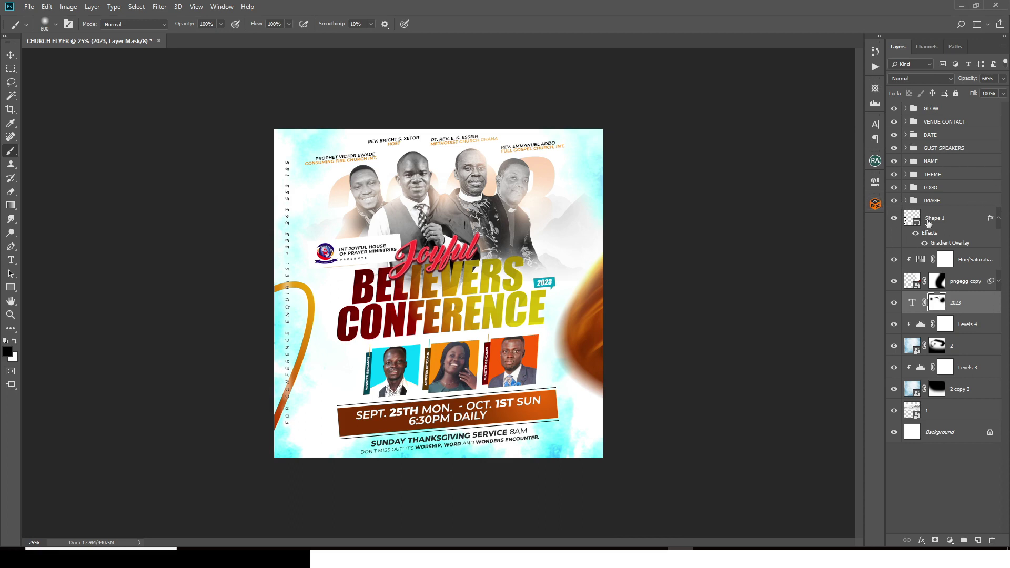
pyautogui.click(928, 223)
# Step: Group the lower layers down to Layer 1 and name the group BG
pyautogui.keyDown('shift'); pyautogui.click(950, 409); pyautogui.keyUp('shift')
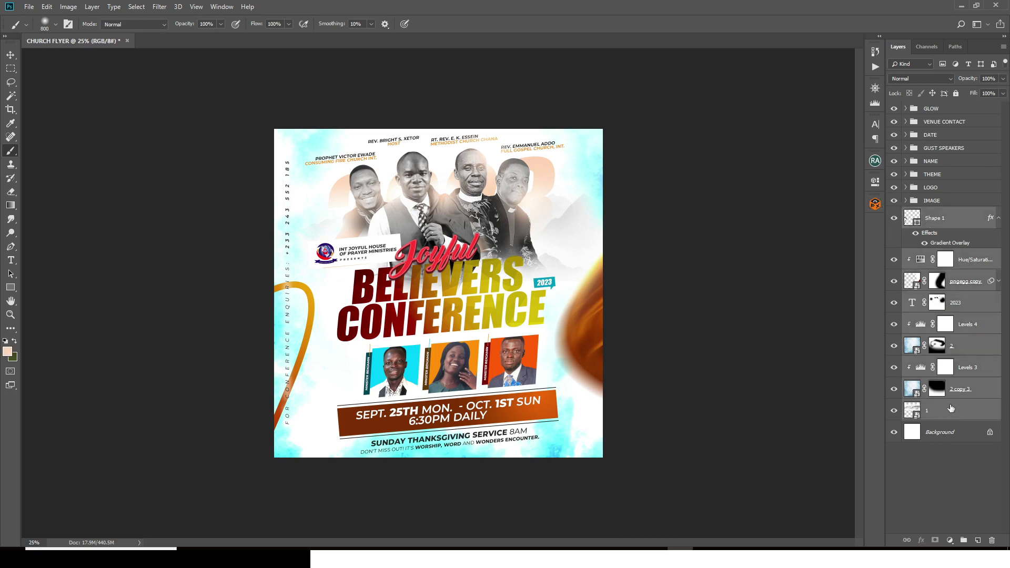
pyautogui.hotkey('ctrl', 'g')
pyautogui.doubleClick(932, 212)
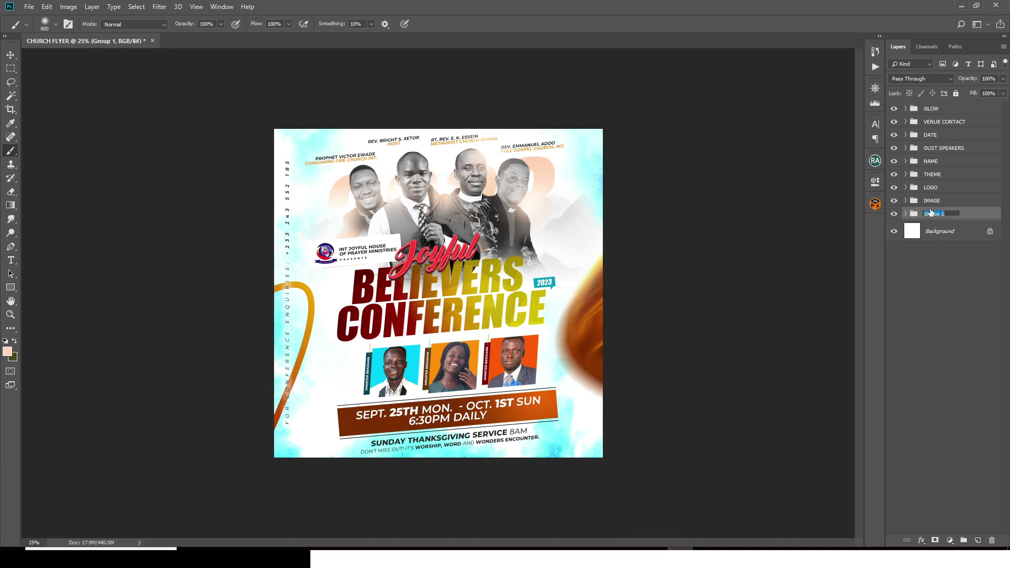
pyautogui.write('BG')
pyautogui.press('Return')
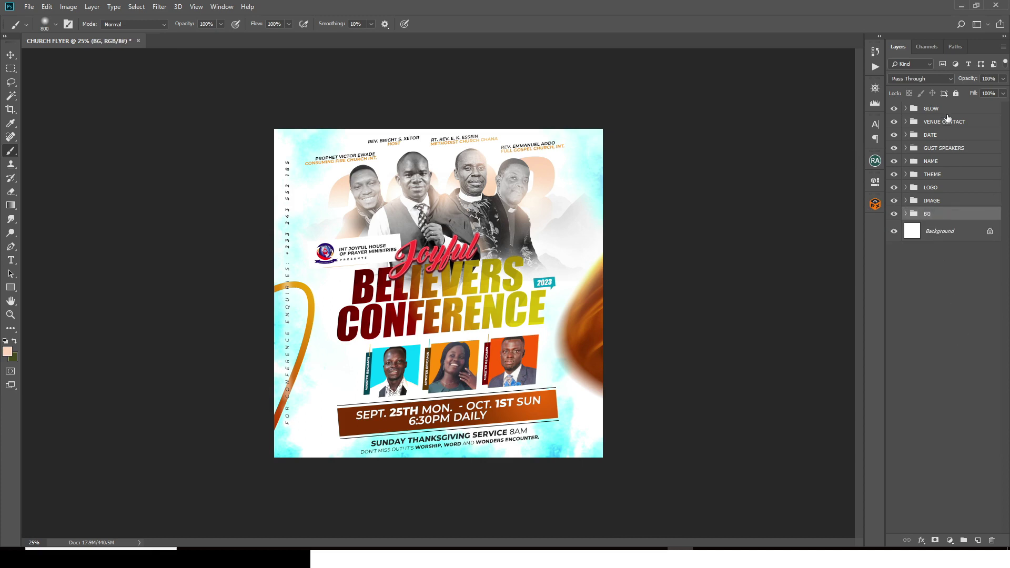
# Step: Stamp all visible layers into Layer 2, convert it to a smart object and open Camera Raw Filter
pyautogui.click(944, 111)
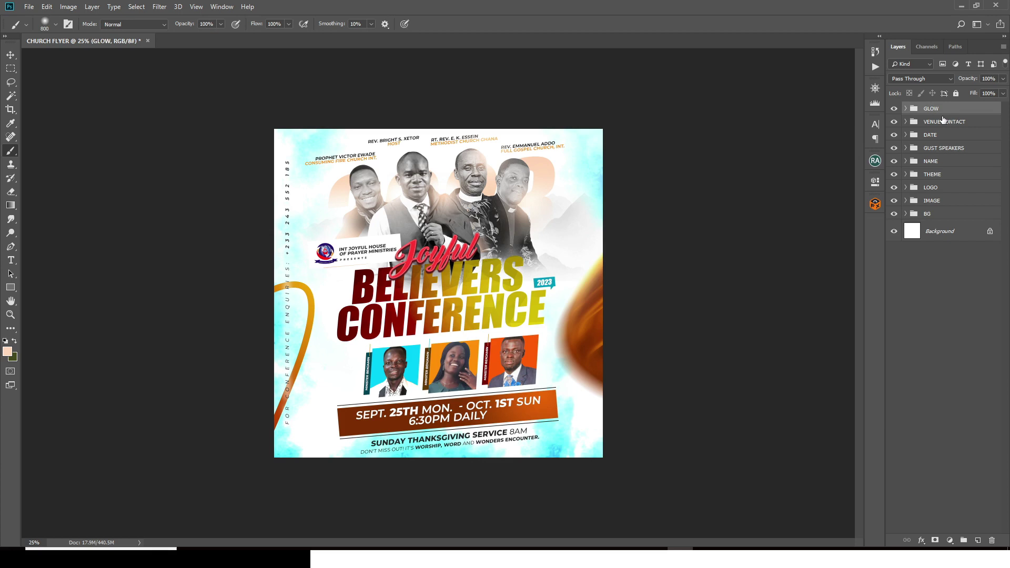
pyautogui.hotkey('ctrl', 'shift', 'alt', 'e')
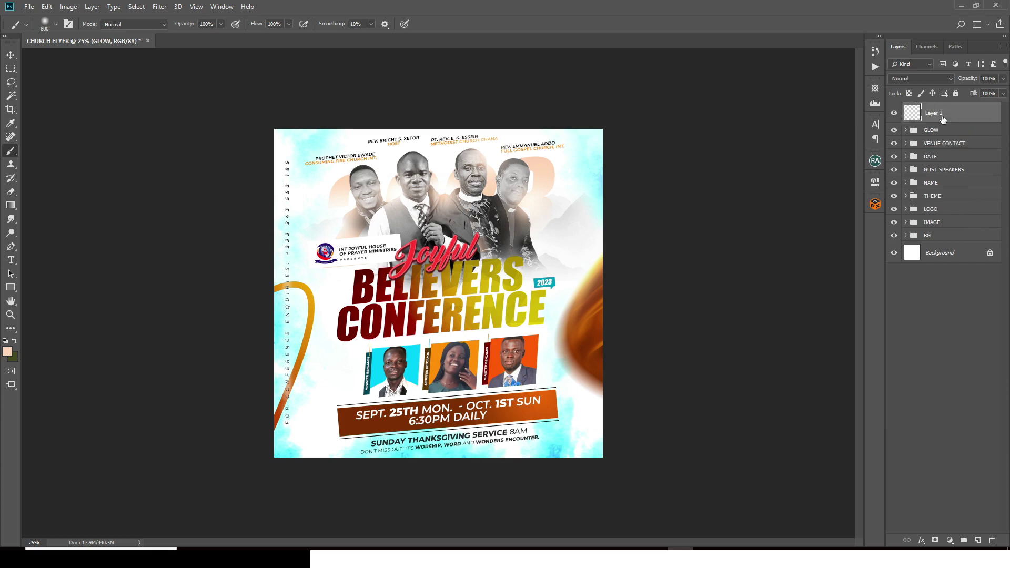
pyautogui.rightClick(943, 115)
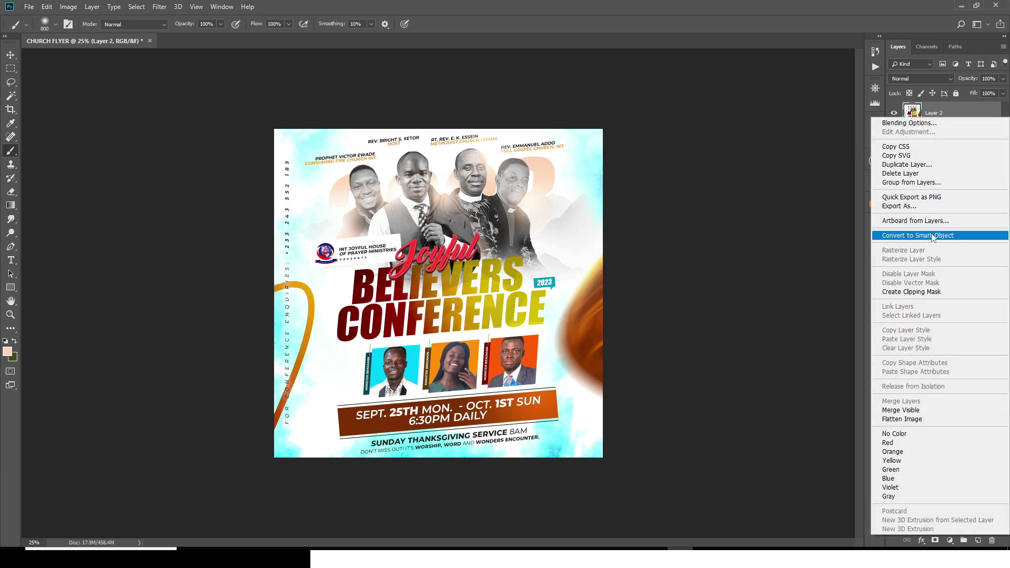
pyautogui.click(931, 236)
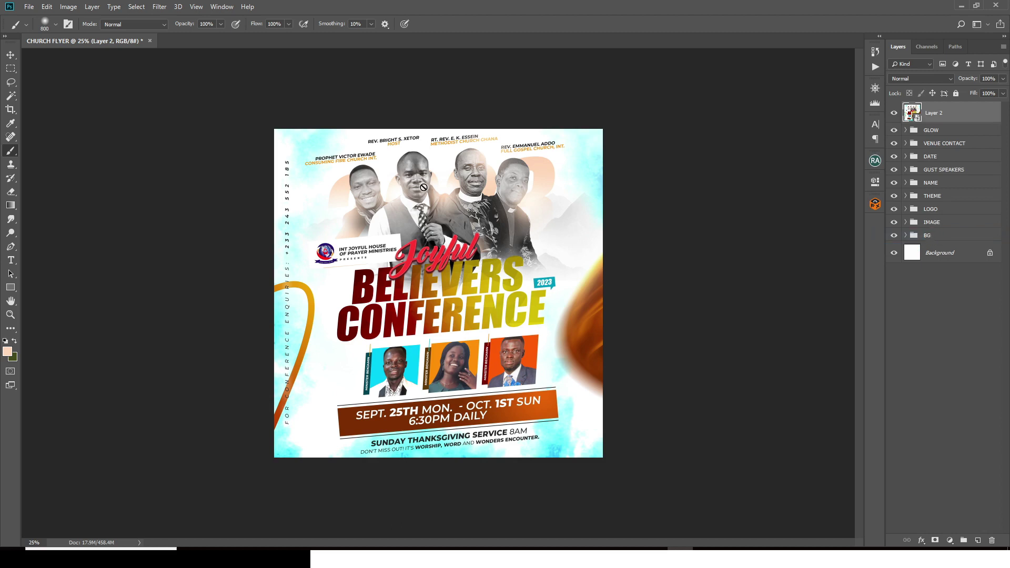
pyautogui.click(158, 6)
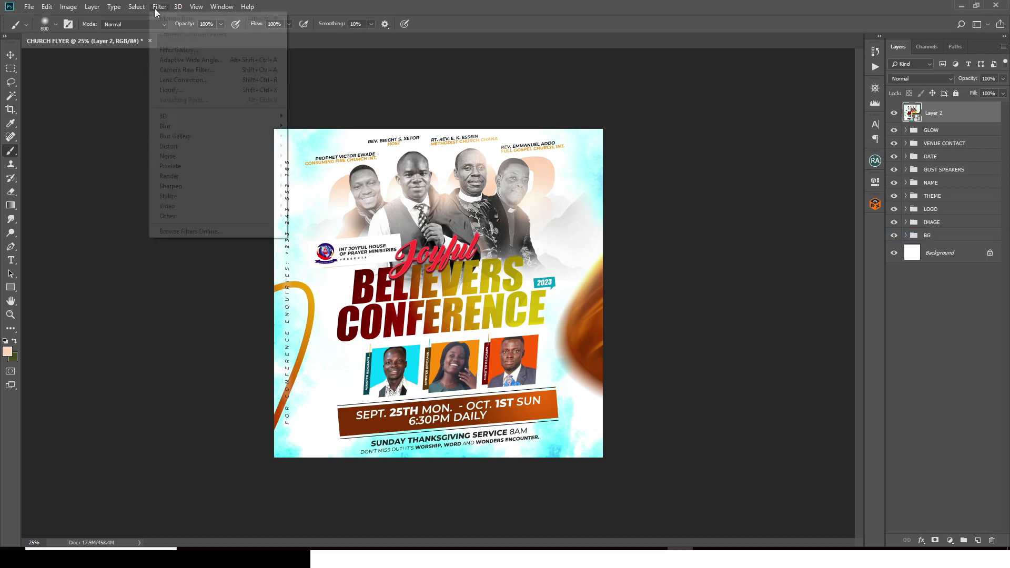
pyautogui.click(191, 69)
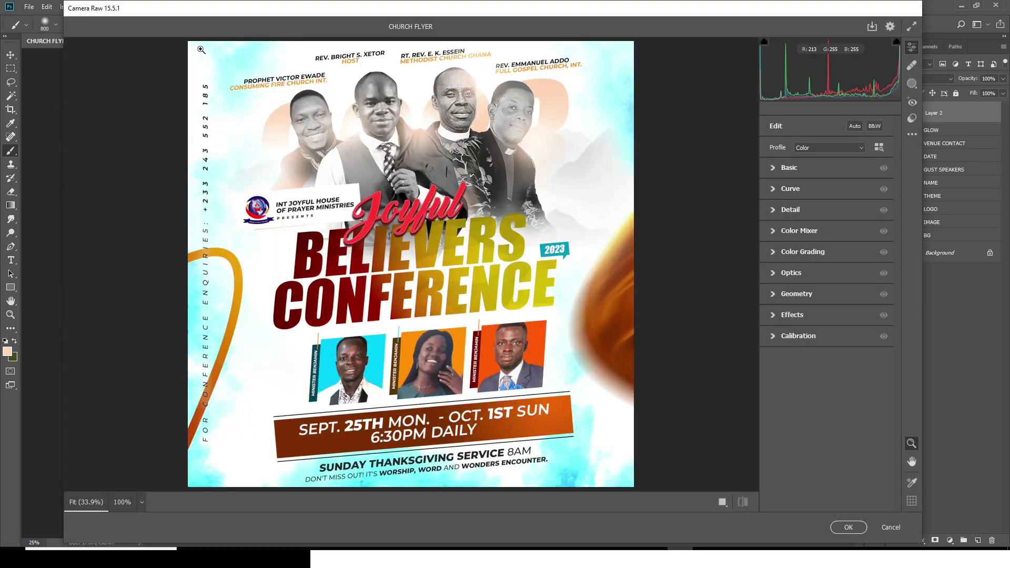
# Step: In Camera Raw's Basic panel, set Temperature +4, Exposure +0.10, Contrast +3 and Highlights +4
pyautogui.click(774, 169)
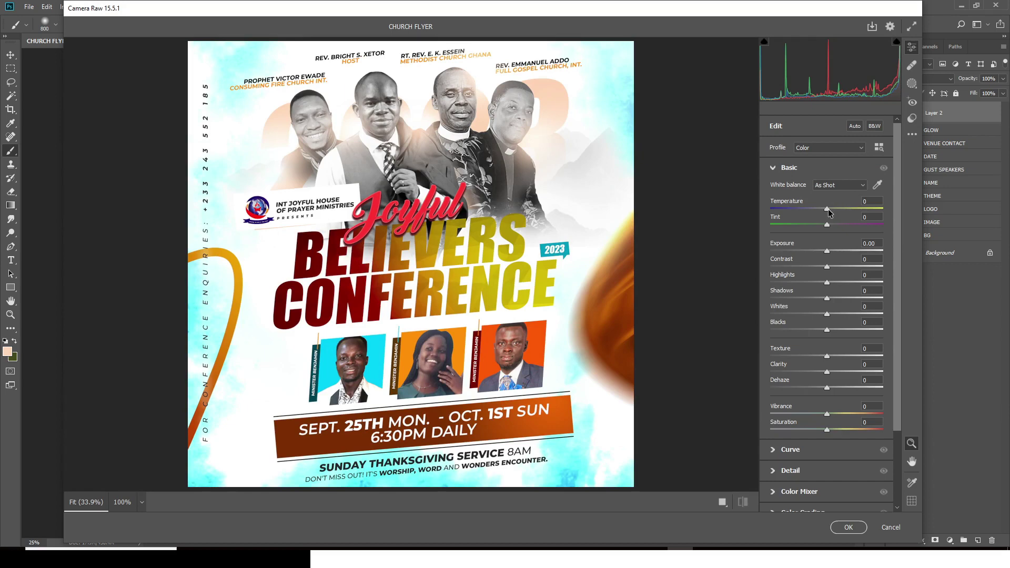
pyautogui.moveTo(827, 210); pyautogui.dragTo(832, 209)
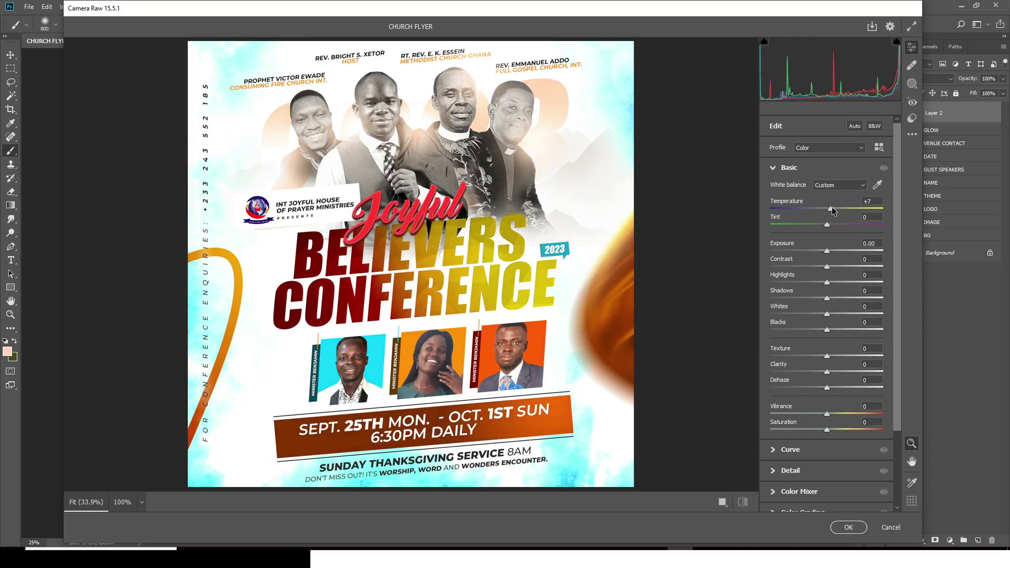
pyautogui.moveTo(832, 210); pyautogui.dragTo(829, 210)
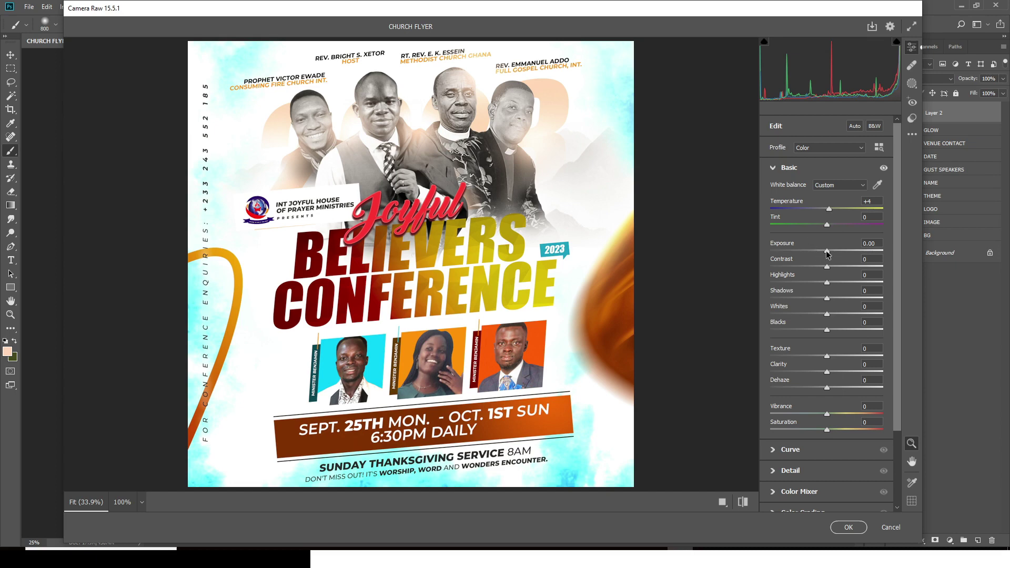
pyautogui.moveTo(826, 251); pyautogui.dragTo(828, 252)
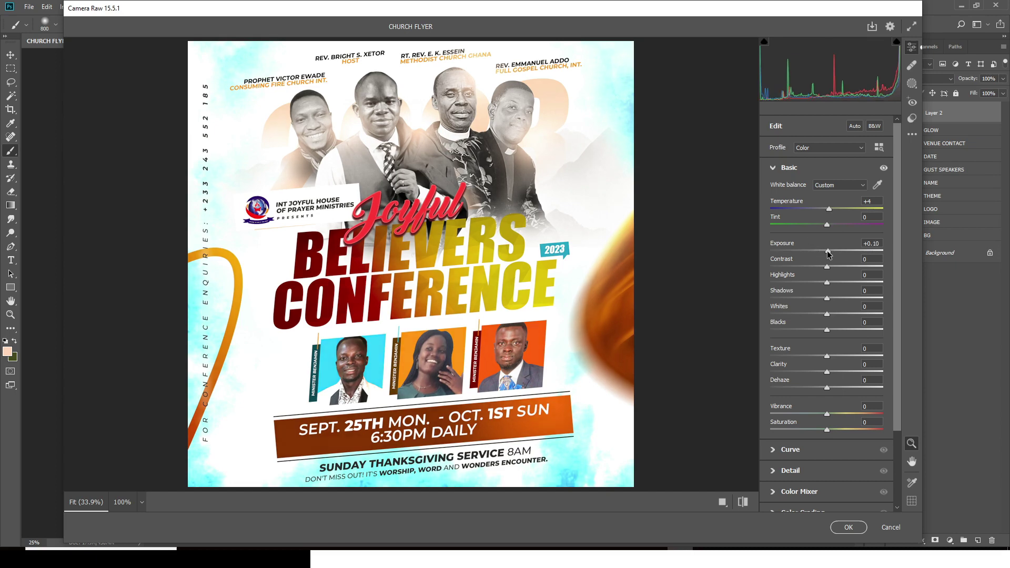
pyautogui.click(873, 259)
pyautogui.click(868, 274)
pyautogui.press('Return')
# Step: Set Whites +5, Blacks -8, Clarity +2 and Vibrance 34, then apply the grade to Layer 2
pyautogui.click(824, 311)
pyautogui.write('5')
pyautogui.click(869, 322)
pyautogui.write('-8')
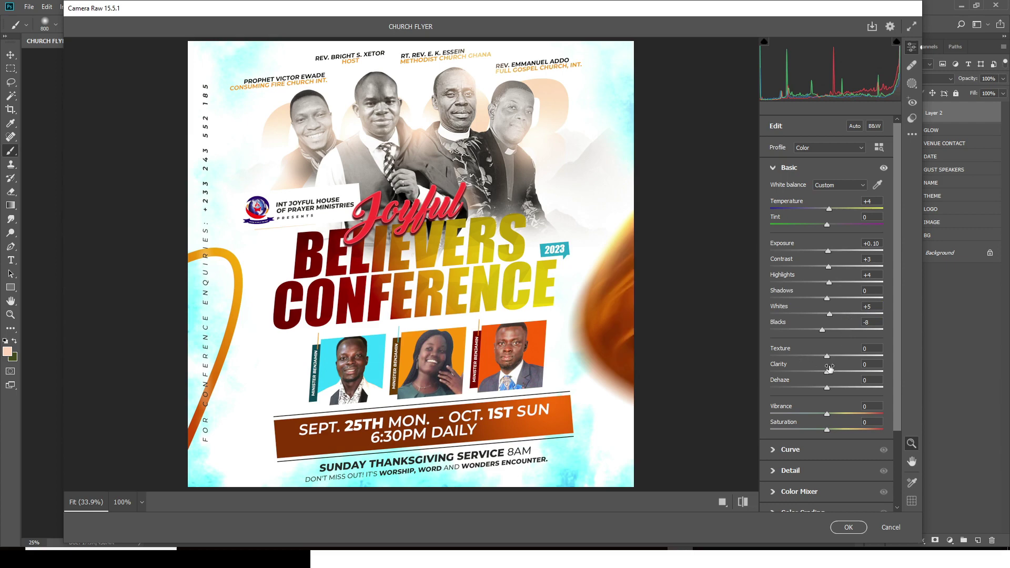
pyautogui.click(868, 364)
pyautogui.write('2')
pyautogui.press('Return')
pyautogui.click(871, 408)
pyautogui.write('34')
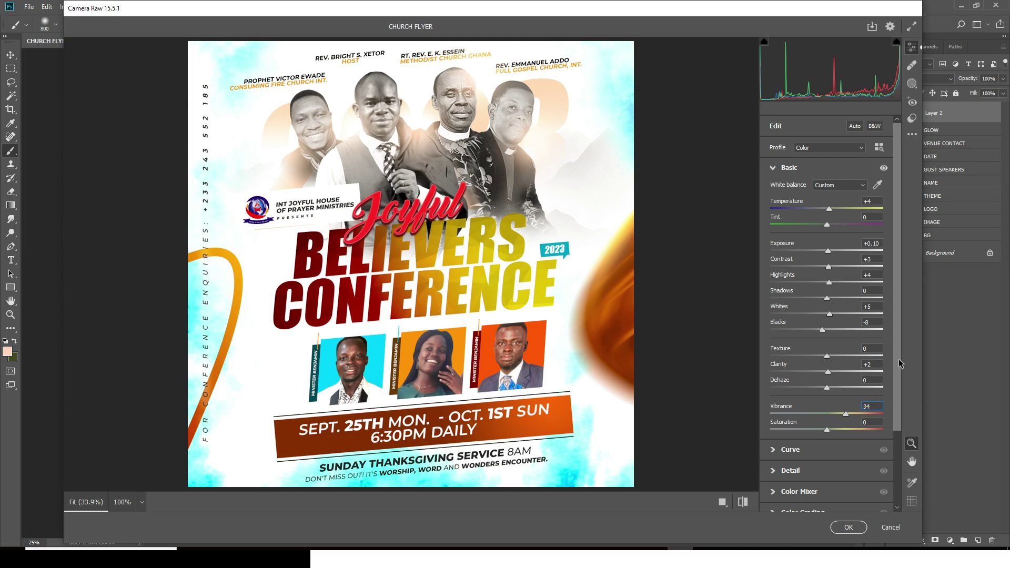
pyautogui.click(845, 532)
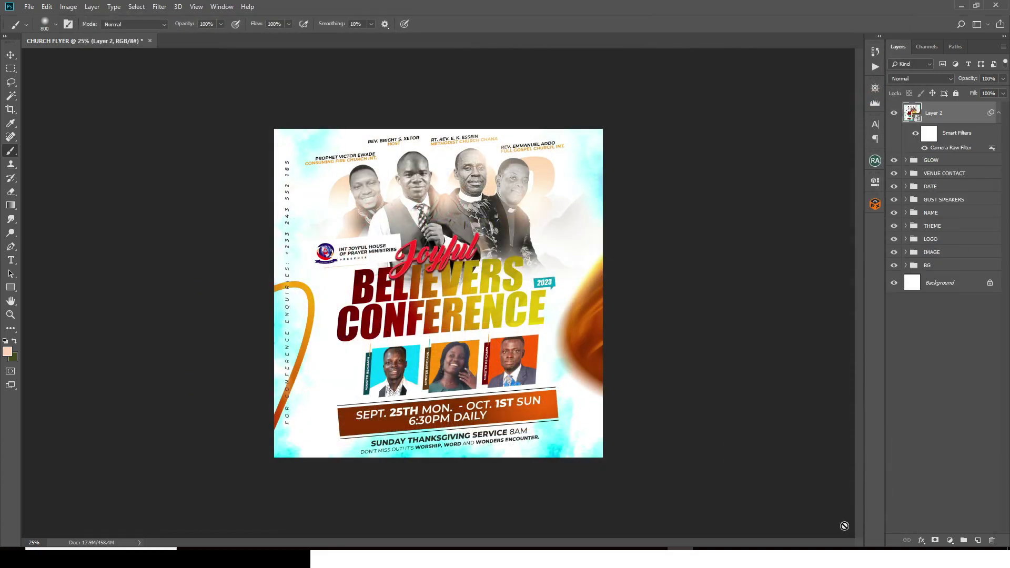
# Step: Change Layer 2's blend mode in the Layers panel to Soft Light
pyautogui.click(918, 80)
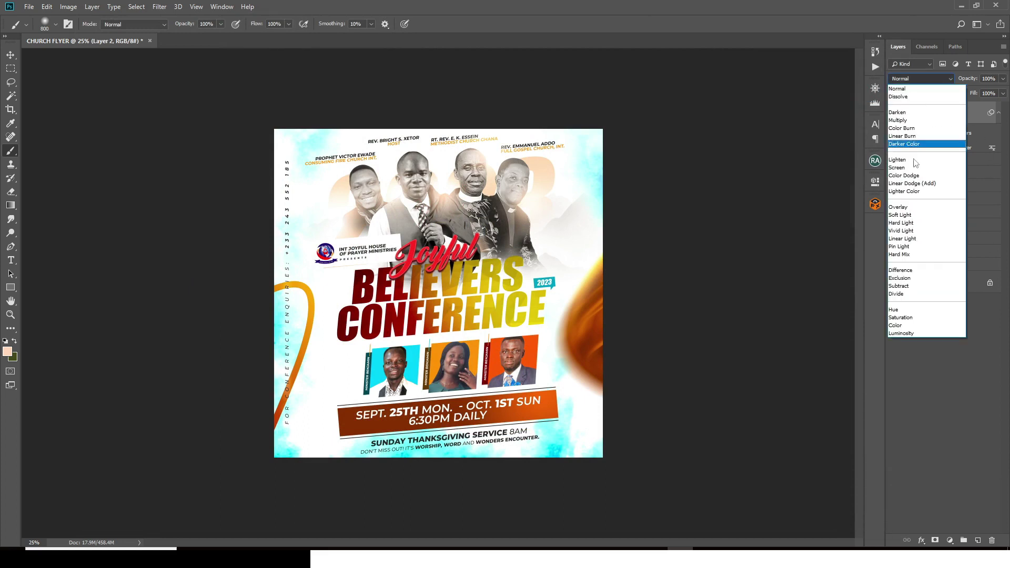
pyautogui.click(903, 219)
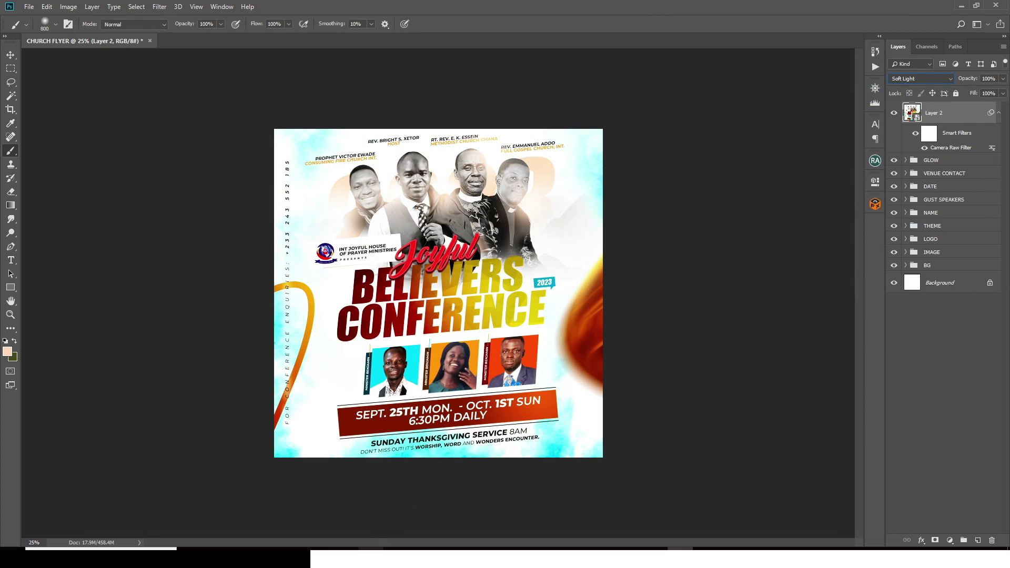
pyautogui.moveTo(371, 558)
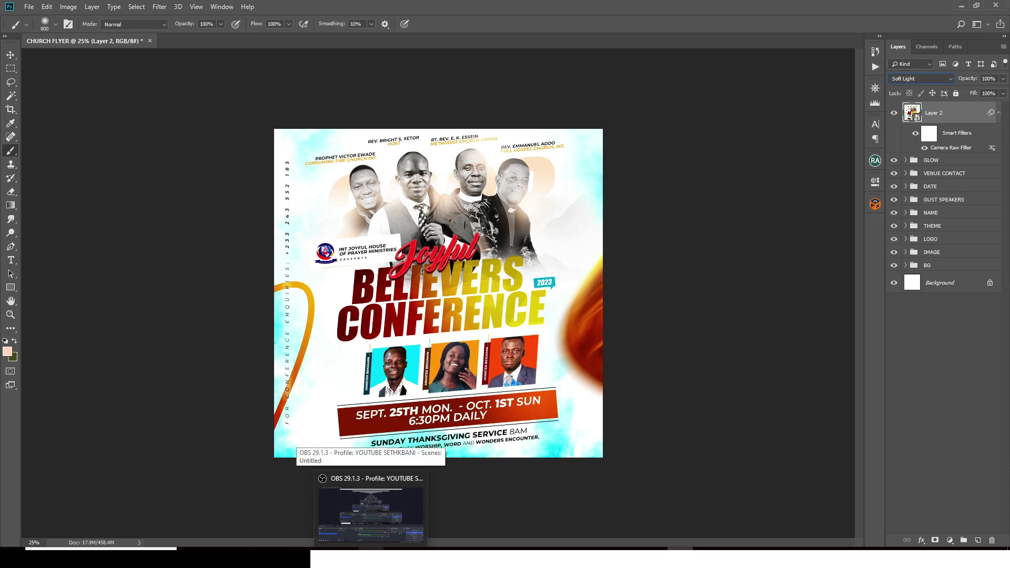